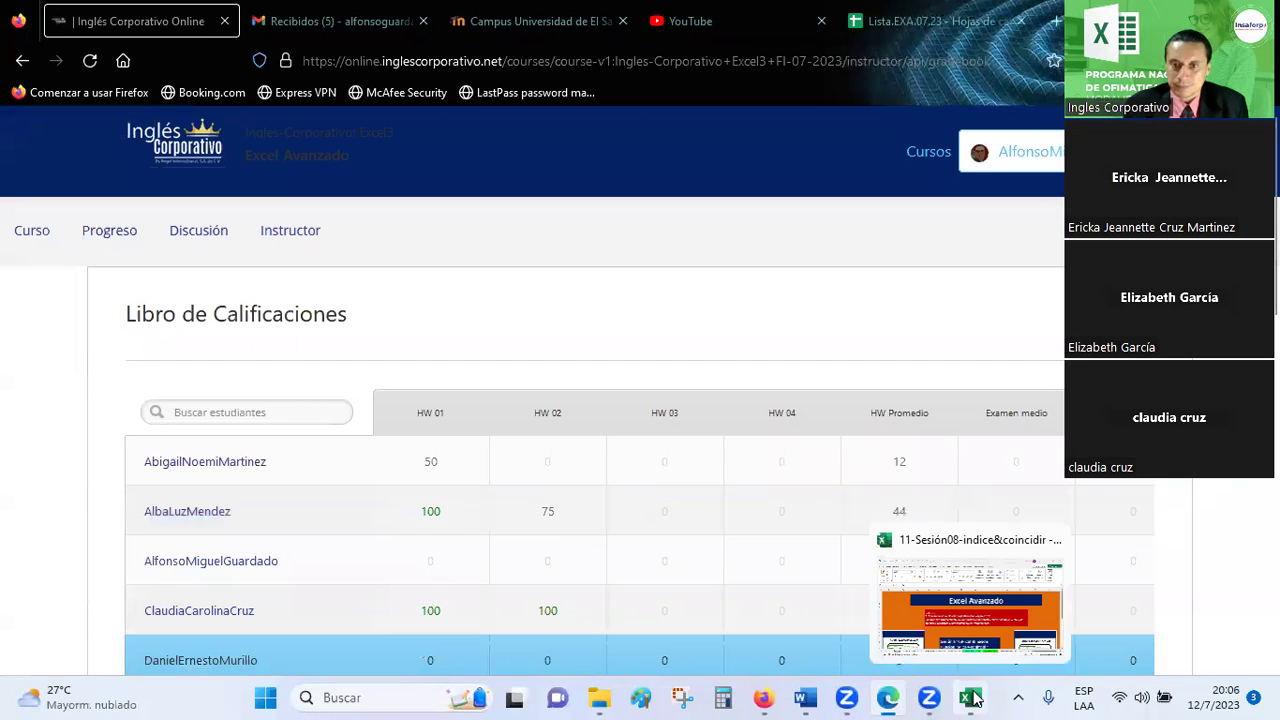
- Locate the 11-Sesión08-indice&coincidir workbook in 03-Excel avanzado and bring the open workbook forward
left_click(599, 697)
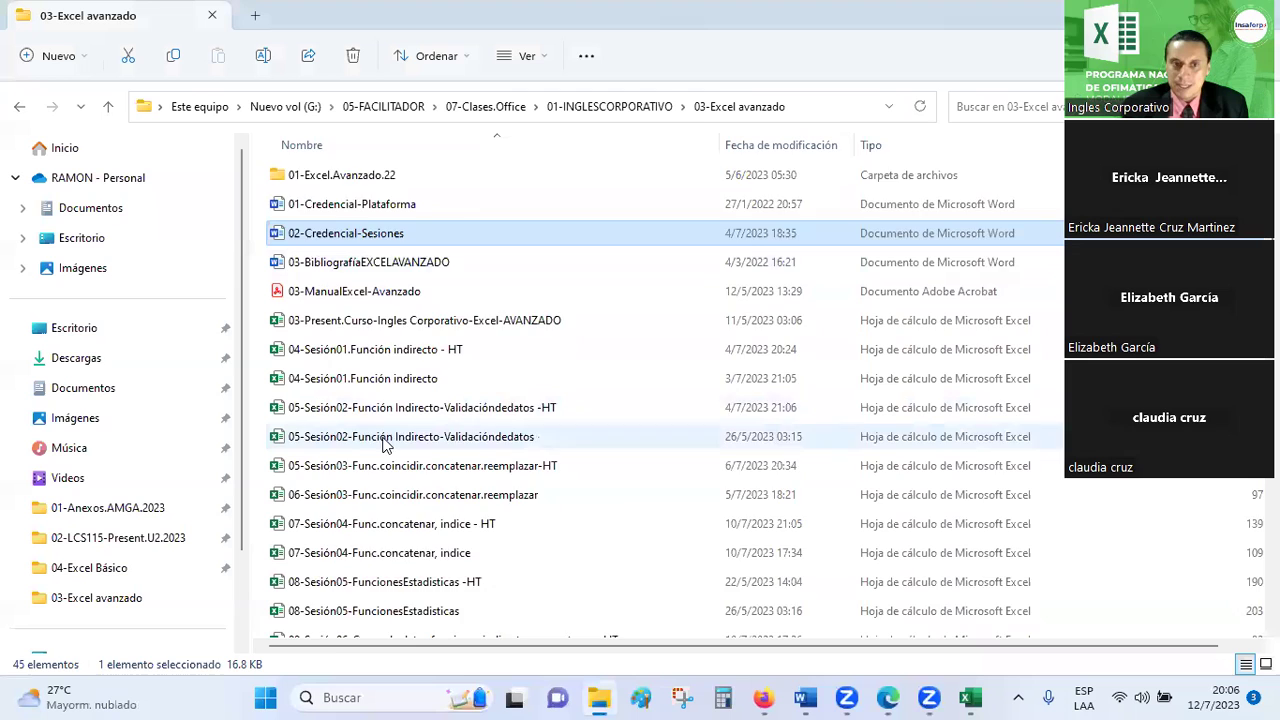
scroll(383, 445, "down", 4)
left_click(387, 484)
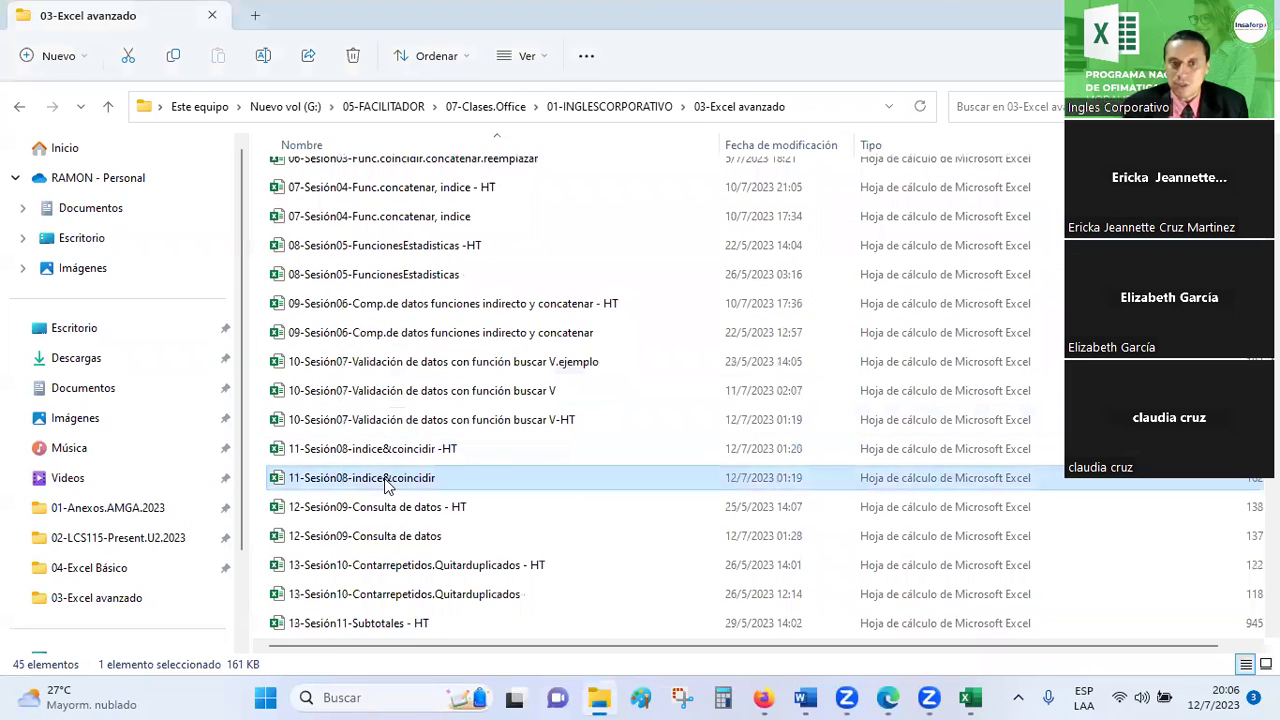
right_click(387, 484)
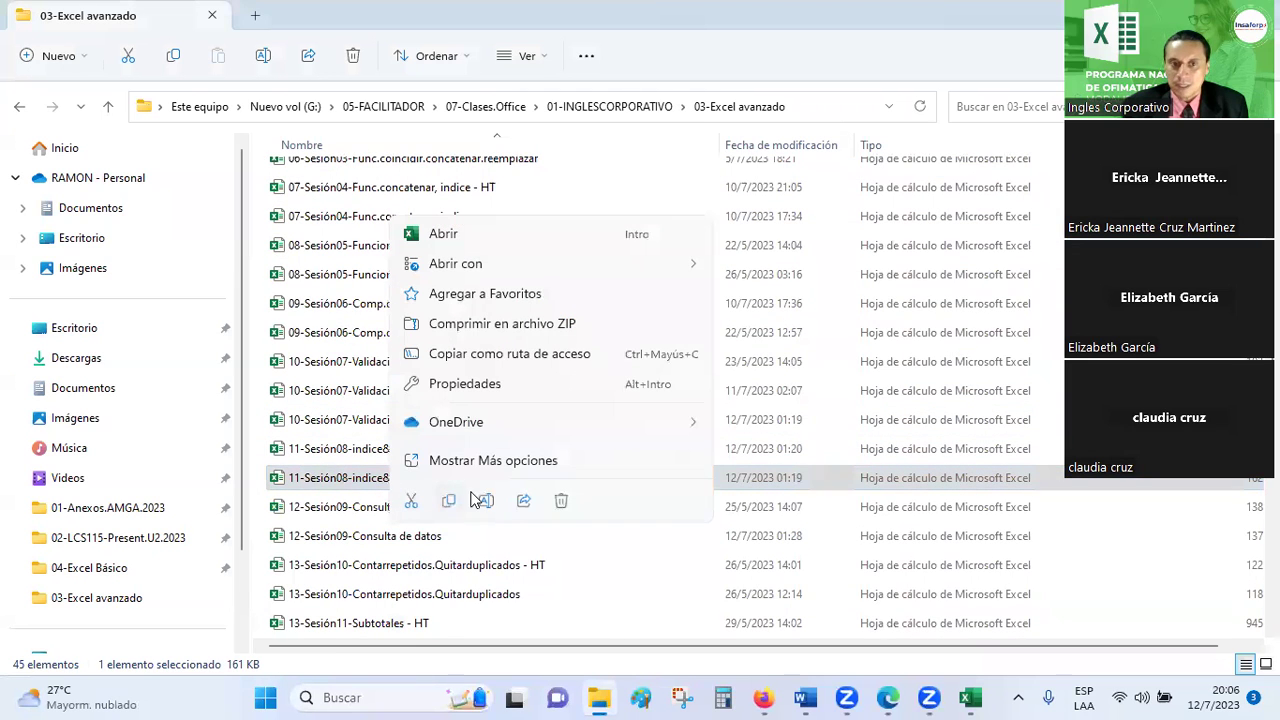
mouse_move(456, 263)
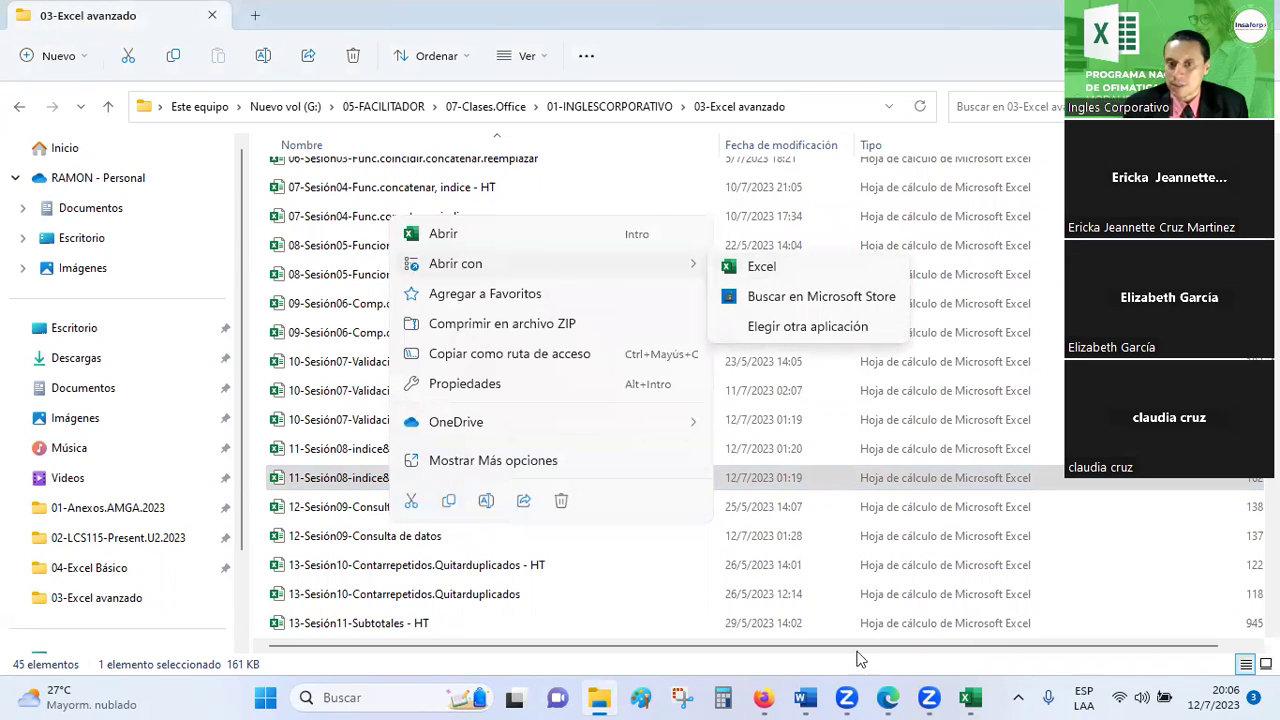
left_click(940, 697)
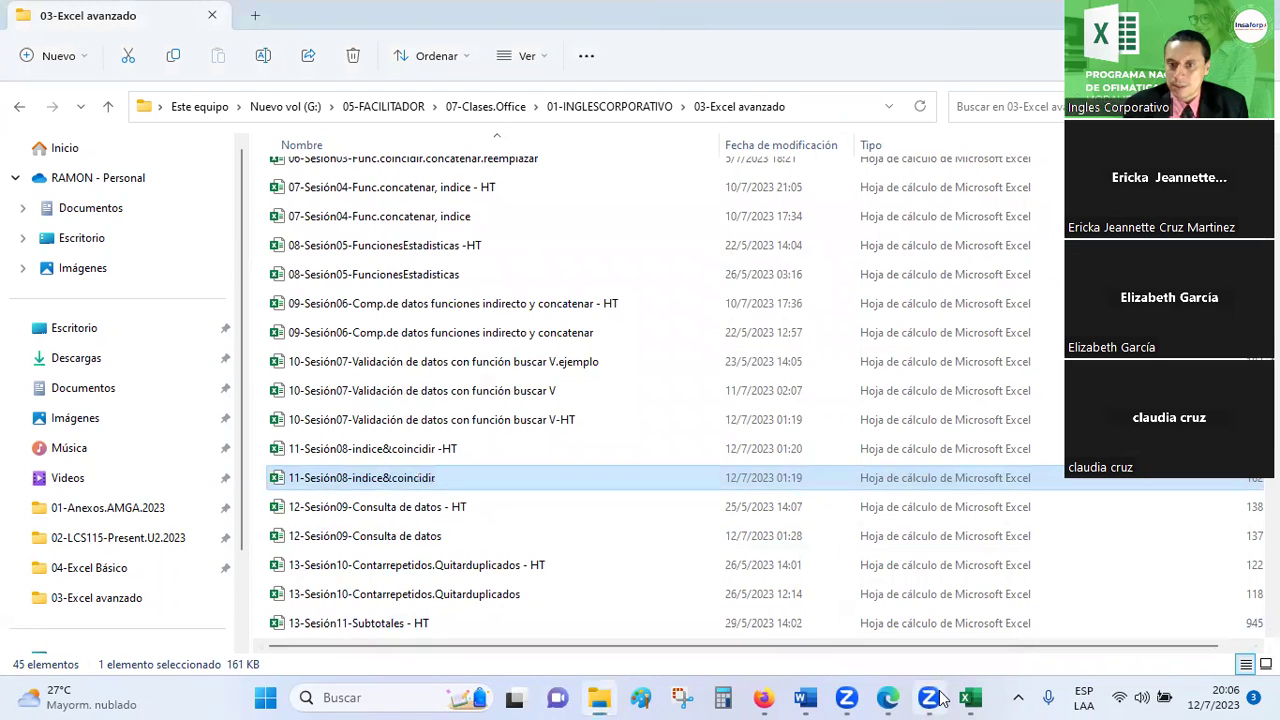
left_click(968, 697)
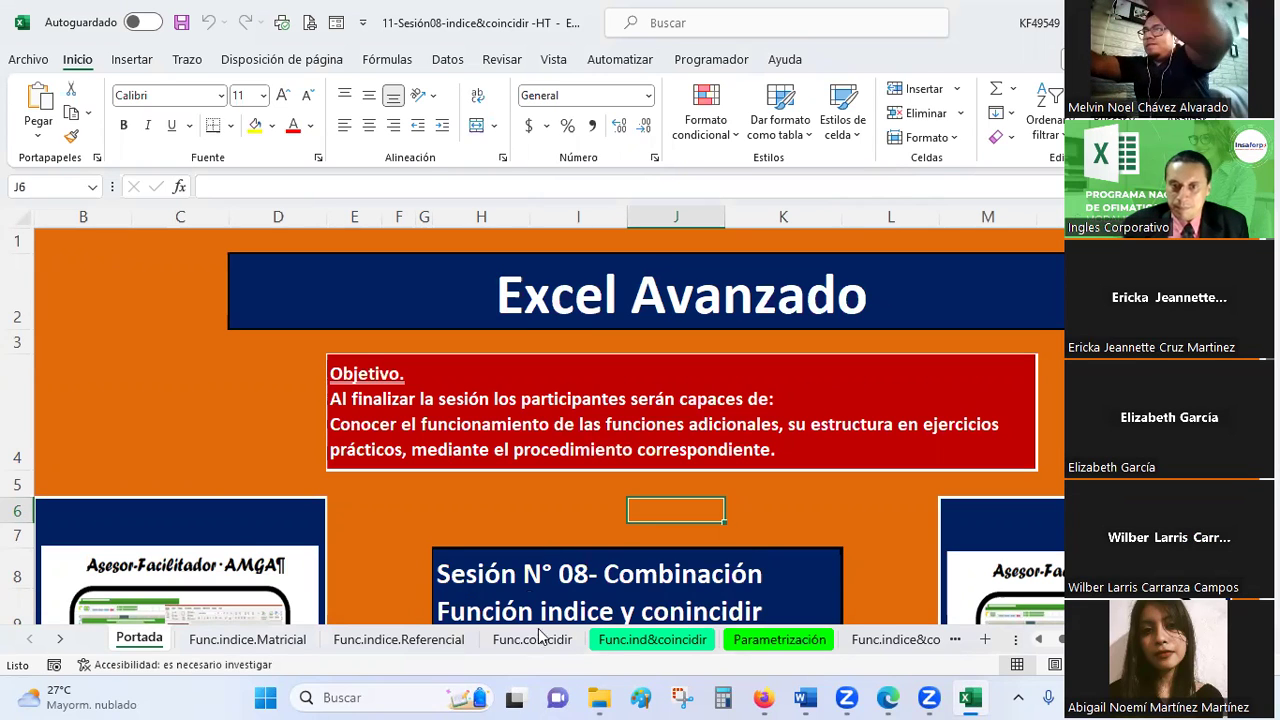
mouse_move(929, 697)
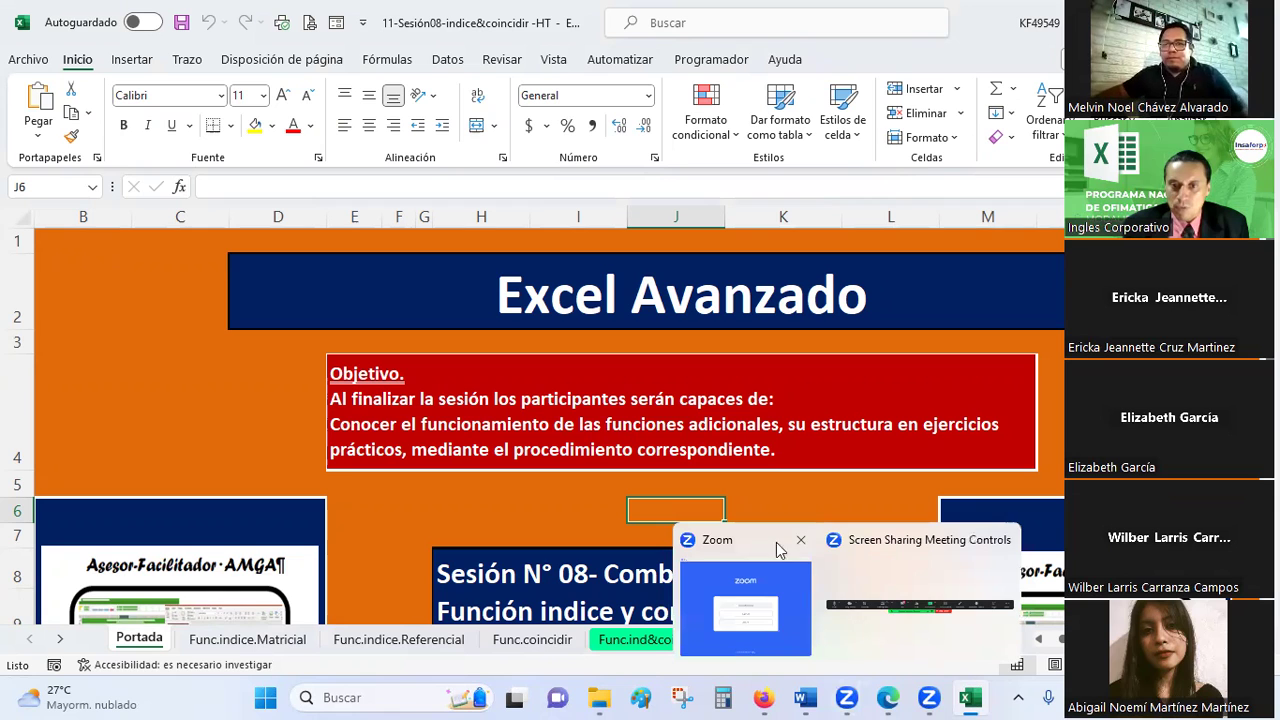
left_click(763, 697)
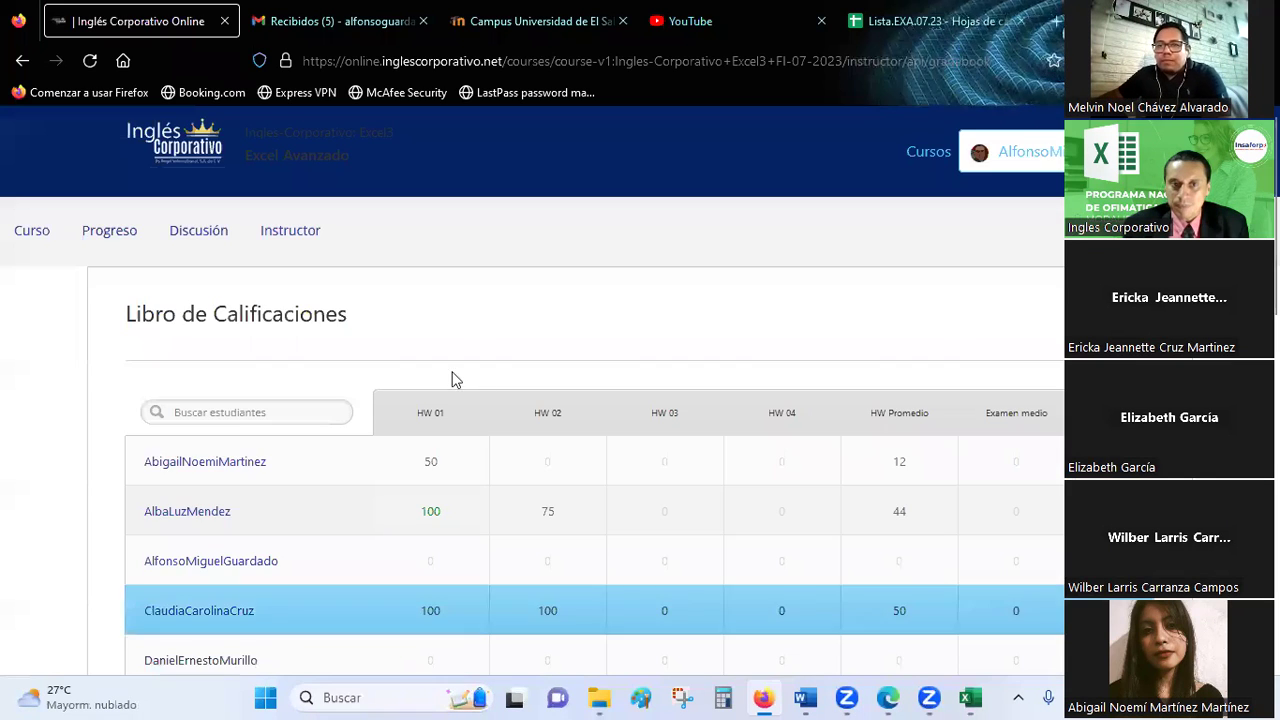
scroll(500, 419, "down", 3)
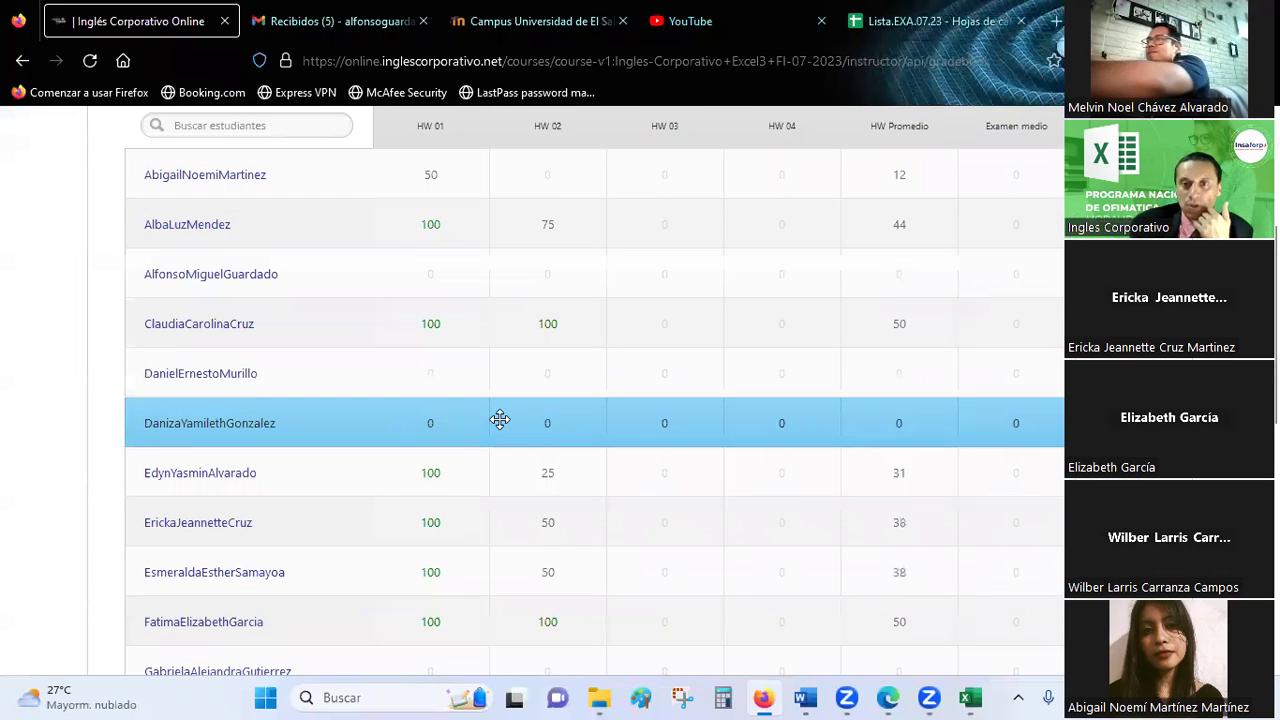
scroll(500, 419, "down", 1)
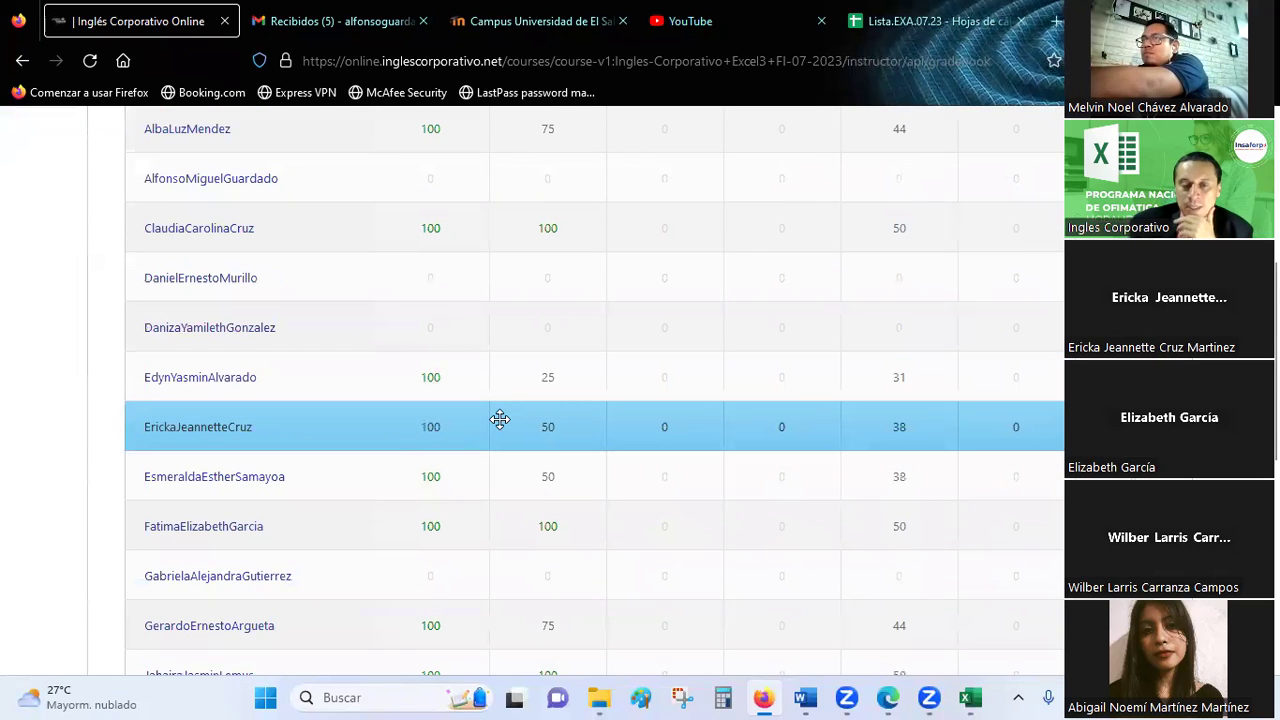
scroll(500, 419, "down", 2)
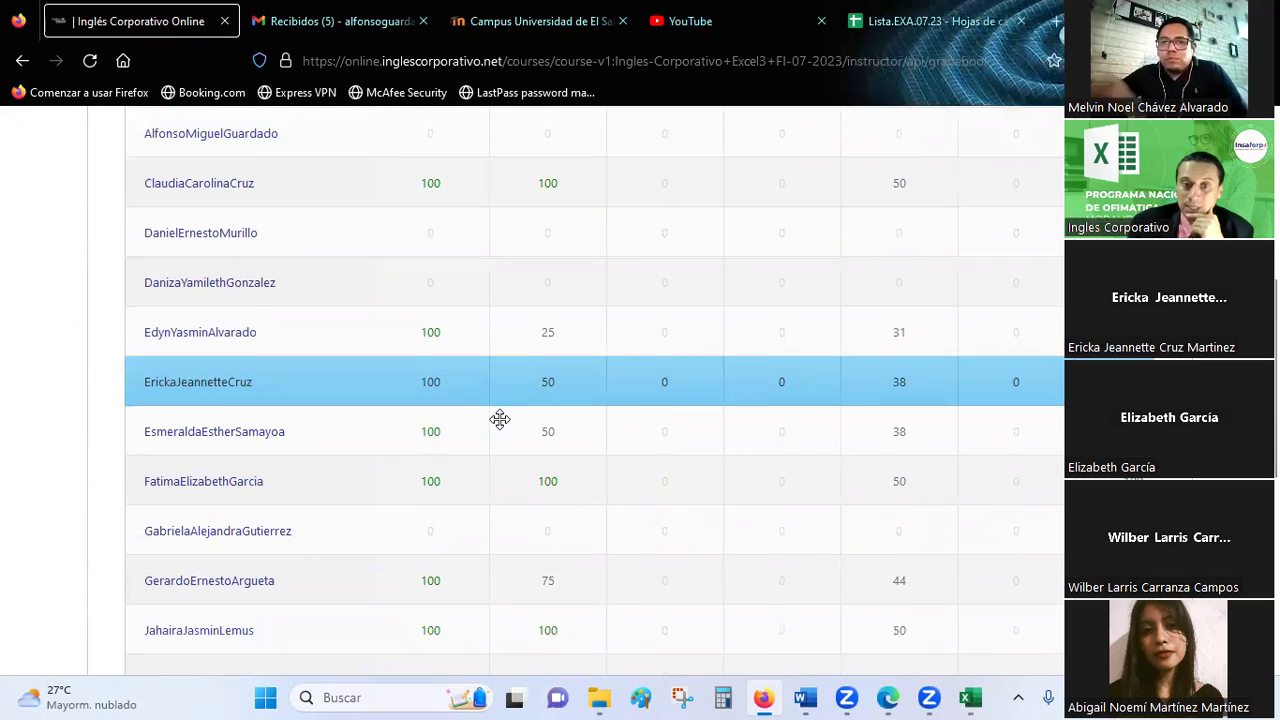
scroll(500, 419, "down", 2)
scroll(500, 419, "down", 2)
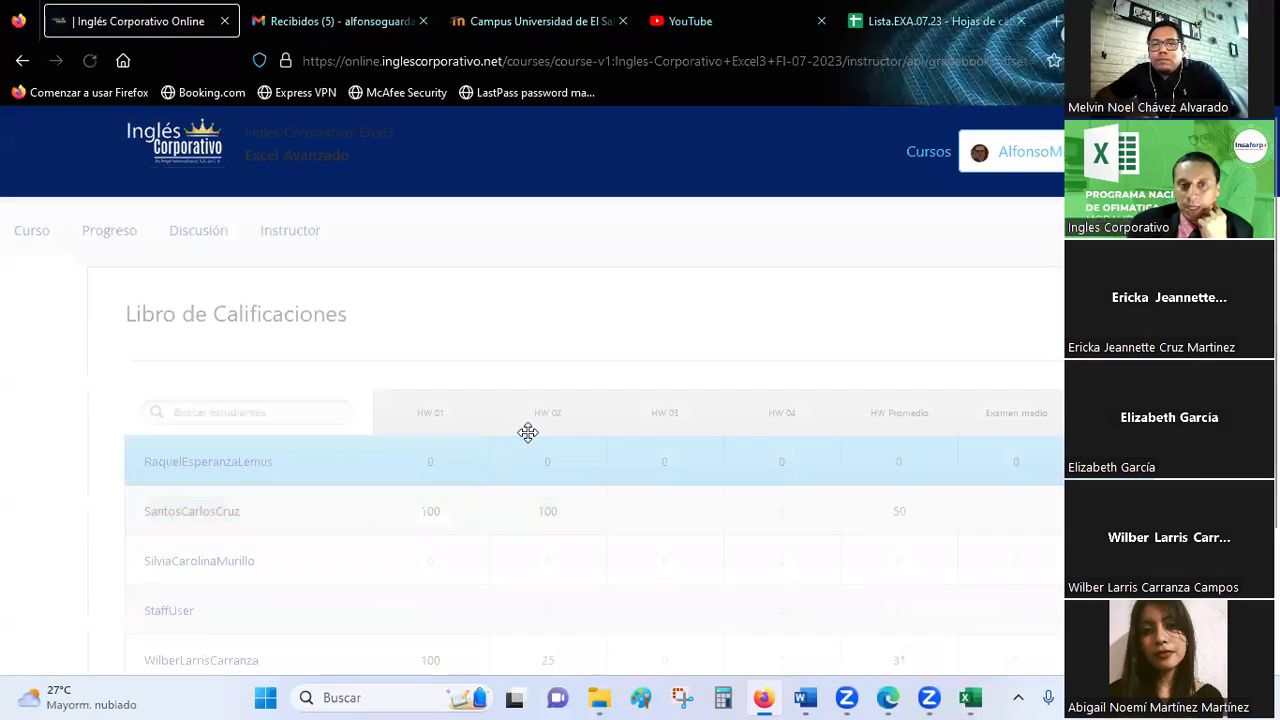
scroll(528, 432, "down", 2)
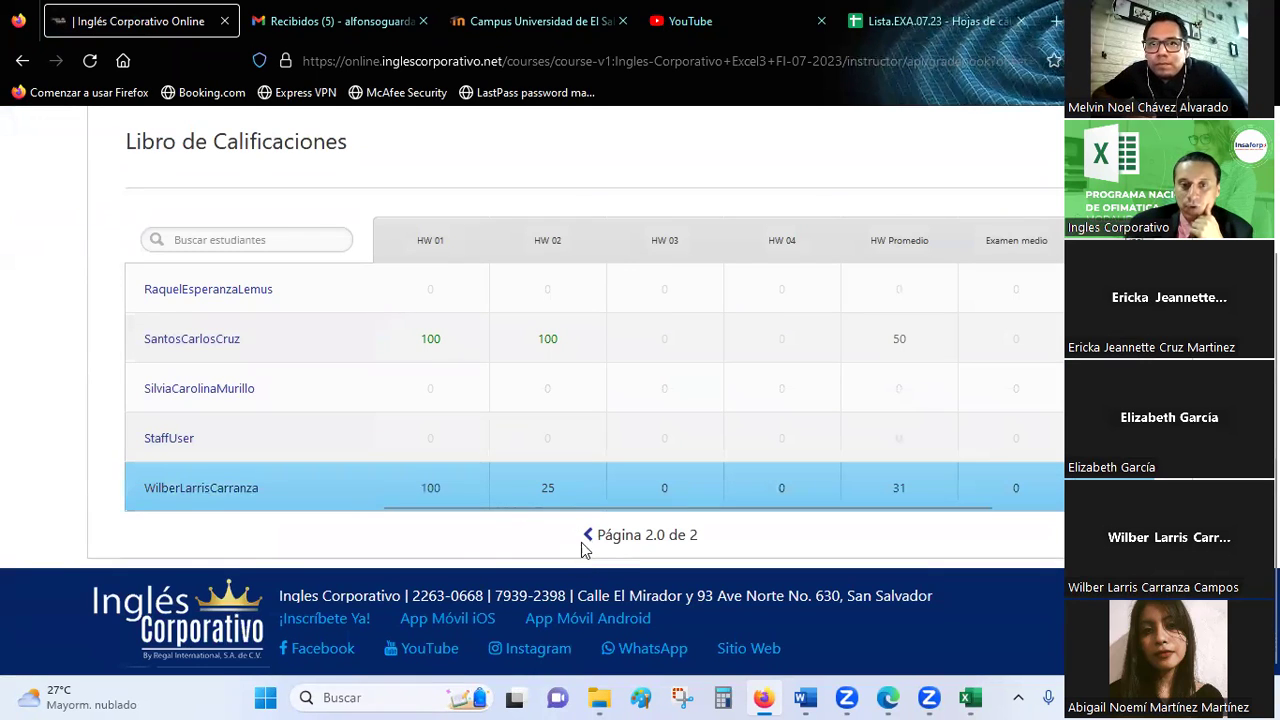
left_click(589, 538)
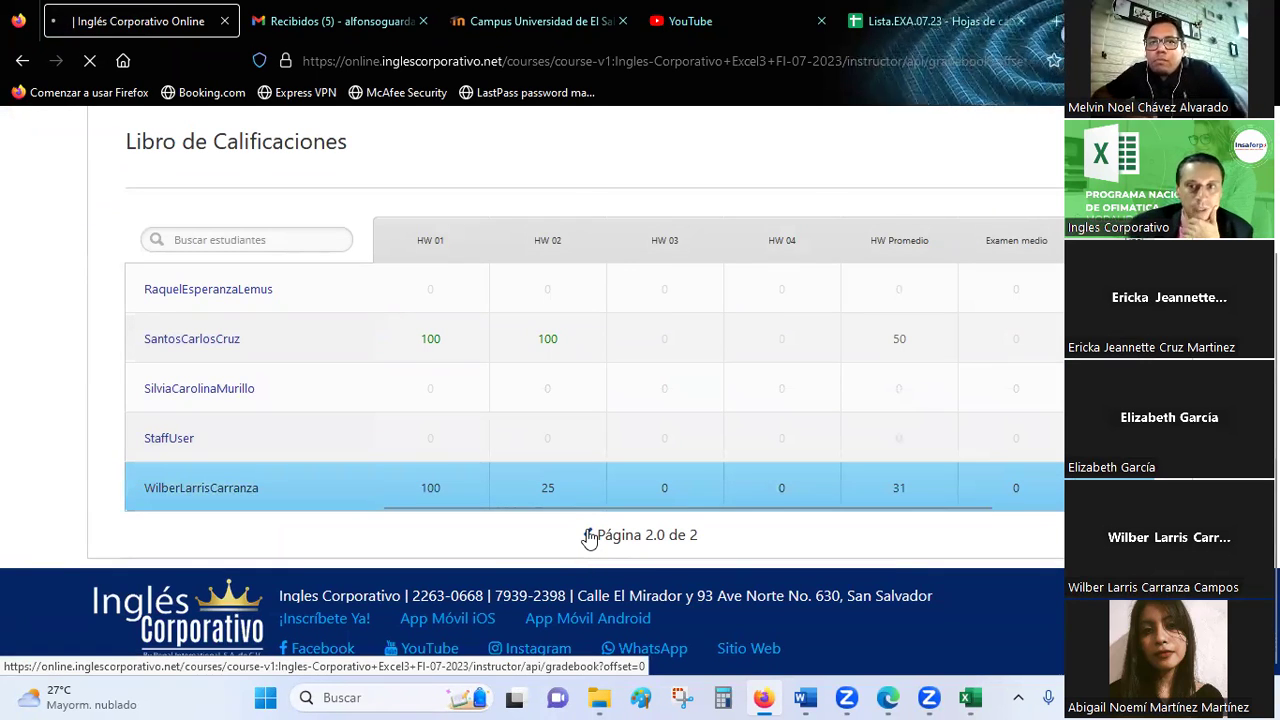
scroll(561, 427, "down", 1)
scroll(561, 427, "down", 2)
scroll(561, 427, "down", 1)
scroll(561, 427, "down", 1)
scroll(561, 427, "down", 1)
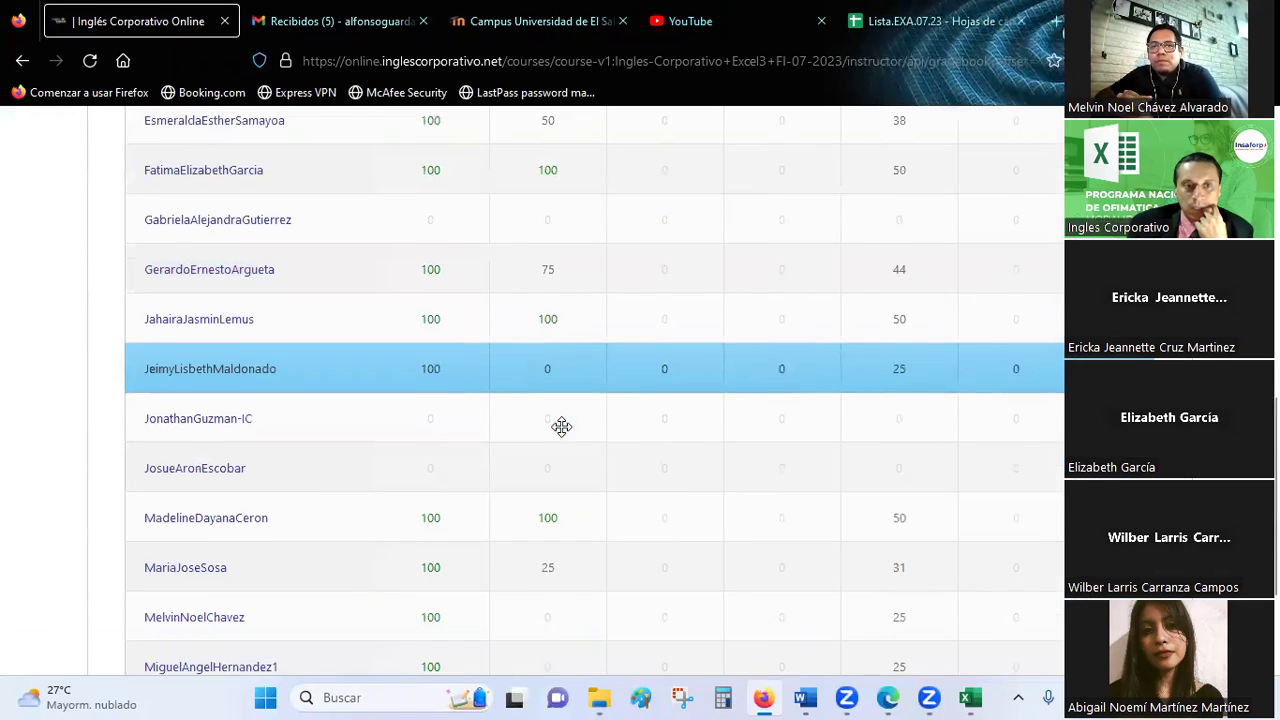
scroll(561, 427, "down", 2)
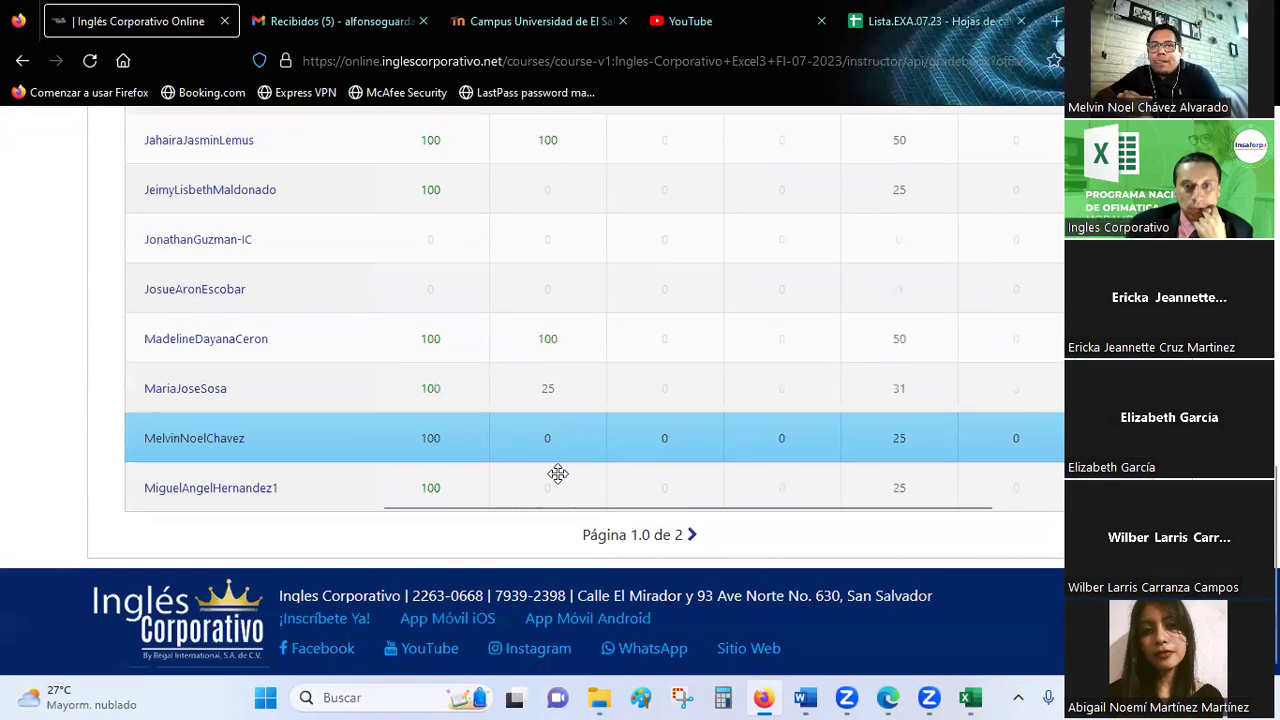
scroll(568, 441, "up", 1)
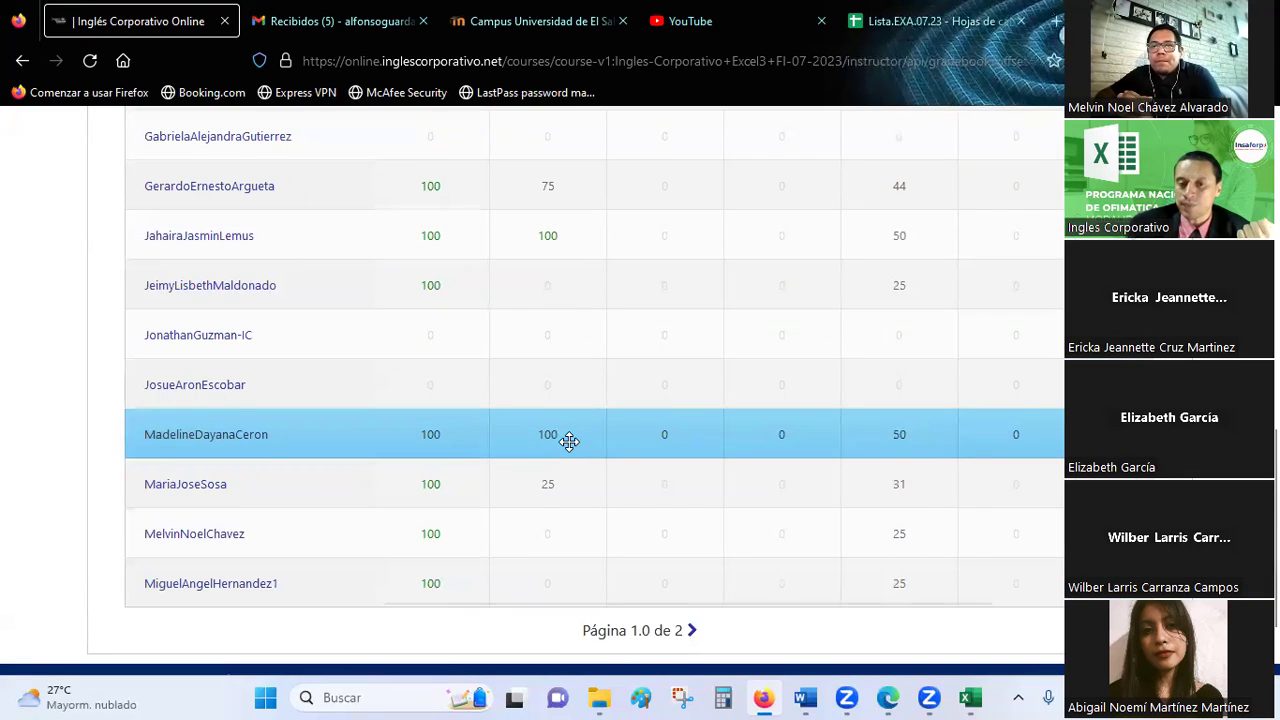
scroll(568, 441, "up", 3)
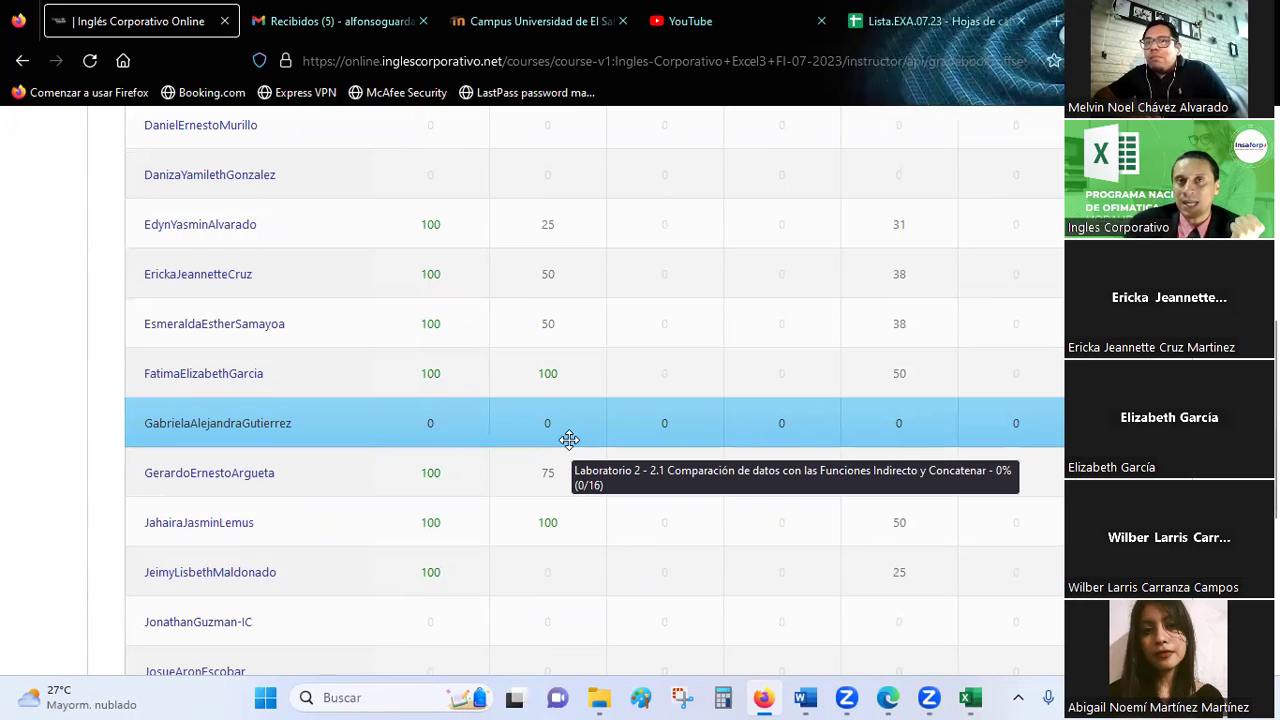
scroll(568, 440, "up", 2)
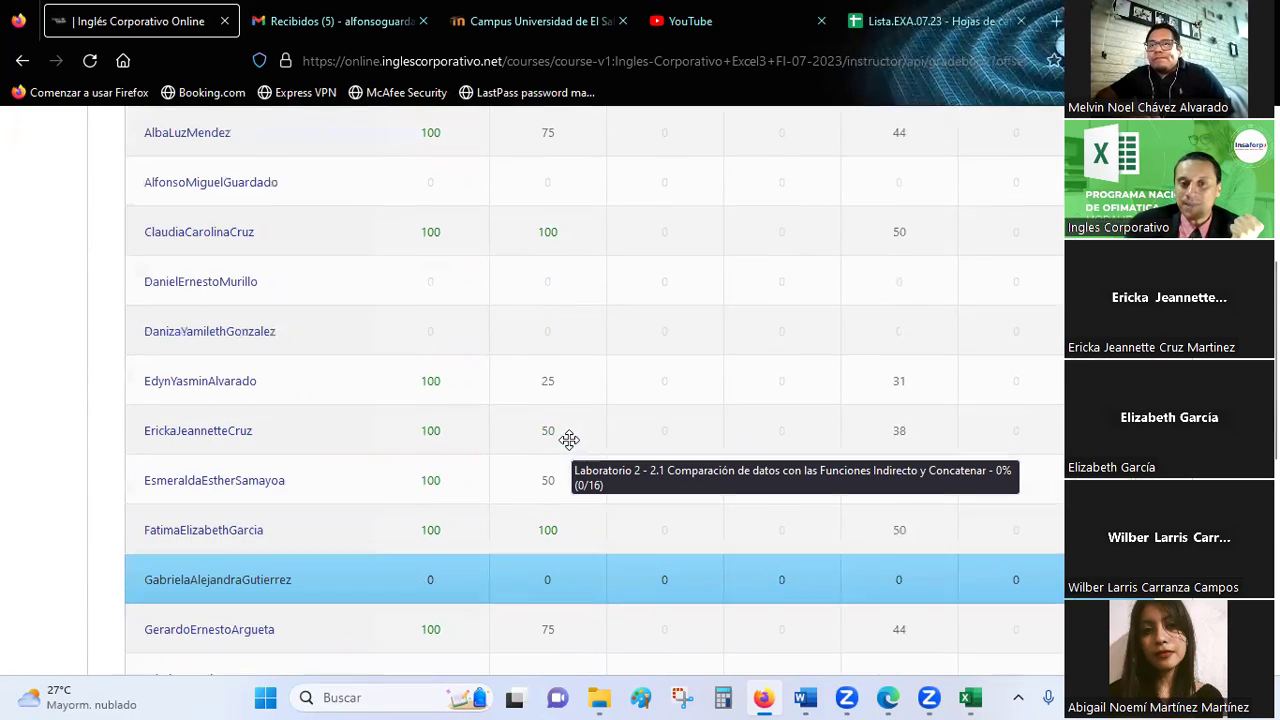
scroll(568, 440, "up", 4)
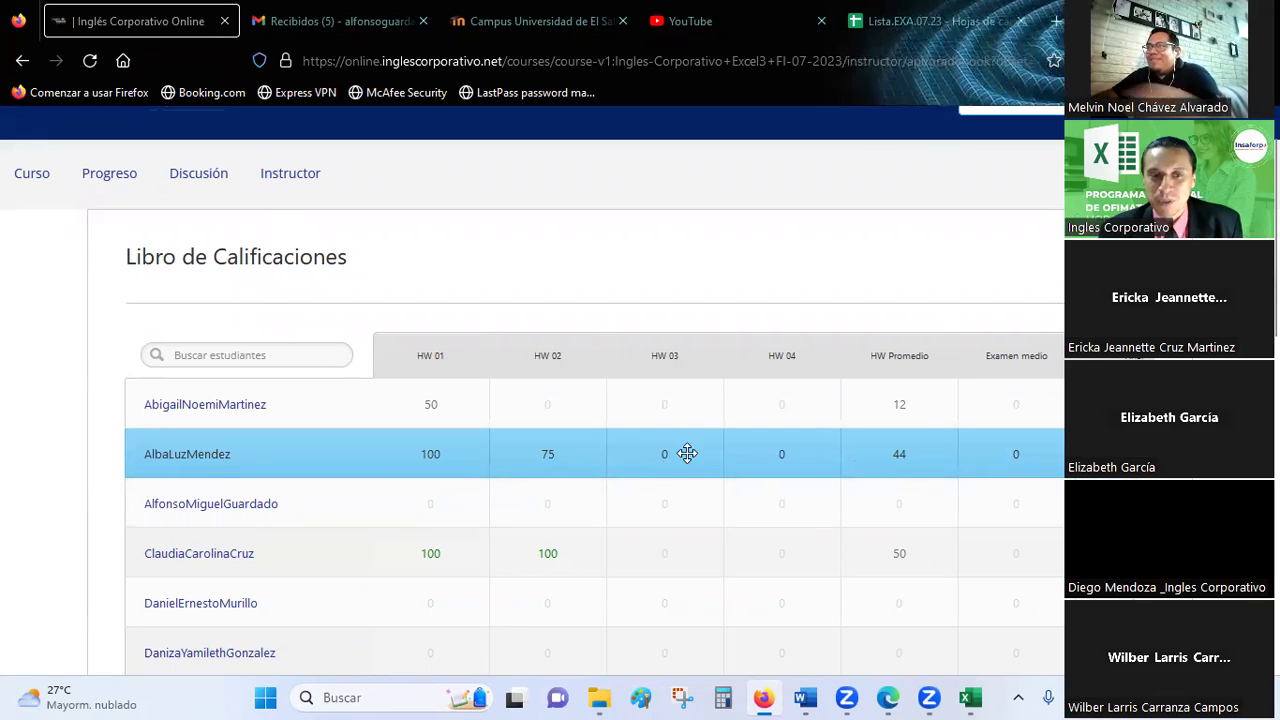
scroll(747, 450, "down", 2)
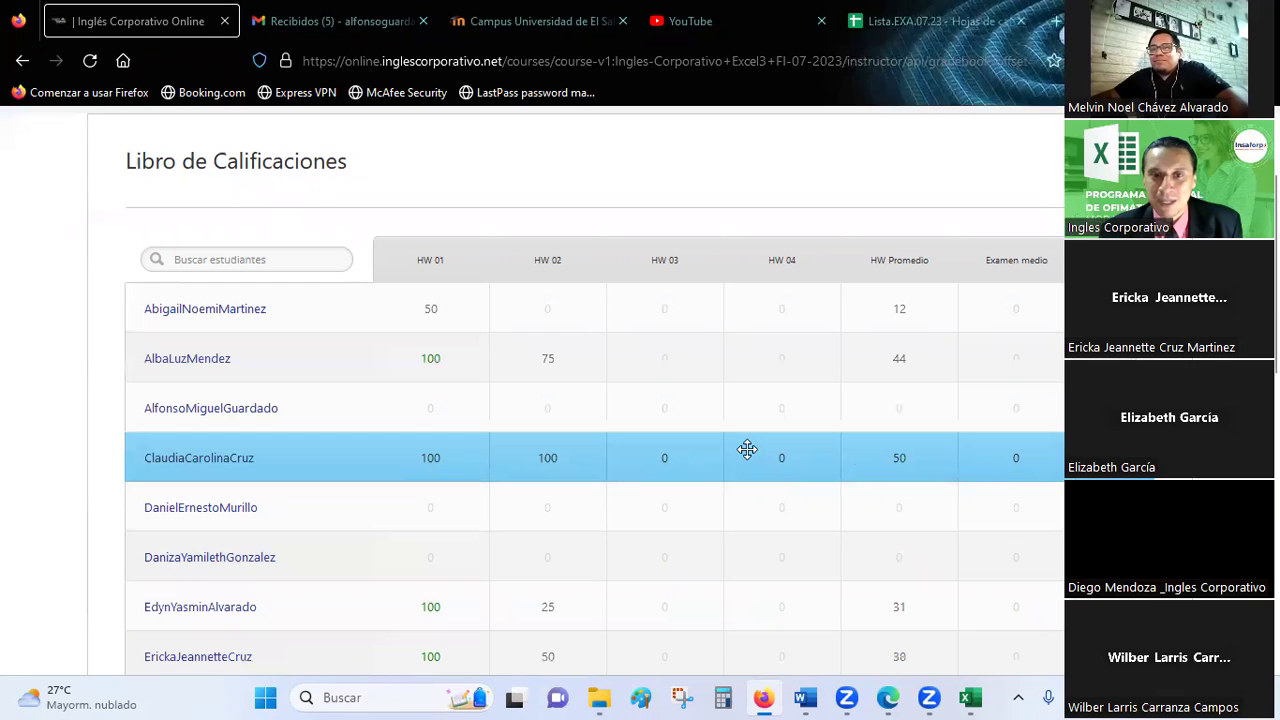
scroll(747, 451, "down", 2)
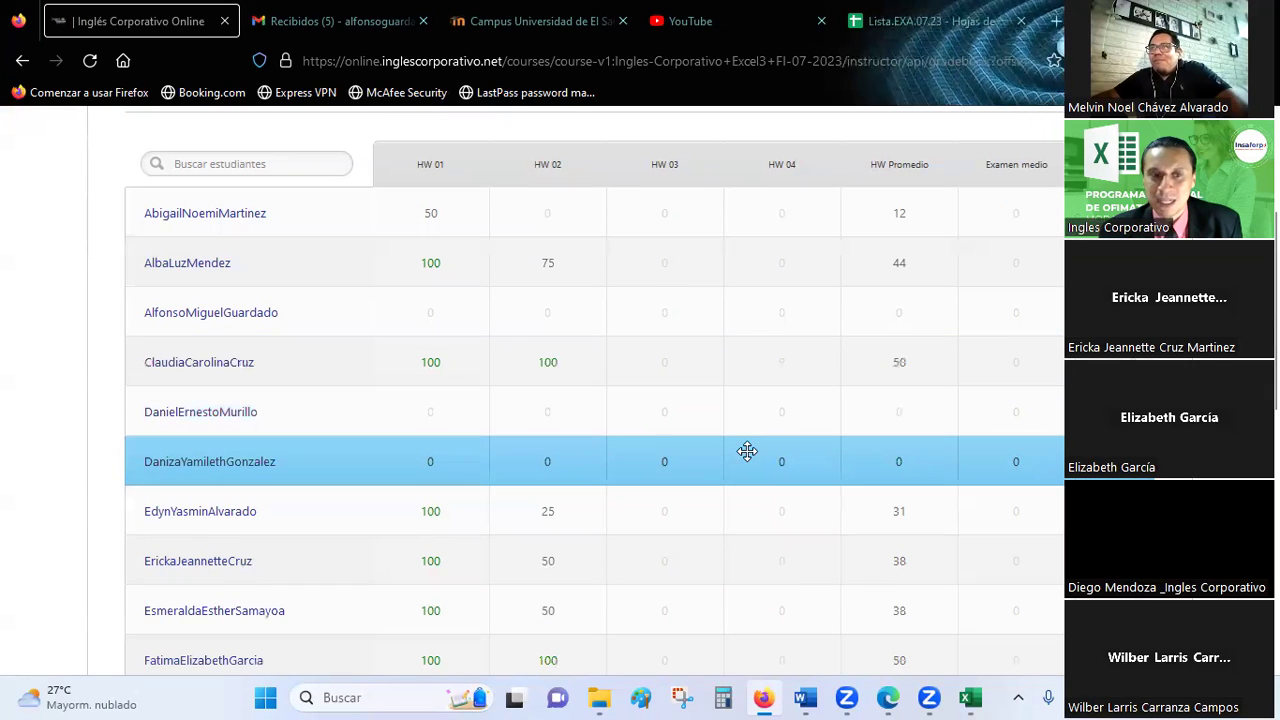
scroll(747, 451, "down", 2)
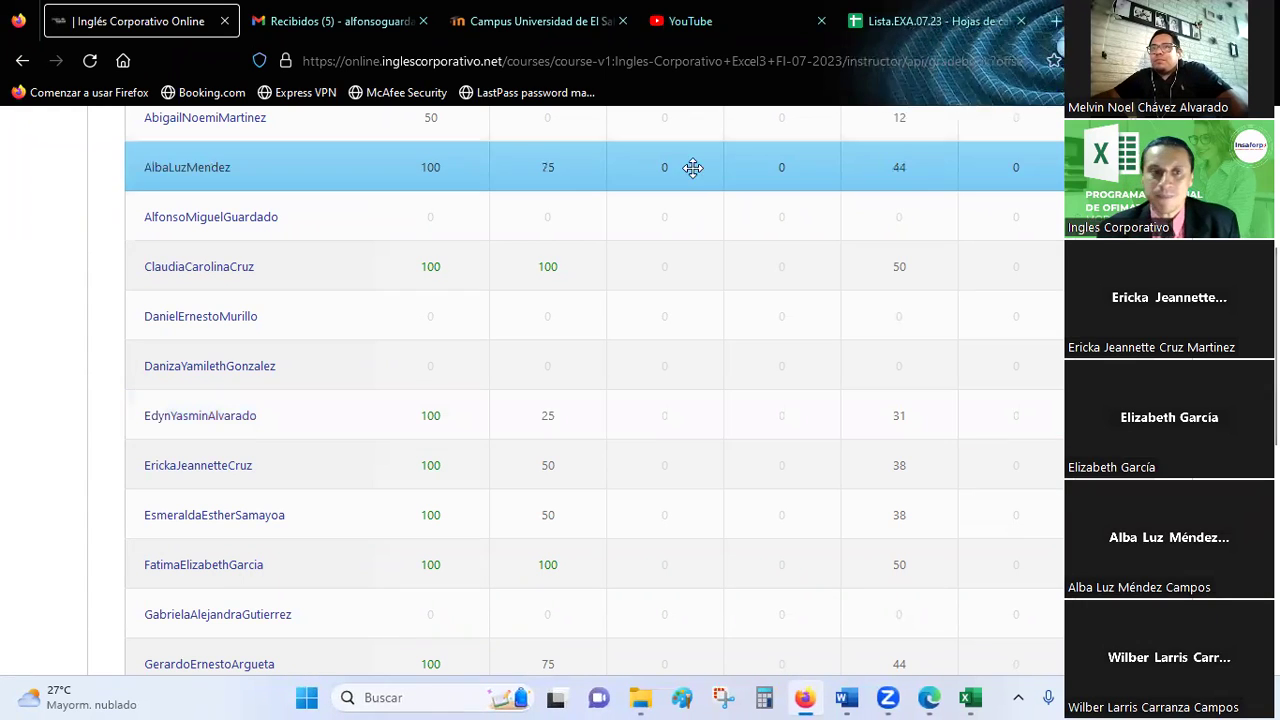
left_click(970, 697)
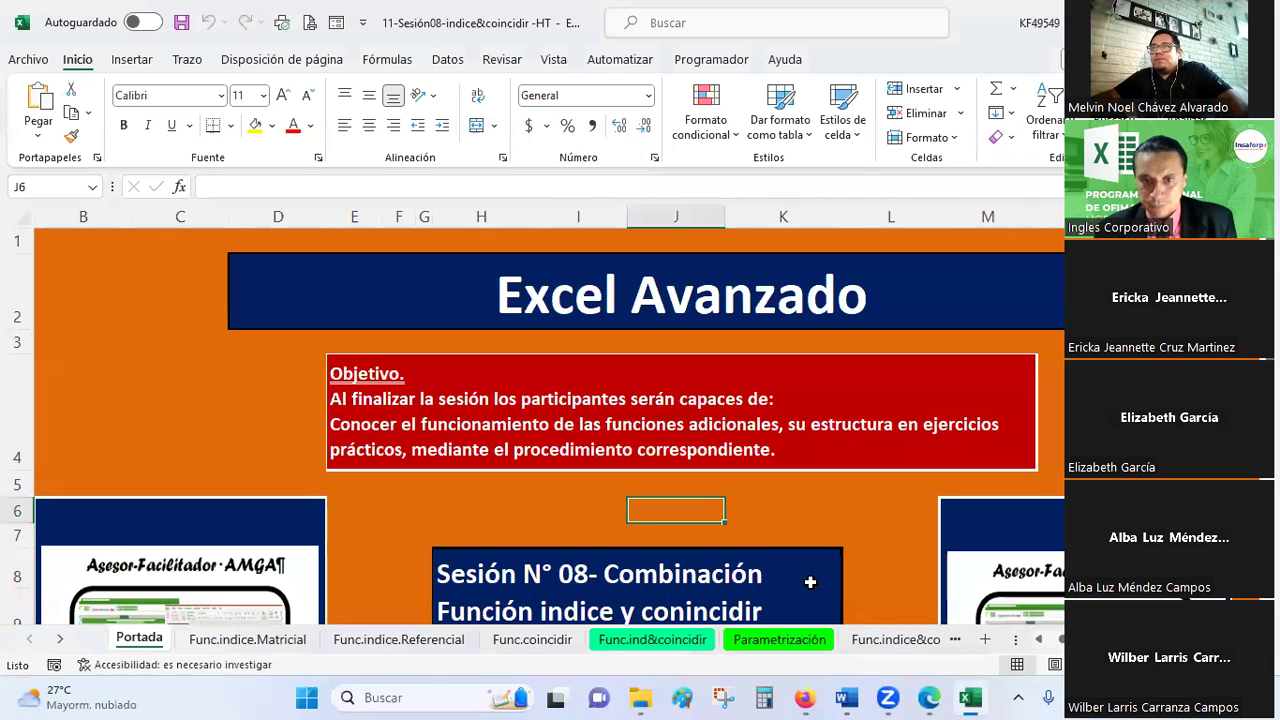
left_click(781, 502)
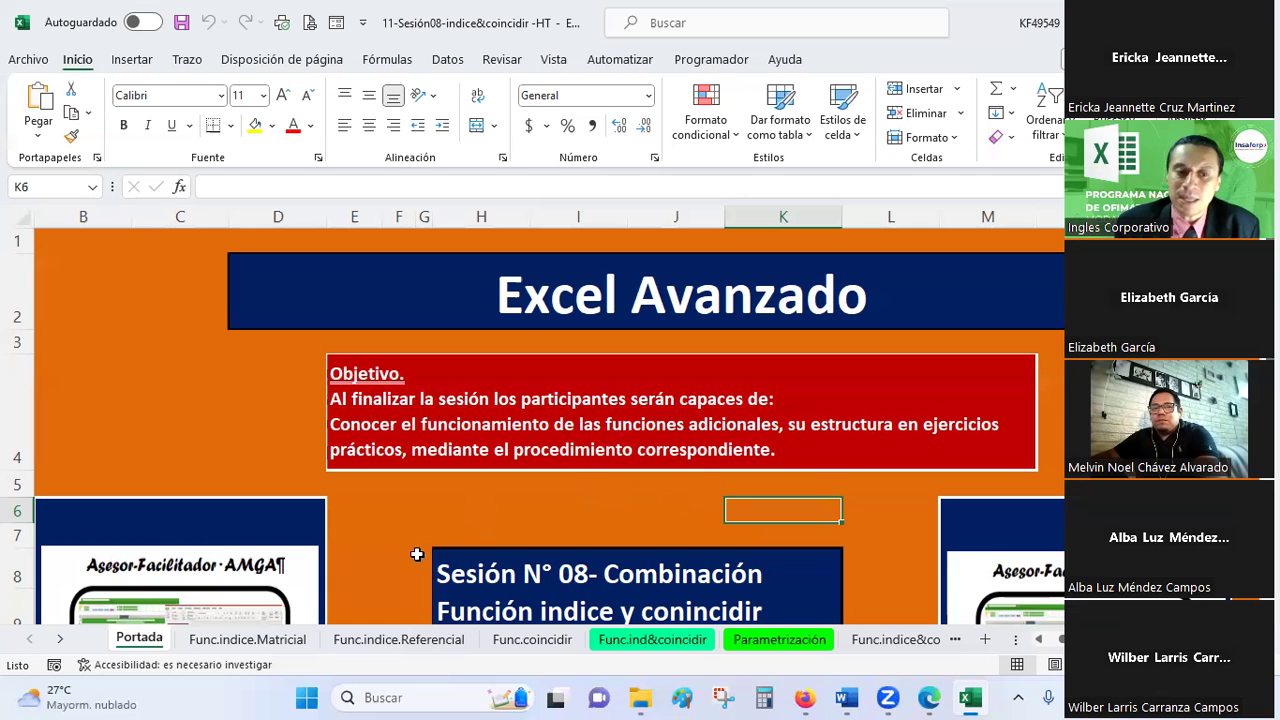
left_click(257, 640)
left_click(442, 284)
scroll(441, 286, "up", 3)
scroll(441, 286, "up", 2)
scroll(441, 286, "up", 6)
scroll(441, 286, "up", 2)
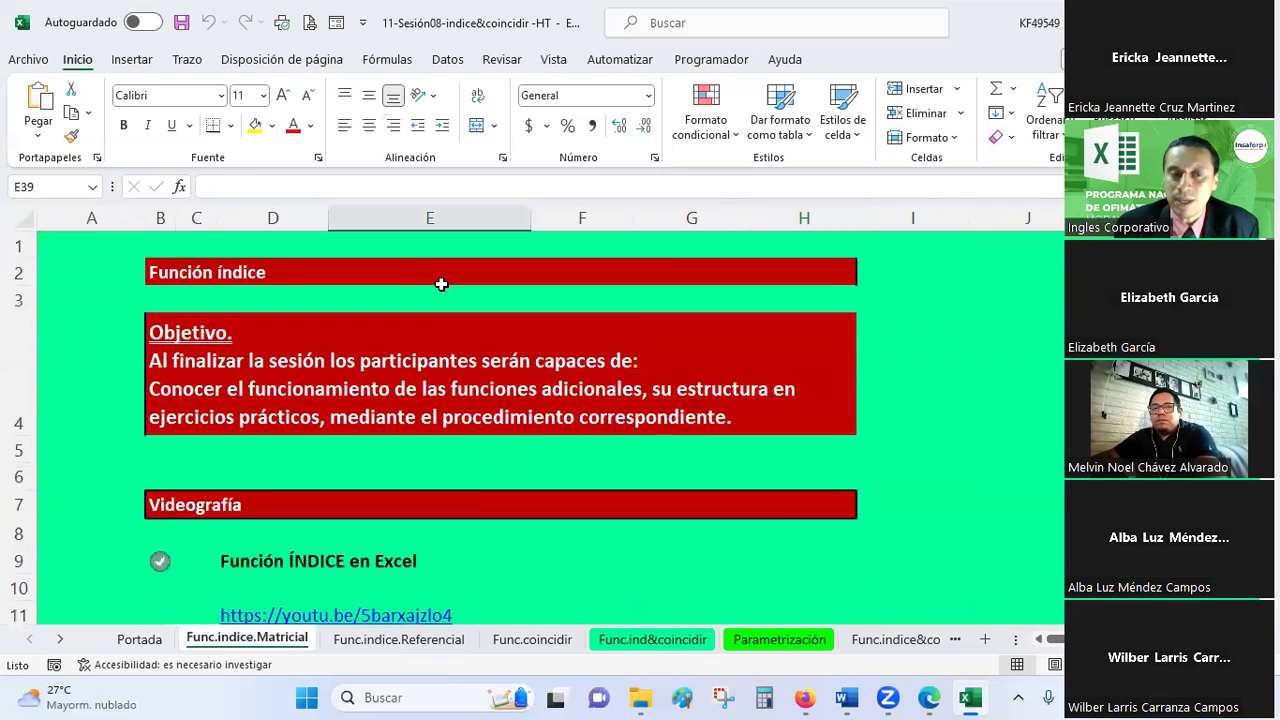
scroll(441, 286, "down", 1)
scroll(441, 286, "down", 1)
scroll(441, 286, "down", 2)
scroll(441, 286, "down", 2)
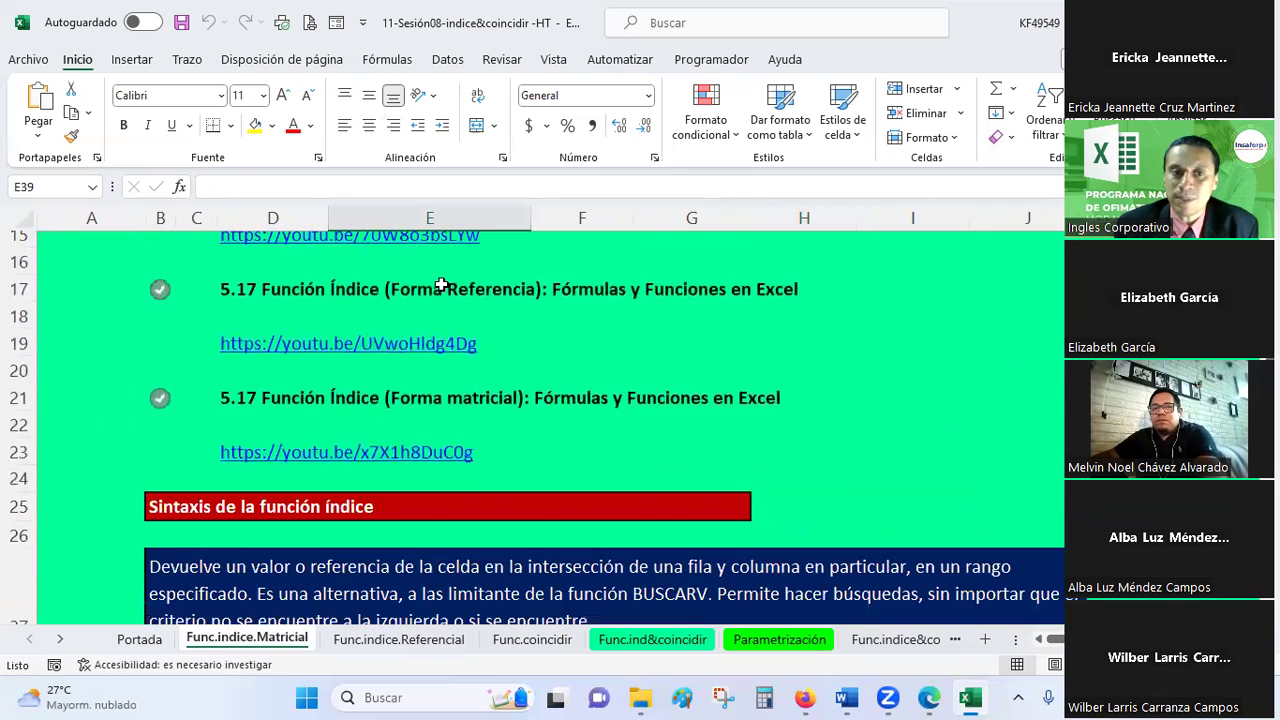
scroll(441, 286, "down", 4)
scroll(441, 286, "down", 1)
scroll(441, 286, "down", 1)
scroll(441, 286, "down", 2)
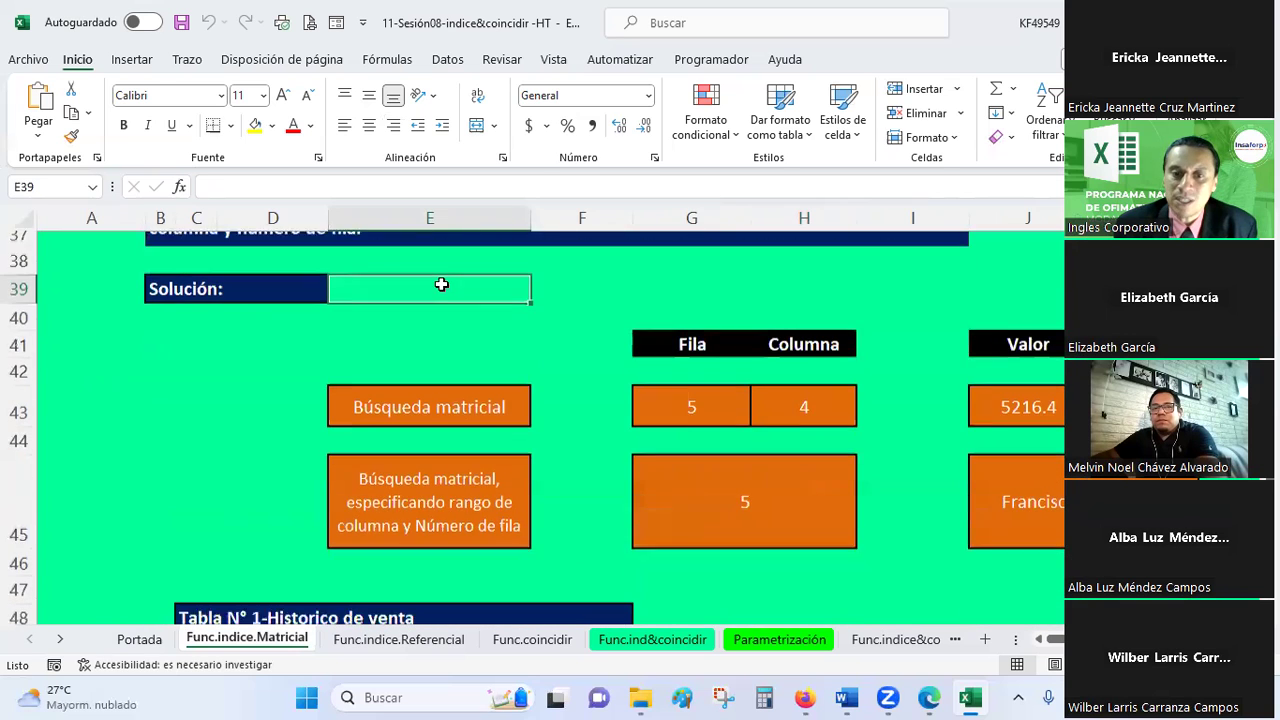
left_click(690, 392)
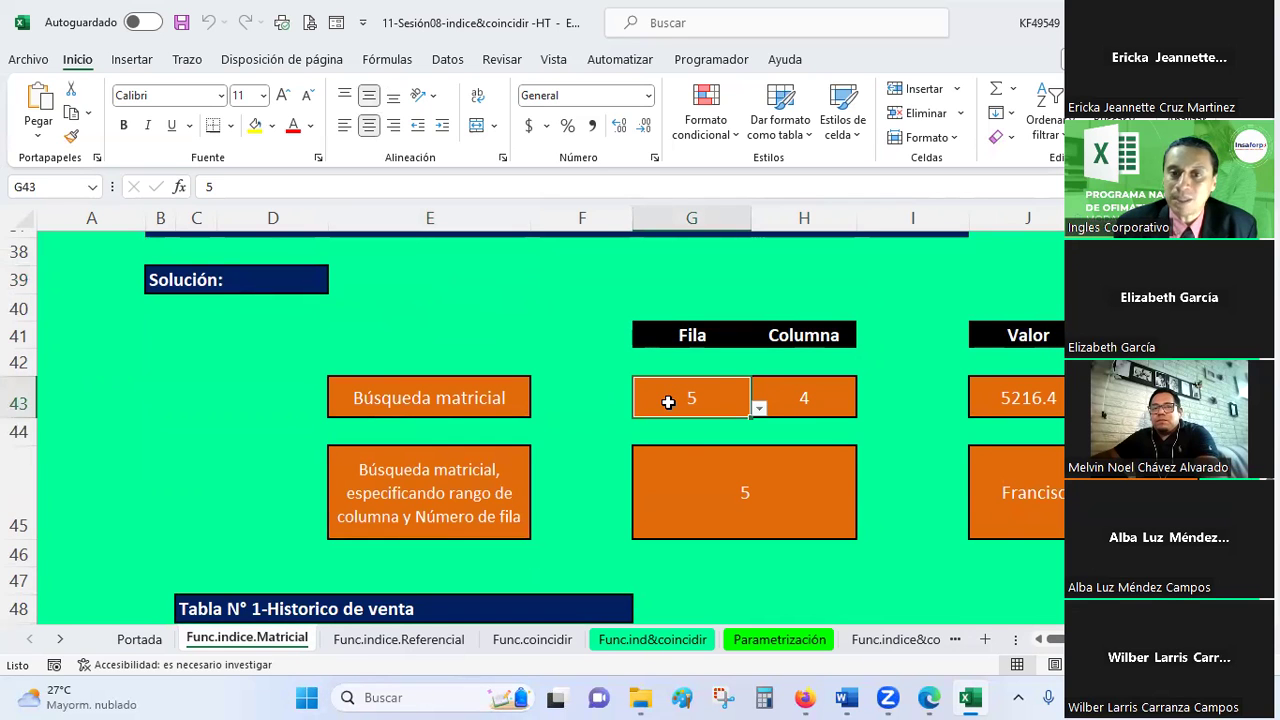
left_click(802, 402)
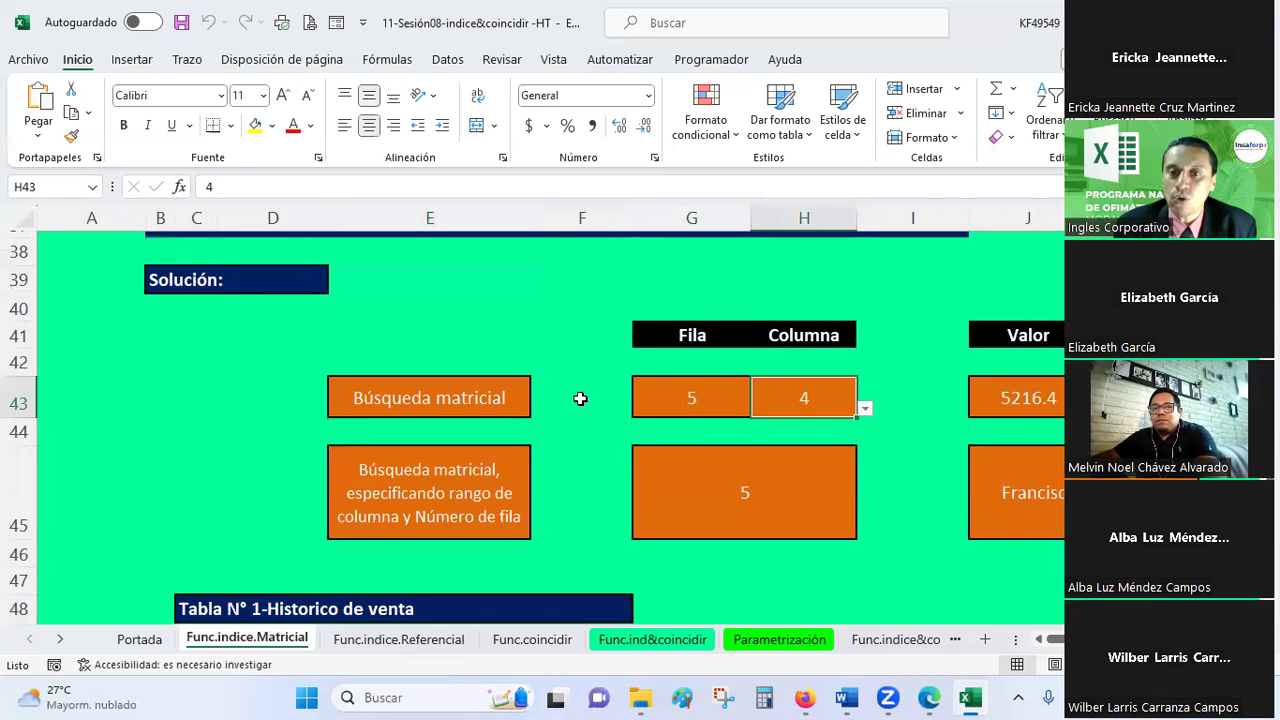
scroll(578, 397, "down", 2)
scroll(578, 397, "down", 1)
scroll(574, 374, "down", 1)
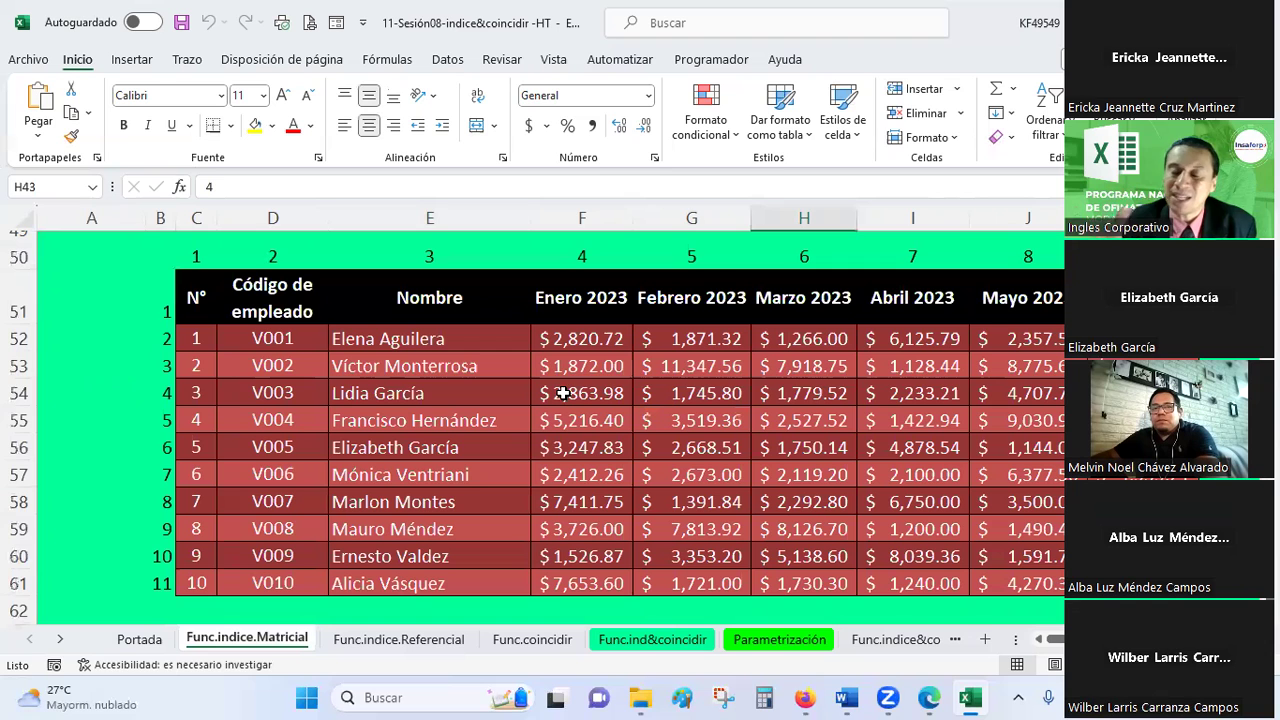
scroll(614, 368, "up", 2)
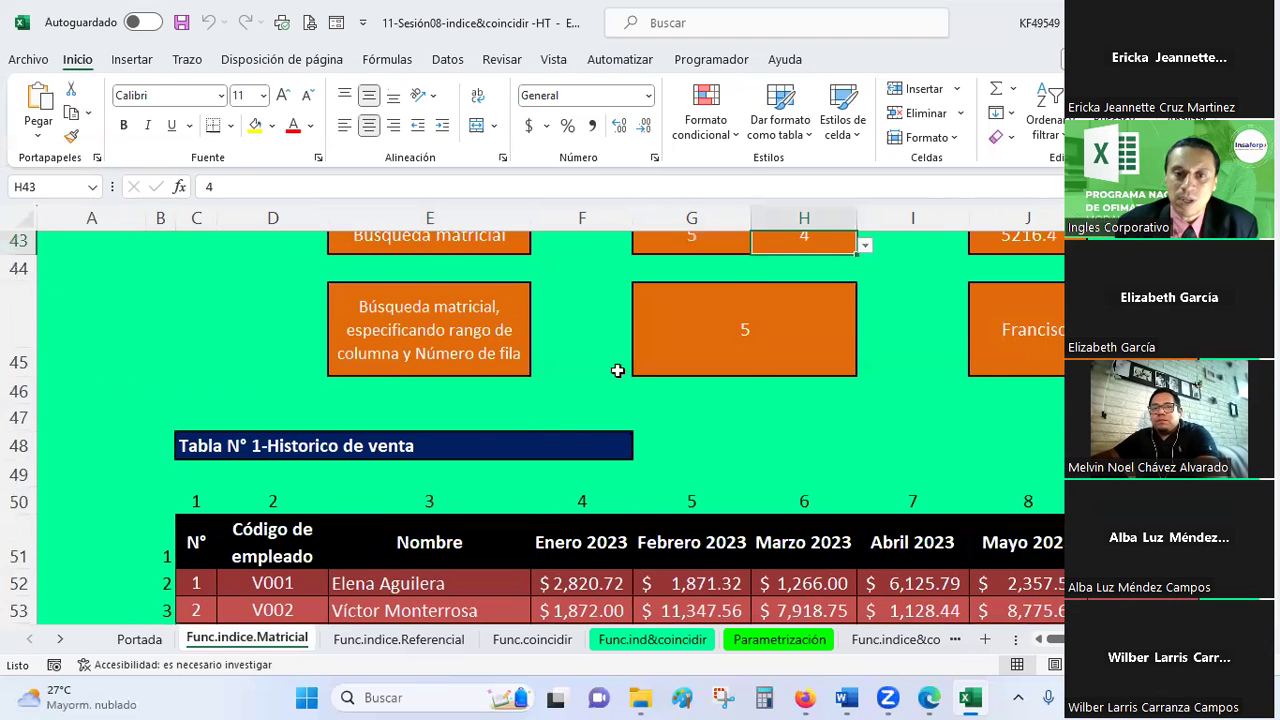
scroll(656, 367, "up", 1)
left_click(672, 390)
scroll(126, 560, "down", 2)
scroll(114, 563, "down", 1)
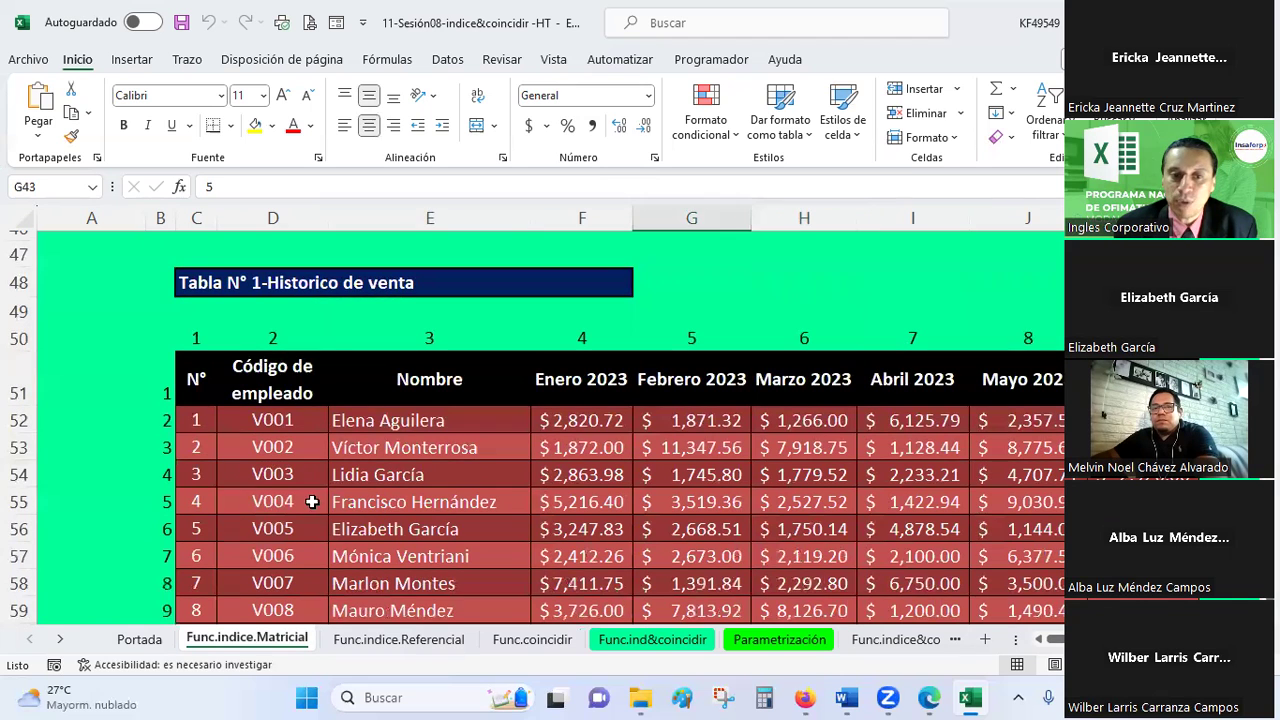
left_click(20, 502)
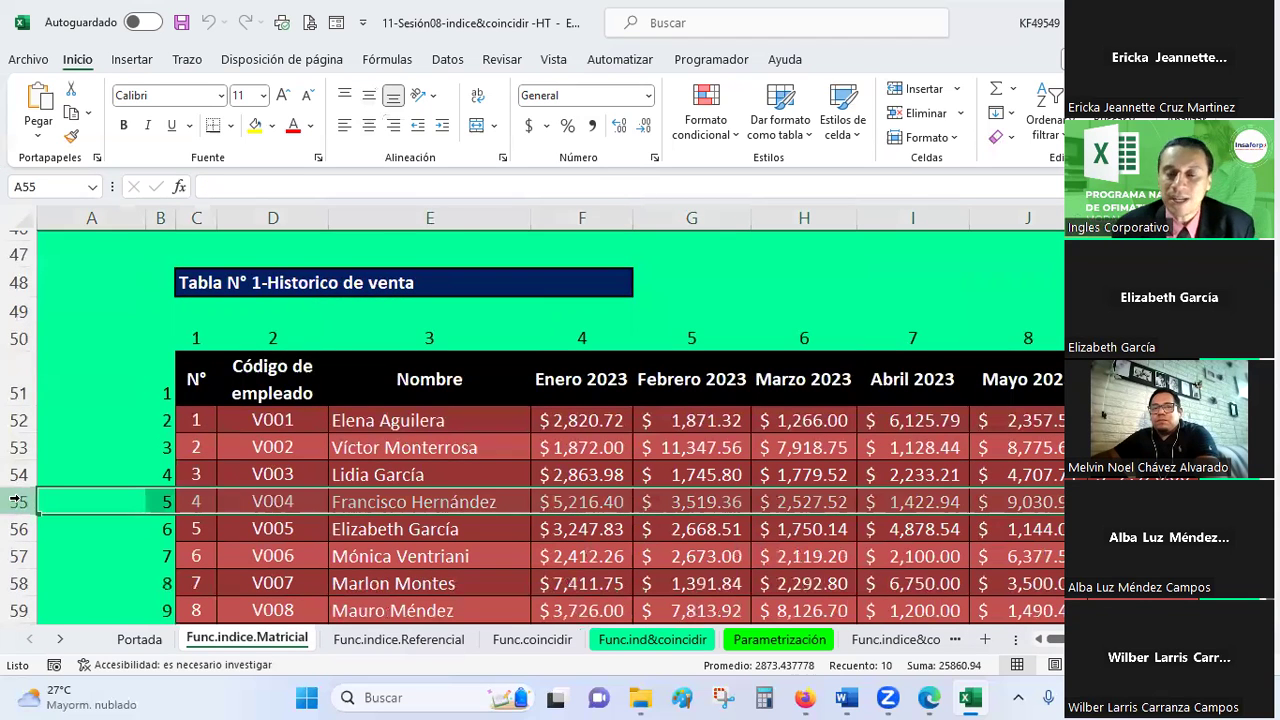
scroll(622, 453, "up", 4)
scroll(700, 451, "down", 4)
scroll(700, 451, "down", 1)
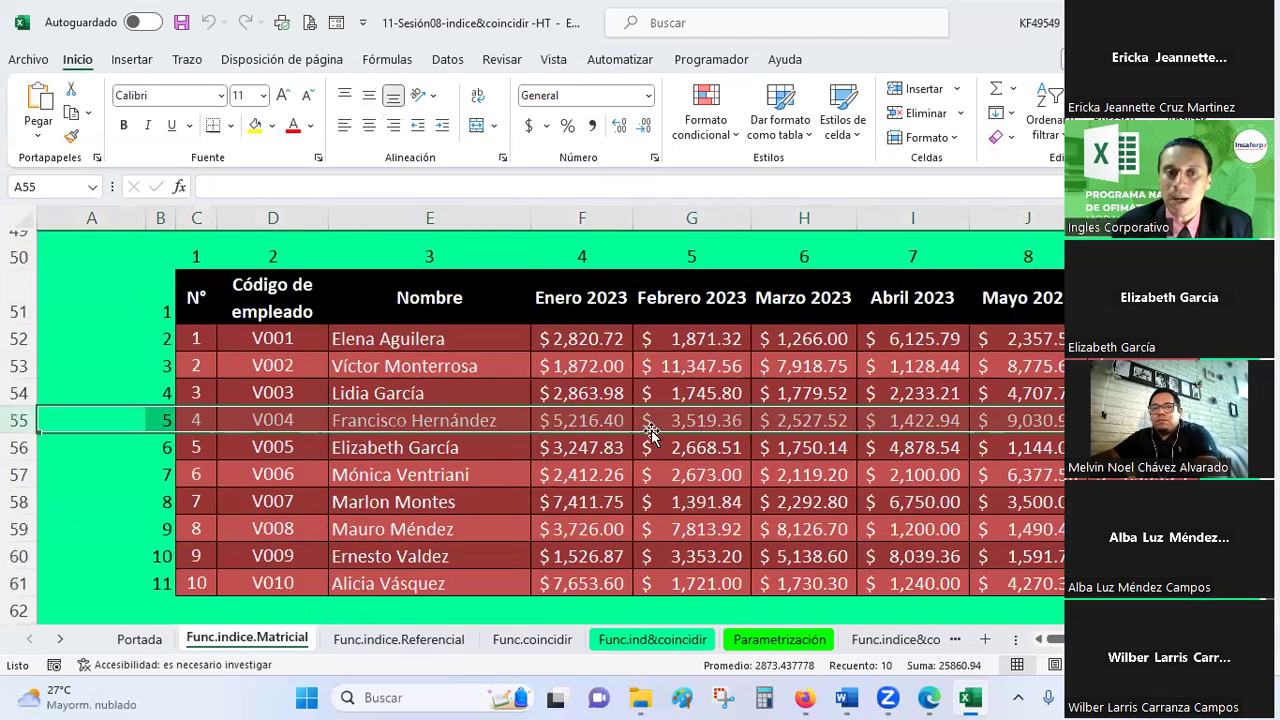
left_click_drag(620, 232, 541, 428)
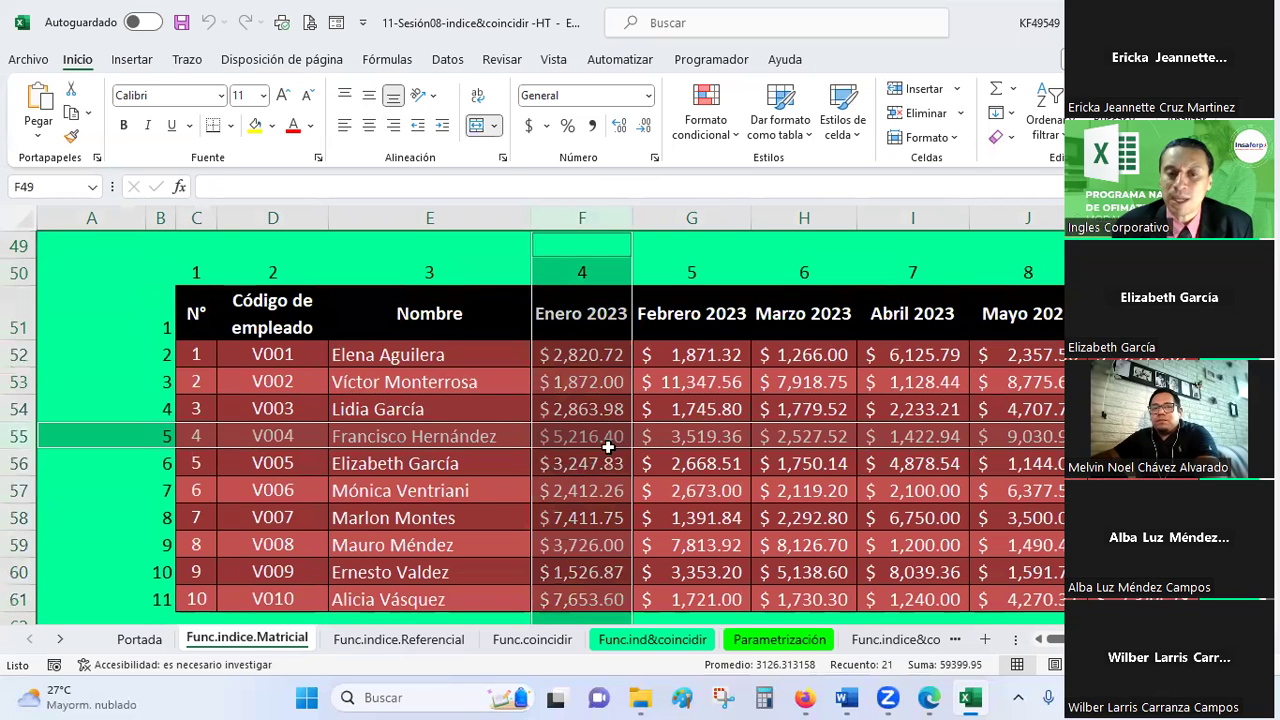
scroll(610, 455, "up", 3)
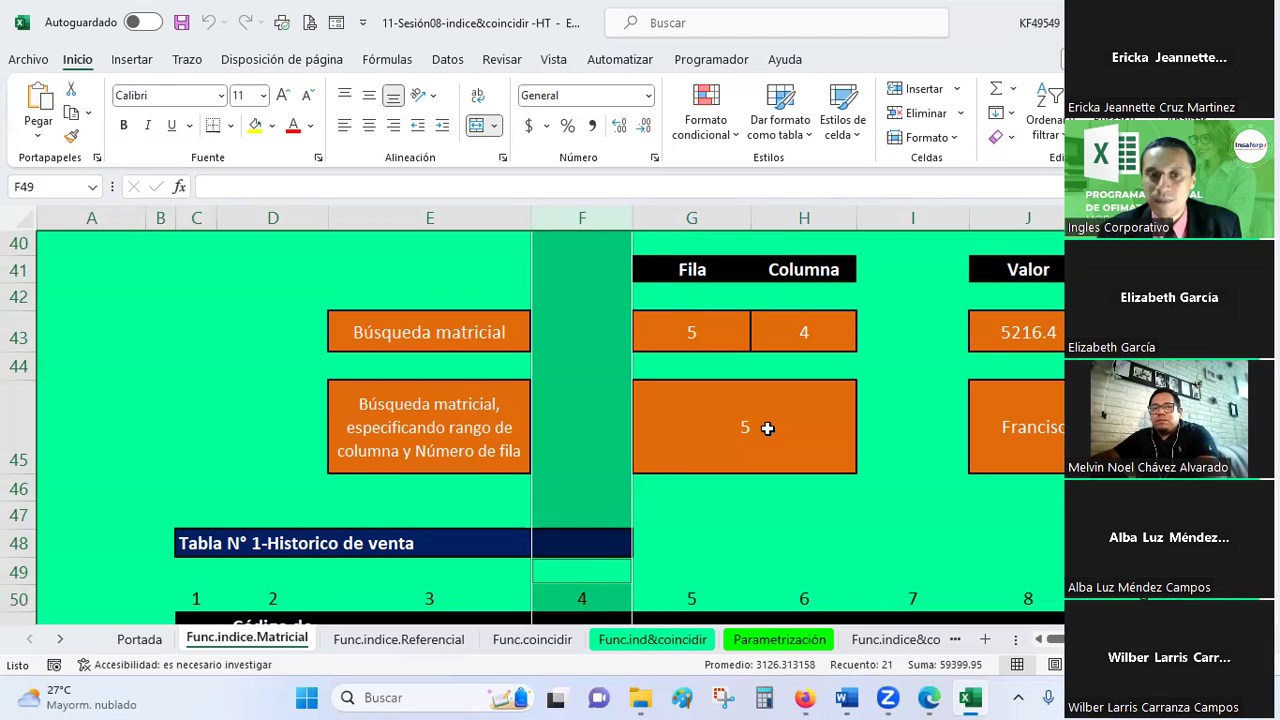
left_click(767, 428)
key("Right")
key("Right")
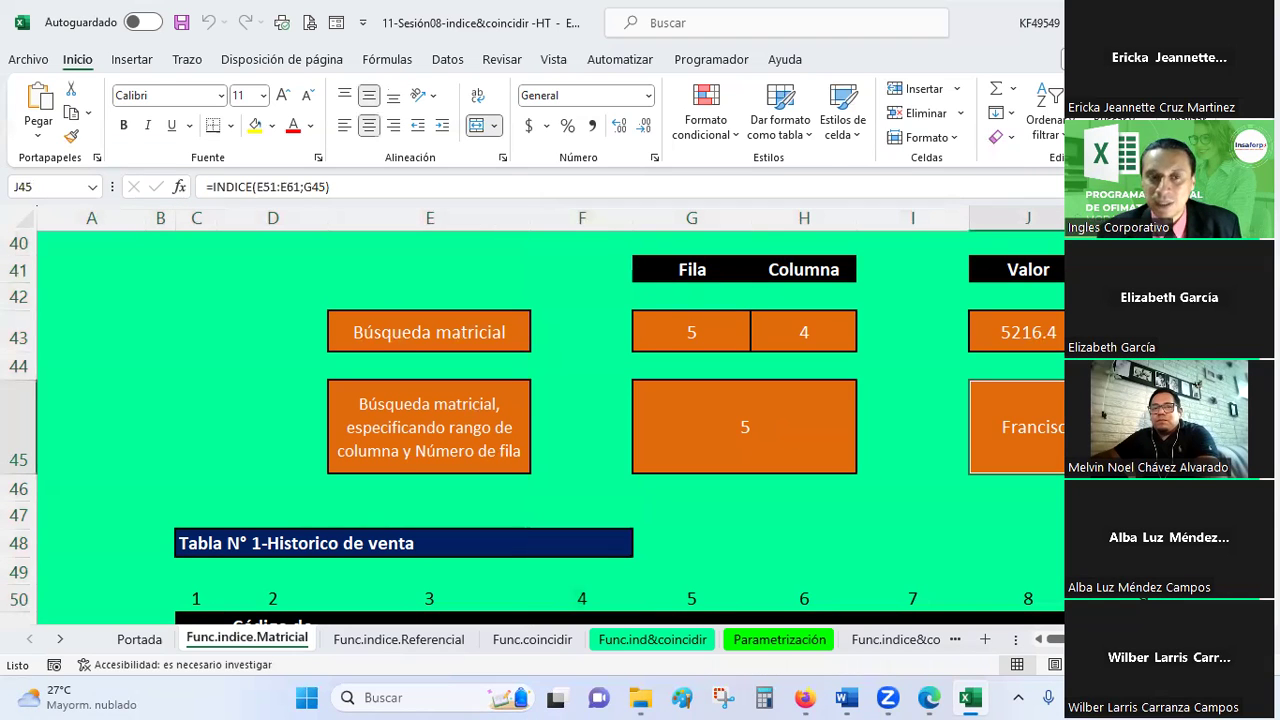
scroll(550, 430, "down", 3)
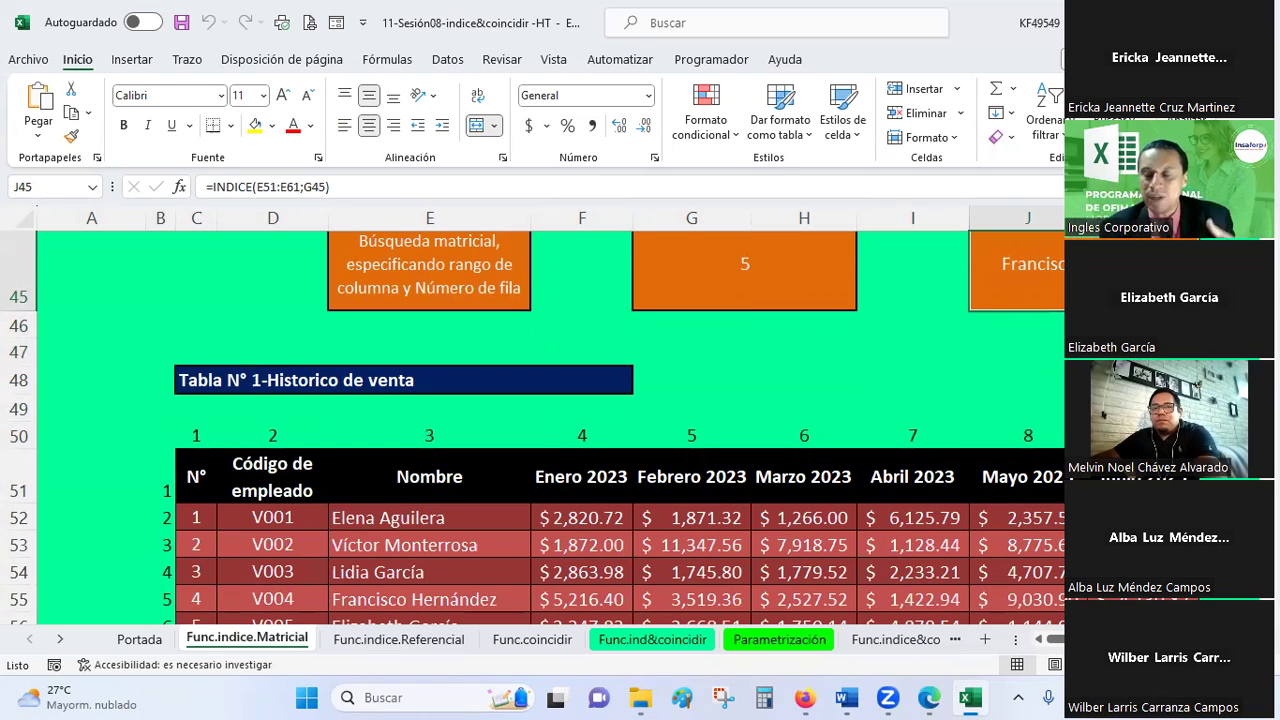
scroll(1050, 330, "up", 1)
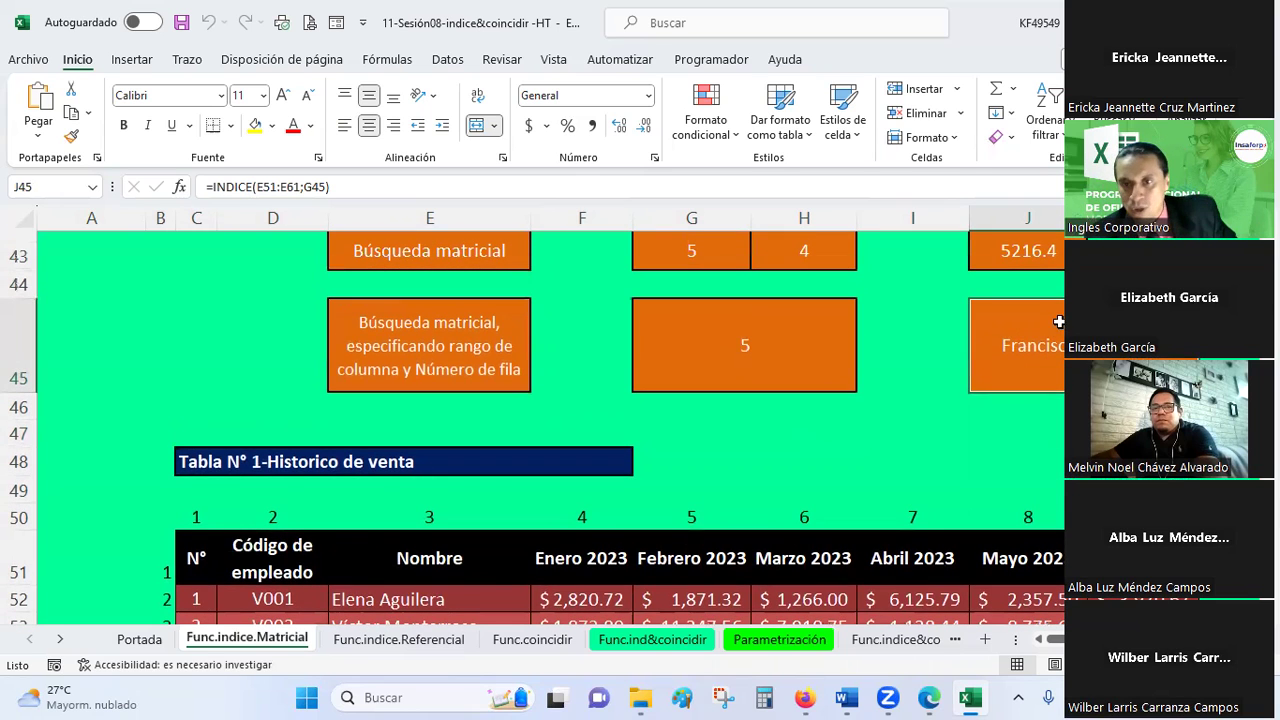
left_click(709, 321)
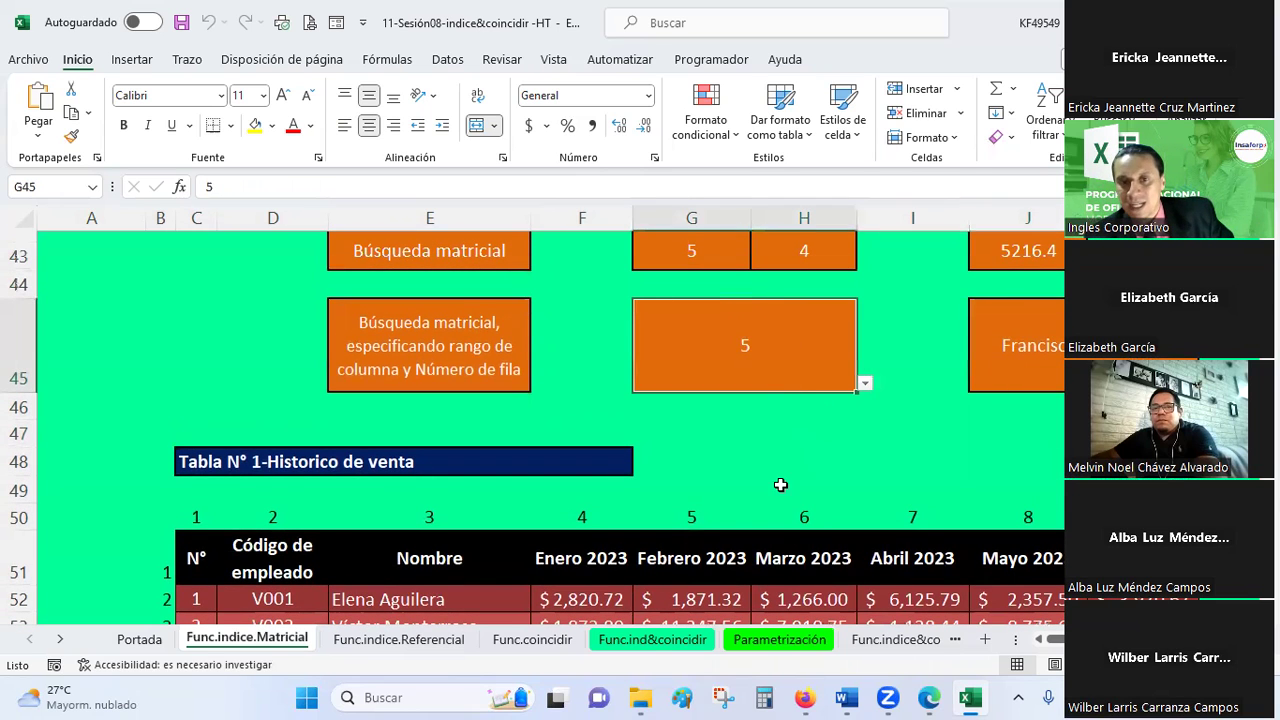
scroll(778, 469, "up", 1)
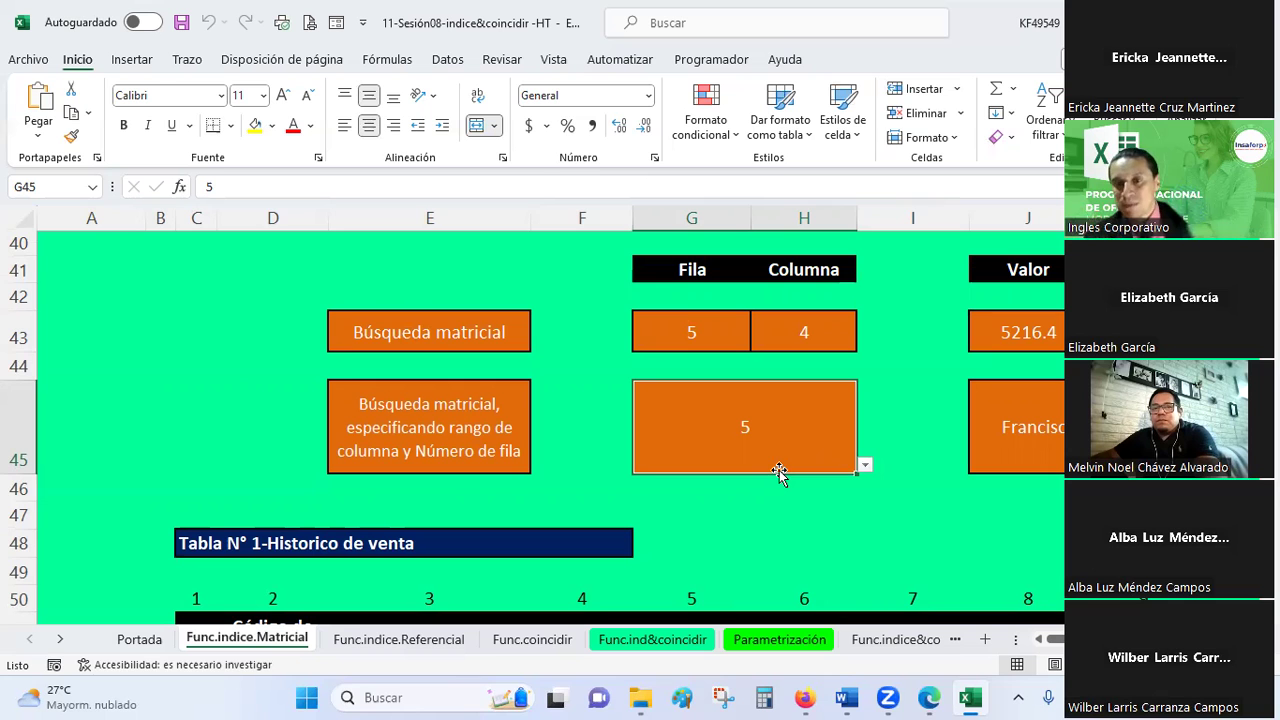
- Switch to the Func.indice.Referencial sheet and scroll through its examples
left_click(614, 537)
left_click(752, 516)
scroll(753, 521, "down", 1)
scroll(753, 521, "down", 1)
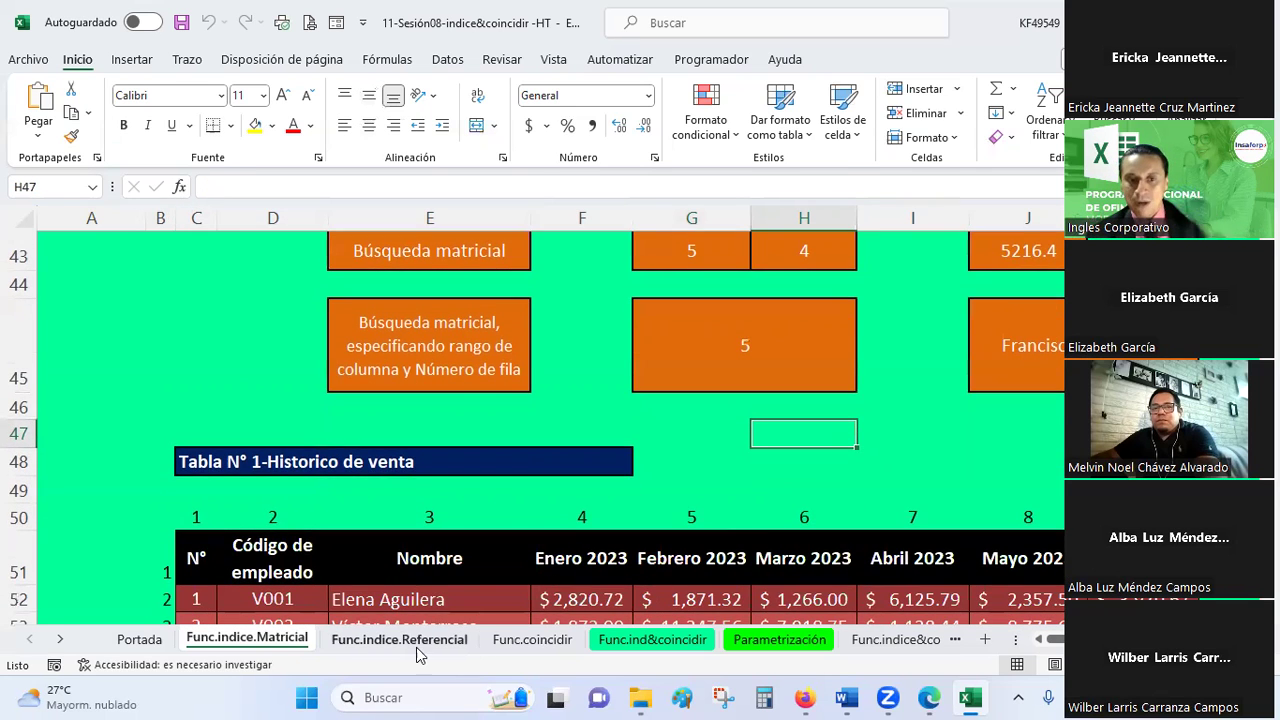
left_click(399, 639)
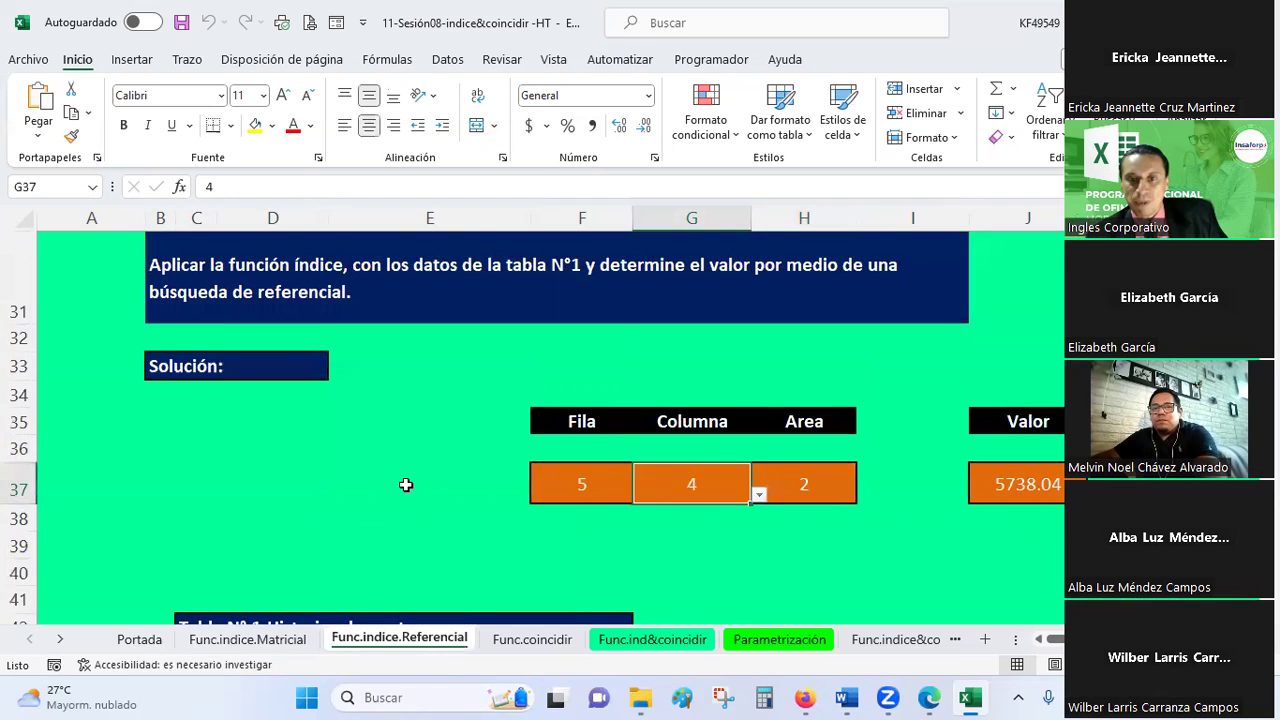
scroll(406, 483, "down", 3)
scroll(408, 479, "down", 2)
scroll(408, 479, "down", 3)
scroll(408, 479, "down", 3)
scroll(408, 479, "down", 2)
scroll(408, 479, "up", 4)
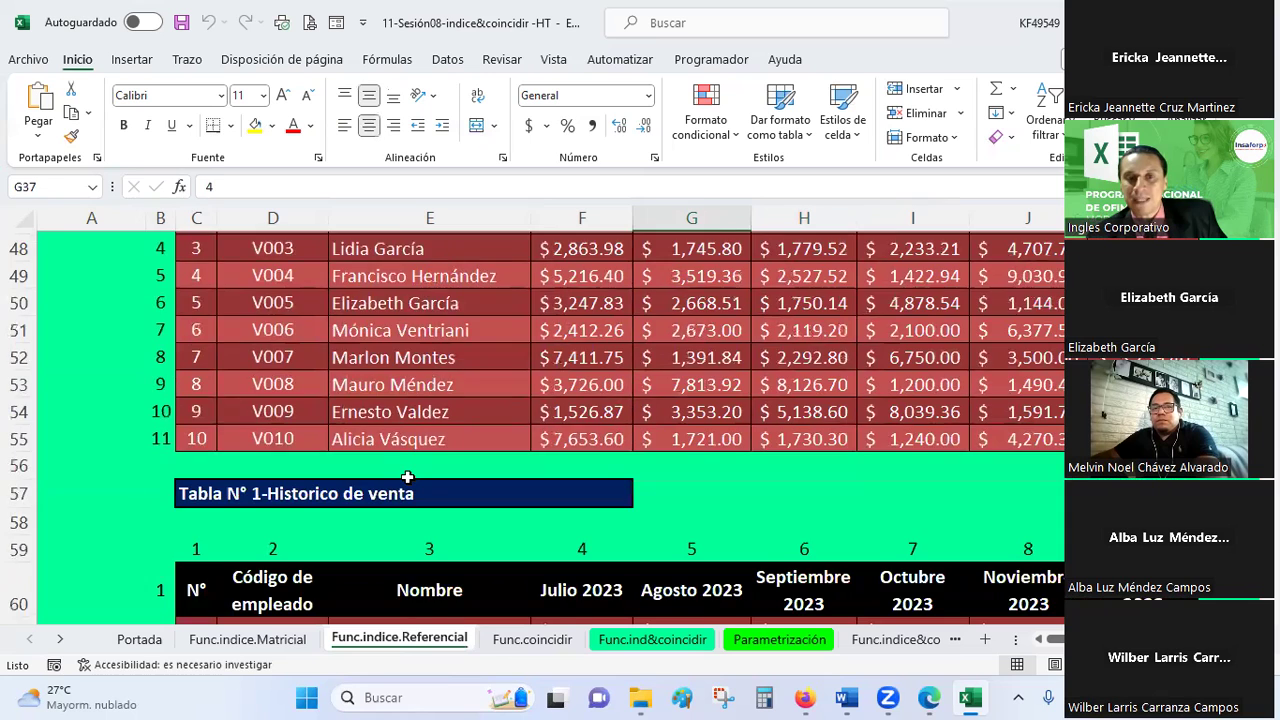
scroll(408, 479, "up", 3)
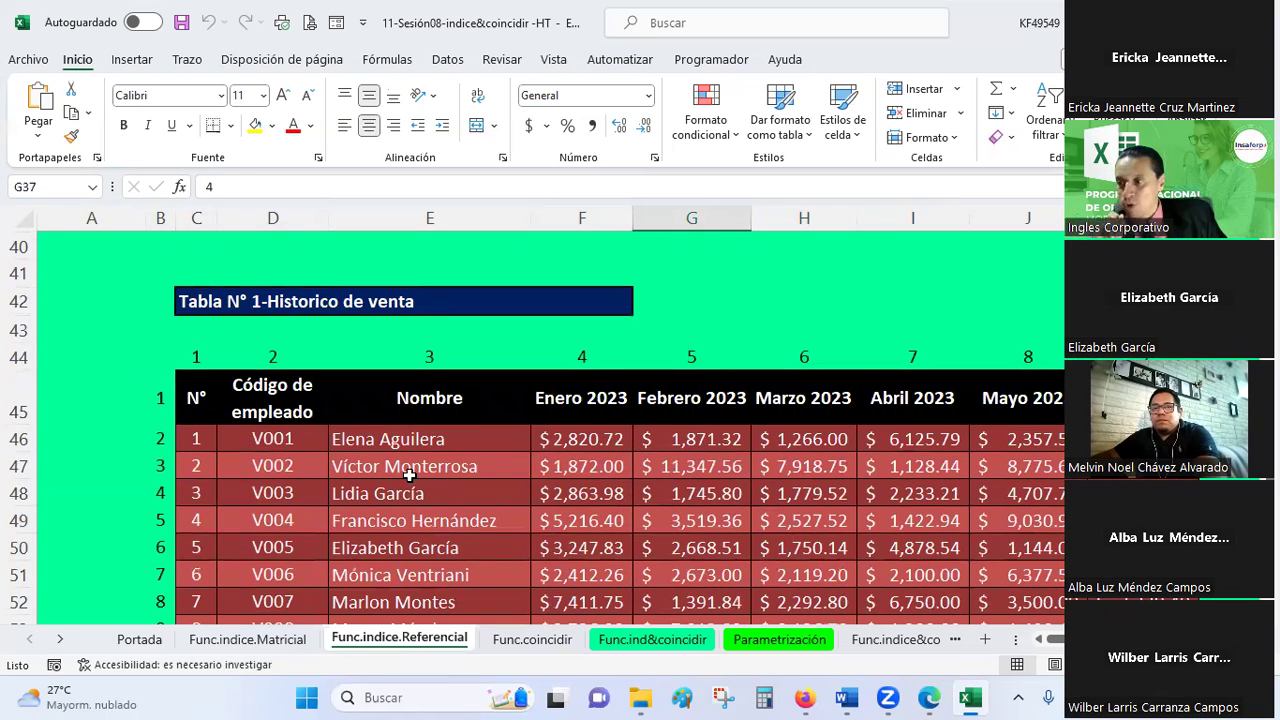
scroll(409, 476, "up", 2)
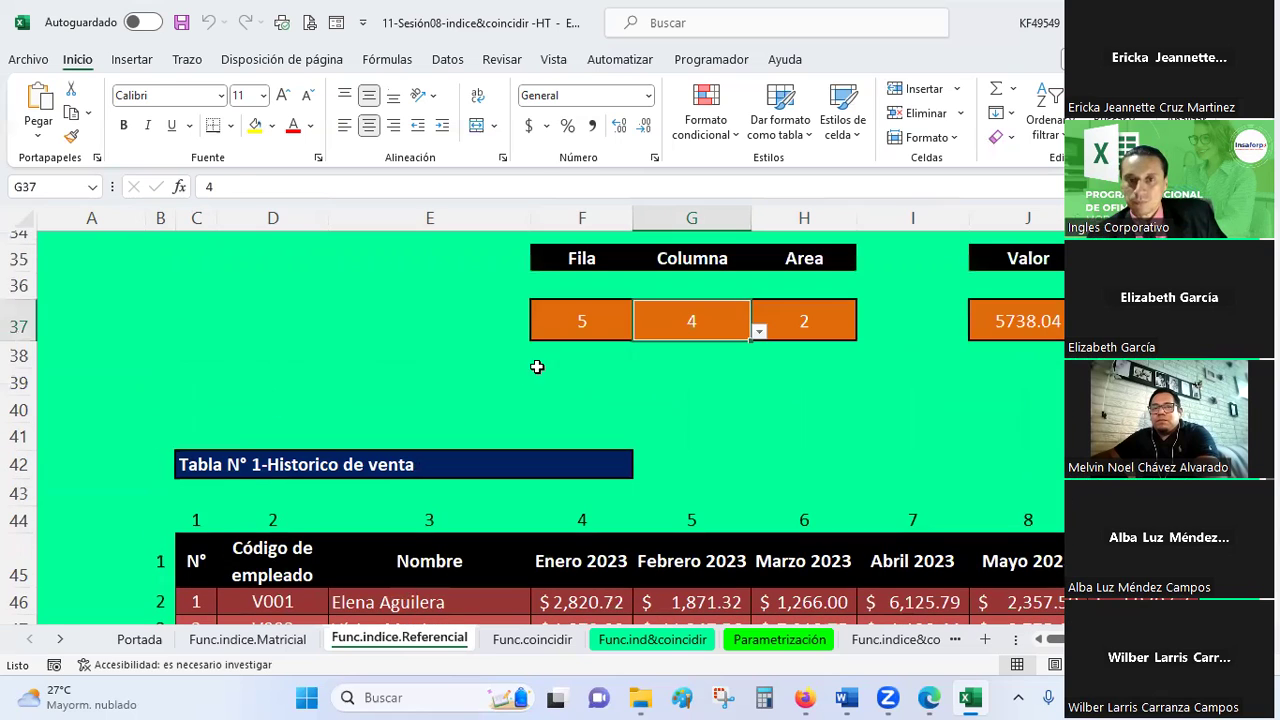
- Point out the INDICE inputs: row 5, column 4 and area 2
left_click(557, 325)
left_click(683, 320)
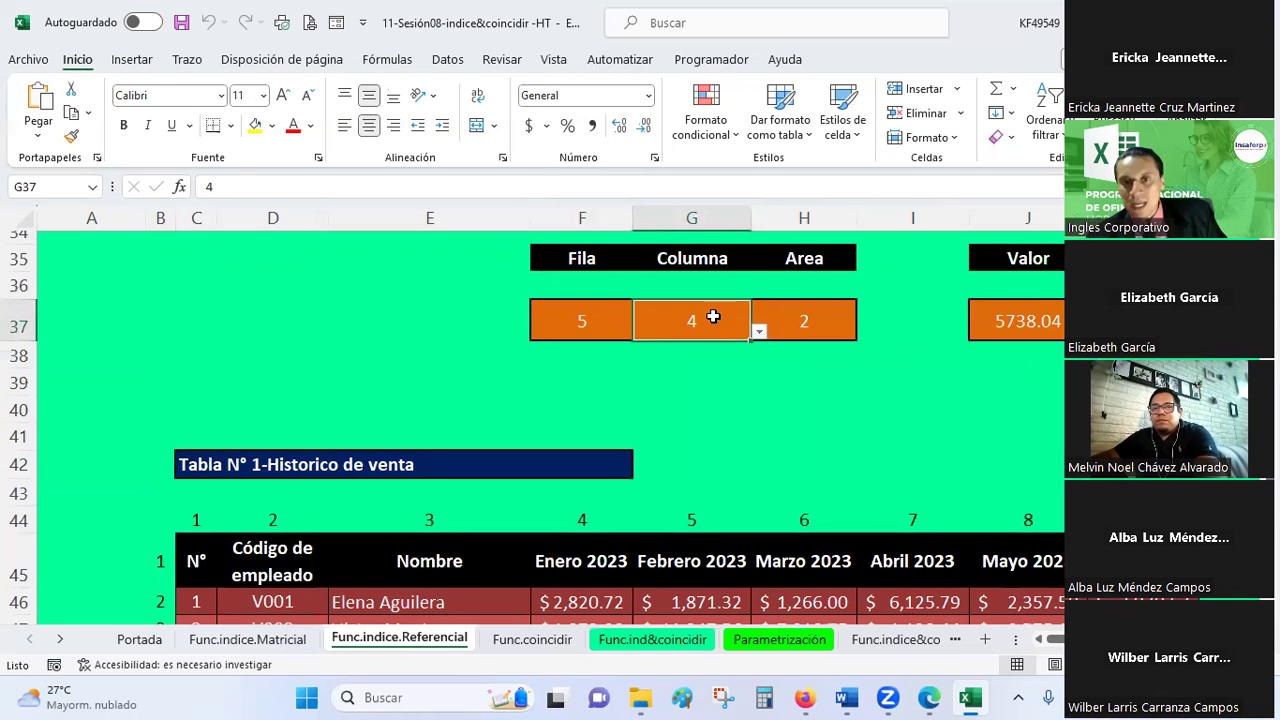
left_click(780, 305)
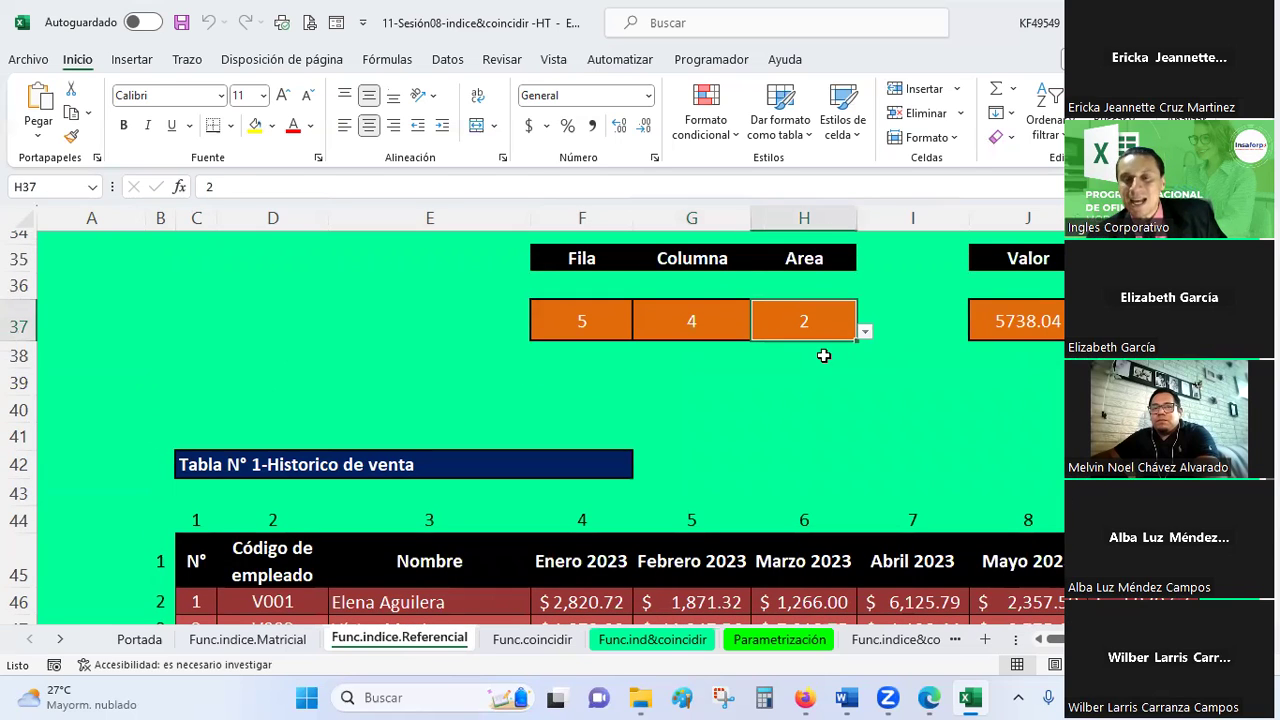
scroll(656, 418, "down", 3)
scroll(654, 410, "down", 1)
scroll(720, 417, "down", 3)
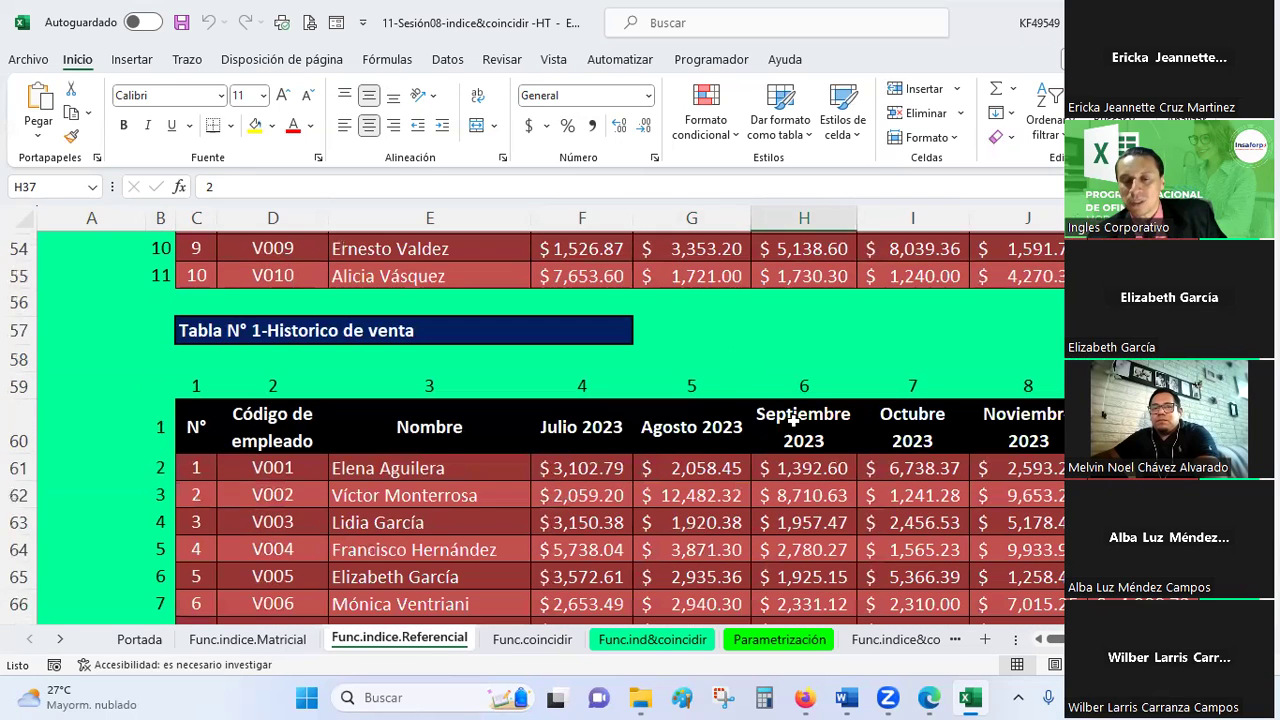
scroll(818, 465, "up", 5)
scroll(840, 450, "up", 1)
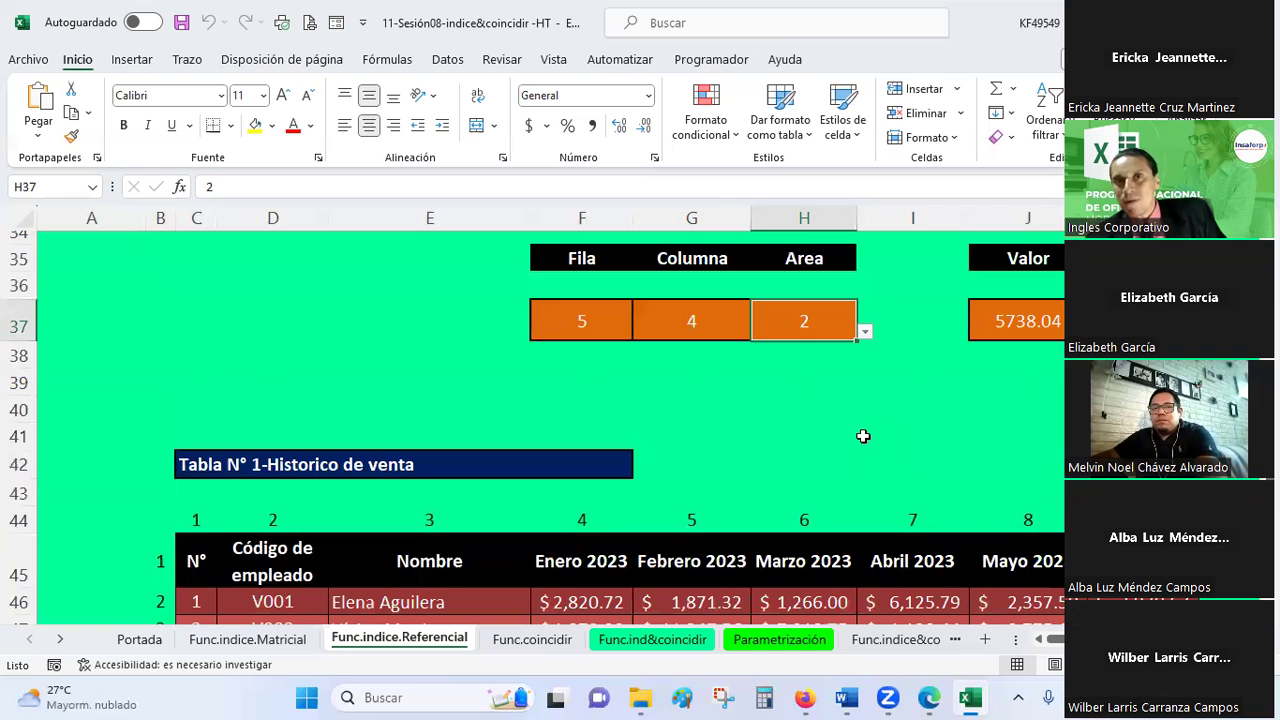
- Review the INDICE formula returning Valor 5738.04 against its row, column and area inputs
left_click(1009, 328)
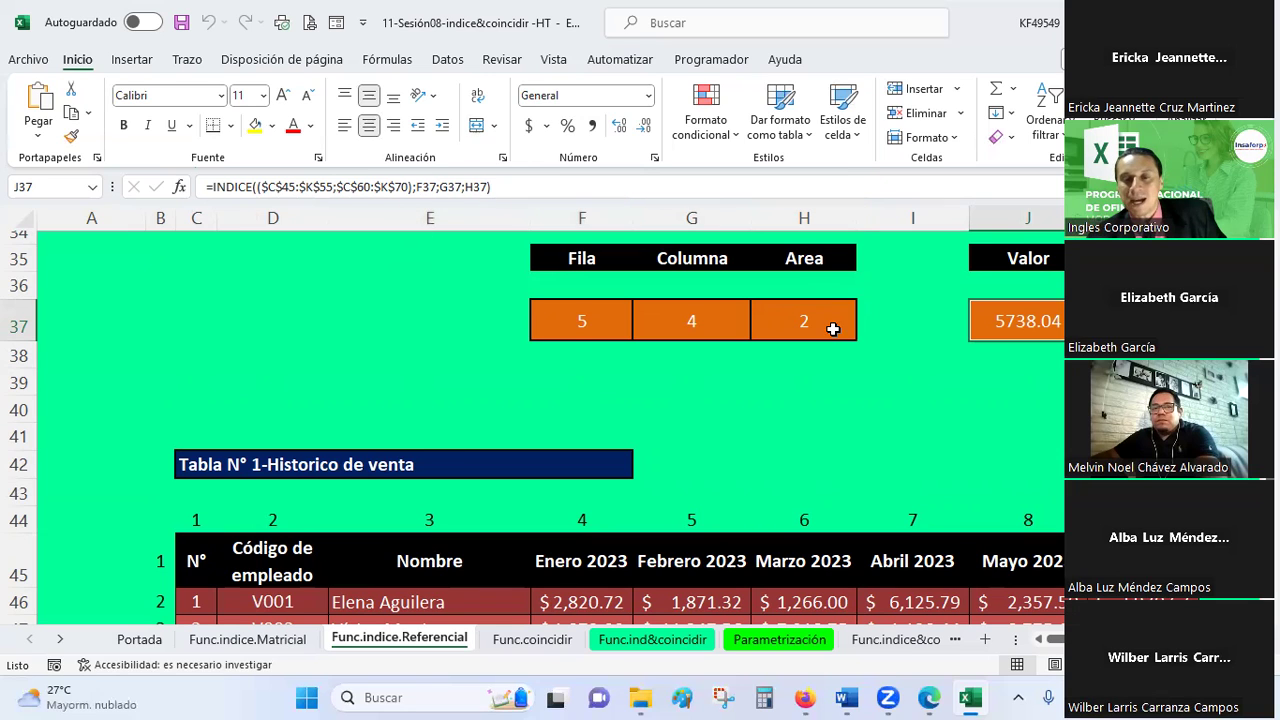
left_click(862, 432)
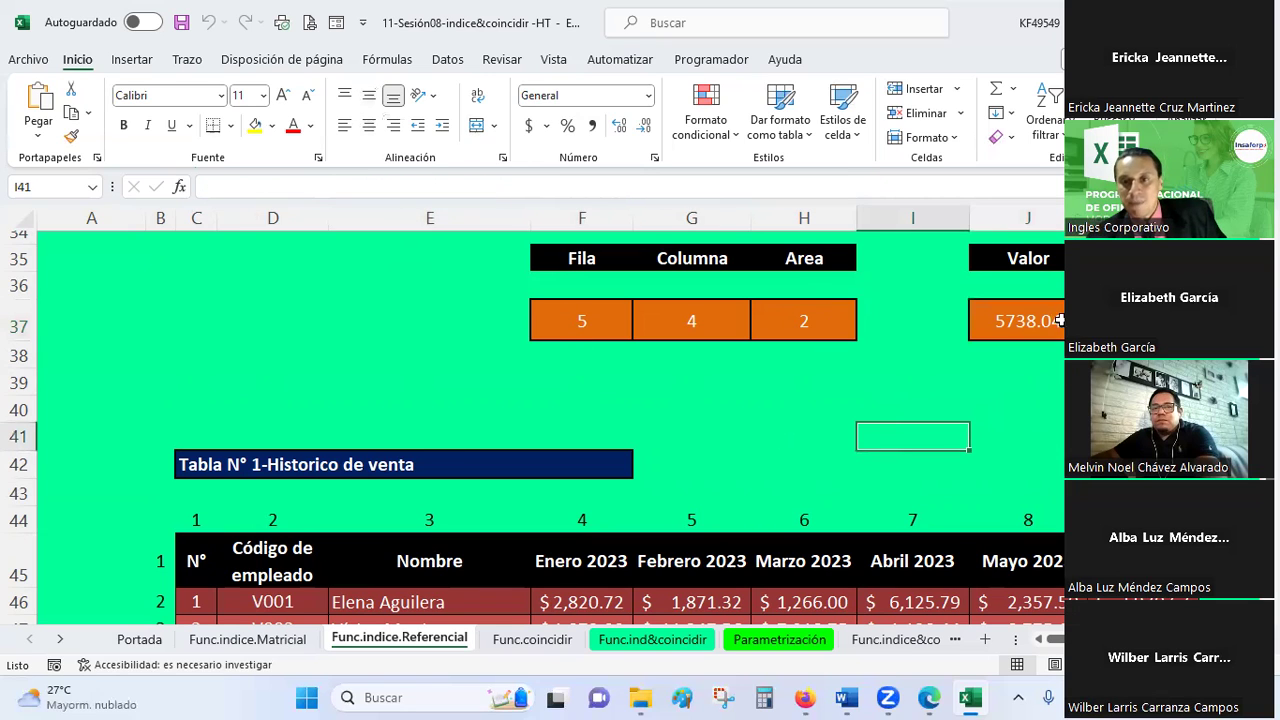
left_click(1001, 328)
left_click_drag(584, 321, 825, 328)
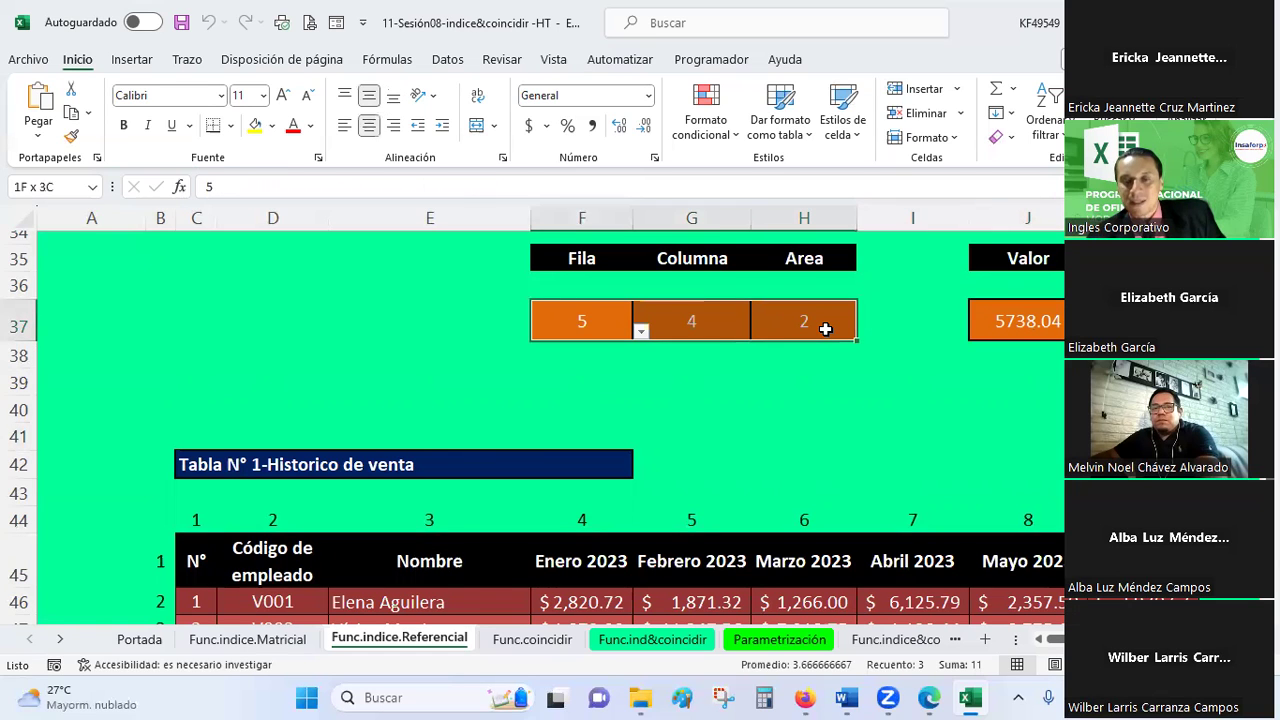
left_click(812, 413)
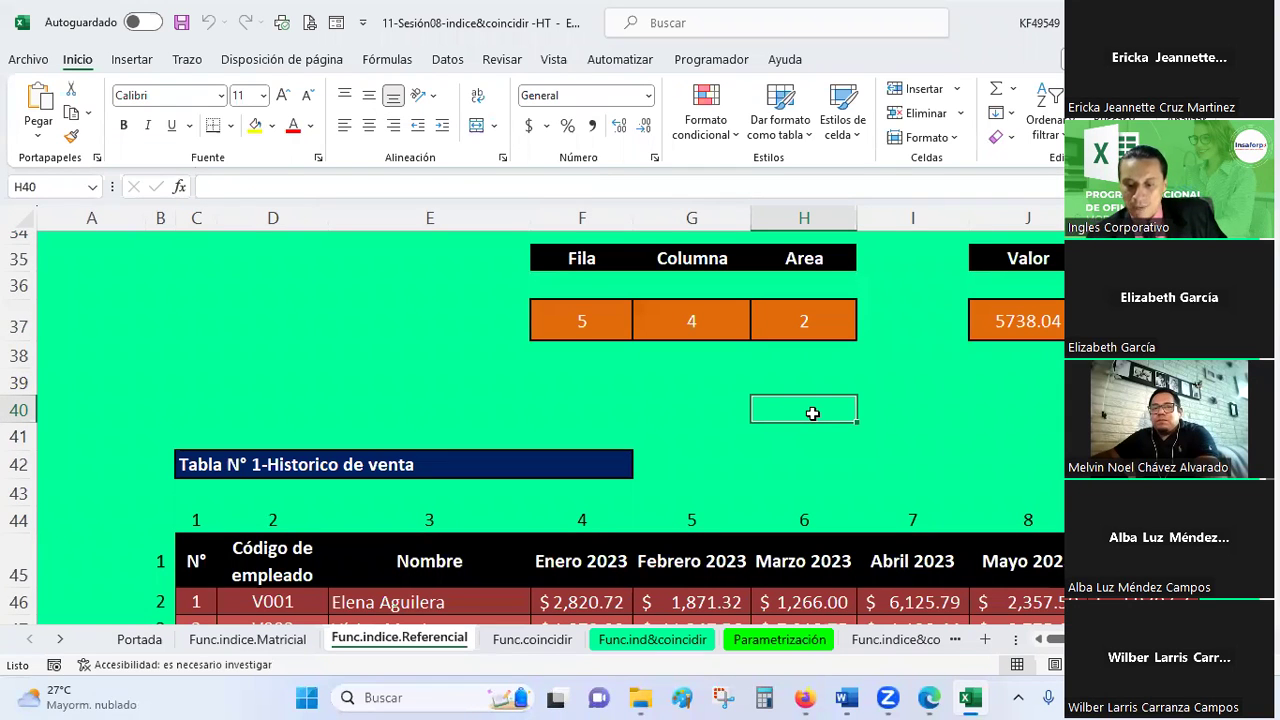
left_click(519, 645)
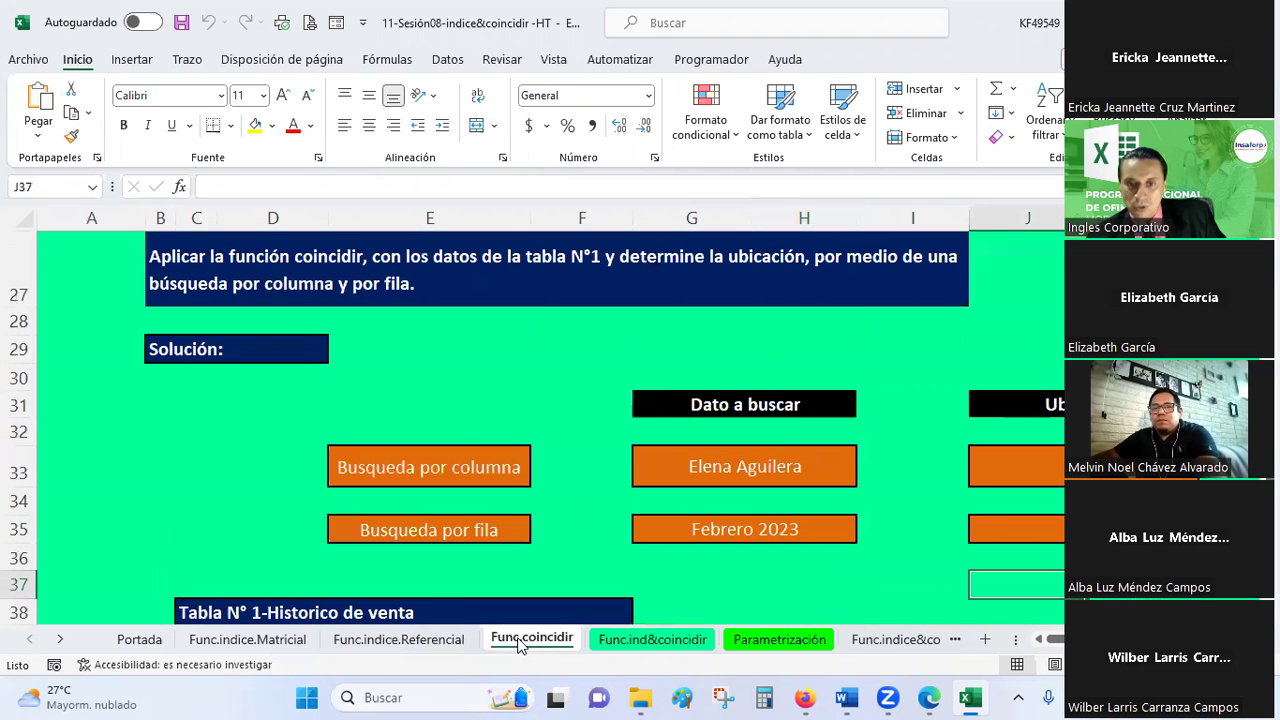
left_click(570, 451)
scroll(570, 451, "up", 1)
scroll(570, 451, "up", 1)
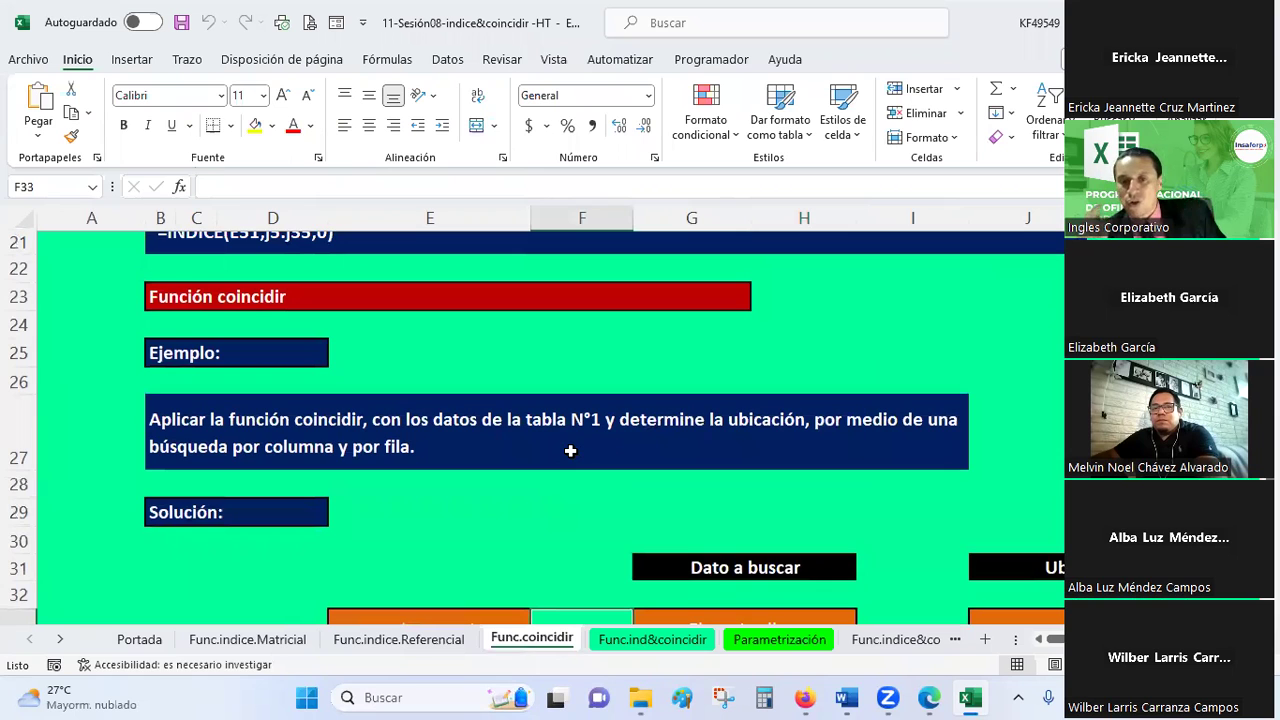
scroll(570, 451, "down", 2)
left_click(763, 381)
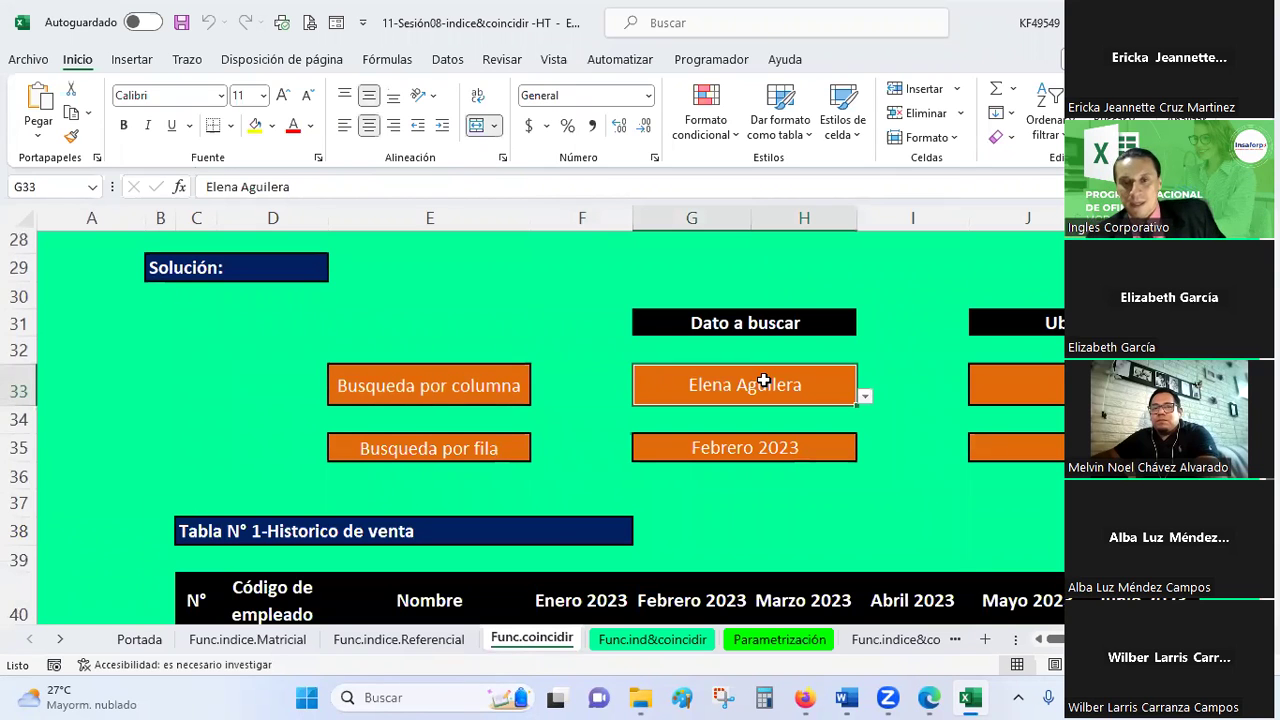
scroll(763, 381, "down", 1)
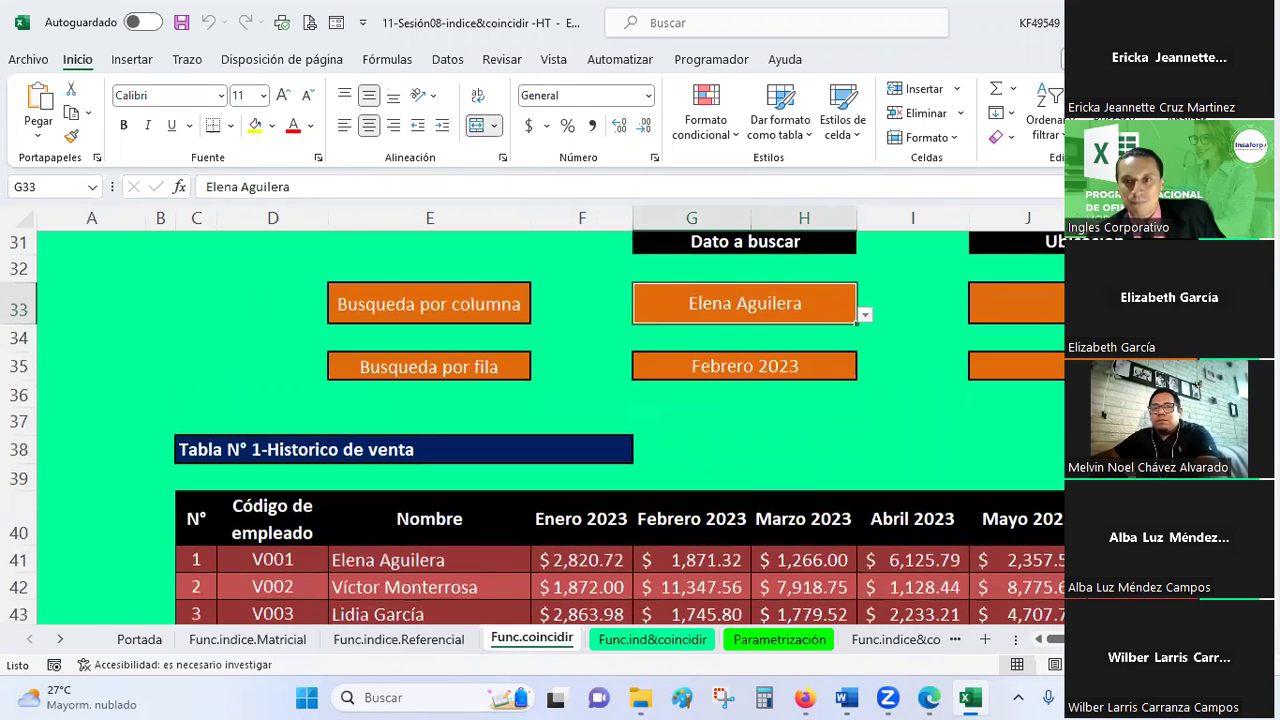
left_click(1015, 304)
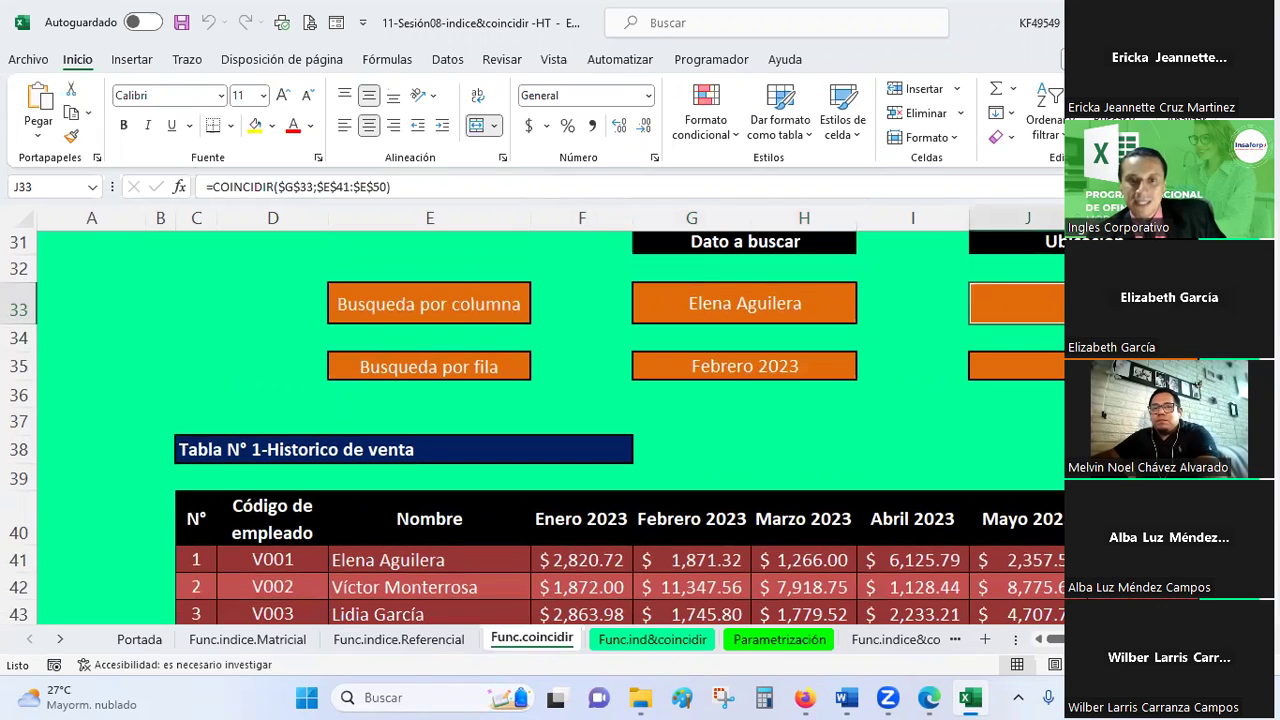
scroll(806, 406, "down", 2)
mouse_move(473, 368)
left_mouse_down()
mouse_move(421, 603)
mouse_move(392, 568)
left_mouse_up()
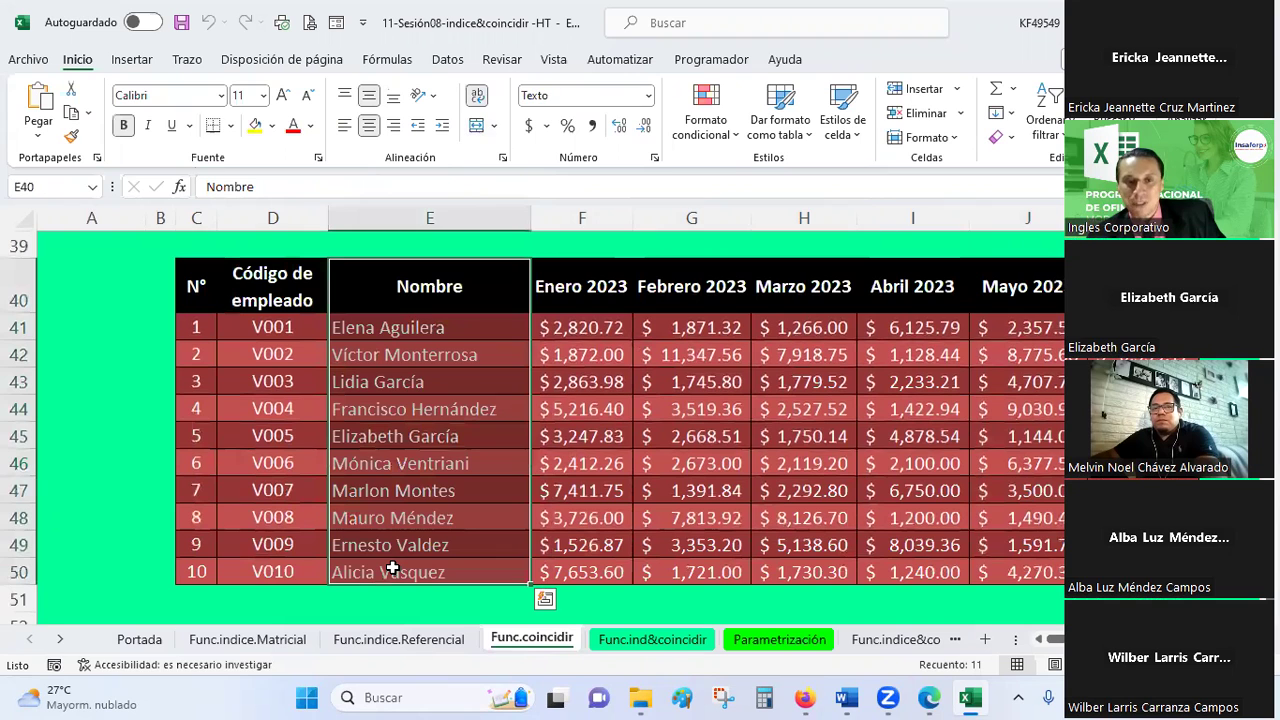
scroll(392, 568, "up", 3)
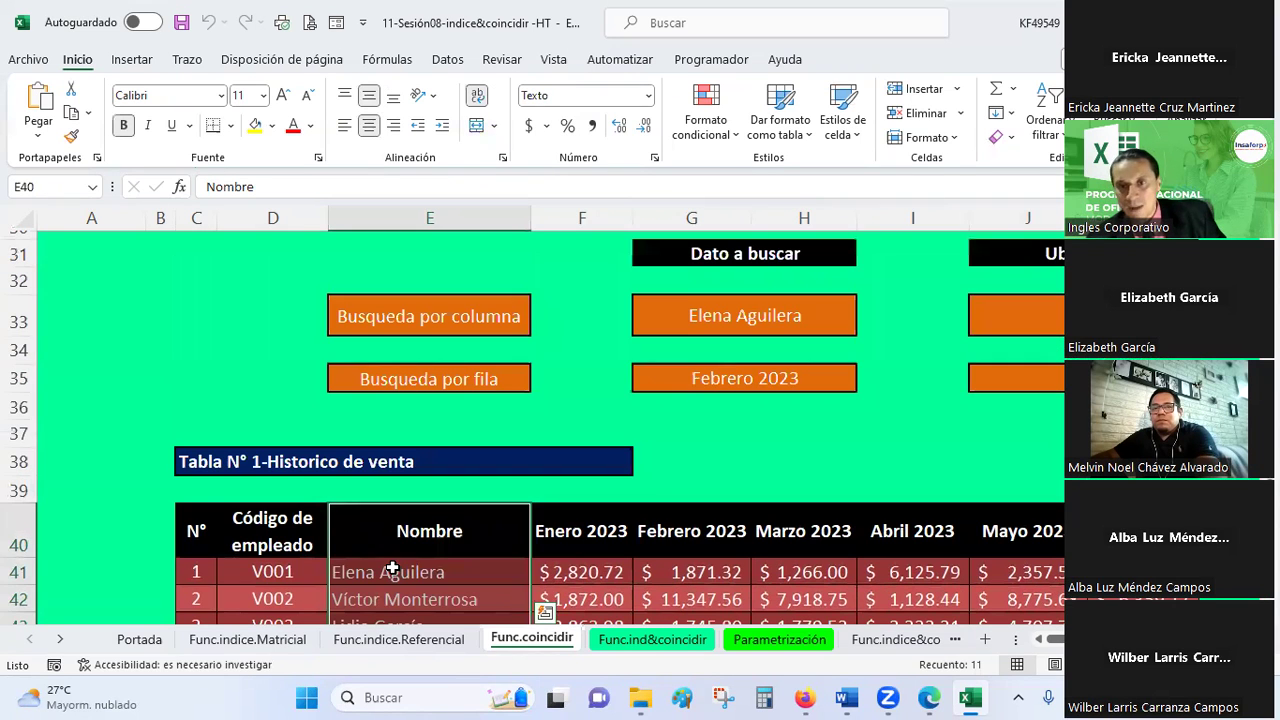
left_click(1030, 320)
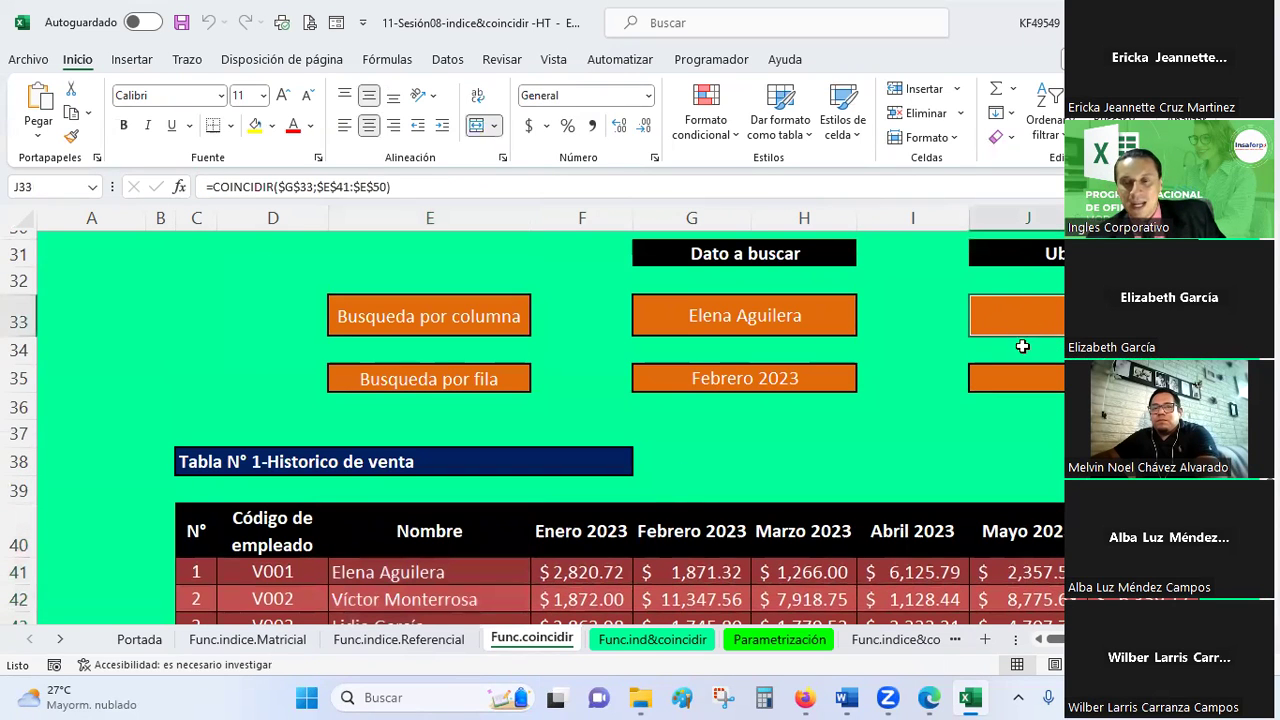
left_click(17, 572)
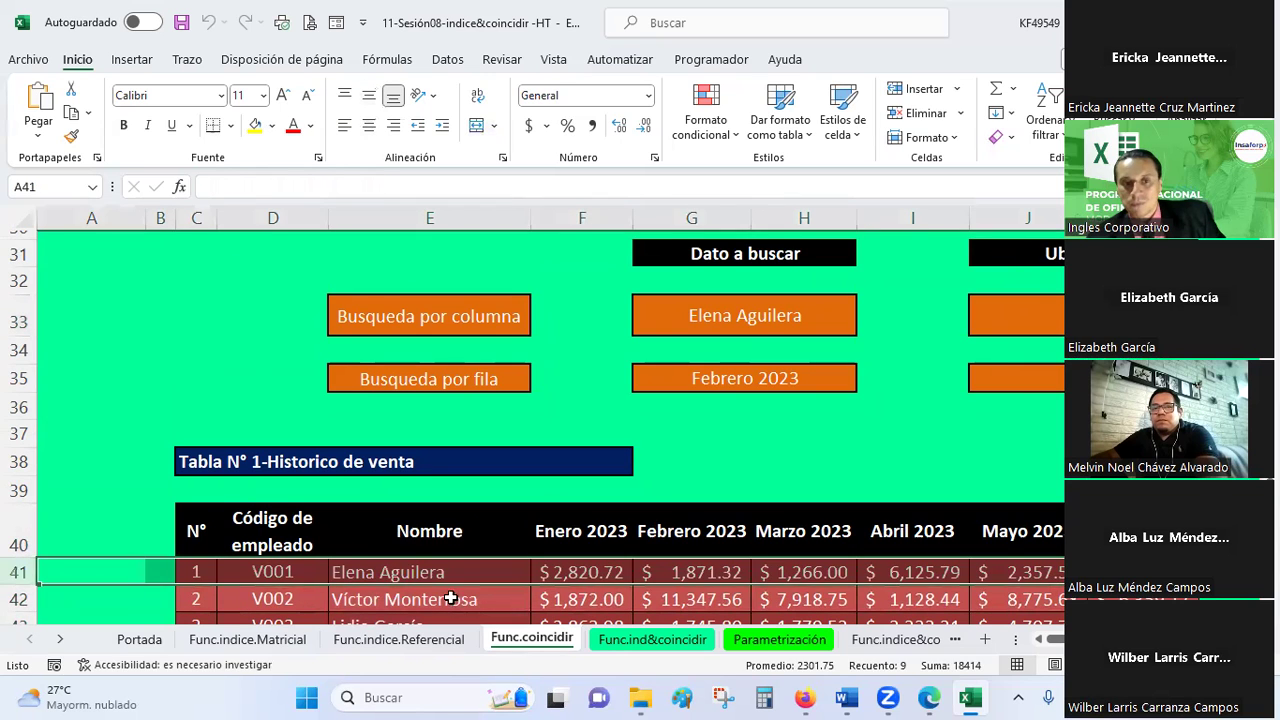
left_click(428, 574)
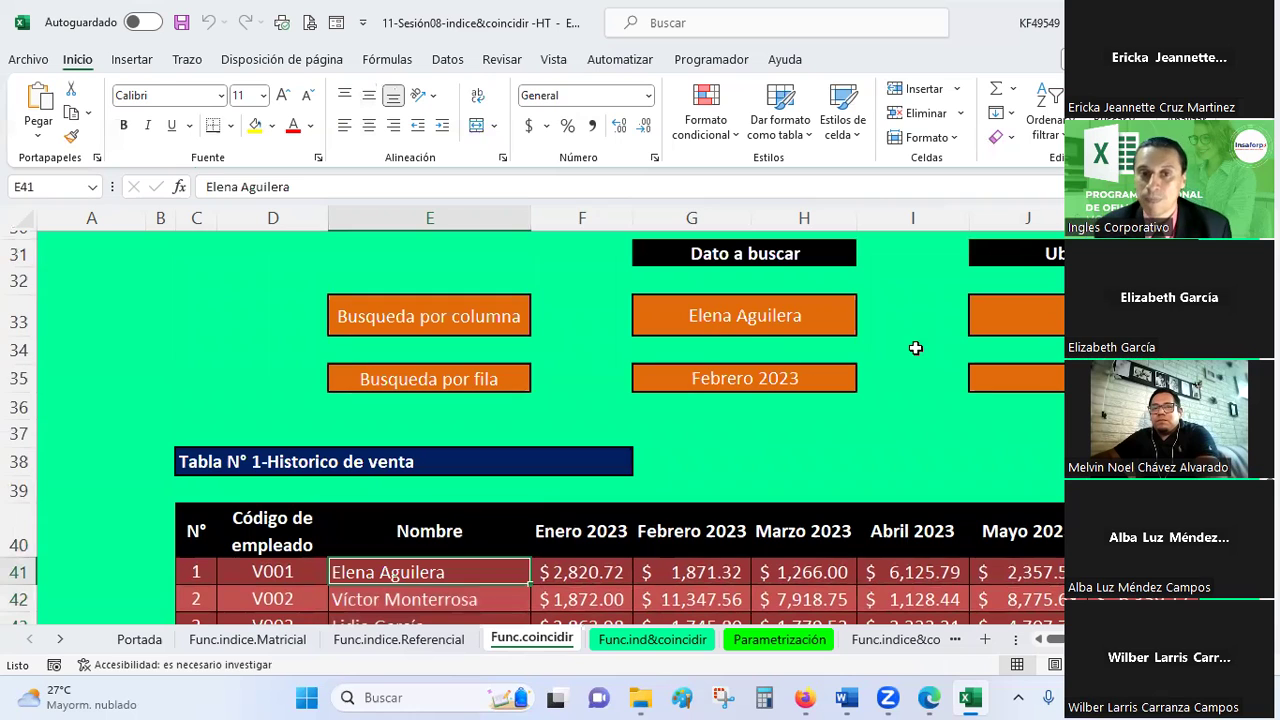
left_click(1026, 383)
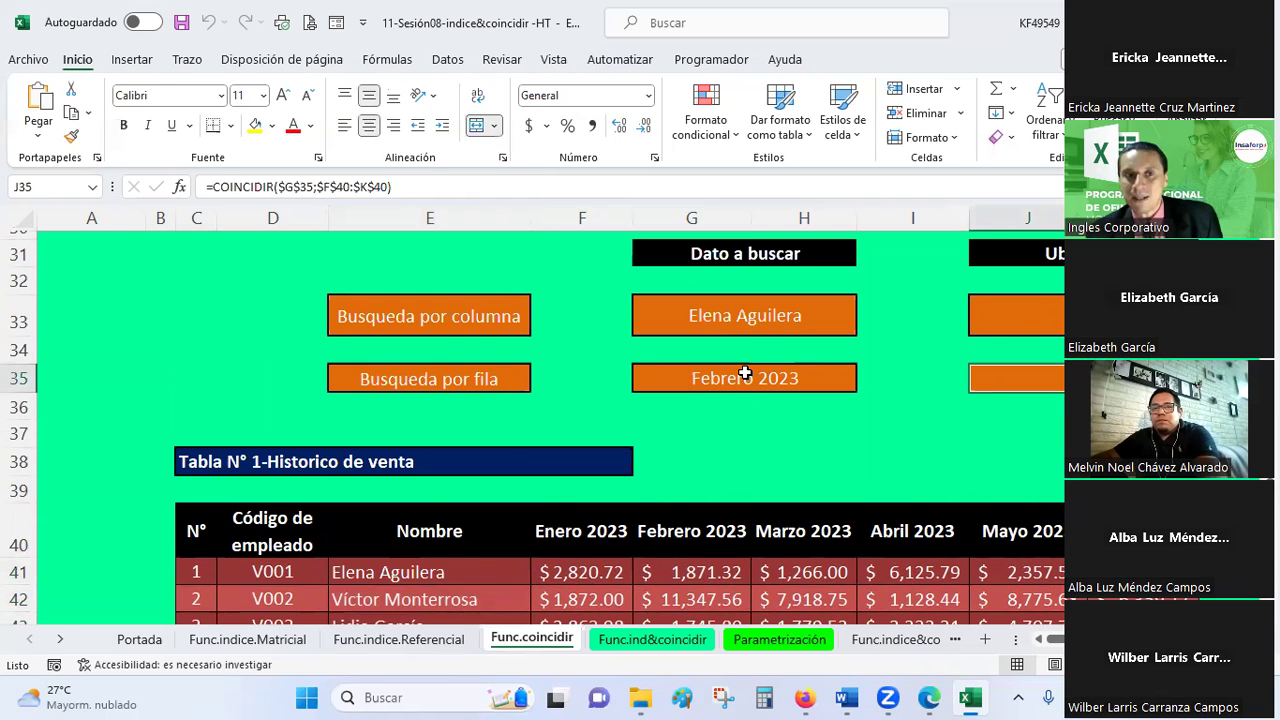
left_click_drag(553, 544, 1040, 535)
left_click_drag(543, 525, 1070, 531)
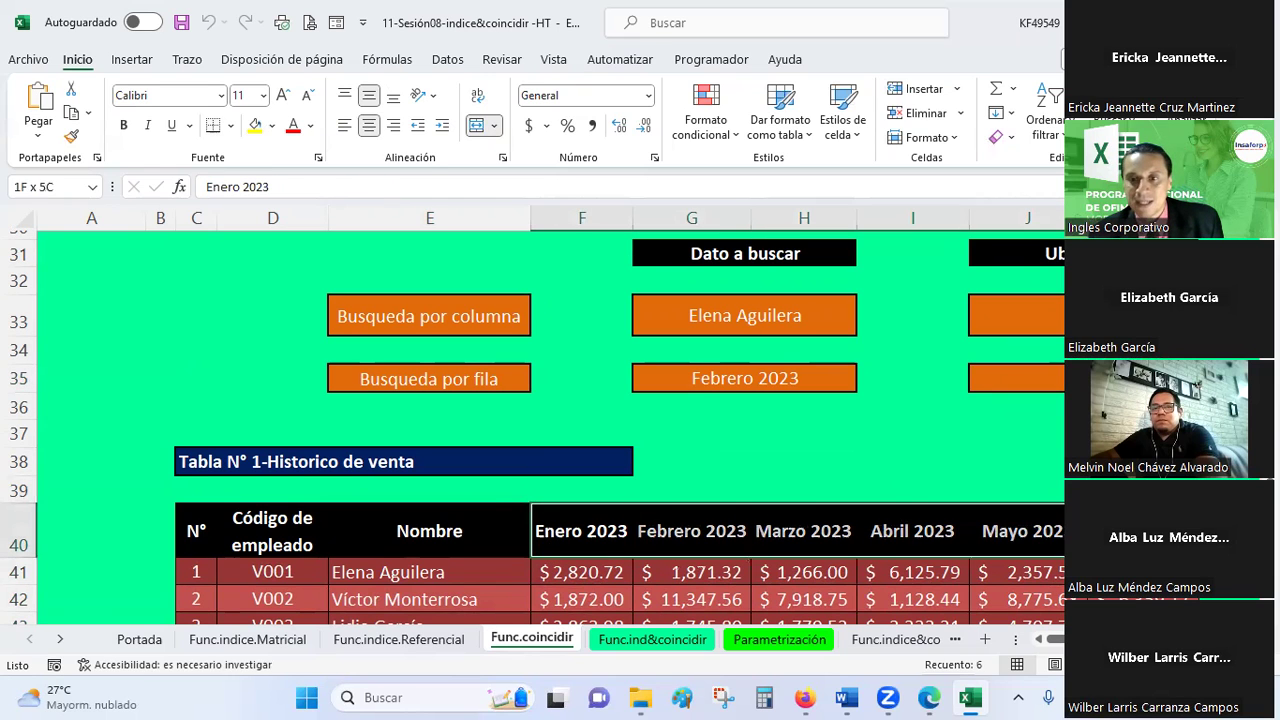
left_click(1015, 378)
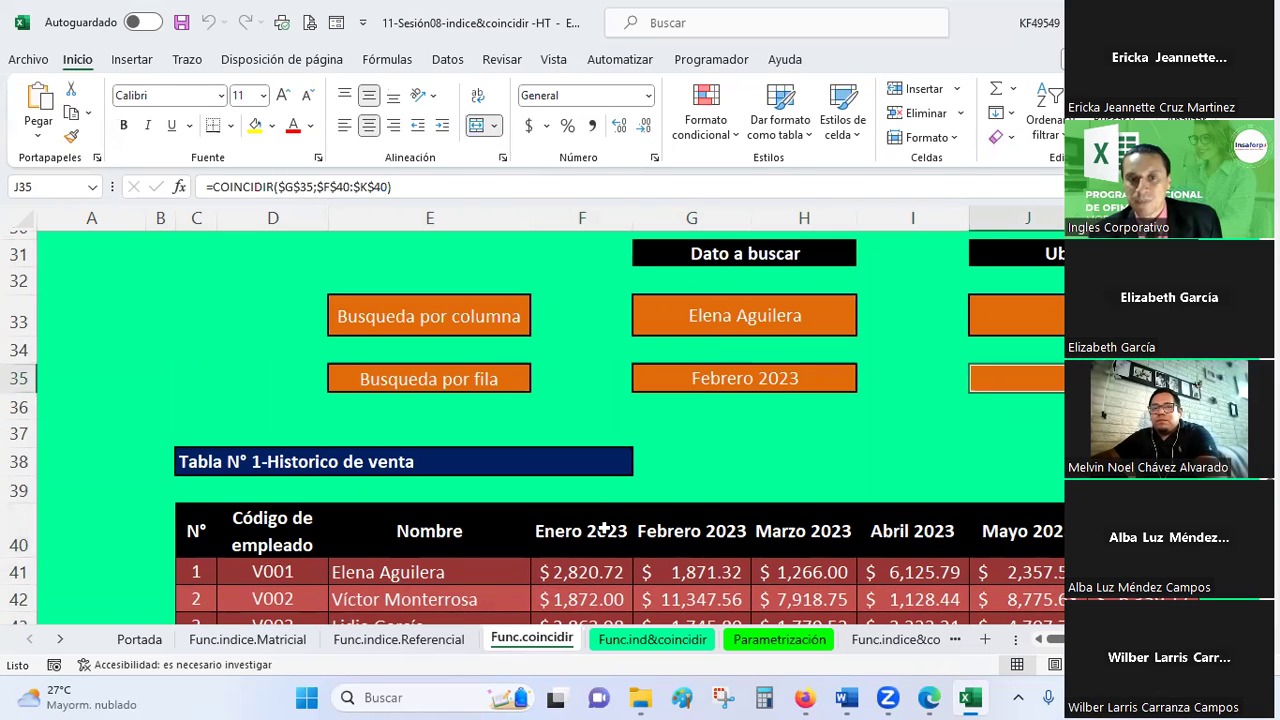
left_click(563, 533)
left_click(667, 533)
left_click(830, 531)
left_click(663, 527)
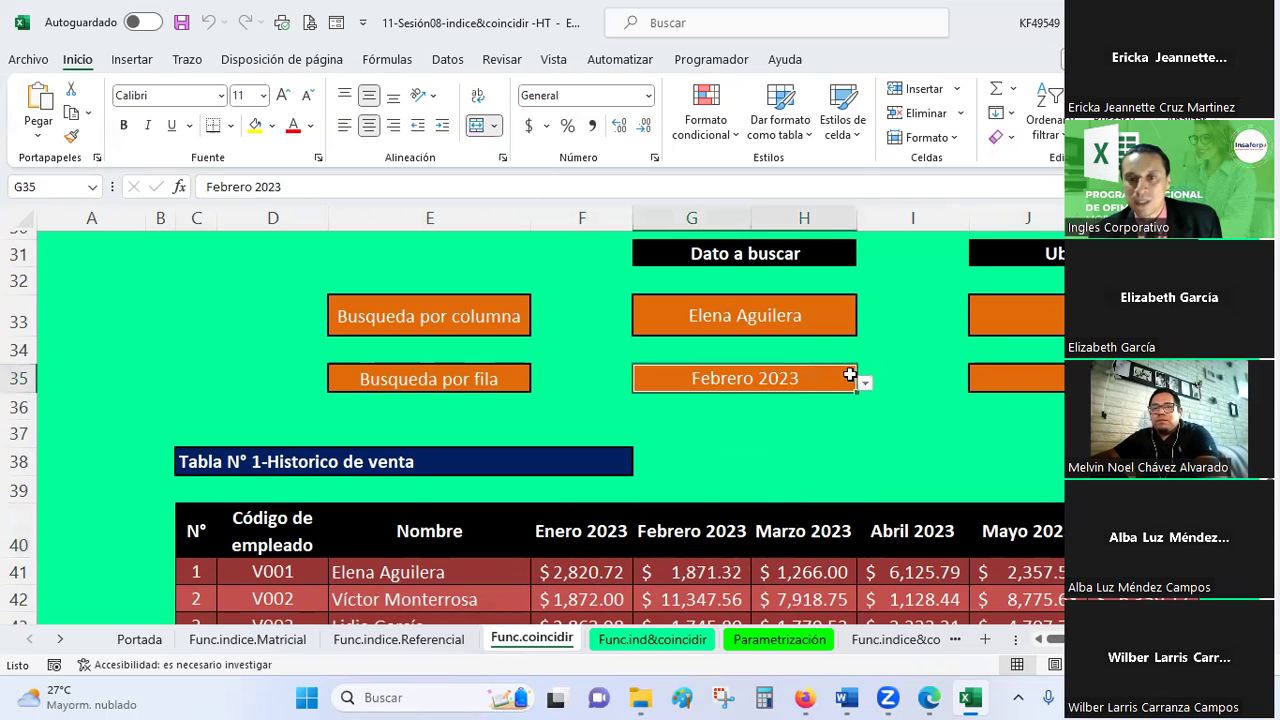
left_click(996, 376)
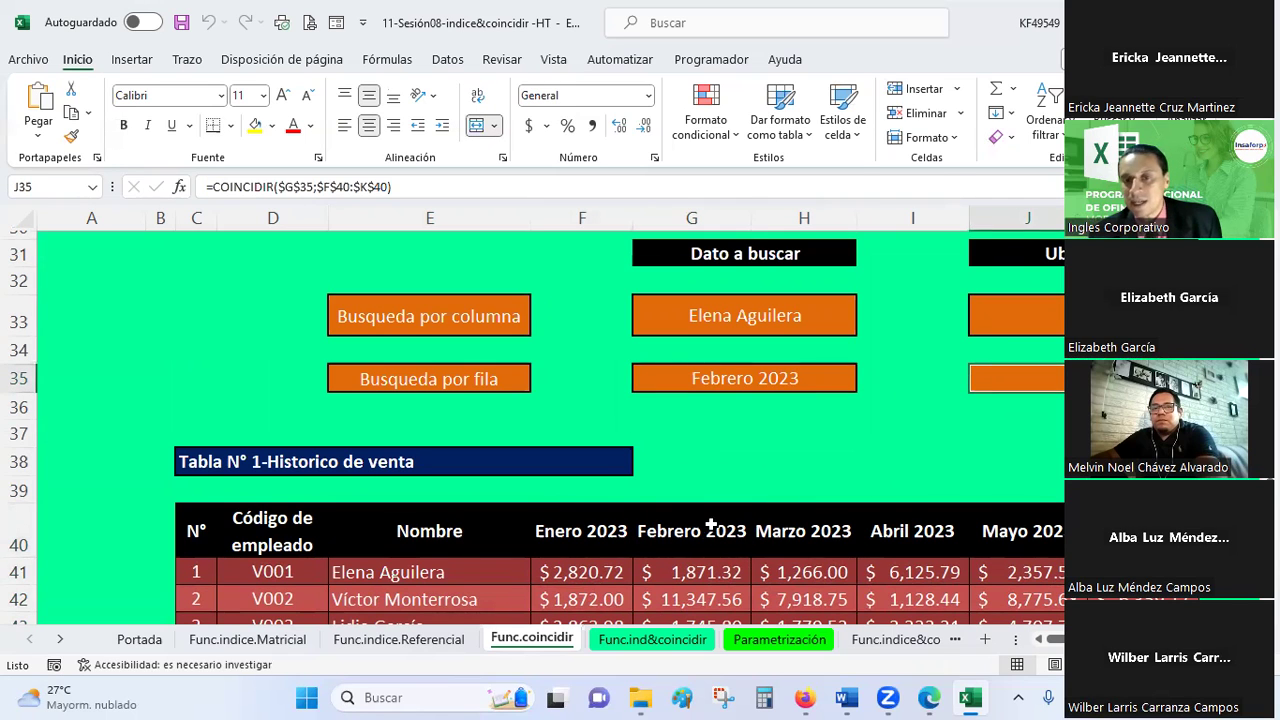
left_click(596, 521)
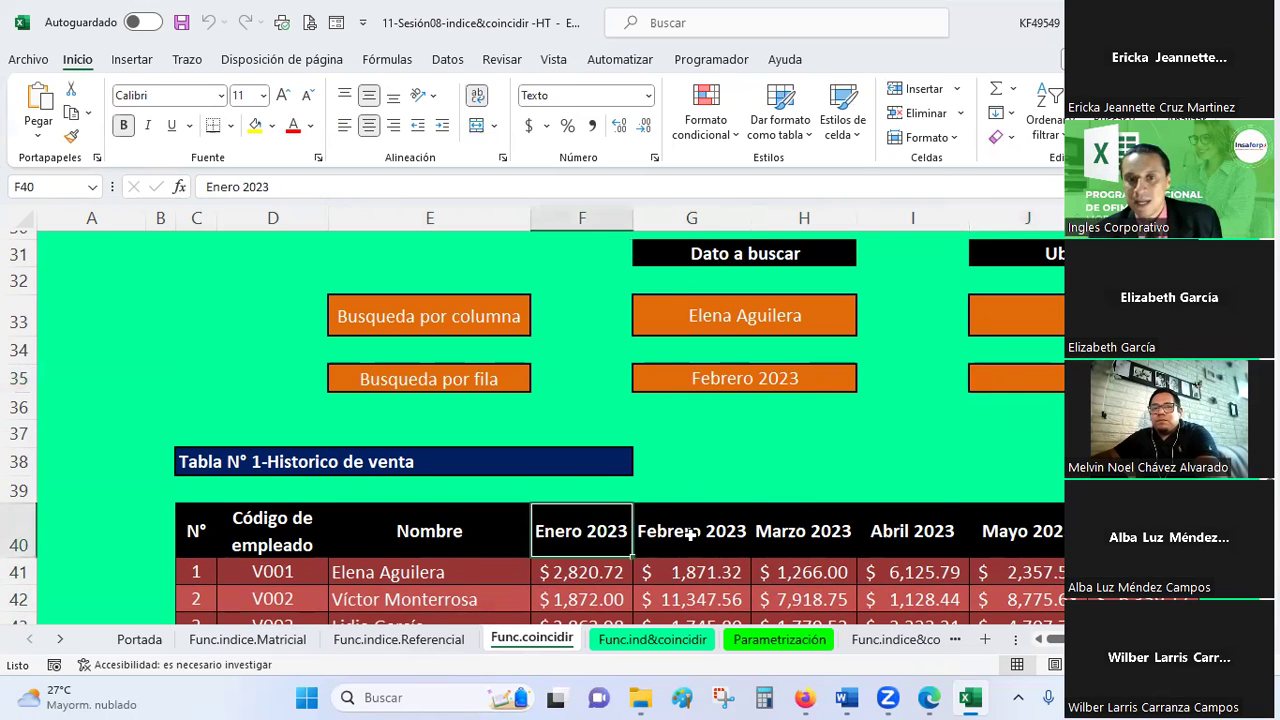
left_click(692, 533)
left_click(1040, 314)
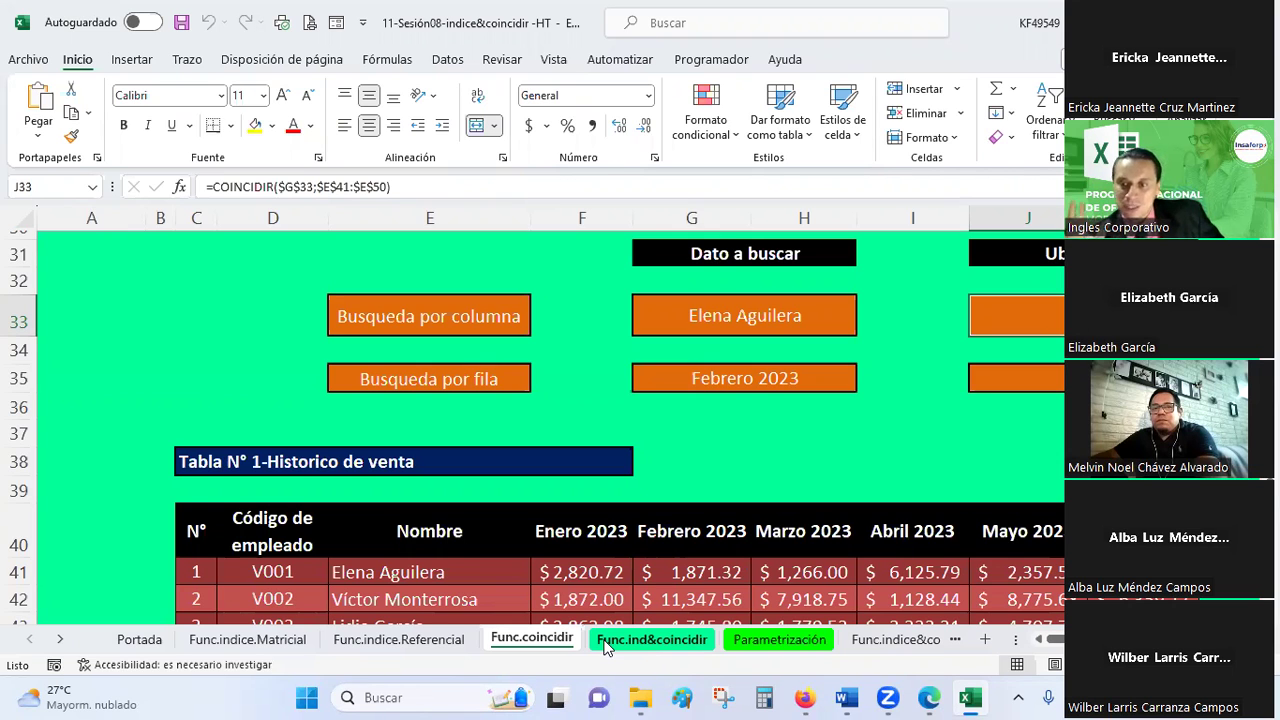
- On Func.ind&coincidir, inspect the INDIRECTO and price formulas for Galaxy Ice 1
left_click(604, 640)
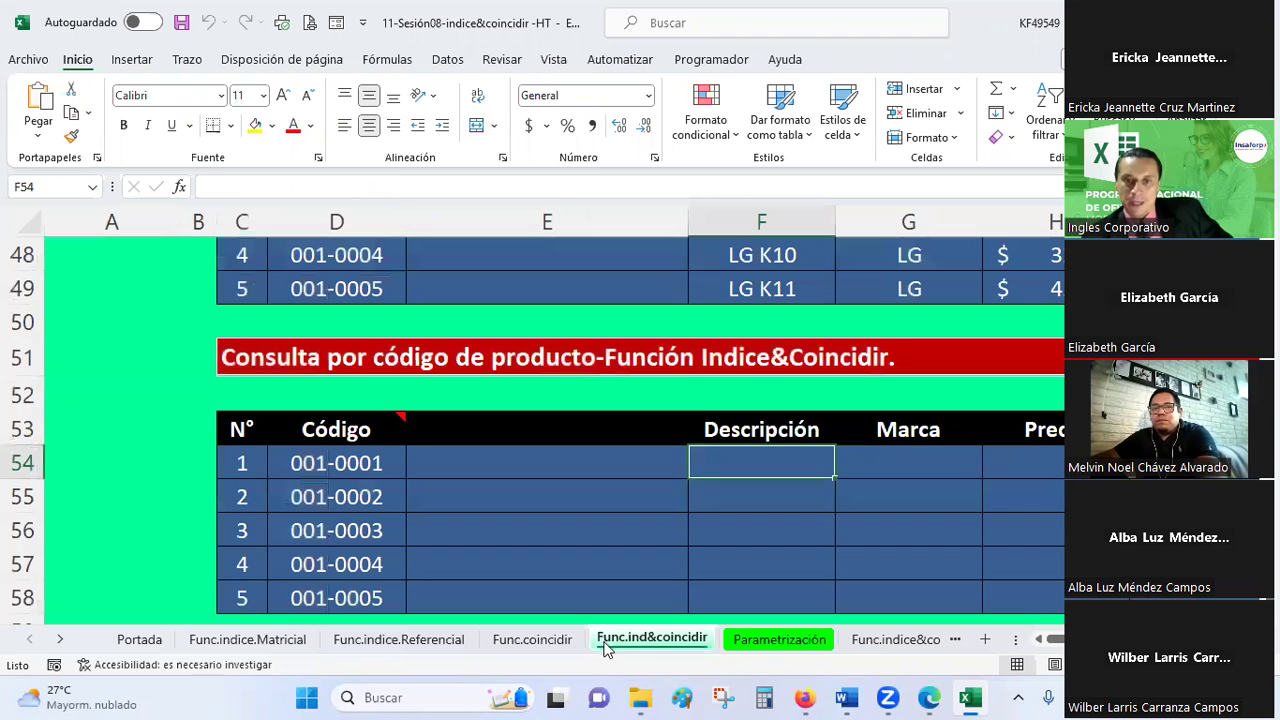
scroll(780, 346, "up", 2)
scroll(780, 346, "up", 3)
scroll(780, 346, "up", 1)
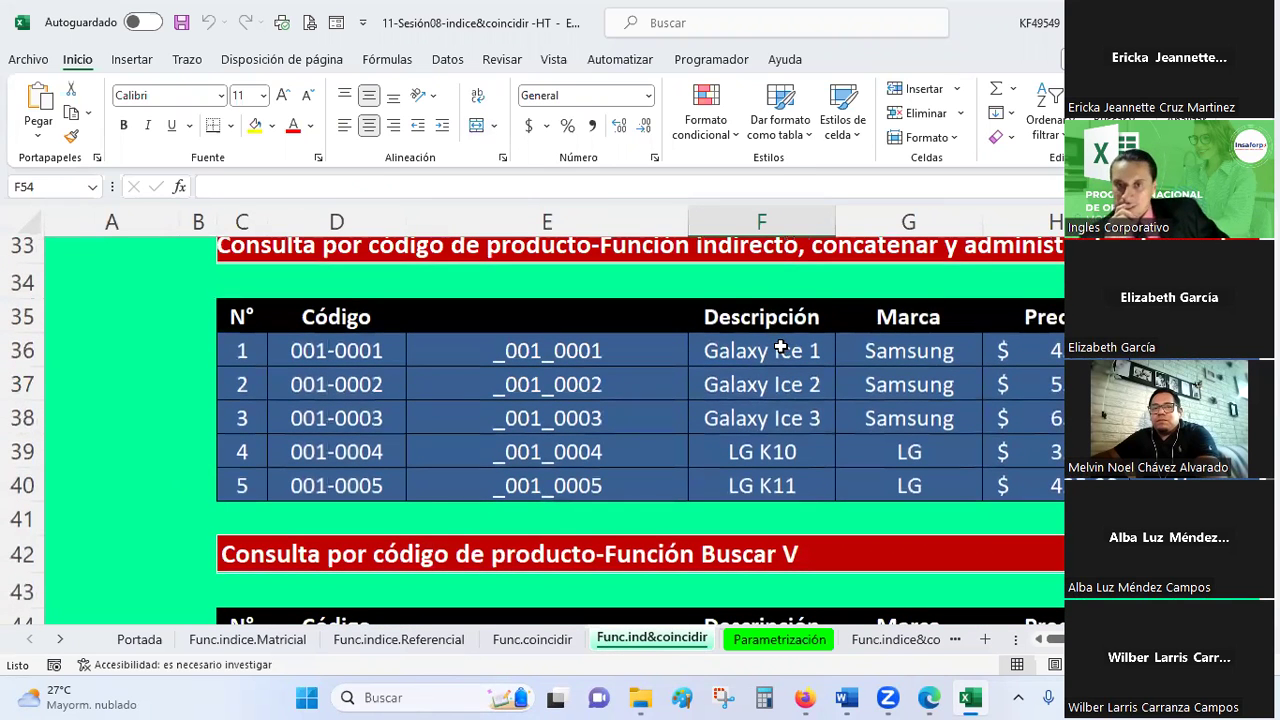
left_click(780, 346)
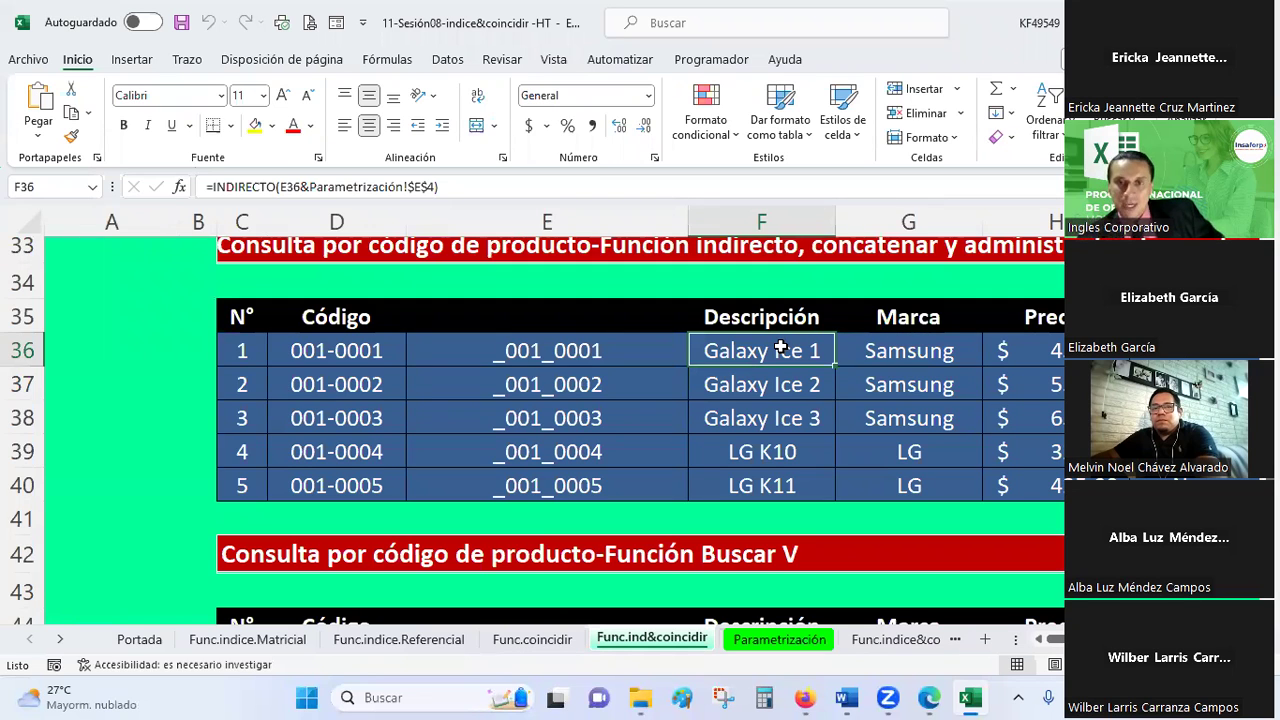
left_click(908, 350)
left_click(1005, 384)
left_click(1005, 350)
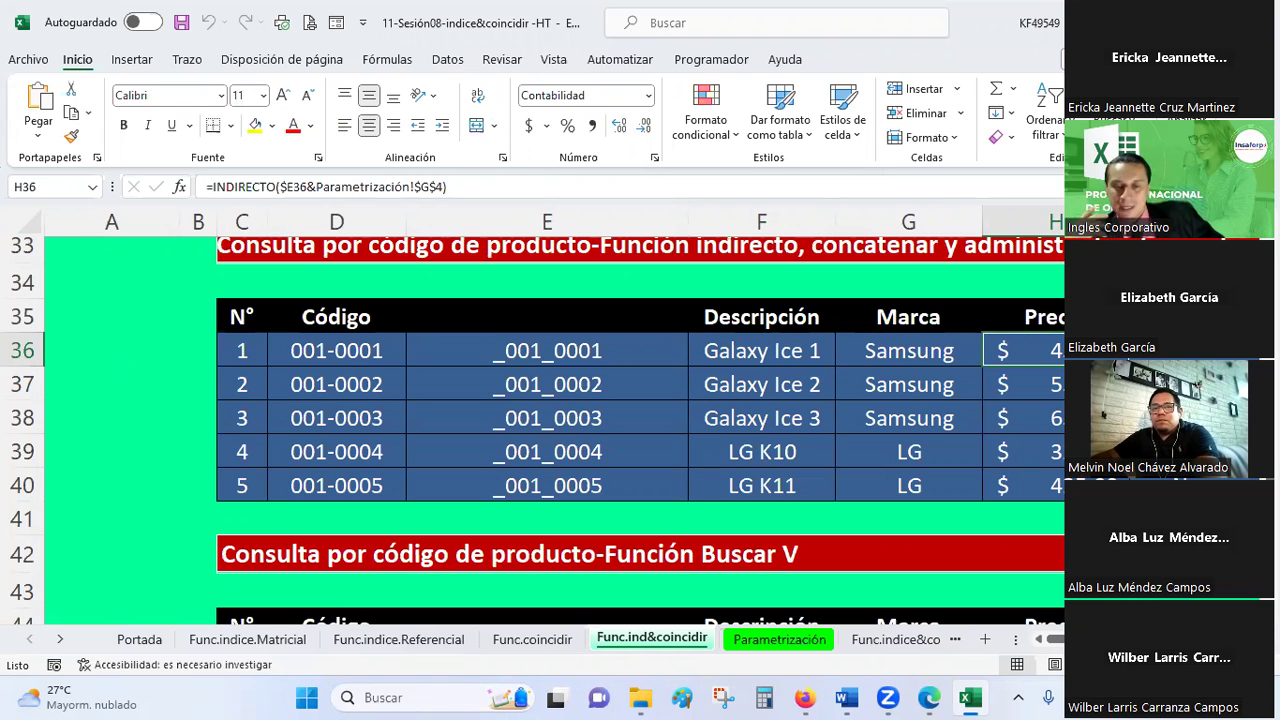
- Inspect the BUSCARV formula in F45 for product code 001-0001
scroll(1014, 390, "down", 2)
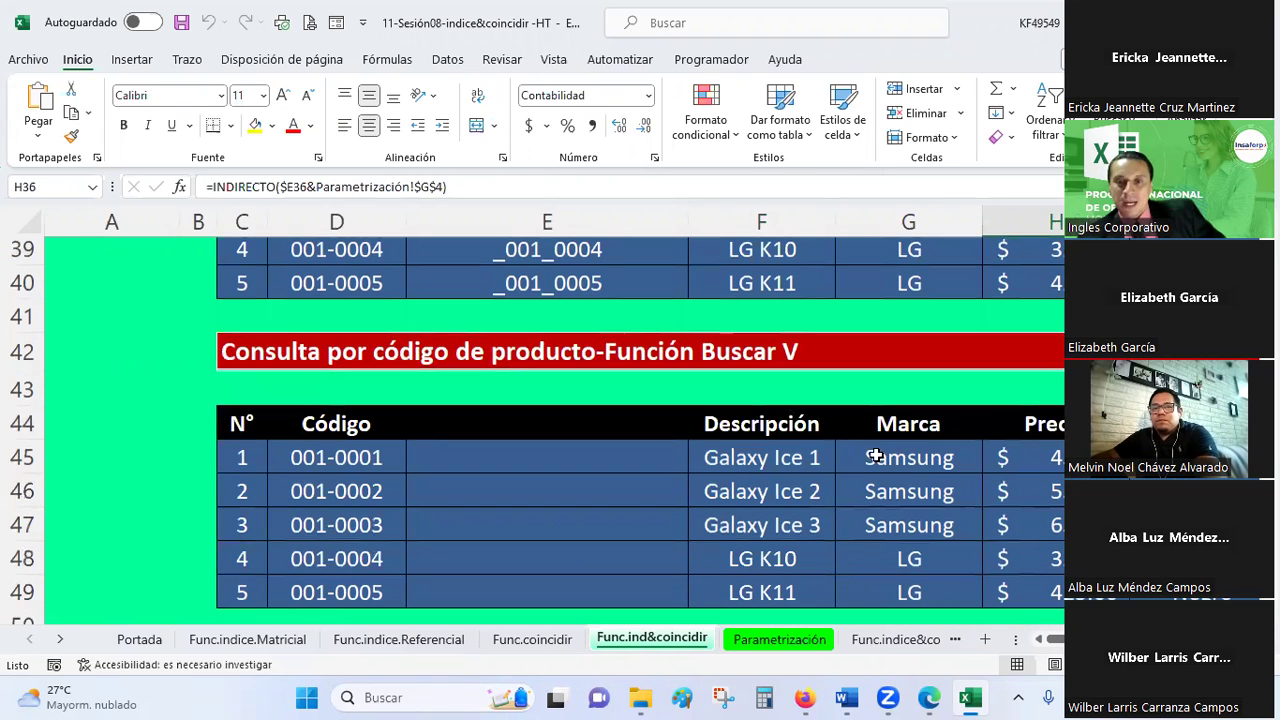
left_click(737, 464)
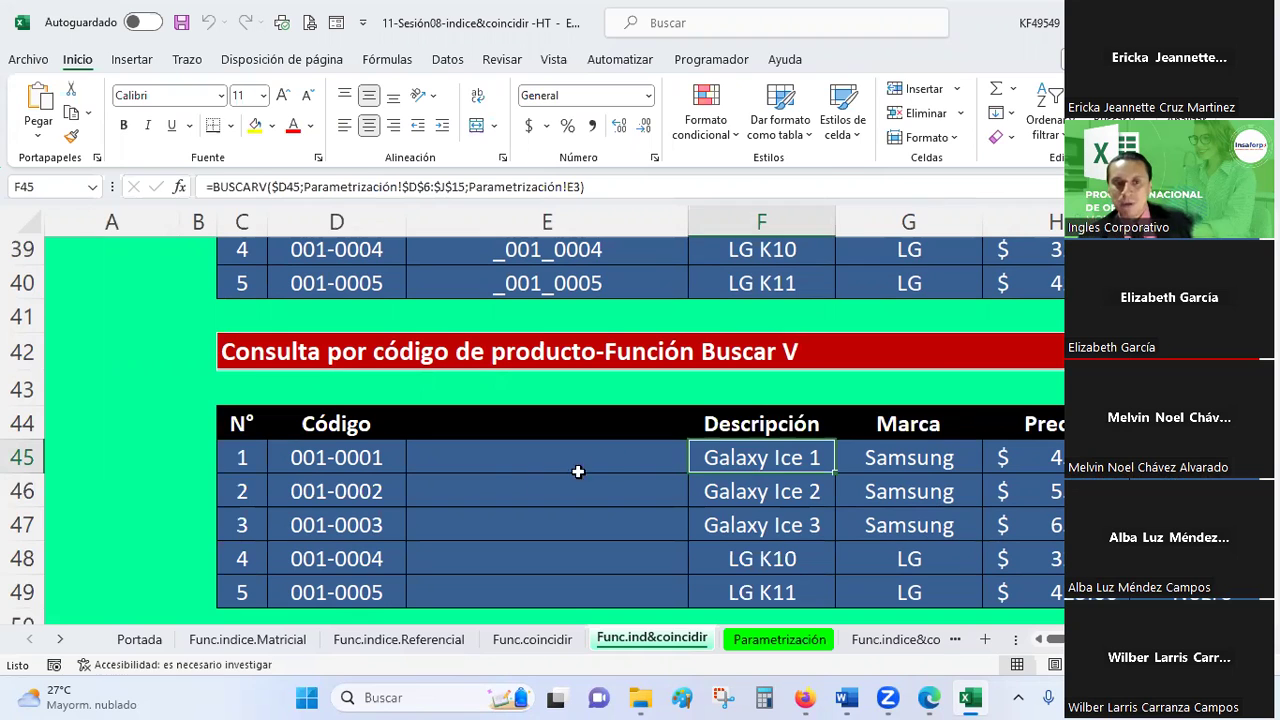
left_click(351, 446)
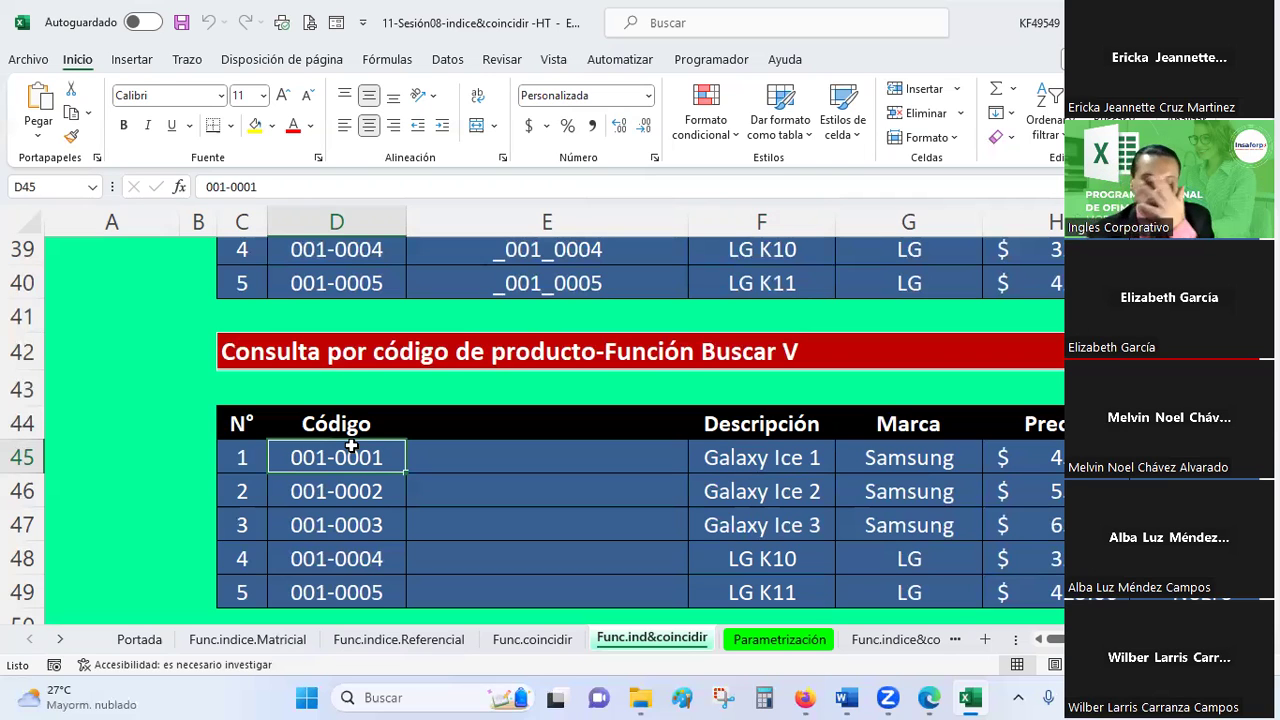
scroll(350, 445, "down", 4)
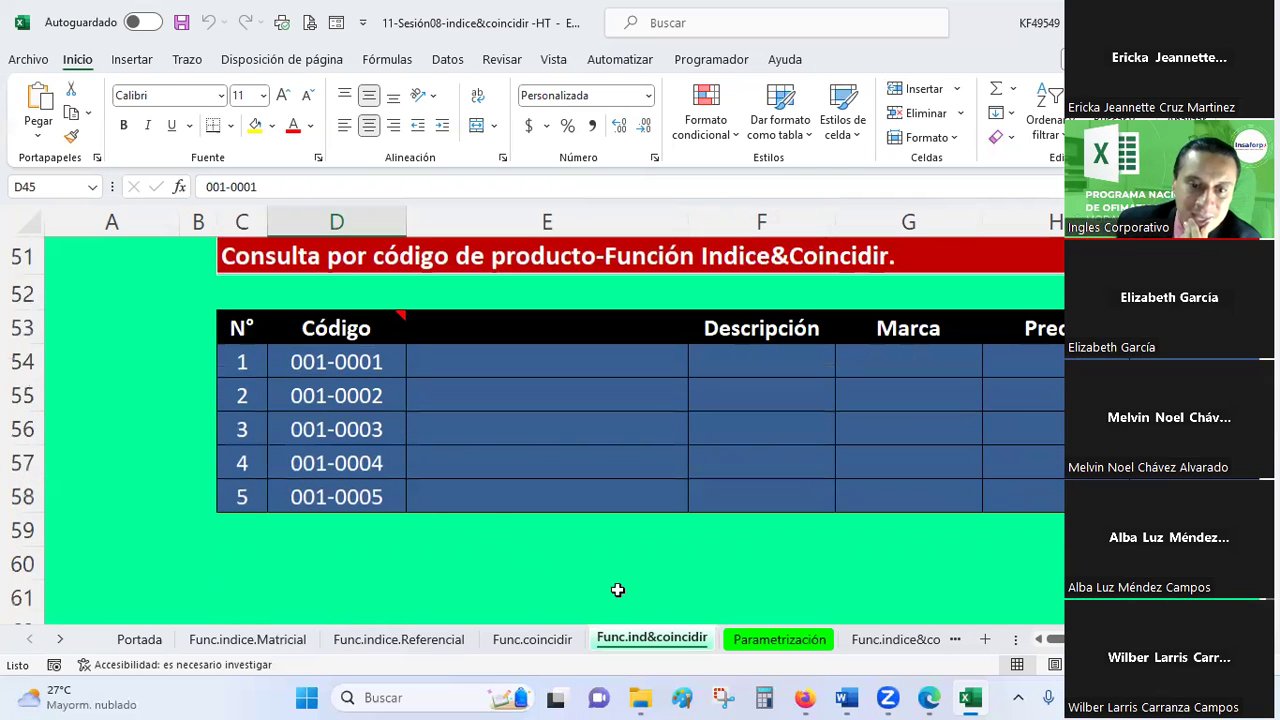
- Duplicate the Func.ind&coincidir sheet via Mover o copiar with Crear una copia ticked
left_click(358, 352)
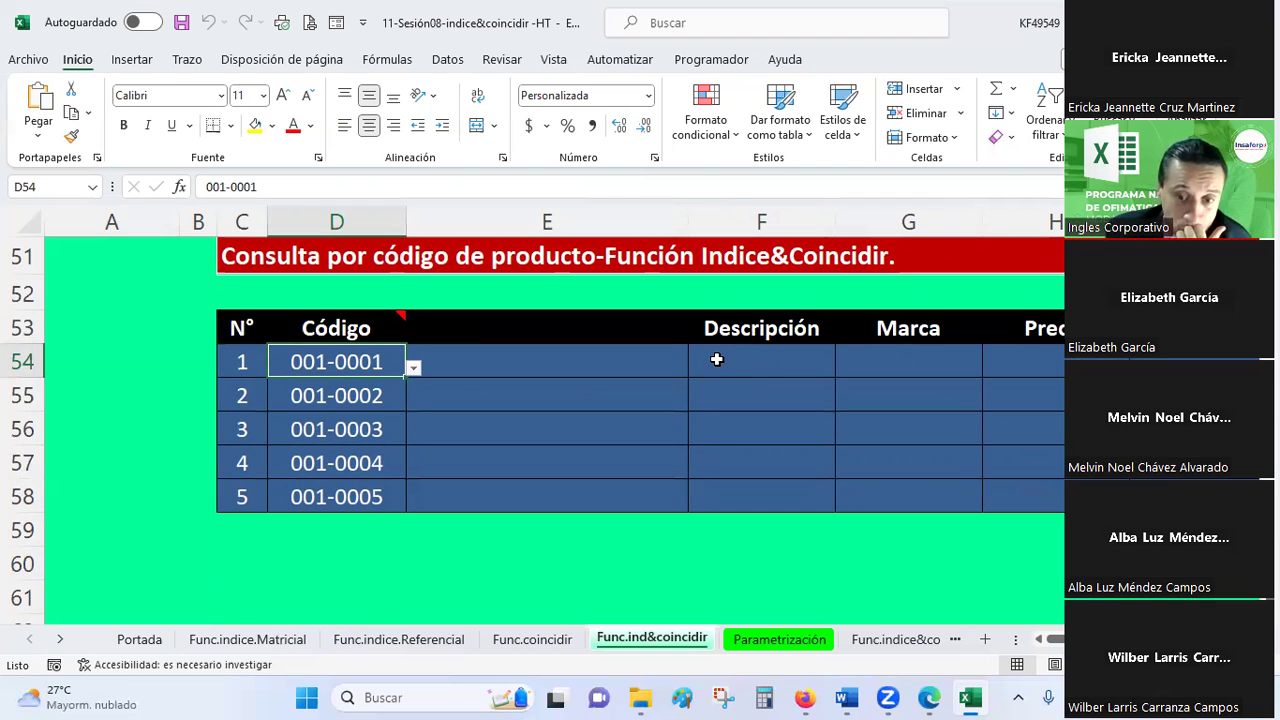
right_click(660, 645)
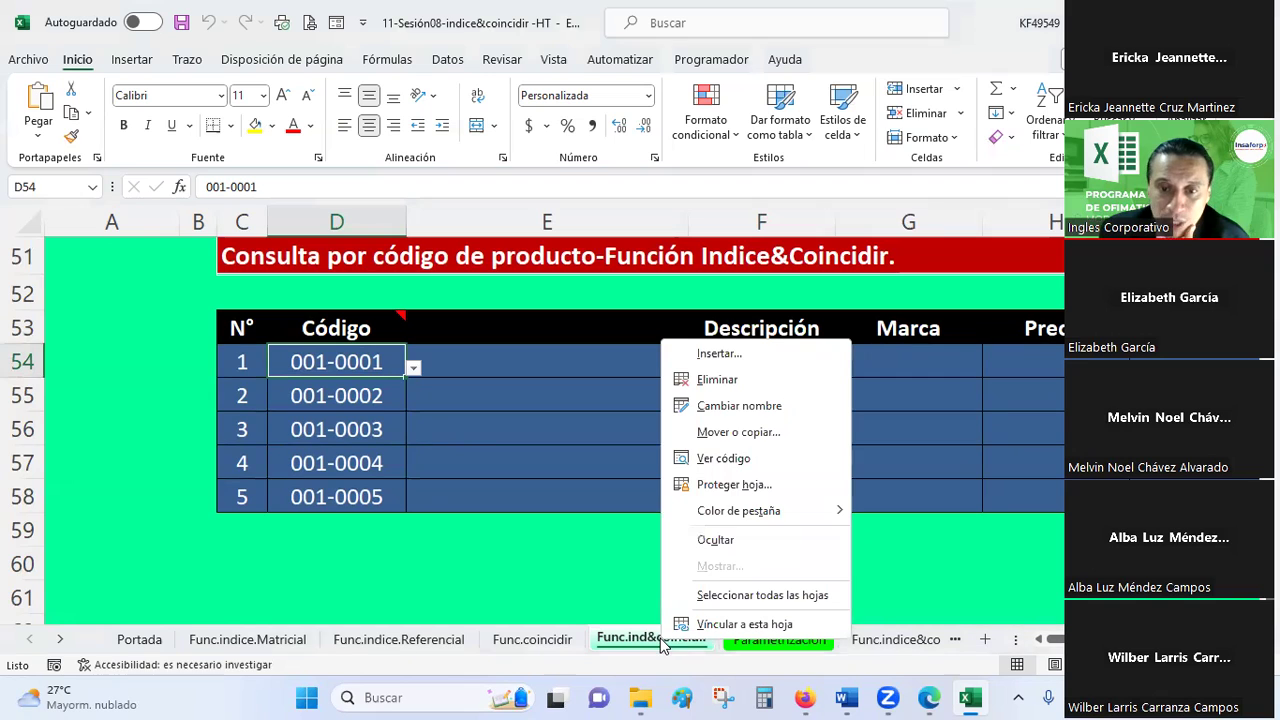
left_click(722, 431)
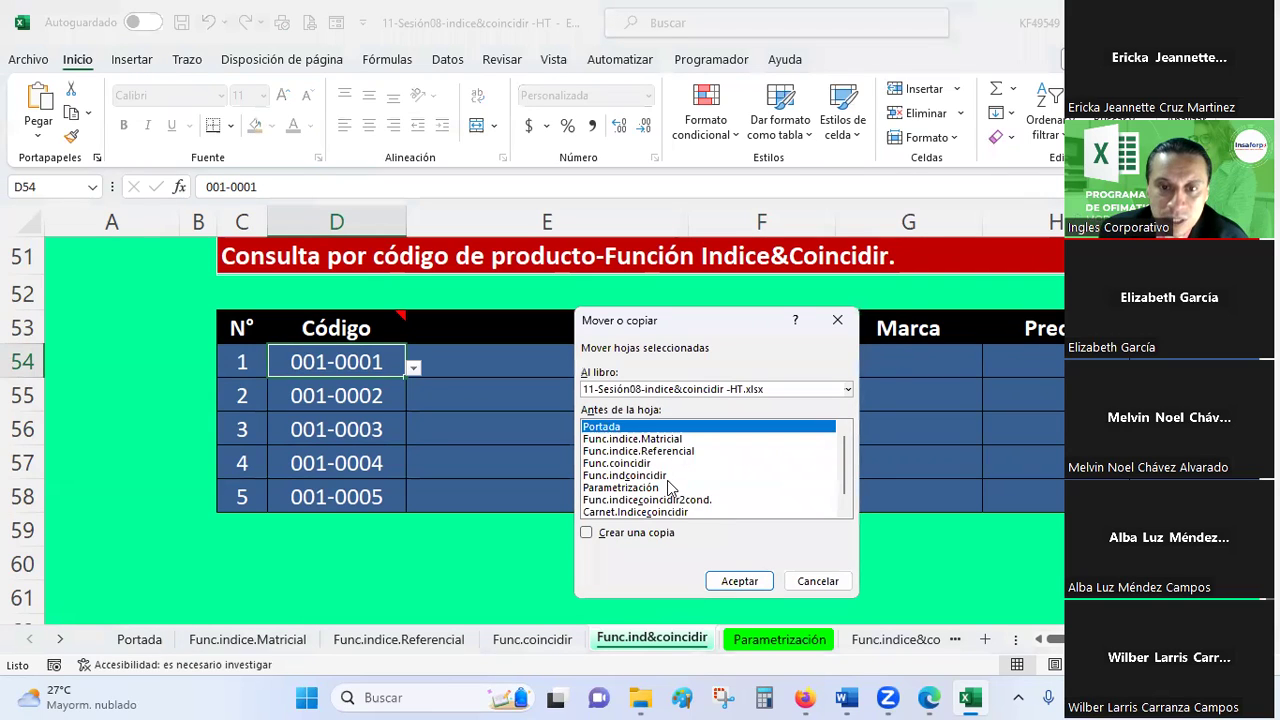
left_click(648, 477)
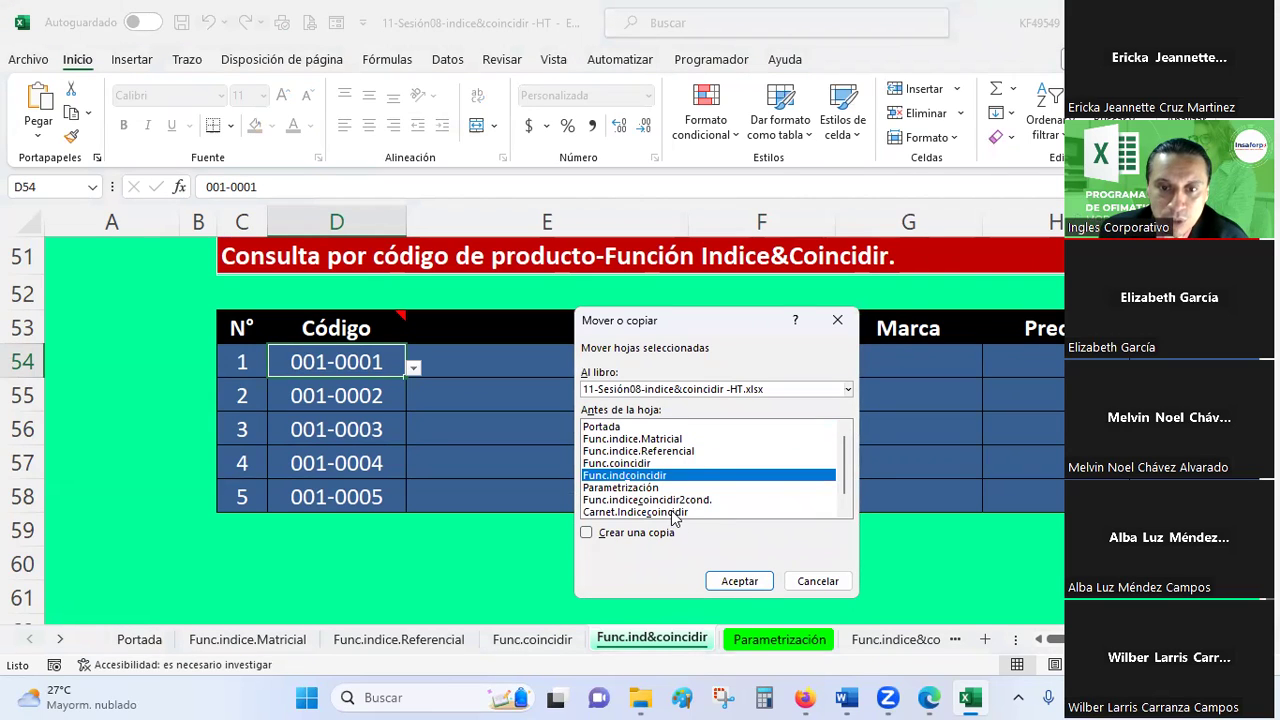
scroll(696, 464, "down", 1)
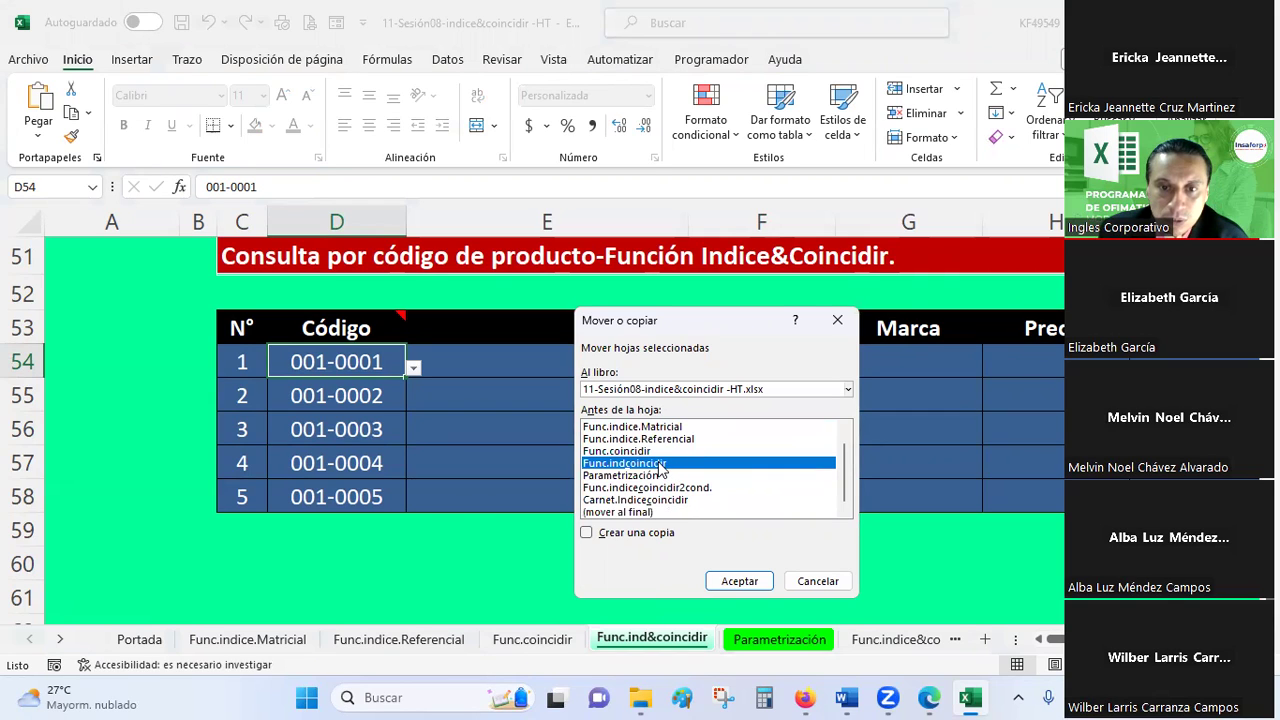
scroll(725, 481, "up", 1)
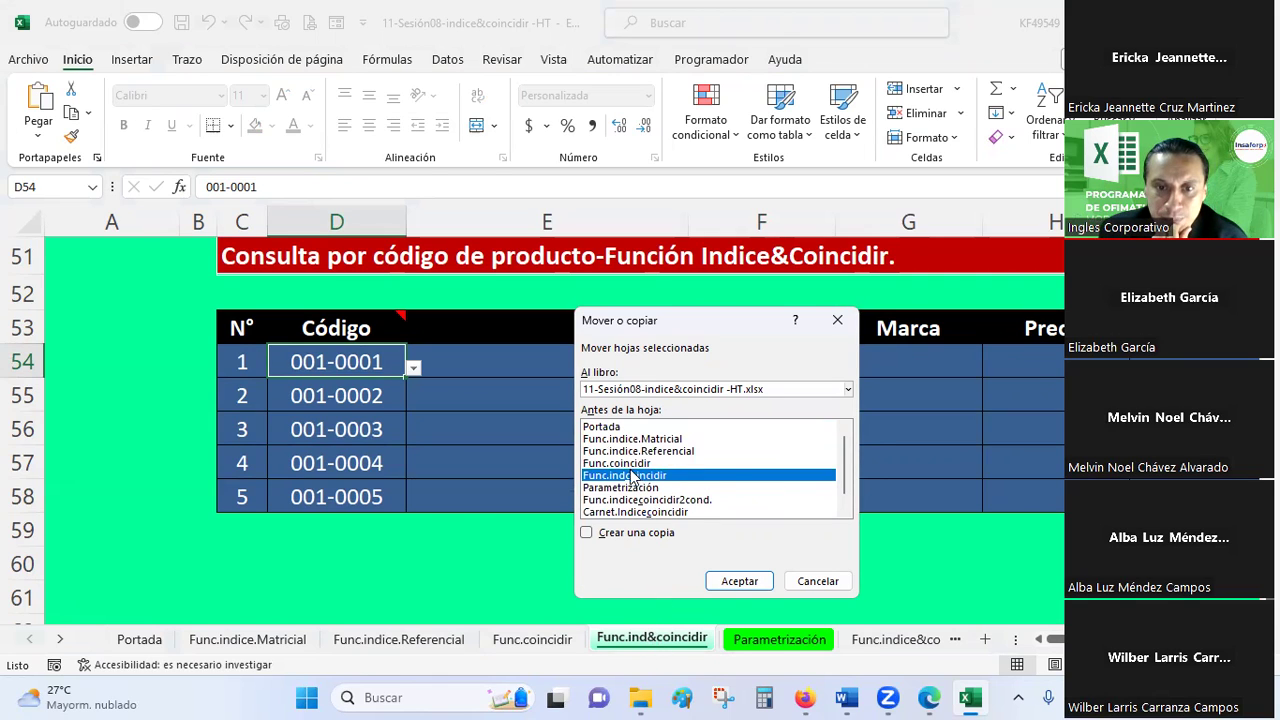
left_click(613, 532)
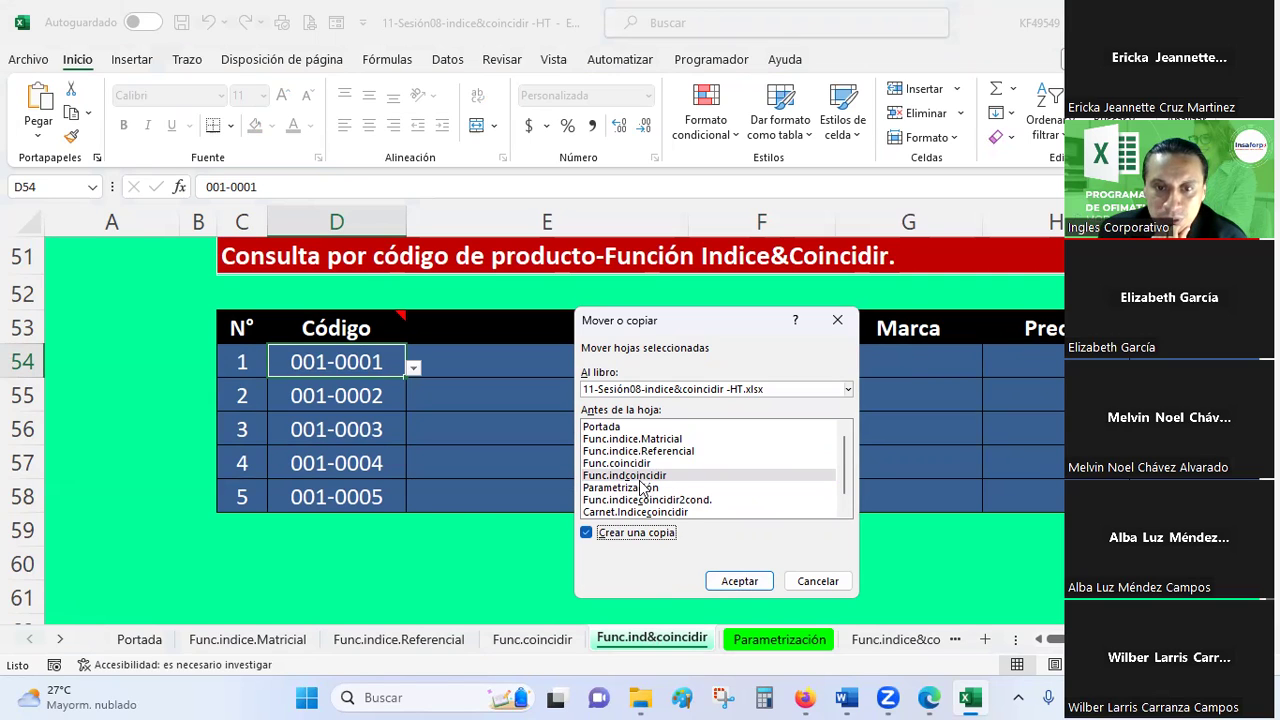
left_click(739, 584)
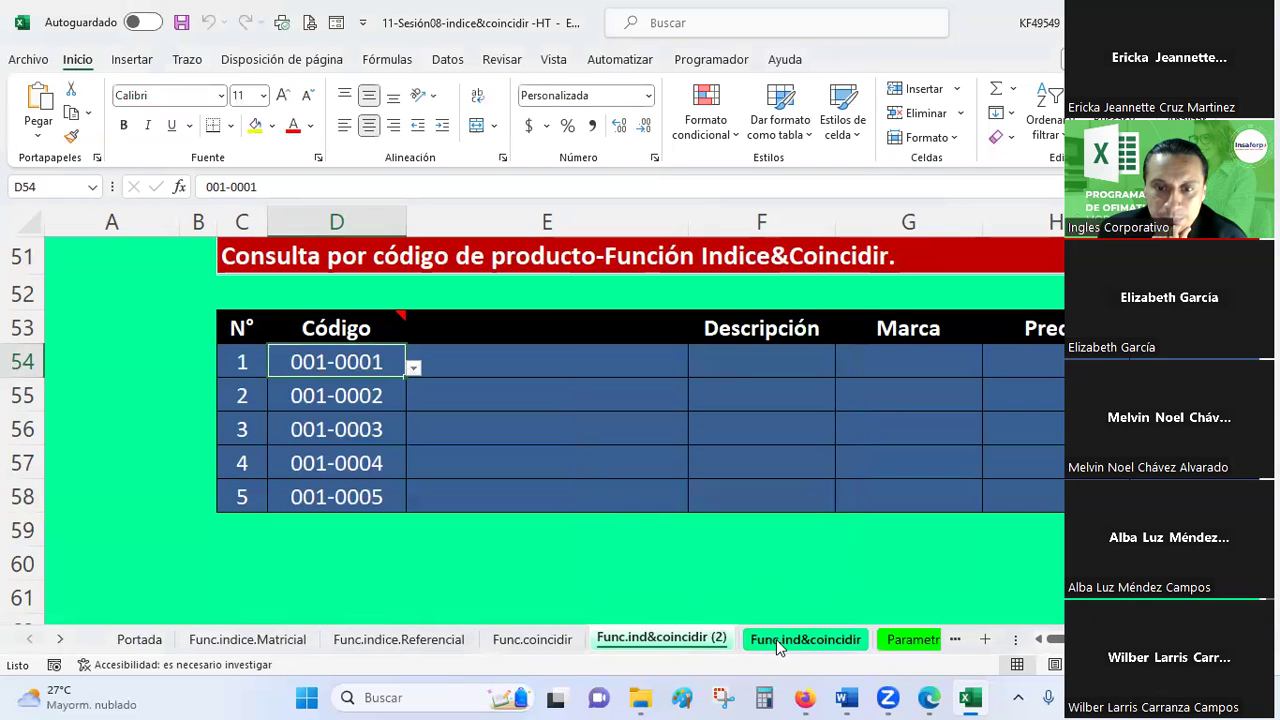
- Reopen and cancel the Mover o copiar dialog on the copied sheet
right_click(714, 640)
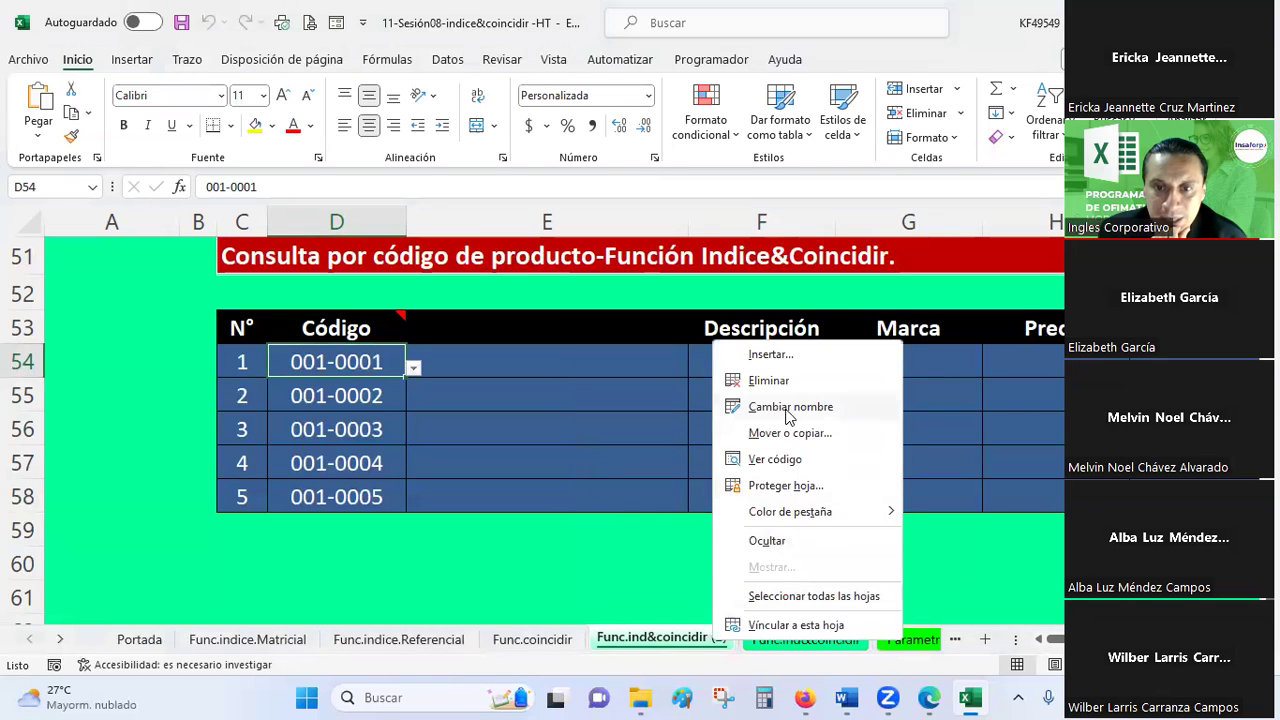
left_click(790, 433)
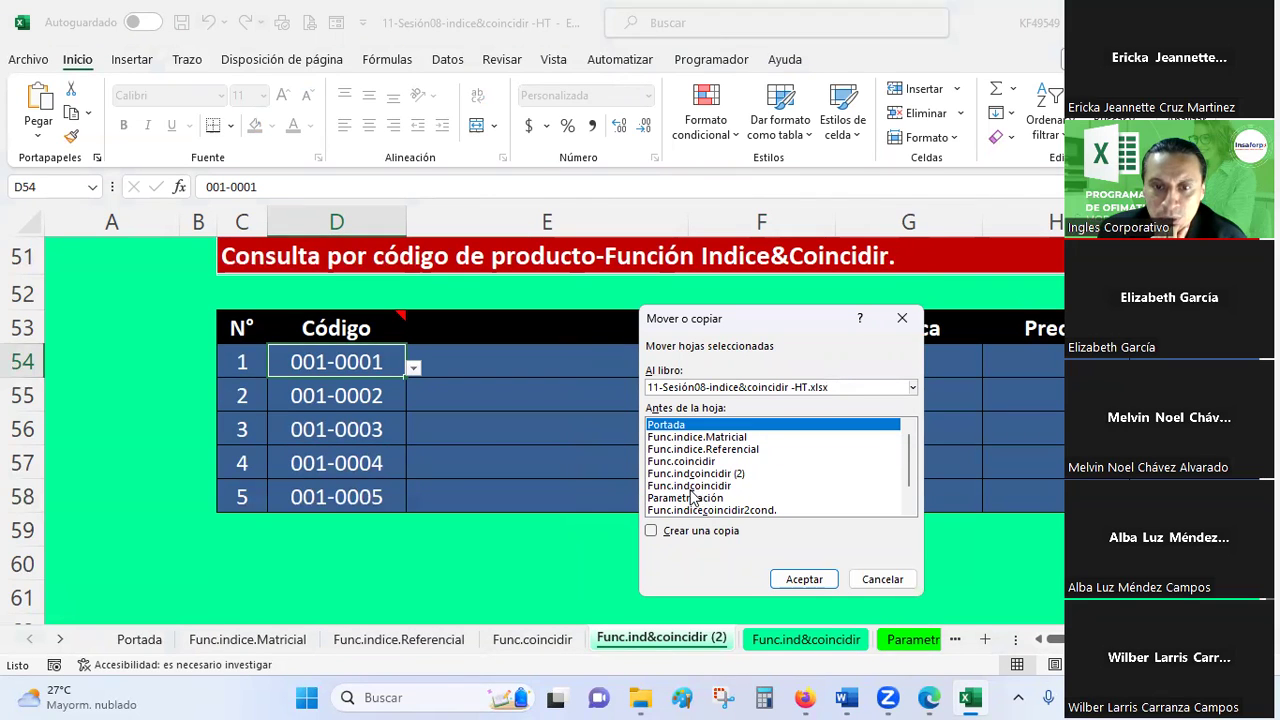
left_click(882, 580)
left_click(509, 562)
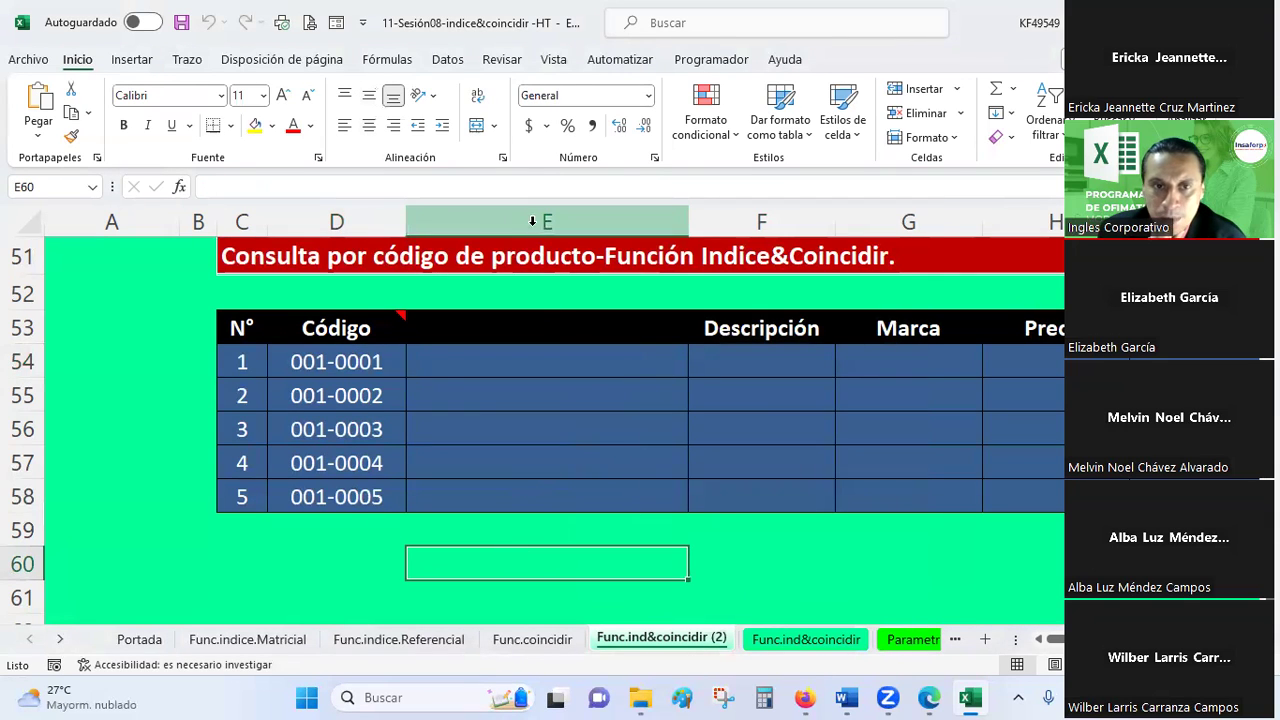
- Delete column E holding the underscored product codes
left_click(540, 221)
right_click(535, 224)
key("Escape")
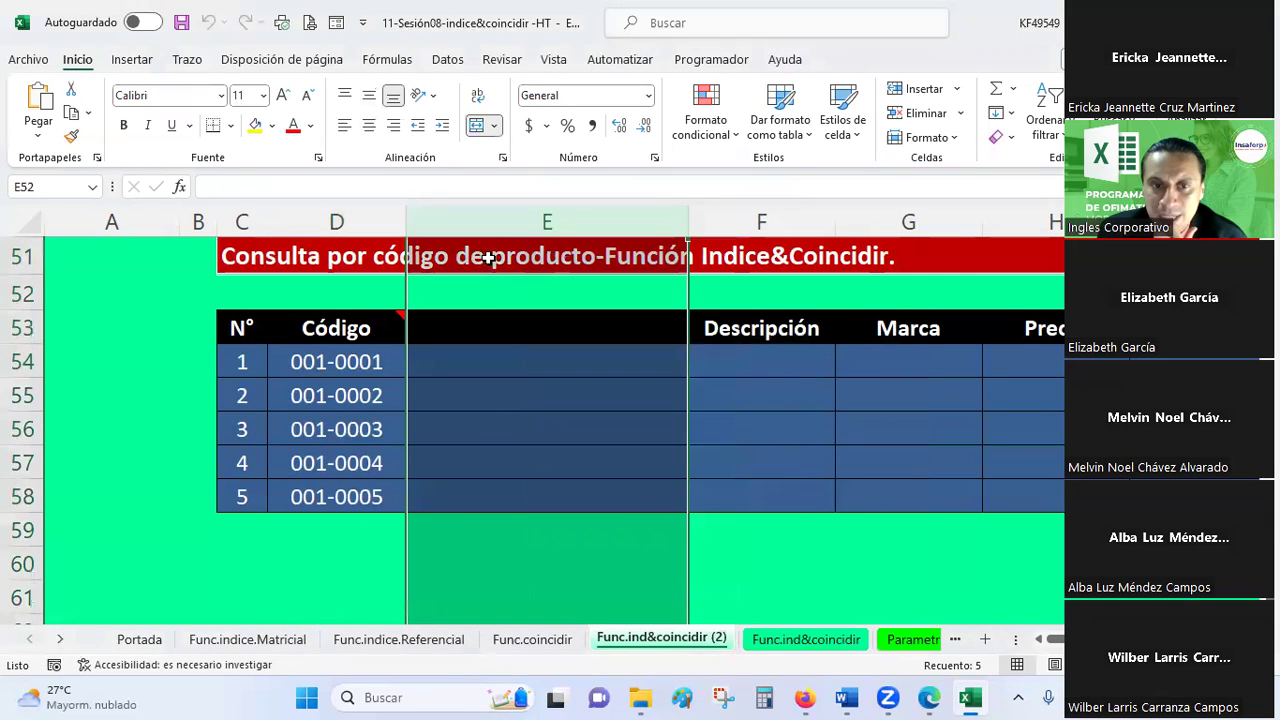
scroll(566, 362, "up", 4)
scroll(566, 362, "up", 2)
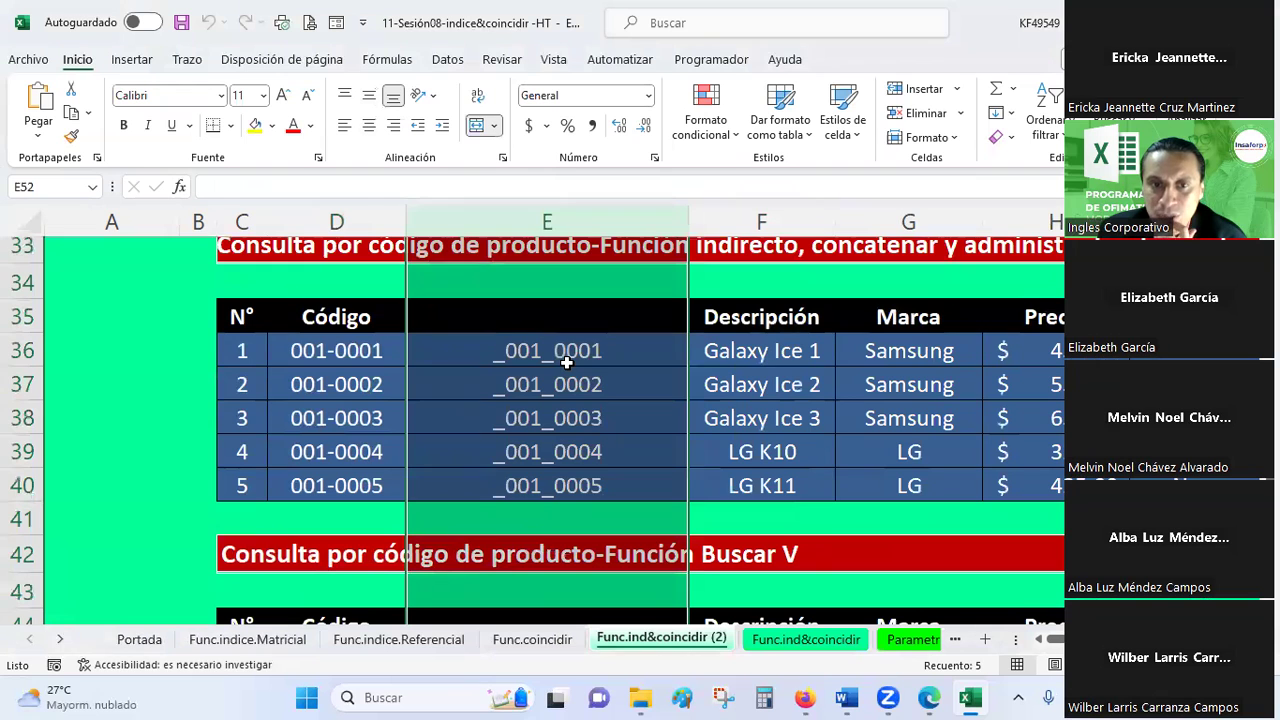
left_click(566, 362)
right_click(497, 221)
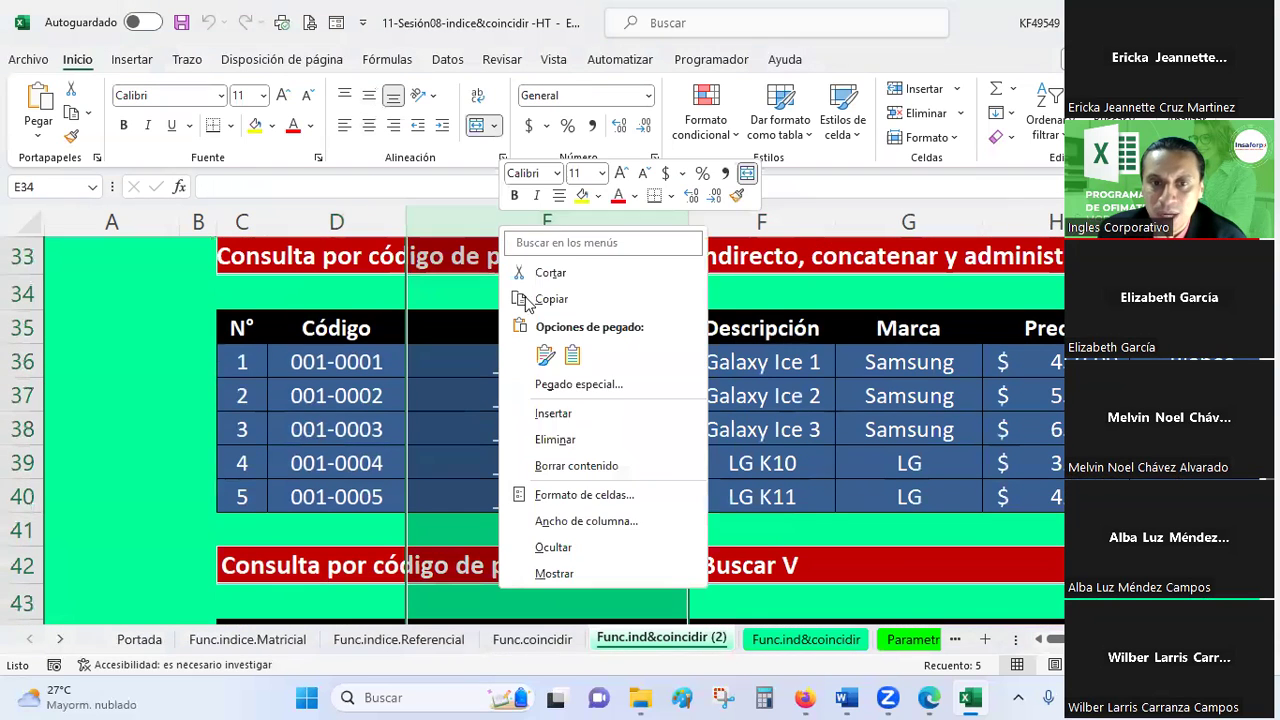
left_click(543, 439)
- Check the BUSCARV formula now in E45 and select product code cell D54
scroll(544, 434, "down", 4)
scroll(544, 434, "down", 1)
scroll(544, 434, "up", 1)
left_click(520, 360)
scroll(520, 357, "down", 2)
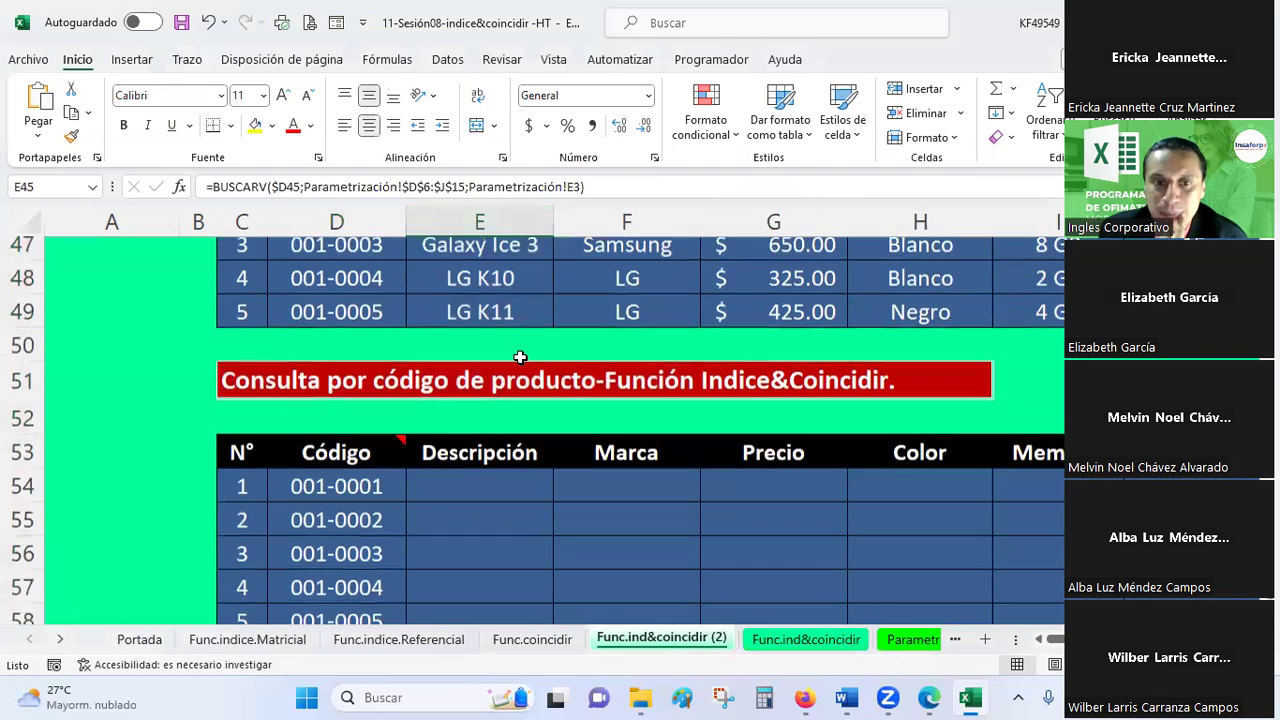
left_click(360, 478)
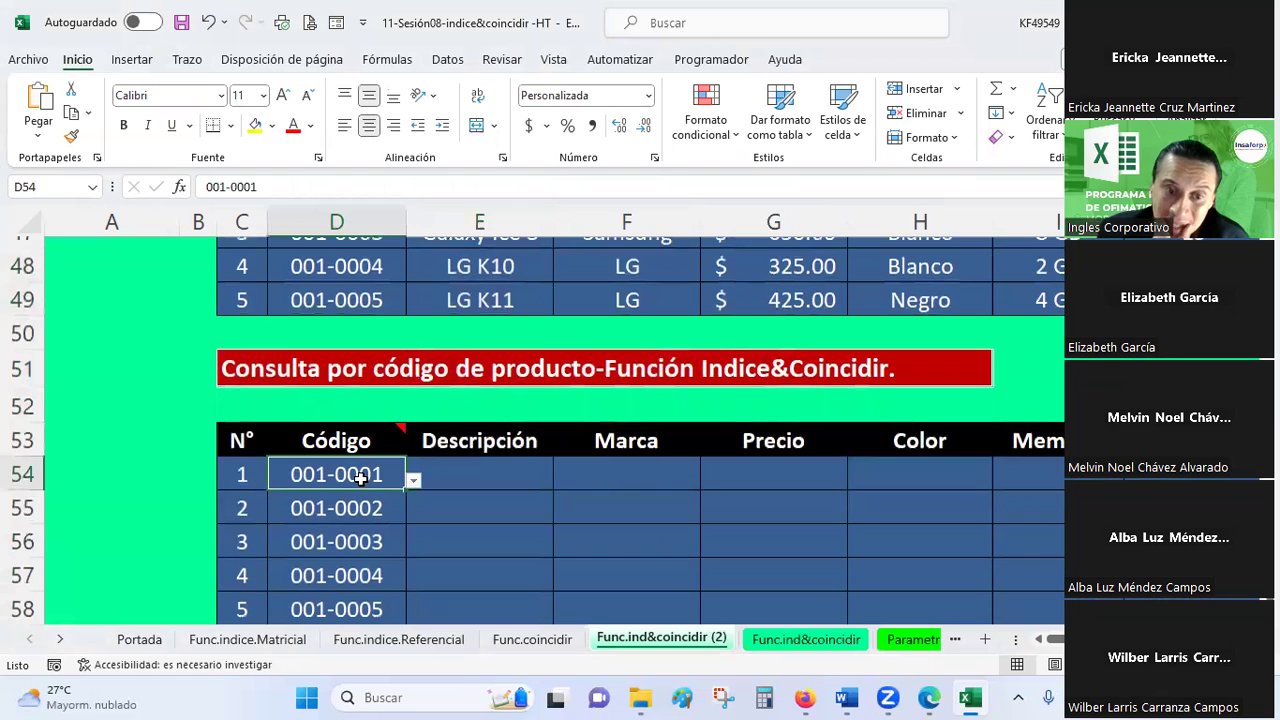
left_click(412, 482)
left_click(412, 482)
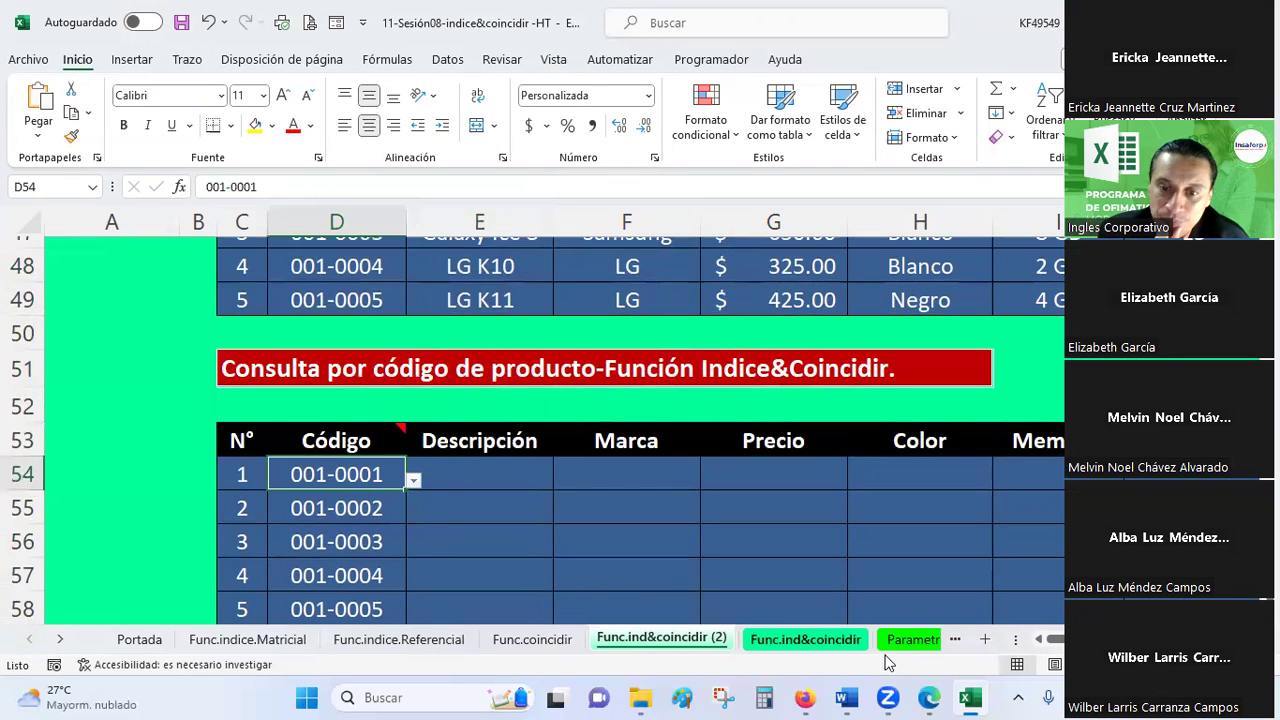
left_click(912, 639)
scroll(1057, 412, "up", 2)
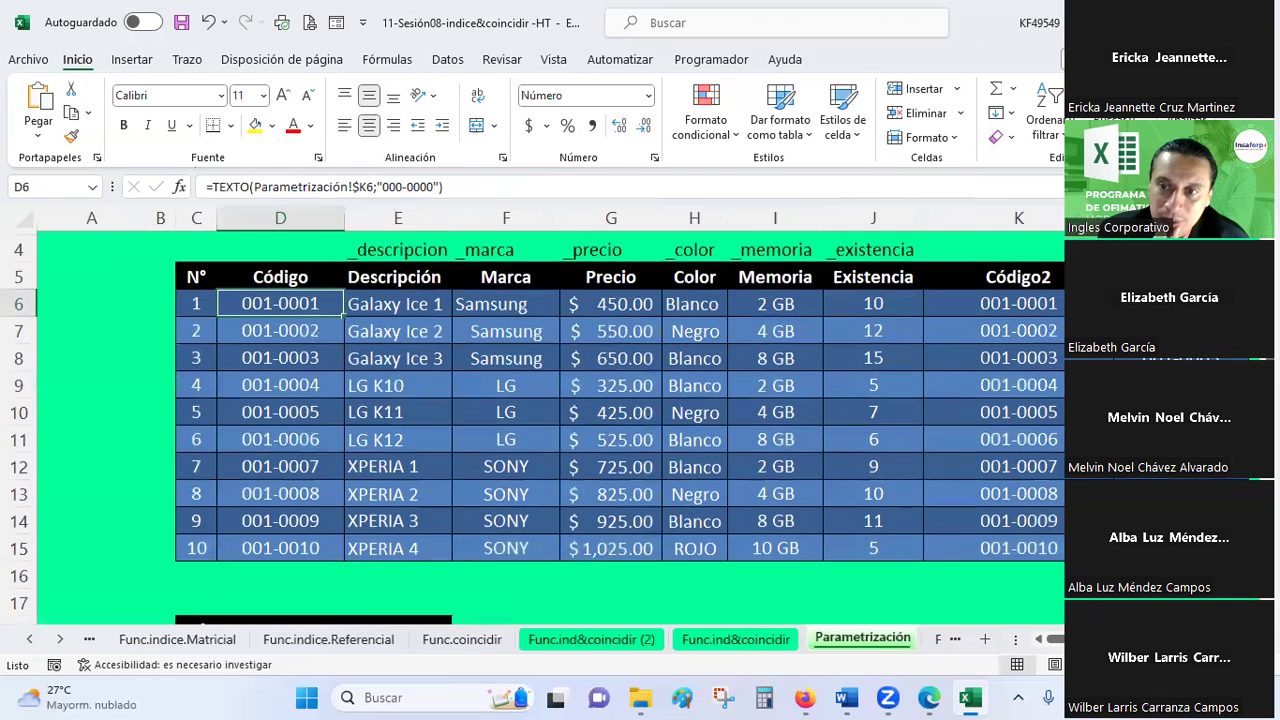
left_click_drag(1100, 304, 1100, 576)
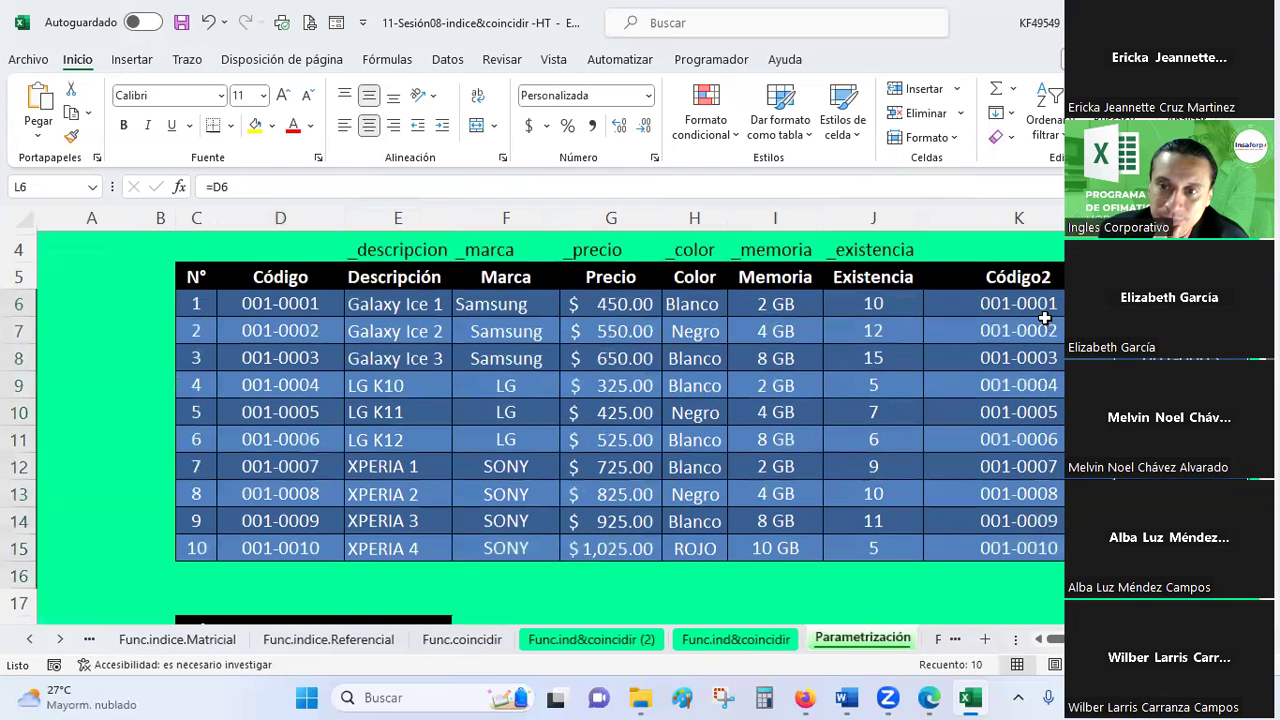
left_click_drag(1040, 304, 1000, 576)
left_click(1004, 331)
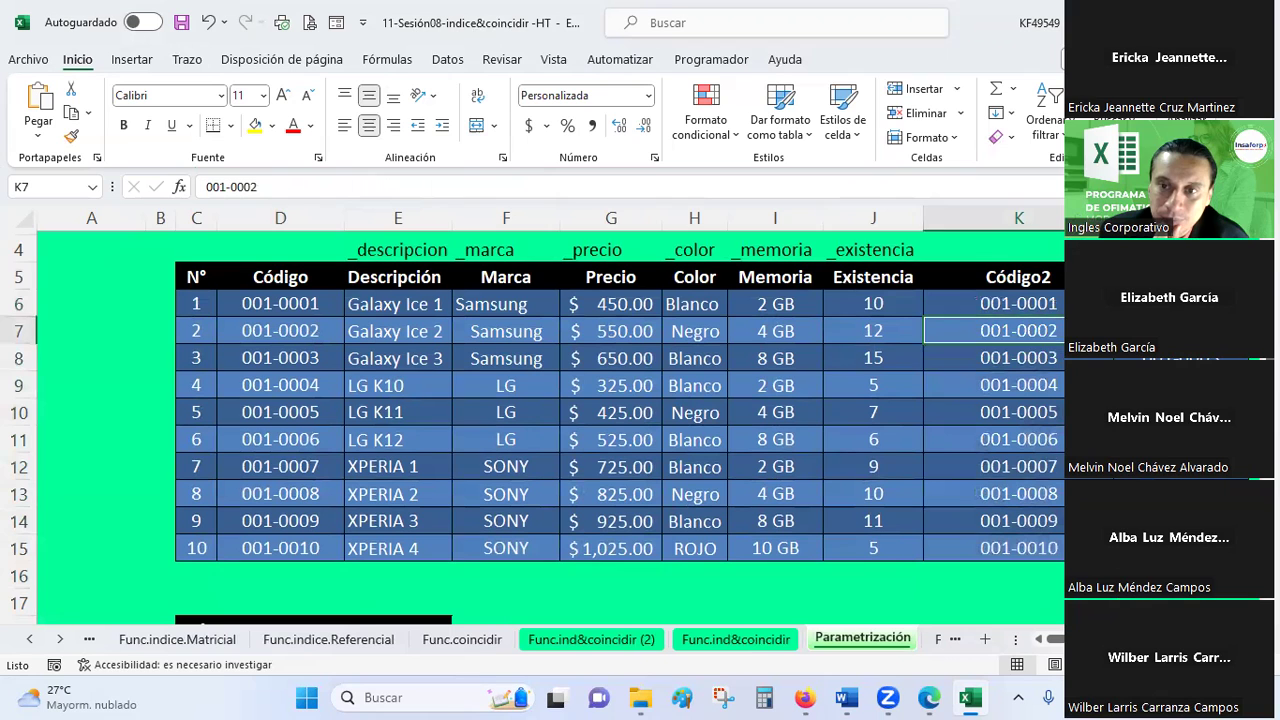
left_click(1100, 358)
left_click(1019, 331)
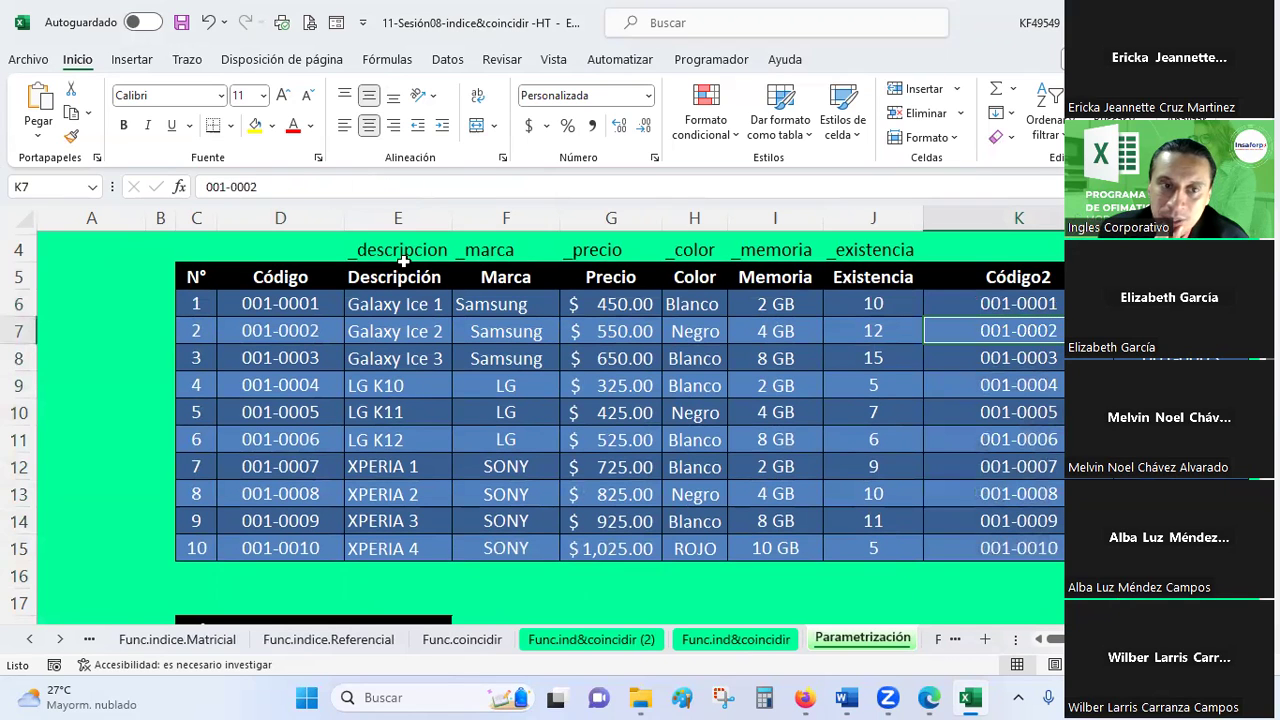
left_click(296, 303)
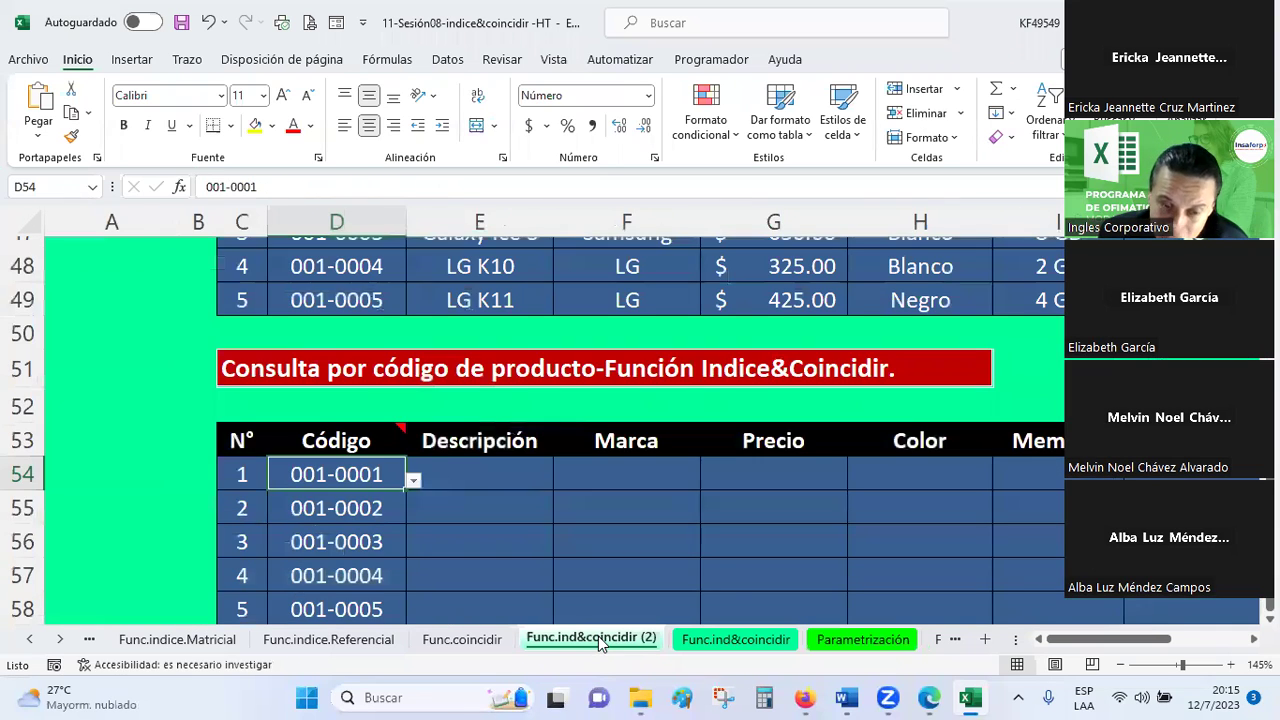
left_click(597, 638)
scroll(505, 443, "down", 1)
left_click(488, 376)
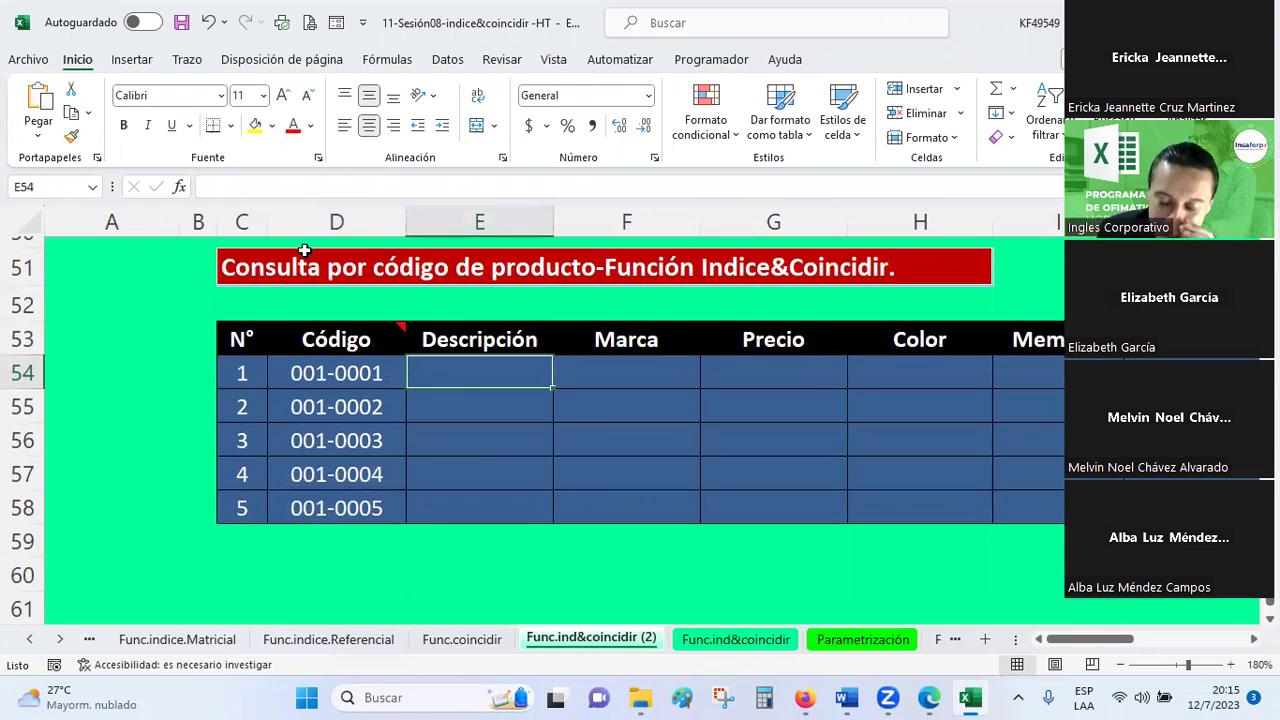
left_click(180, 188)
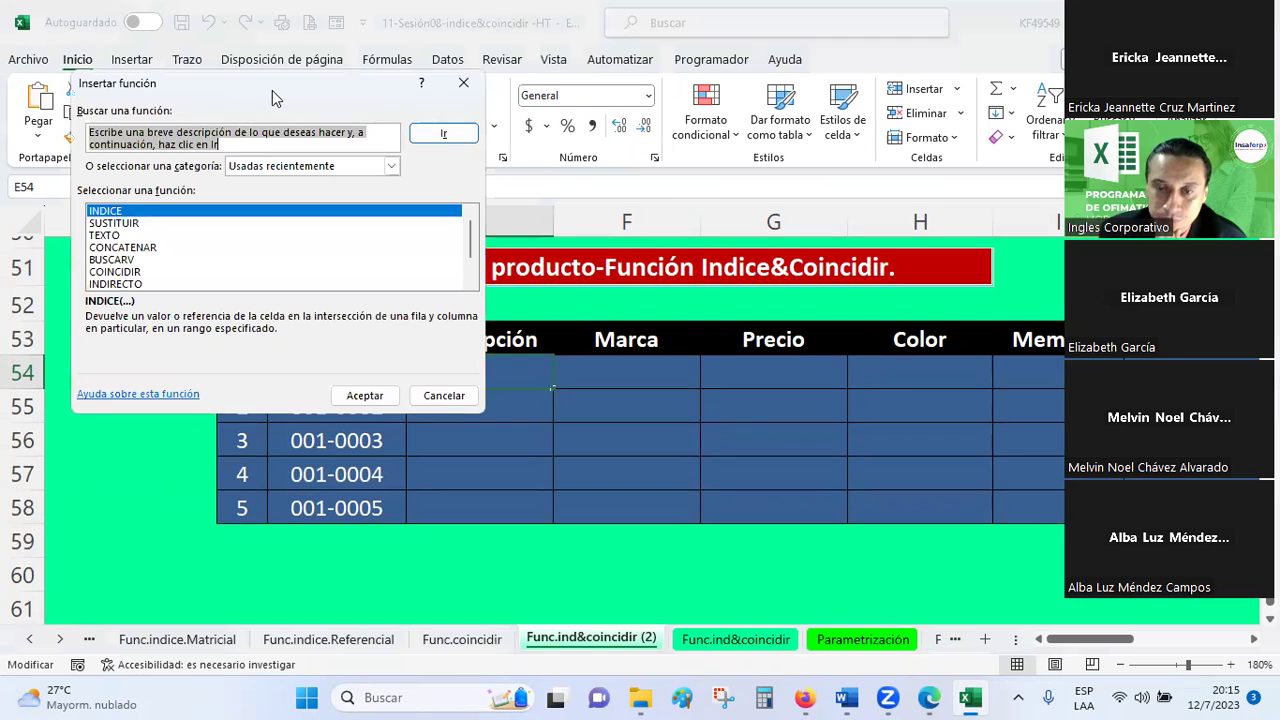
left_click_drag(272, 90, 921, 113)
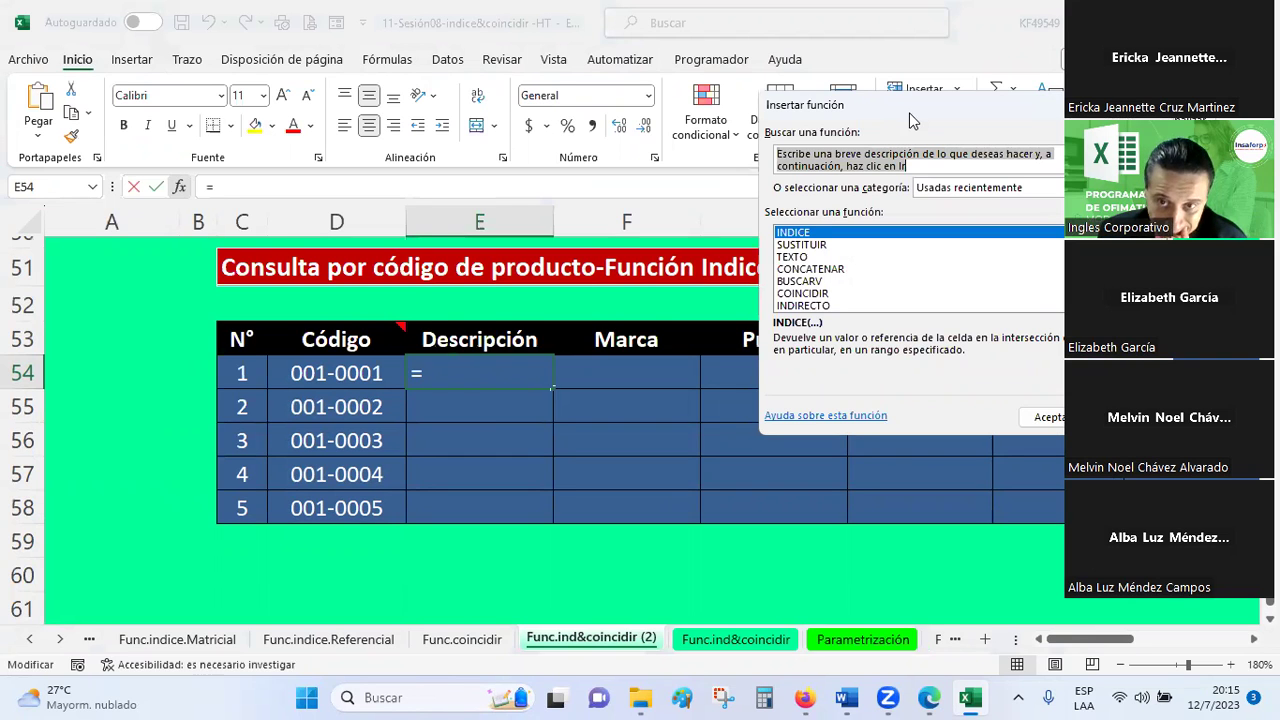
double_click(806, 232)
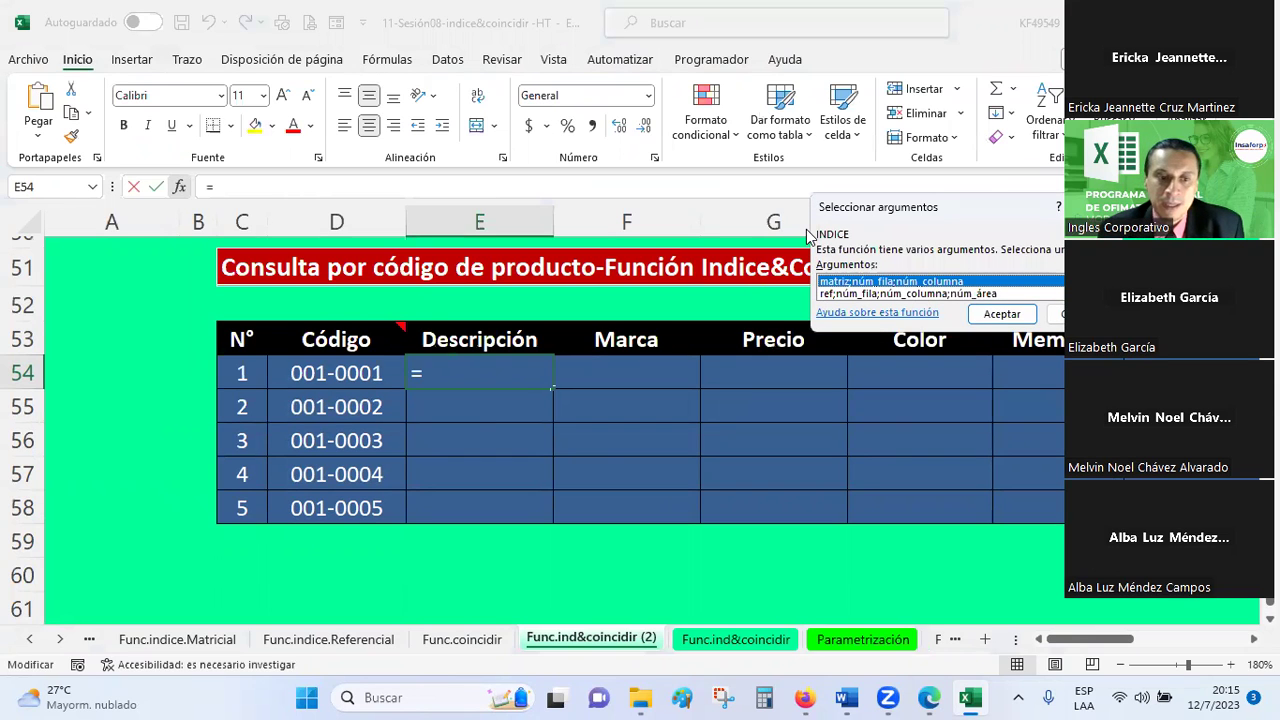
left_click(1012, 315)
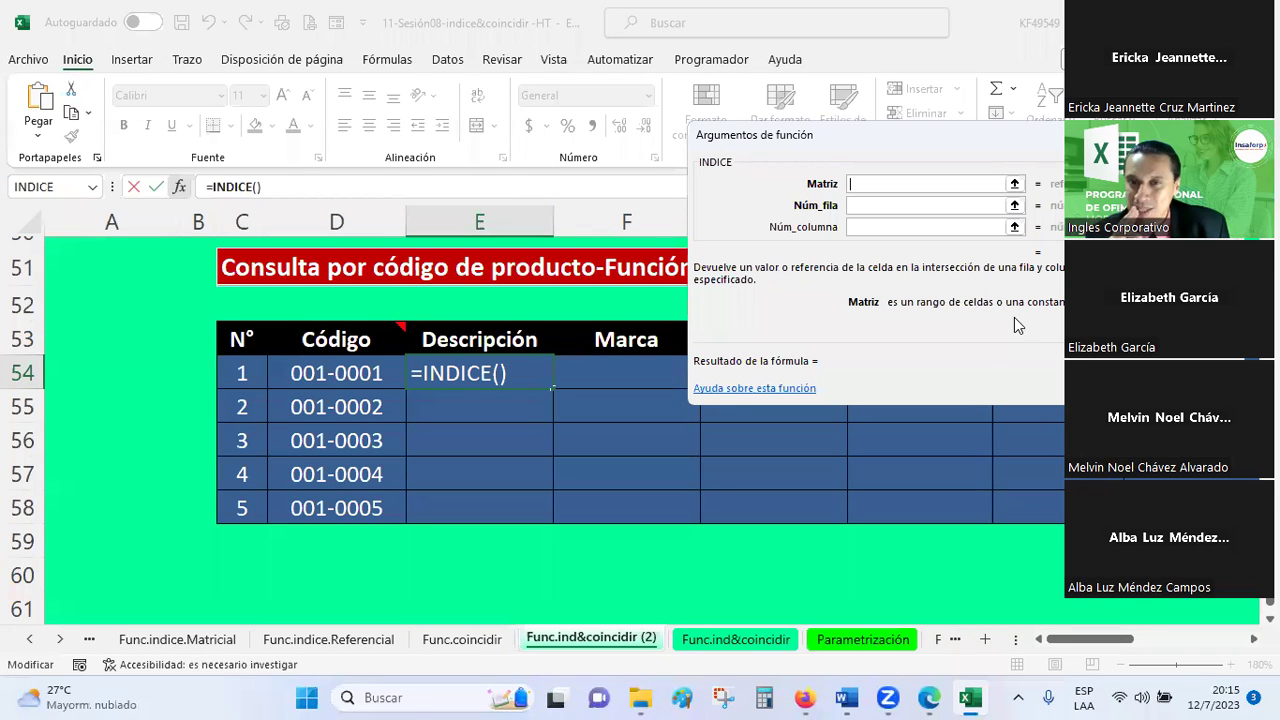
key("Escape")
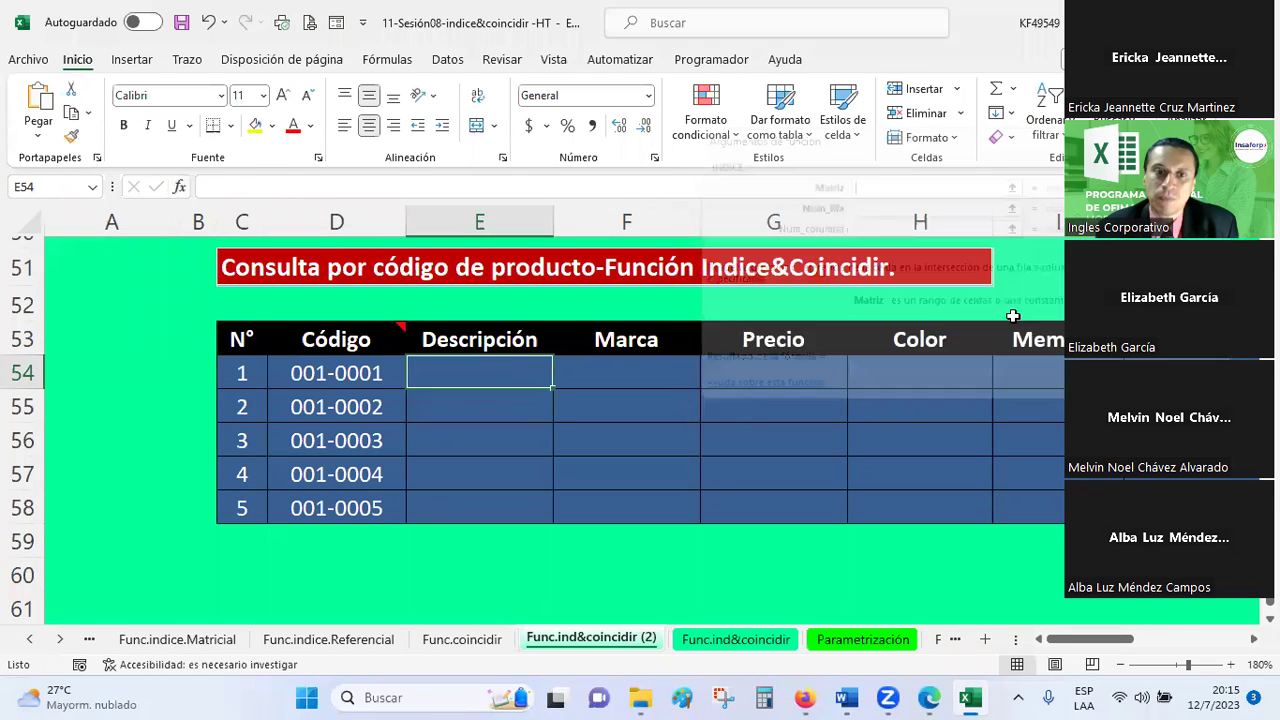
scroll(203, 443, "up", 5)
scroll(203, 443, "up", 3)
scroll(201, 441, "up", 3)
scroll(201, 441, "up", 1)
scroll(201, 441, "down", 2)
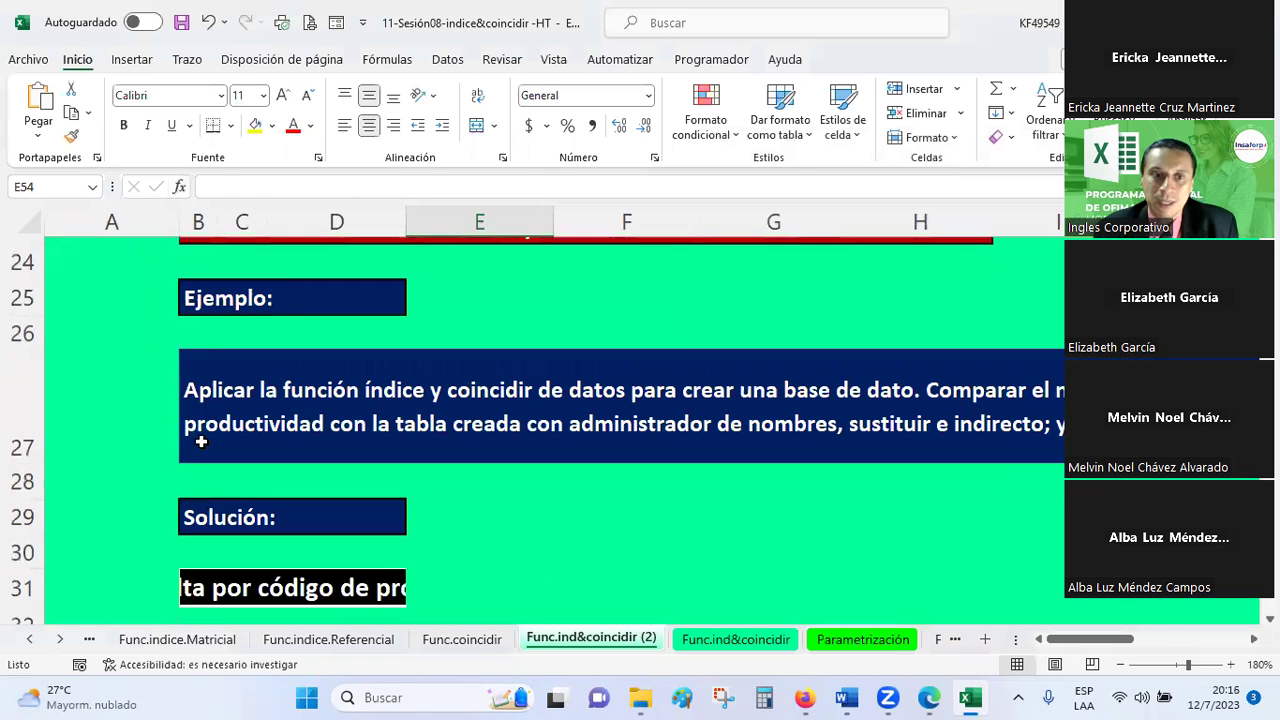
scroll(201, 441, "down", 1)
scroll(306, 408, "down", 1)
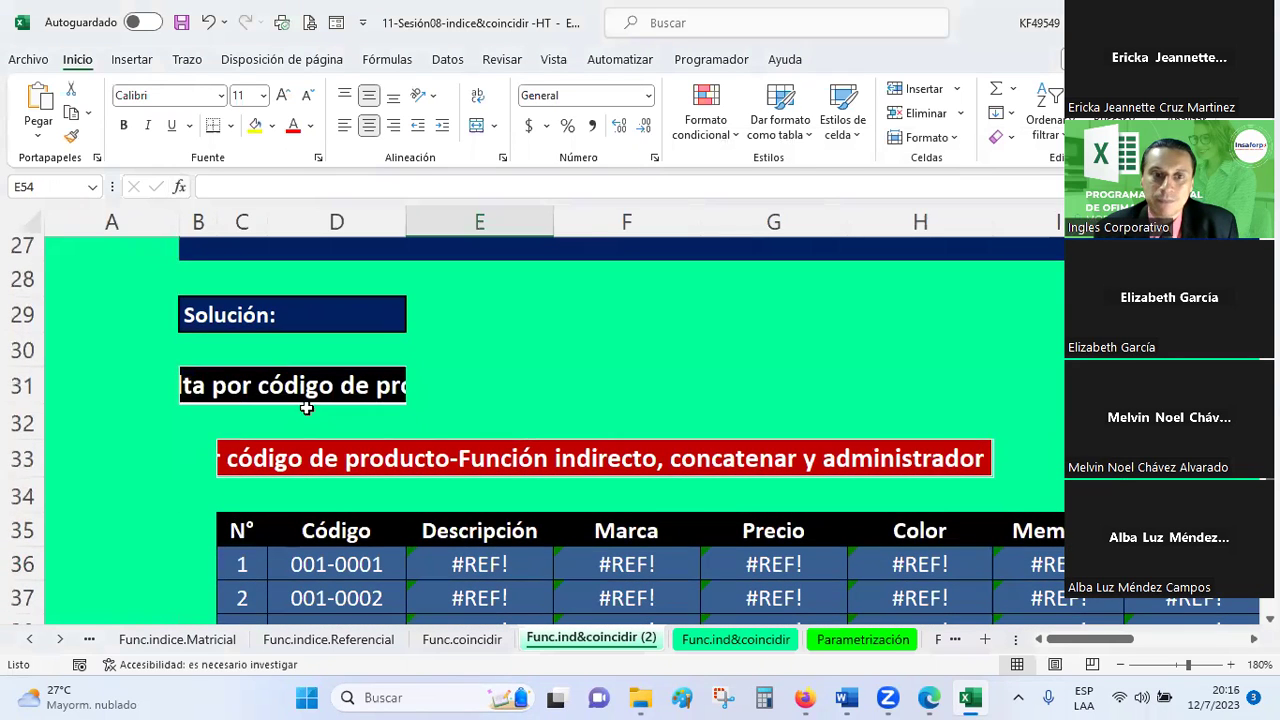
left_click(307, 386)
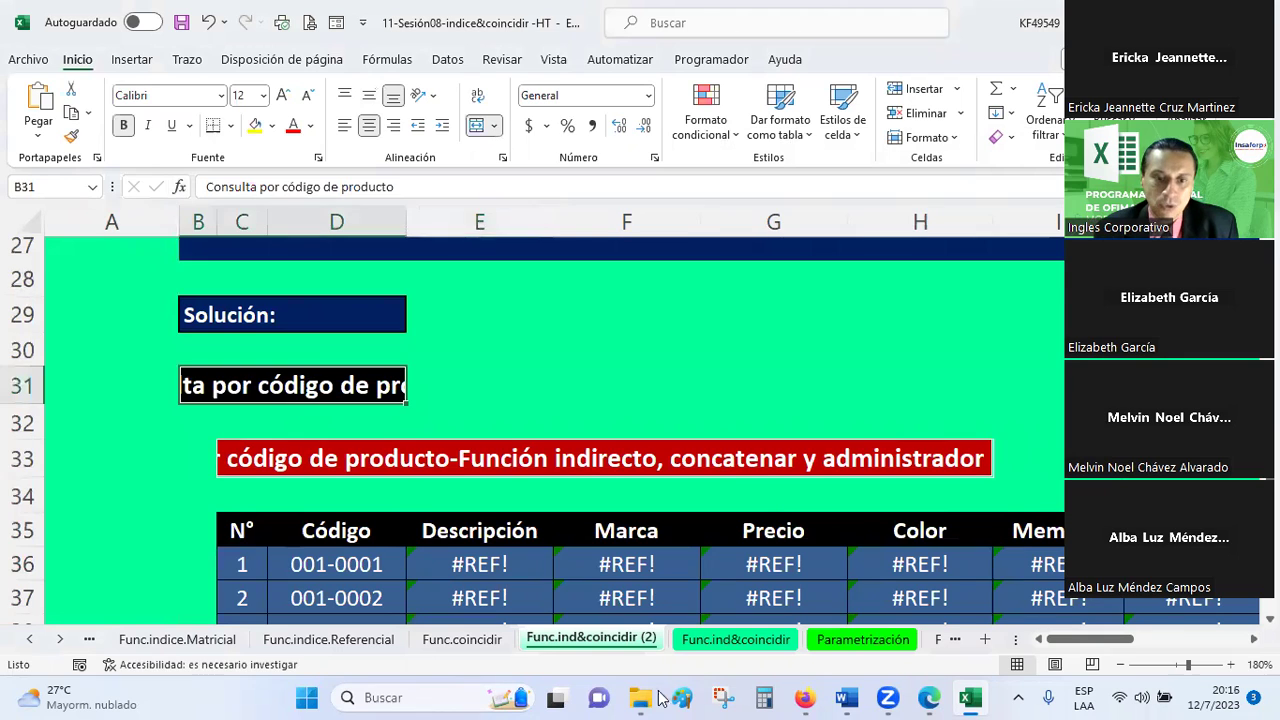
left_click(735, 639)
scroll(559, 430, "up", 8)
scroll(559, 430, "up", 2)
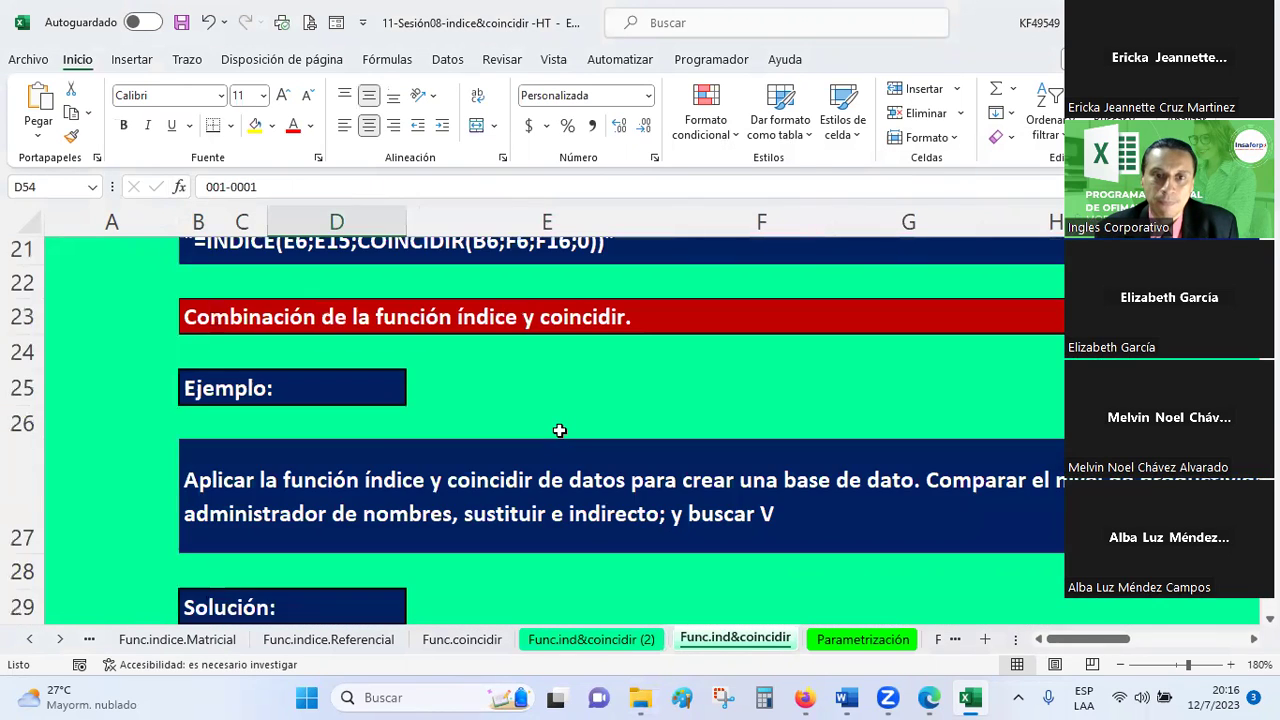
scroll(559, 430, "up", 1)
scroll(559, 430, "up", 2)
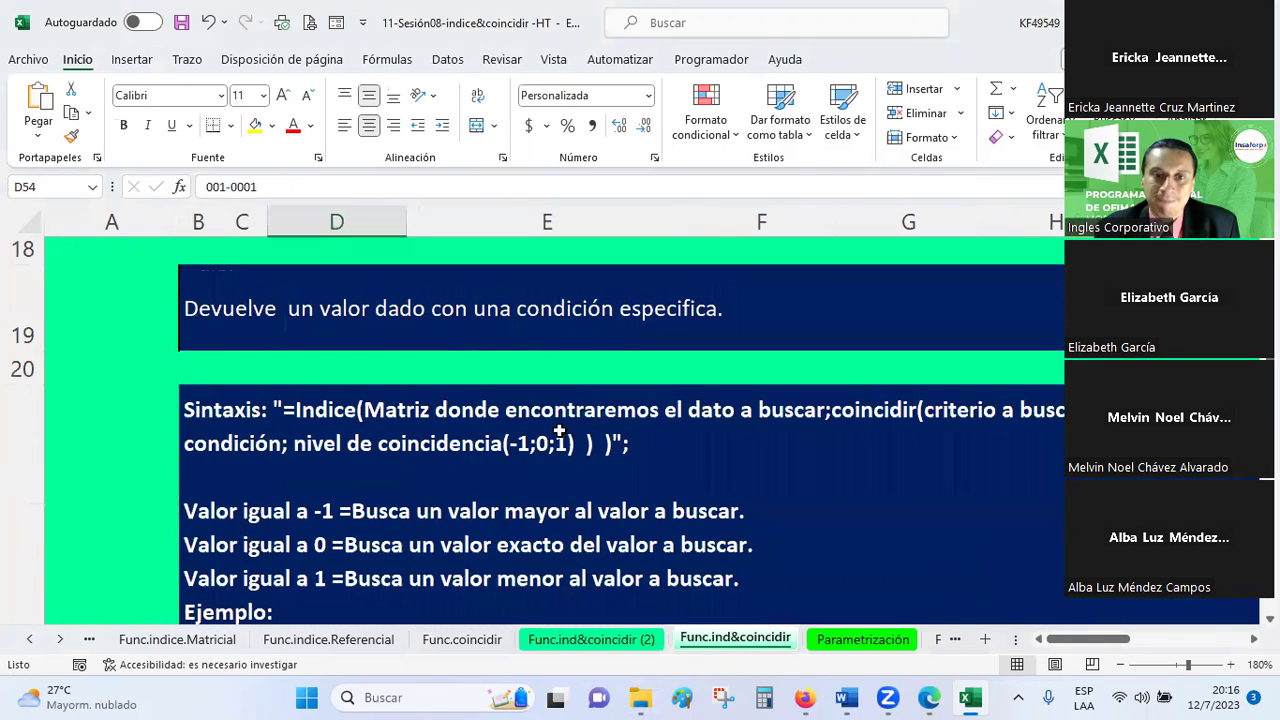
scroll(559, 430, "up", 3)
scroll(559, 430, "up", 1)
scroll(559, 430, "up", 1)
scroll(559, 430, "up", 1)
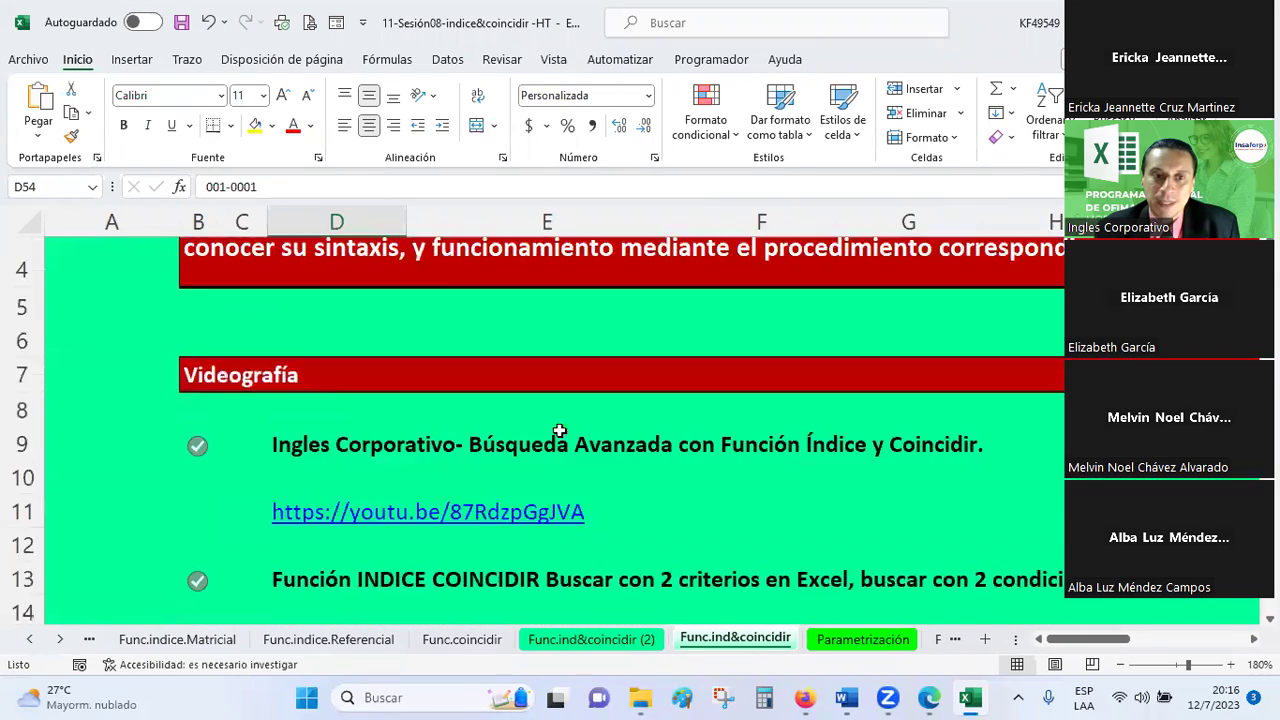
scroll(559, 430, "down", 5)
scroll(559, 430, "down", 2)
scroll(559, 430, "down", 1)
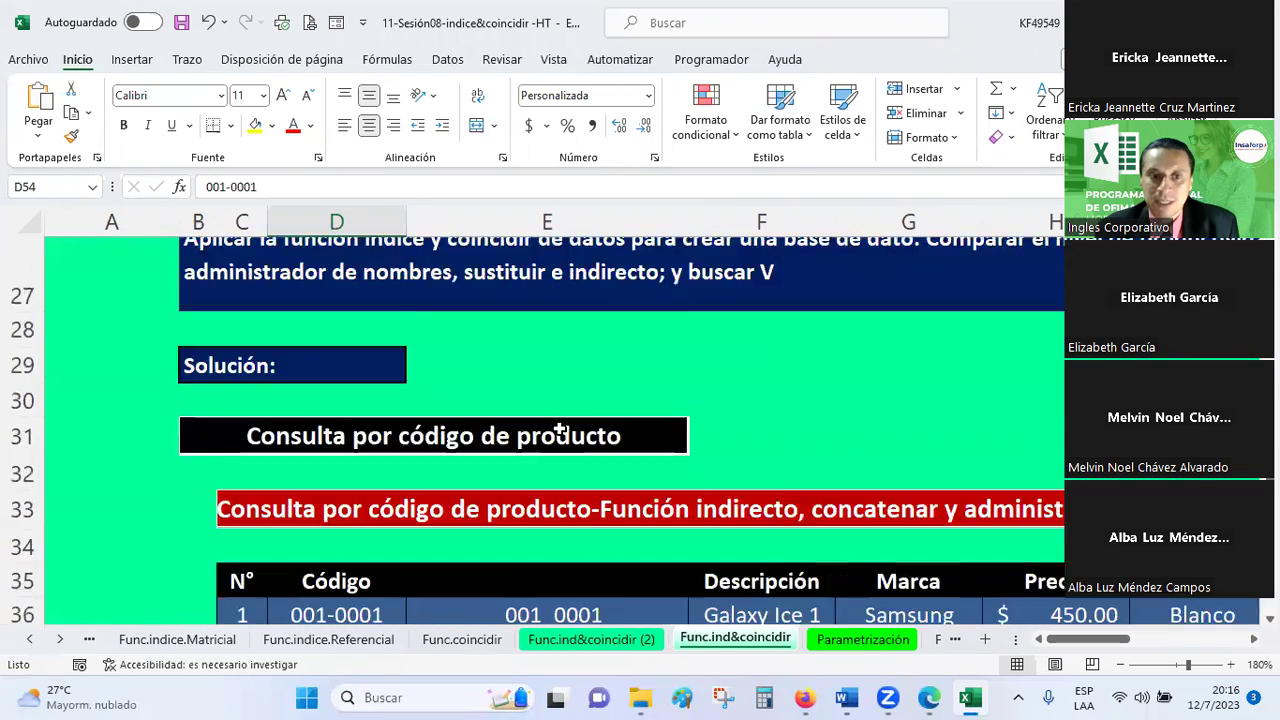
scroll(559, 430, "down", 1)
scroll(559, 430, "down", 4)
left_click(600, 639)
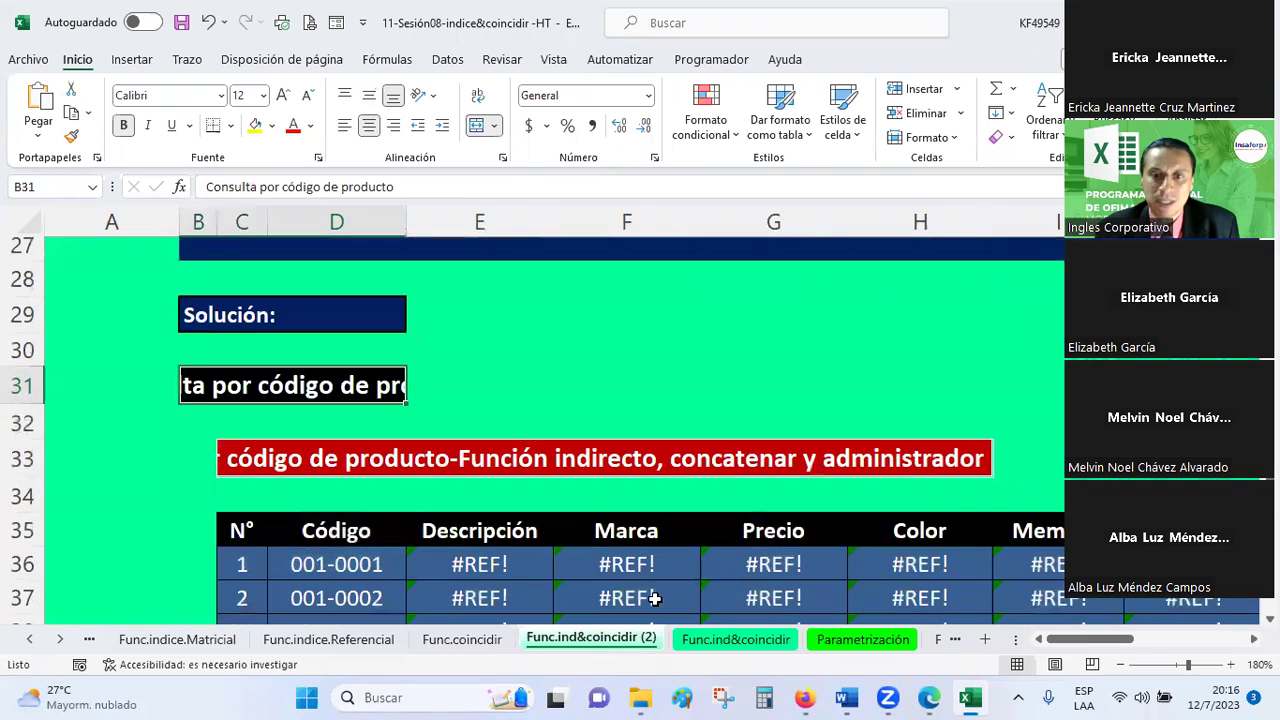
scroll(677, 483, "down", 4)
scroll(663, 486, "down", 4)
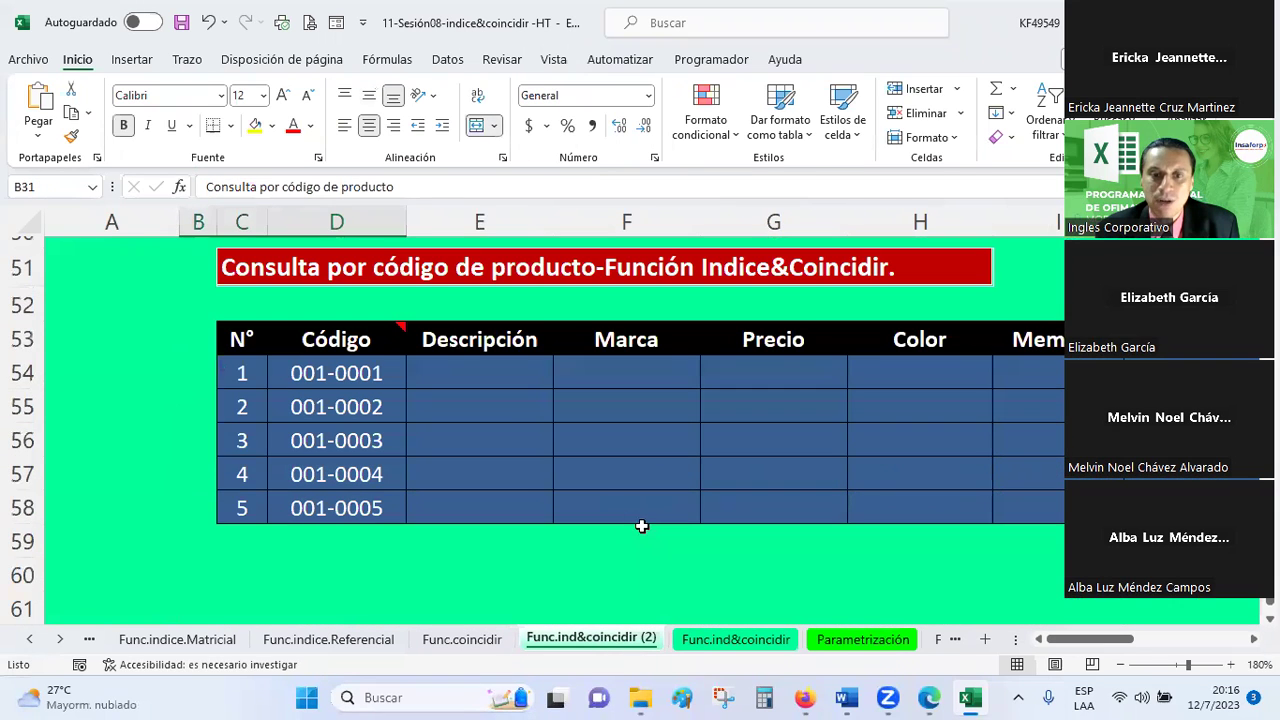
left_click(488, 375)
- Insert INDICE's matriz form into E54 and erase the stray I52 reference
left_click(180, 187)
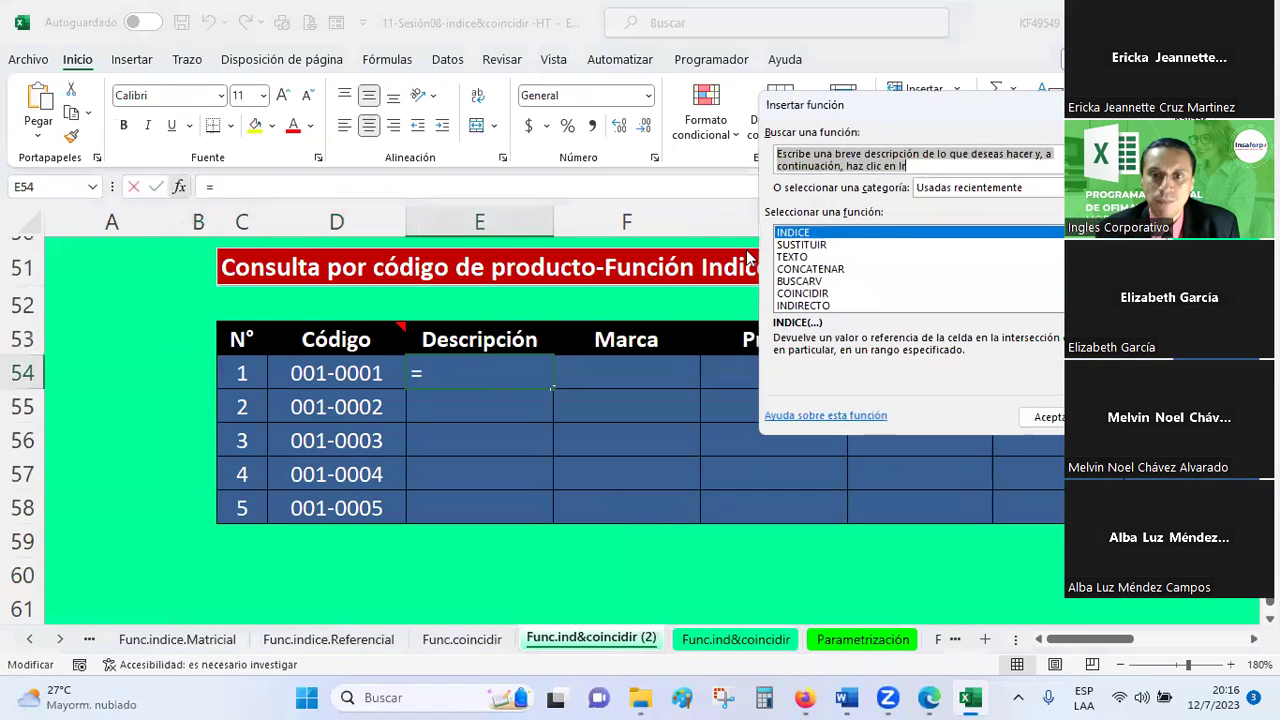
double_click(810, 234)
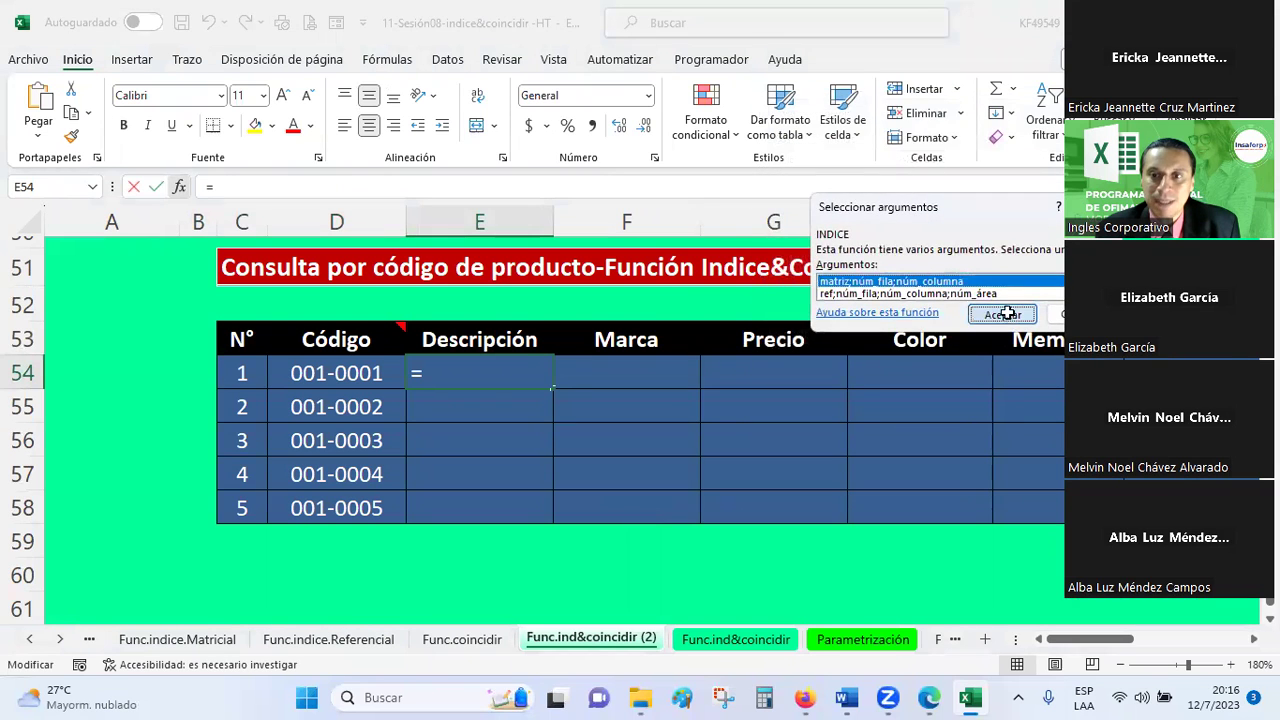
left_click(1003, 314)
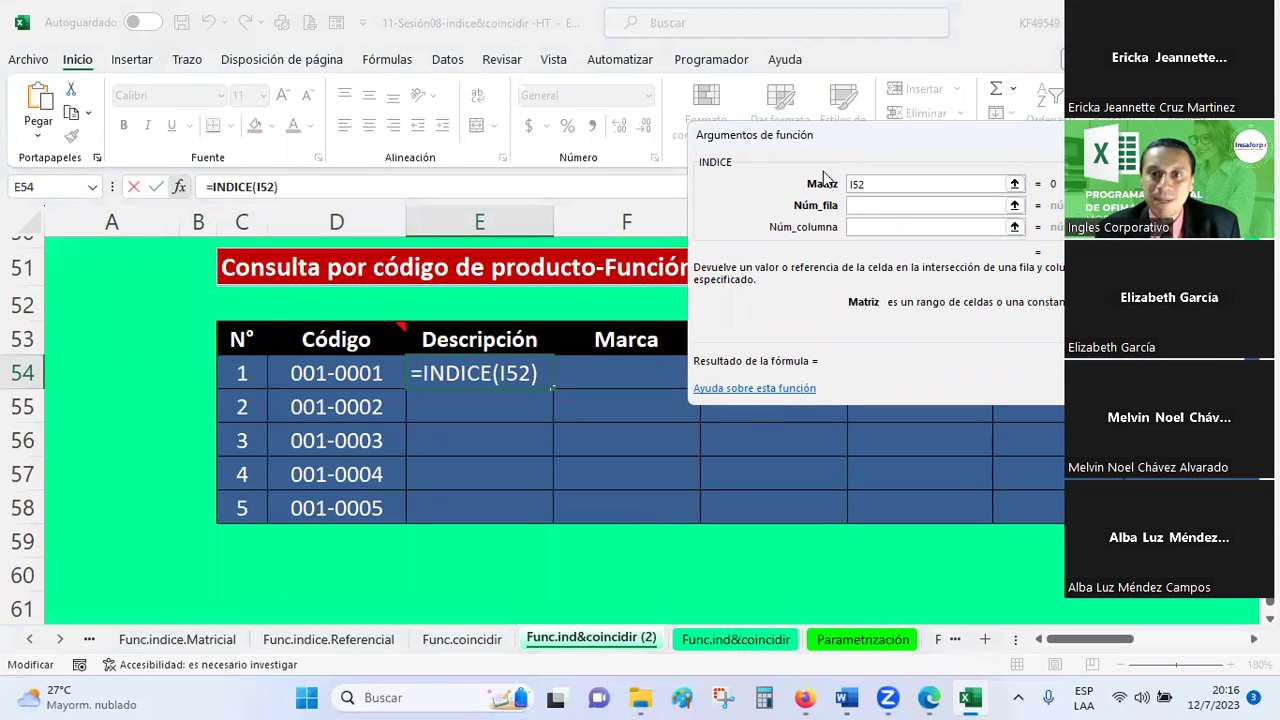
key("BackSpace")
key("BackSpace")
key("BackSpace")
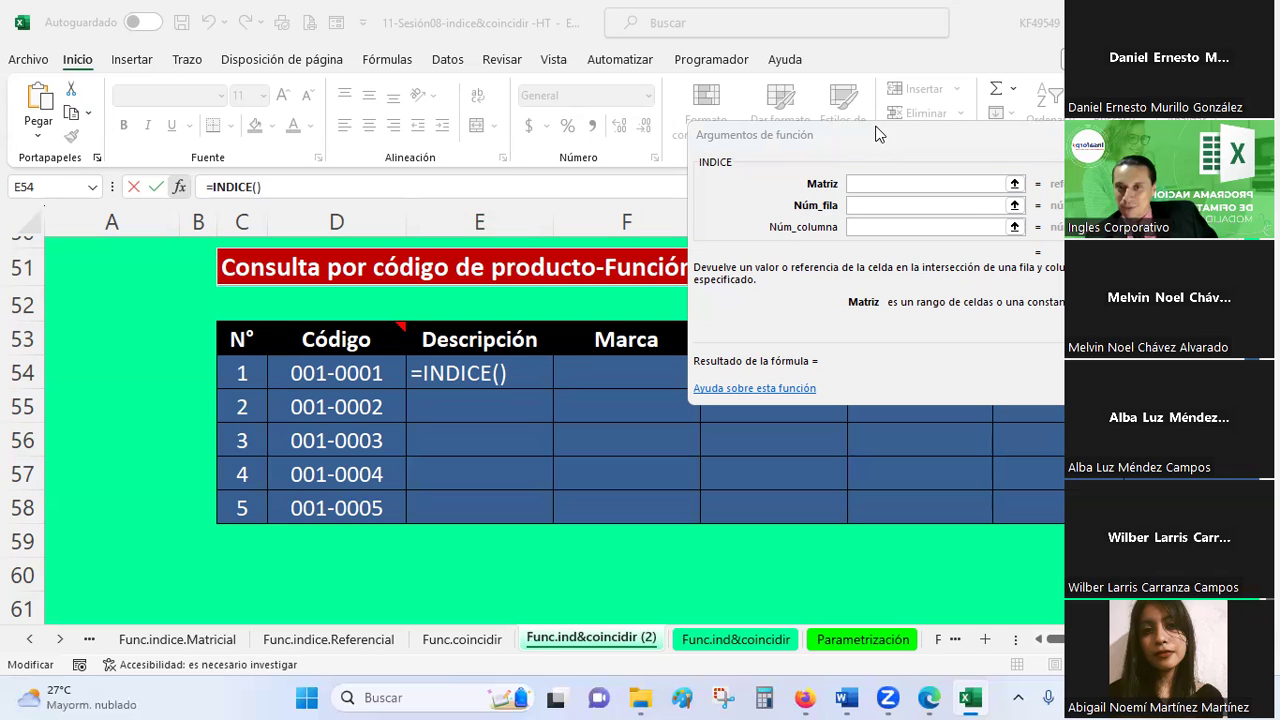
- Move the INDICE argument window below the table, then cancel the unfinished E54 formula
left_click(884, 180)
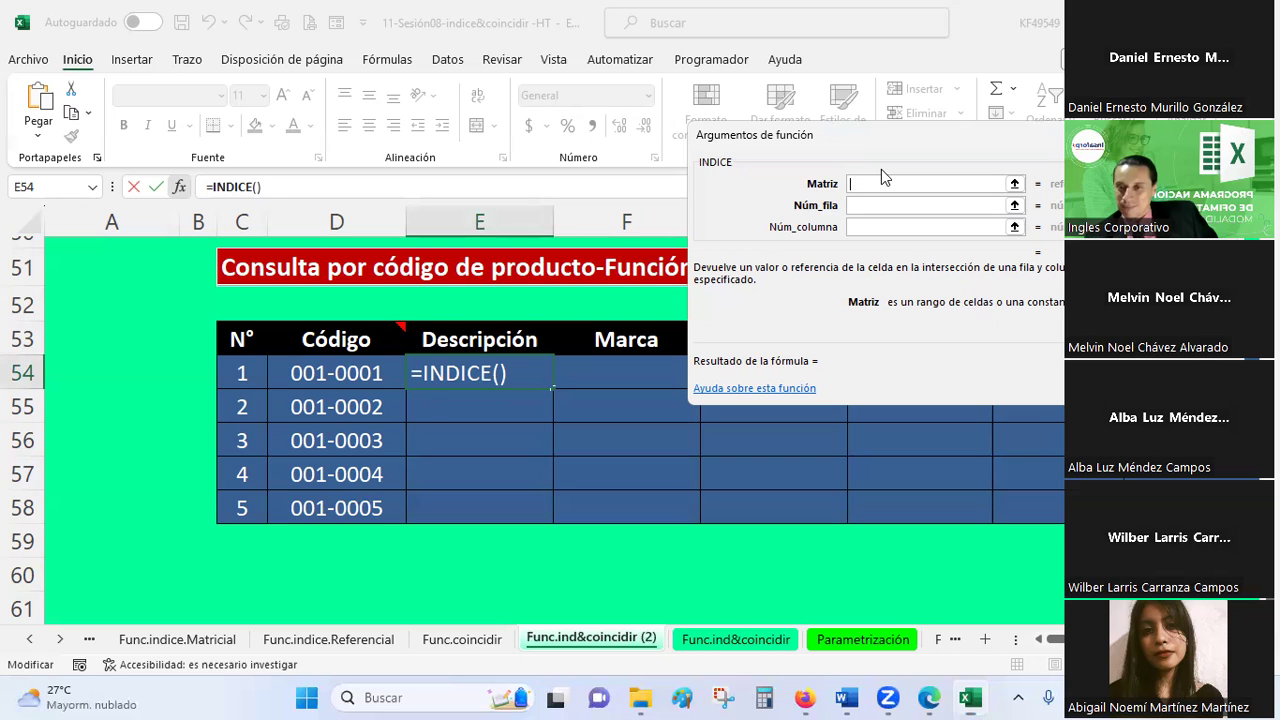
left_click_drag(881, 169, 436, 425)
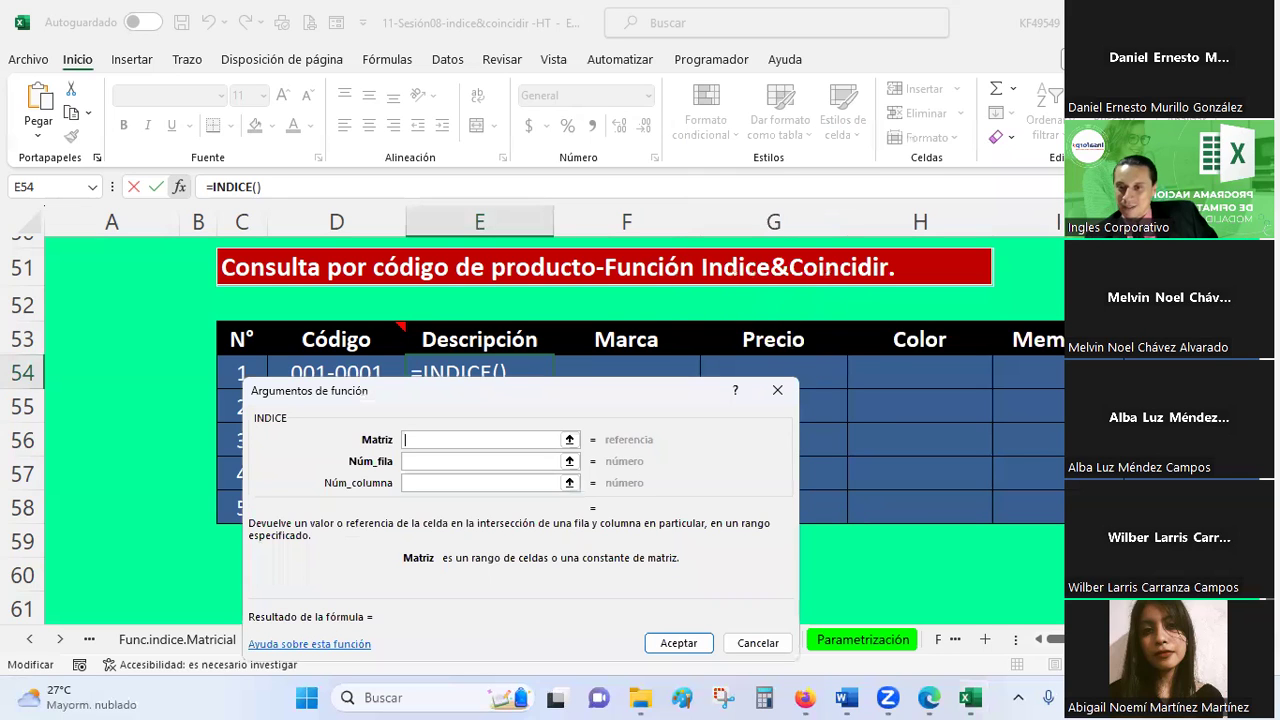
scroll(1055, 620, "right", 5)
scroll(1055, 620, "left", 2)
scroll(1055, 620, "left", 3)
left_click_drag(493, 394, 922, 284)
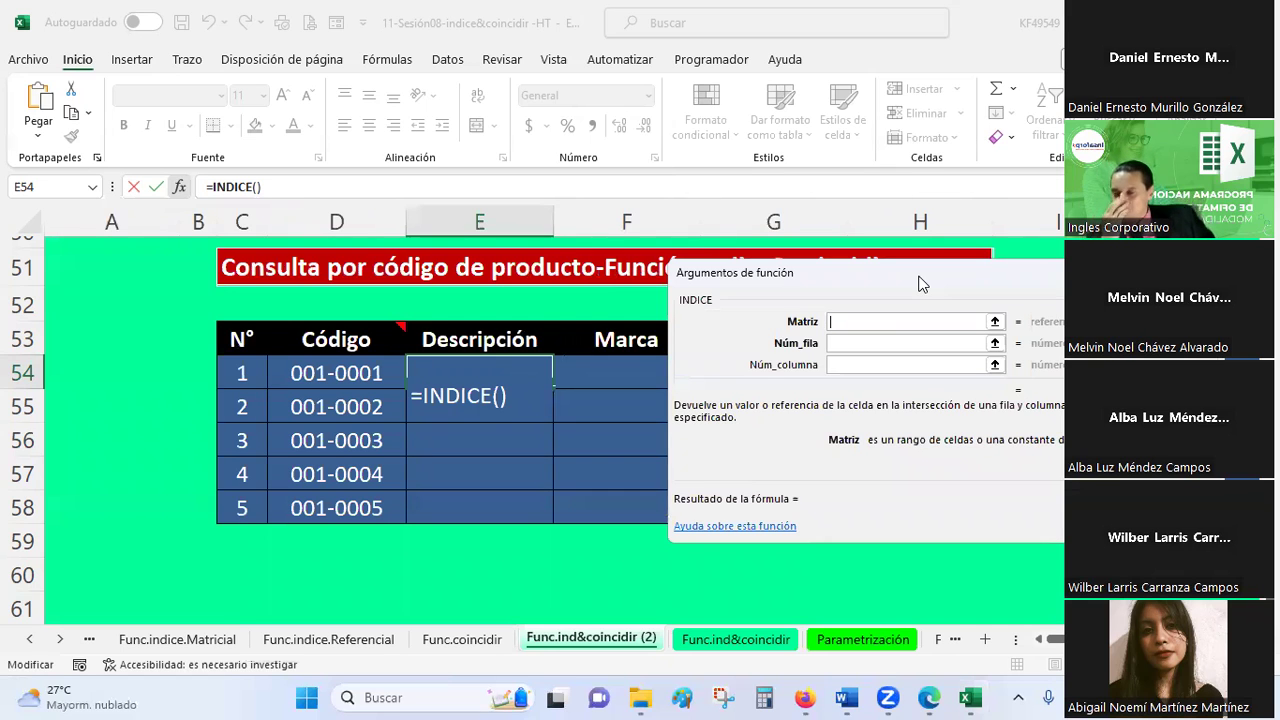
key("Escape")
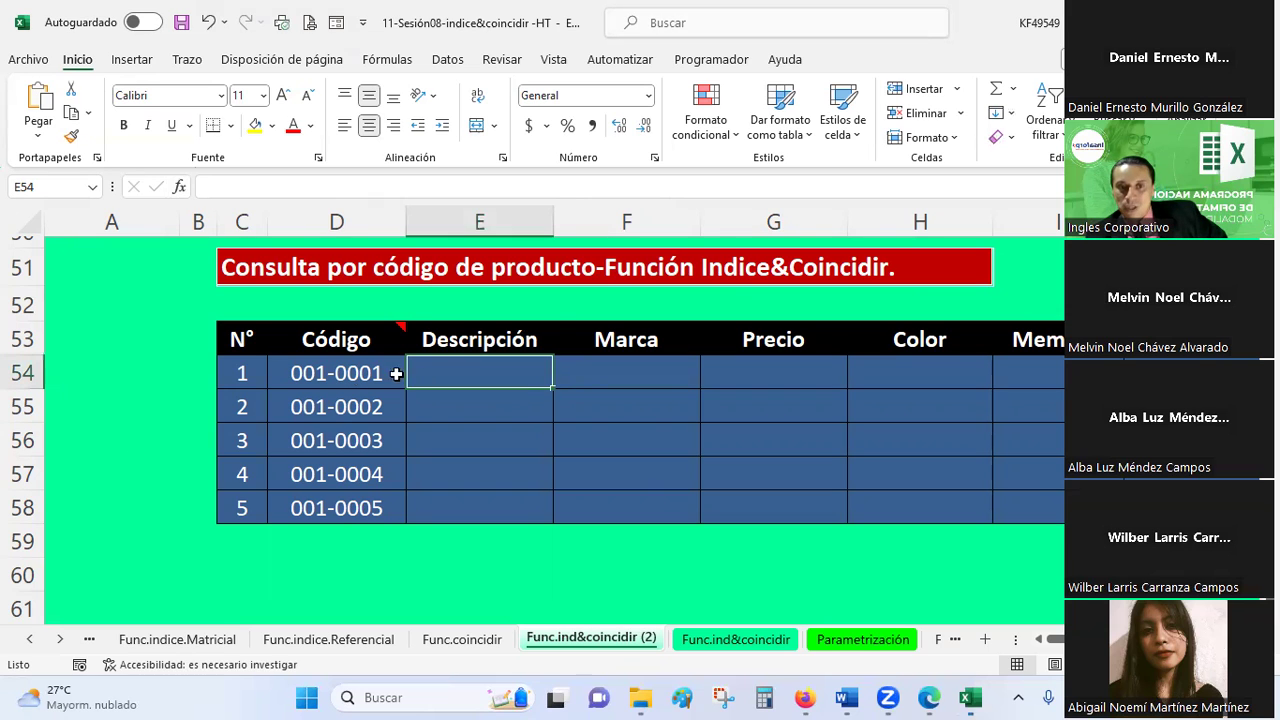
- Review the query table headers and code 001-0001, then begin a new formula in E54
key("Up")
key("Right")
key("Right")
key("Right")
key("Right")
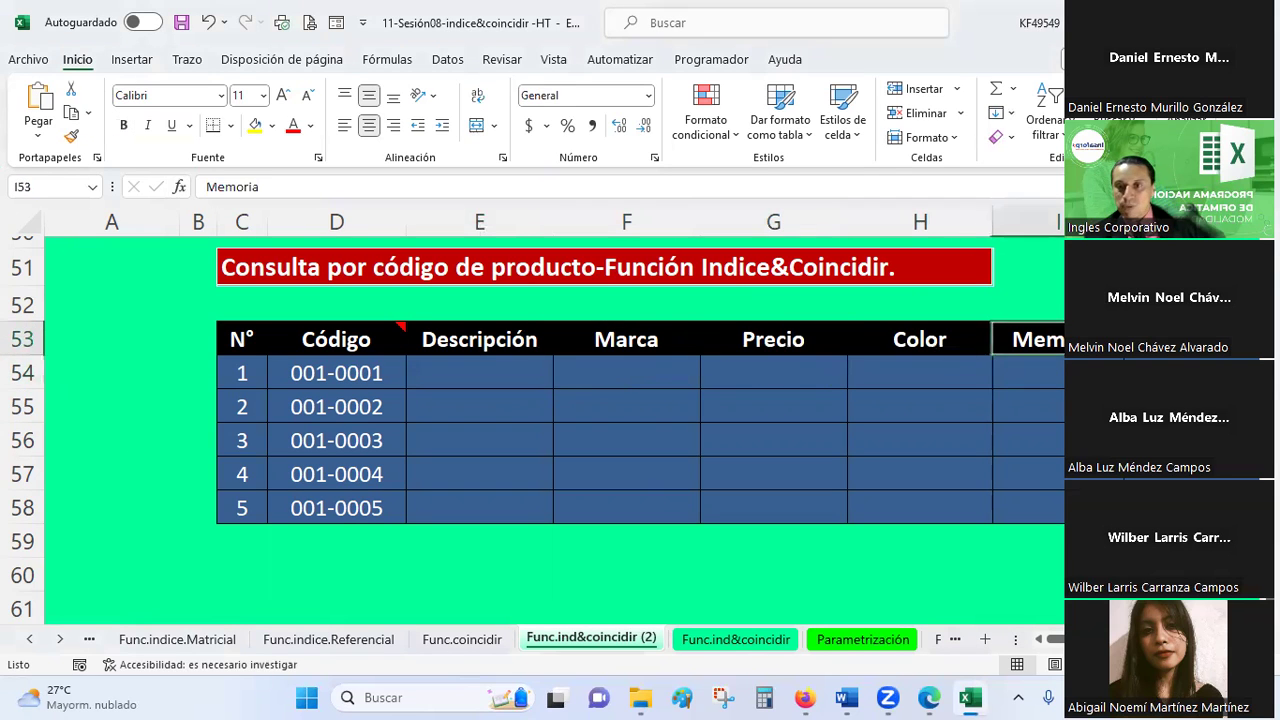
key("Right")
key("Down")
left_click(515, 384)
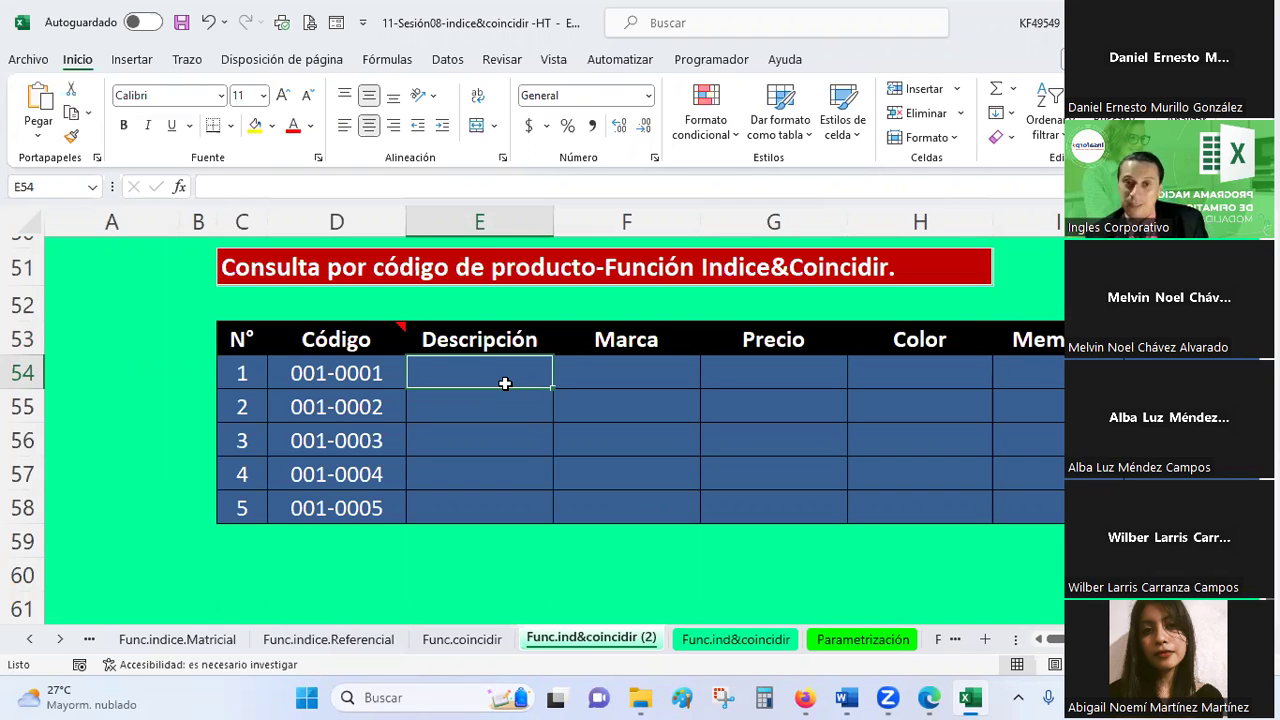
left_click(346, 380)
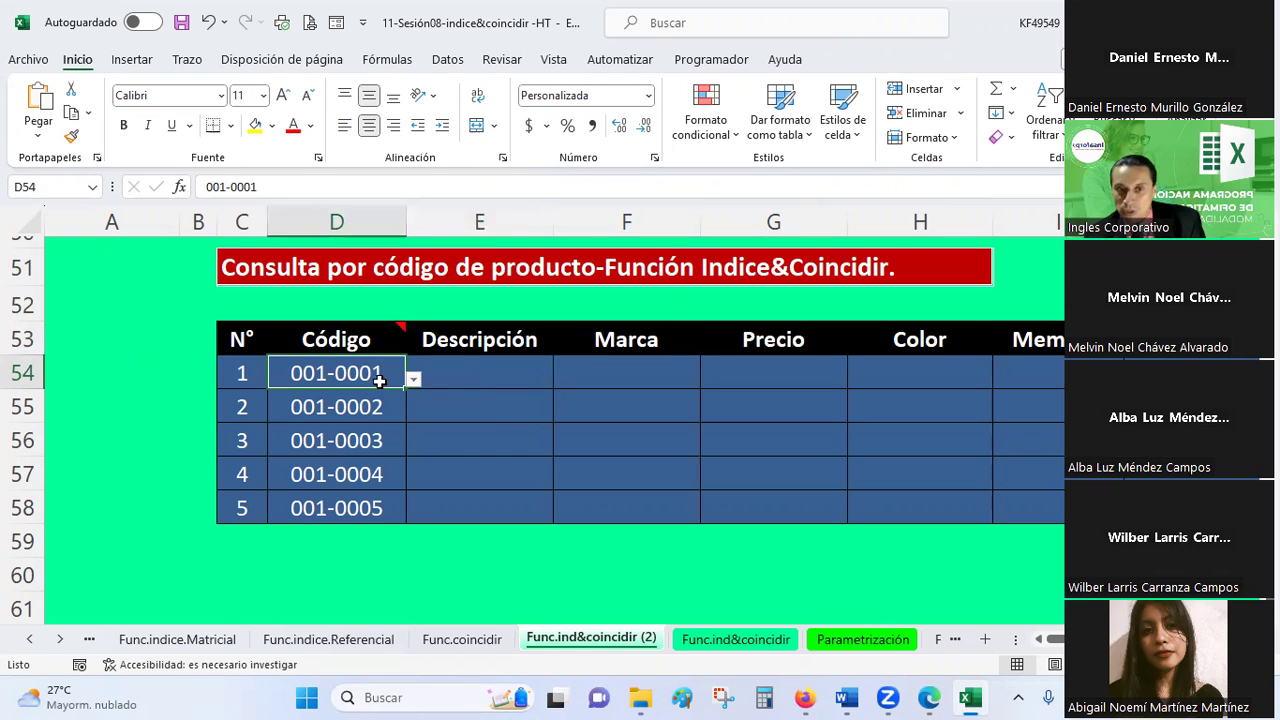
left_click(179, 187)
key("Escape")
left_click(505, 391)
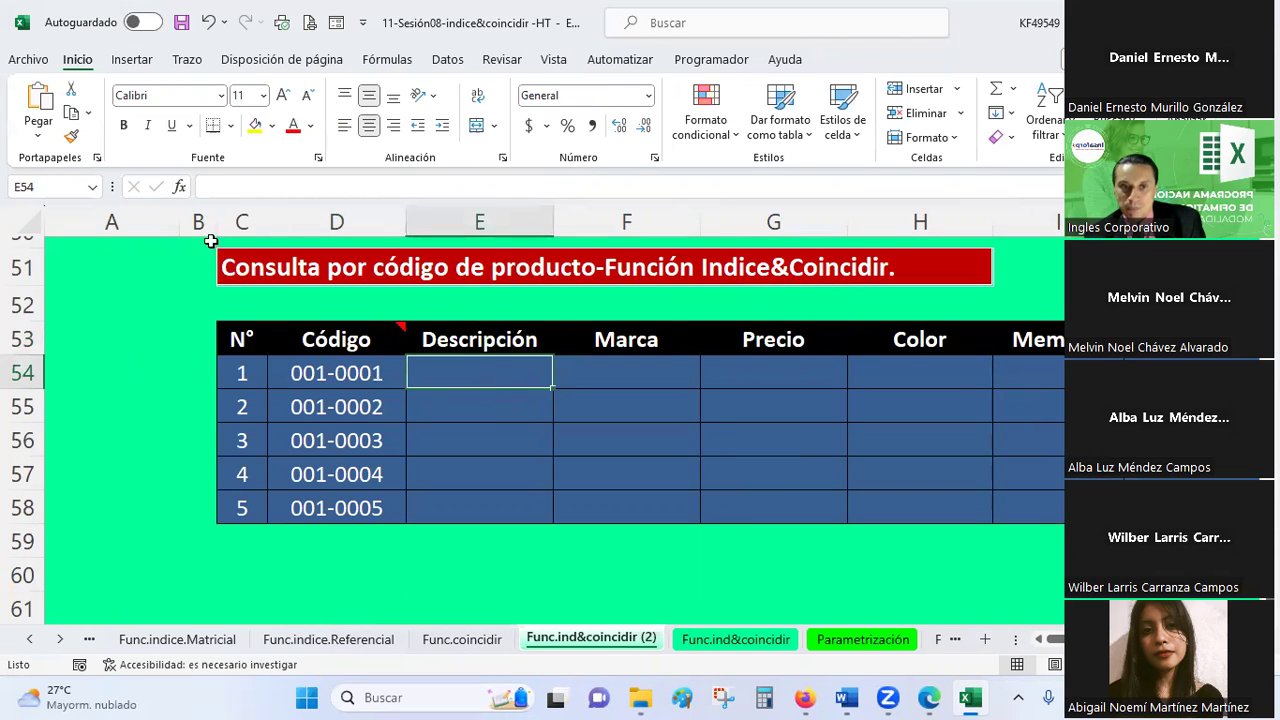
- Insert INDICE into E54 using the matriz;núm_fila;núm_columna form
left_click(179, 187)
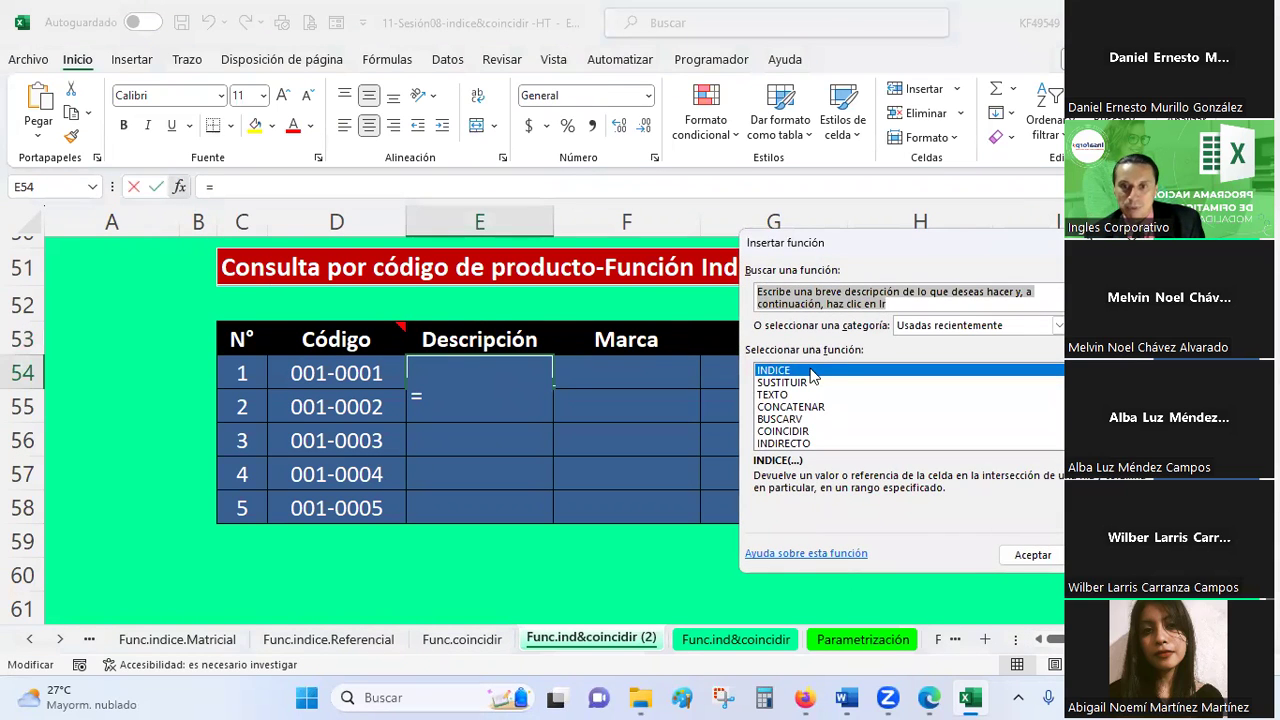
double_click(808, 371)
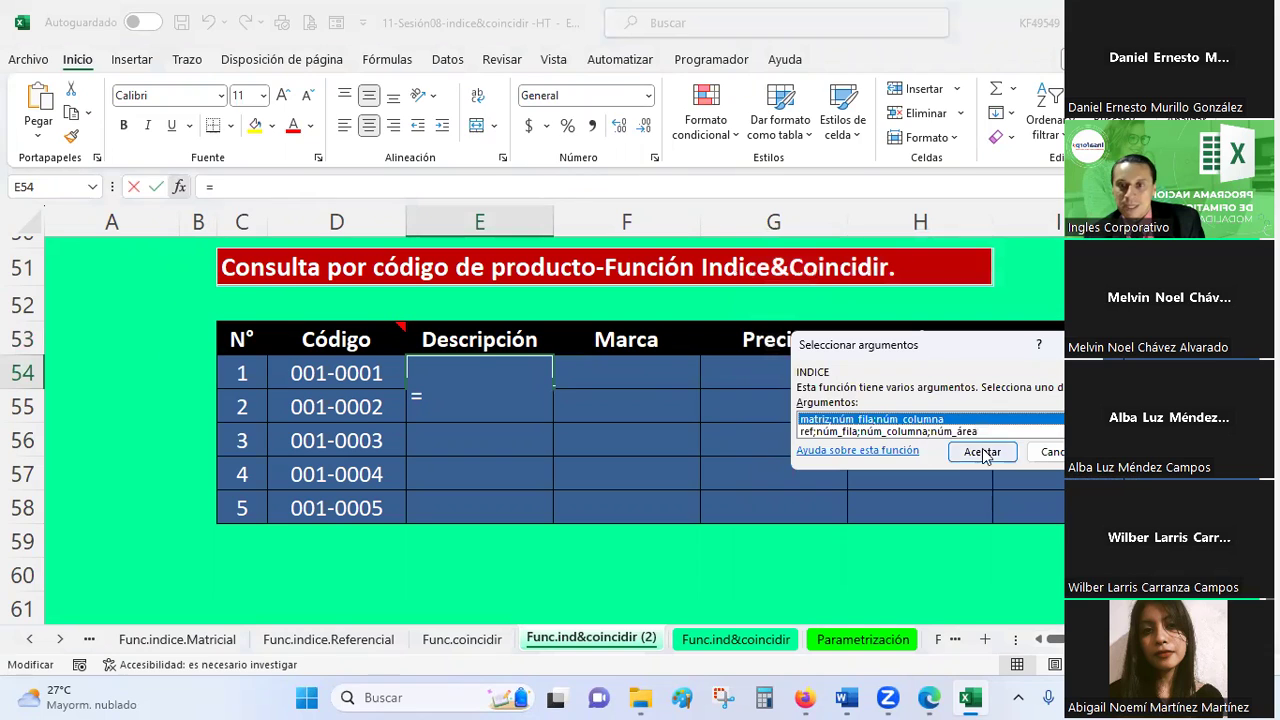
left_click(982, 452)
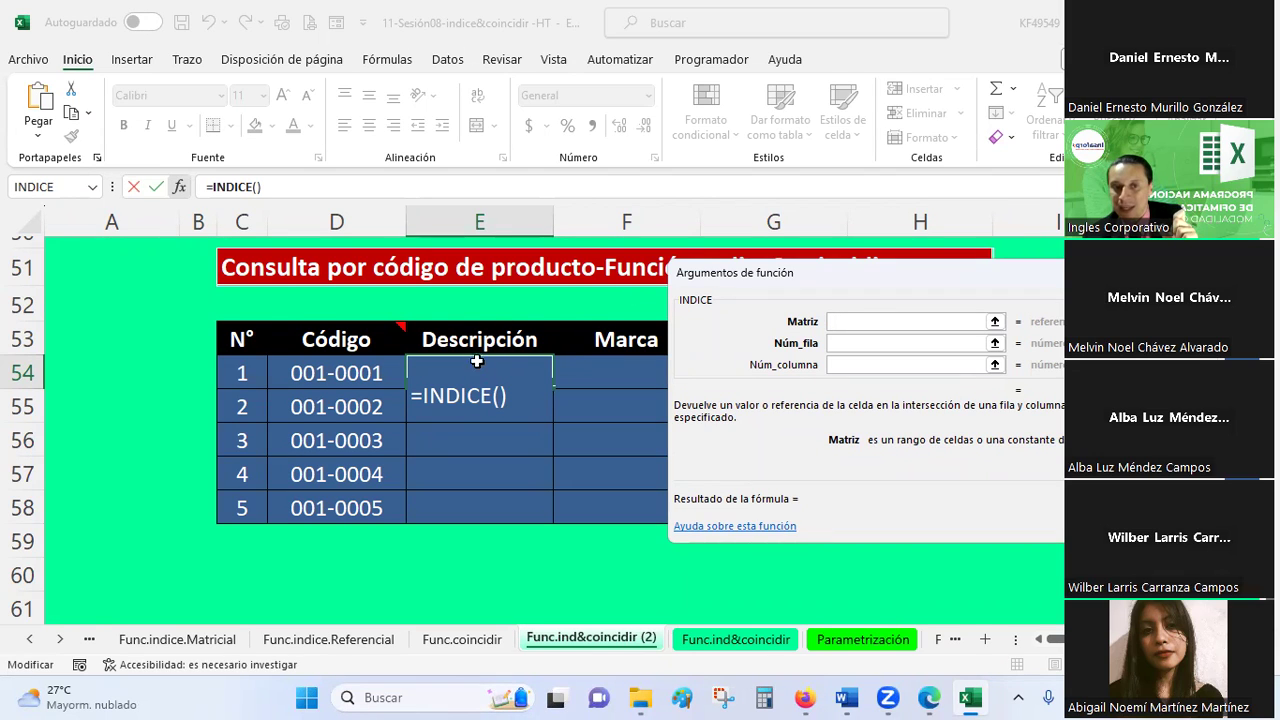
- Set INDICE's Matriz to the absolute product-description range Parametrización!$E$6:$E$15
left_click(857, 645)
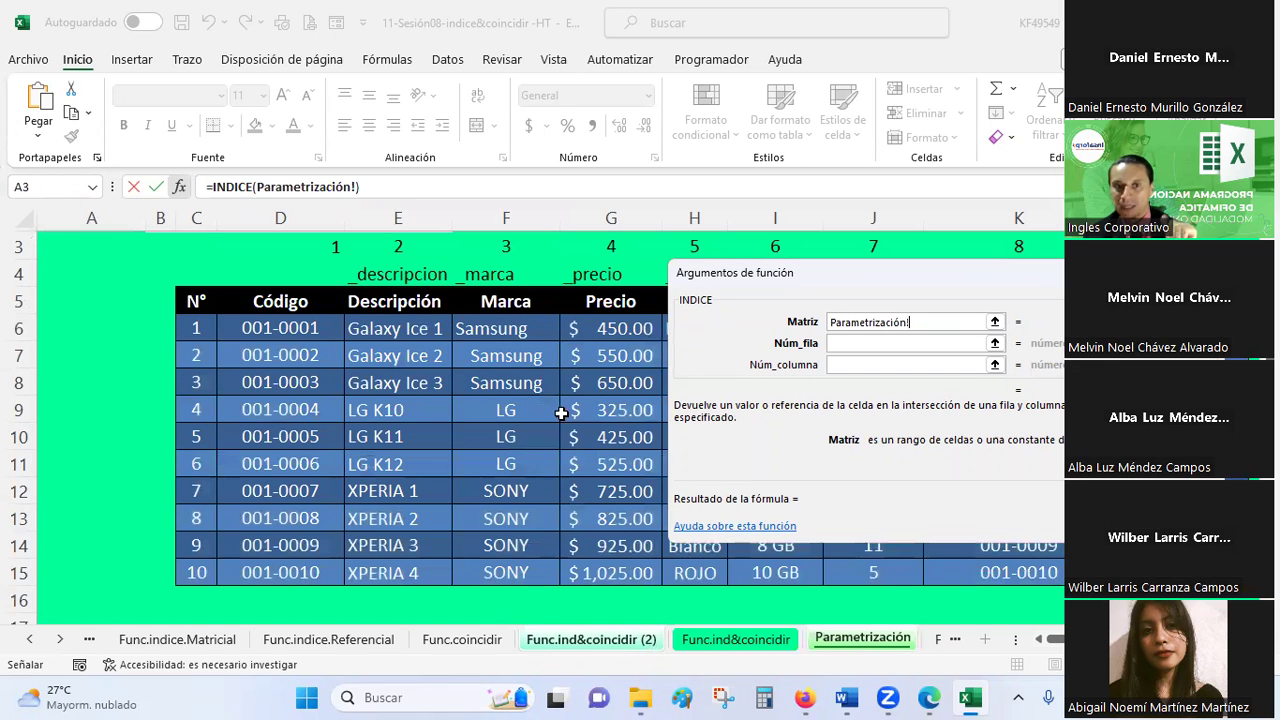
left_click_drag(392, 314, 397, 569)
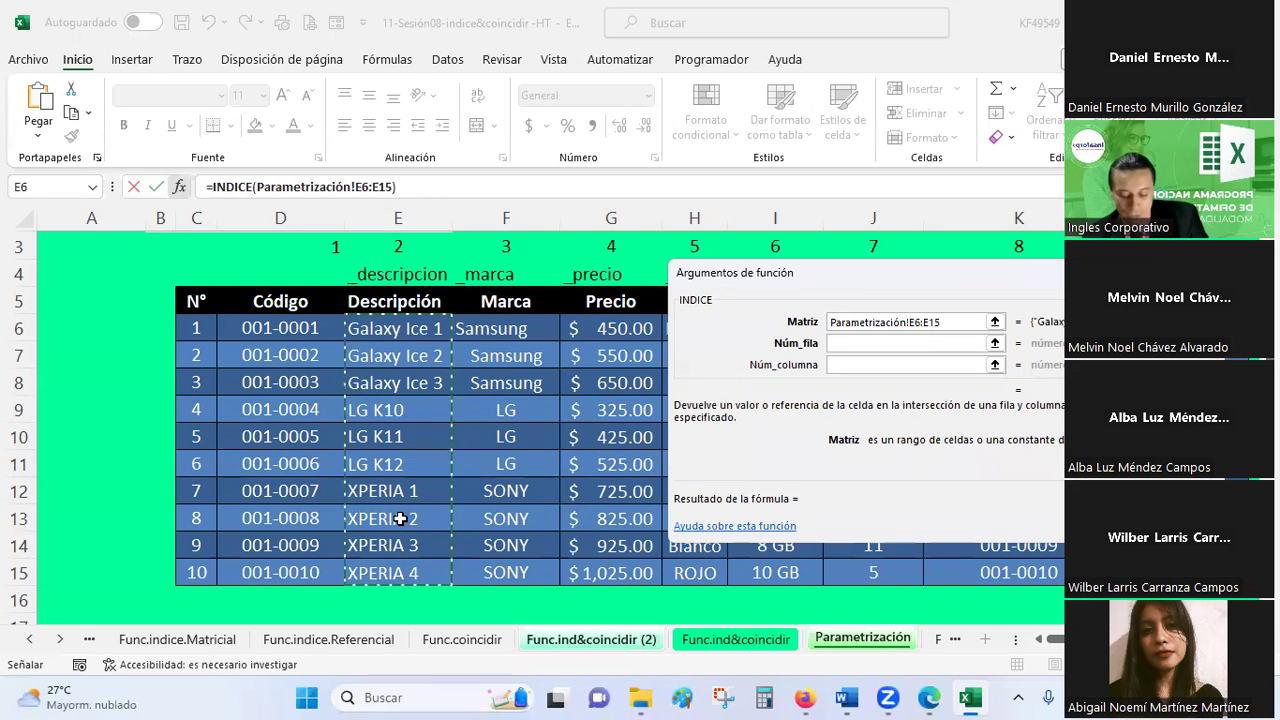
key("F4")
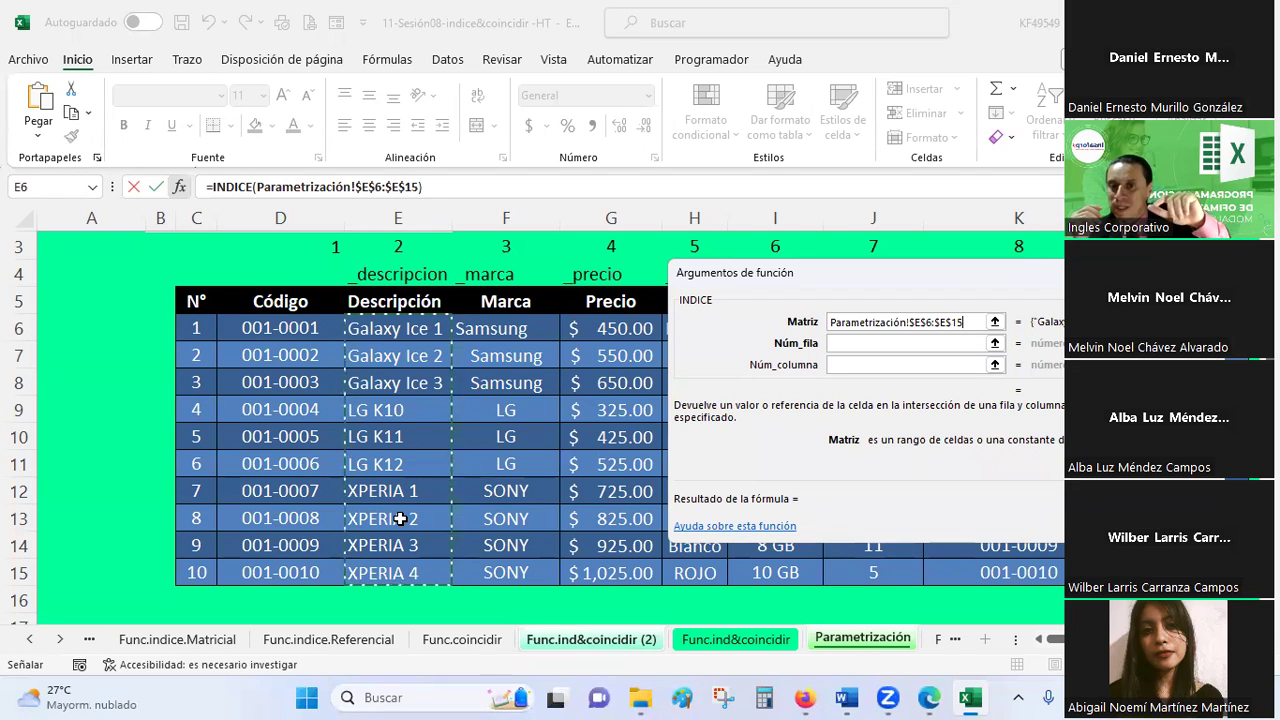
- Extend INDICE's Matriz range end row so it reads Parametrización!$E$6:$E$1000
key("BackSpace")
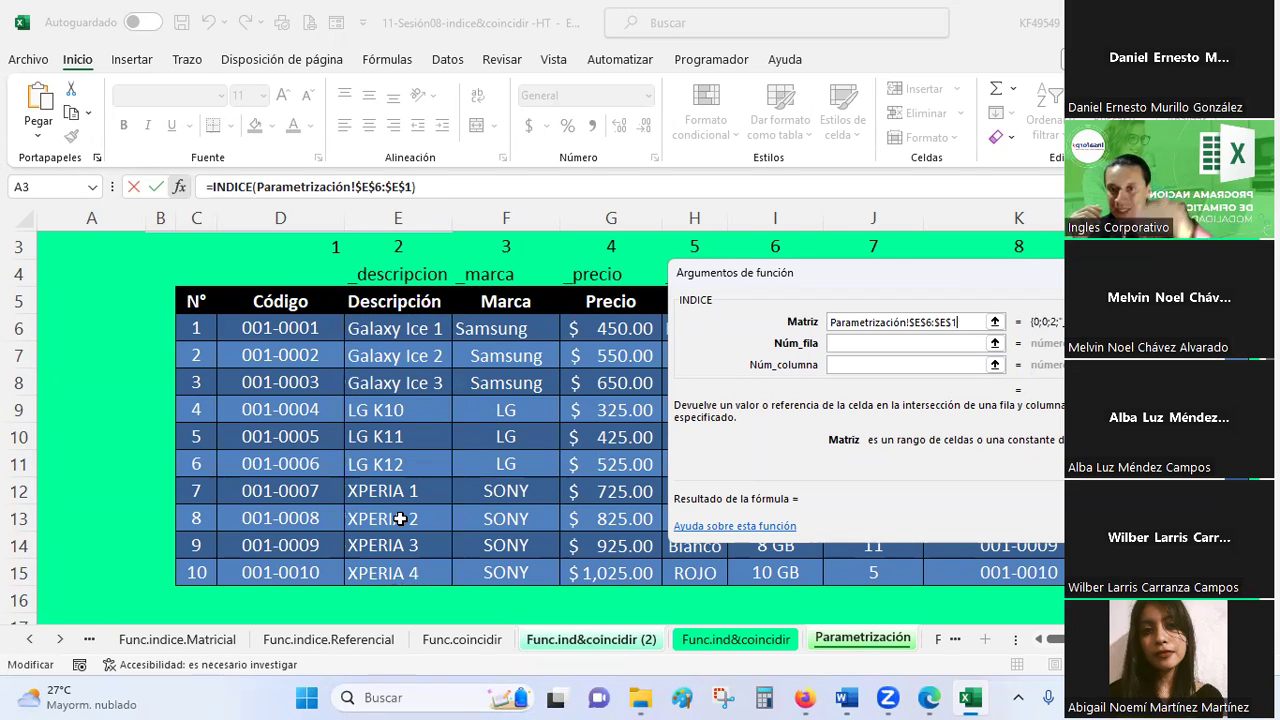
type("000")
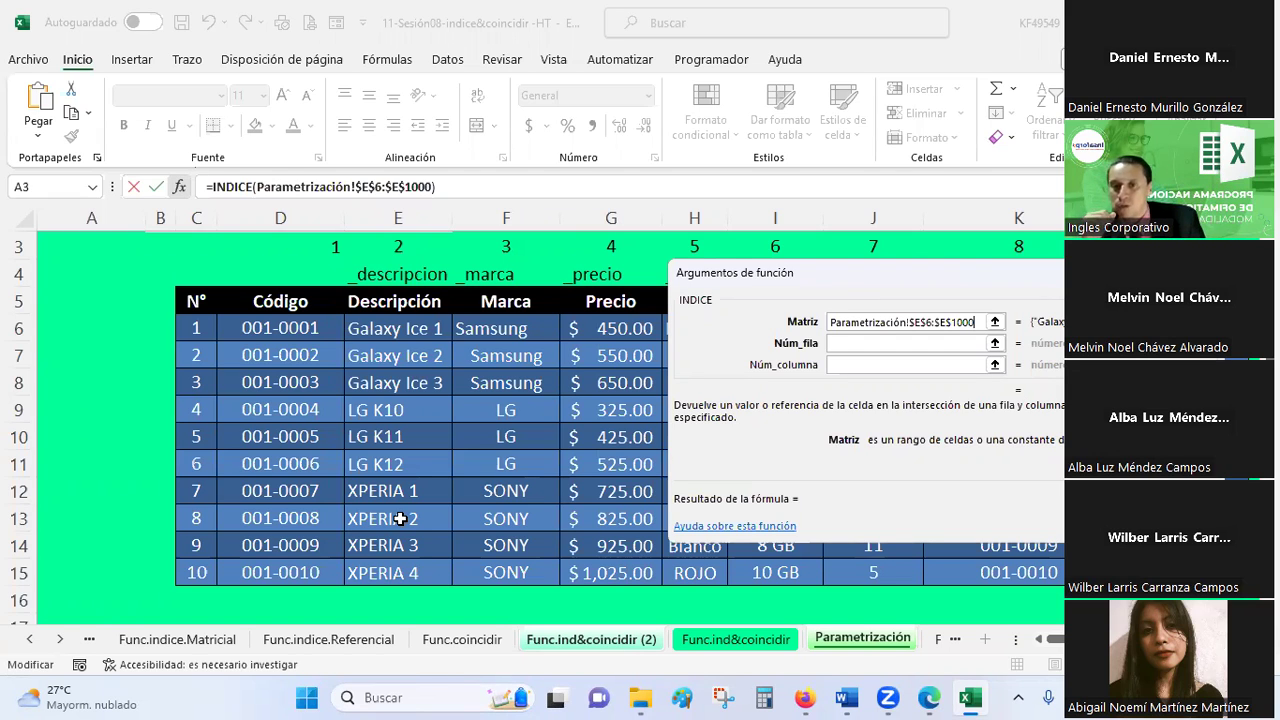
left_click(978, 320)
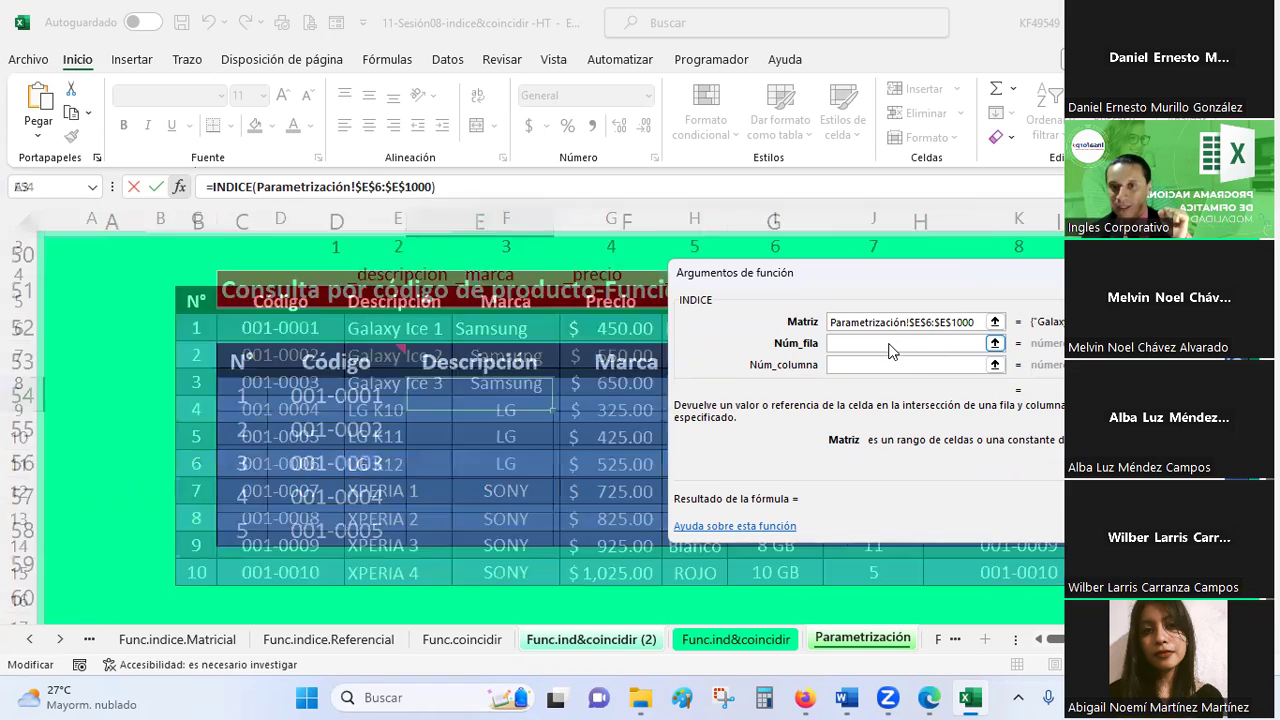
left_click(890, 343)
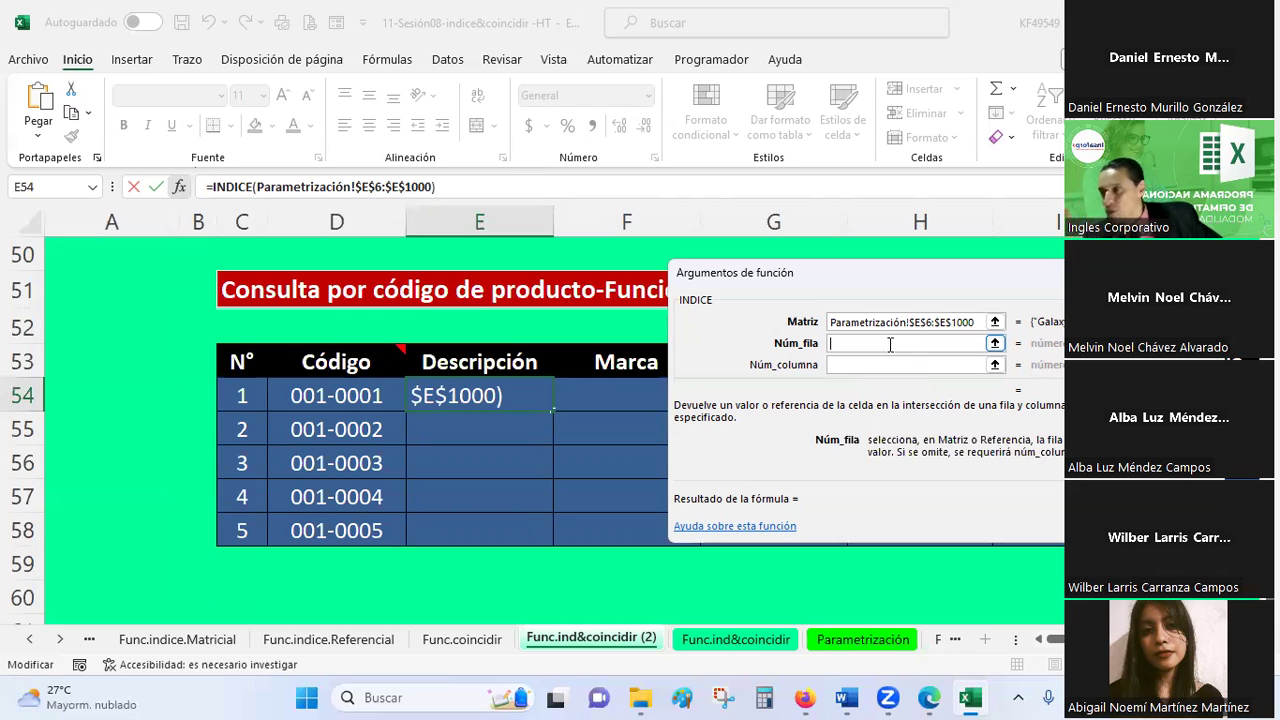
- Begin Núm_fila with coincidir($D54; using the product code in D54 as lookup value
left_click(942, 364)
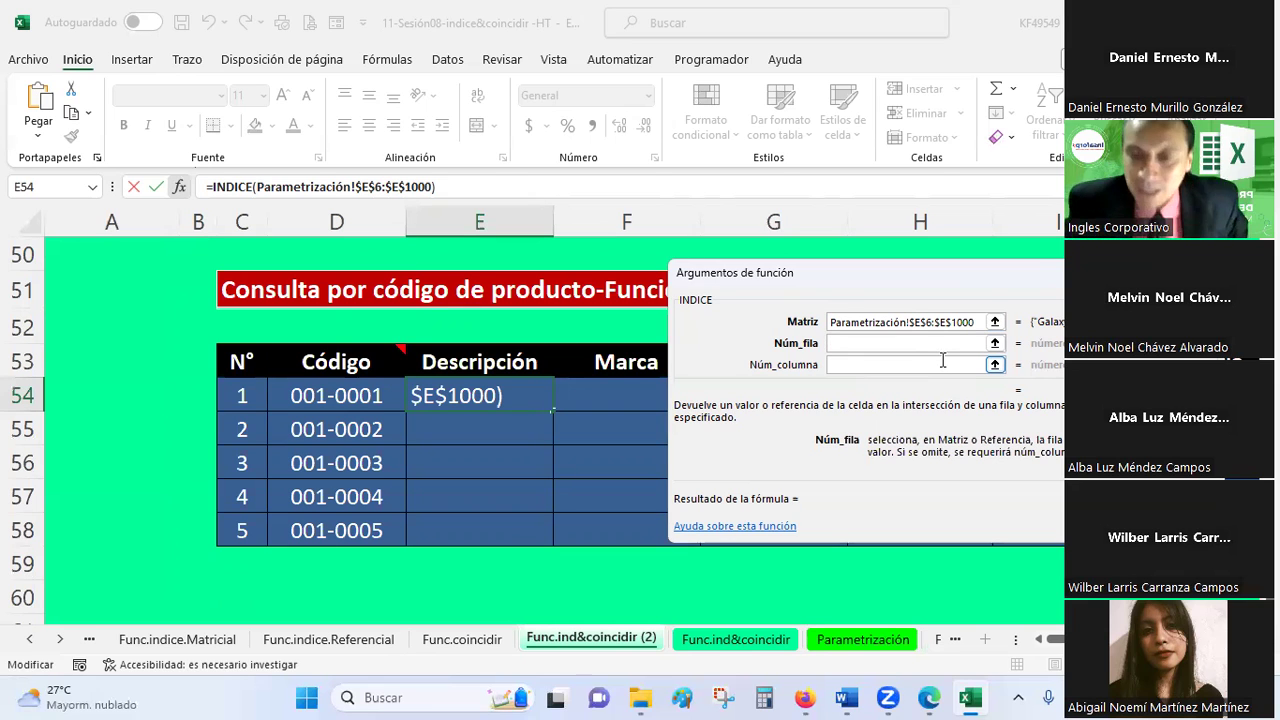
type("coincidir")
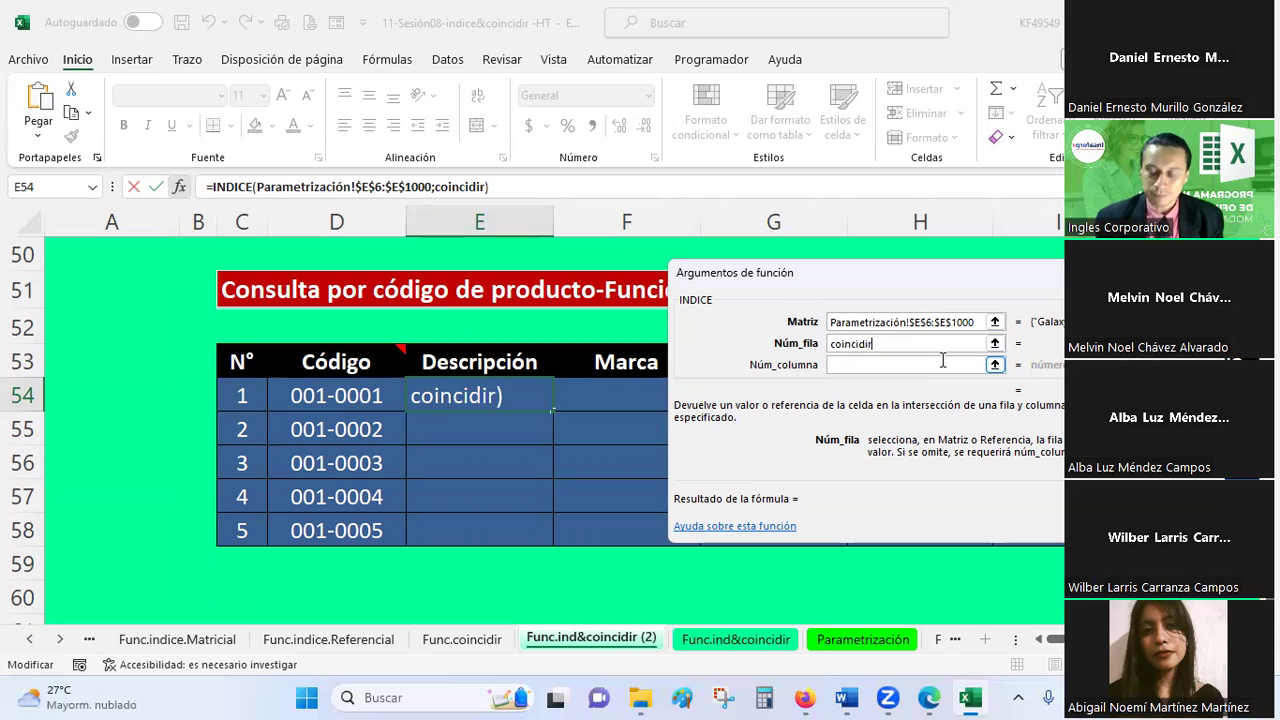
type("(")
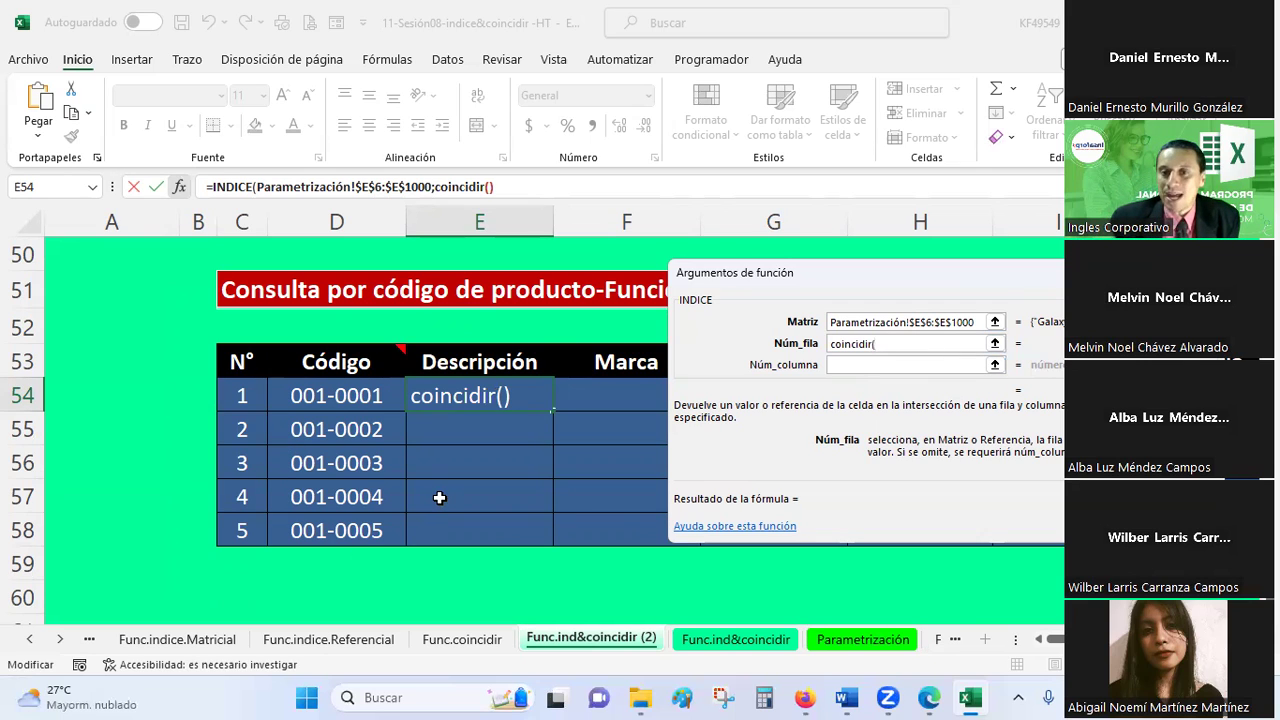
left_click(368, 398)
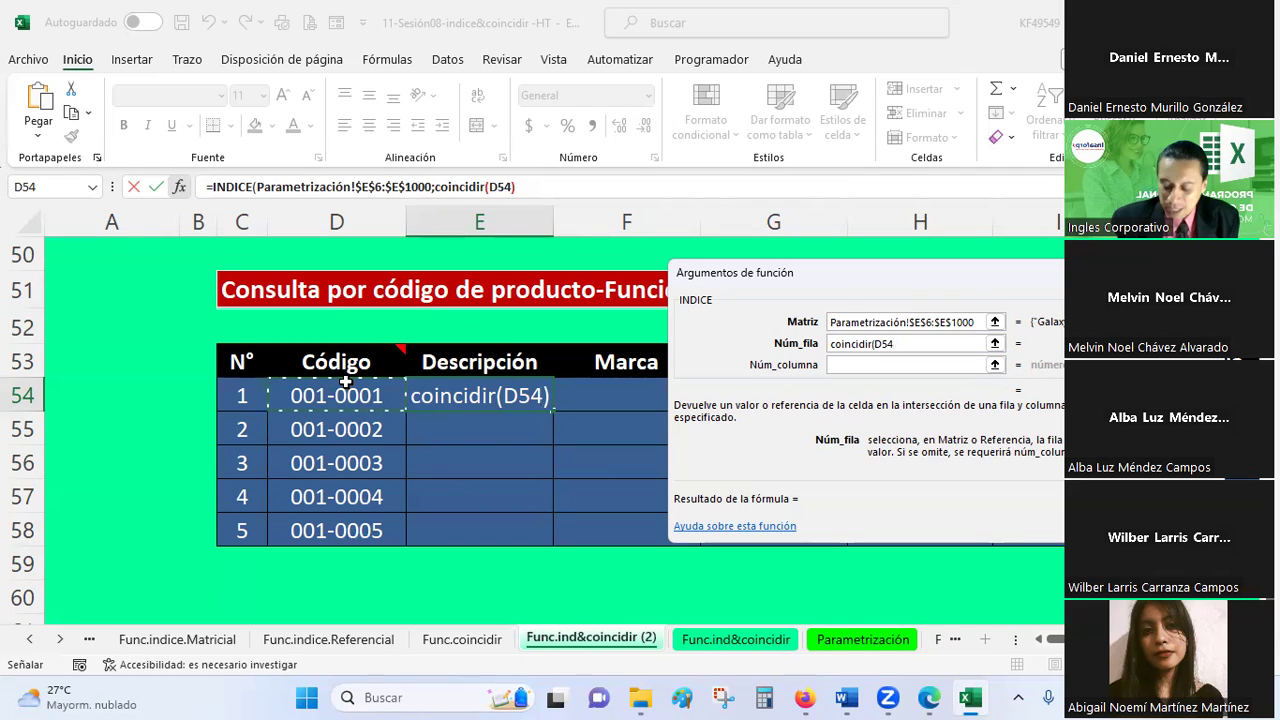
type(";")
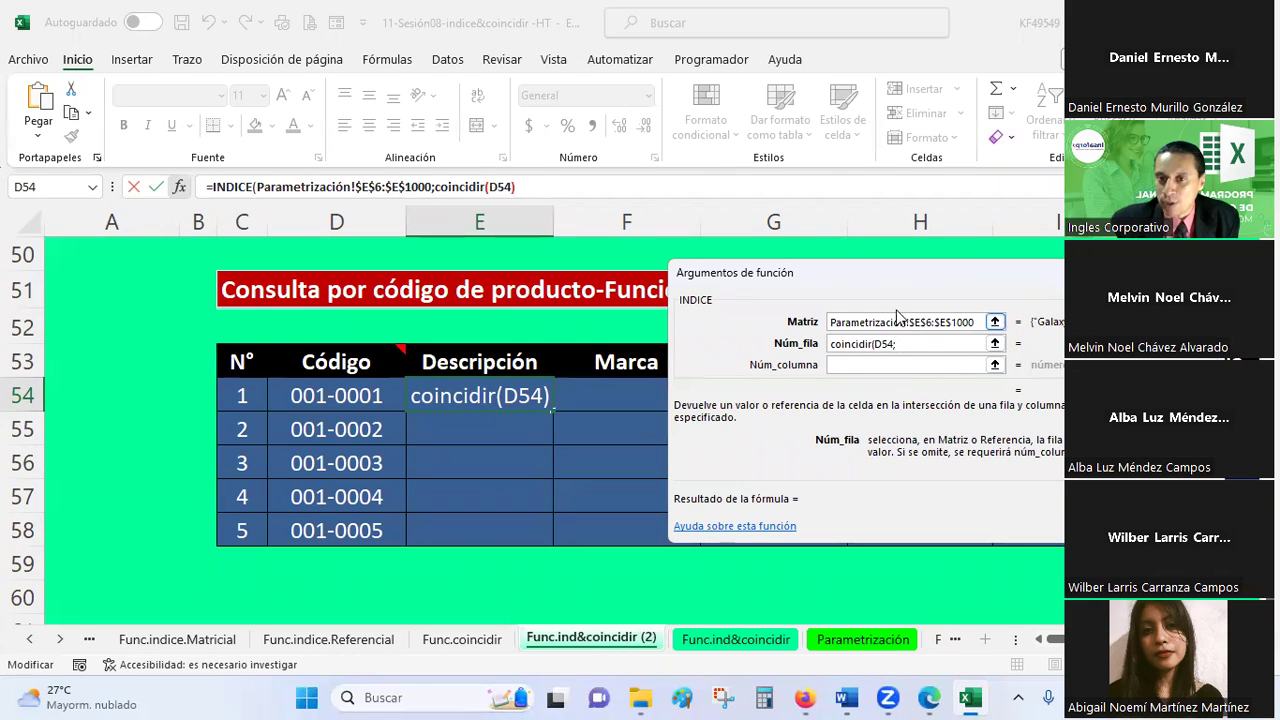
left_click(926, 324)
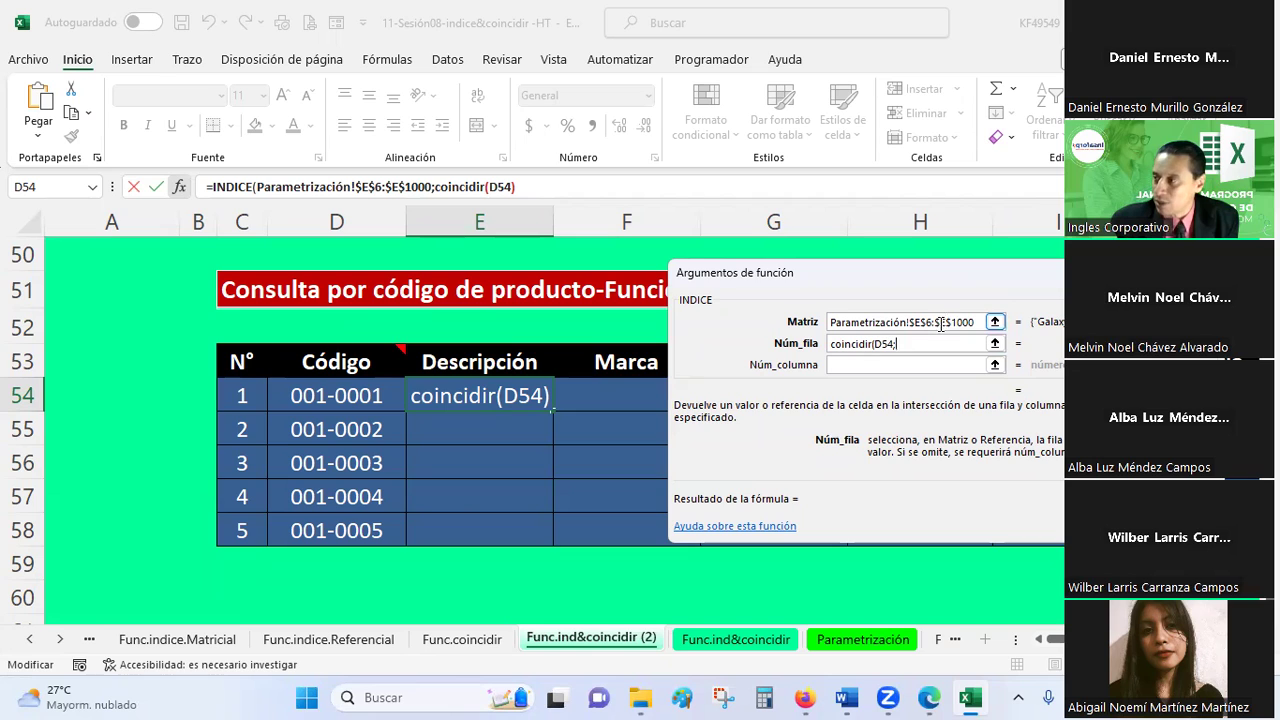
left_click(870, 343)
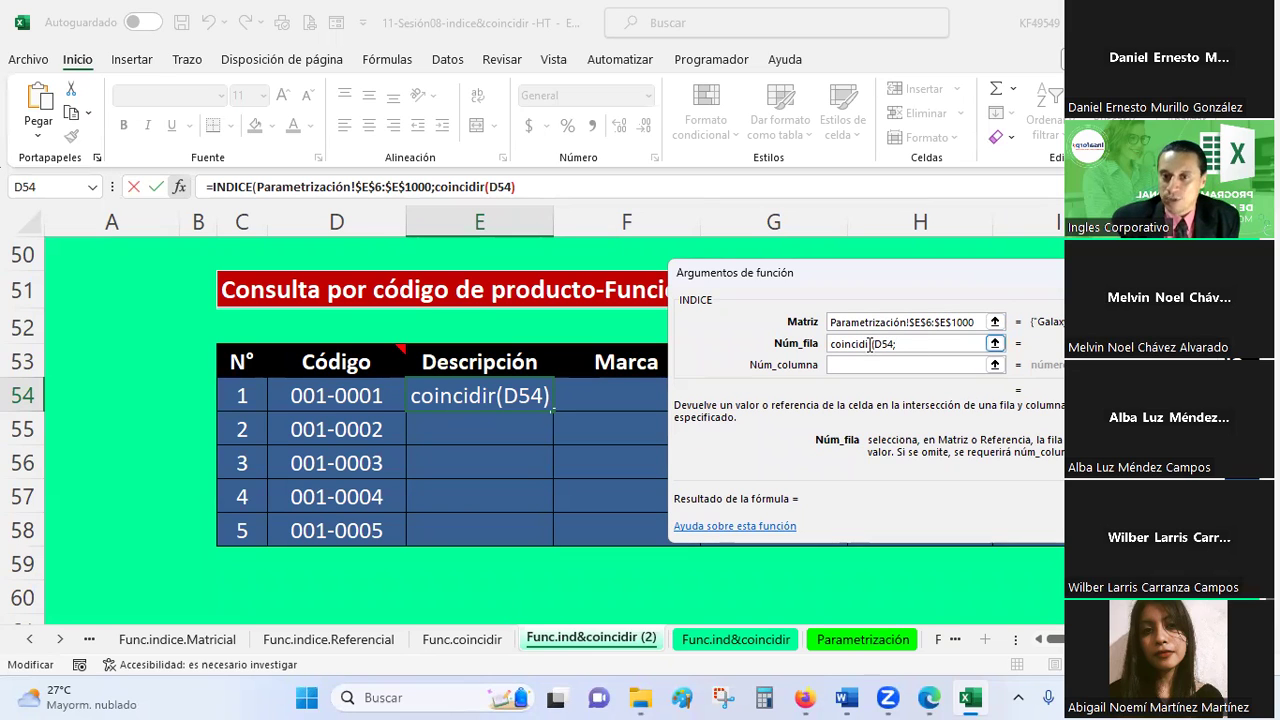
left_click(884, 365)
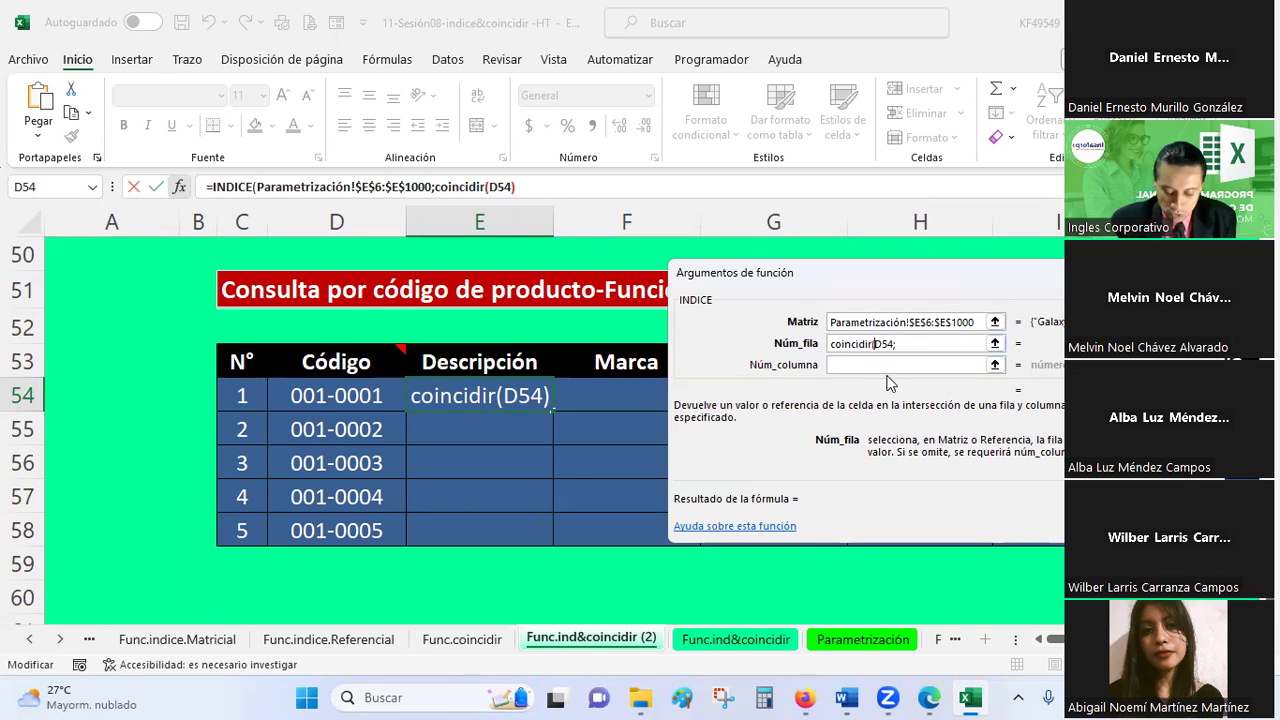
type("$")
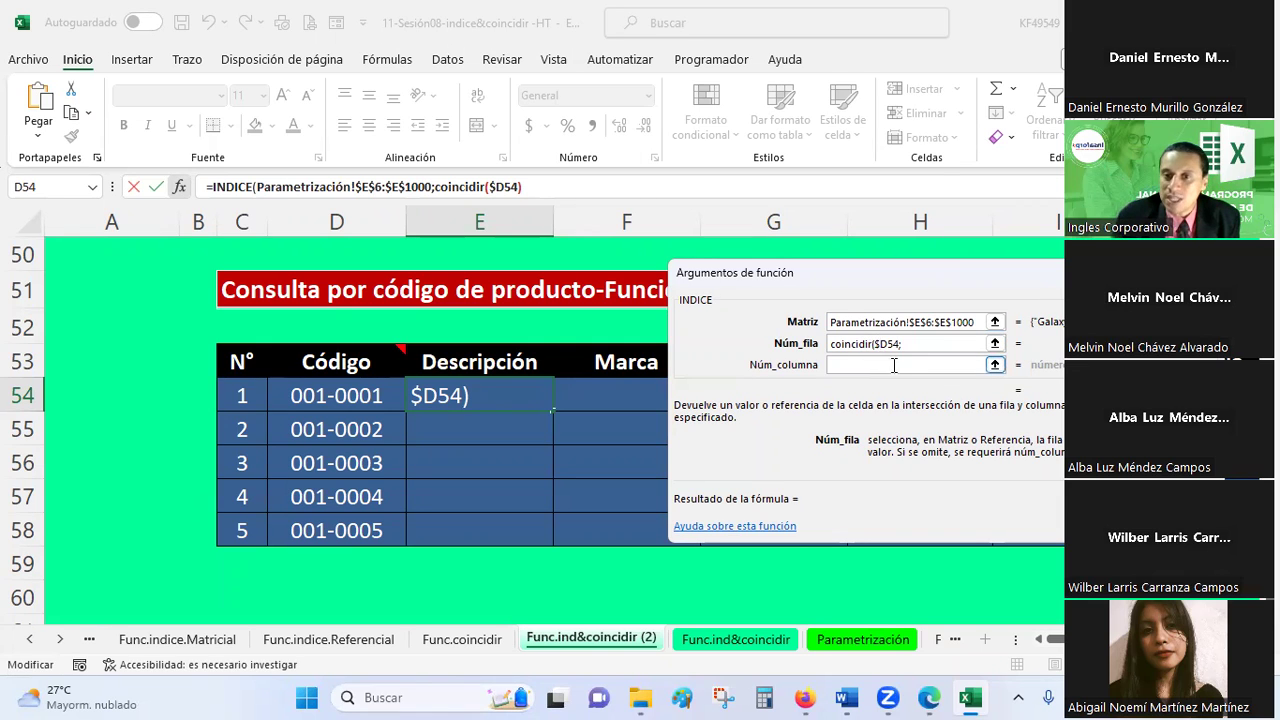
left_click(895, 345)
key("Left")
key("Left")
key("Left")
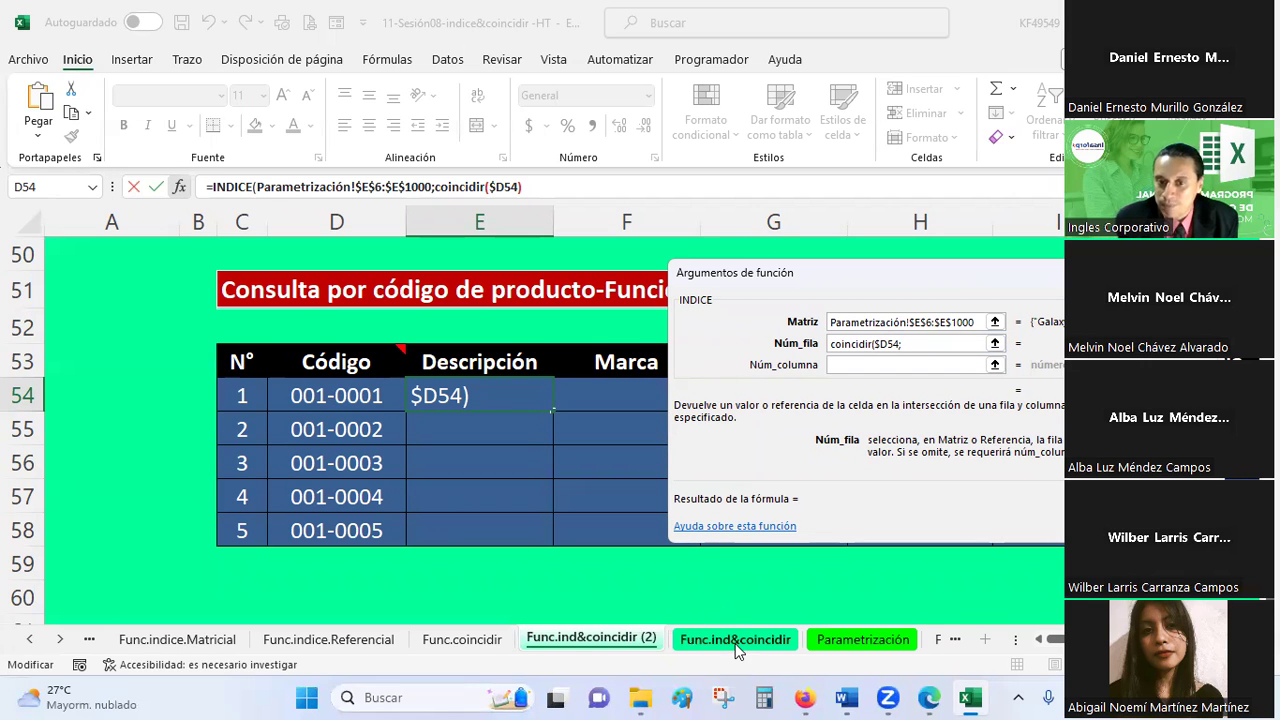
- Finish COINCIDIR with range Parametrización!$D$6:$D$1000 and match type 0, then accept the INDICE formula
left_click(832, 643)
left_click_drag(270, 329, 310, 572)
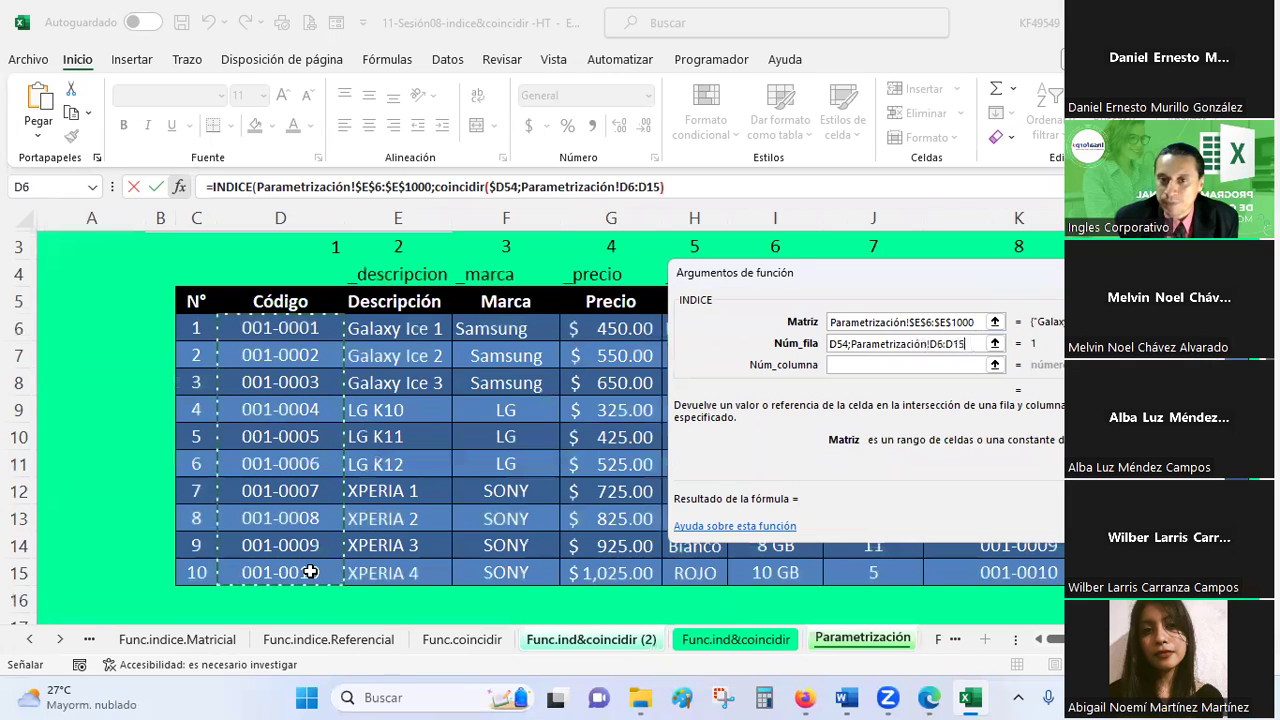
key("F4")
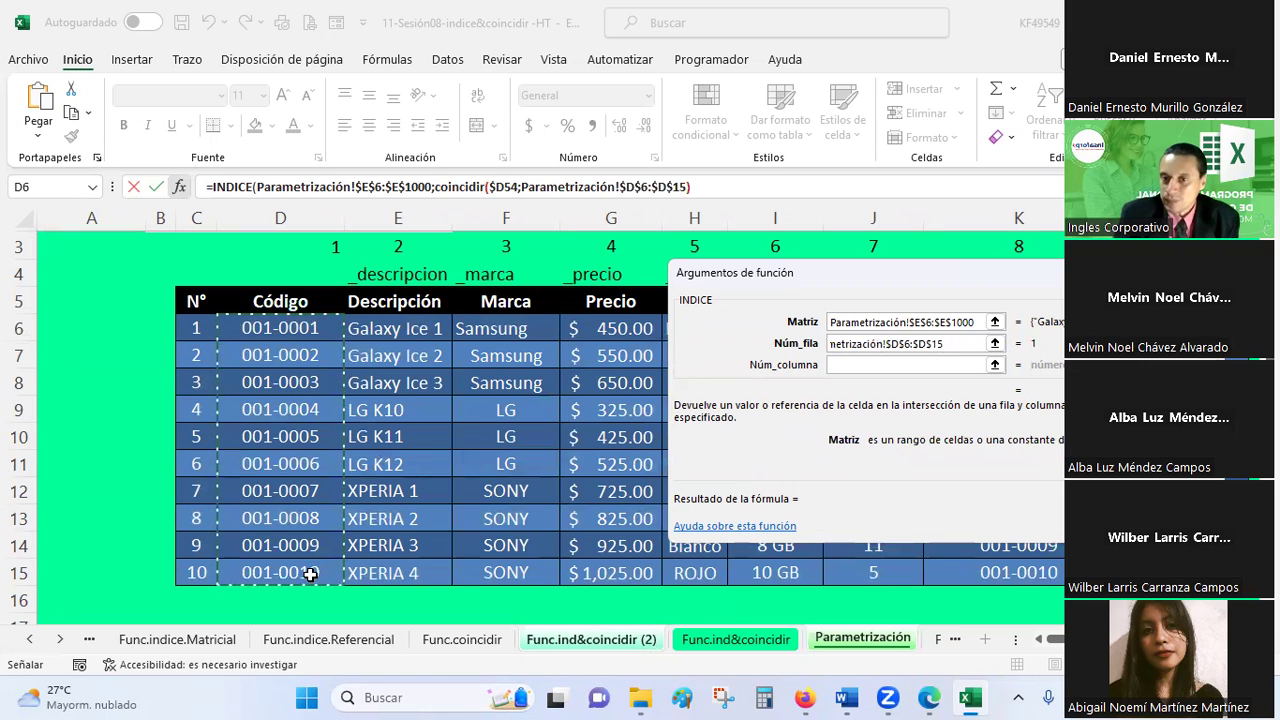
left_click(928, 364)
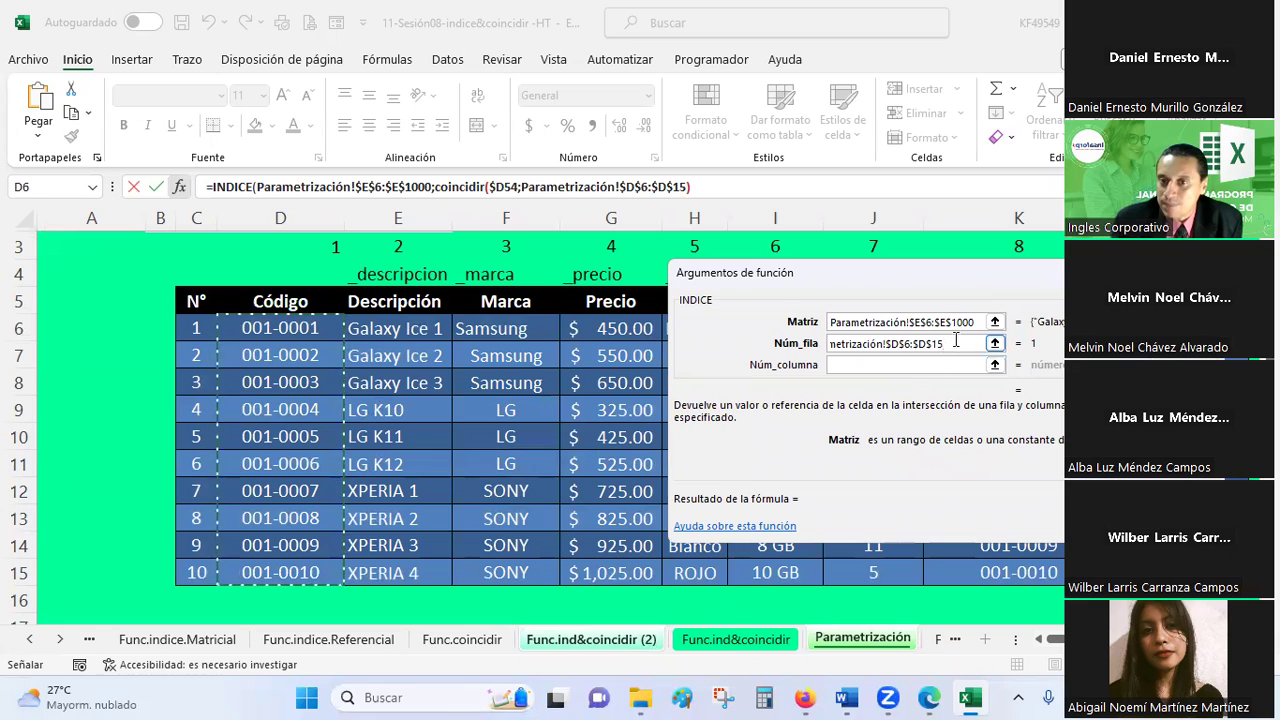
left_click(940, 343)
left_click(946, 345)
type("000)")
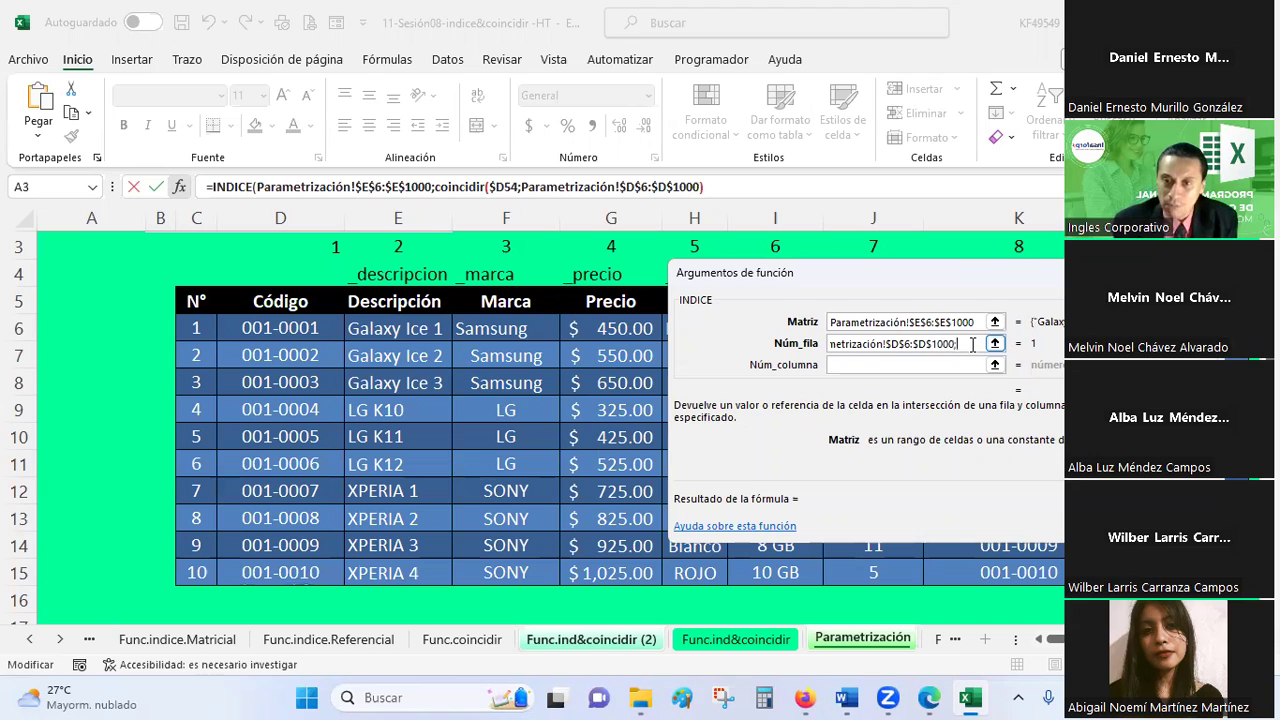
type(";0")
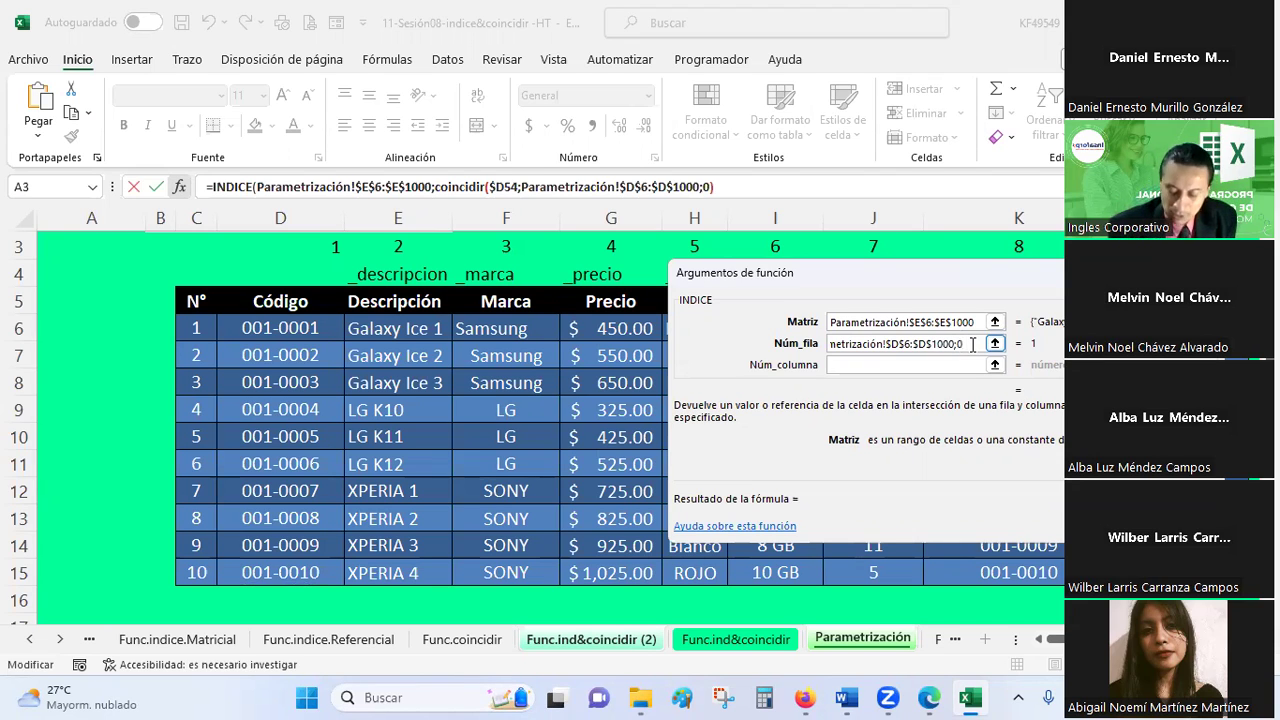
type(")")
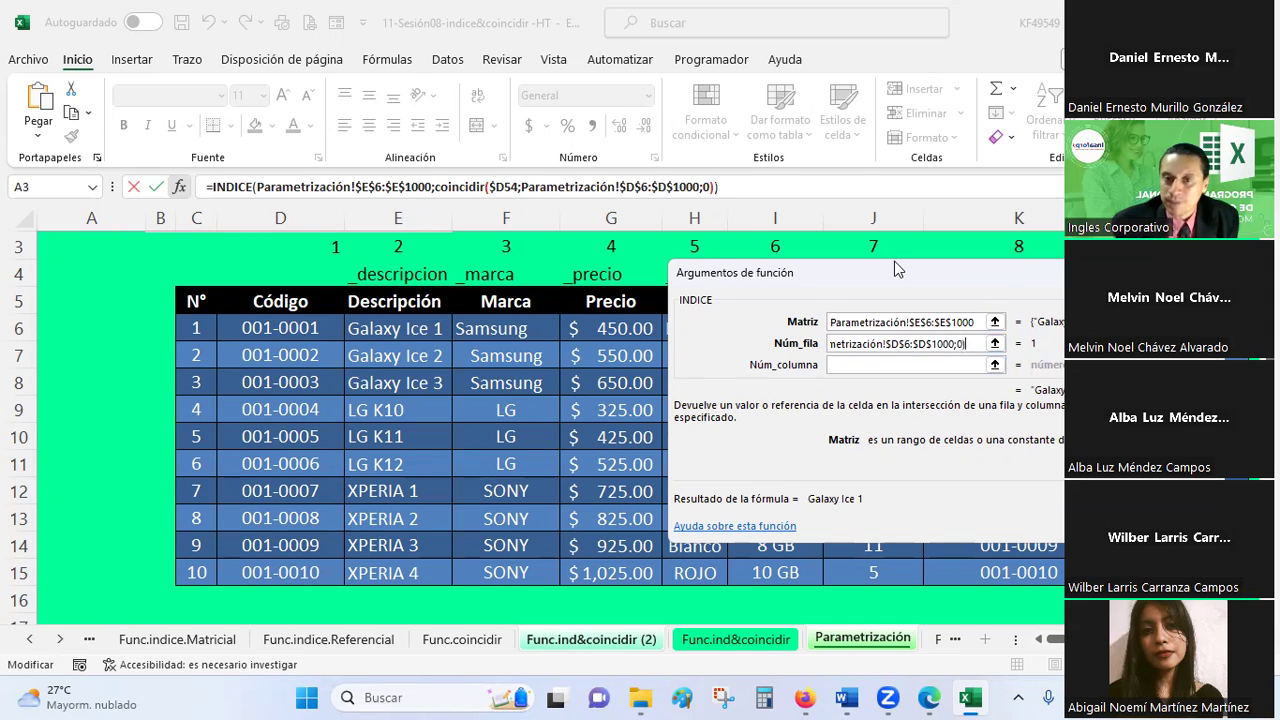
left_click_drag(894, 261, 542, 177)
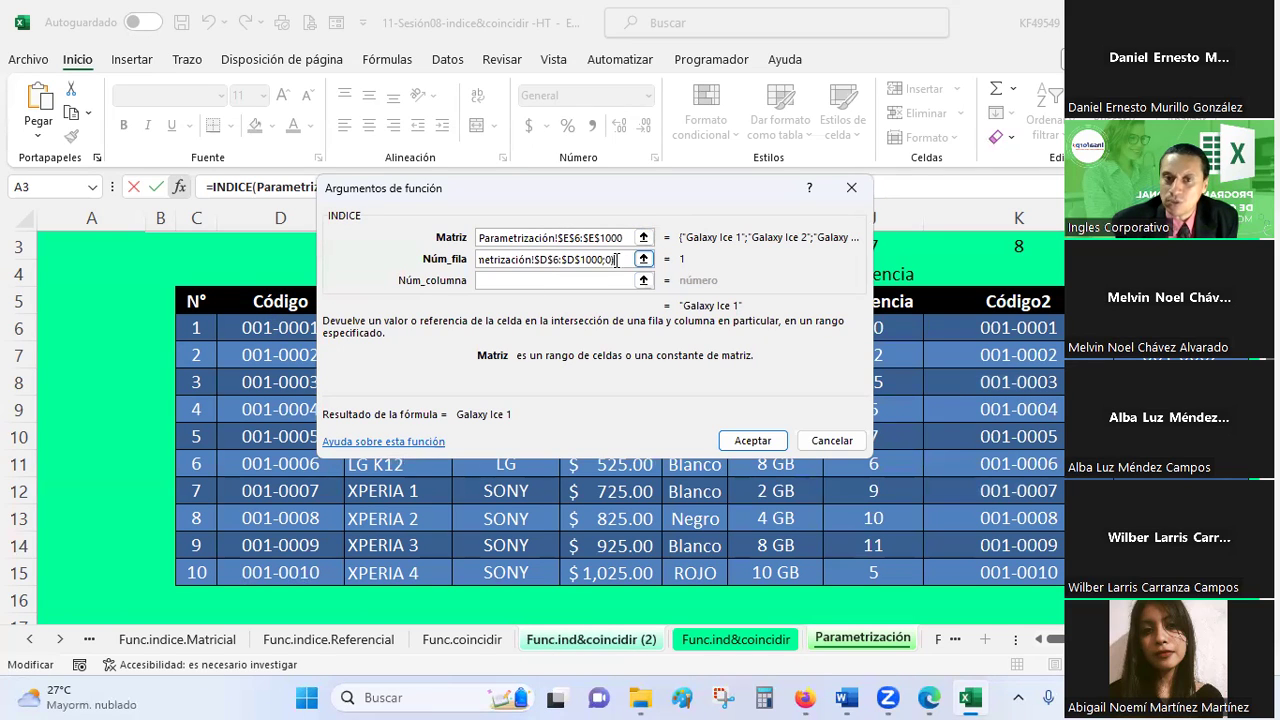
left_click_drag(615, 260, 425, 237)
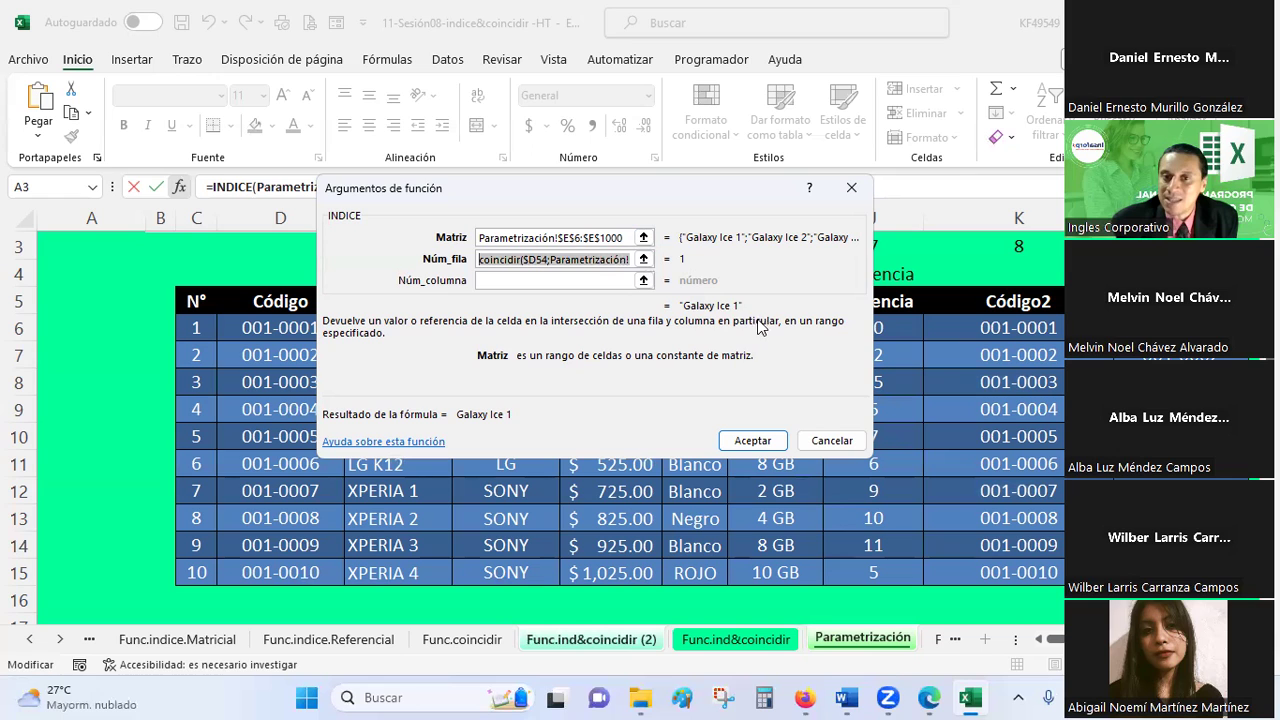
left_click(748, 445)
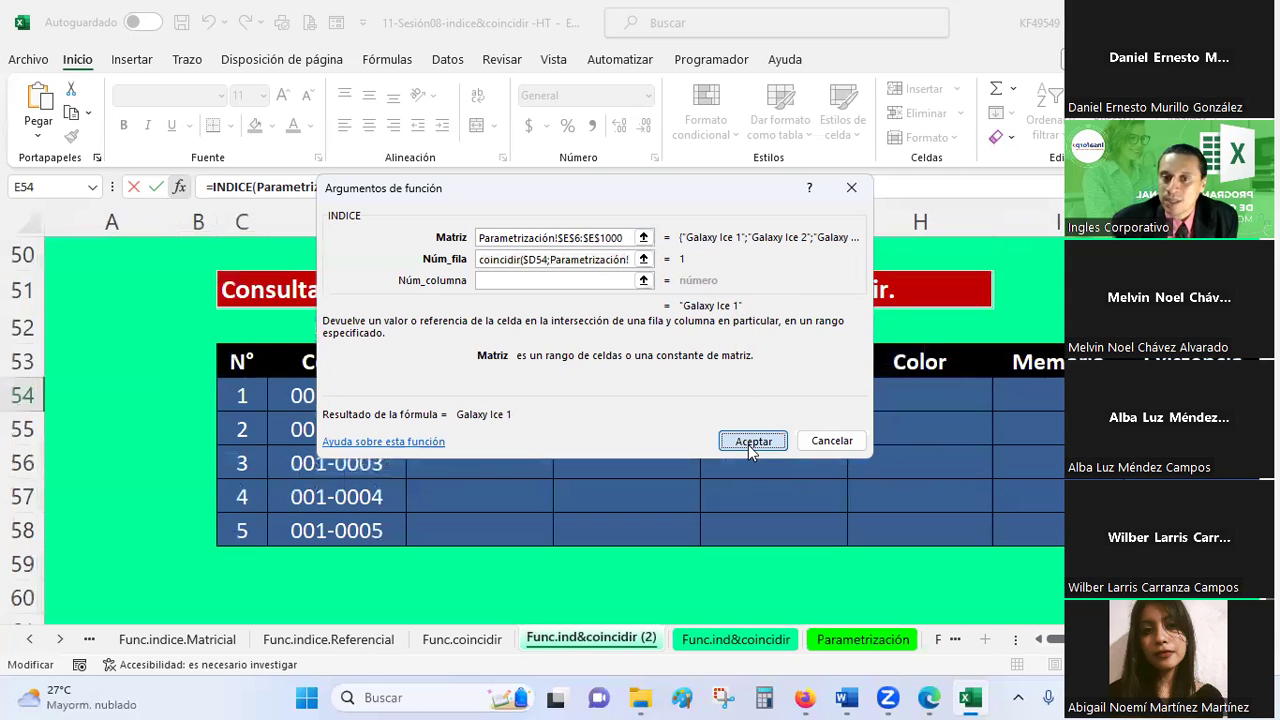
left_click(477, 462)
left_click(474, 401)
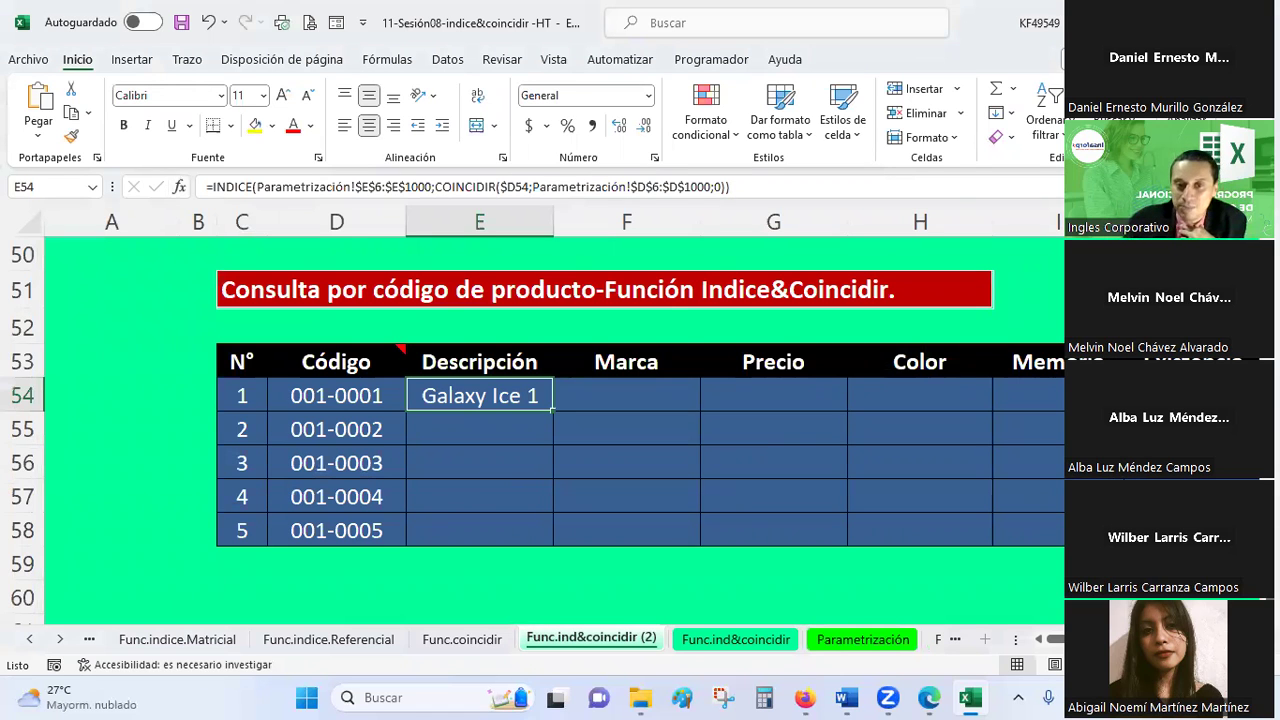
scroll(551, 418, "up", 2)
scroll(551, 411, "down", 1)
scroll(551, 411, "up", 1)
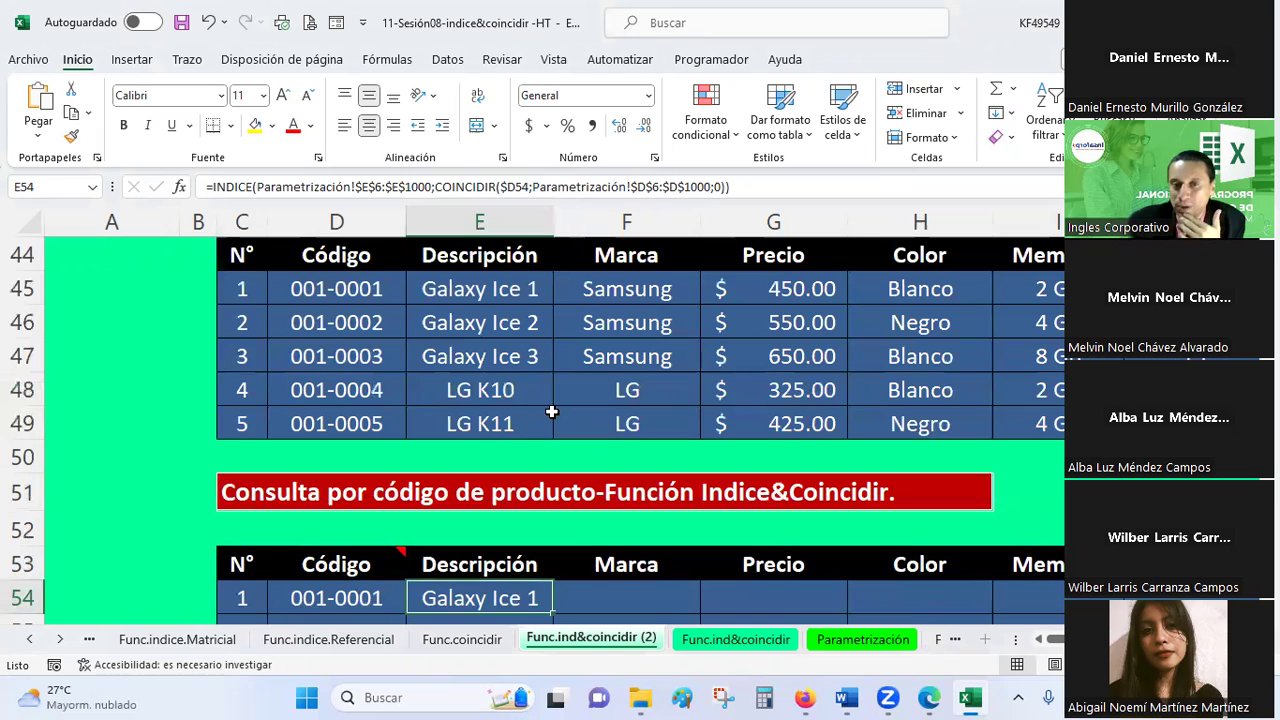
left_click(503, 290)
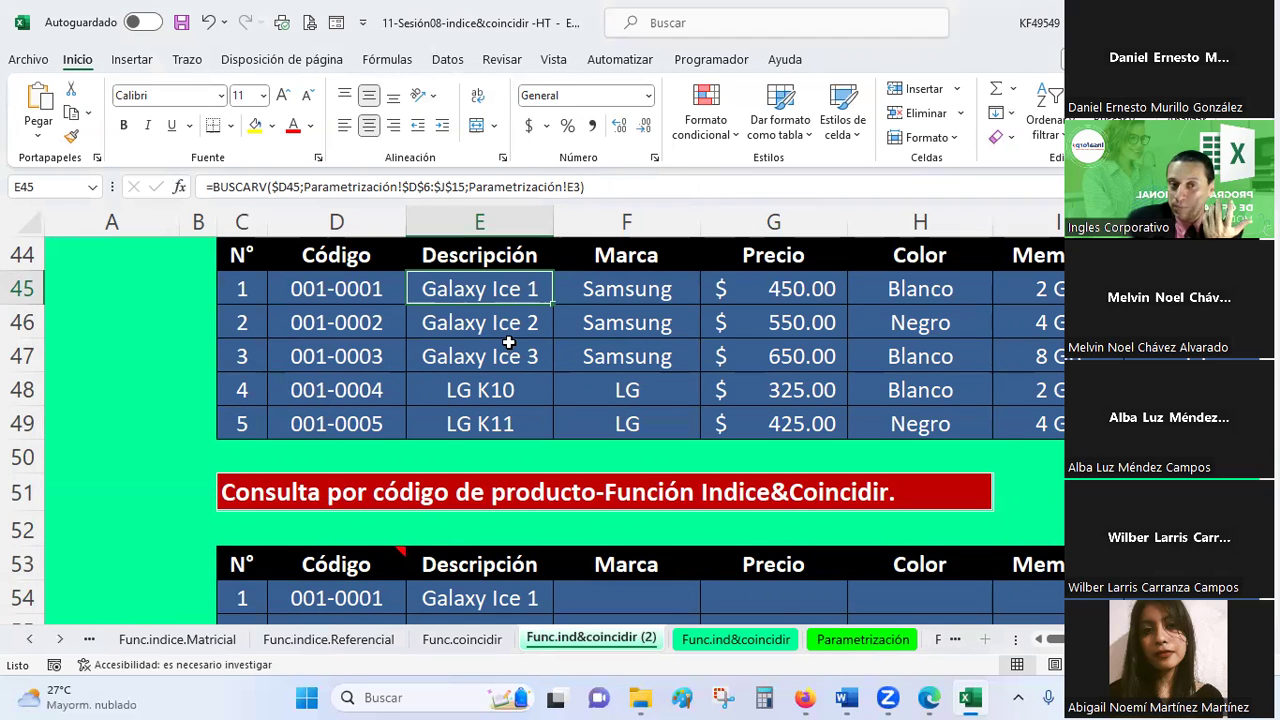
scroll(510, 342, "down", 1)
left_click(497, 494)
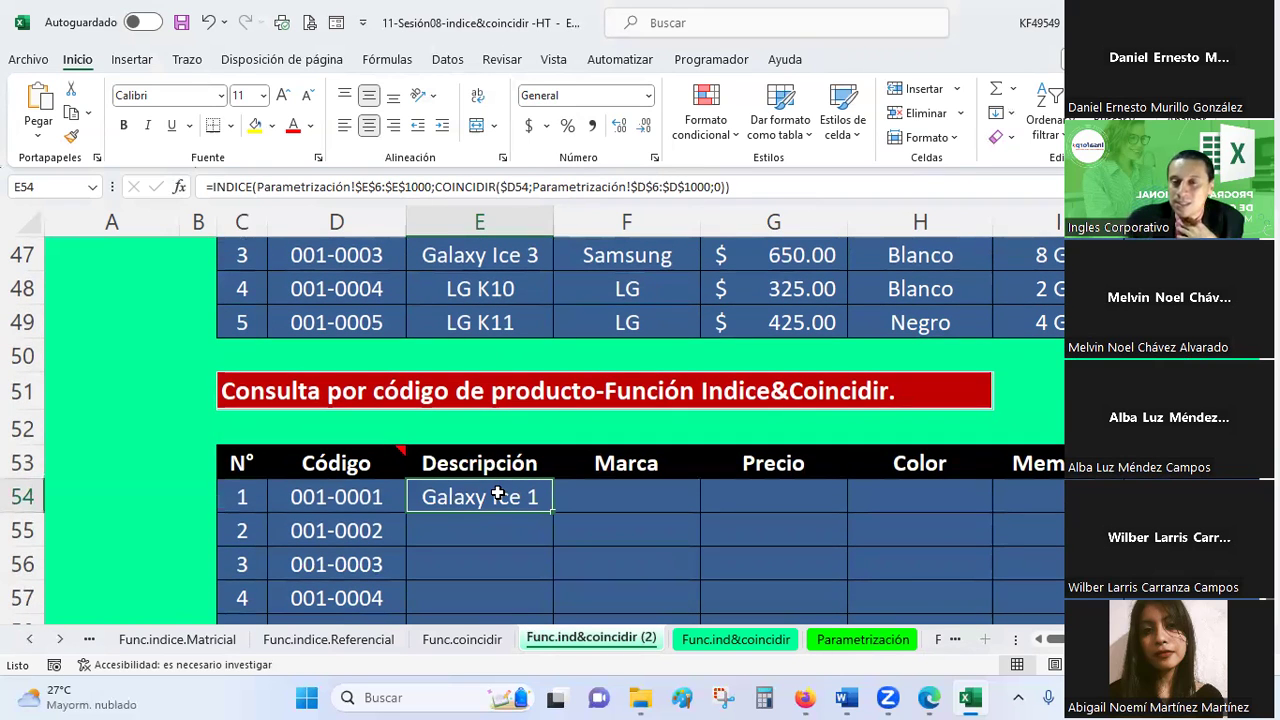
scroll(497, 494, "up", 2)
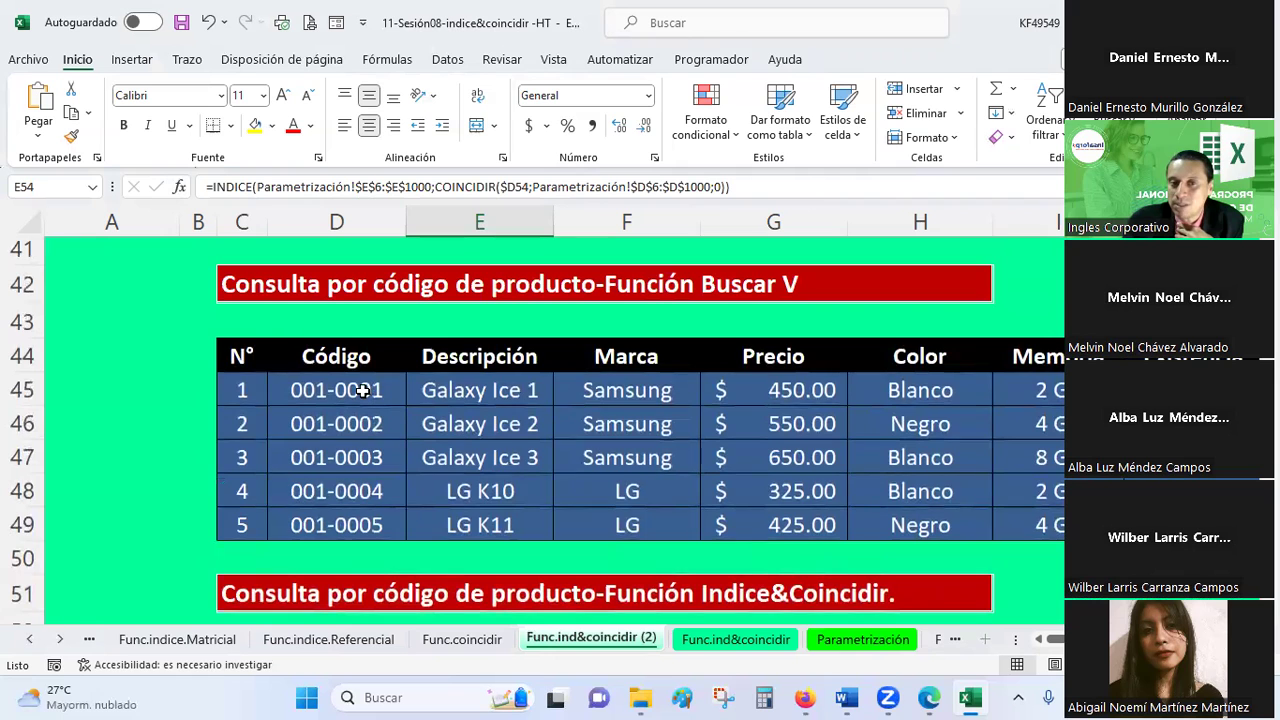
left_click(420, 391)
left_click(385, 391)
left_click(412, 391)
left_click(398, 391)
left_click(409, 391)
key("Left")
key("Right")
key("Left")
key("Right")
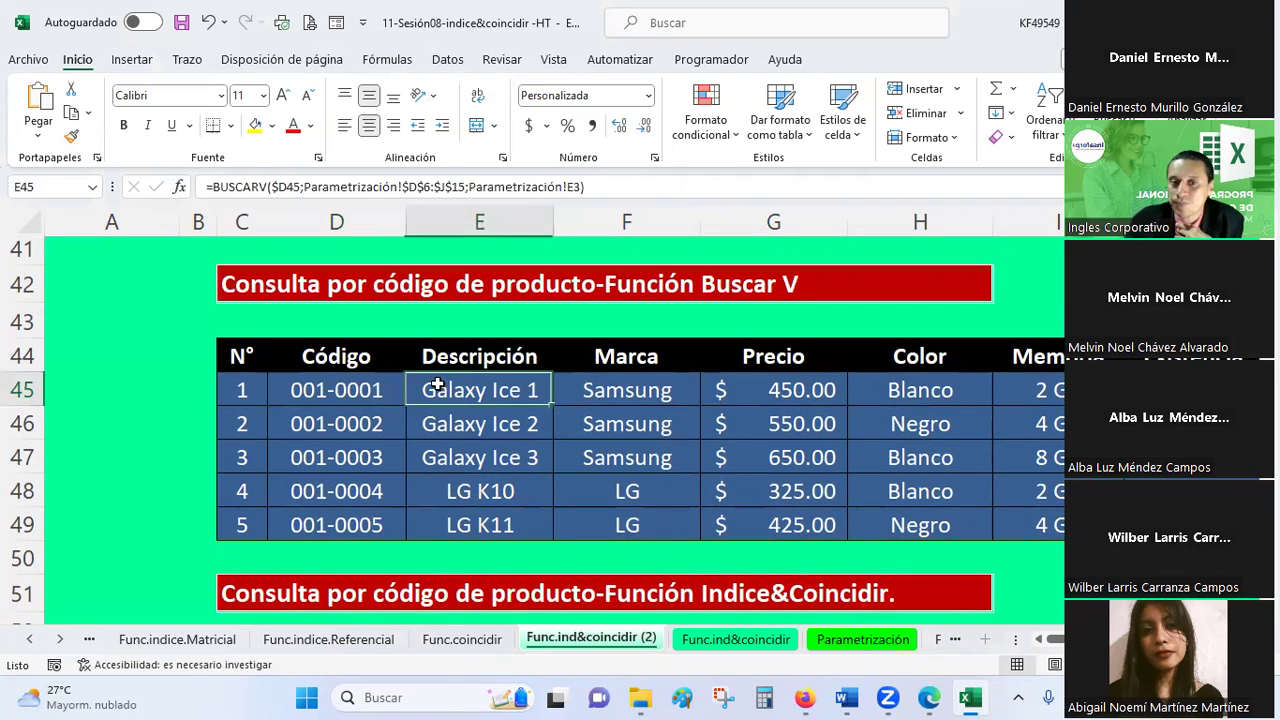
key("Left")
key("Right")
key("Left")
key("Right")
key("Left")
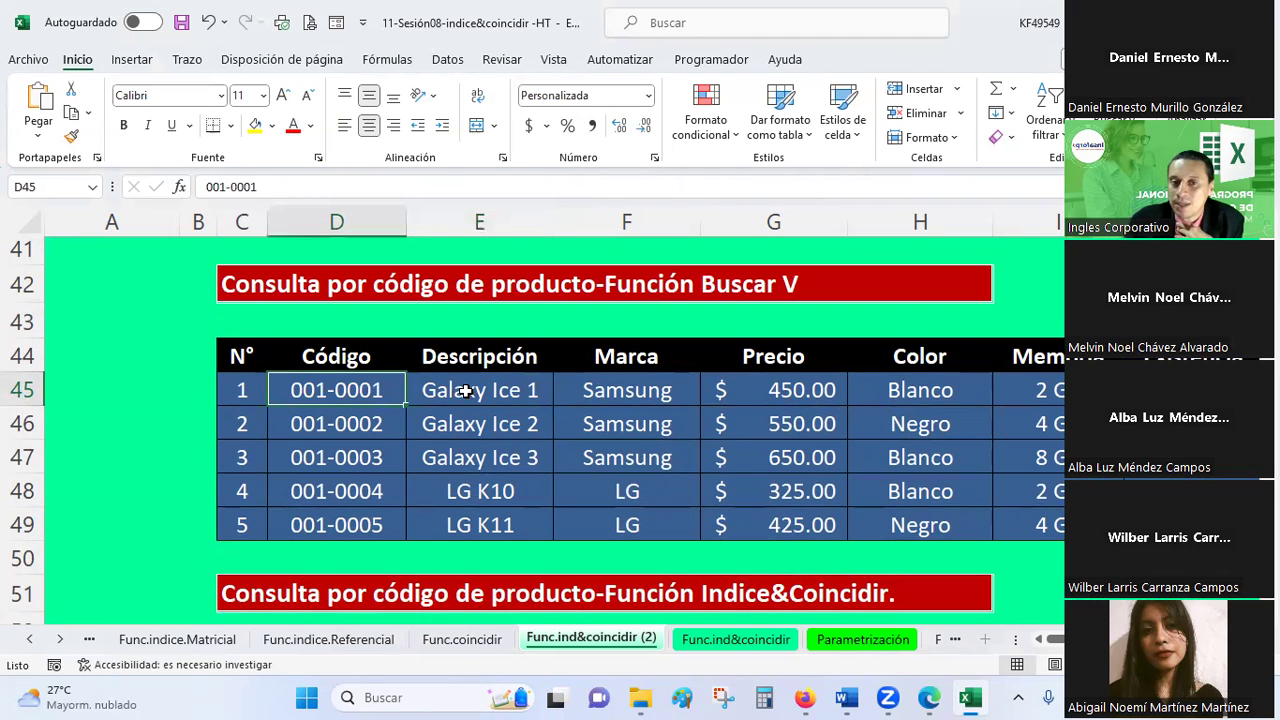
scroll(465, 391, "down", 1)
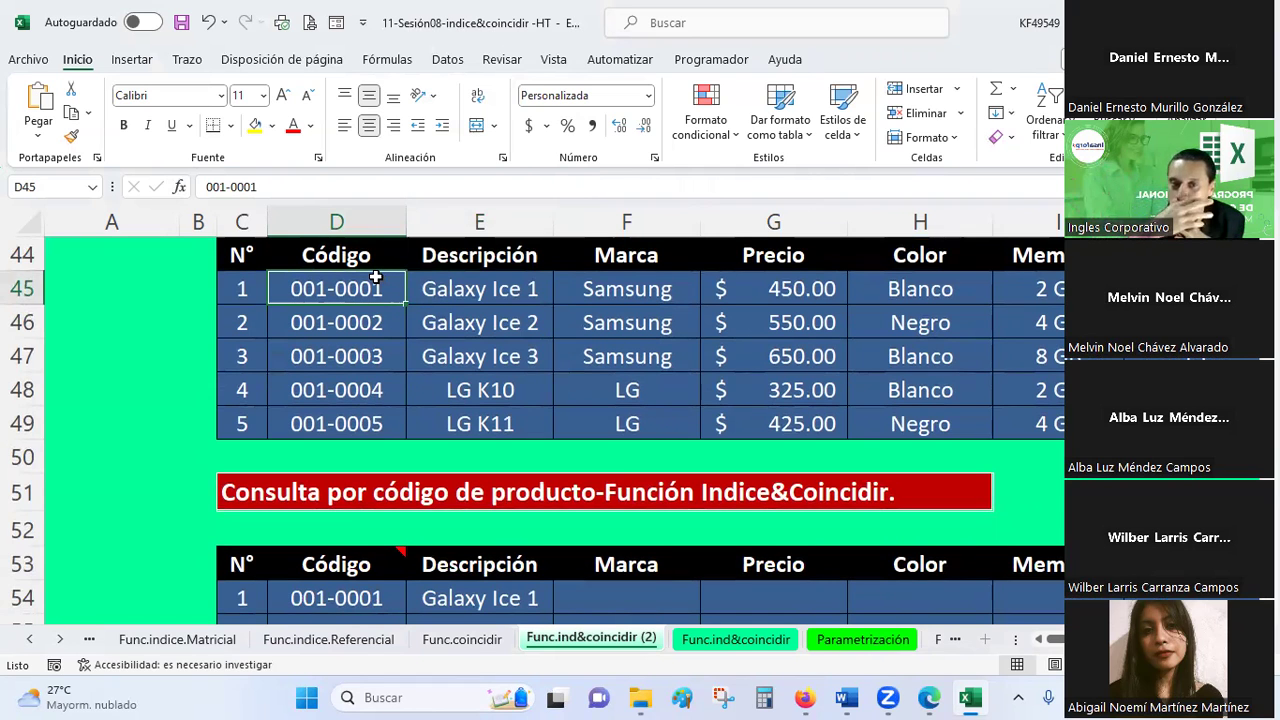
scroll(375, 277, "down", 2)
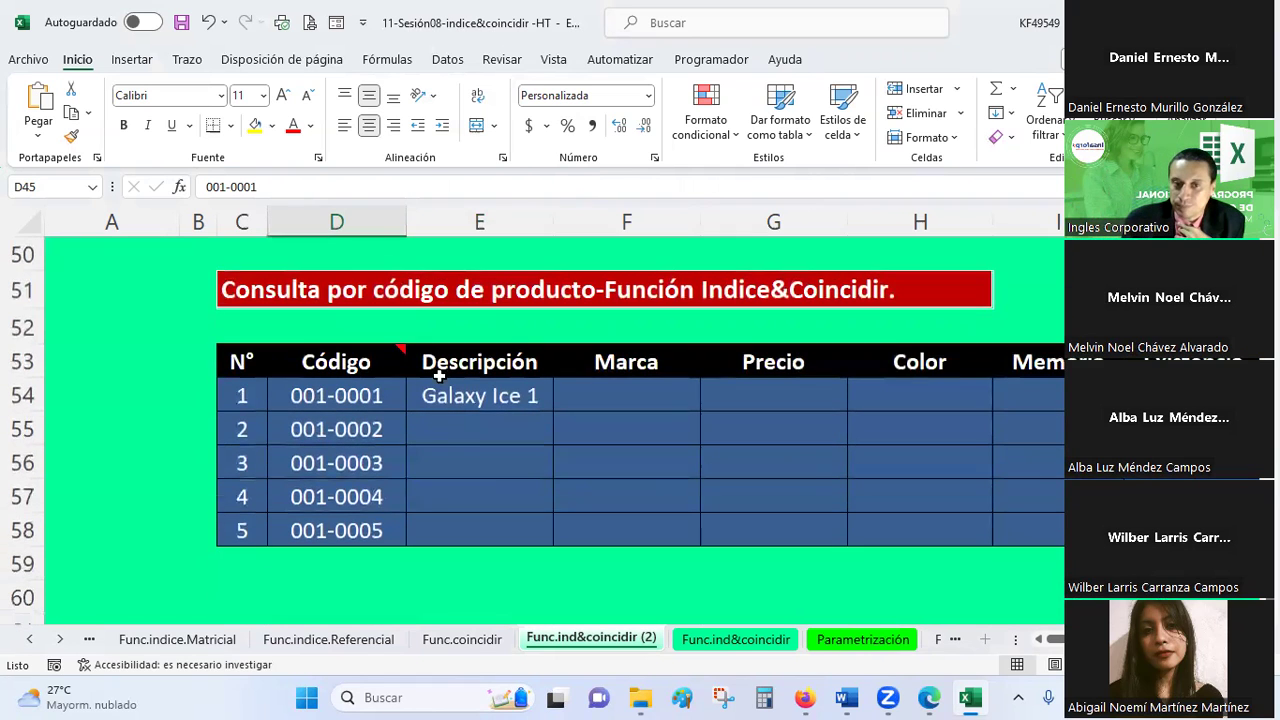
left_click(486, 397)
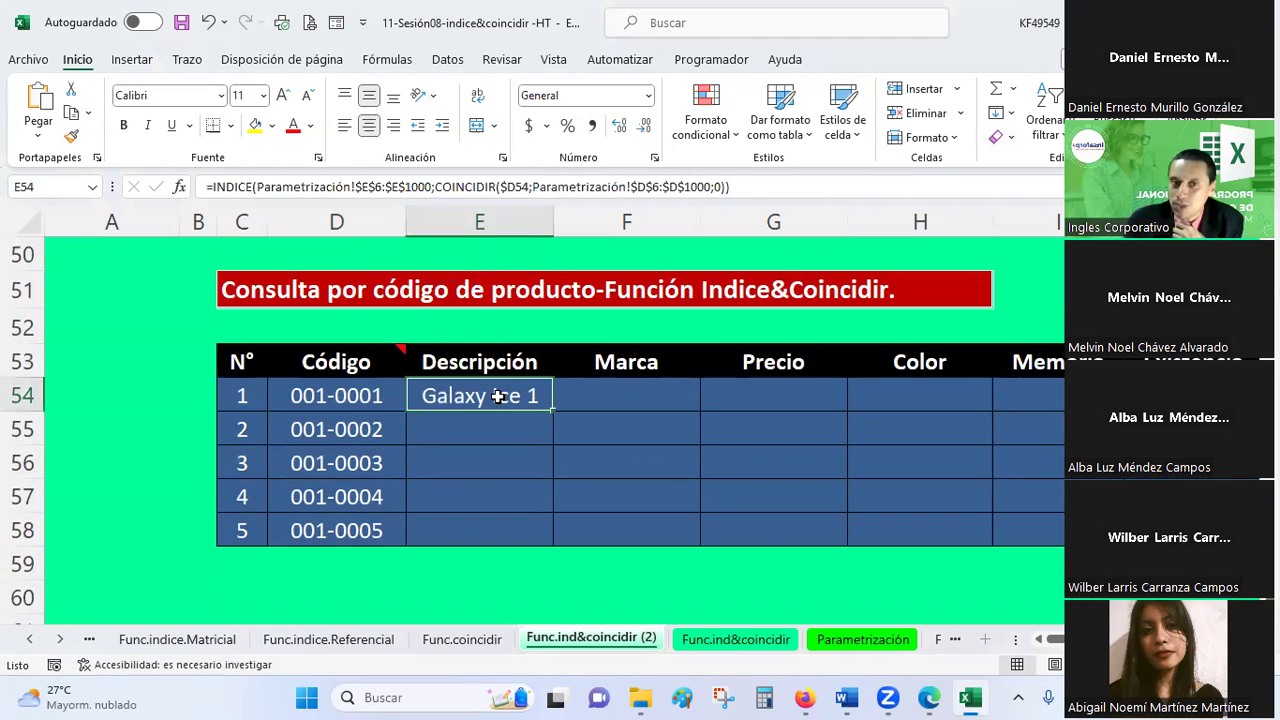
- Reopen E54's INDICE arguments in the matriz;núm_fila;núm_columna form to review them
left_click(179, 187)
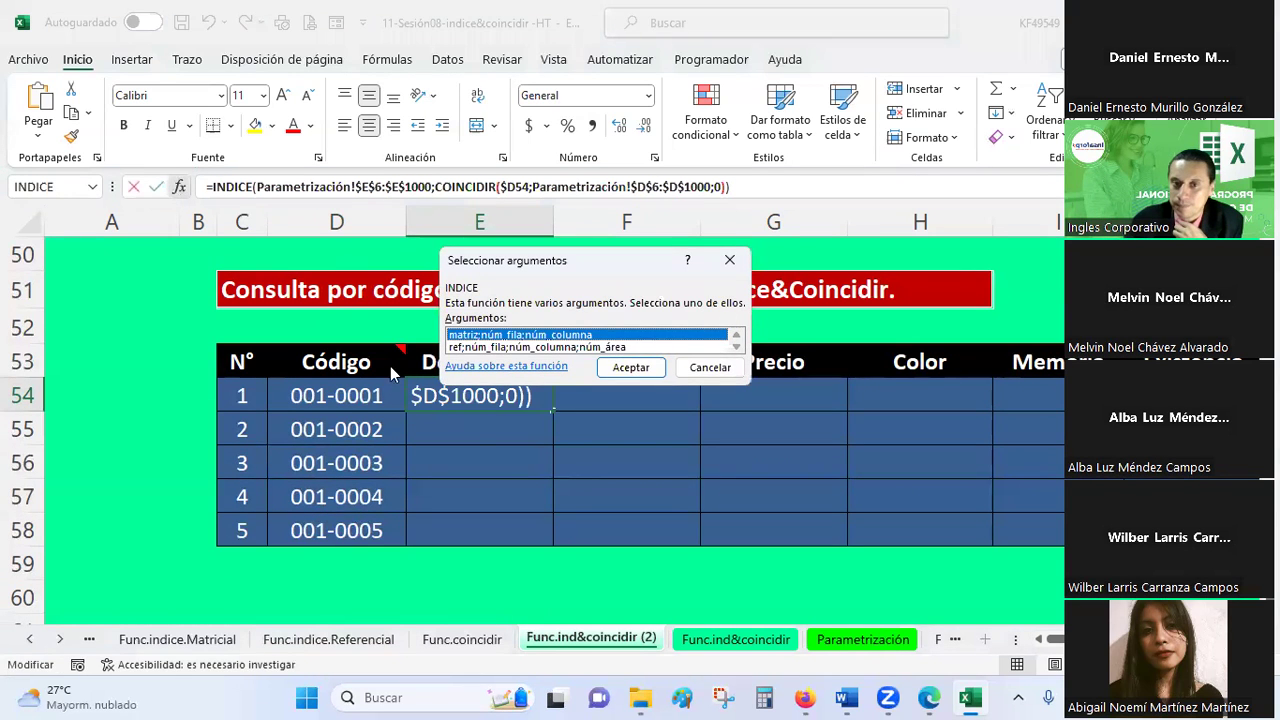
left_click(610, 368)
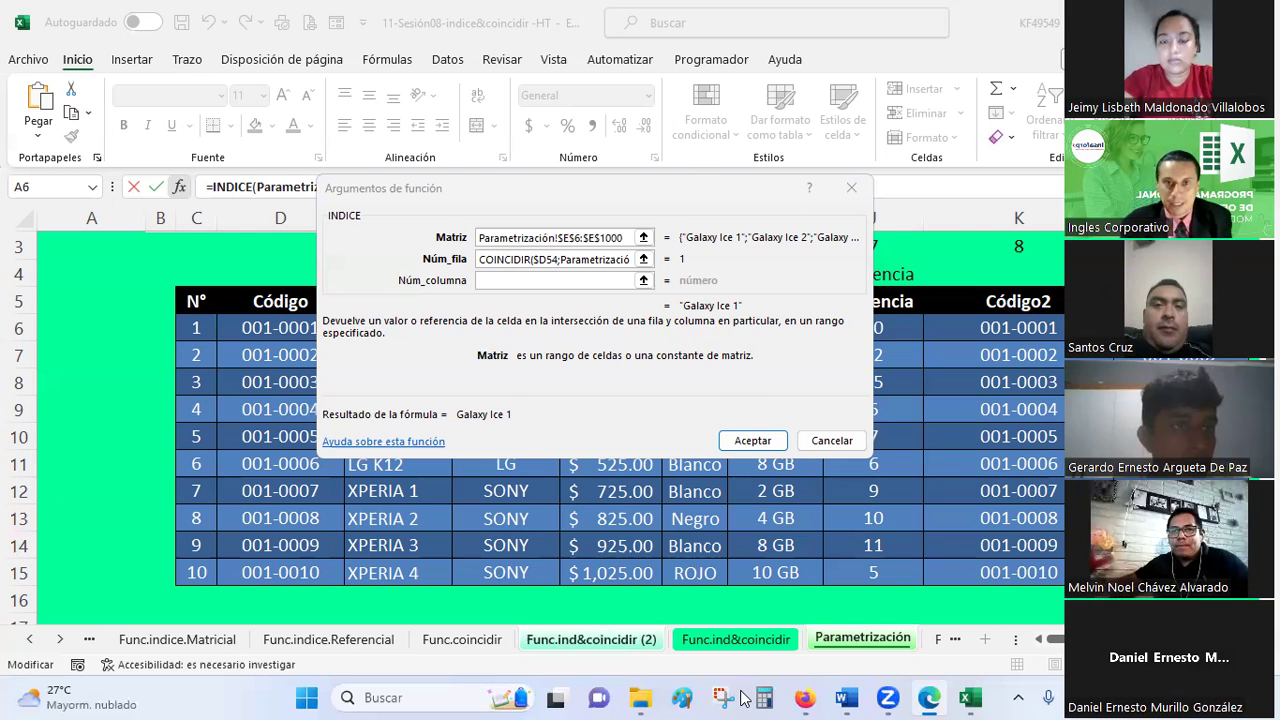
- Cancel the Function Arguments dialog and restore Excel to a maximized window
key("alt+Tab")
key("alt+Tab")
key("alt+Tab")
key("alt+Tab")
key("alt+Tab")
key("alt+Tab")
key("alt+Tab")
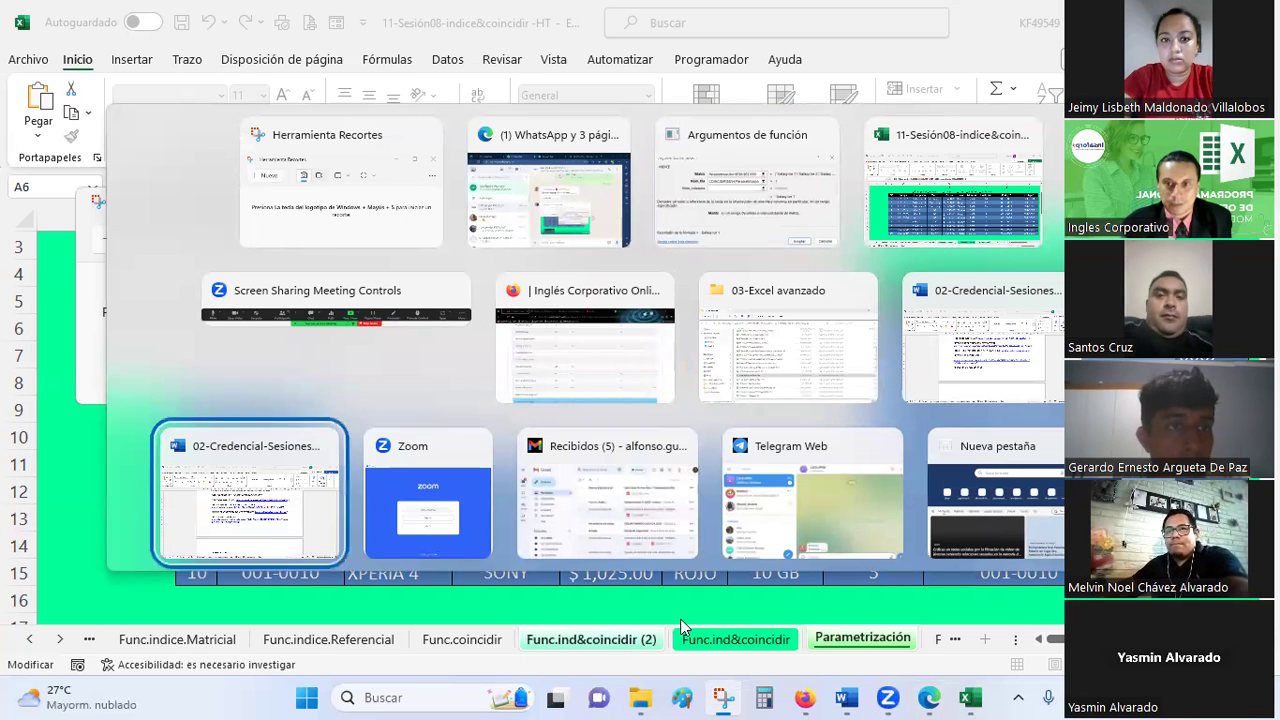
key("alt+Tab")
key("alt+Tab")
key("alt+Tab")
key("alt+Tab")
key("alt+Tab")
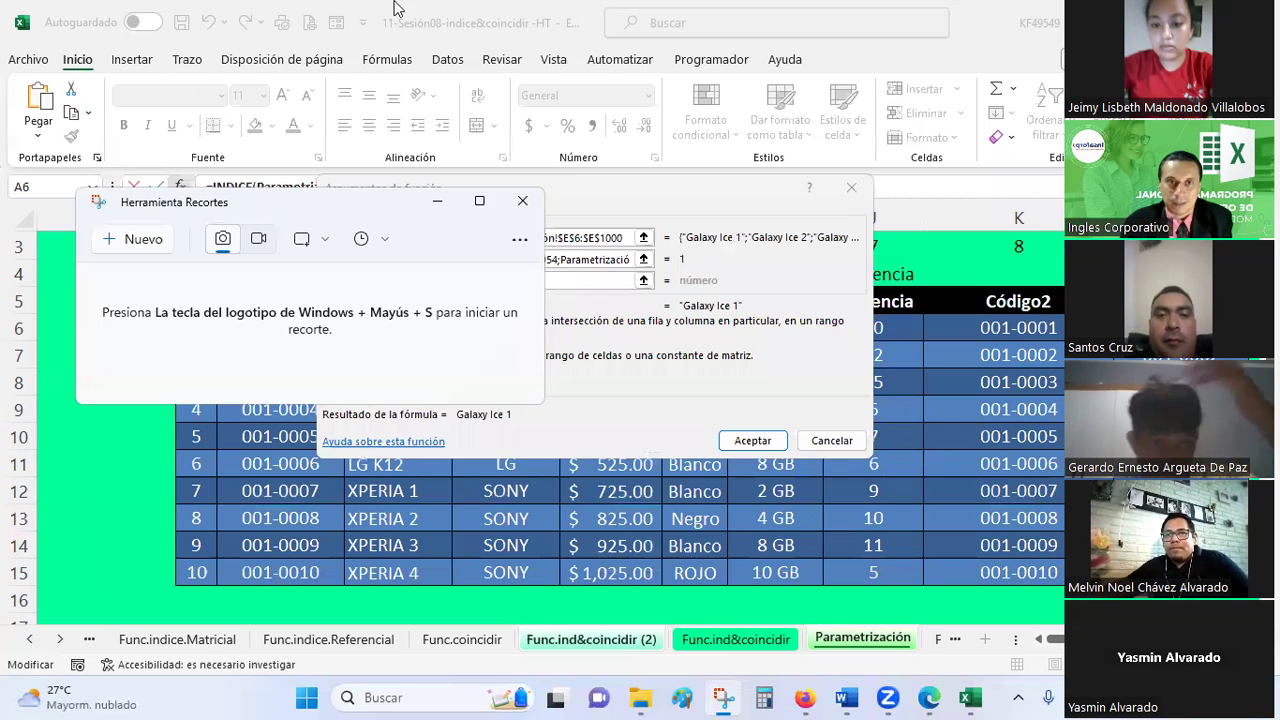
key("alt+Tab")
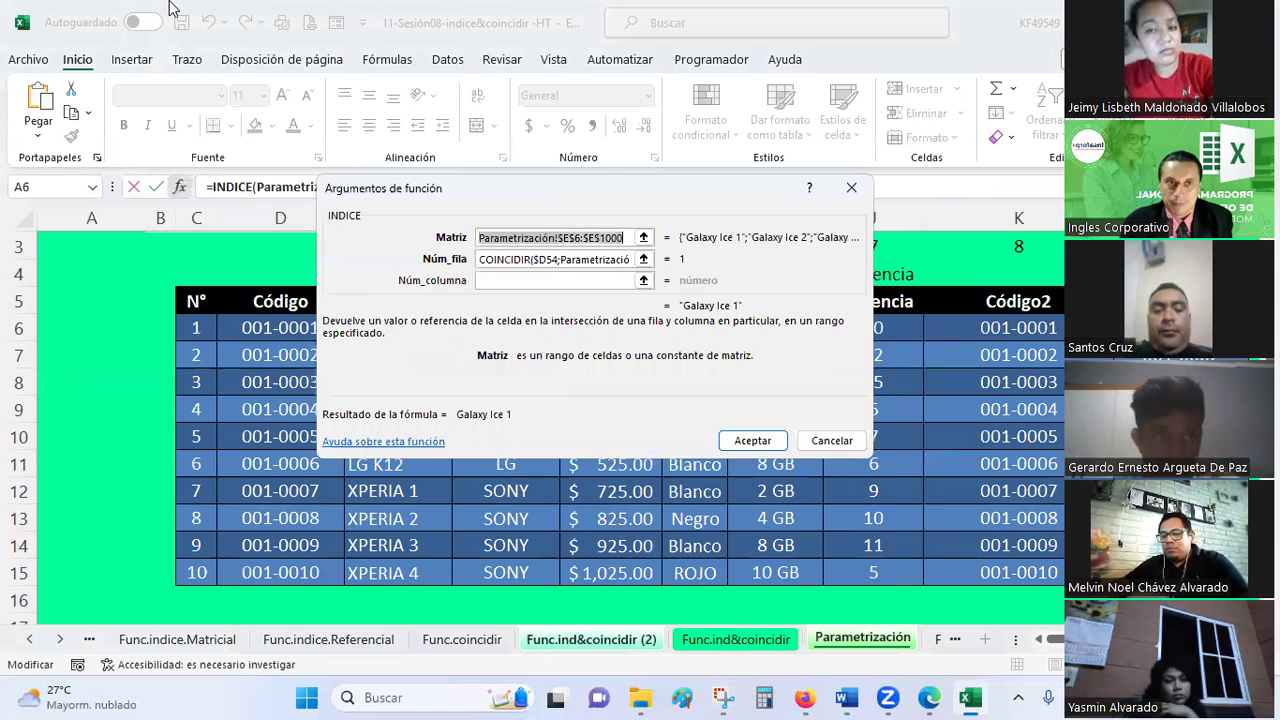
left_click(817, 441)
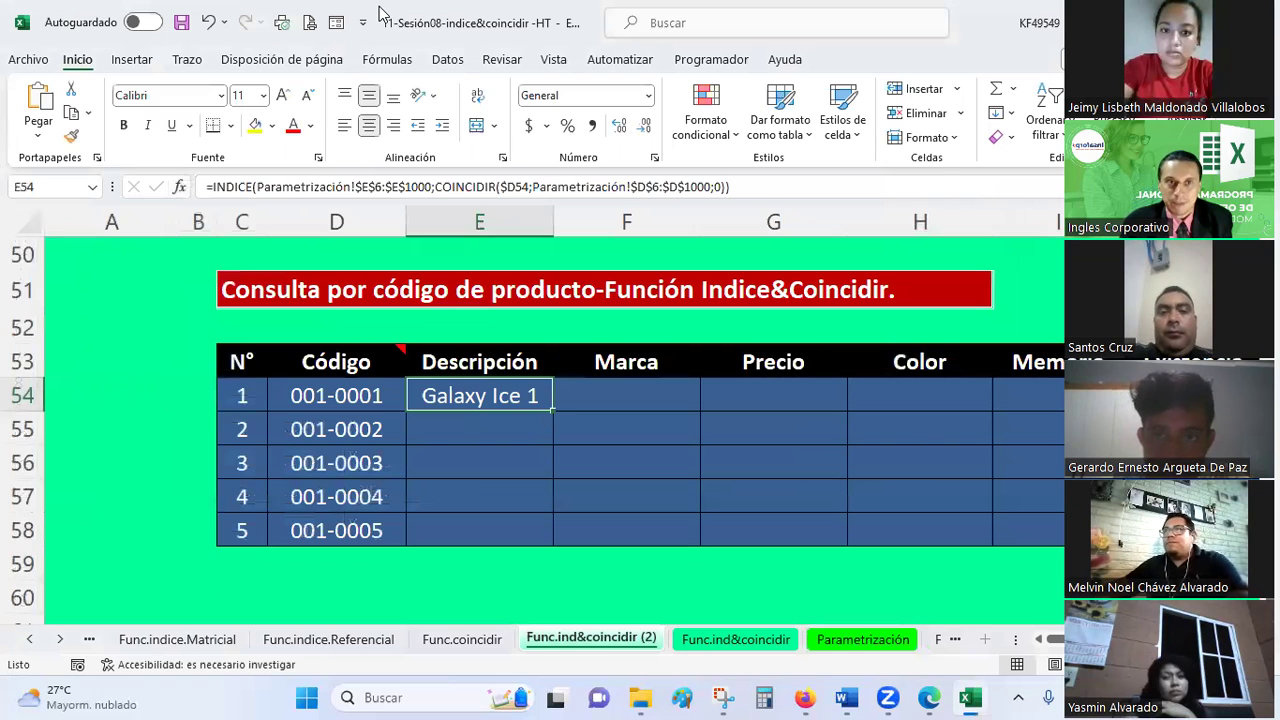
double_click(380, 14)
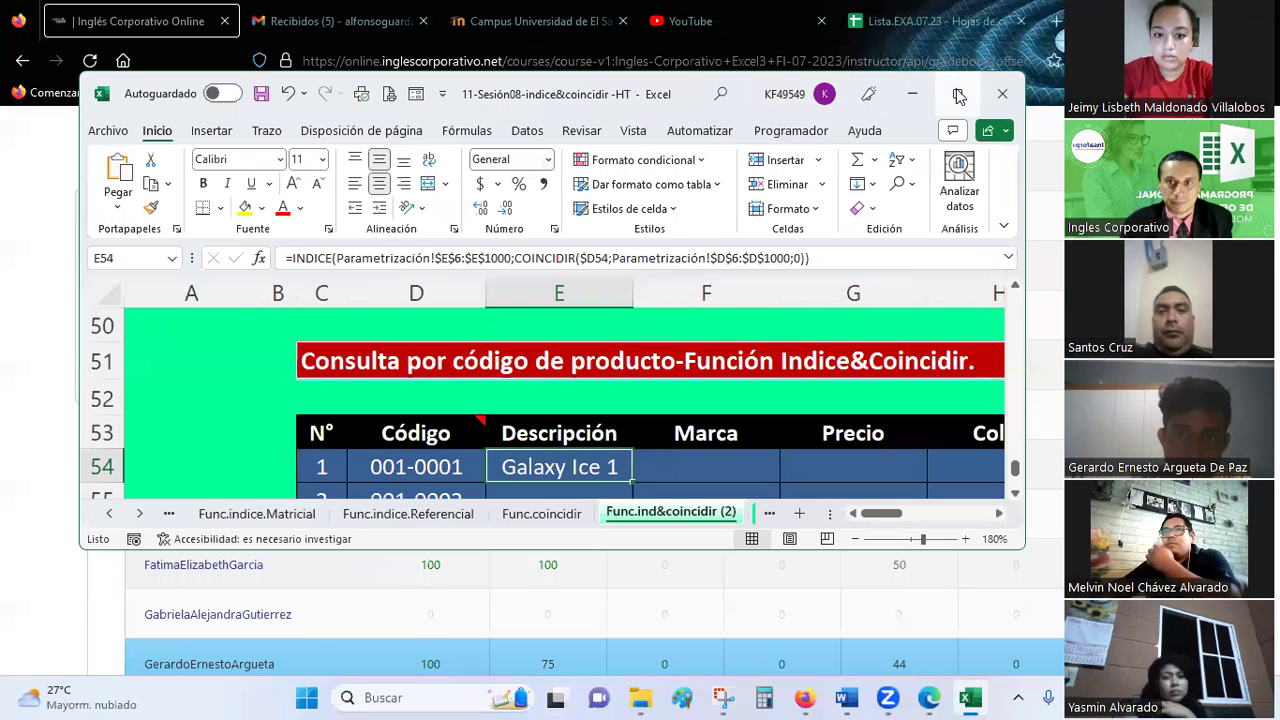
left_click(957, 93)
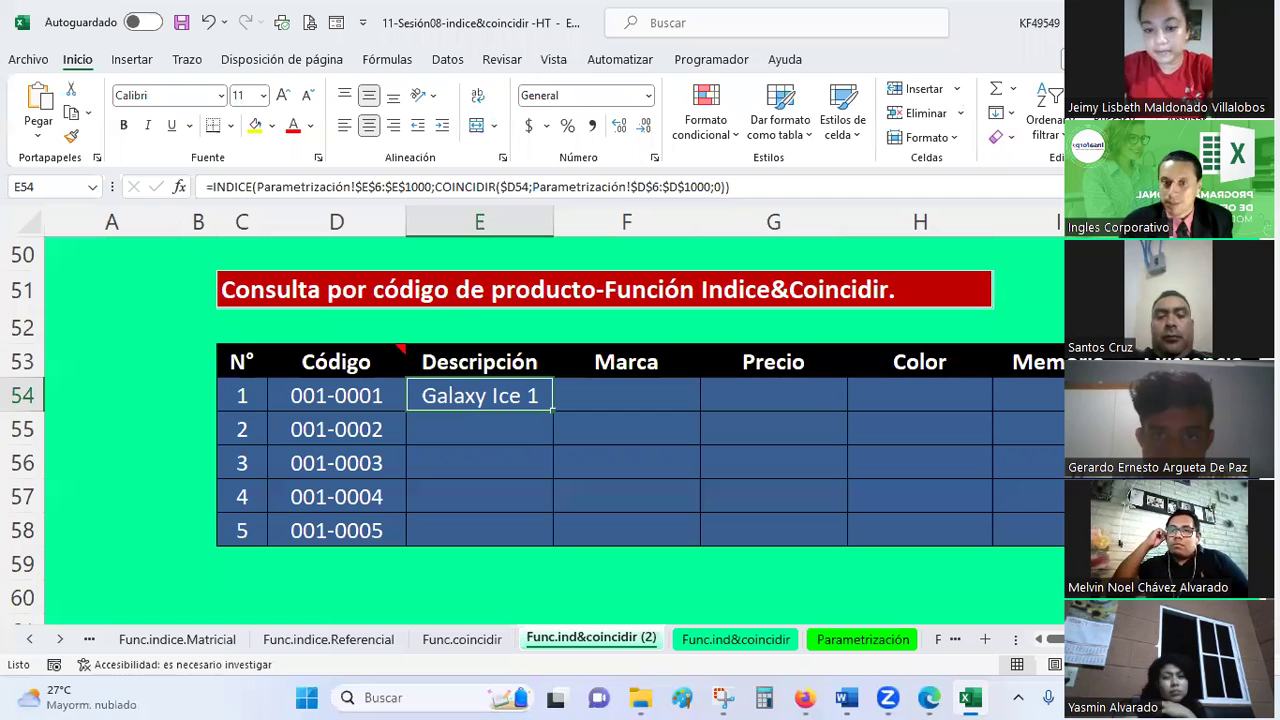
- Open the Snipping Tool, nudge its window aside, and close it
left_click(728, 697)
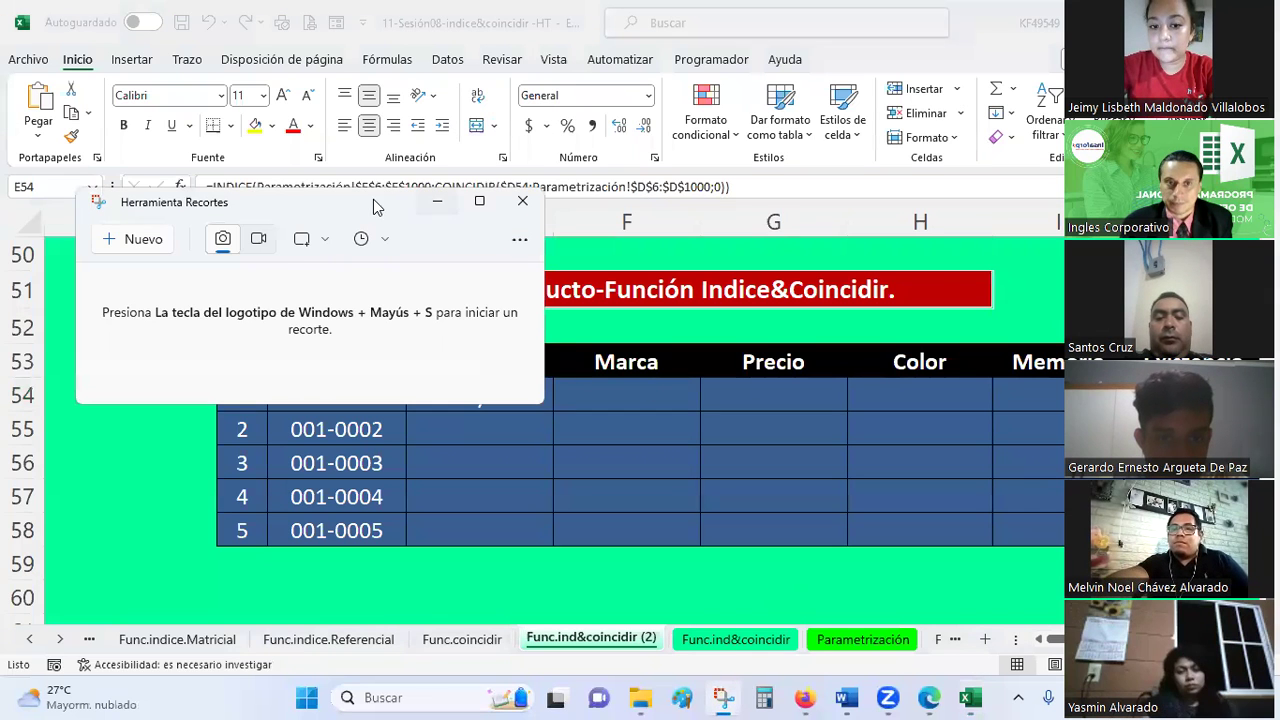
left_click_drag(371, 206, 432, 220)
left_click(496, 204)
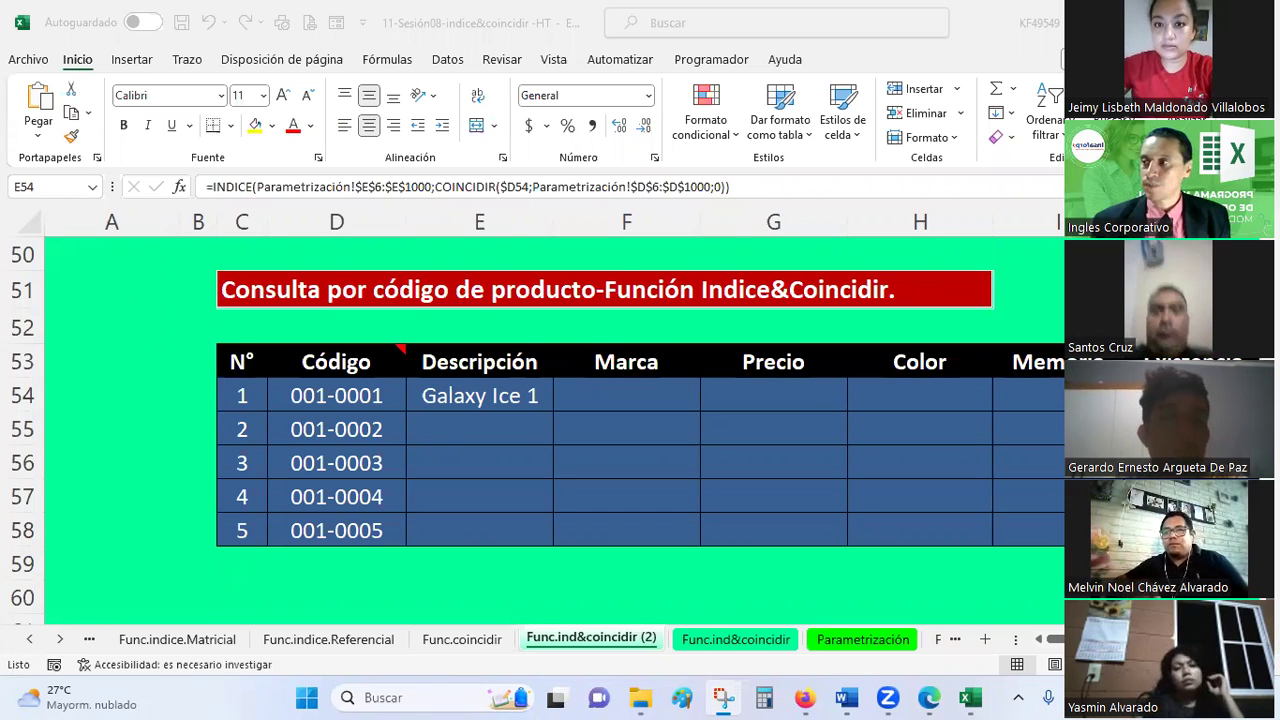
- Snip the full Zoom participant gallery with Win+Shift+S, then return to Excel
key("shift+super+s")
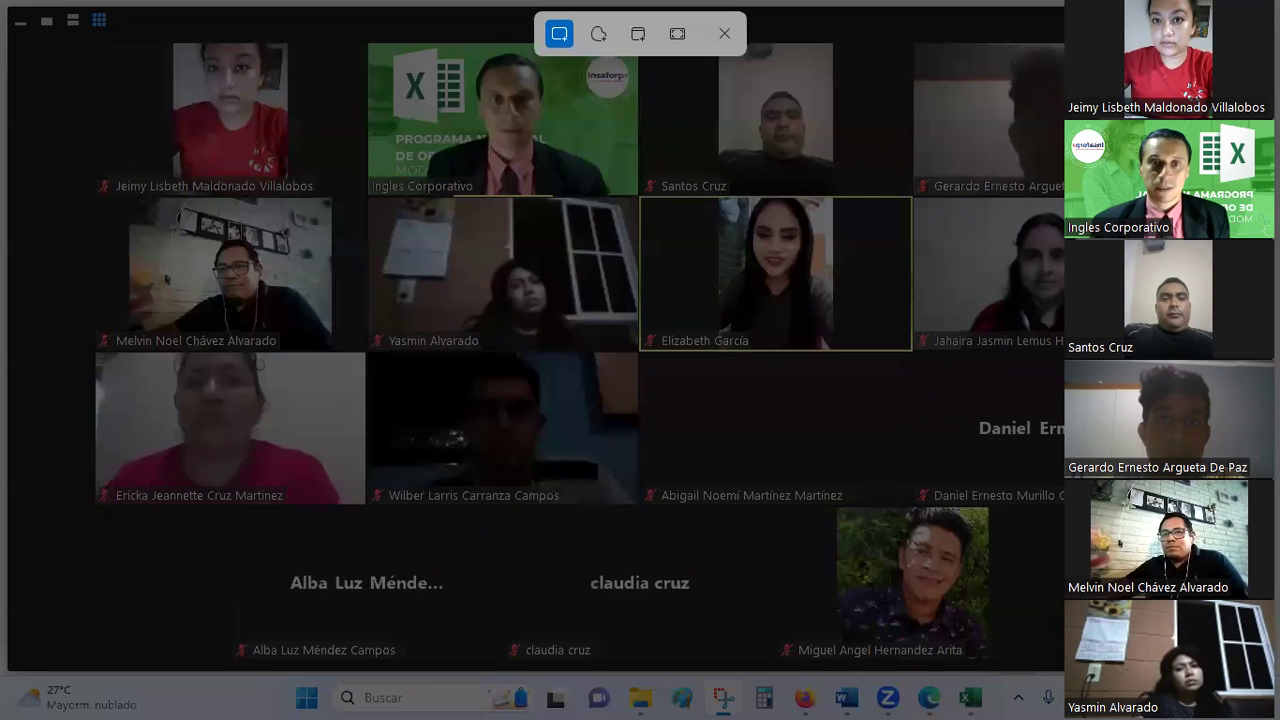
left_click_drag(73, 34, 1066, 660)
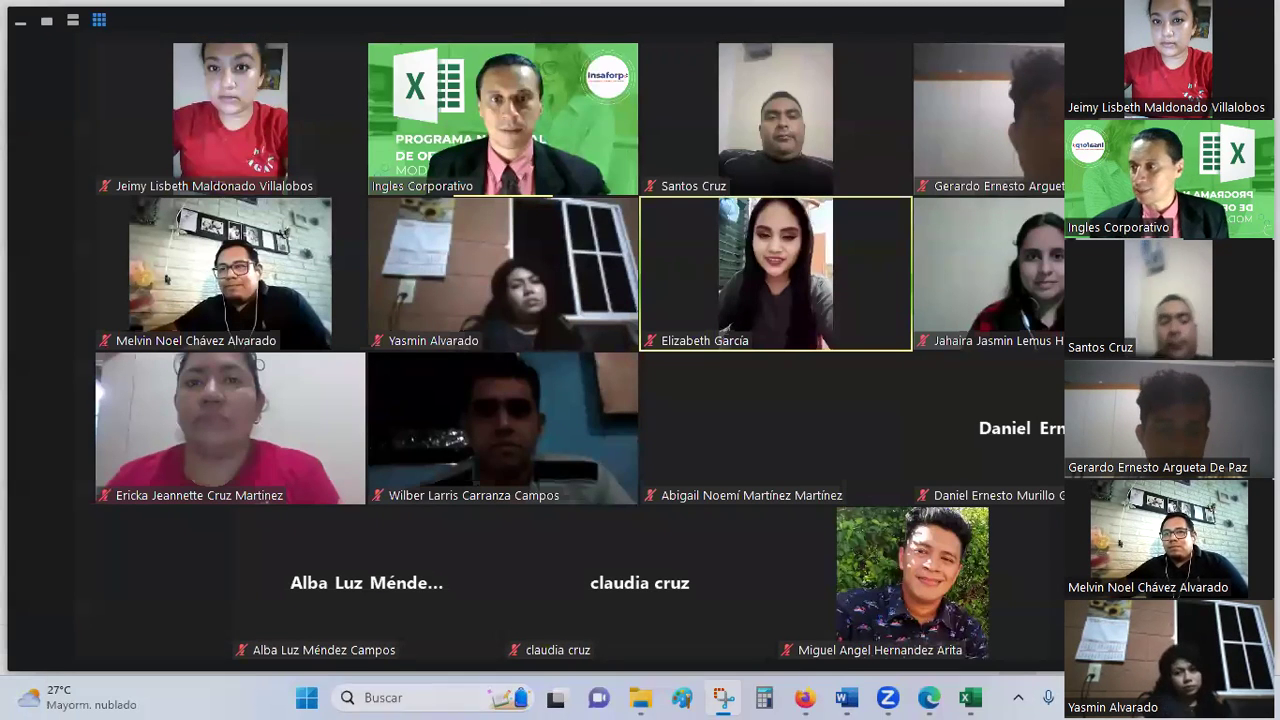
key("alt+Tab")
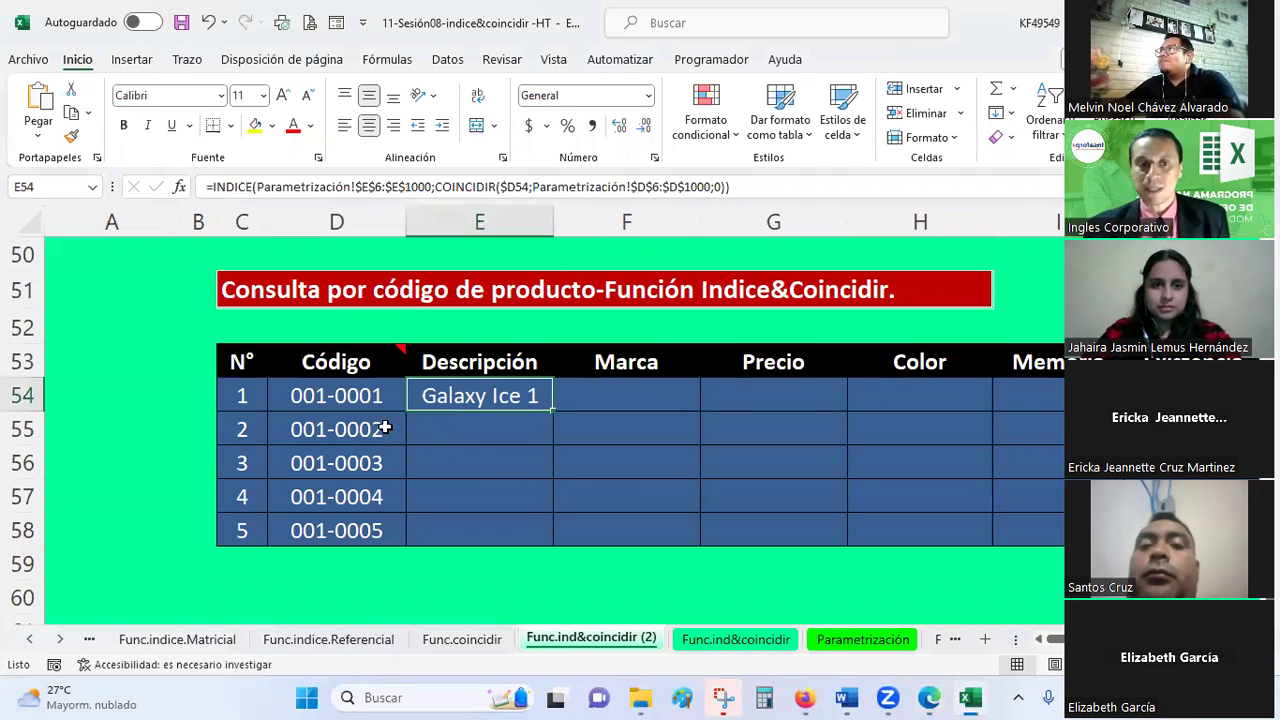
- Copy the code 001-0001 from D54 and paste it into F54 and F55
left_click(340, 395)
key("ctrl+c")
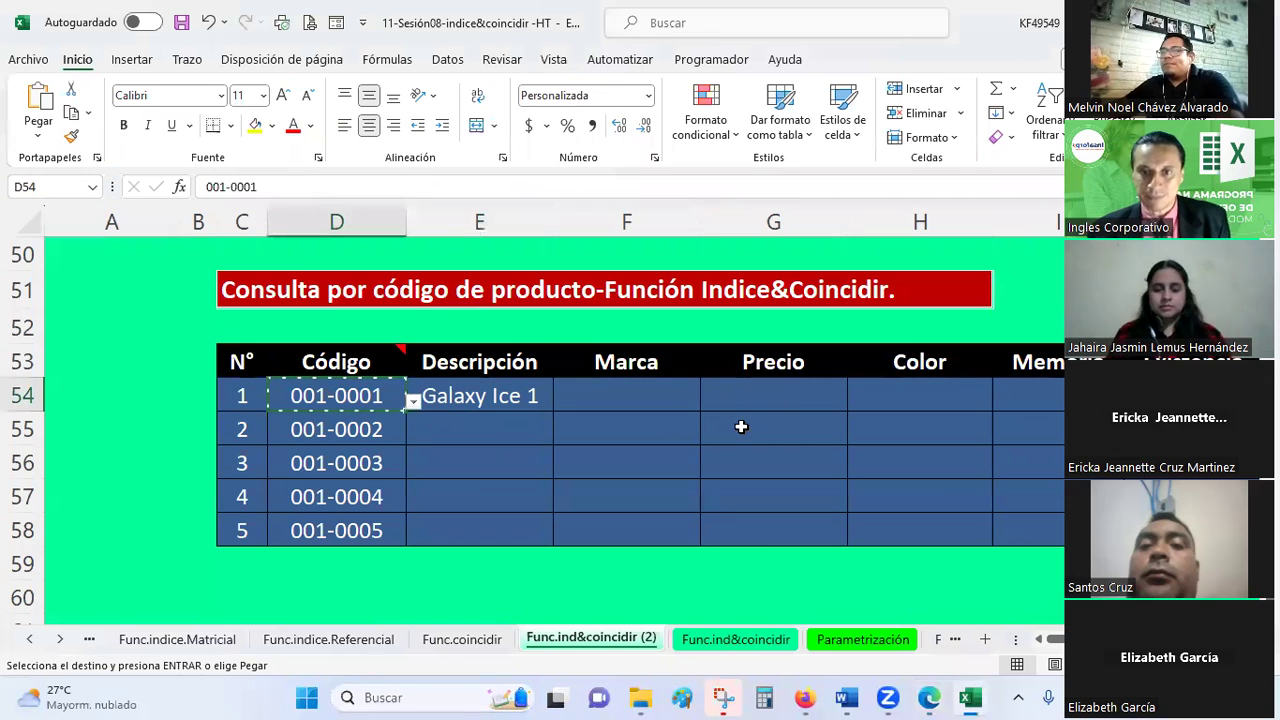
left_click(771, 404)
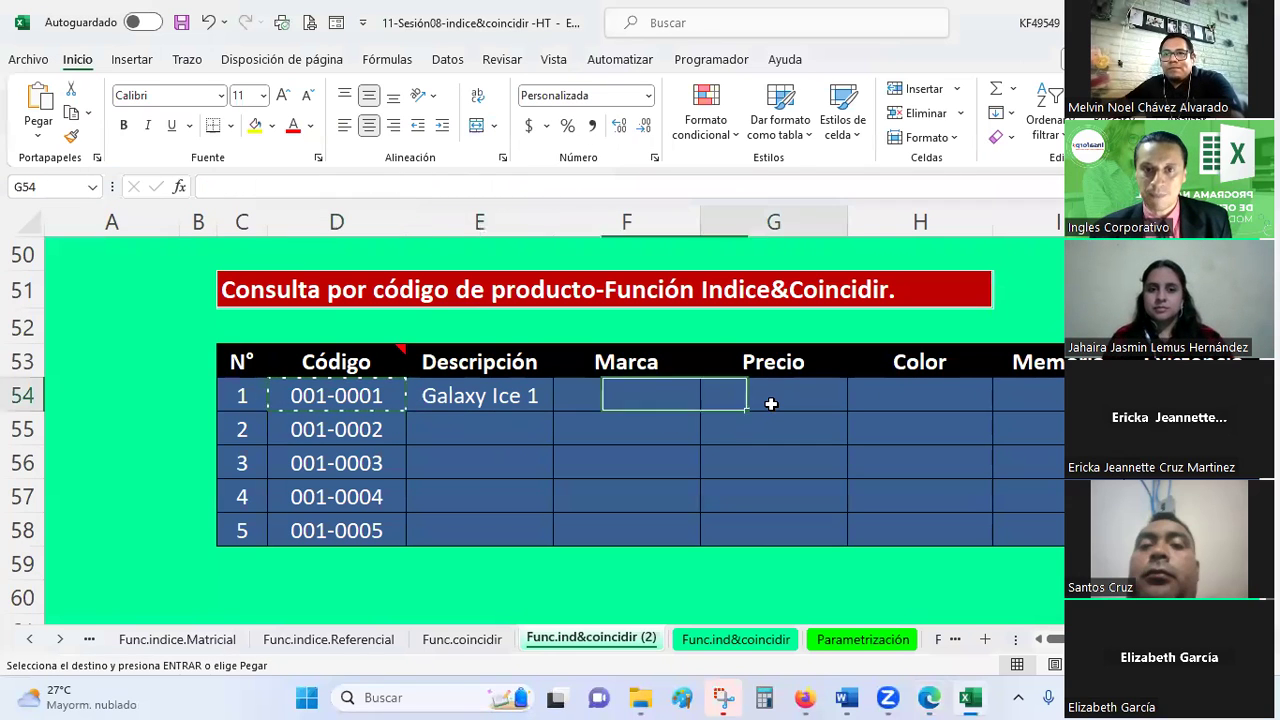
left_click(676, 395)
key("Escape")
right_click(676, 404)
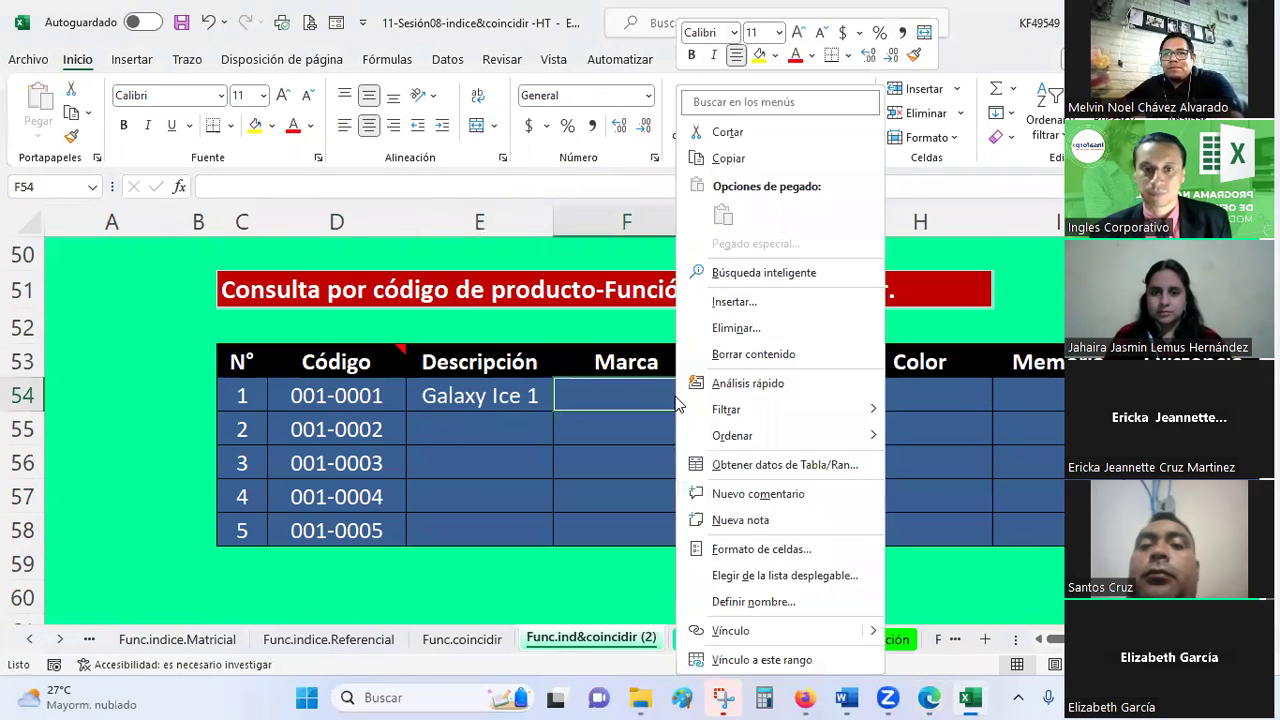
key("Escape")
left_click(362, 392)
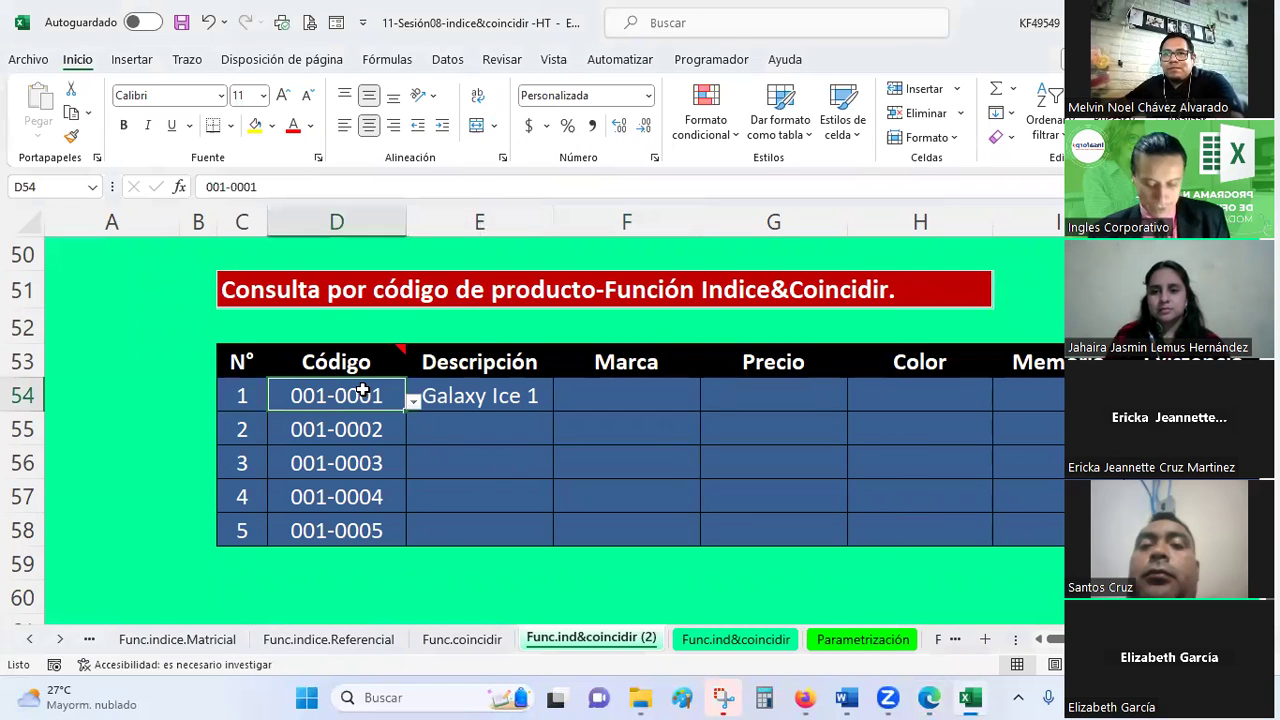
key("ctrl+c")
left_click_drag(643, 400, 651, 420)
right_click(651, 420)
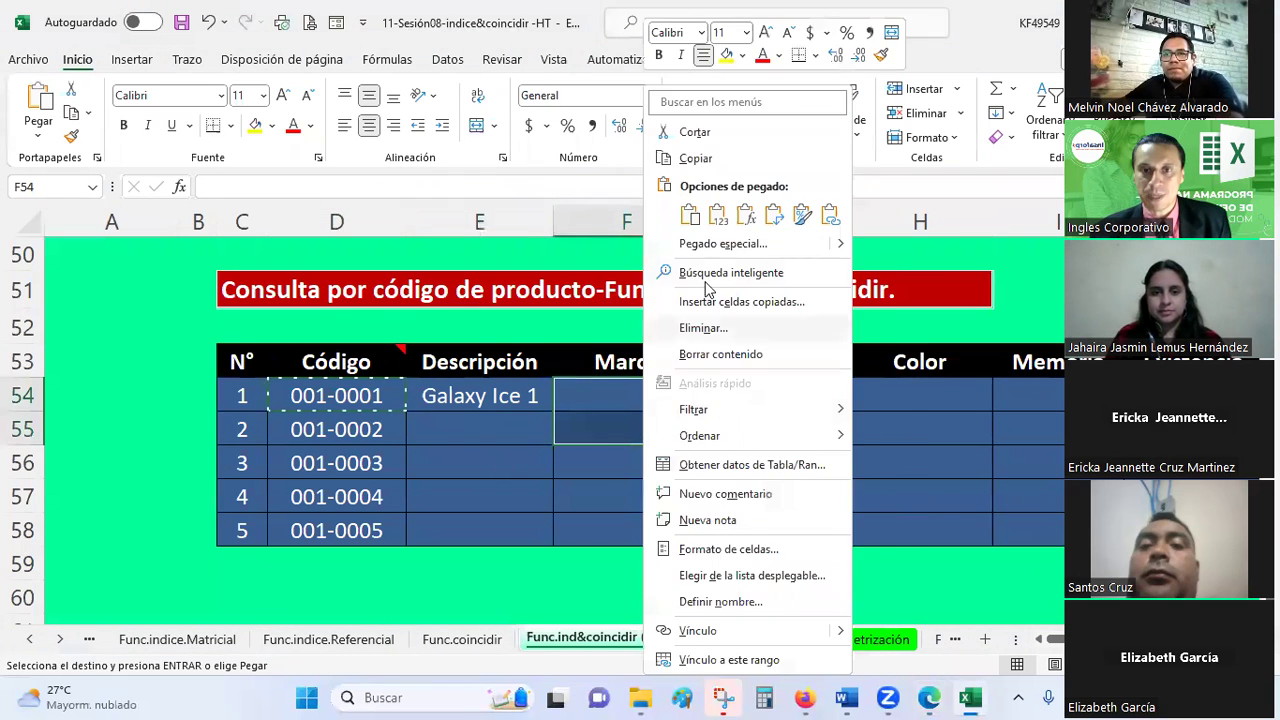
left_click(717, 214)
left_click(612, 488)
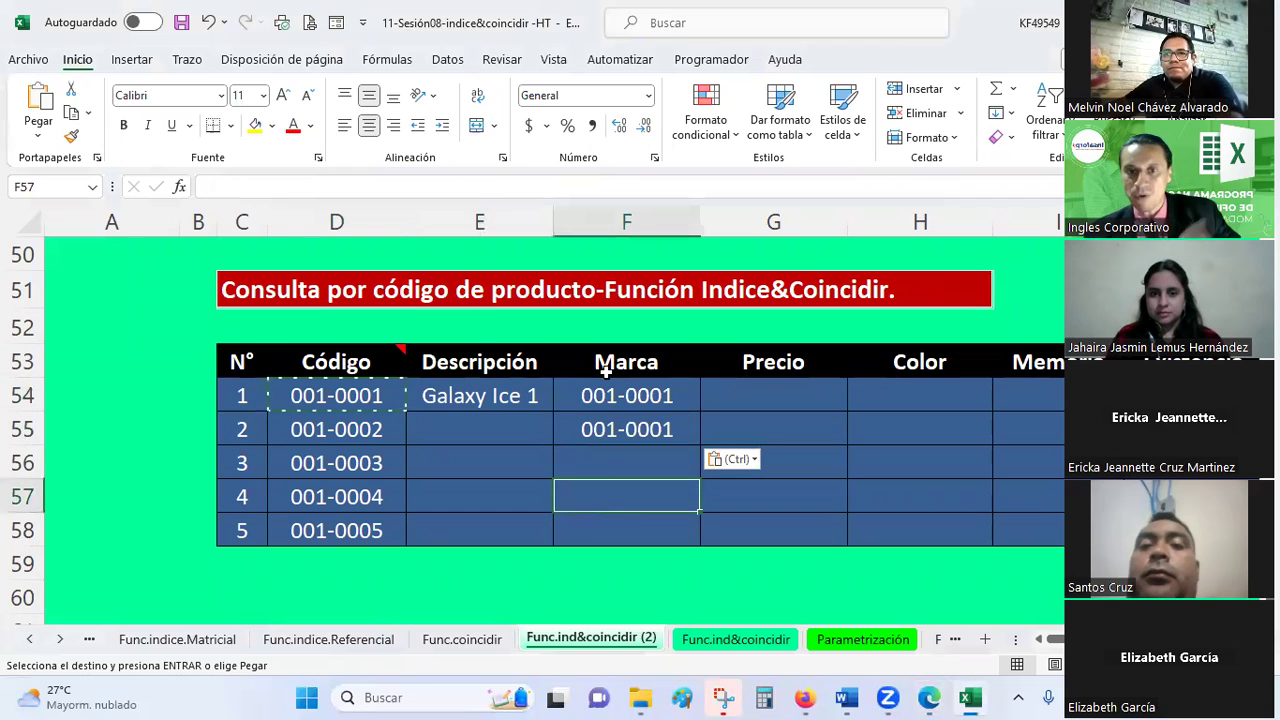
left_click(613, 407)
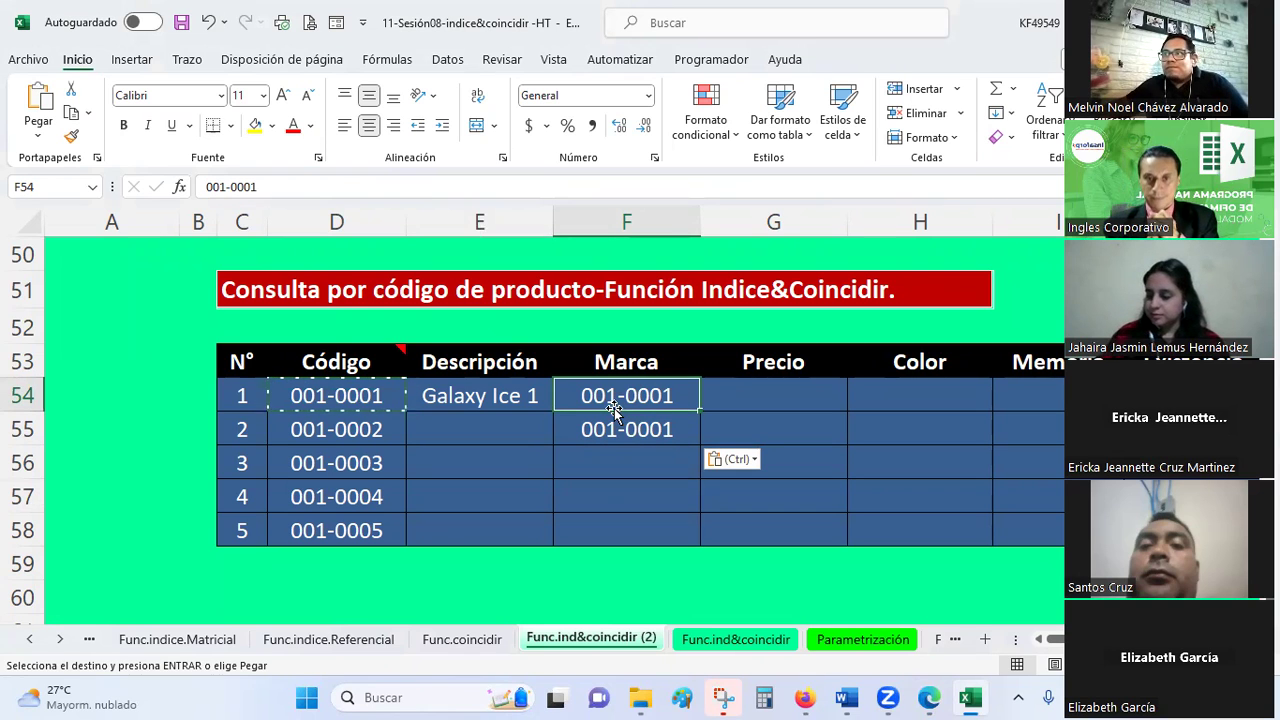
- Copy F55's code into F56, then select the empty Descripción cell E55
left_click(591, 428)
key("ctrl+c")
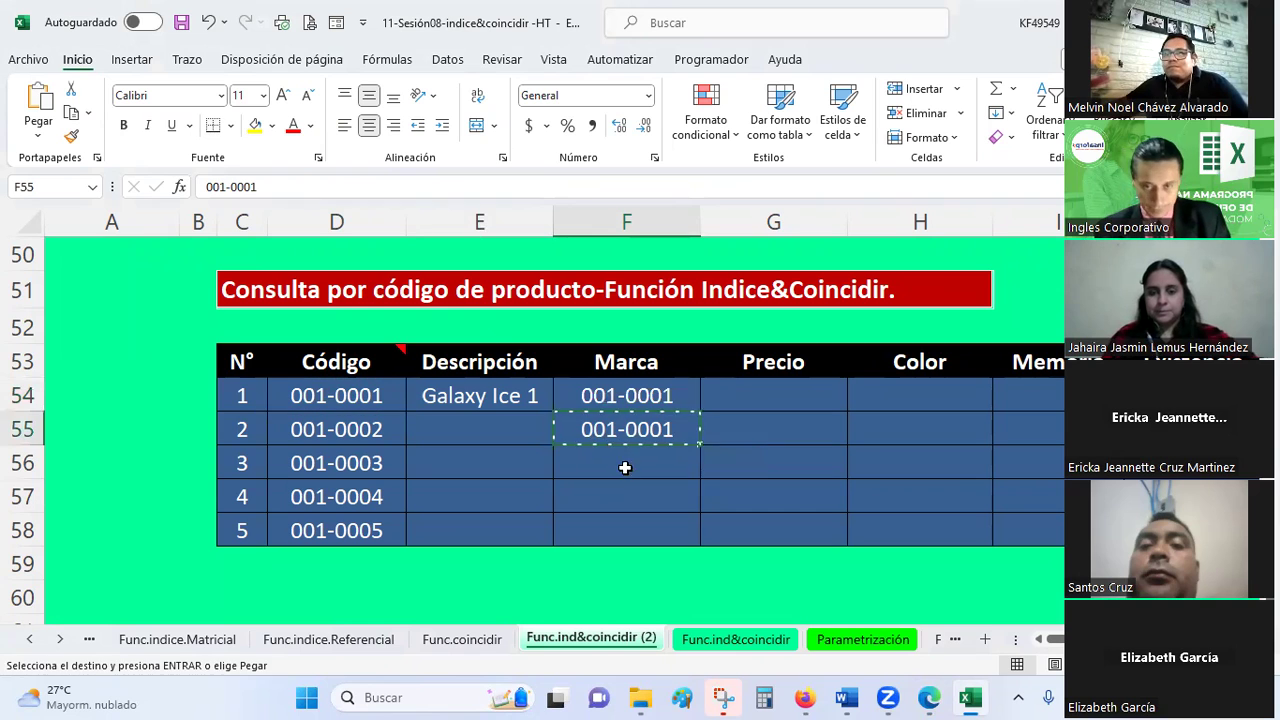
left_click(624, 467)
key("ctrl+v")
left_click(614, 503)
key("Escape")
left_click(485, 398)
left_click(472, 430)
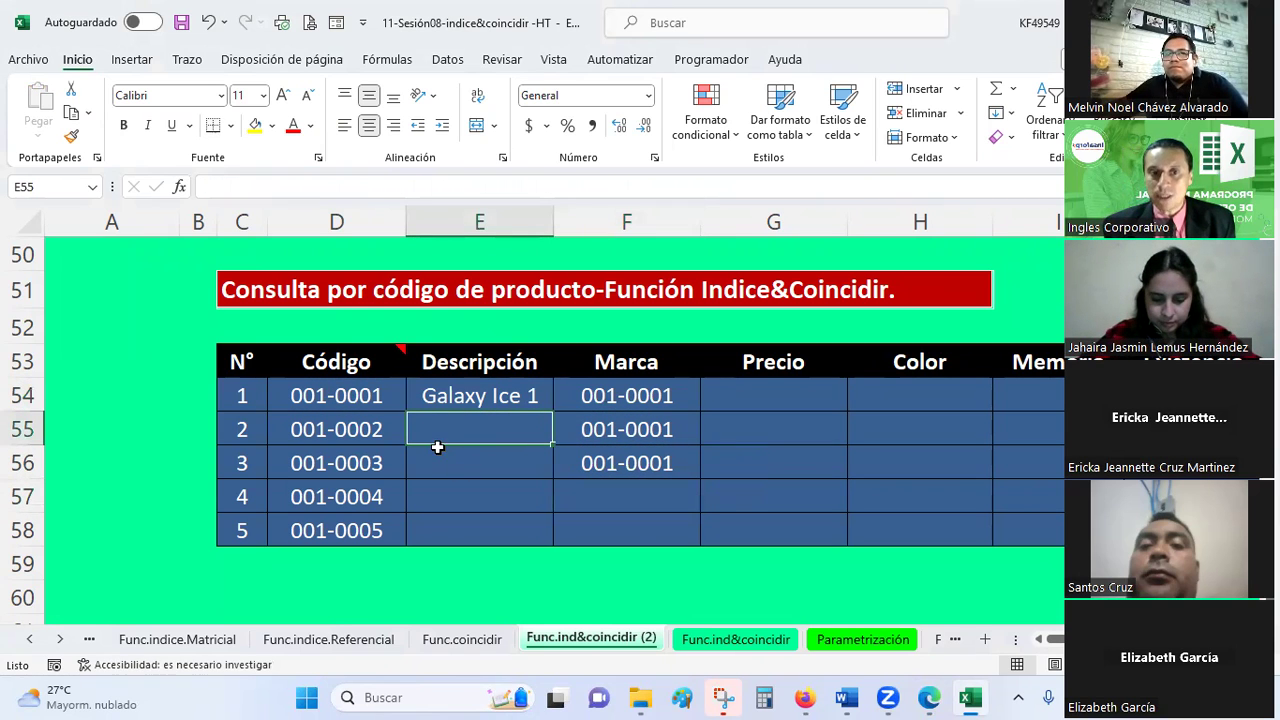
- Start a BUSCARV in E55 looking up F55 in Parametrización!$D$6:$L$15
left_click(179, 188)
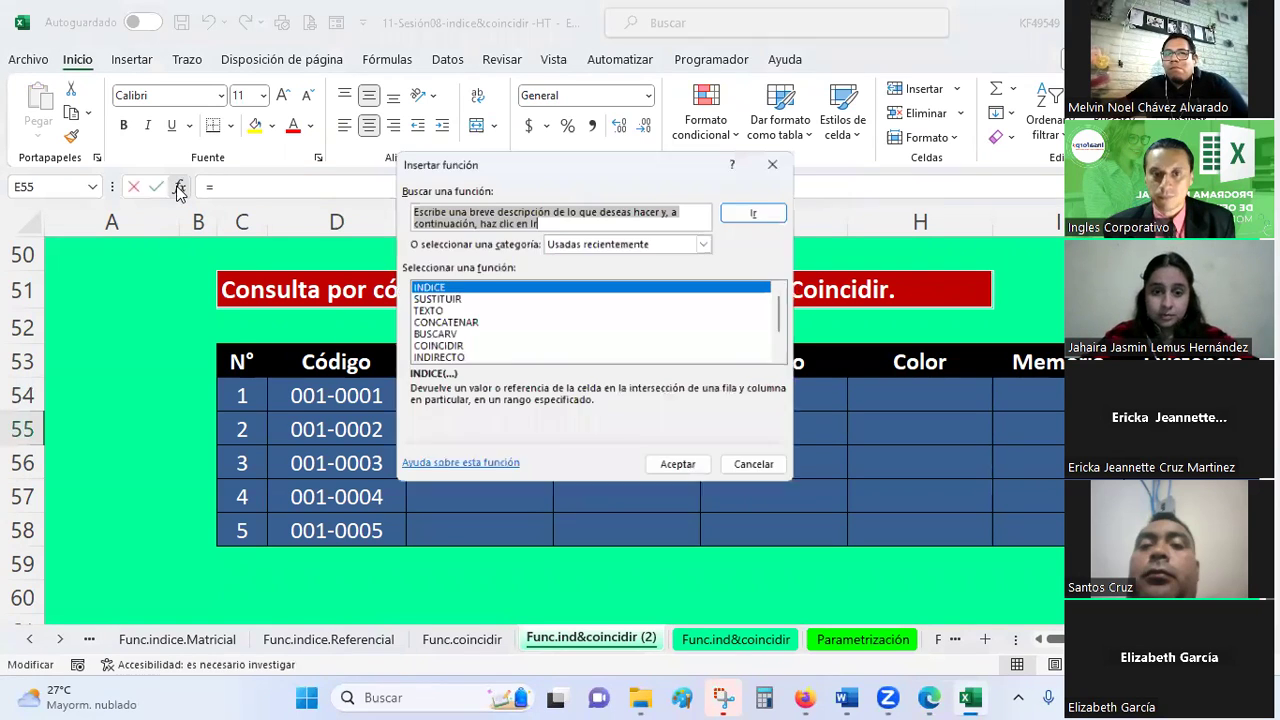
double_click(432, 335)
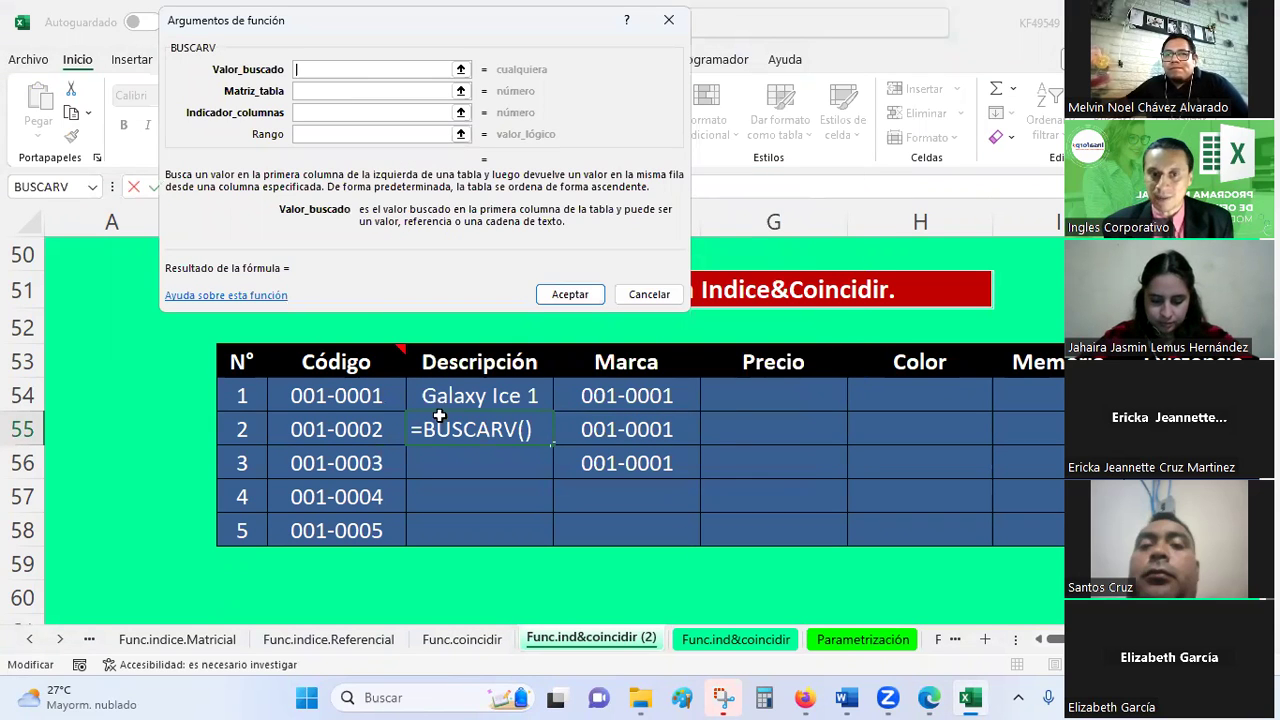
left_click(606, 425)
left_click(435, 91)
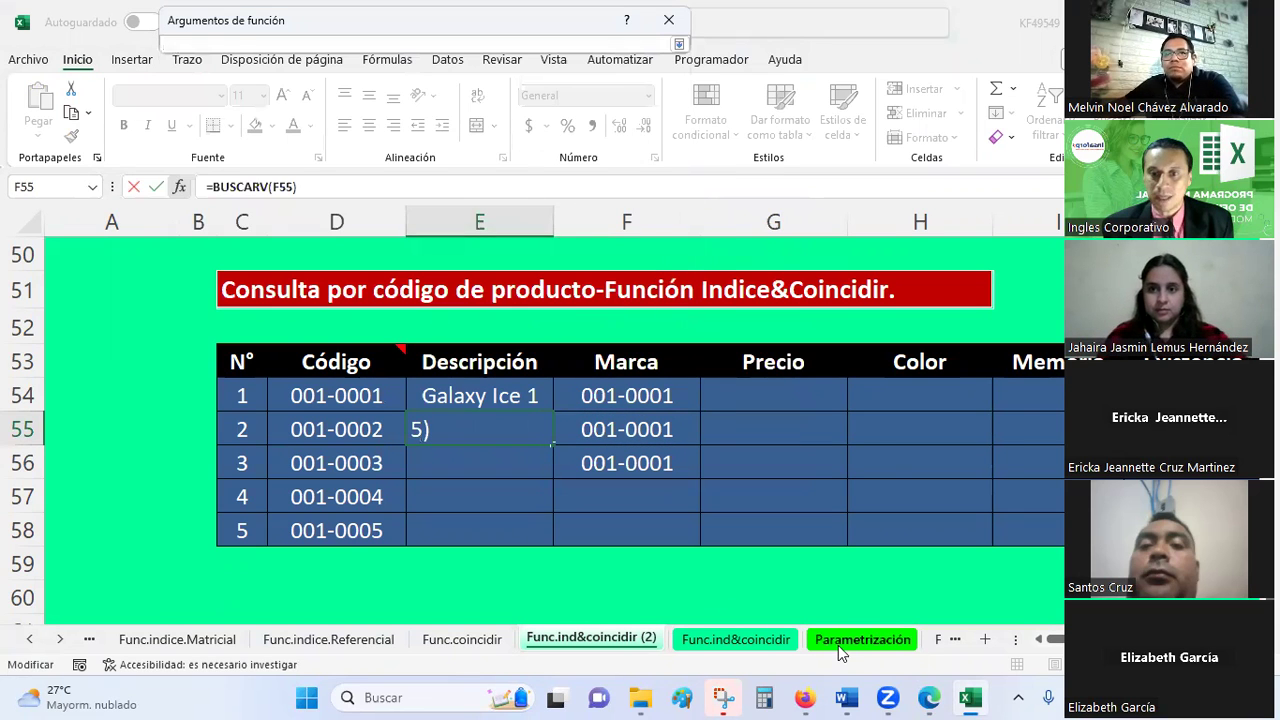
left_click(840, 641)
scroll(315, 362, "up", 2)
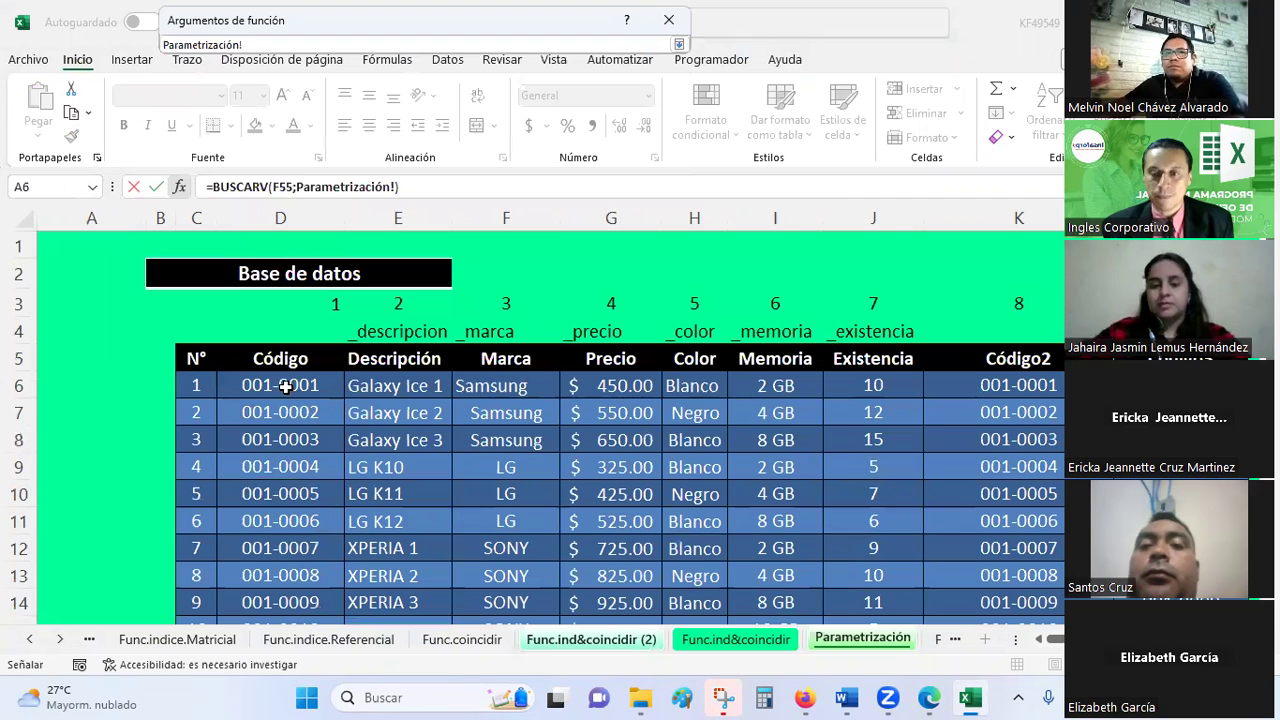
mouse_move(280, 358)
left_mouse_down()
mouse_move(1110, 548)
mouse_move(1110, 590)
left_mouse_up()
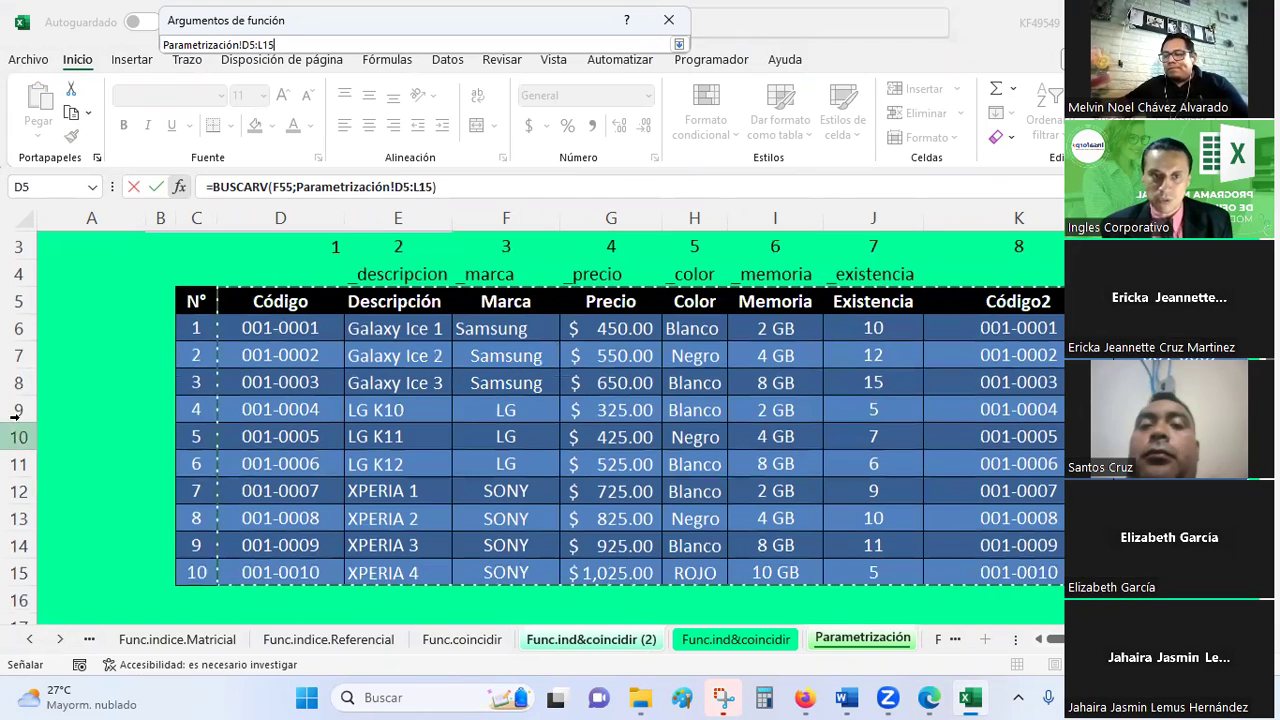
mouse_move(286, 331)
left_mouse_down()
mouse_move(1019, 505)
mouse_move(1060, 572)
left_mouse_up()
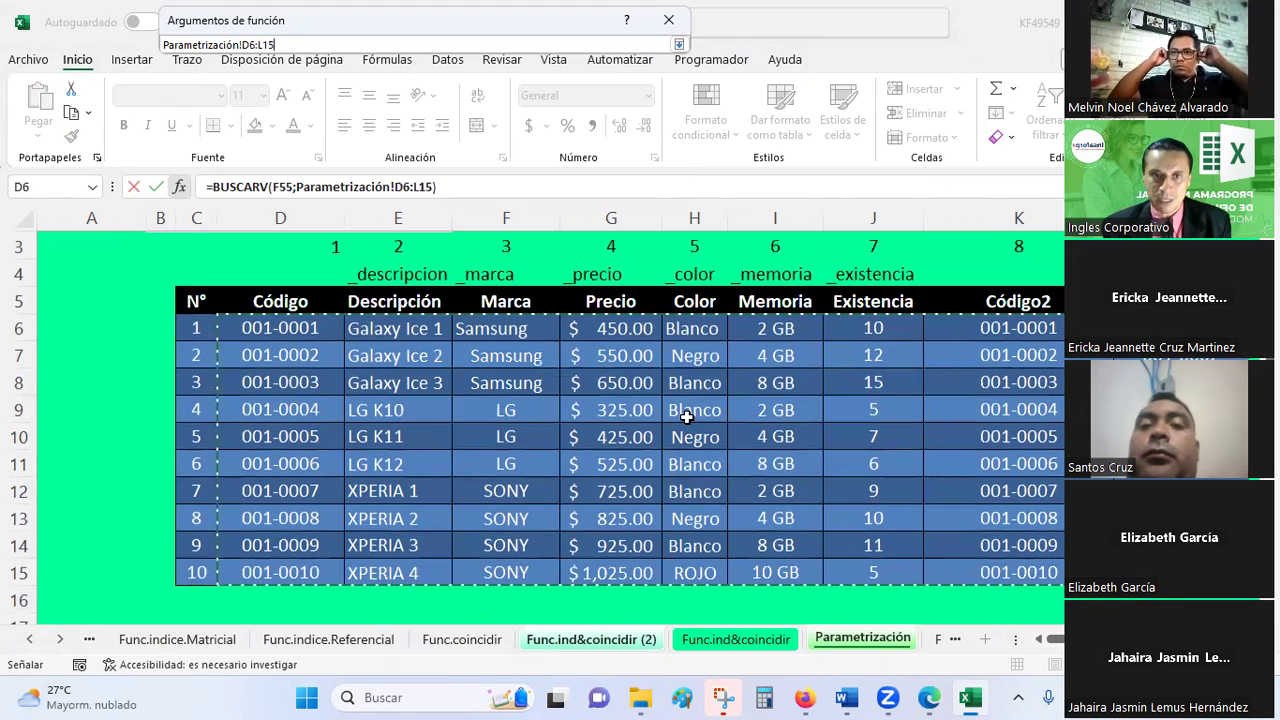
key("F4")
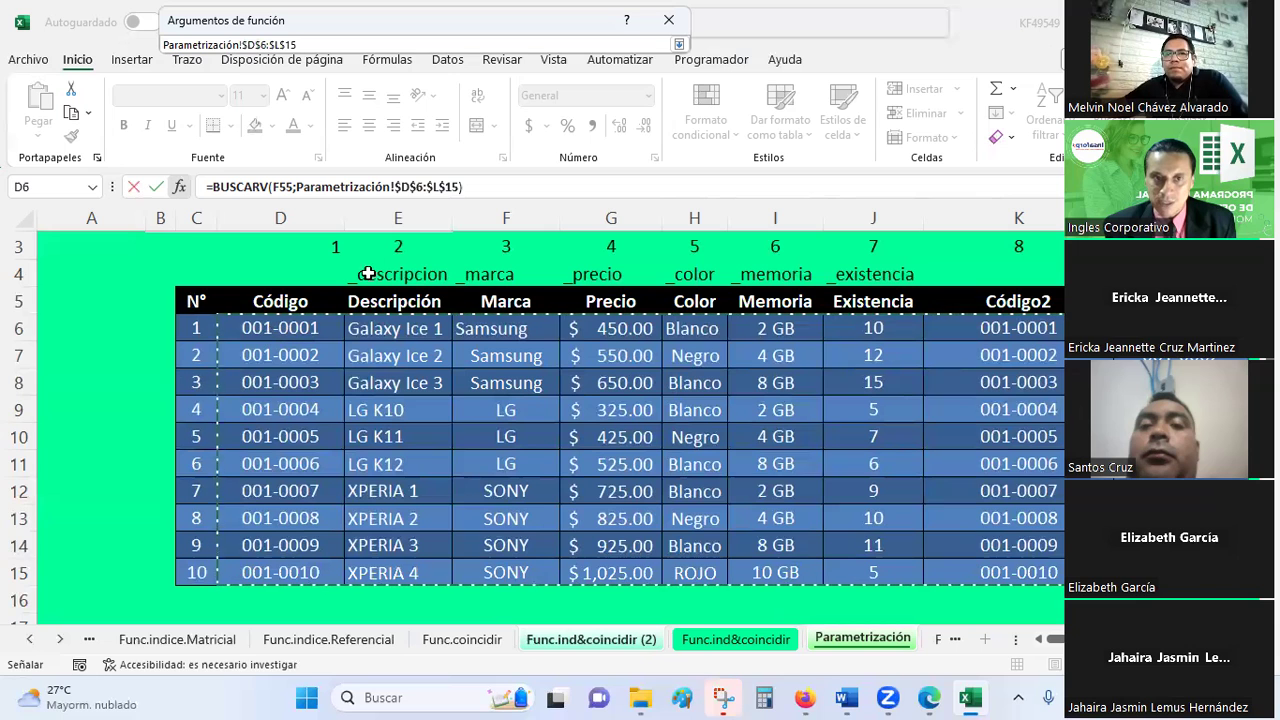
- Set column index 2 and match type 0, and confirm the BUSCARV formula
left_click(679, 44)
left_click(360, 112)
type("2")
left_click(360, 133)
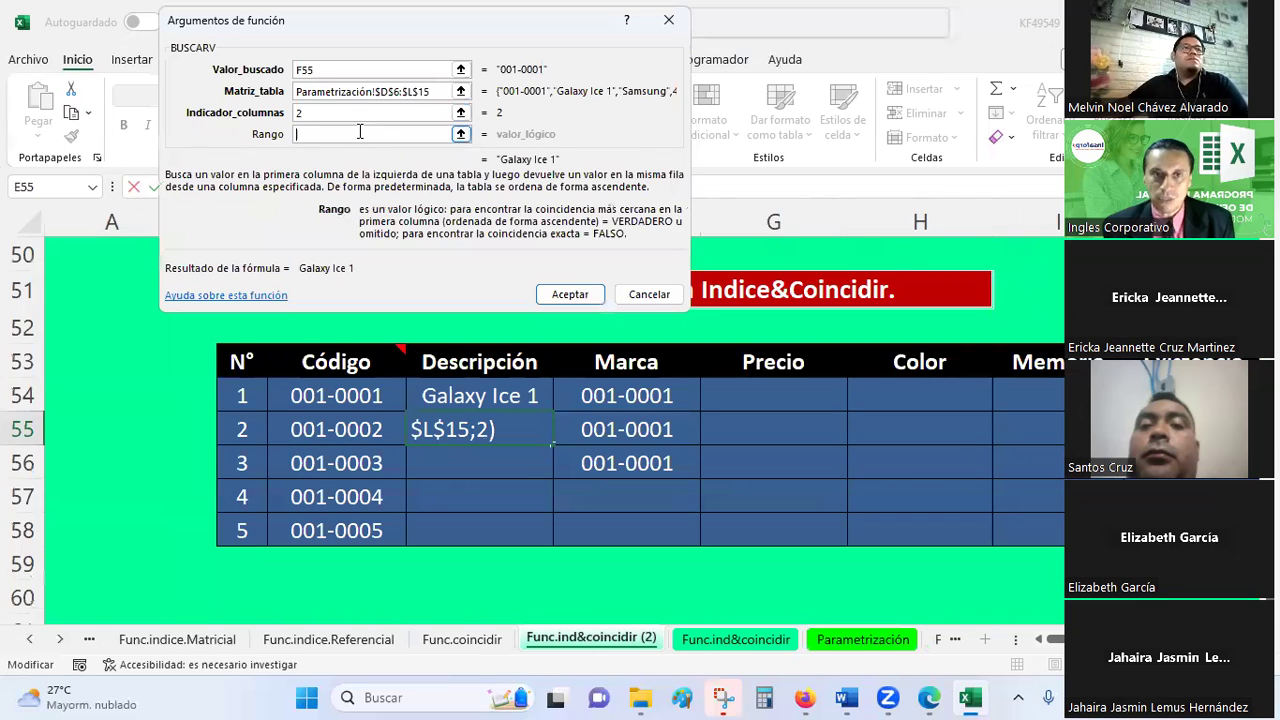
type("0")
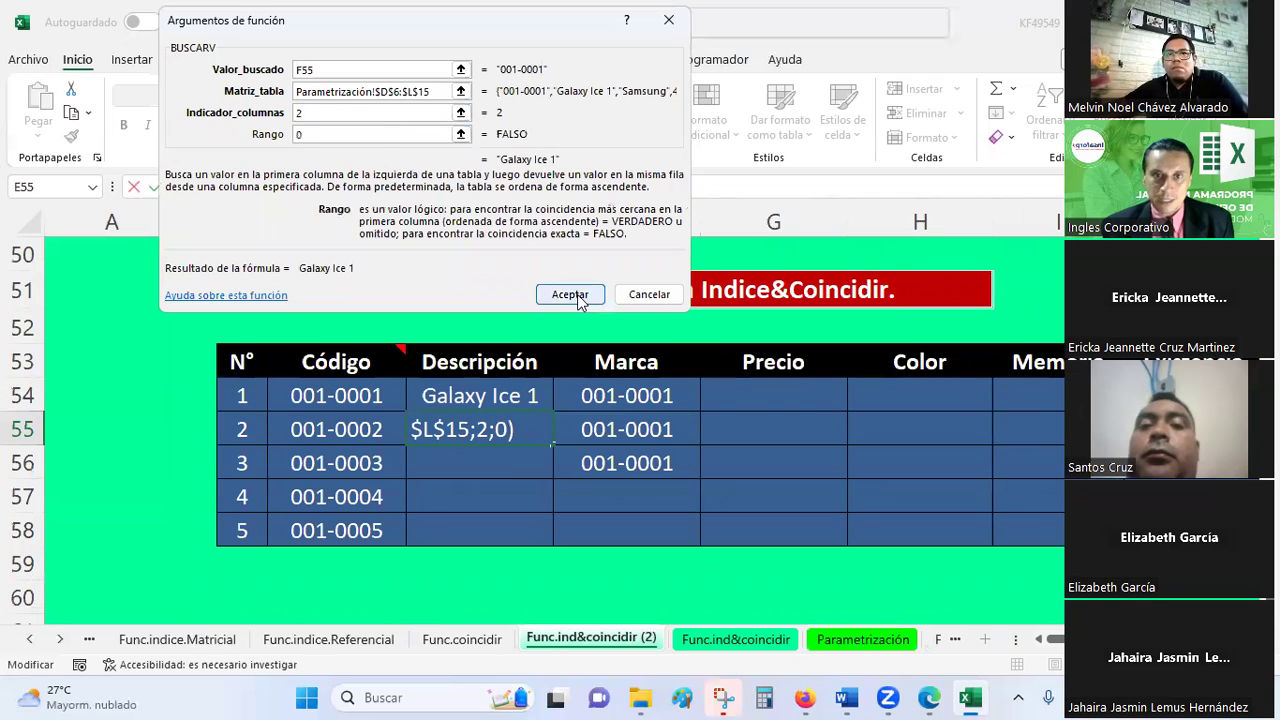
left_click(570, 294)
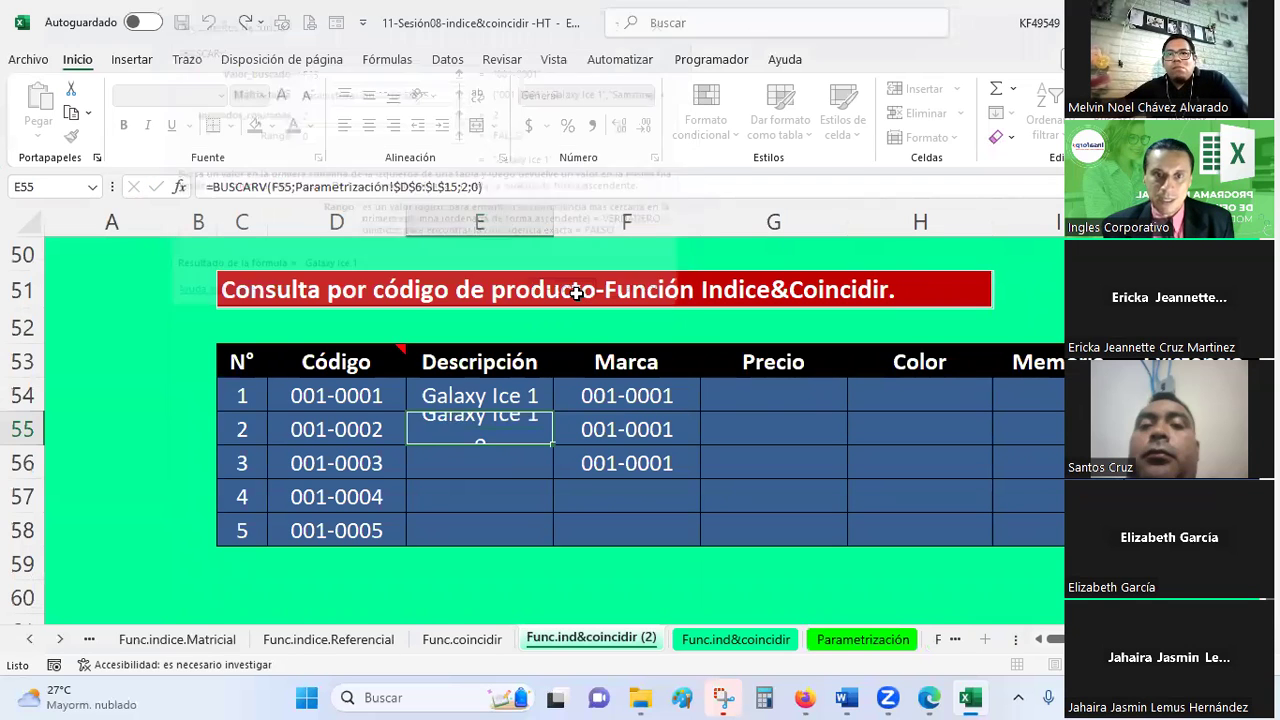
left_click(608, 426)
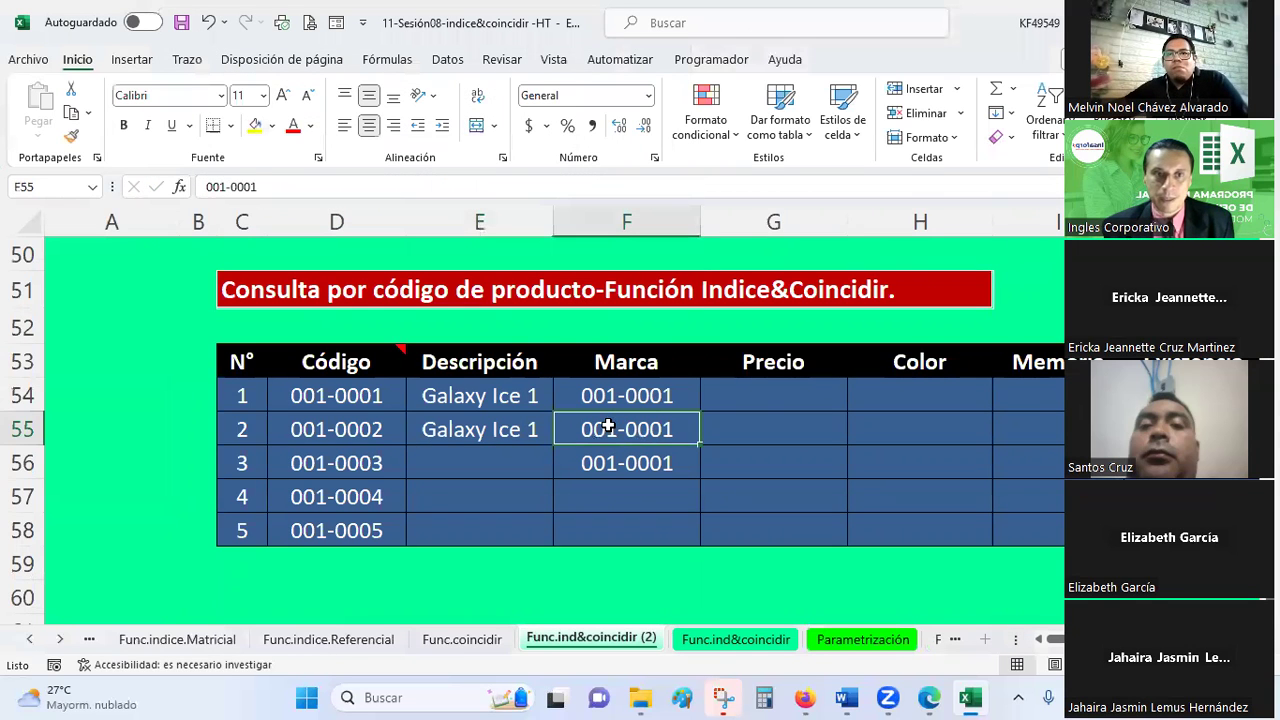
- In E56, start an array-form INDICE with Matriz Parametrización!$E$6:$E$15
left_click(540, 422)
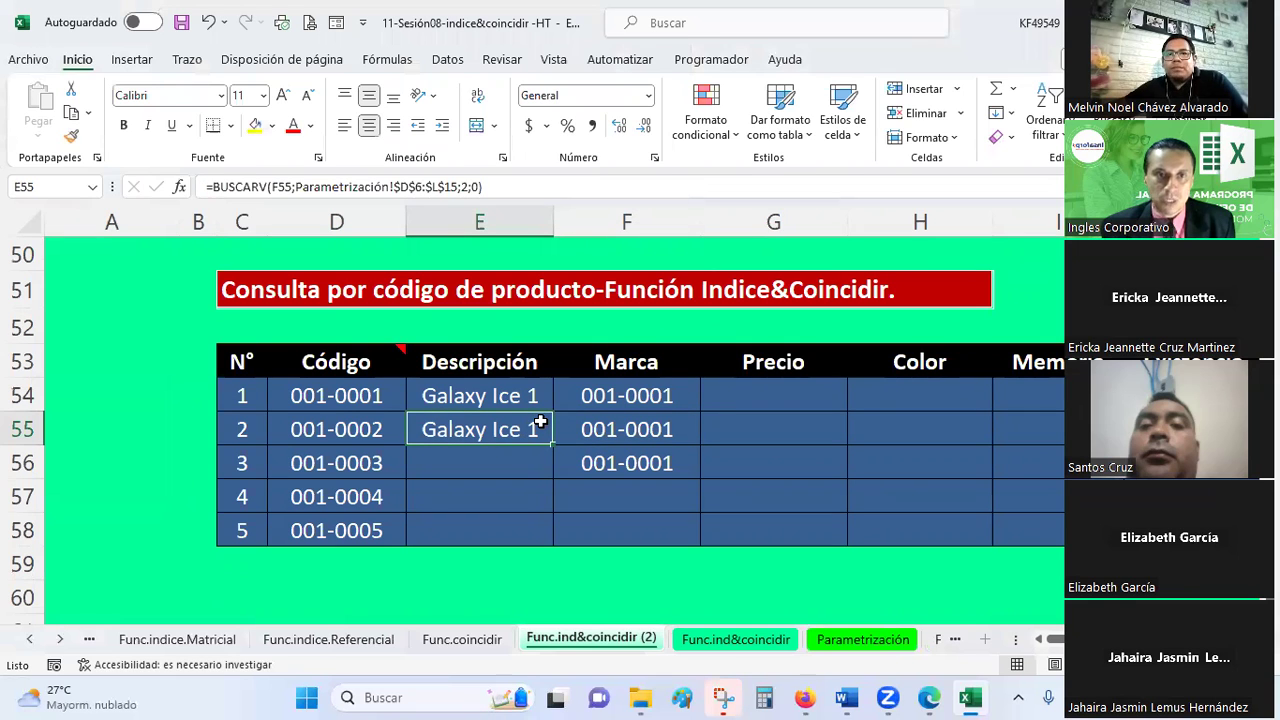
left_click(593, 429)
left_click(594, 461)
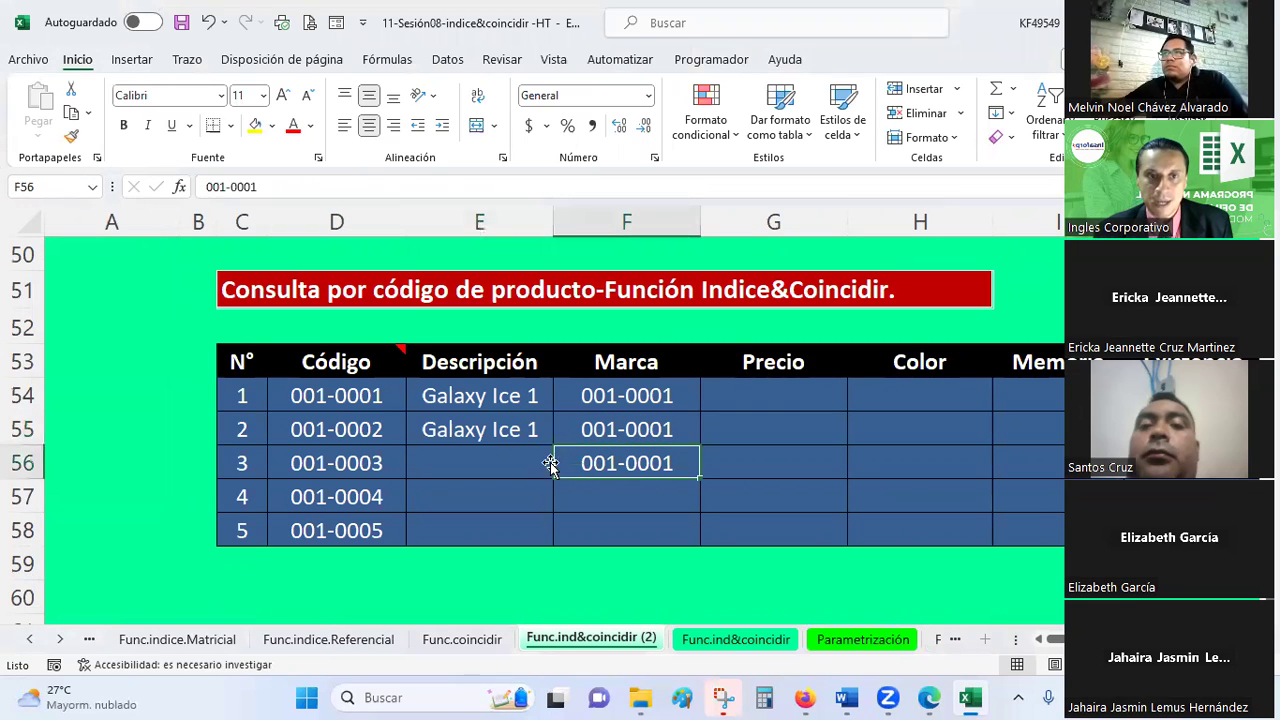
left_click(477, 453)
left_click(179, 186)
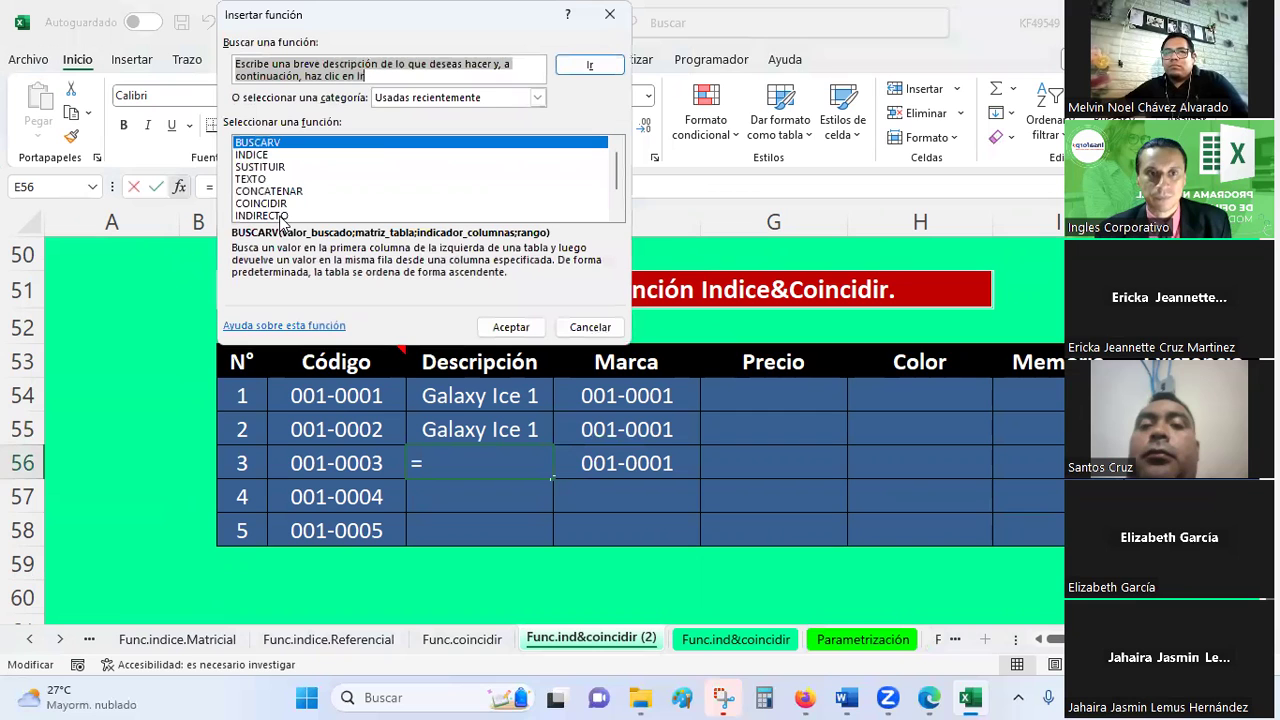
double_click(265, 155)
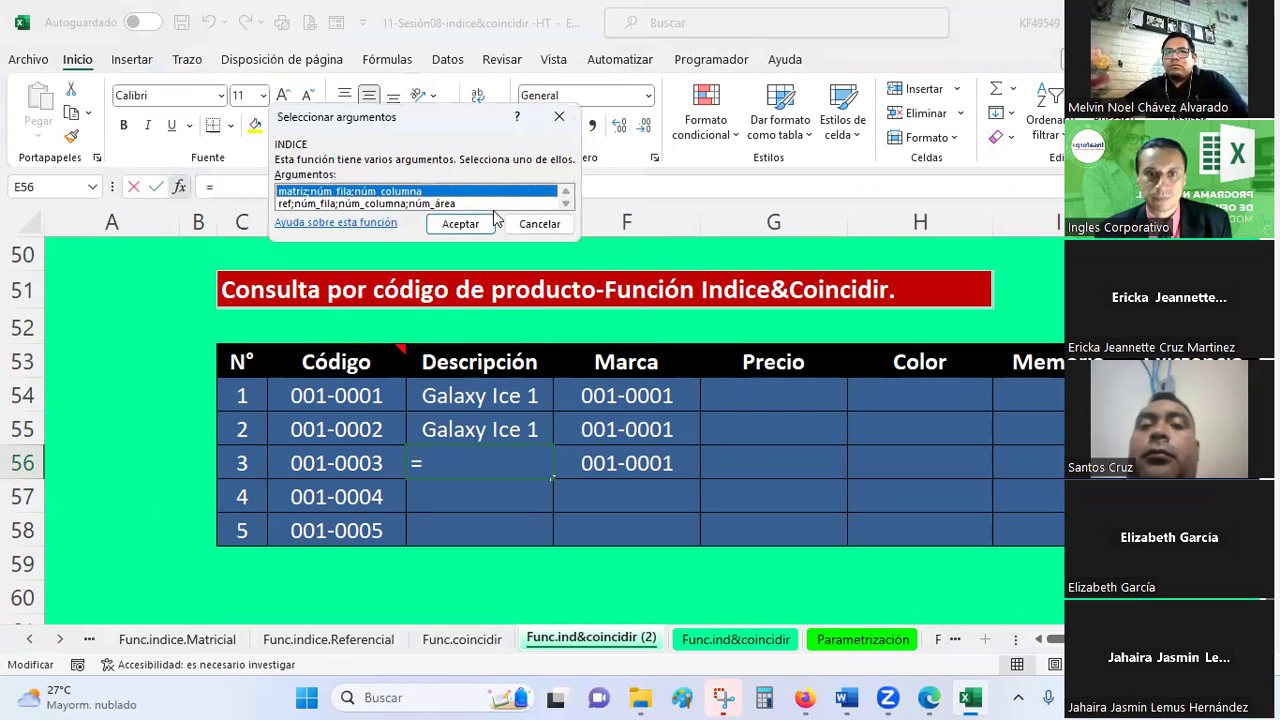
left_click(460, 223)
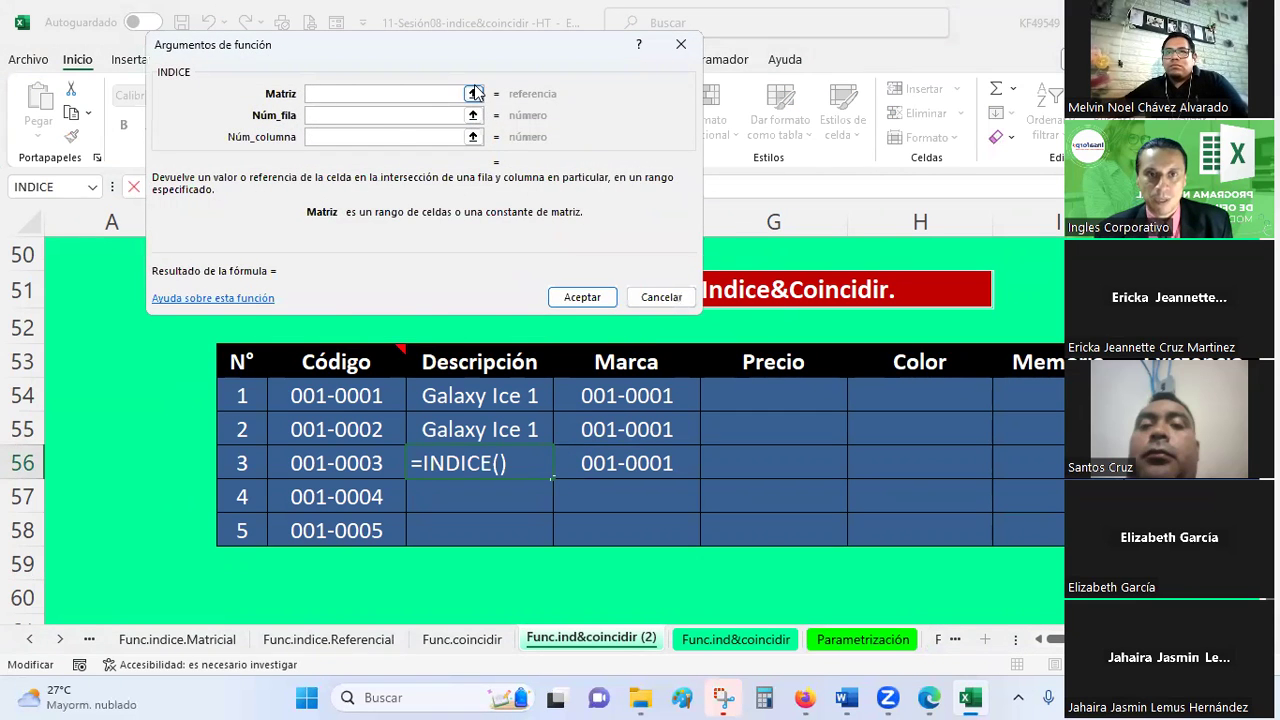
left_click(477, 93)
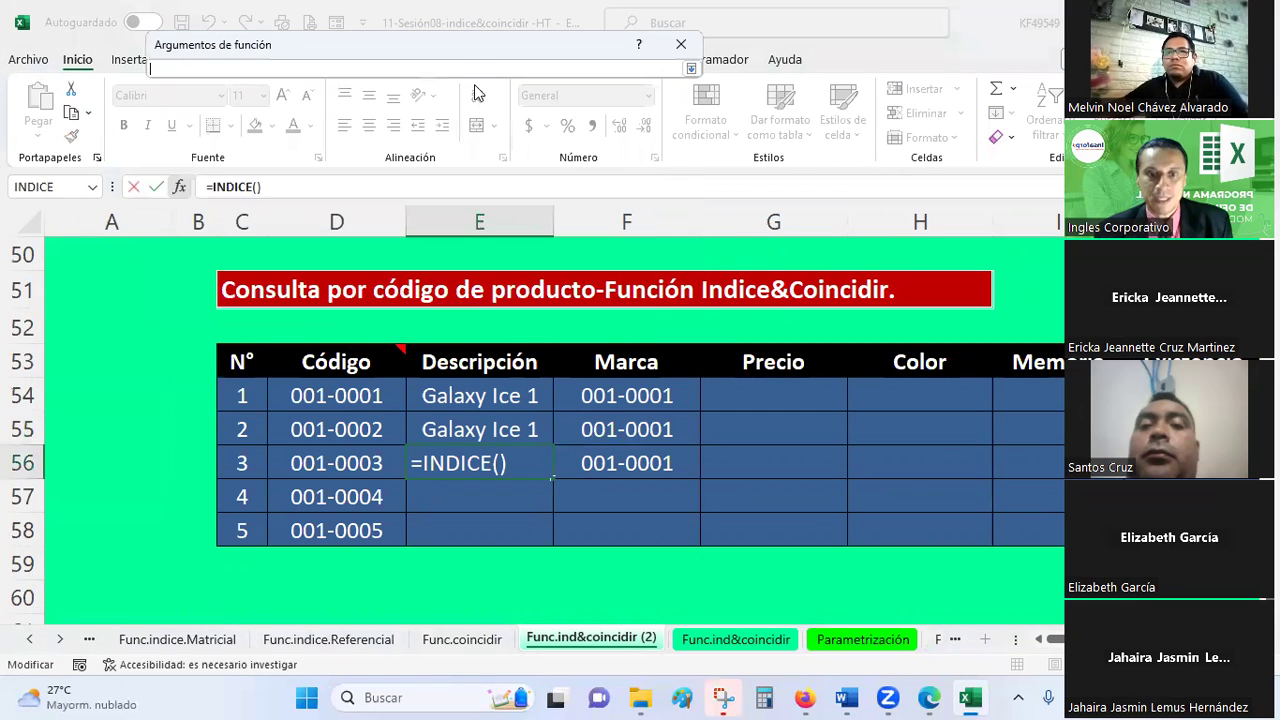
left_click(850, 640)
scroll(687, 423, "down", 1)
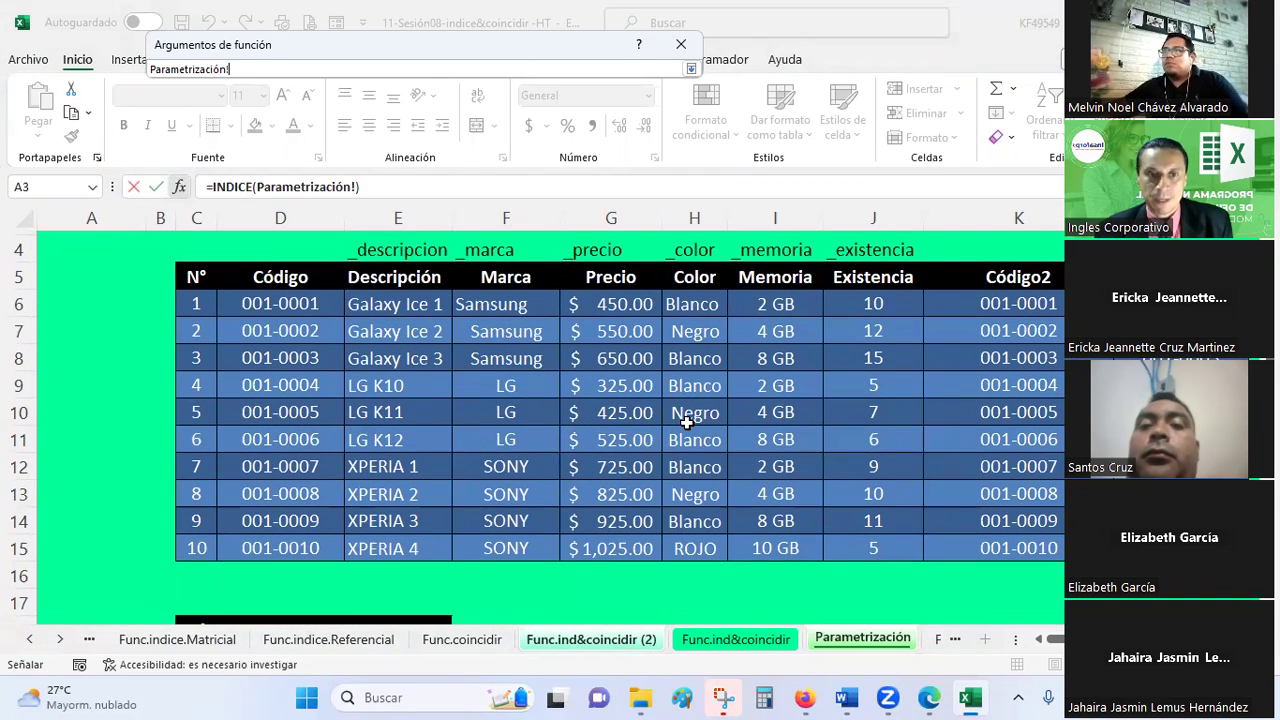
left_click_drag(376, 304, 408, 556)
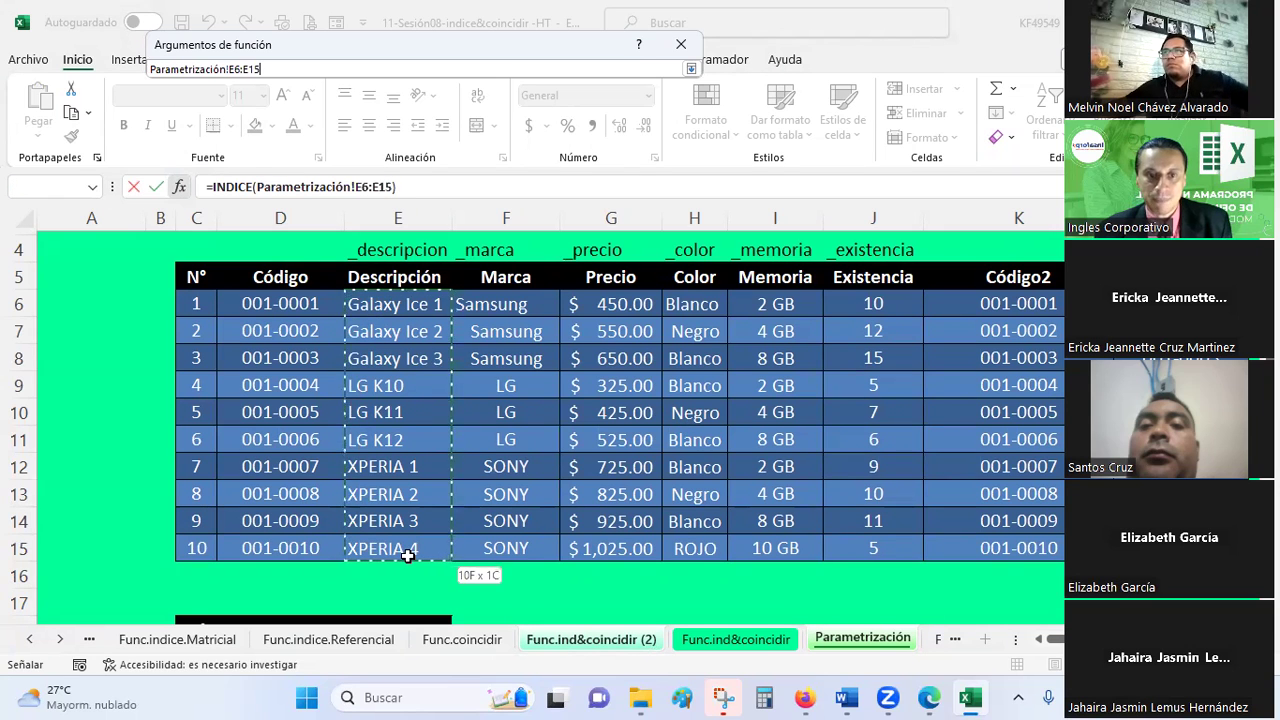
key("F4")
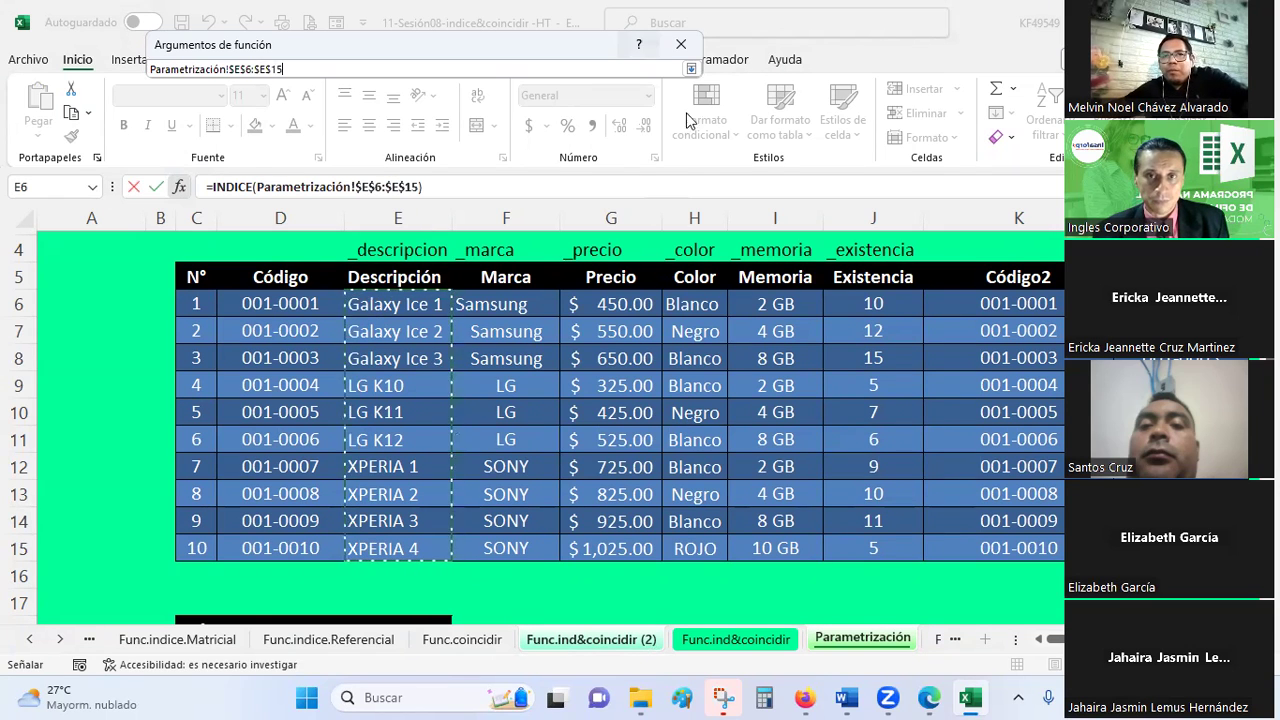
left_click(690, 68)
- Set Núm_fila to COINCIDIR(F56;Parametrización!$D$6:$D$15;0) and confirm the formula
left_click(389, 115)
type("coincidir")
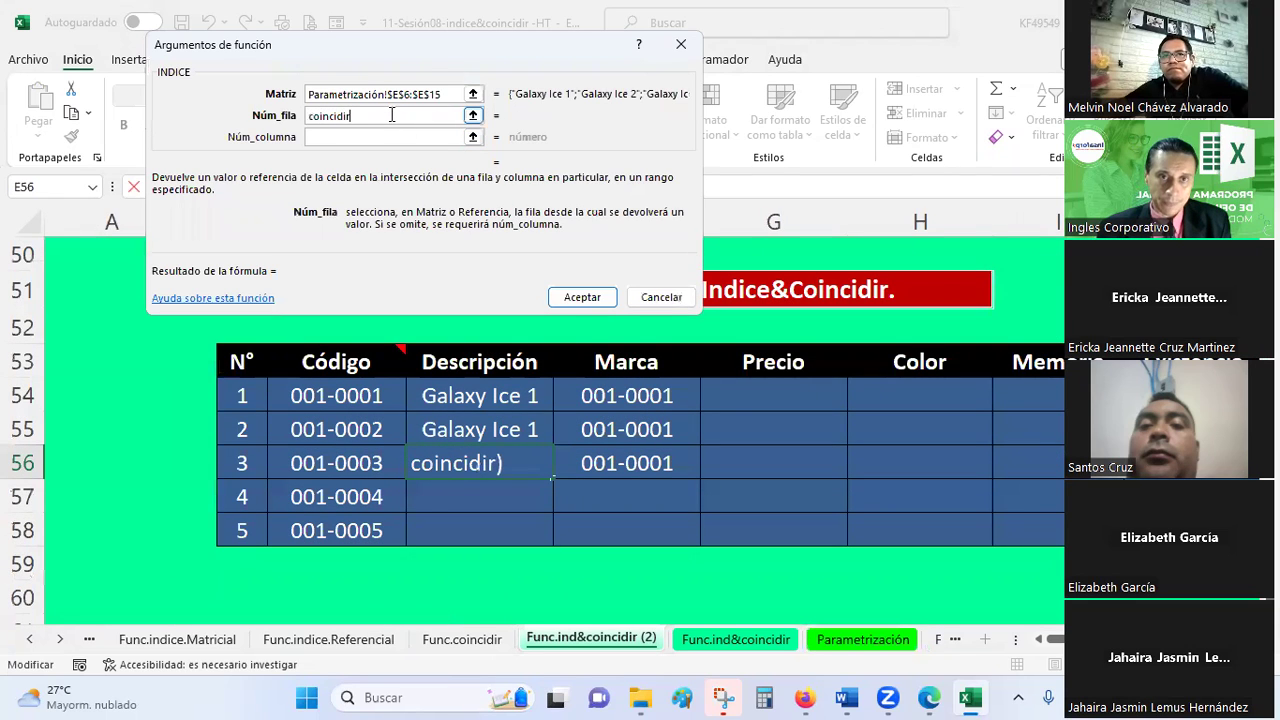
type("(")
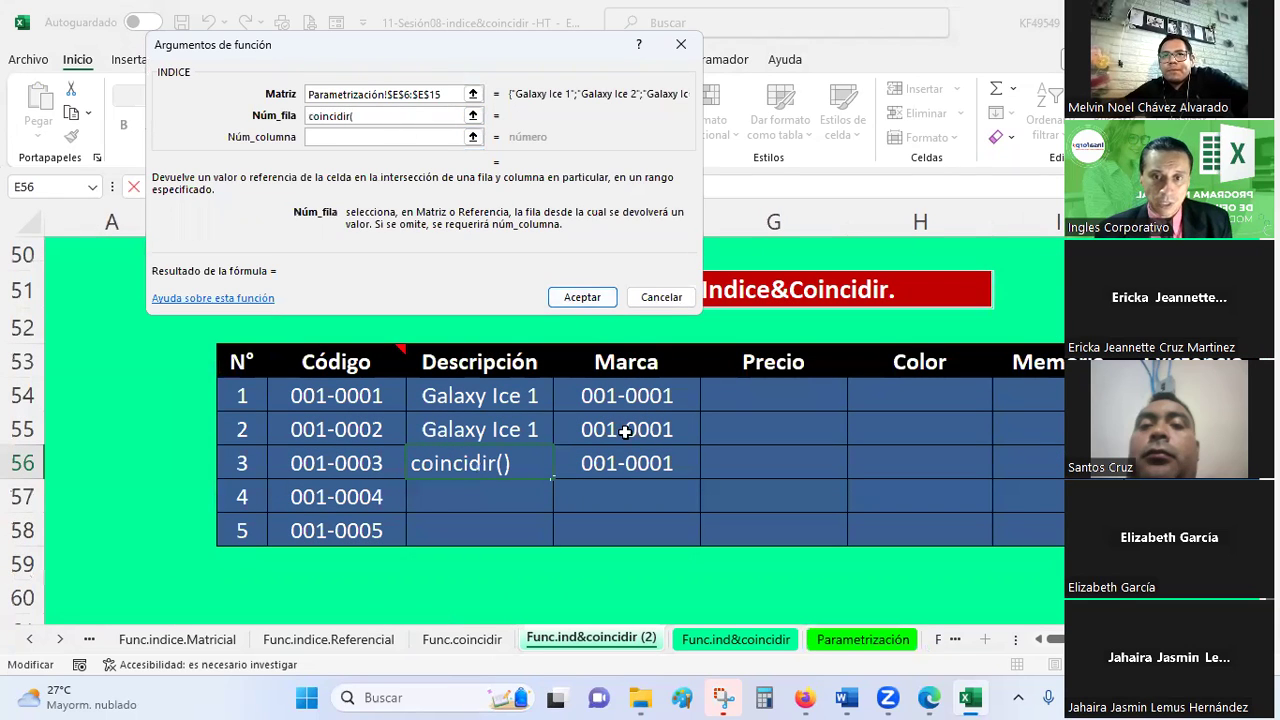
left_click(627, 463)
key("F8")
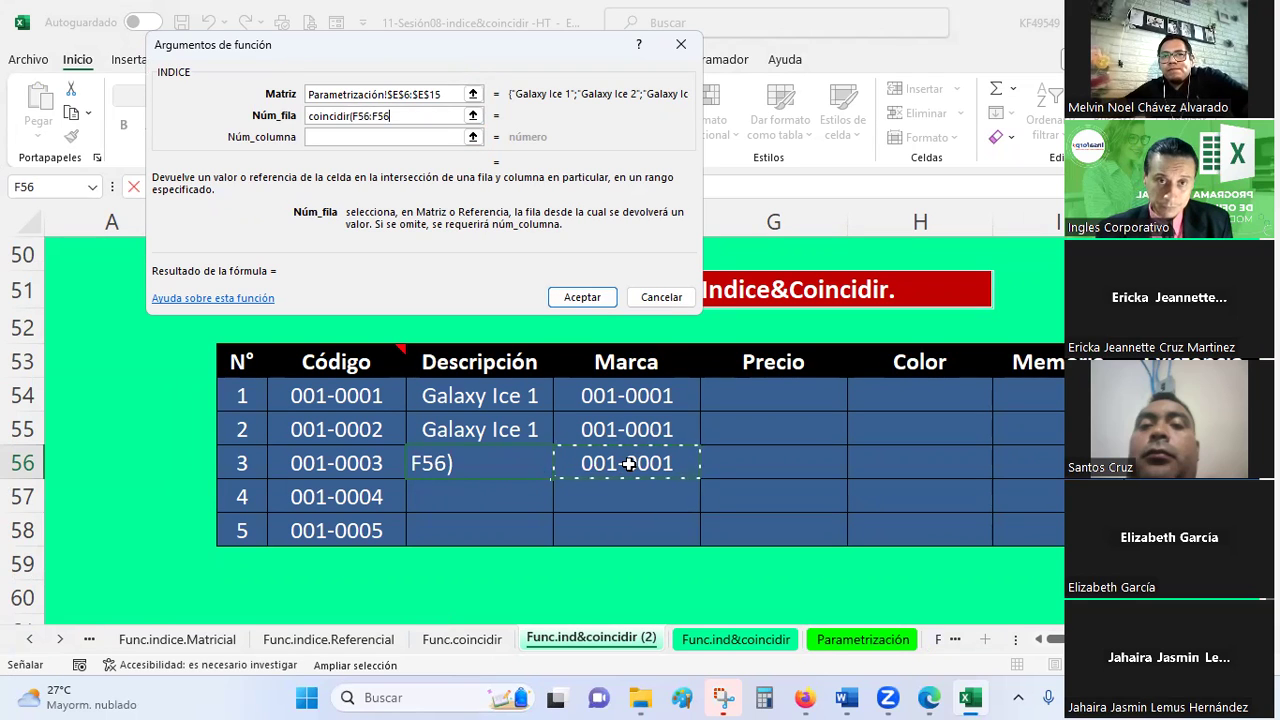
key("BackSpace")
key("BackSpace")
key("BackSpace")
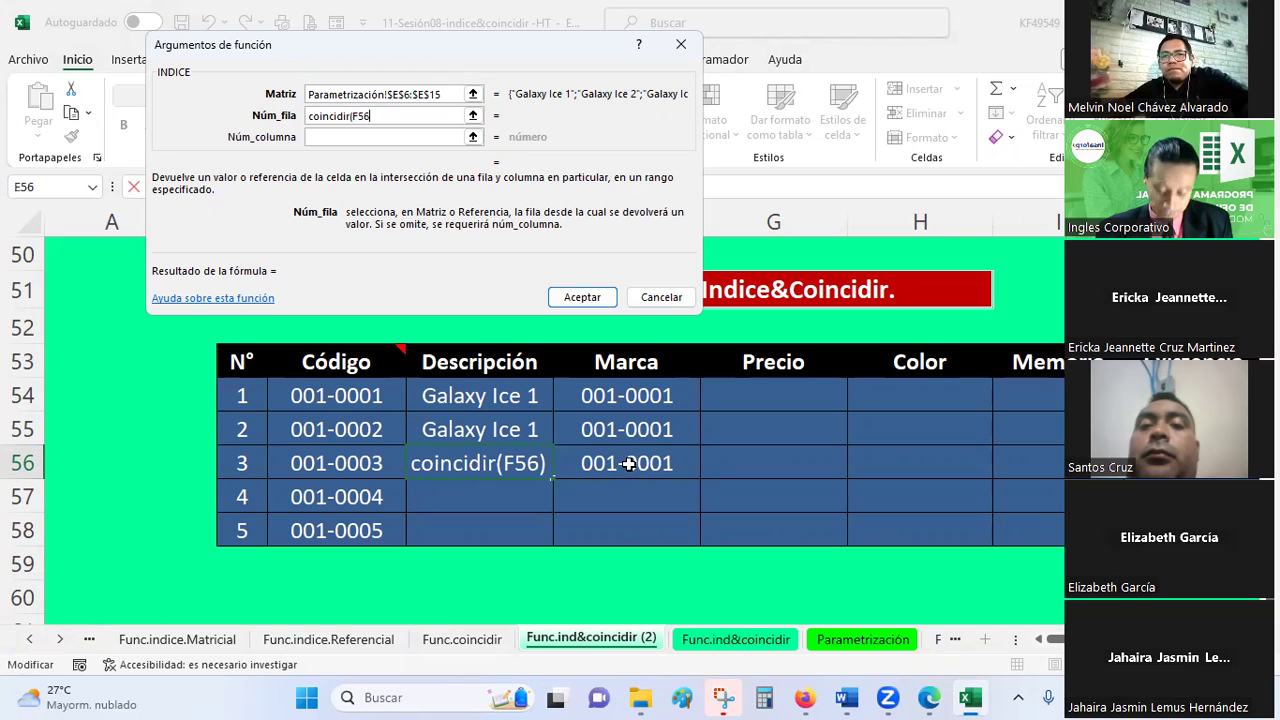
left_click(897, 638)
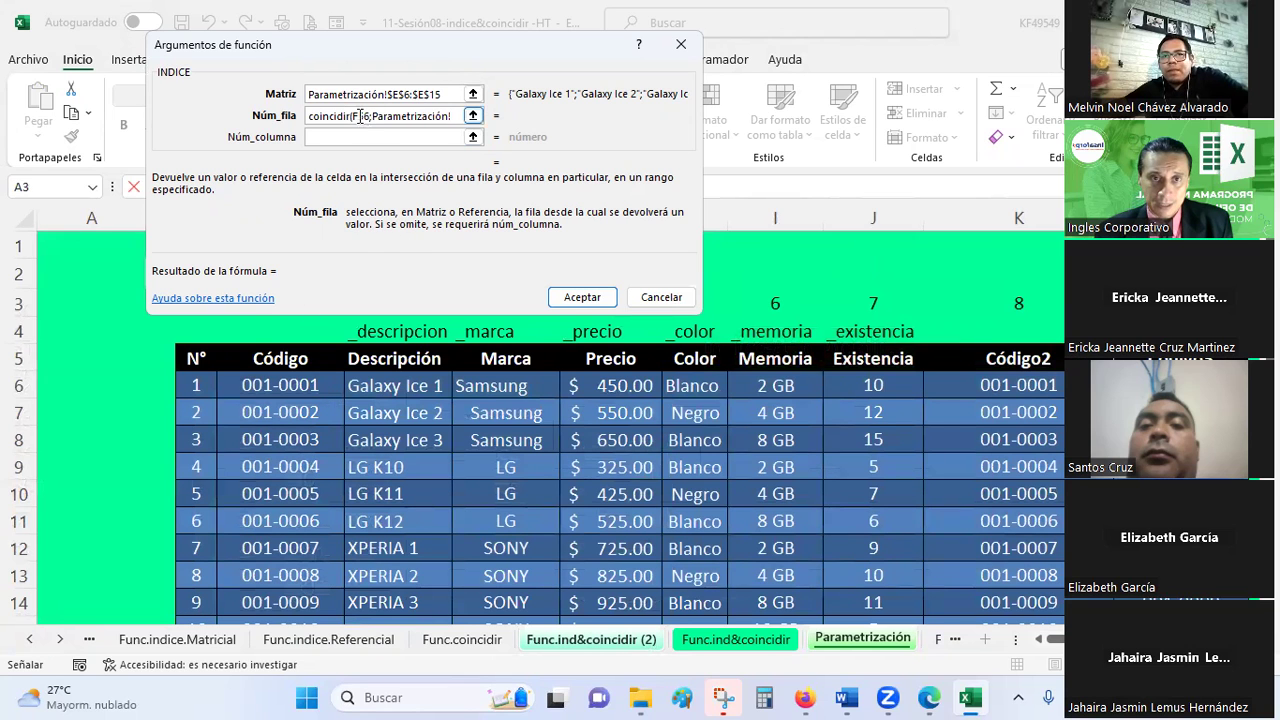
mouse_move(280, 388)
left_mouse_down()
mouse_move(307, 634)
mouse_move(298, 582)
left_mouse_up()
key("F4")
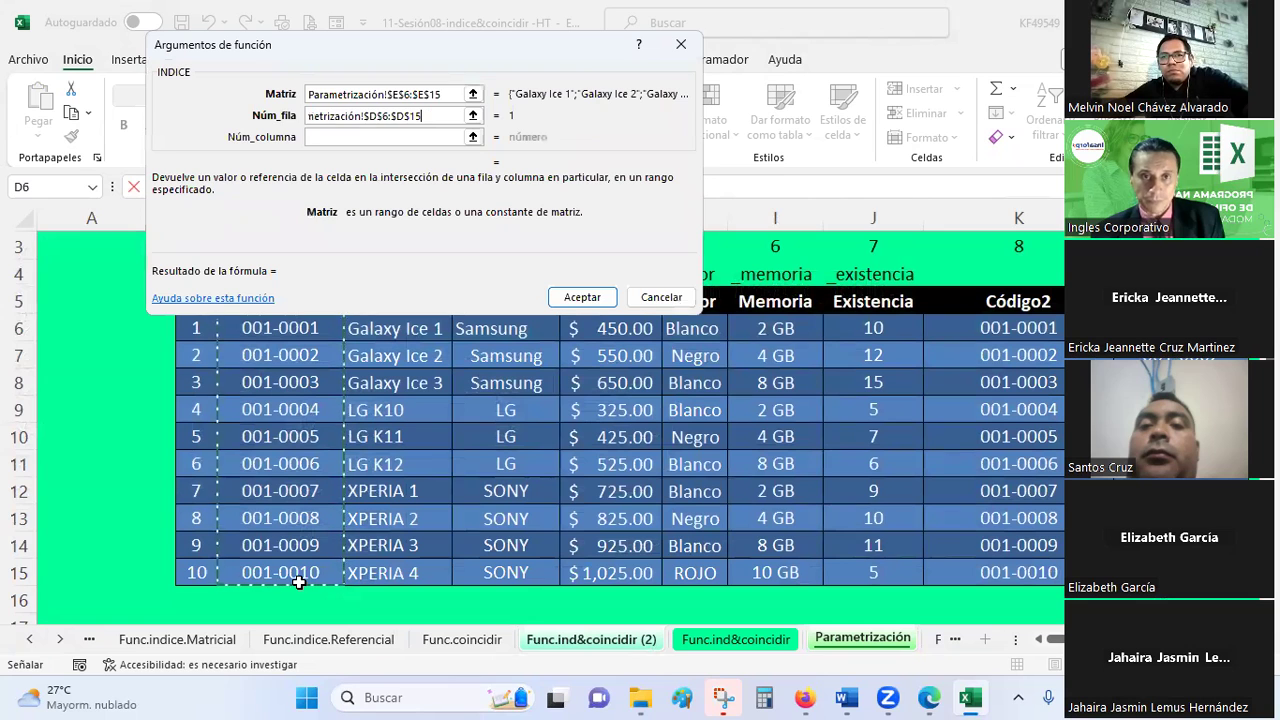
type(";0)")
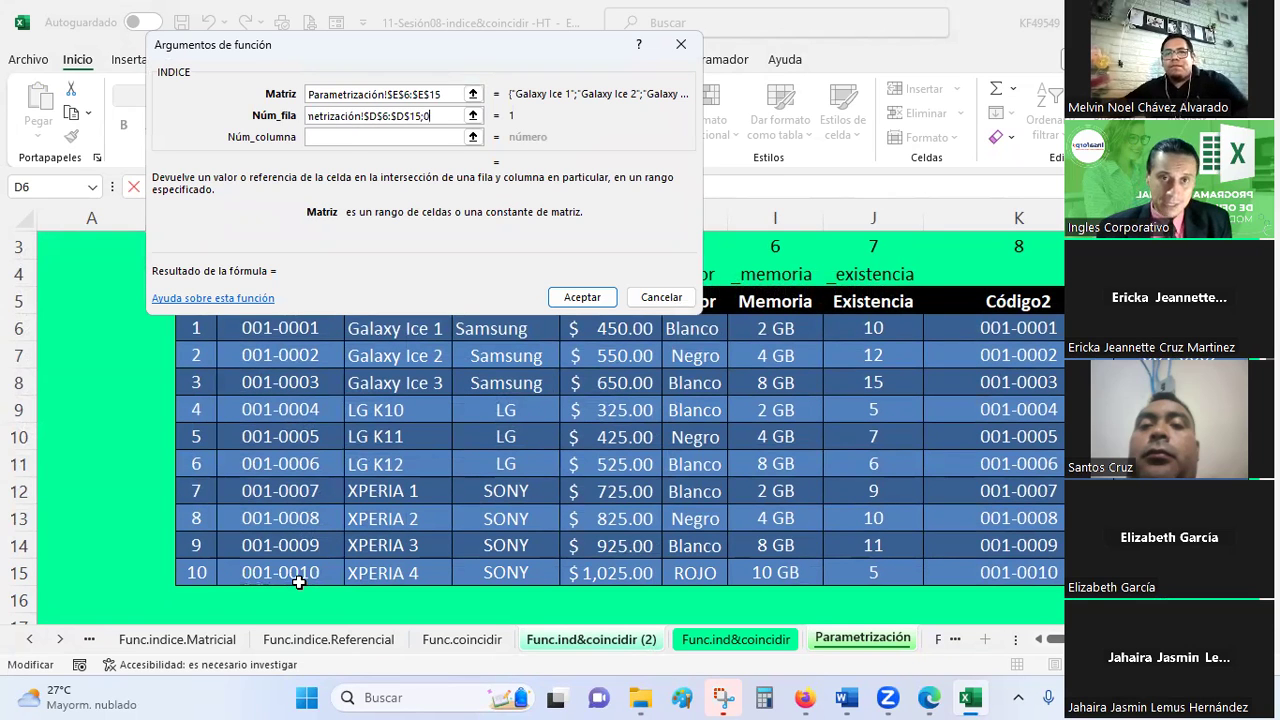
left_click(582, 297)
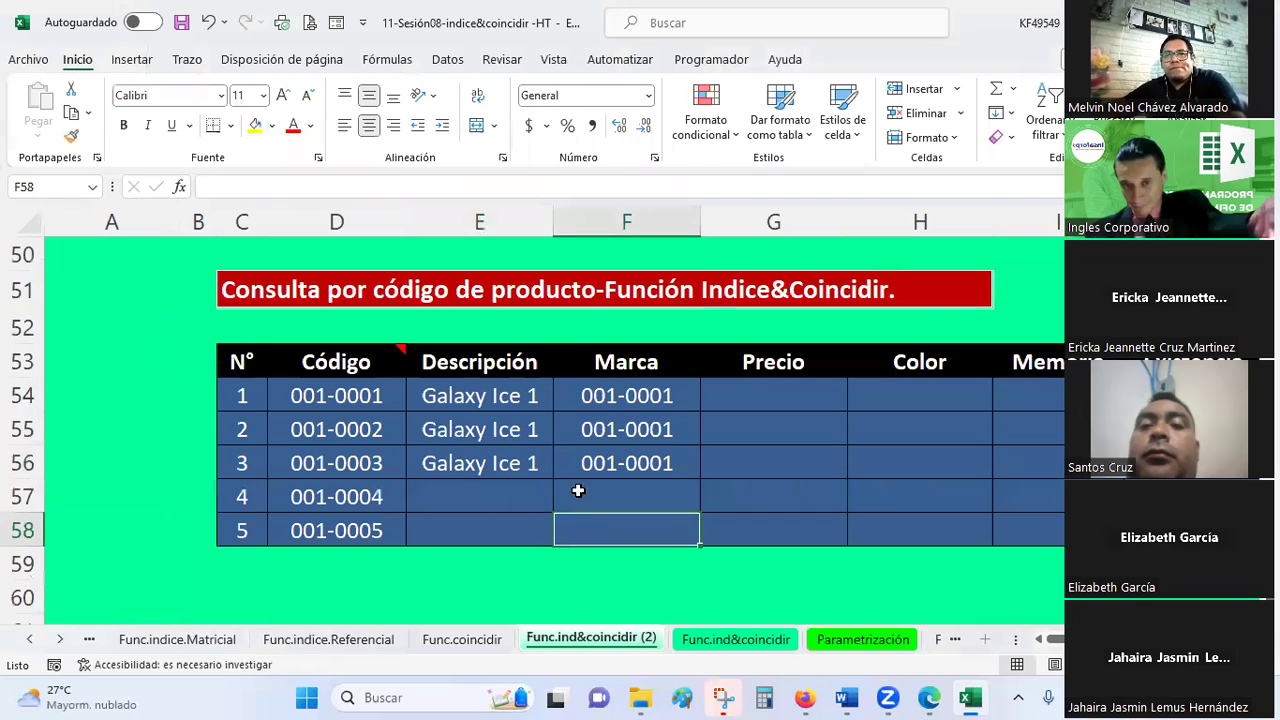
left_click(512, 431)
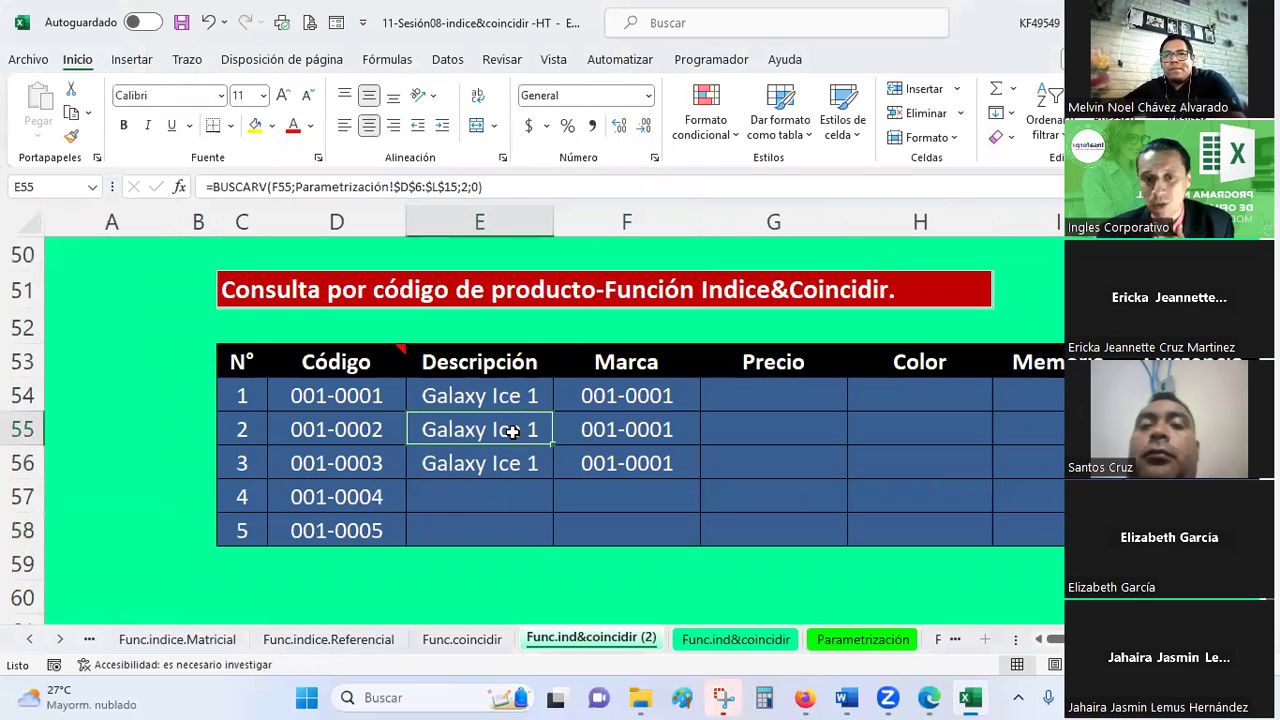
left_click(518, 463)
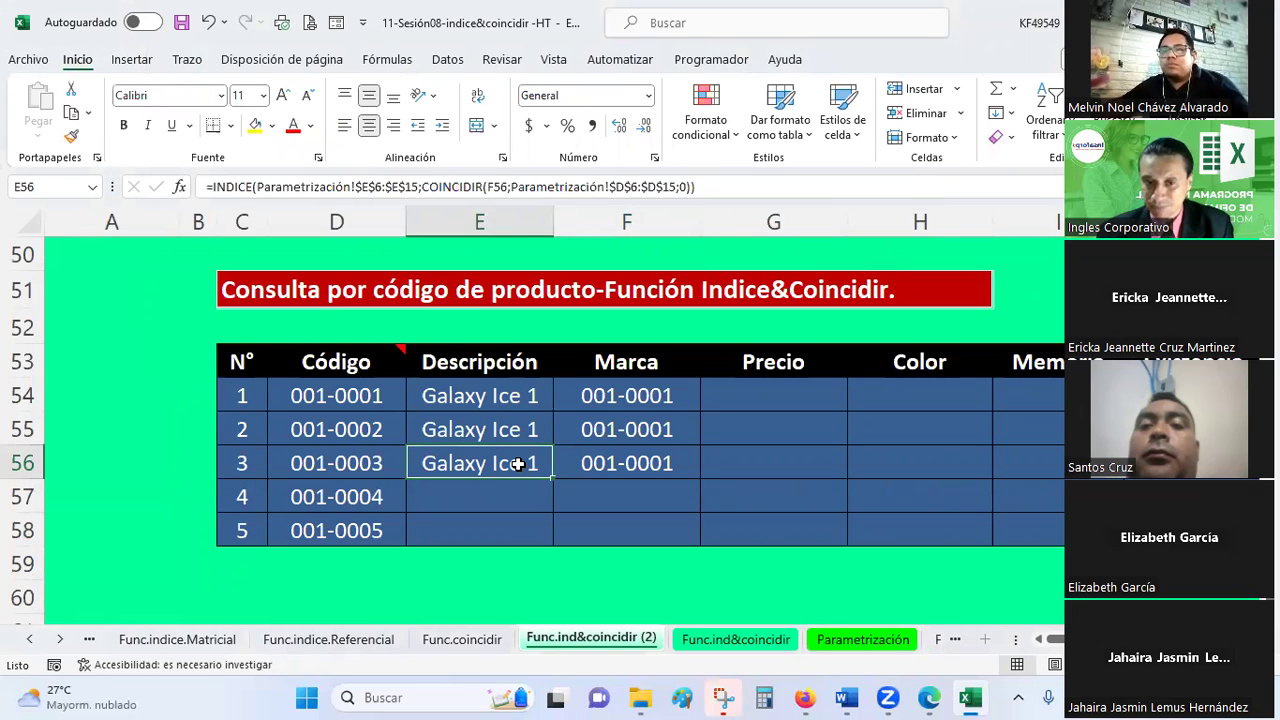
left_click(610, 469)
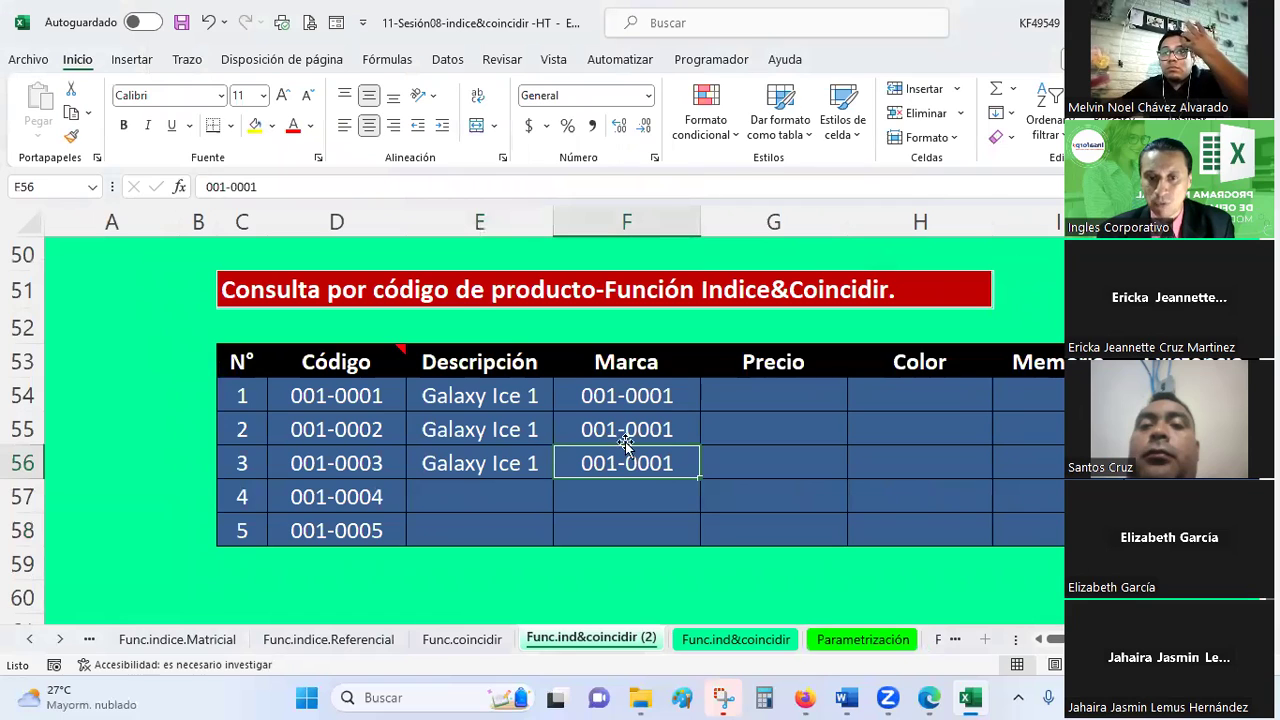
left_click(363, 398)
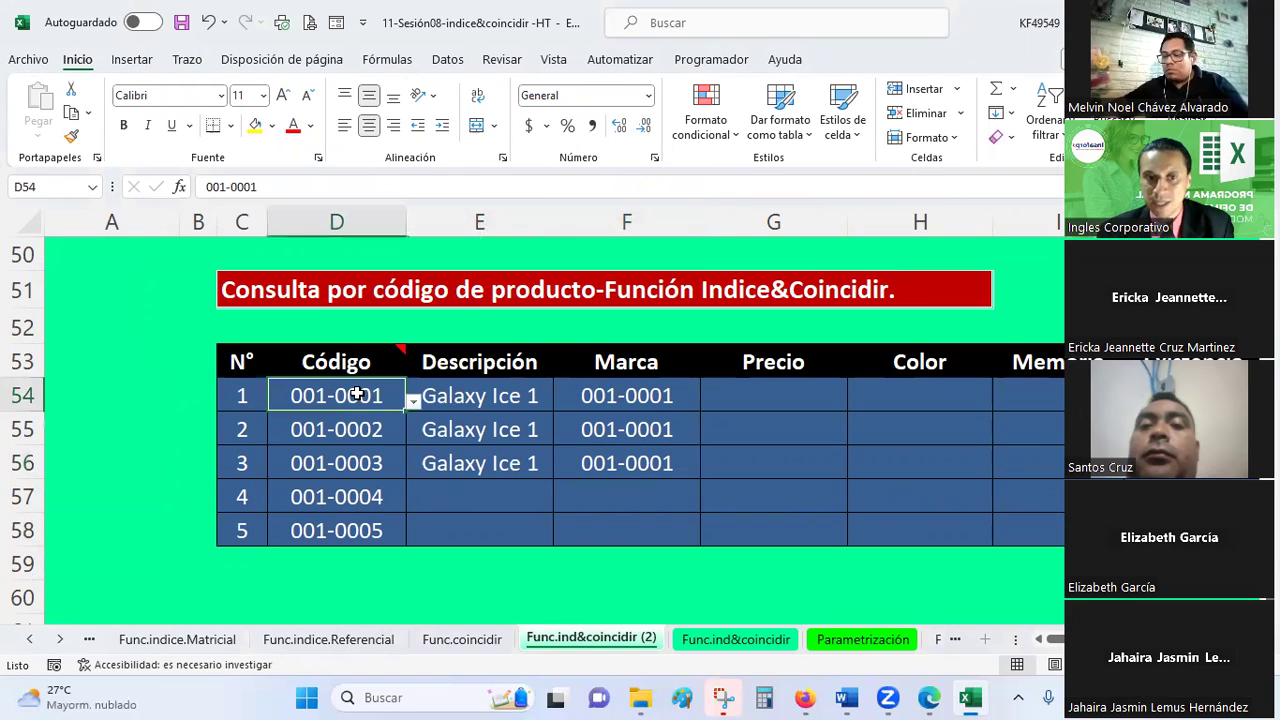
left_click(537, 458)
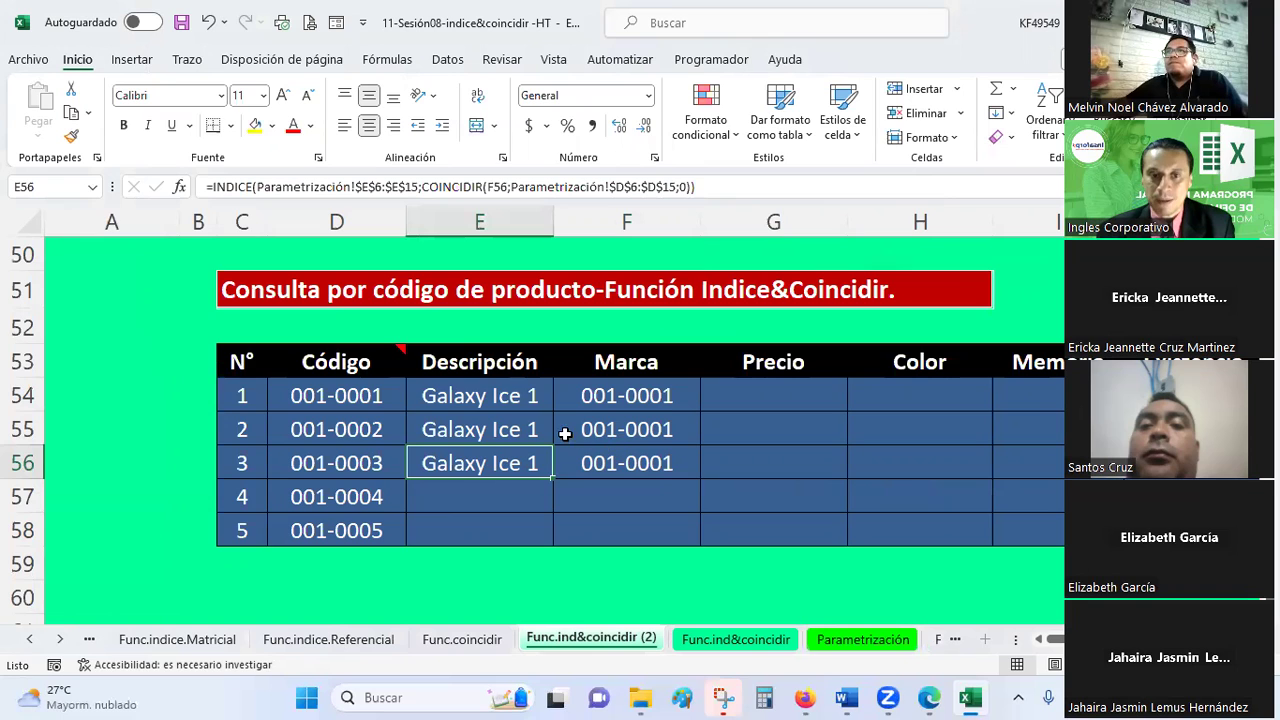
left_click(627, 420)
left_click(520, 428)
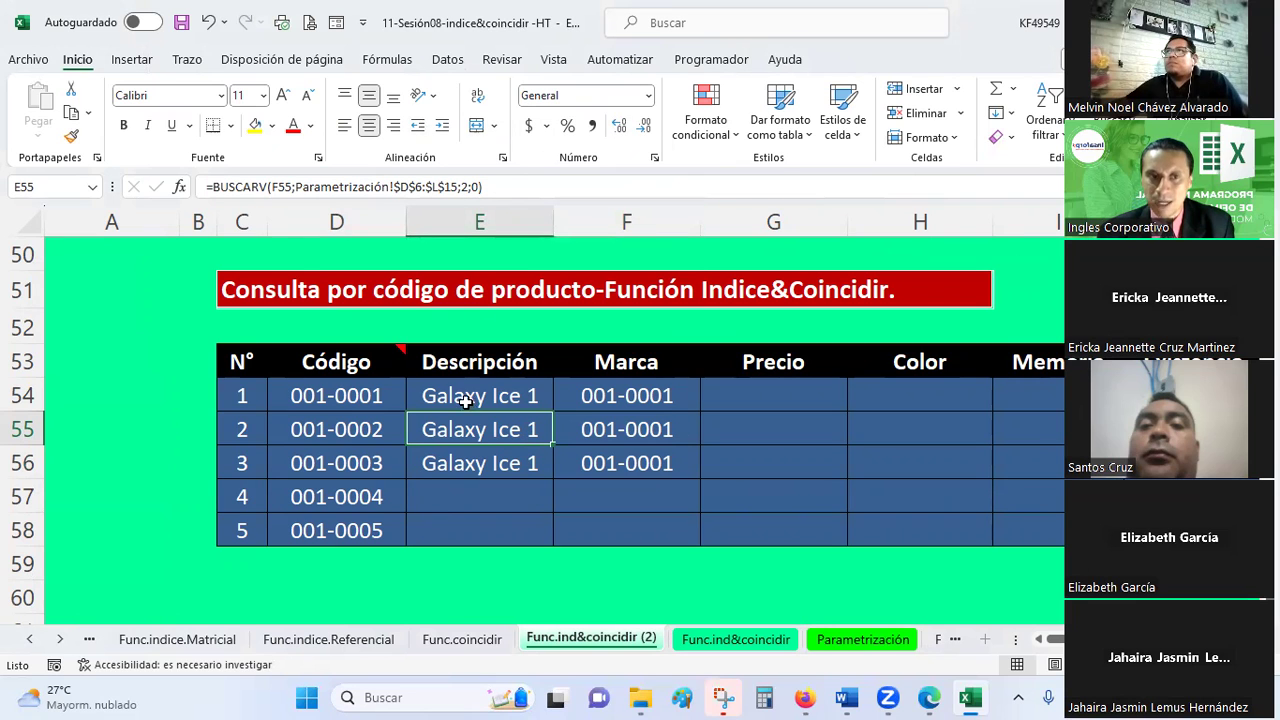
- Confirm E55's =BUSCARV(F55;Parametrización!$D$6:$L$15;2;0) arguments, then select code cell F55
left_click(179, 187)
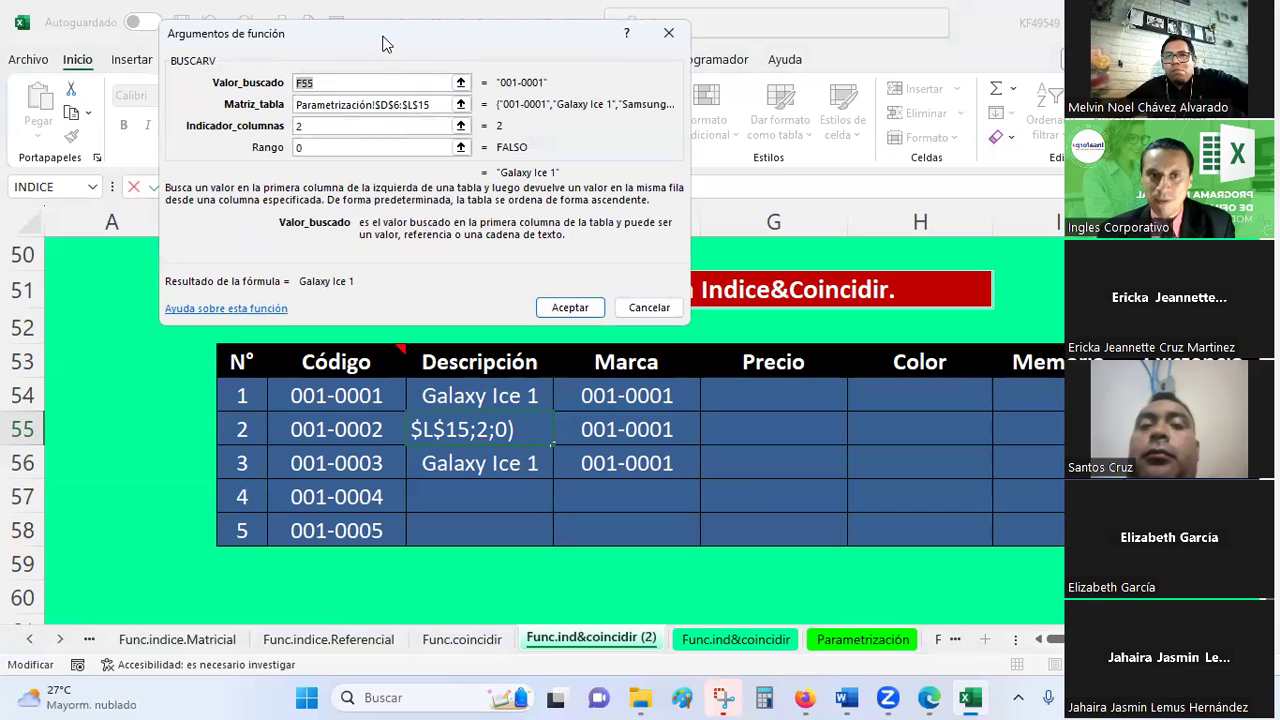
left_click_drag(446, 60, 908, 98)
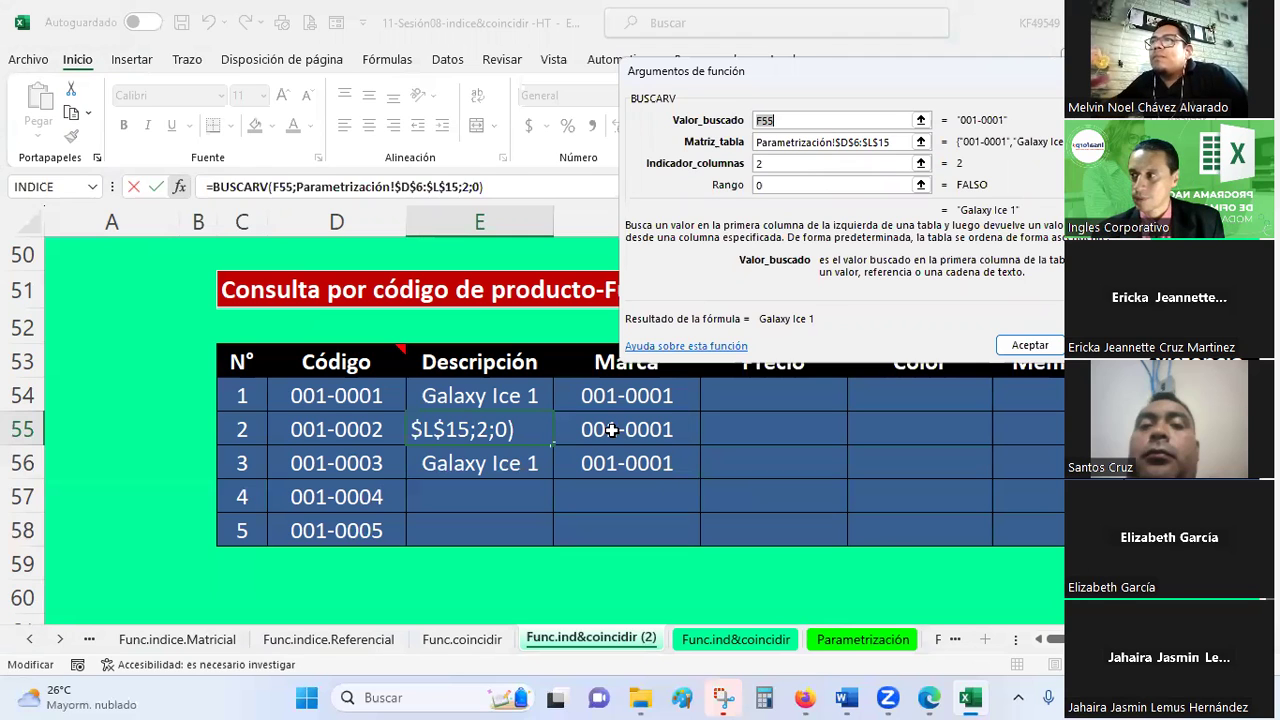
key("Return")
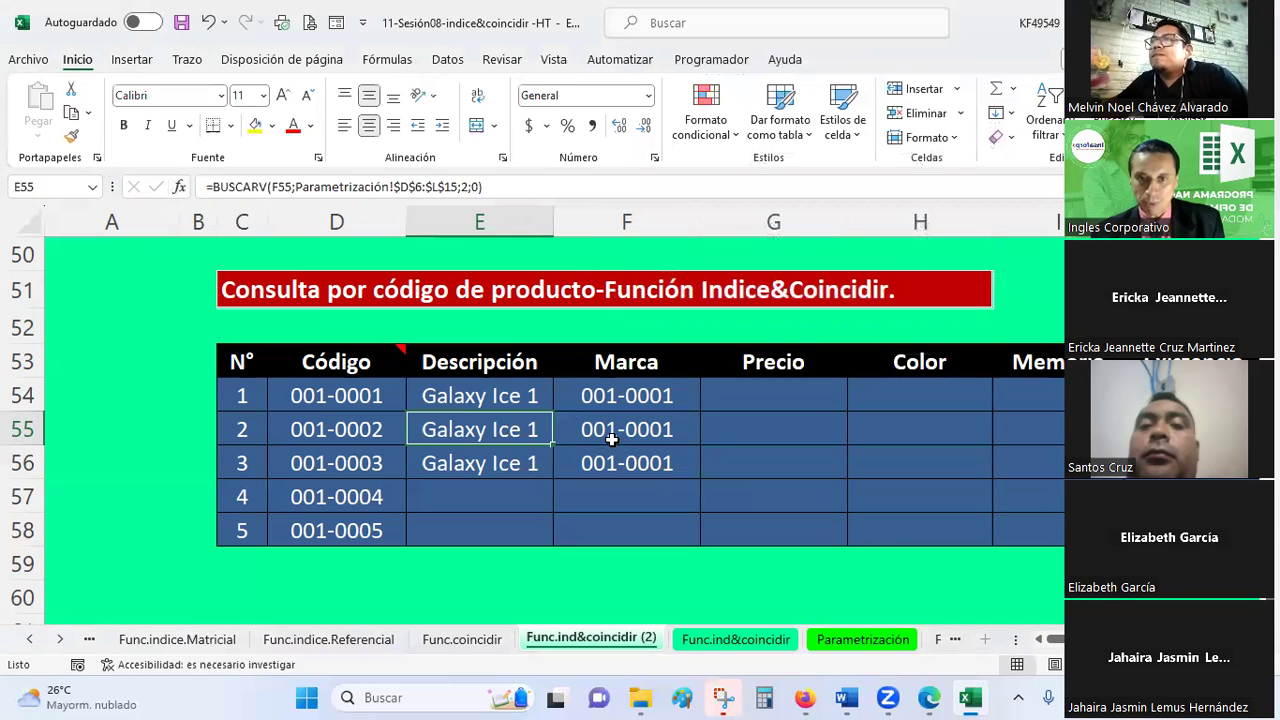
left_click(612, 429)
- Copy the product code 001-0001 from F55 into F57
key("ctrl+c")
left_click(619, 501)
key("ctrl+v")
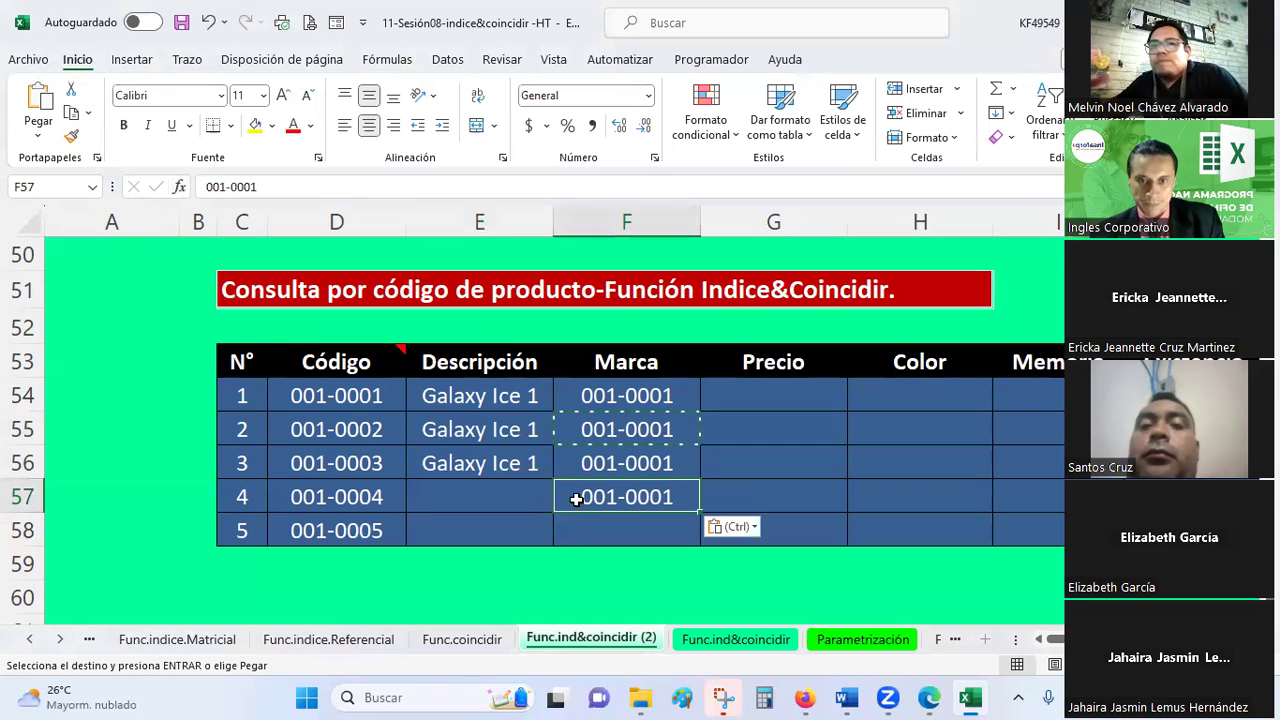
key("Escape")
key("Left")
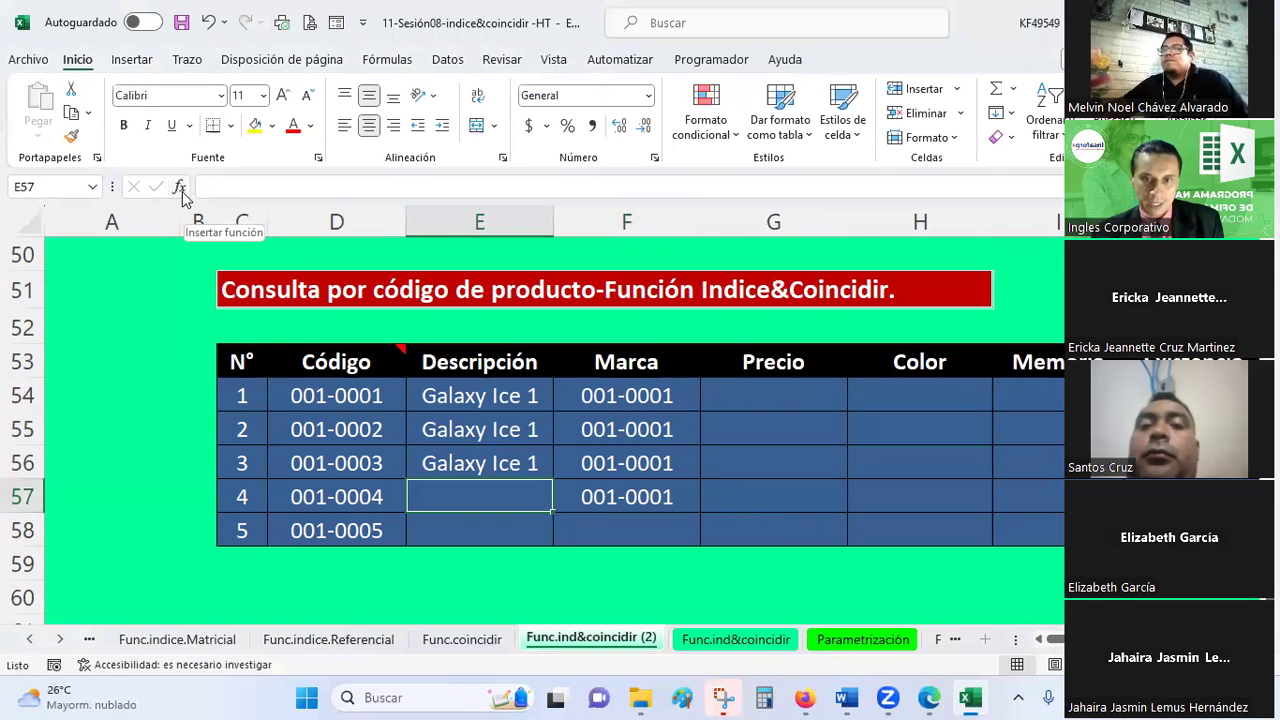
- Enter =BUSCARV(F57;Parametrización!E6:L15;2) in E57 through the function wizard
left_click(176, 190)
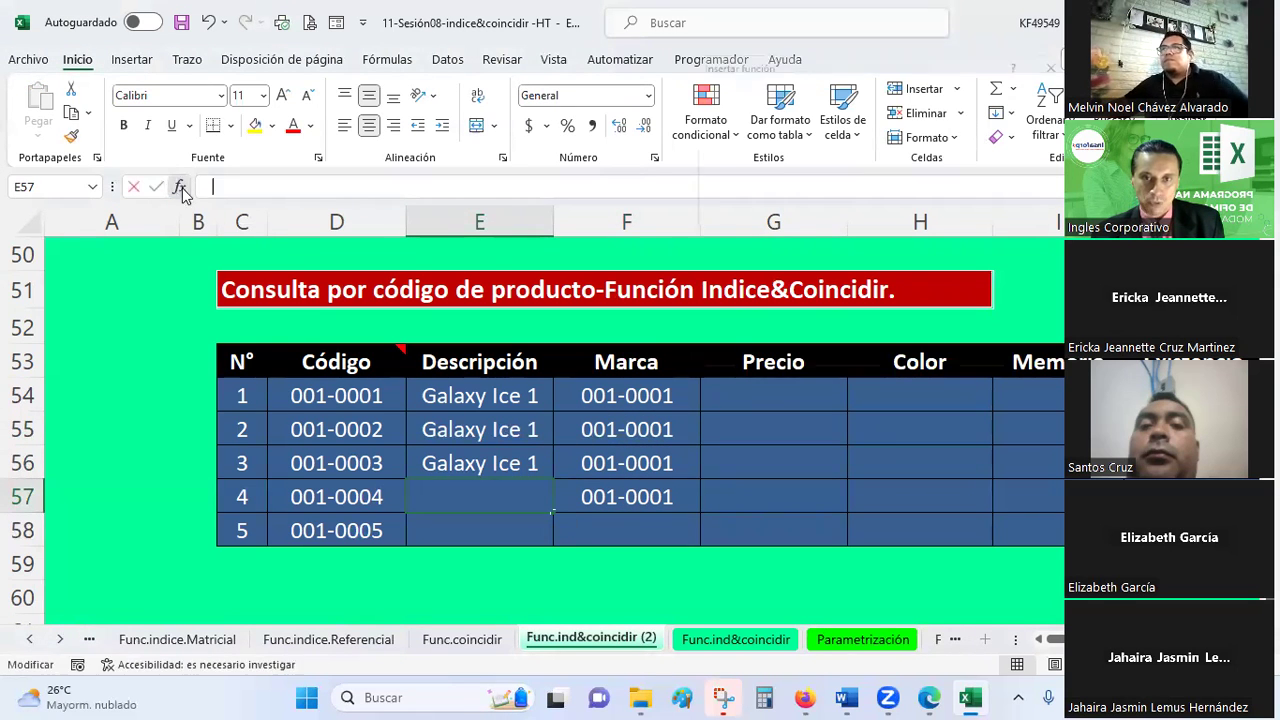
double_click(722, 195)
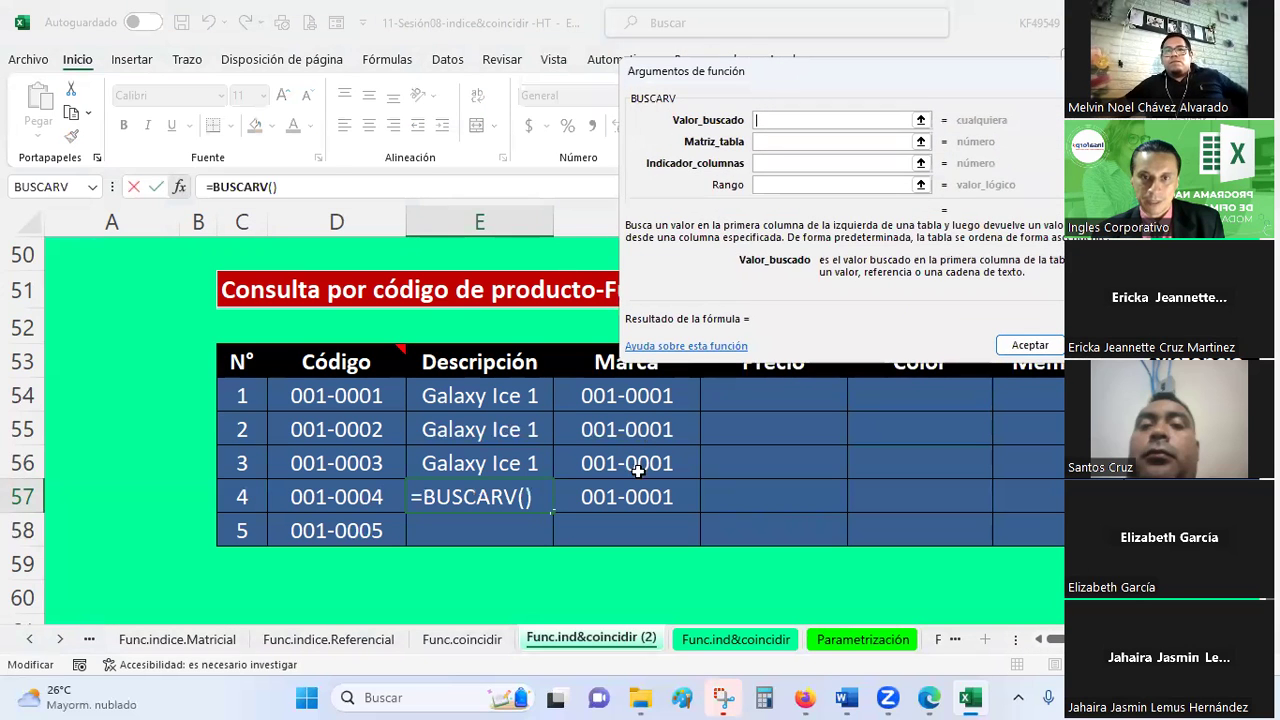
left_click(621, 497)
left_click(920, 142)
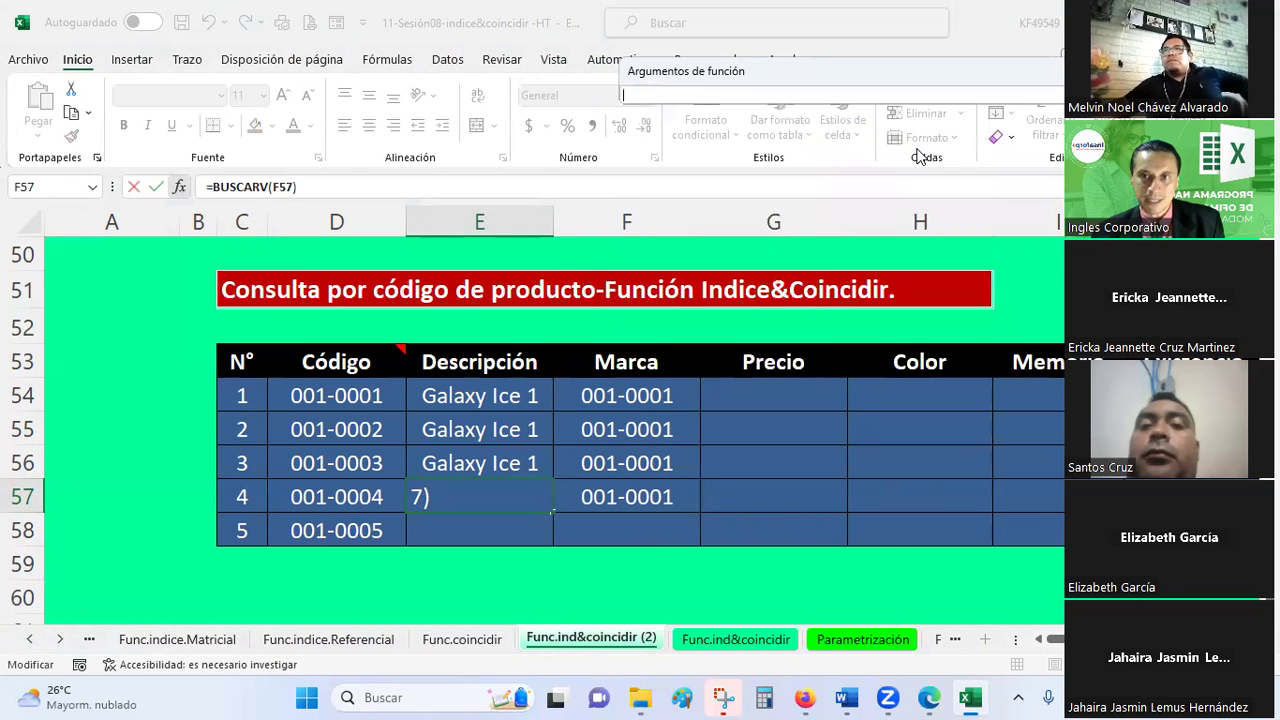
left_click(855, 639)
left_click_drag(353, 328, 1043, 570)
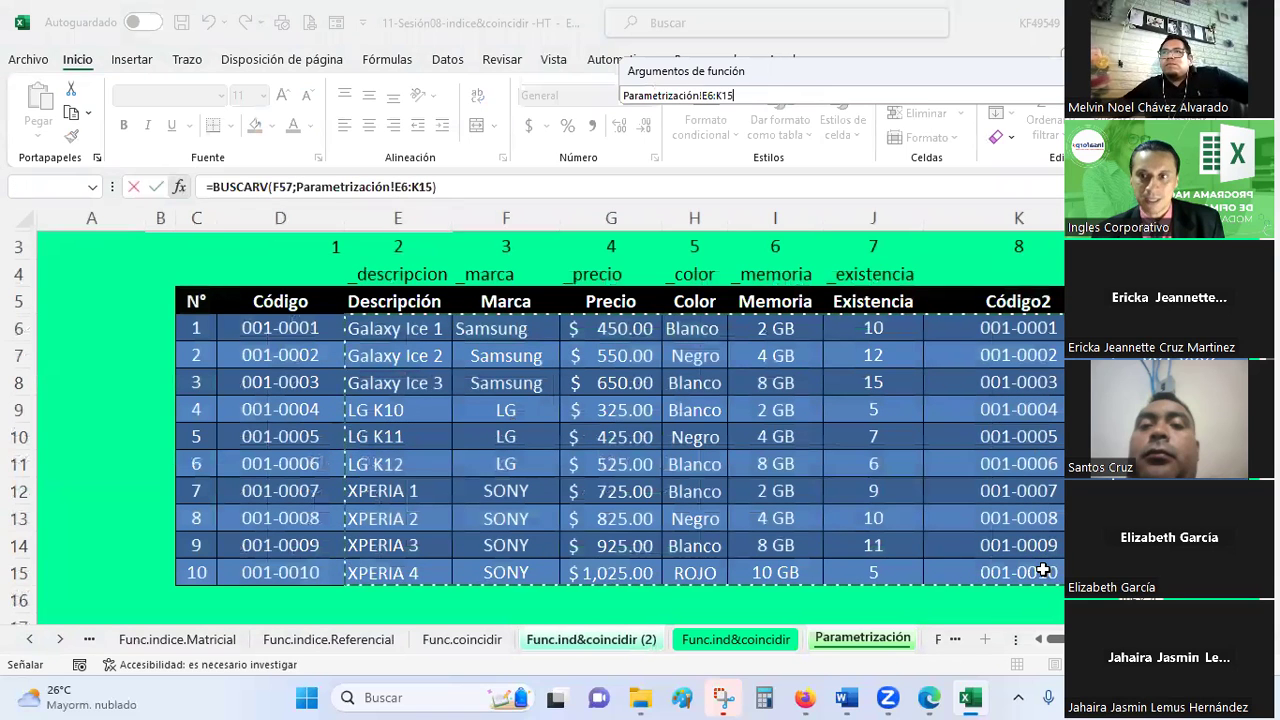
left_click_drag(1043, 570, 1075, 572)
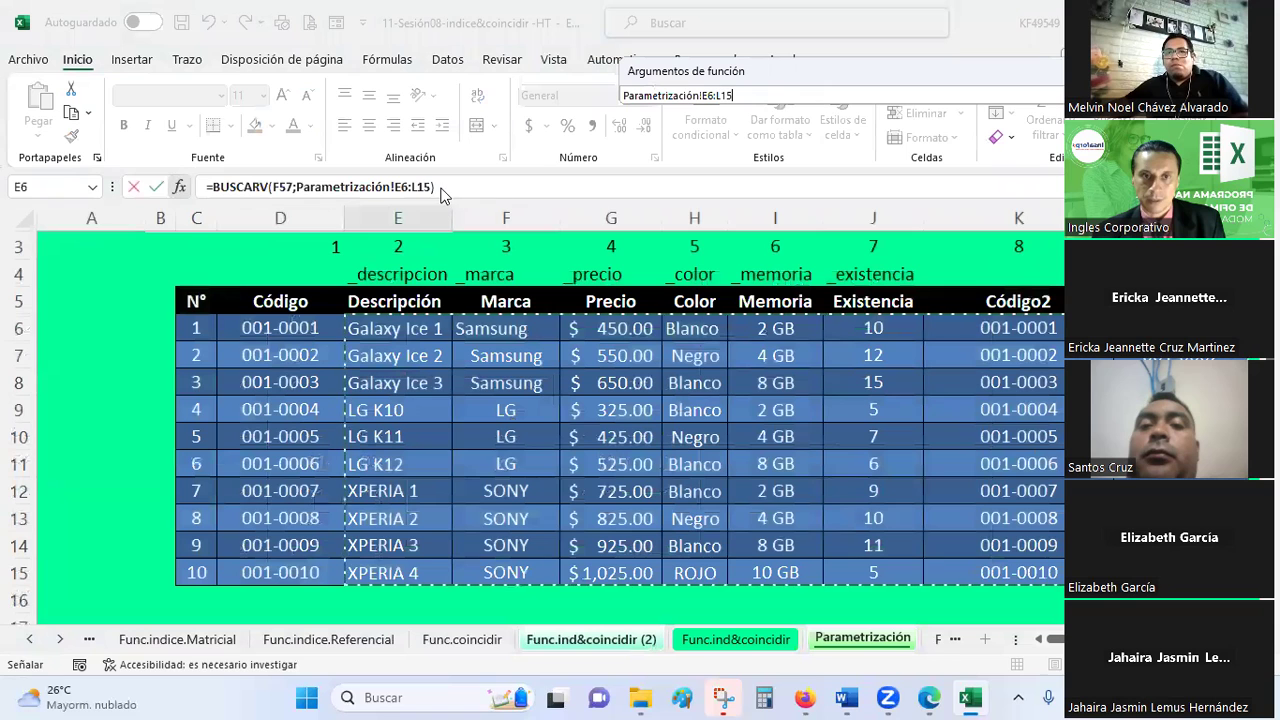
key("Return")
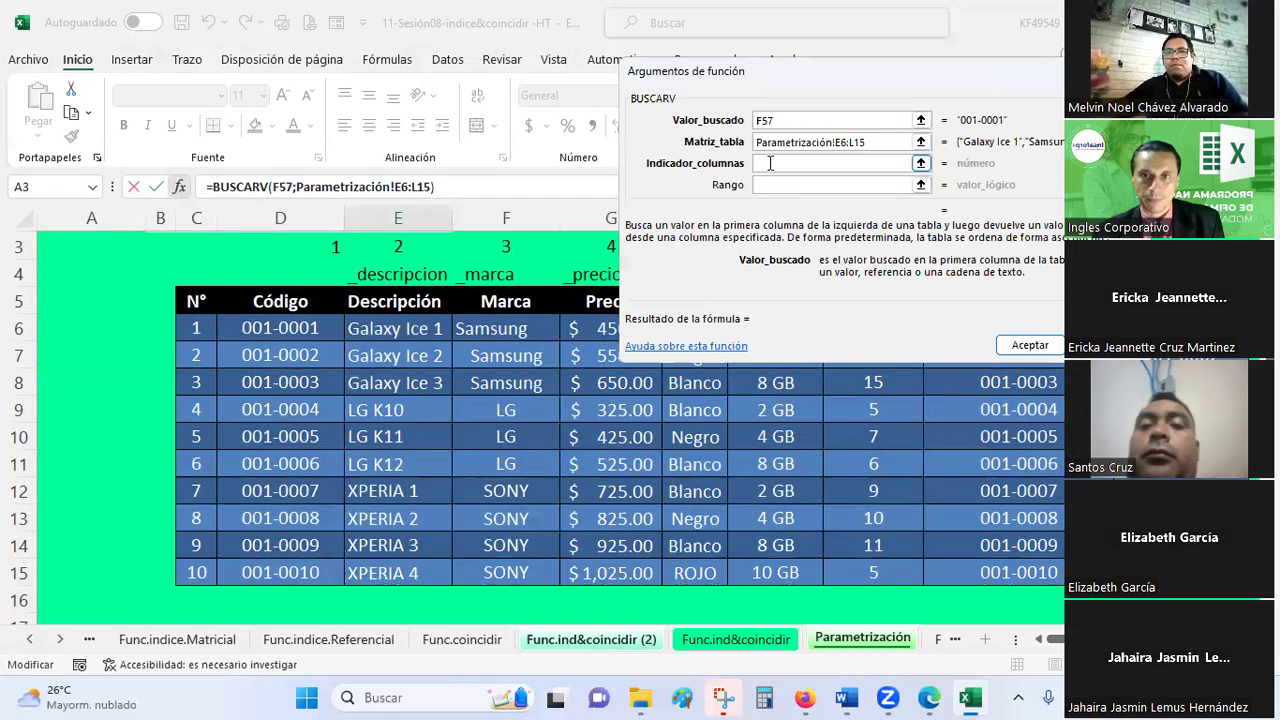
left_click(766, 163)
type("2")
left_click(773, 184)
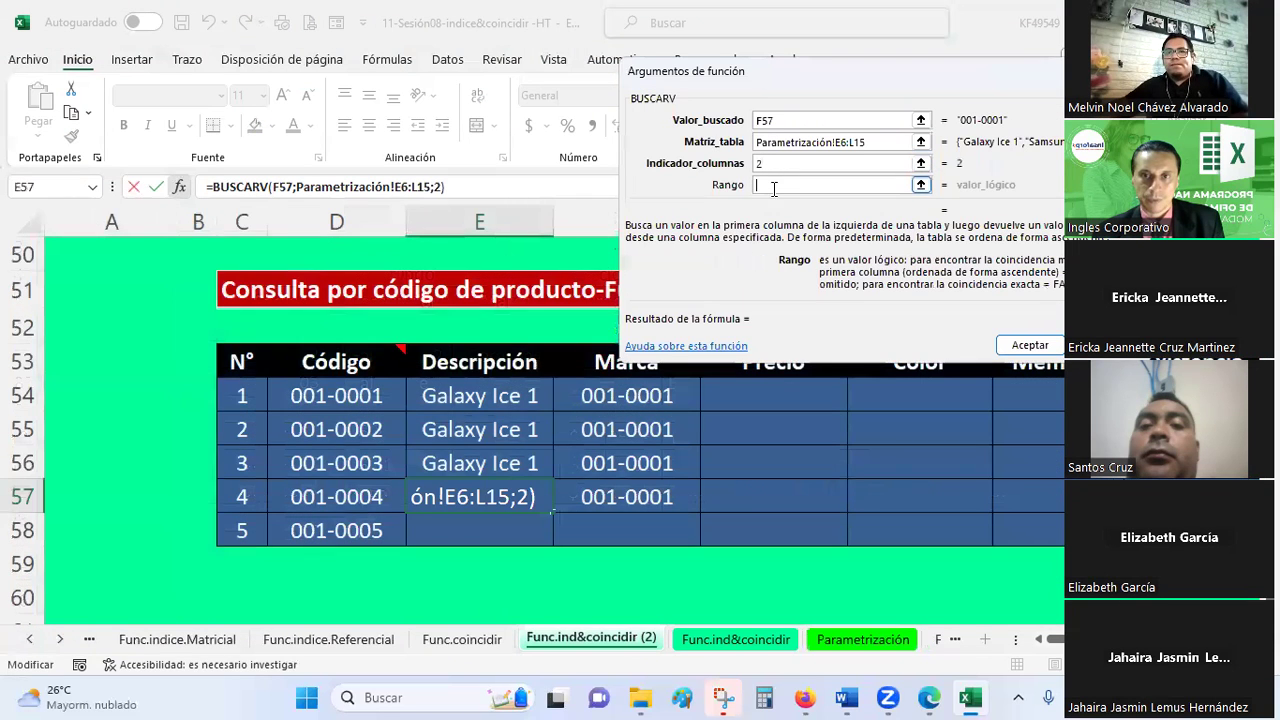
left_click(1019, 352)
- Compare E57's #N/D result with E55's working lookup formula and its F55 code
left_click(763, 492)
left_click(484, 493)
left_click(473, 429)
left_click(640, 430)
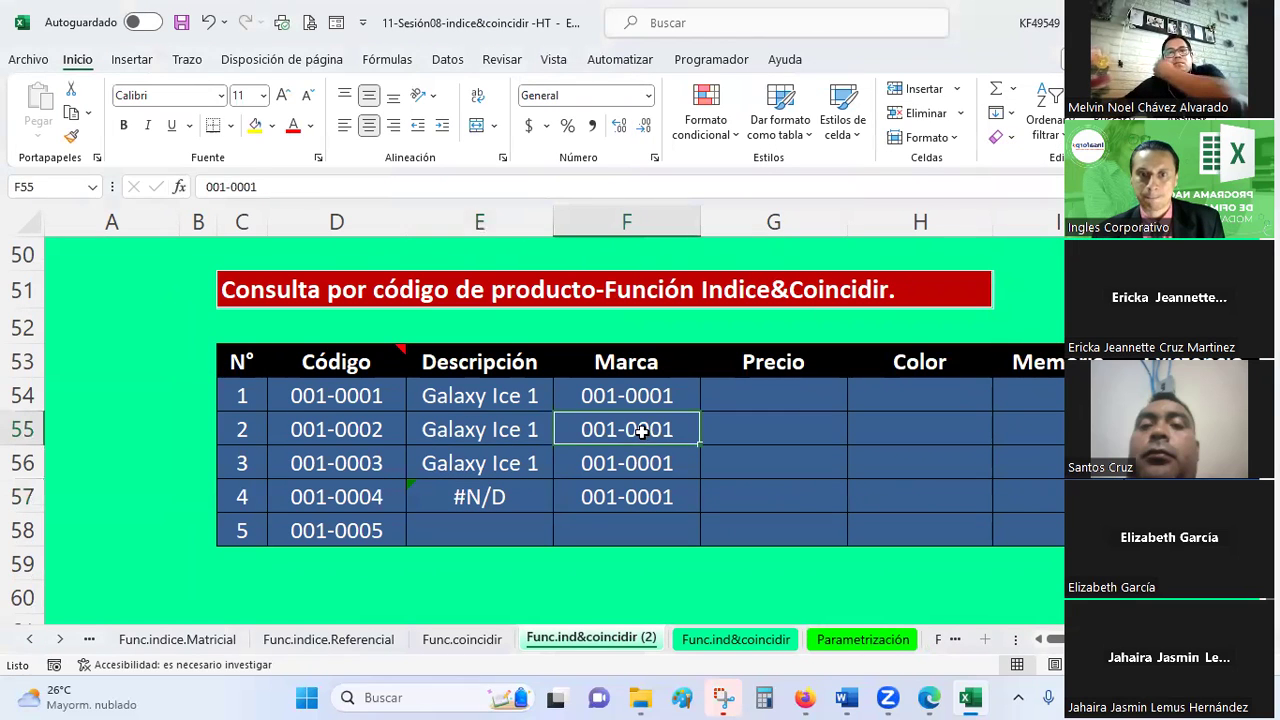
left_click(516, 427)
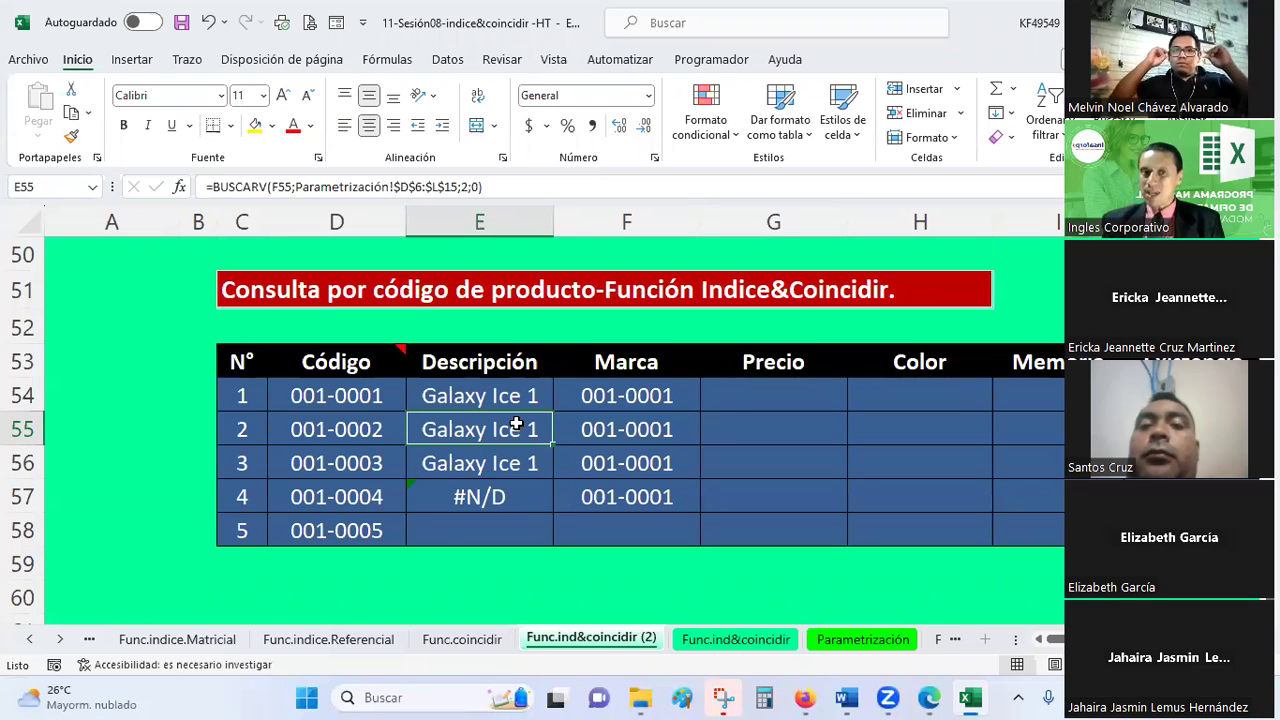
- Review E55's BUSCARV arguments and its F55 lookup value, then go to the Parametrización sheet
left_click(179, 188)
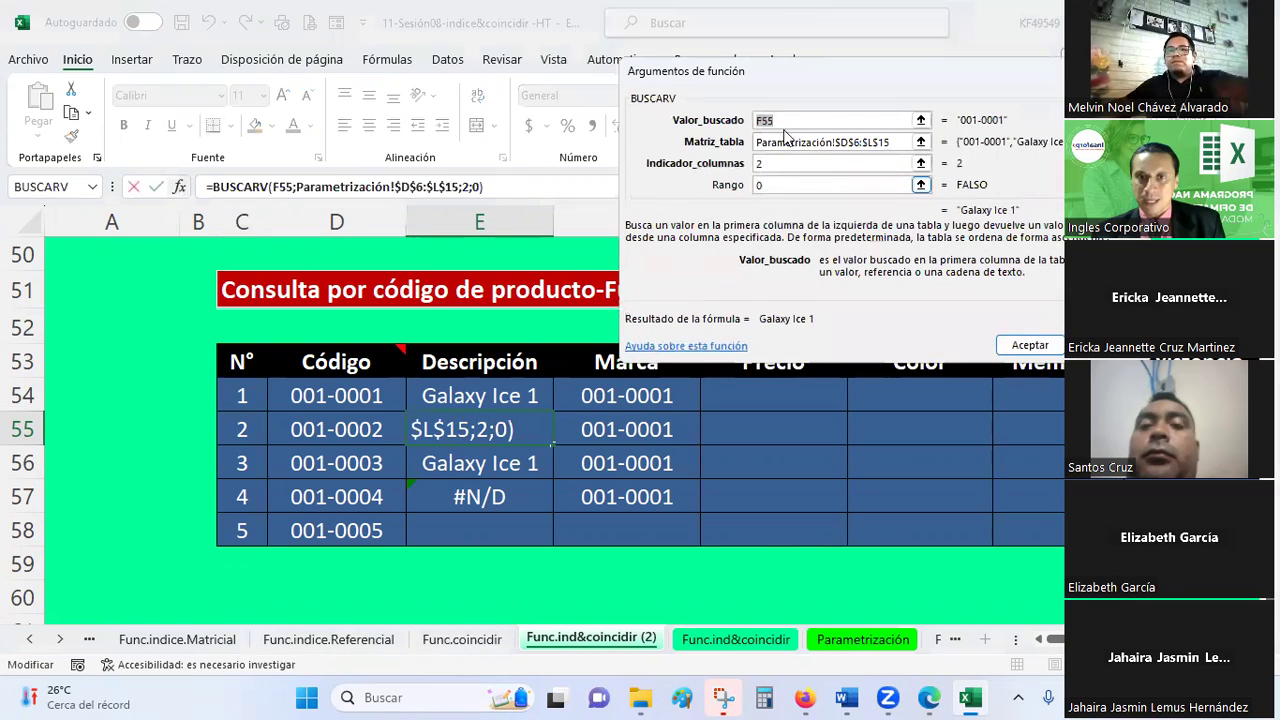
left_click(793, 117)
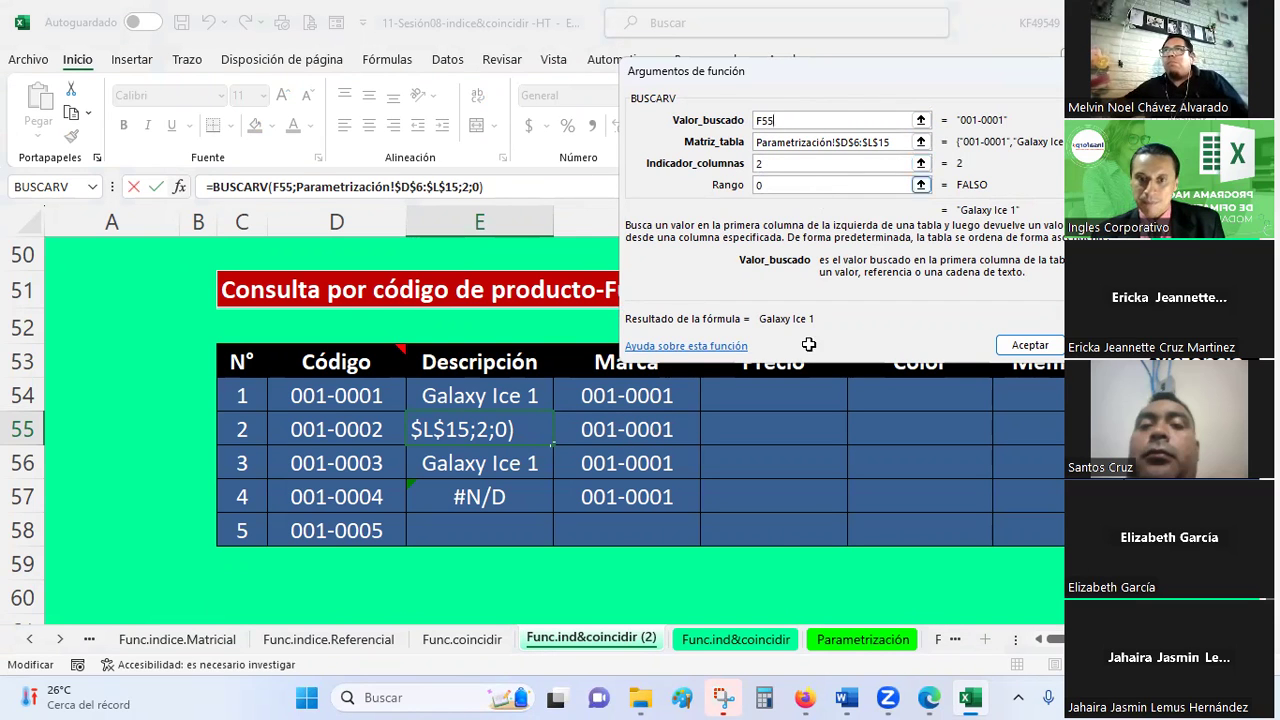
key("Return")
left_click(836, 640)
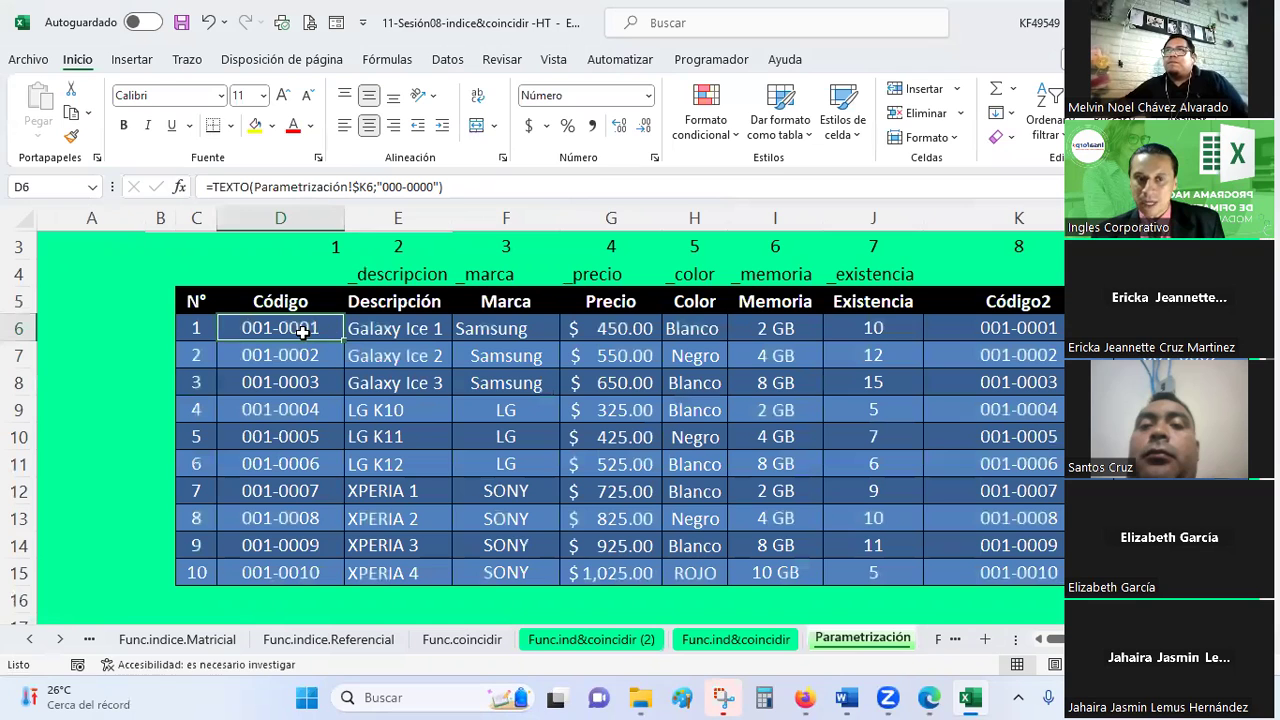
- Browse the Parametrización product table and other sheets, inspecting the E56 and E57 formulas
mouse_move(301, 331)
left_mouse_down()
mouse_move(310, 585)
mouse_move(434, 560)
left_mouse_up()
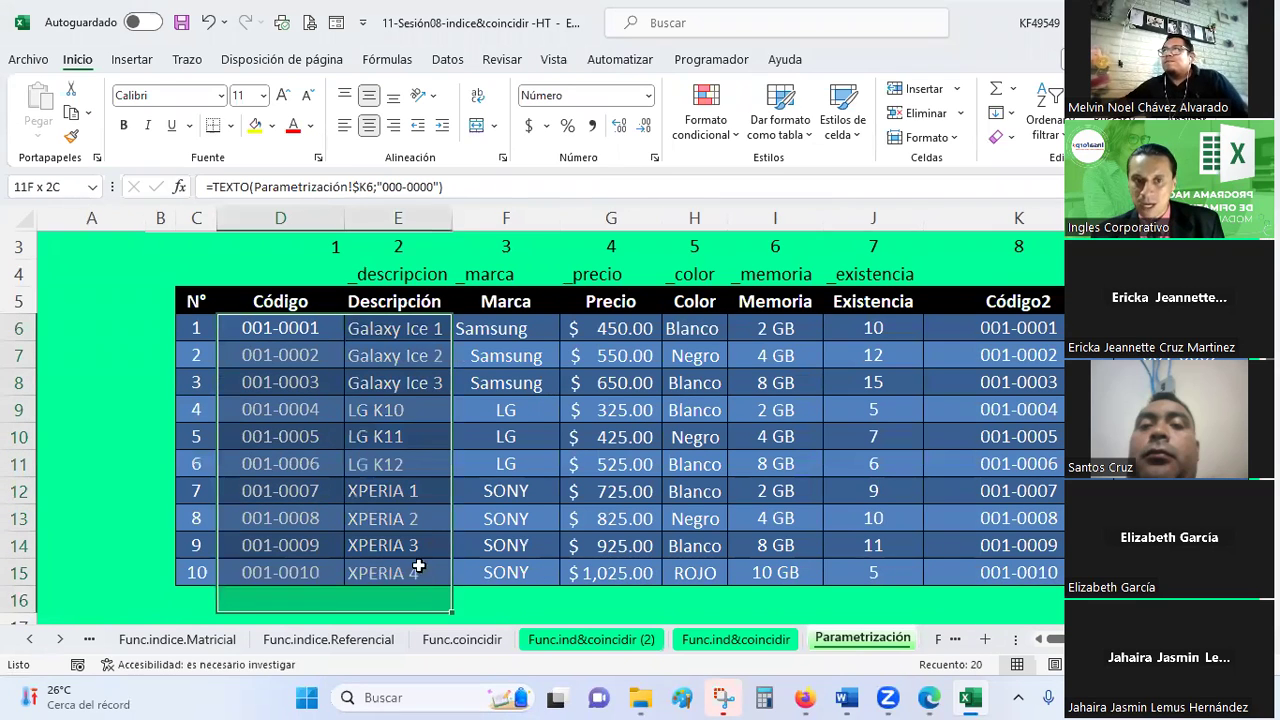
left_click_drag(434, 560, 950, 568)
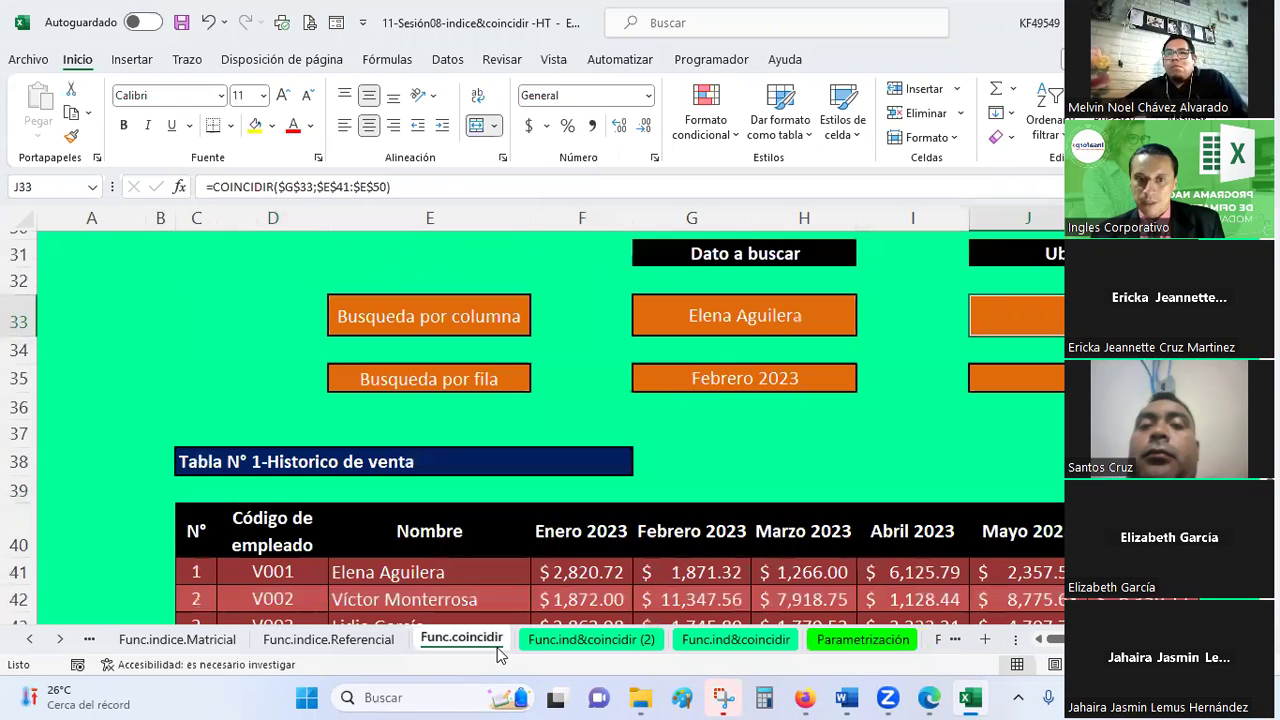
left_click(500, 643)
left_click(328, 640)
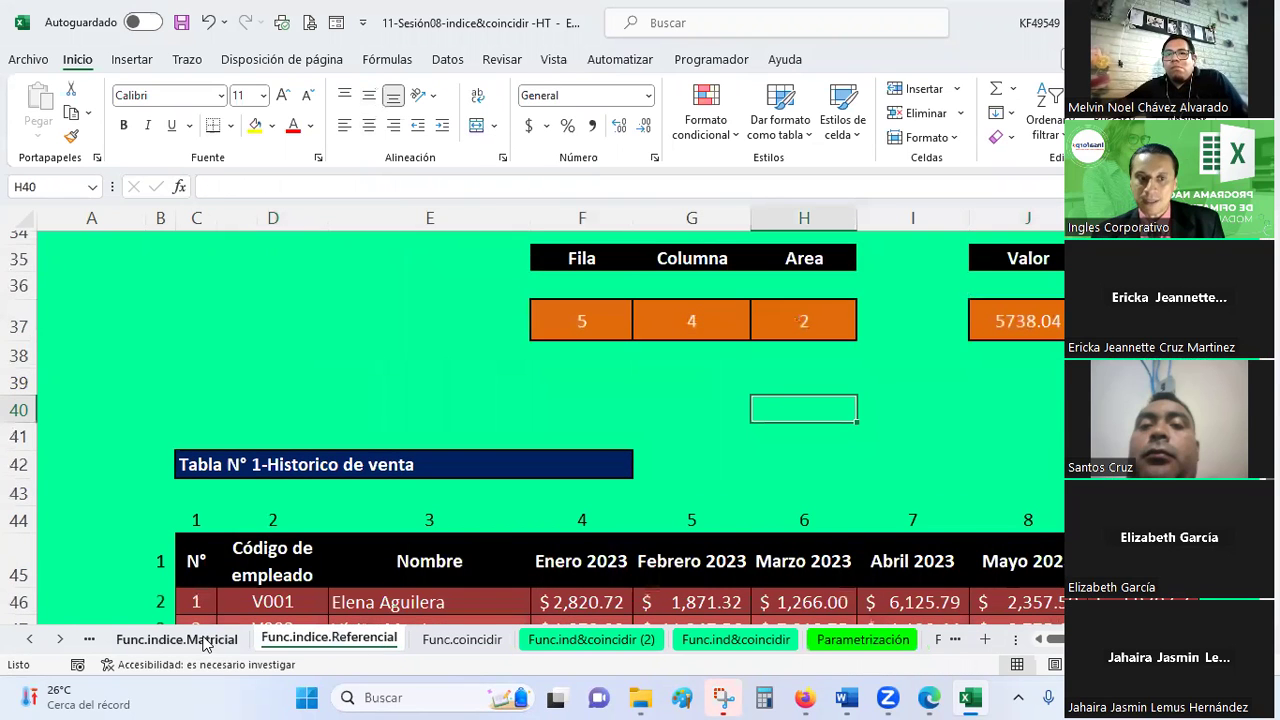
left_click(222, 640)
left_click(572, 640)
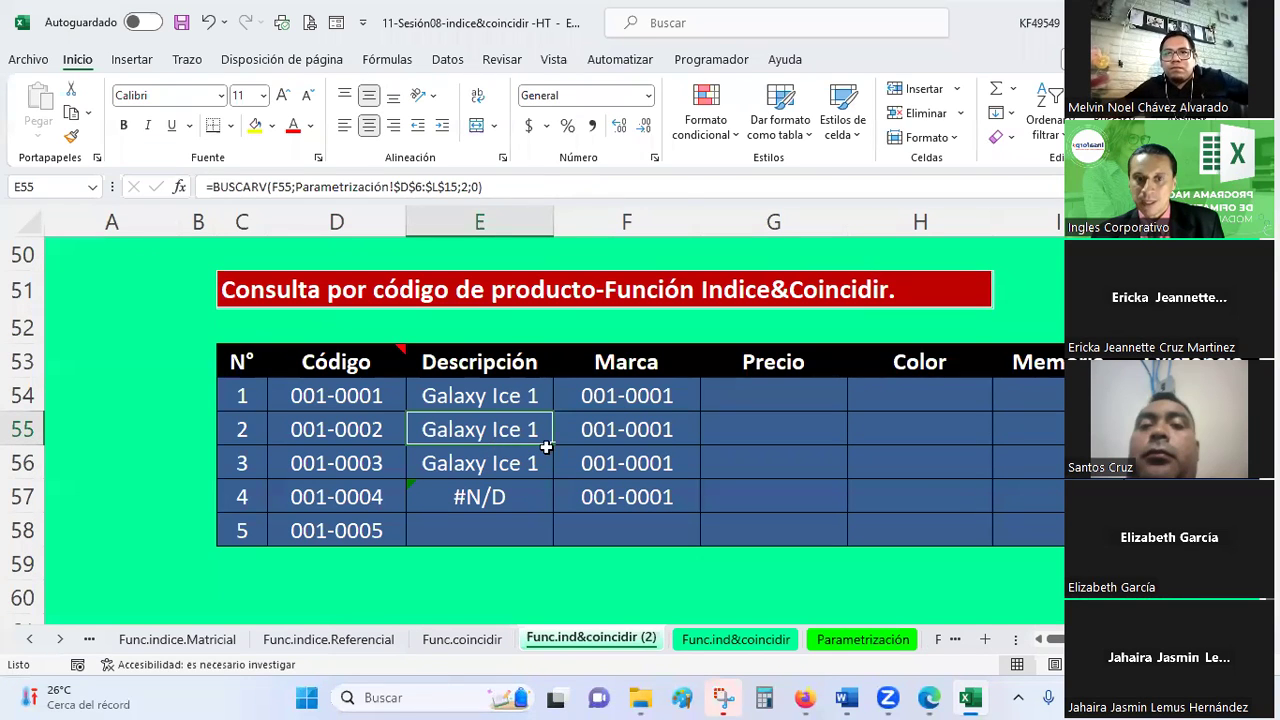
left_click(510, 463)
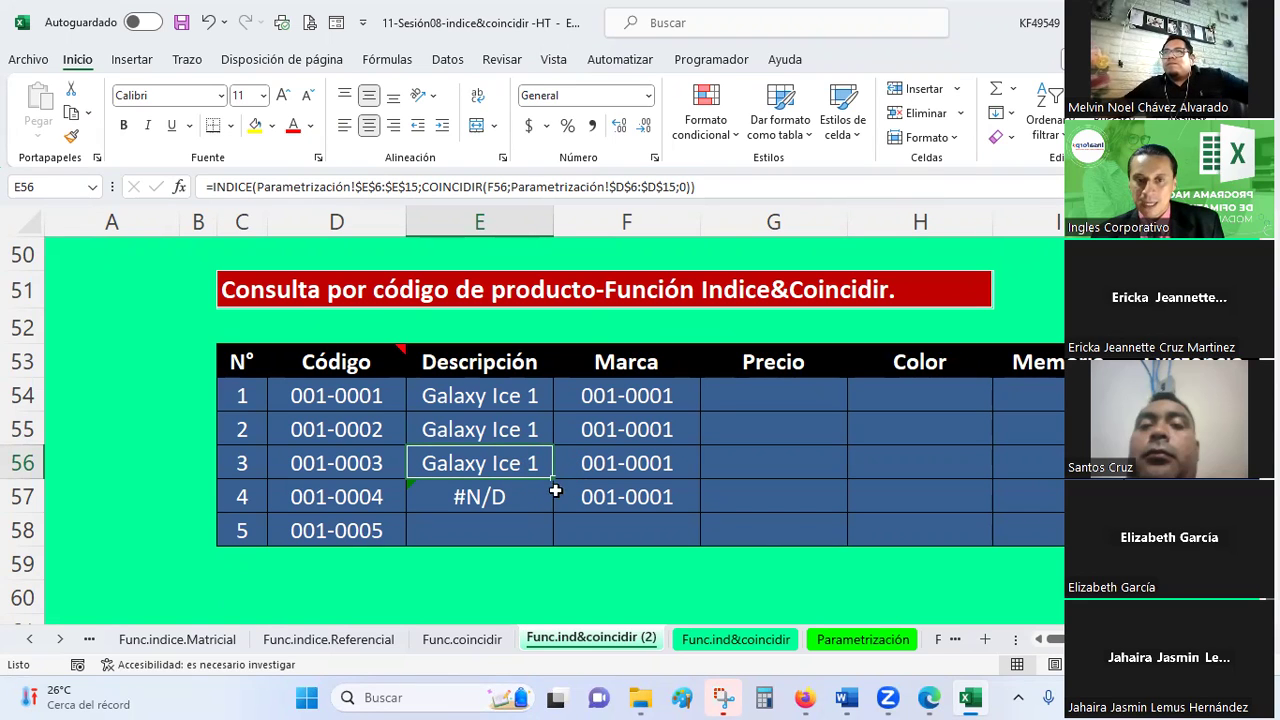
left_click(530, 491)
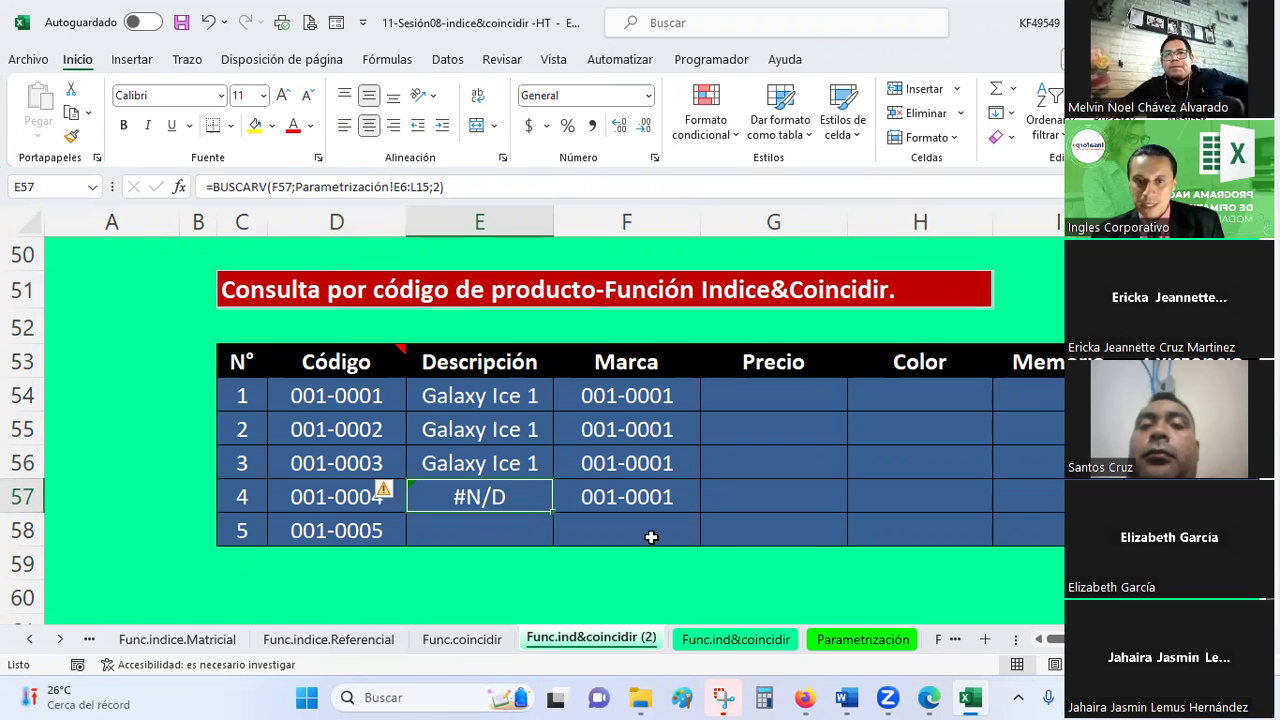
left_click(862, 639)
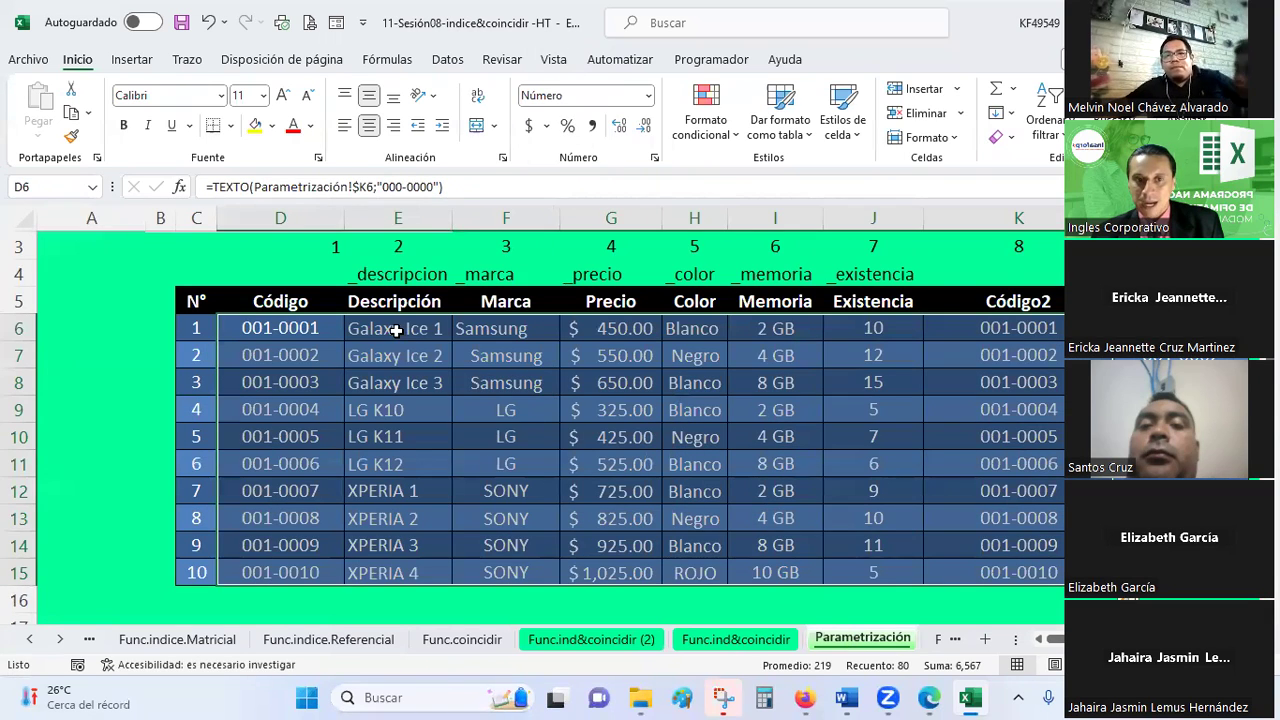
left_click_drag(396, 330, 1130, 572)
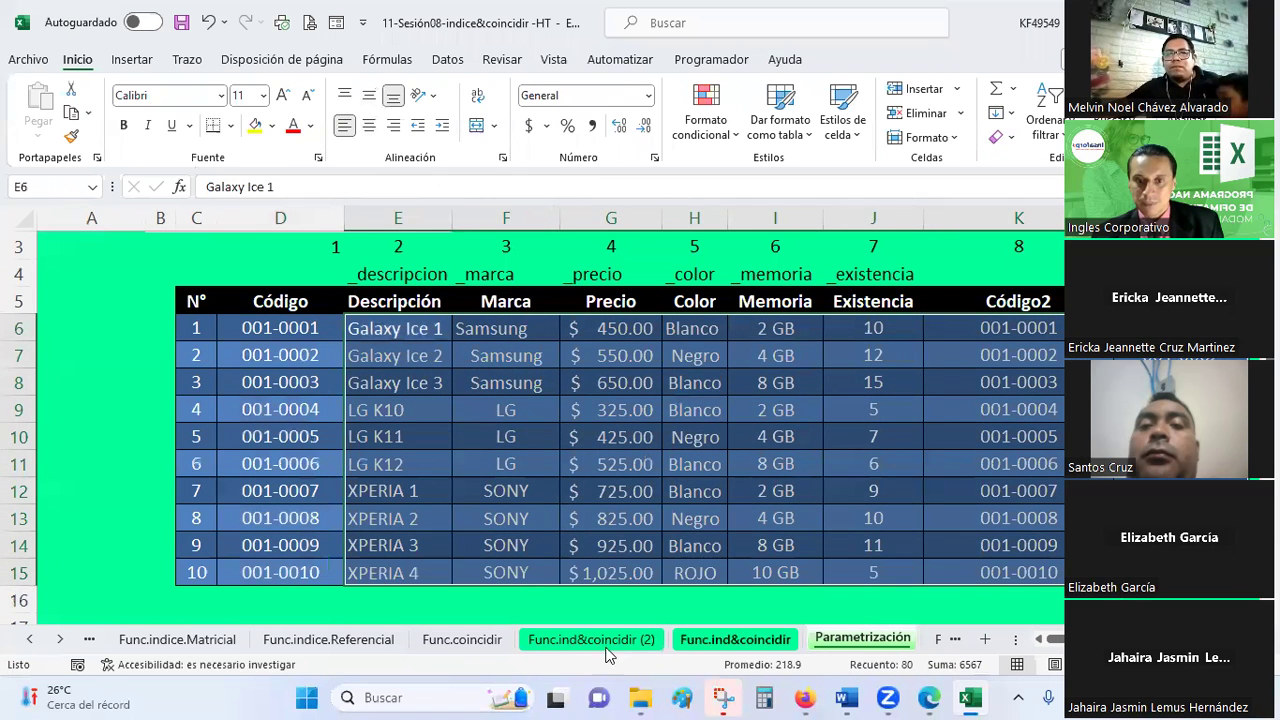
left_click(562, 645)
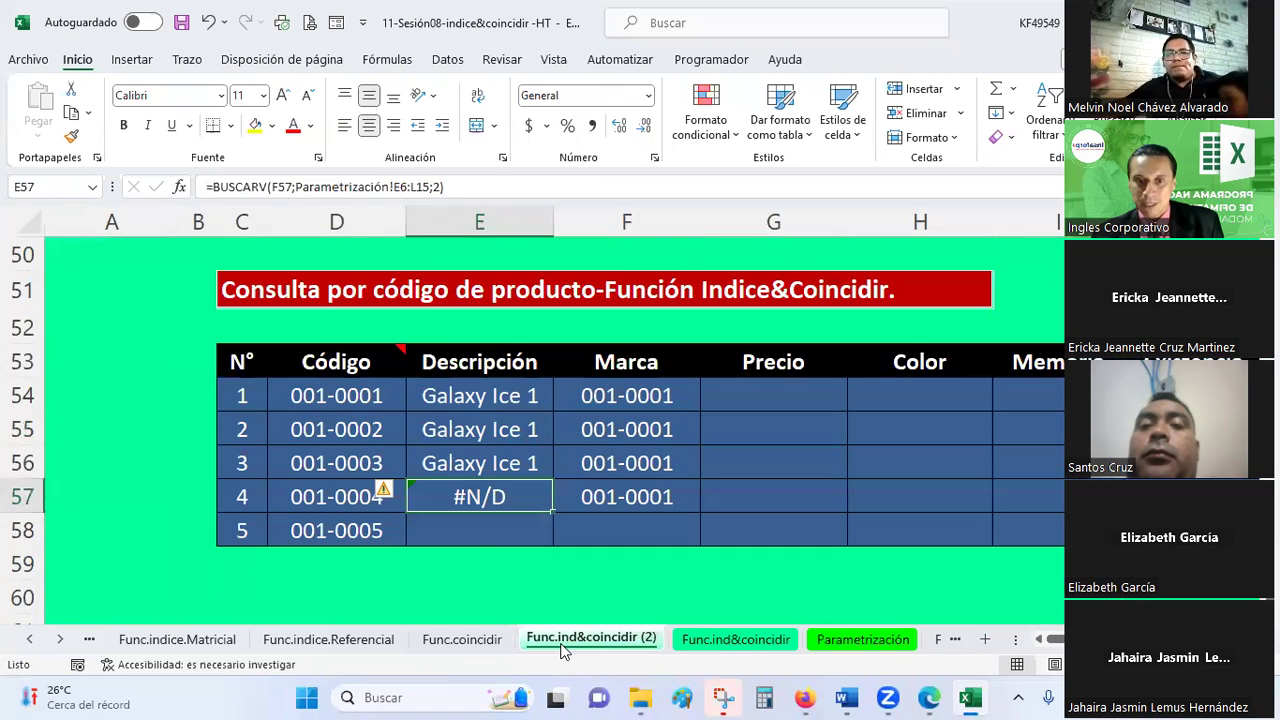
- Change E57's BUSCARV column index from 2 to 1, then recheck it against the product data
left_click(435, 186)
type("1")
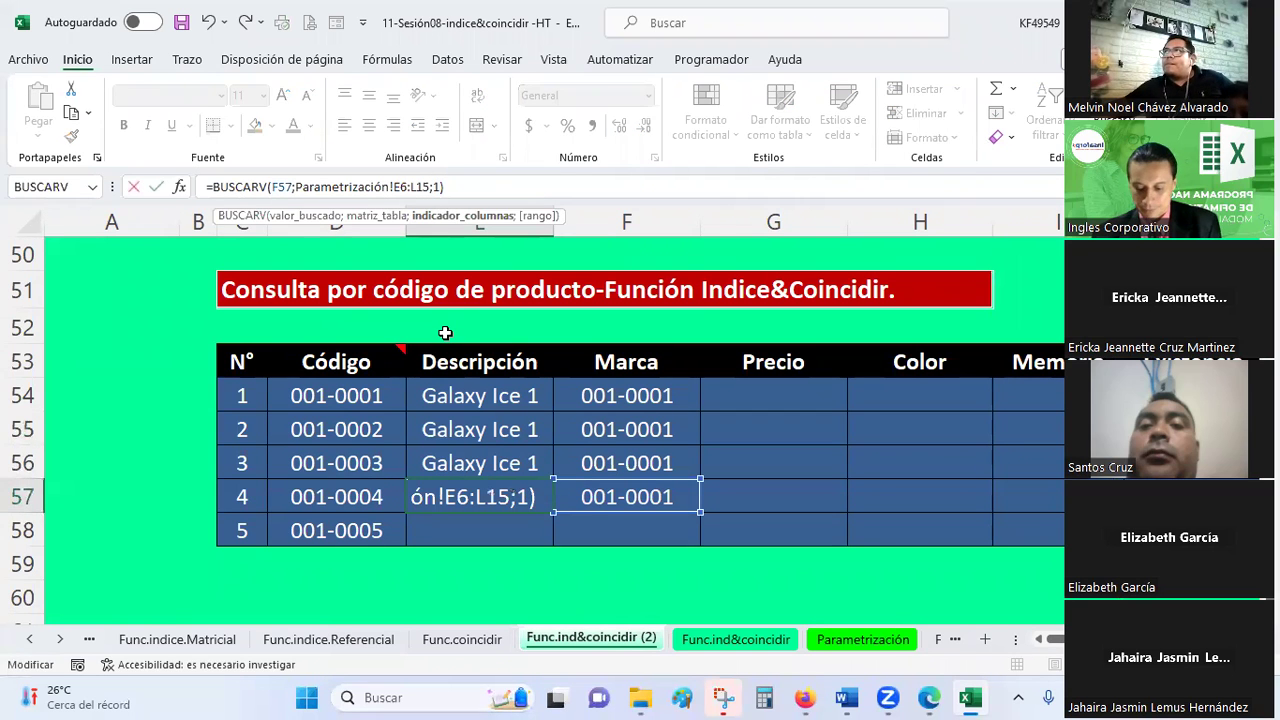
key("Return")
left_click(898, 643)
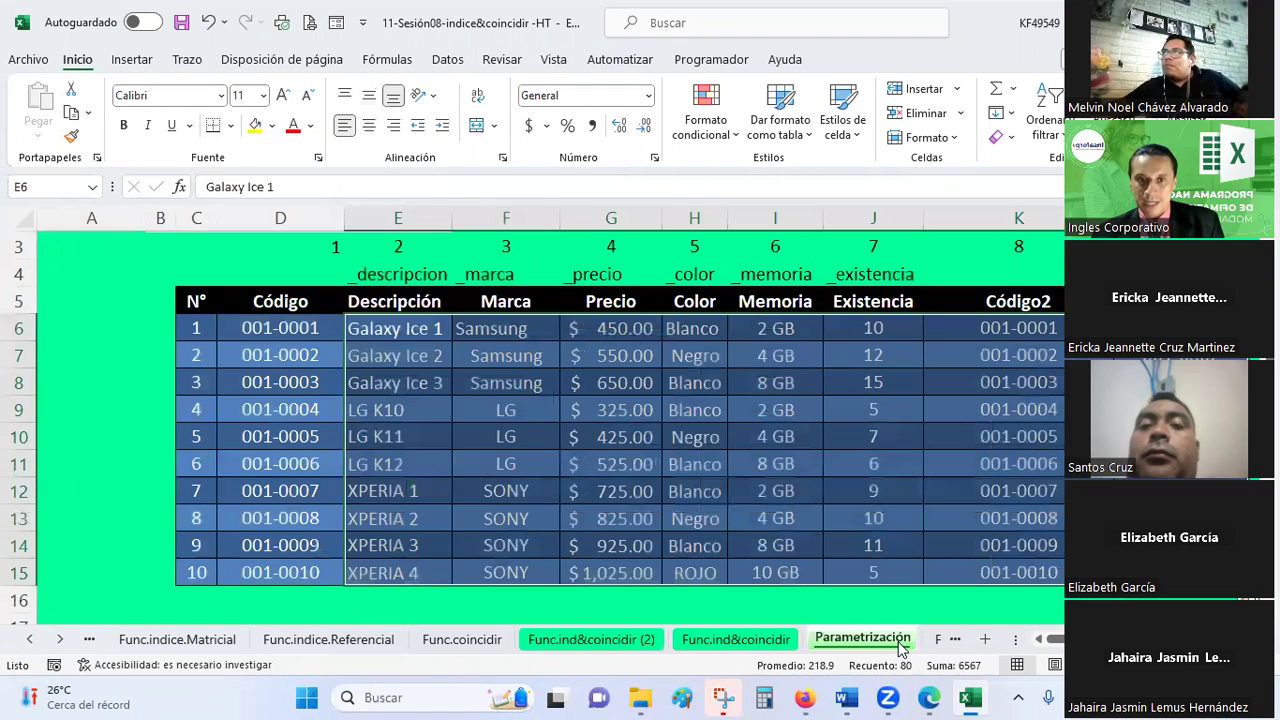
mouse_move(377, 318)
left_mouse_down()
mouse_move(1019, 545)
mouse_move(1019, 572)
left_mouse_up()
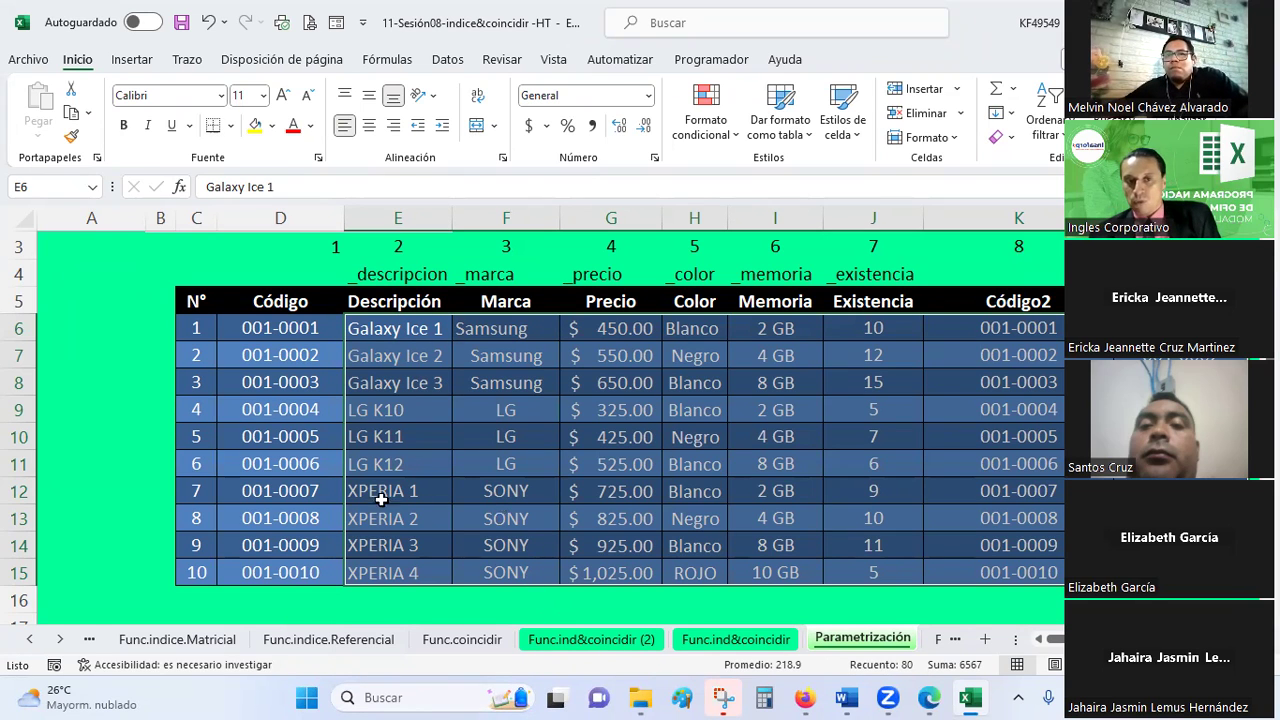
left_click(591, 639)
left_click(500, 495)
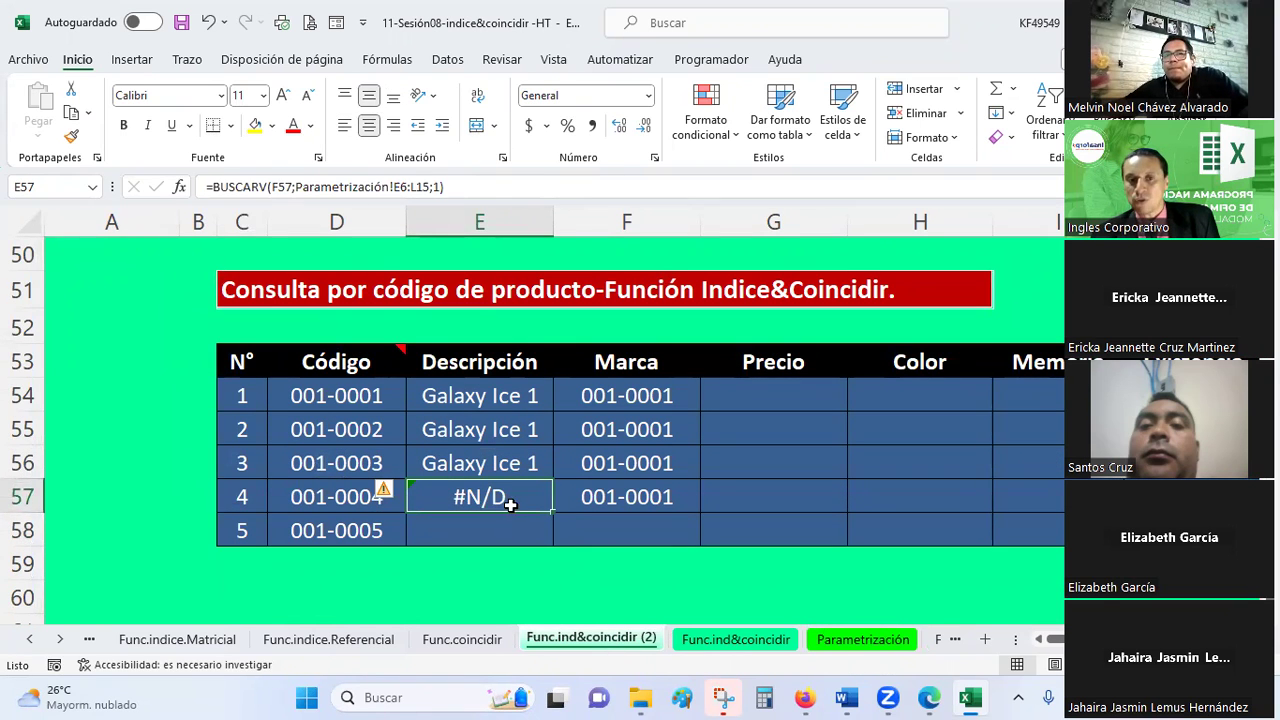
left_click(518, 464)
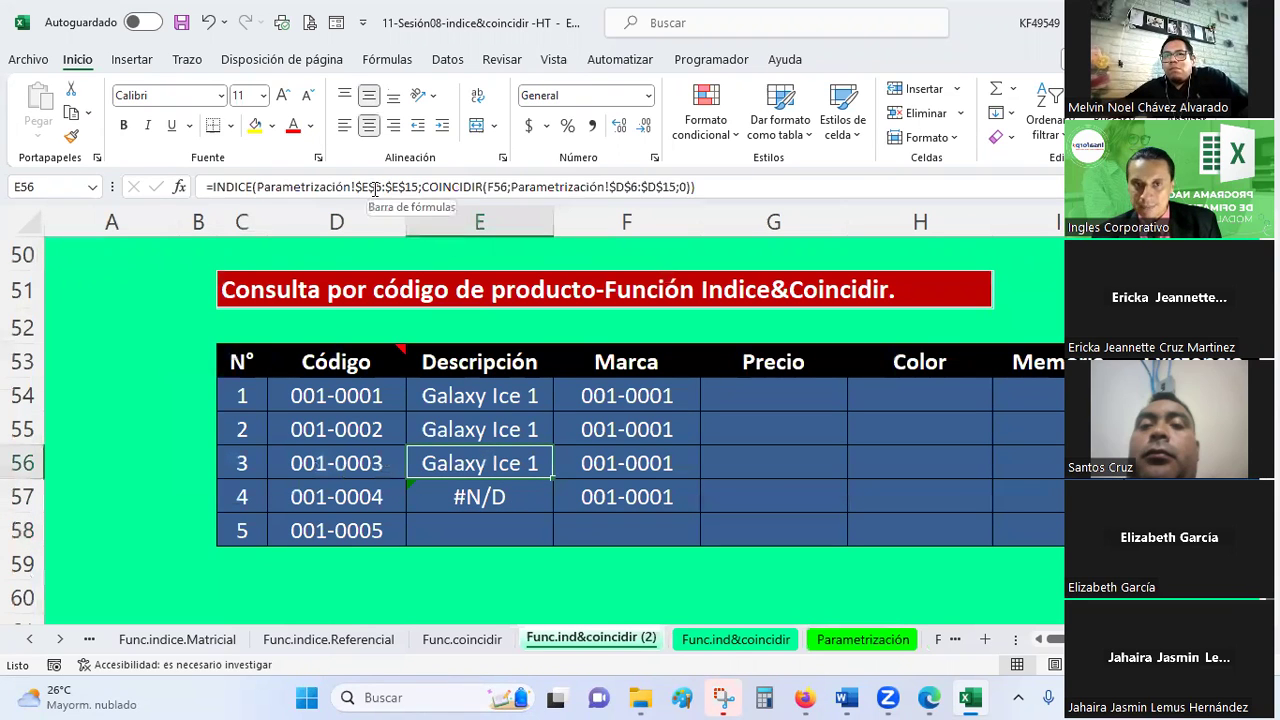
left_click(822, 639)
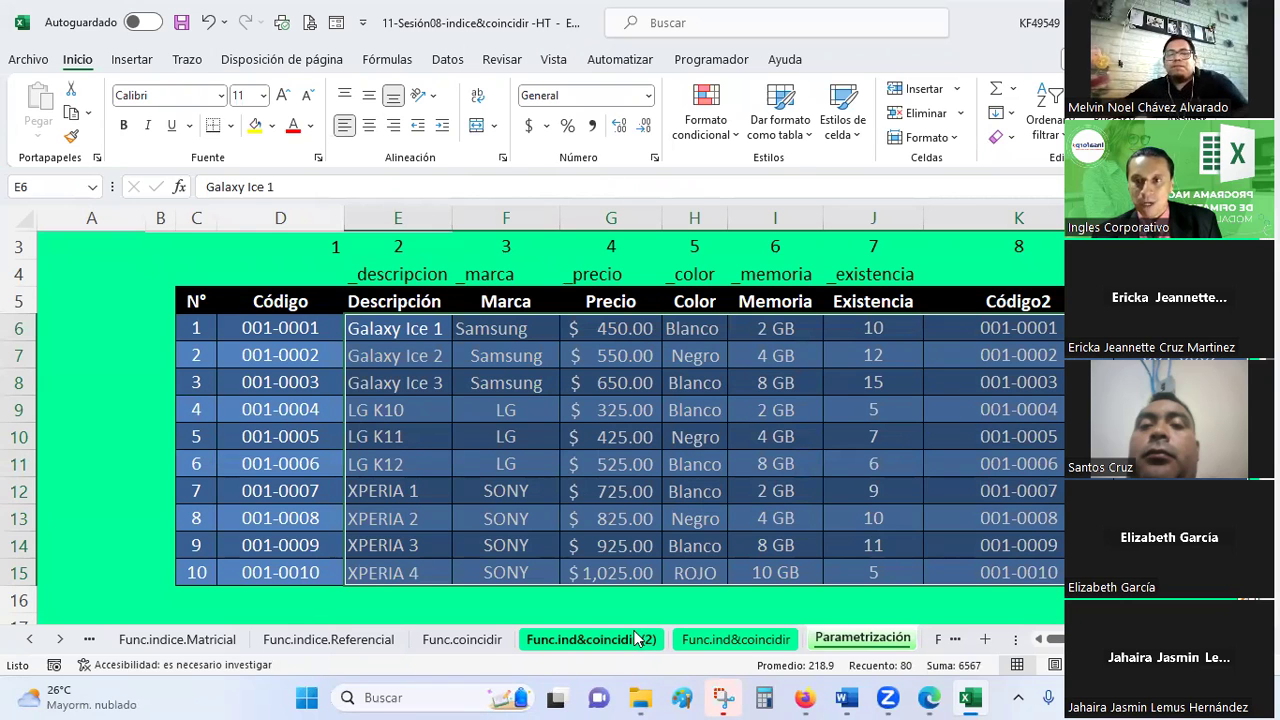
left_click(635, 638)
- Try replacing E56's INDICE array with $L$6:$L$15, then discard that change
left_click(180, 192)
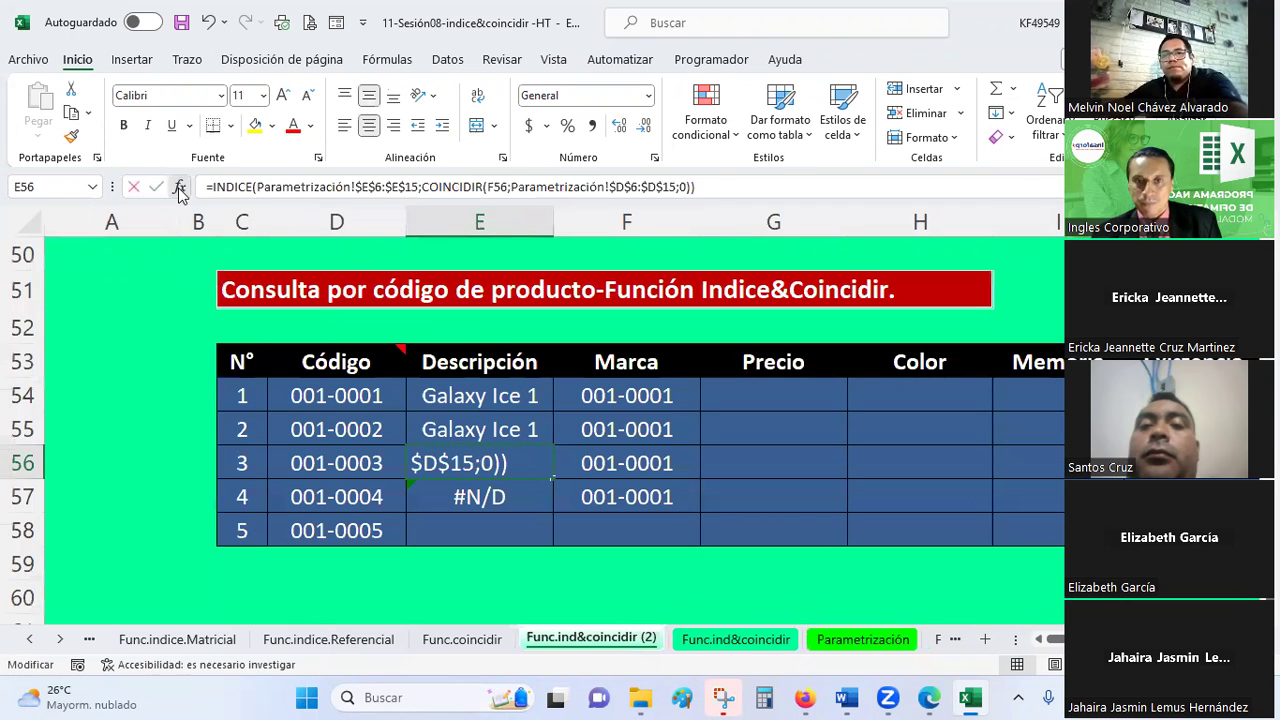
left_click(935, 259)
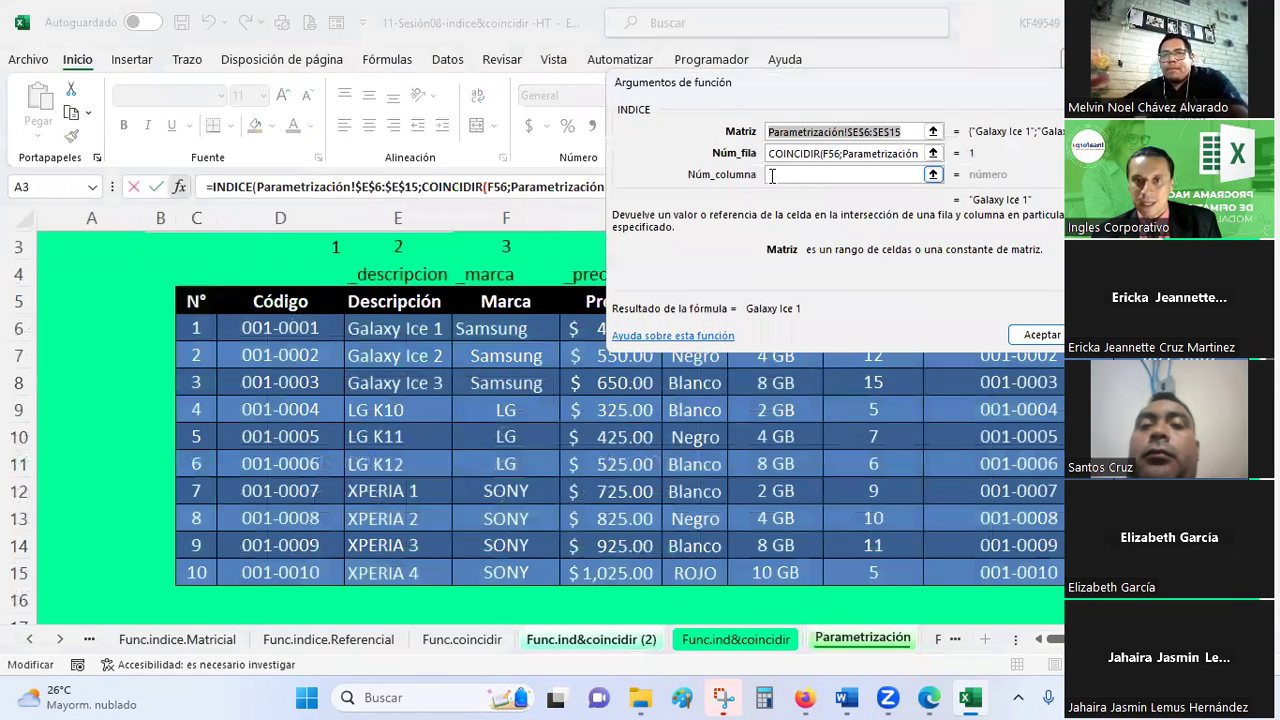
left_click_drag(907, 131, 765, 140)
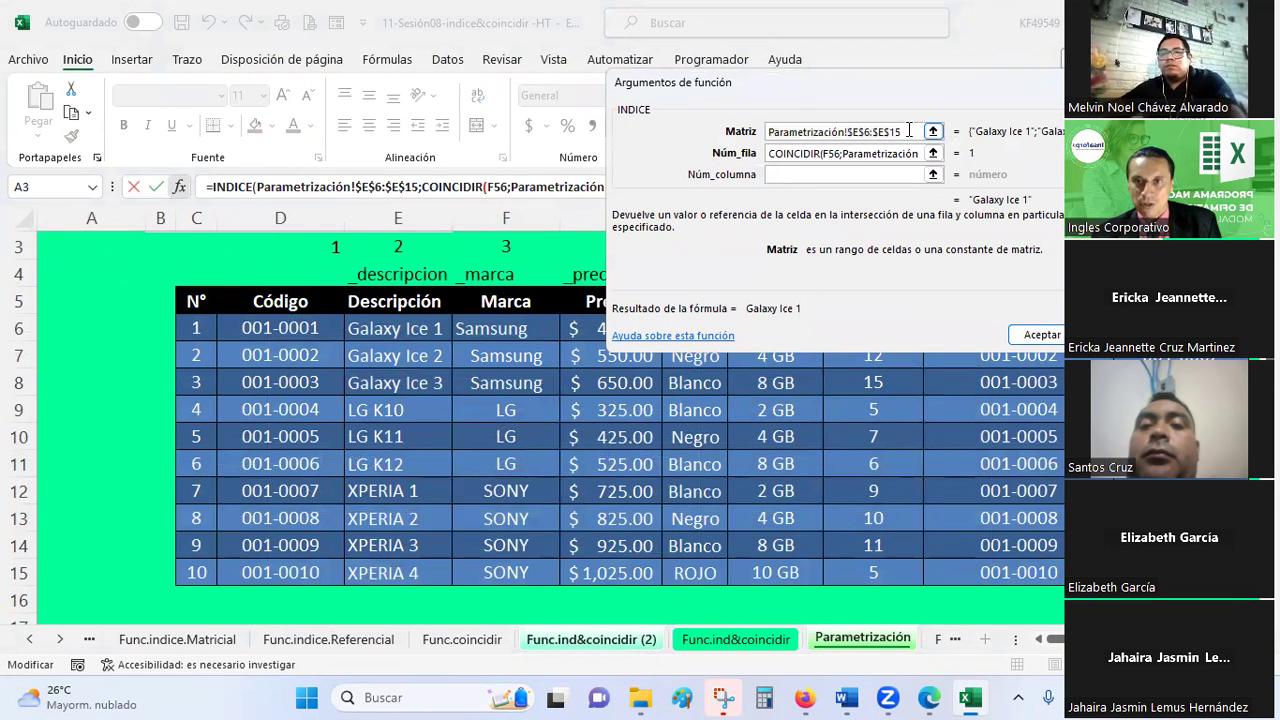
key("BackSpace")
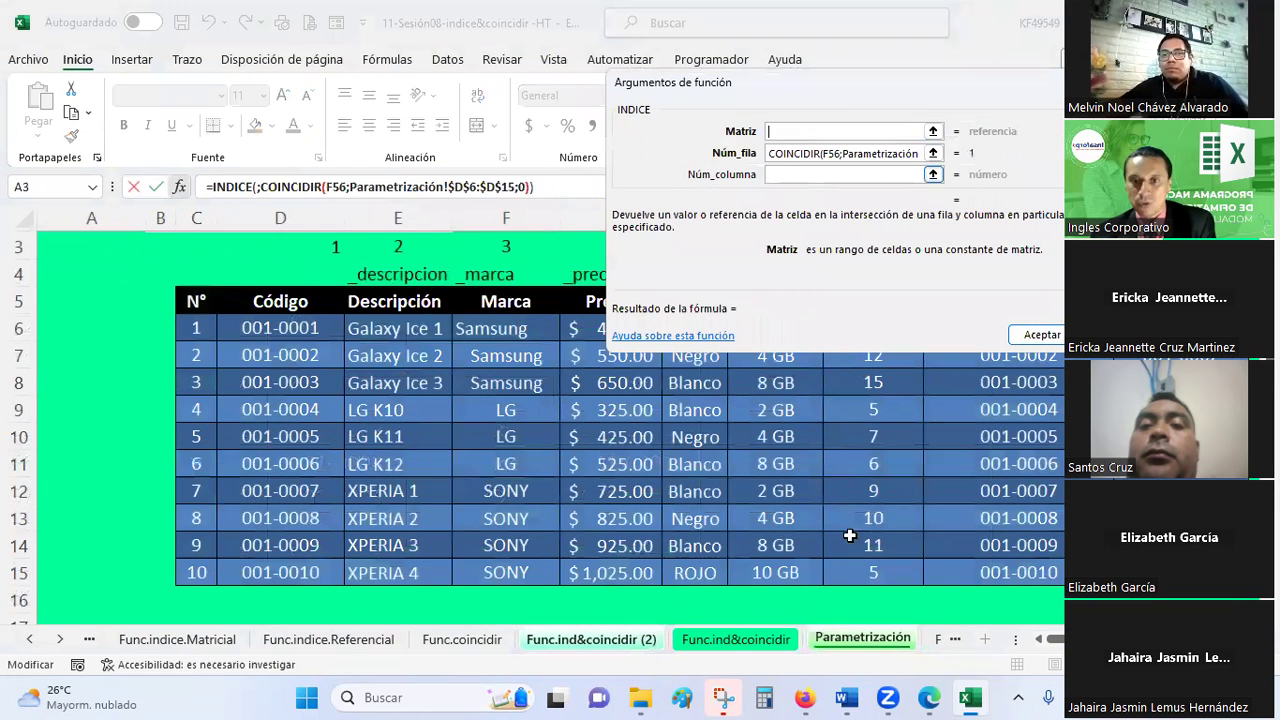
left_click_drag(1150, 328, 1150, 572)
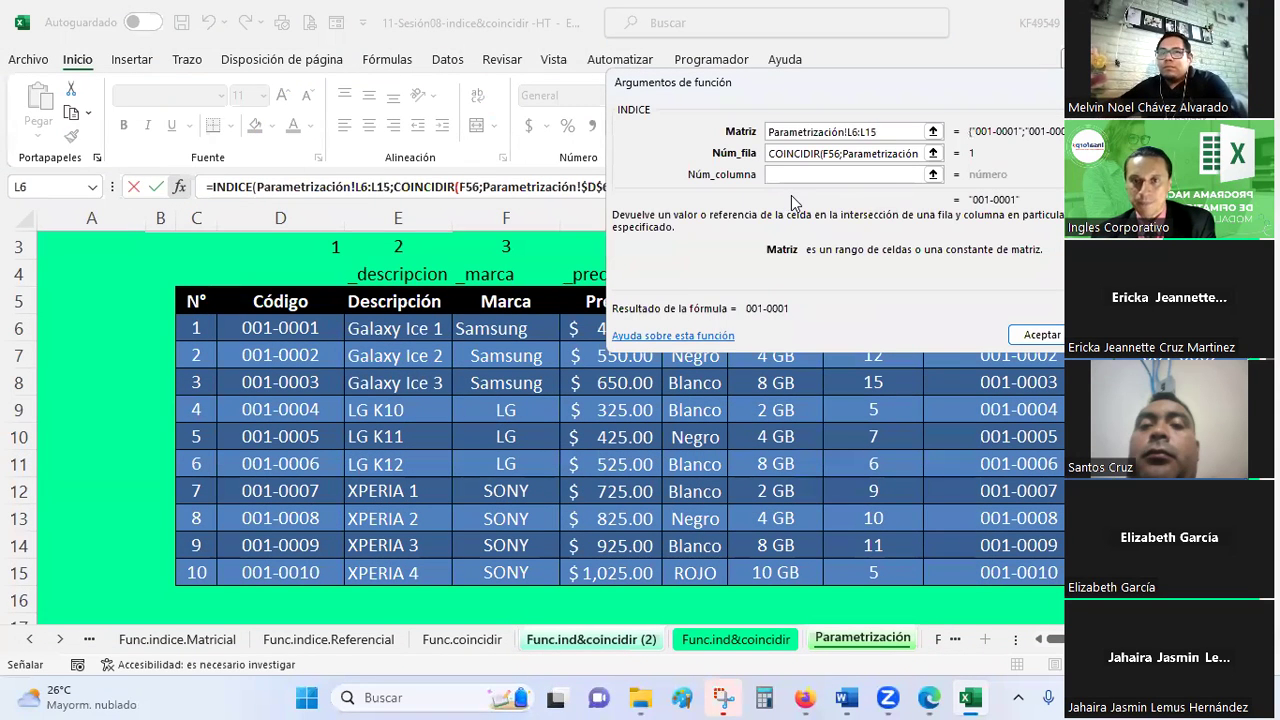
key("F4")
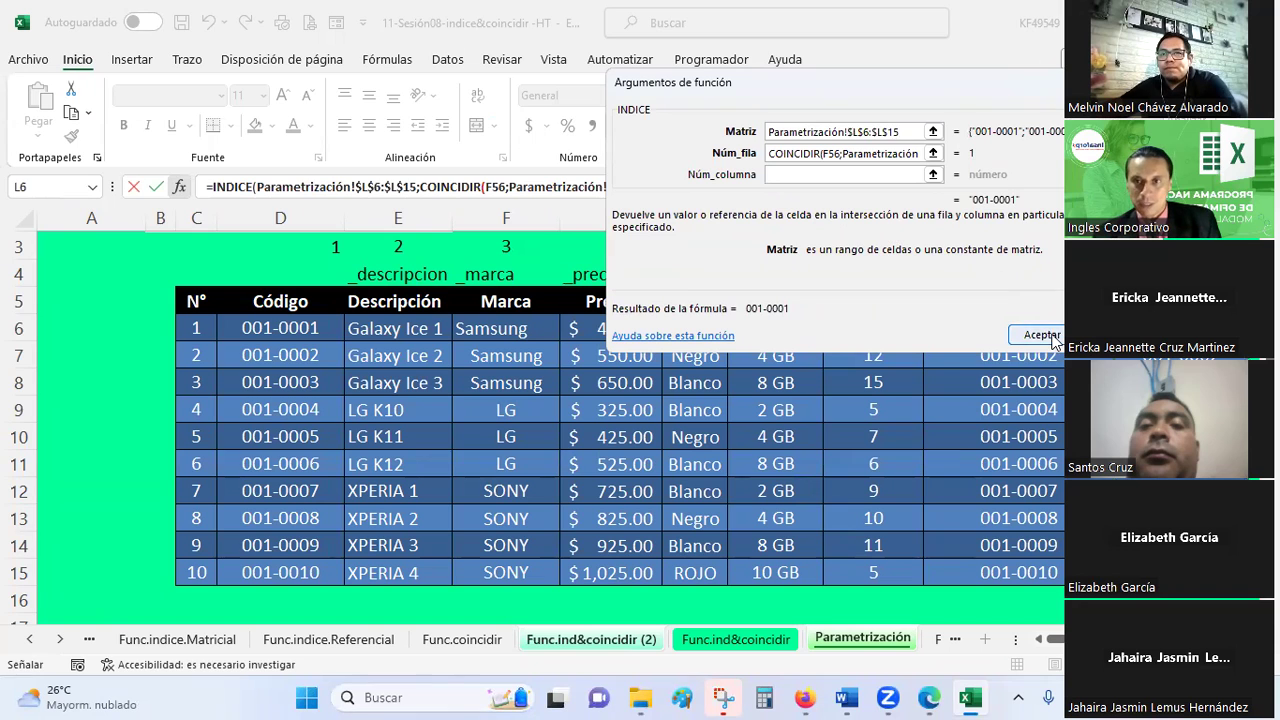
left_click(1050, 337)
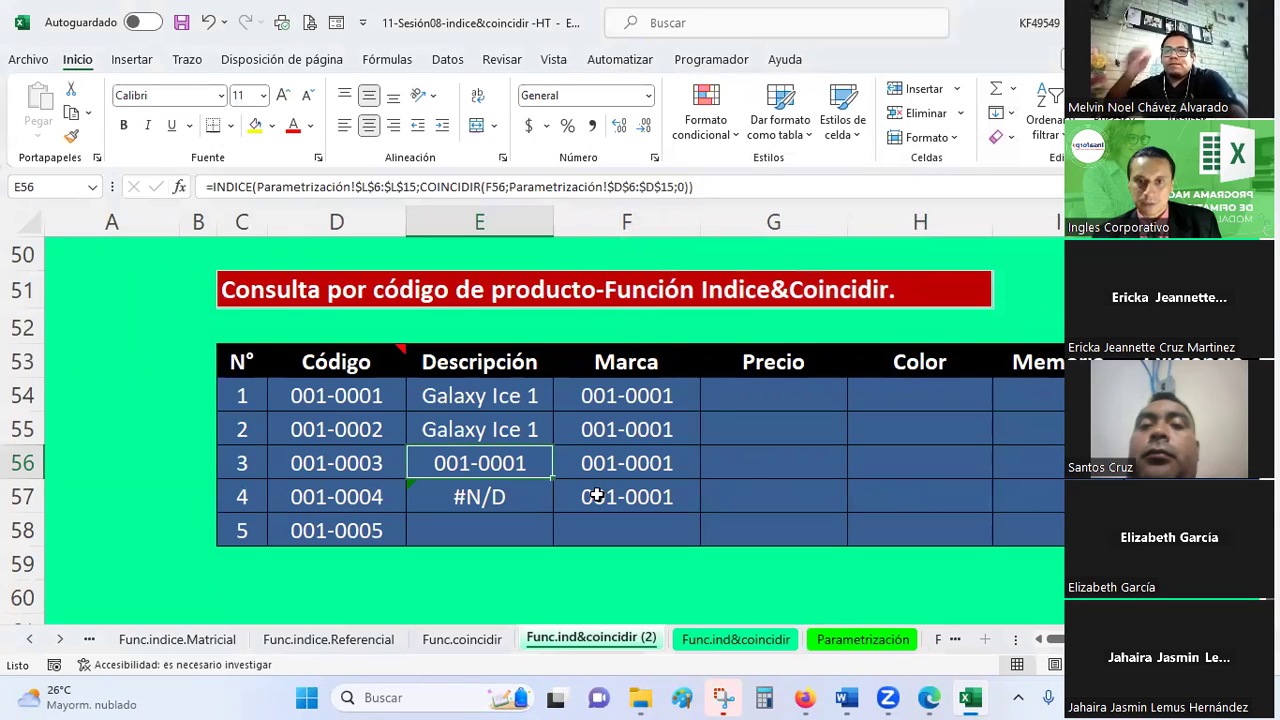
left_click(179, 190)
key("Return")
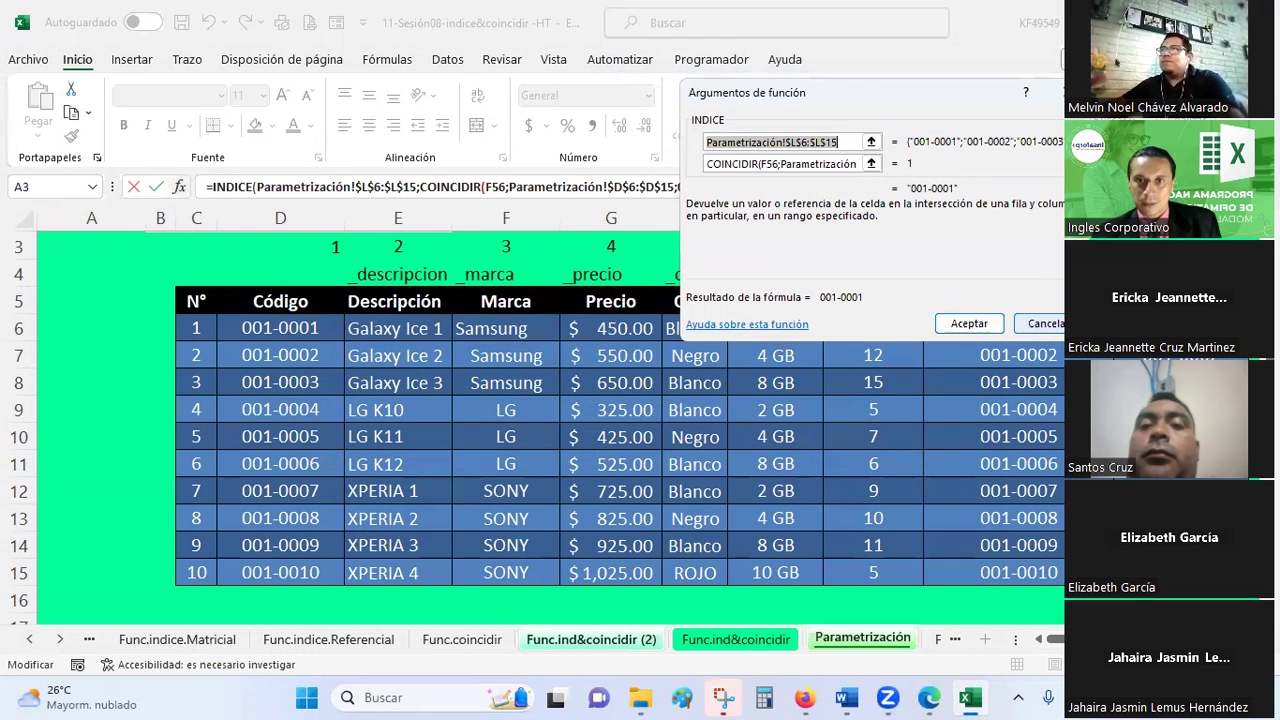
left_click(1058, 322)
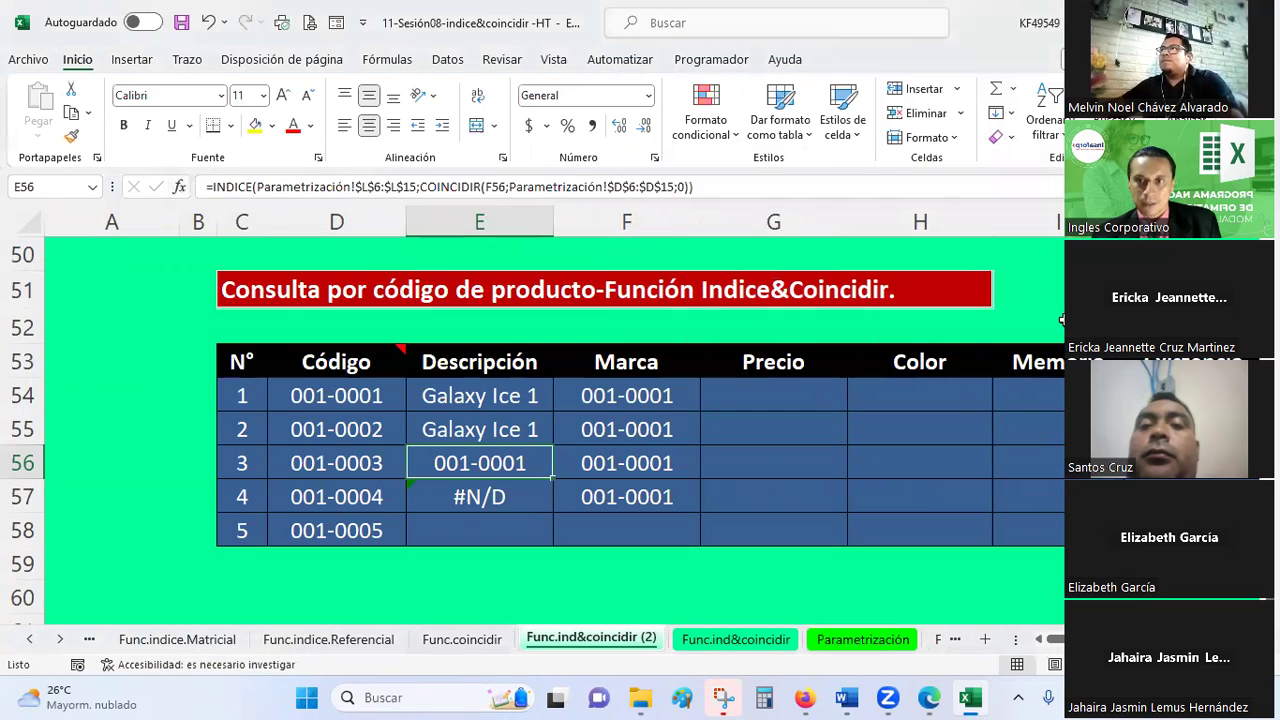
- Set E56's INDICE array to $E$6:$E$15 and its COINCIDIR range to $L$6:$L$15
left_click(179, 188)
left_click(918, 261)
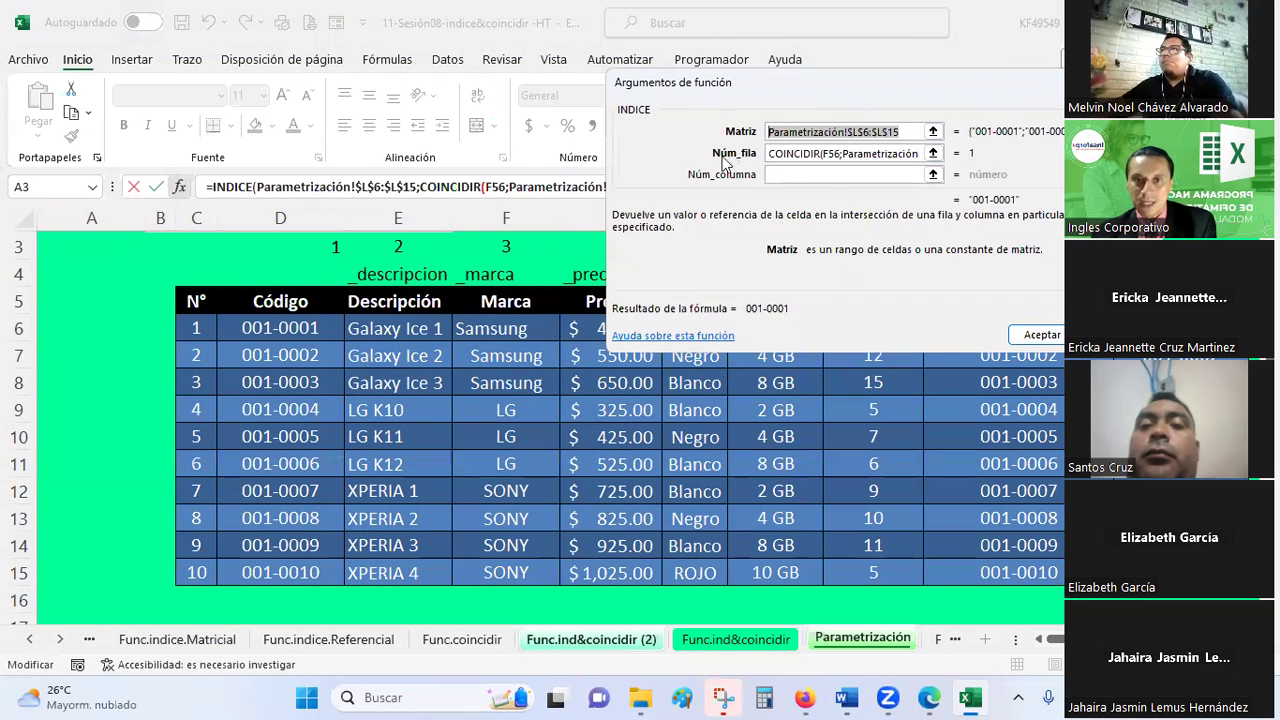
left_click_drag(415, 330, 420, 565)
key("F4")
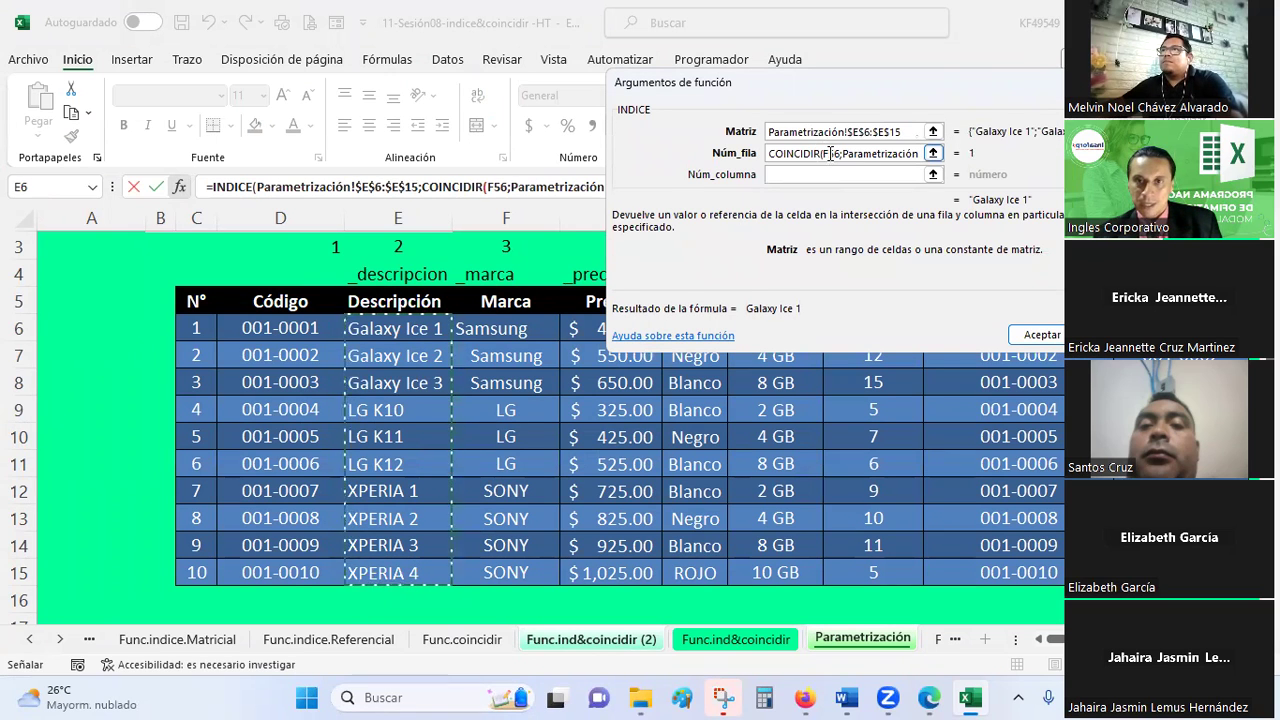
left_click(822, 153)
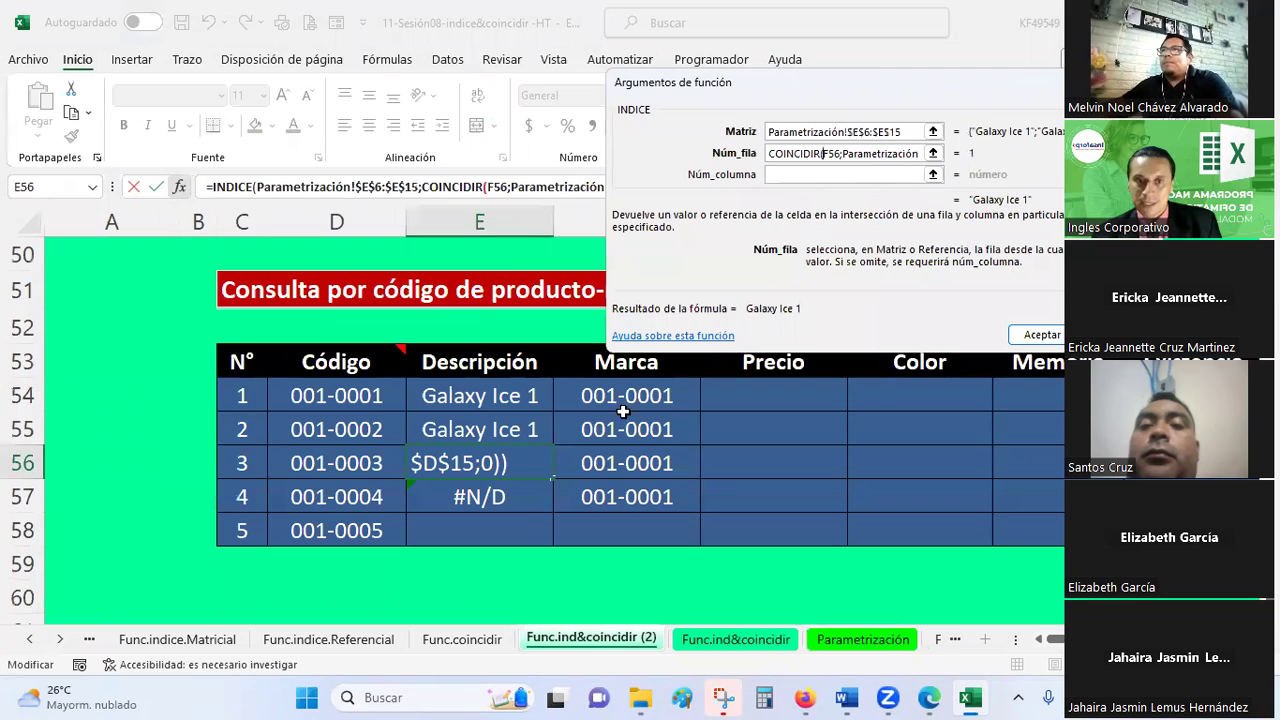
left_click(866, 153)
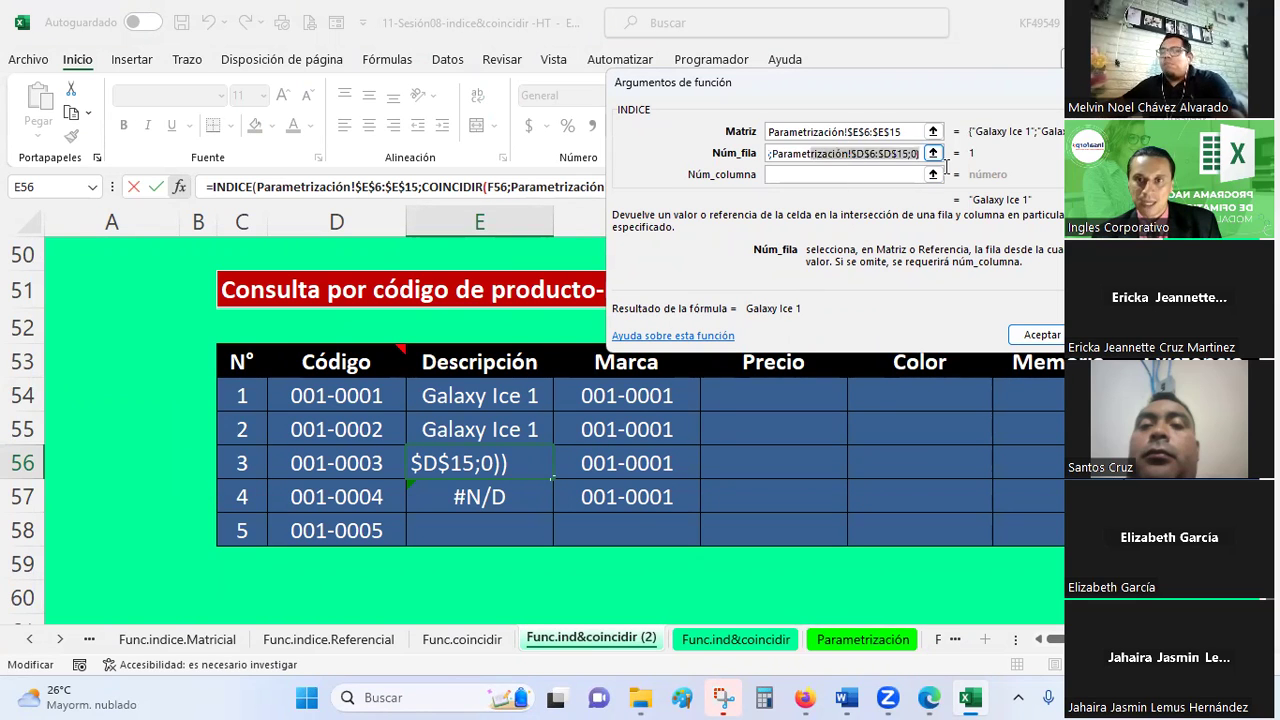
key("BackSpace")
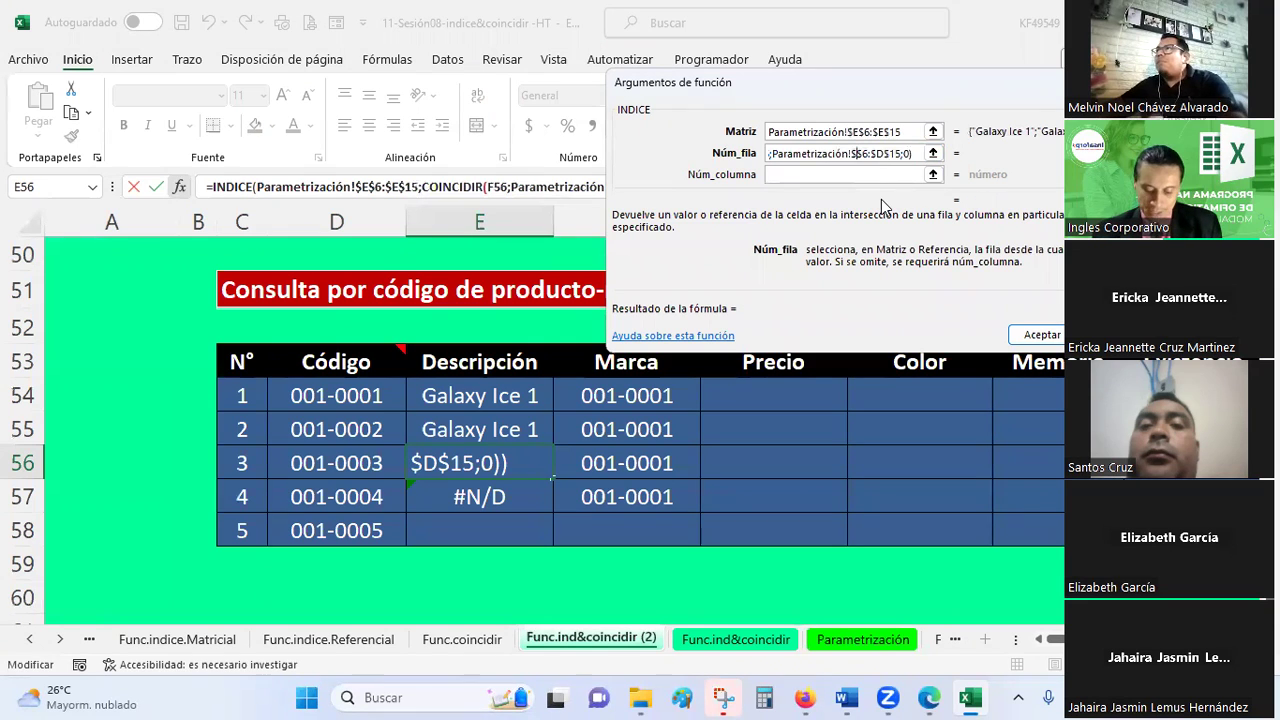
type("L")
key("Right")
key("Right")
key("Right")
key("Delete")
type("L")
key("Return")
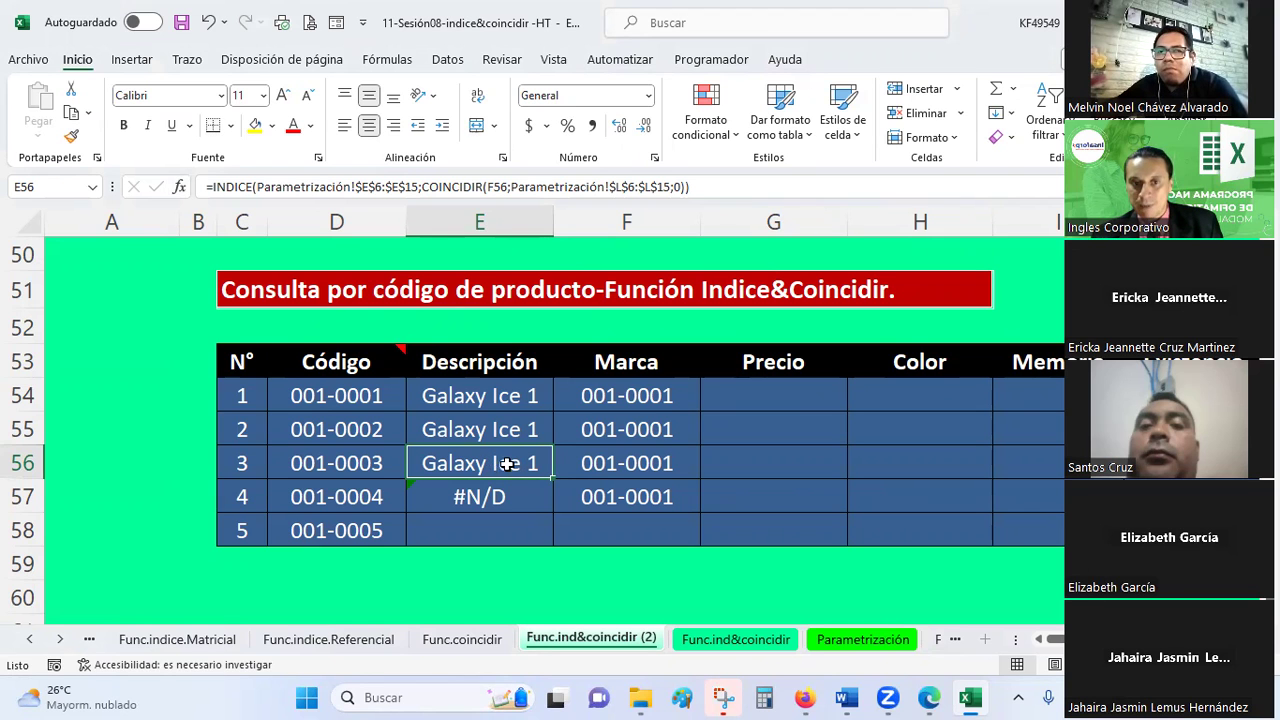
- Review Parametrización columns E, L and D, then check F57, E57 and E56 on the query sheet
left_click(845, 639)
left_click_drag(400, 330, 408, 572)
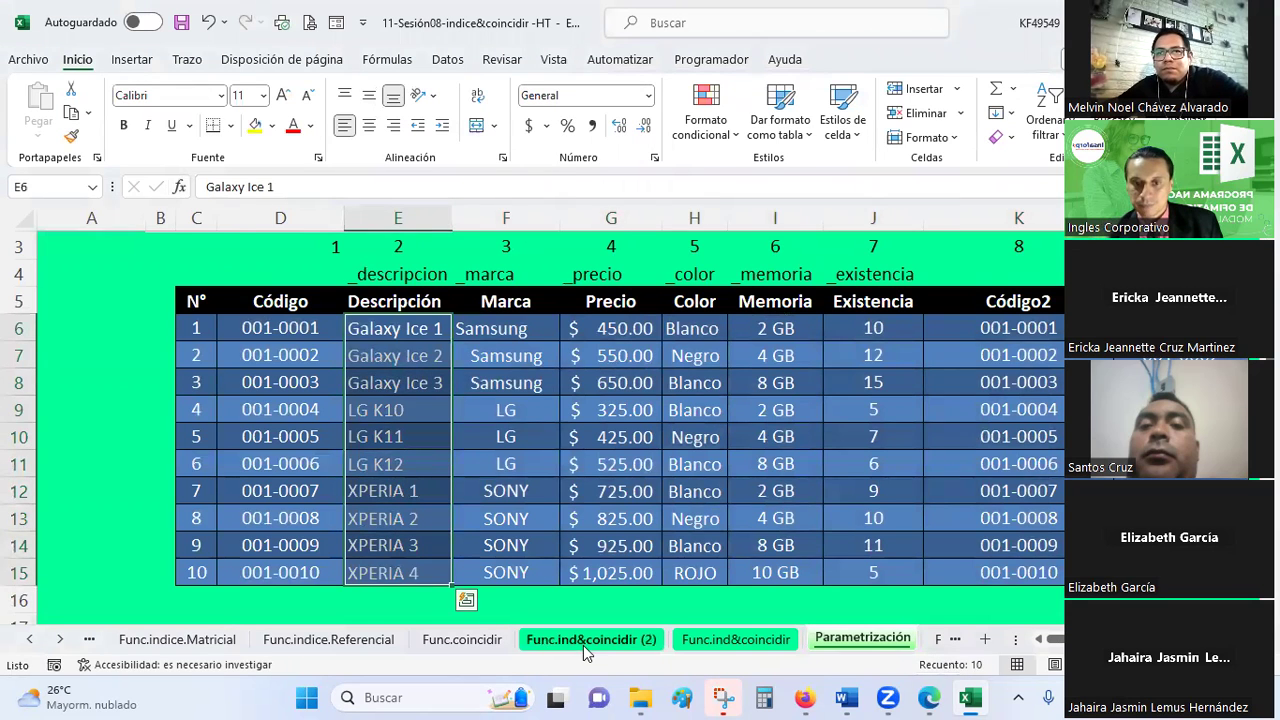
left_click(590, 639)
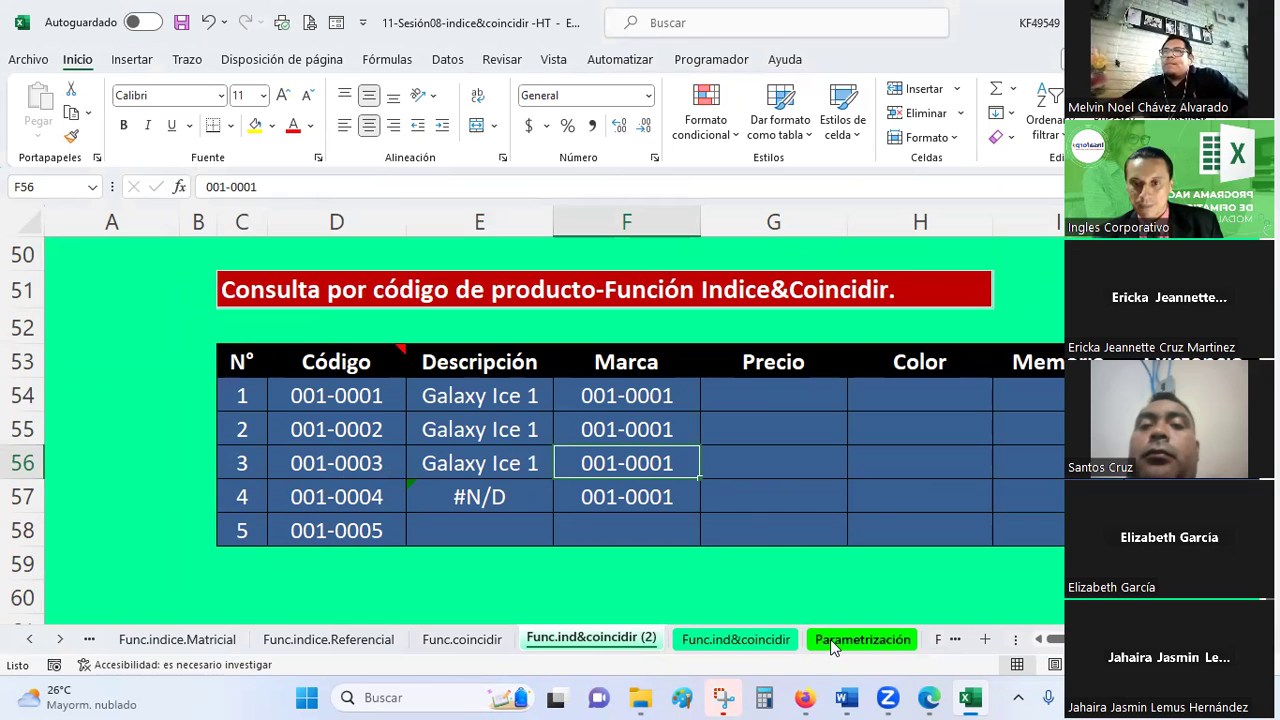
left_click(829, 642)
left_click_drag(1150, 328, 1150, 572)
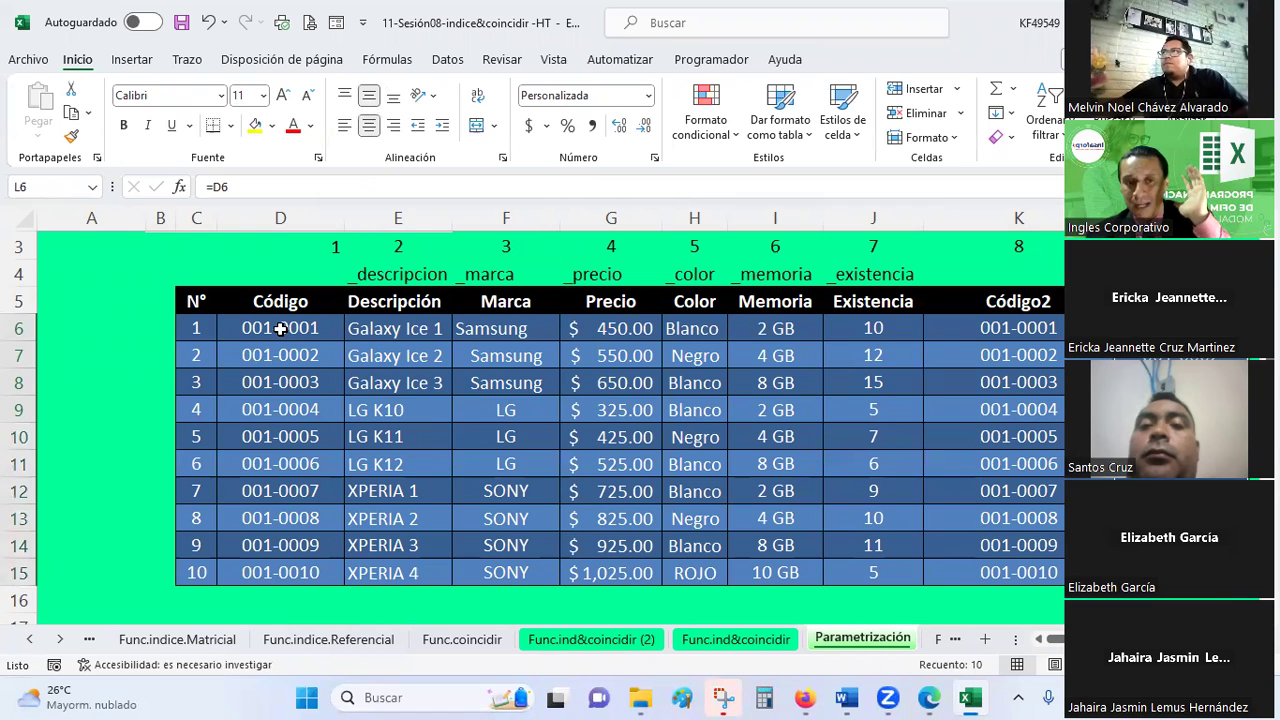
left_click_drag(280, 328, 270, 575)
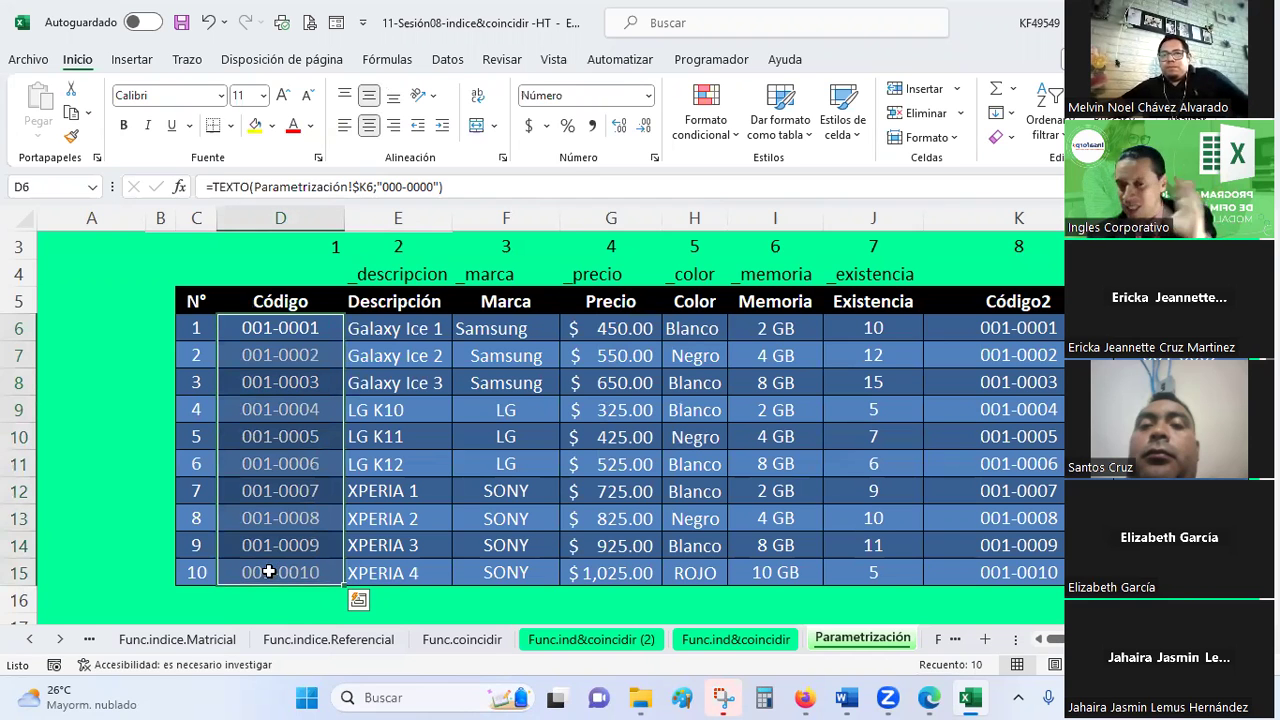
left_click(600, 639)
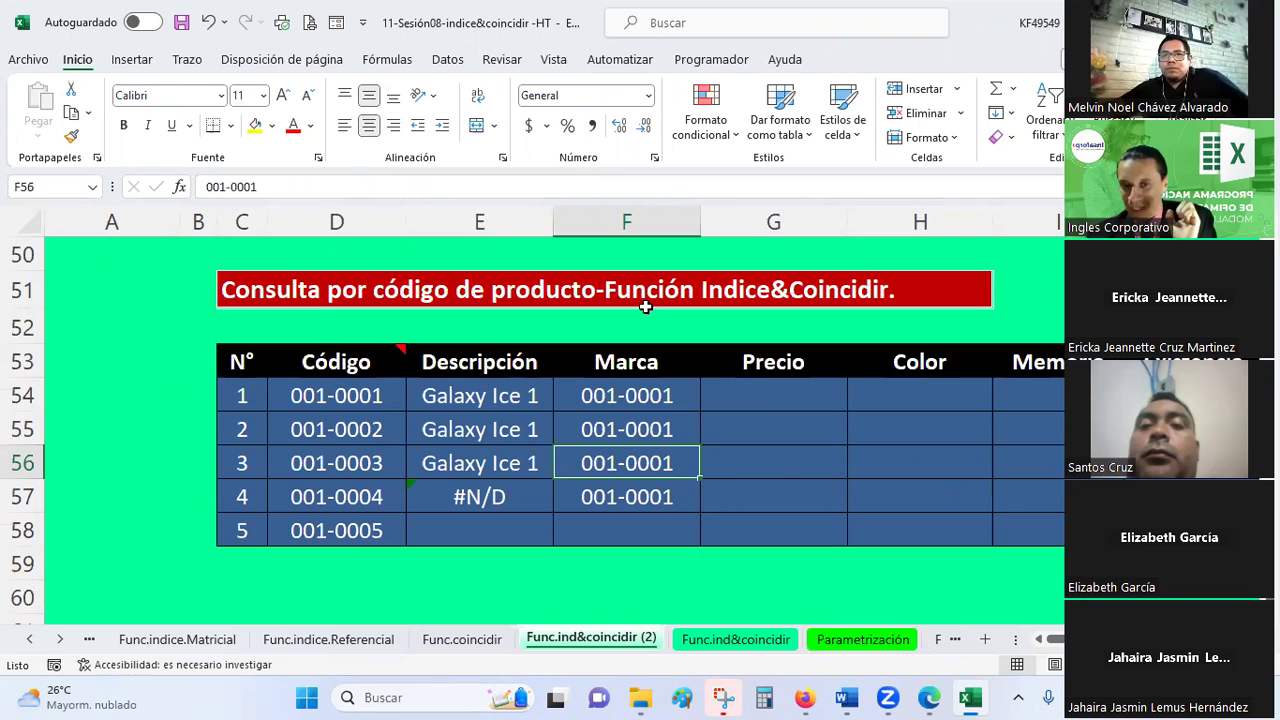
left_click(622, 496)
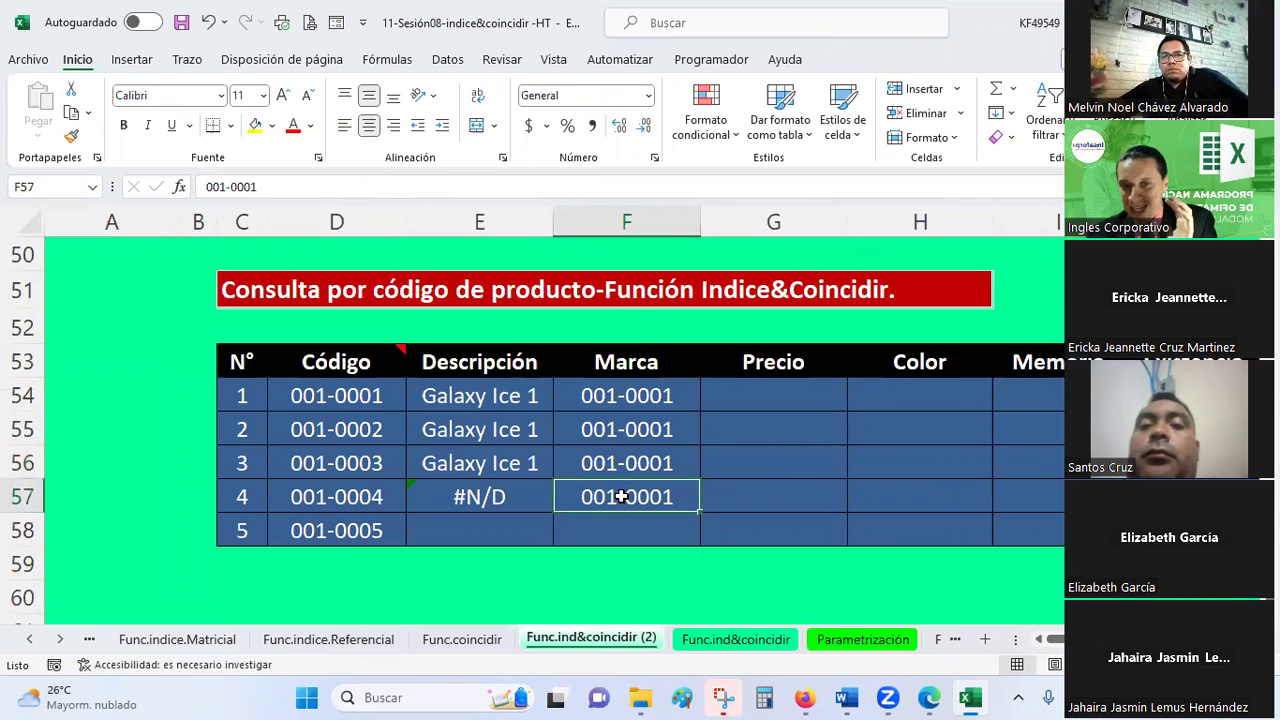
left_click(524, 487)
left_click(508, 465)
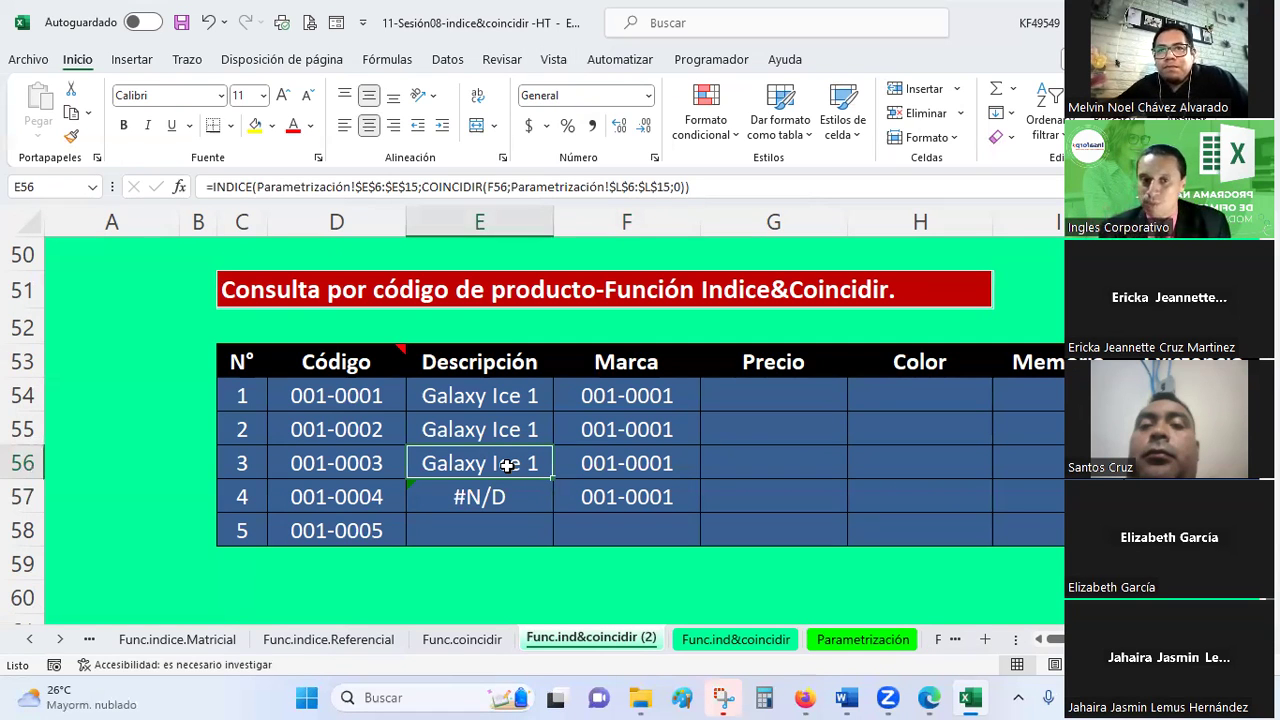
- Review E56's INDICE array and COINCIDIR row arguments, keep them unchanged, then select E57
left_click(179, 187)
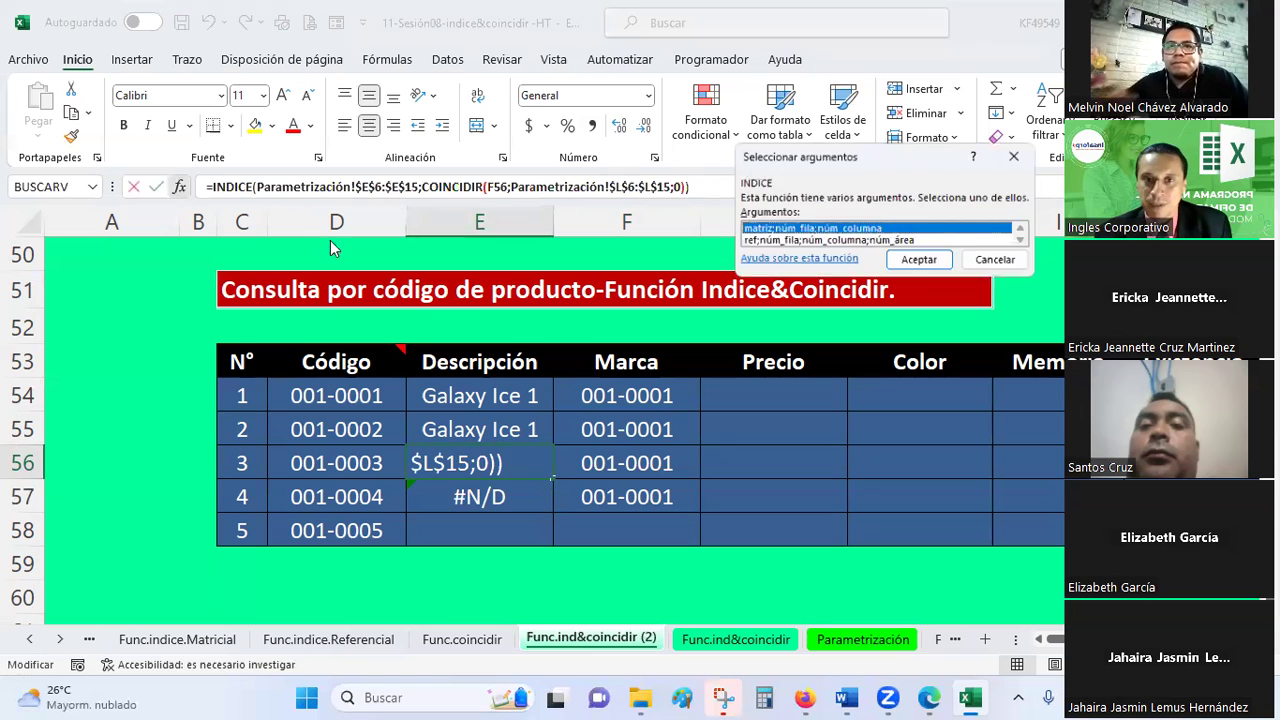
left_click(920, 261)
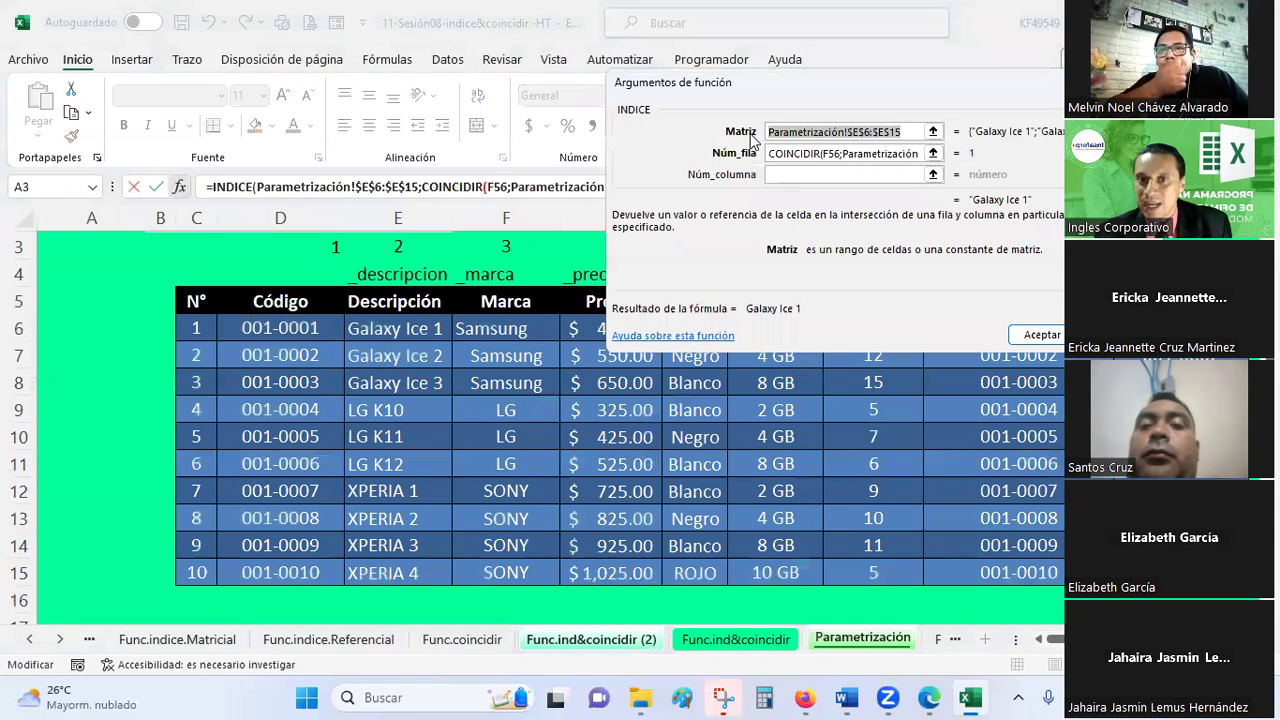
left_click(911, 132)
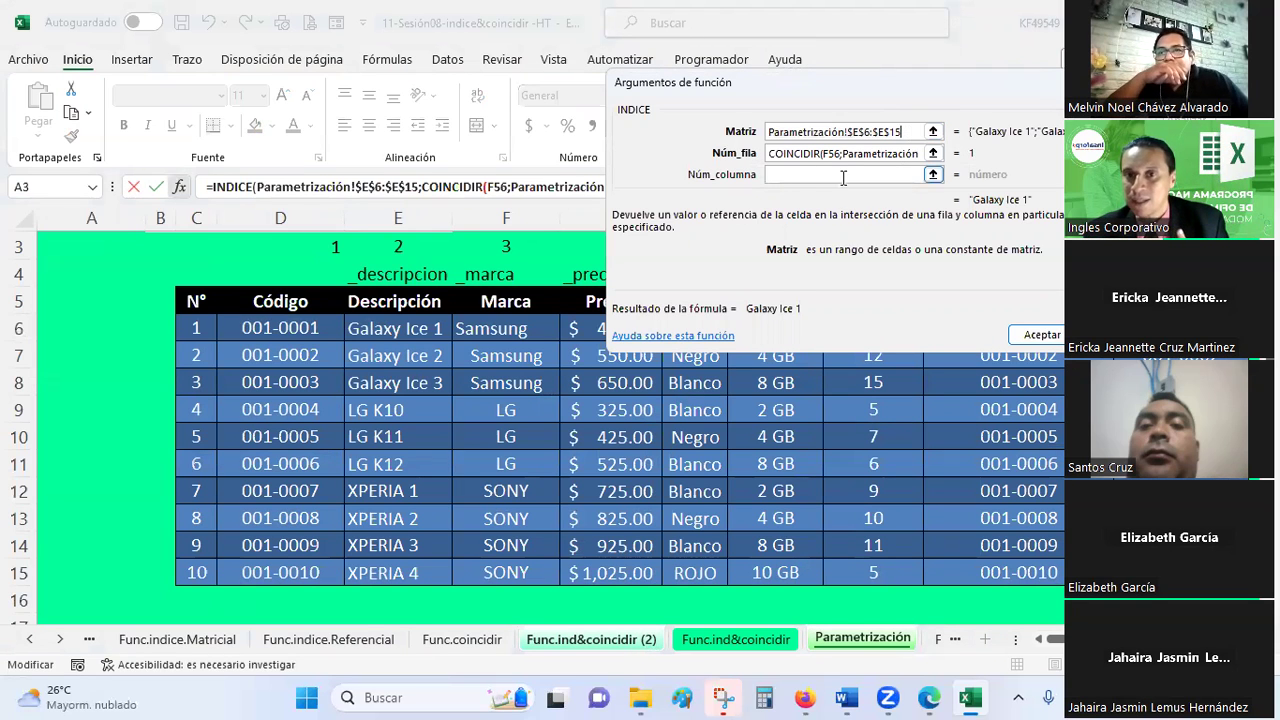
left_click(771, 153)
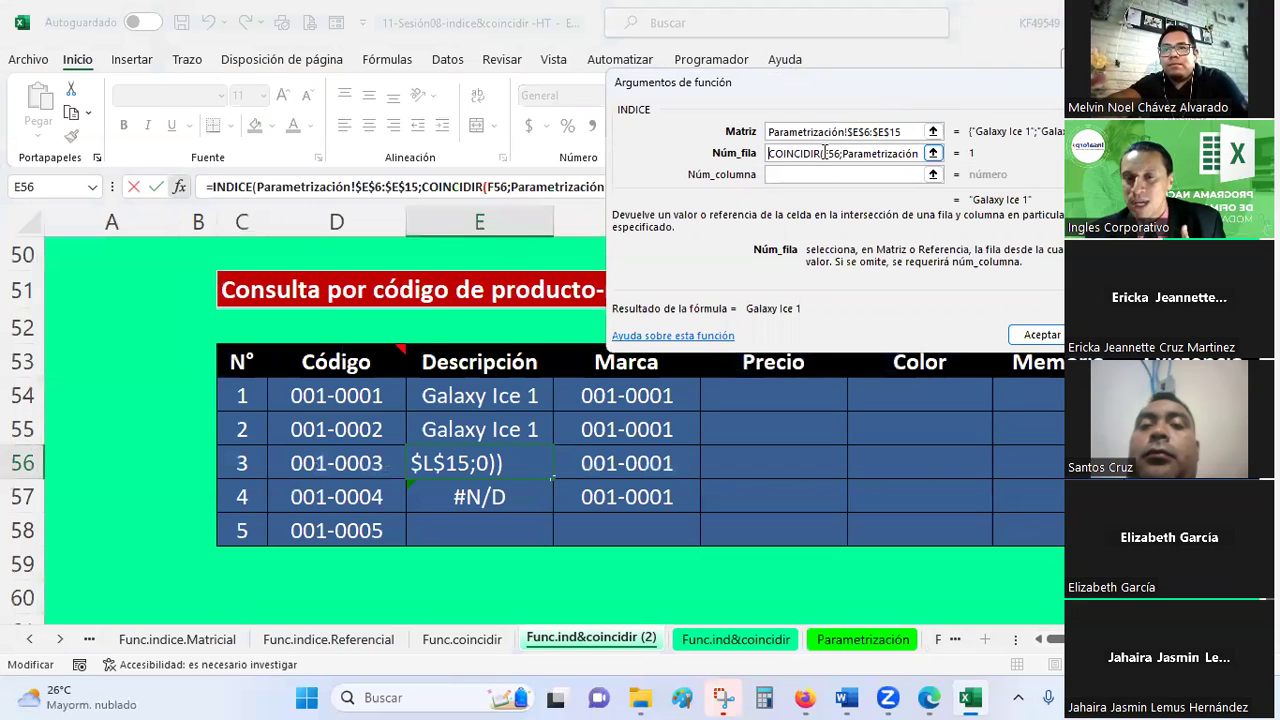
mouse_move(858, 155)
left_mouse_down()
mouse_move(991, 147)
mouse_move(988, 157)
left_mouse_up()
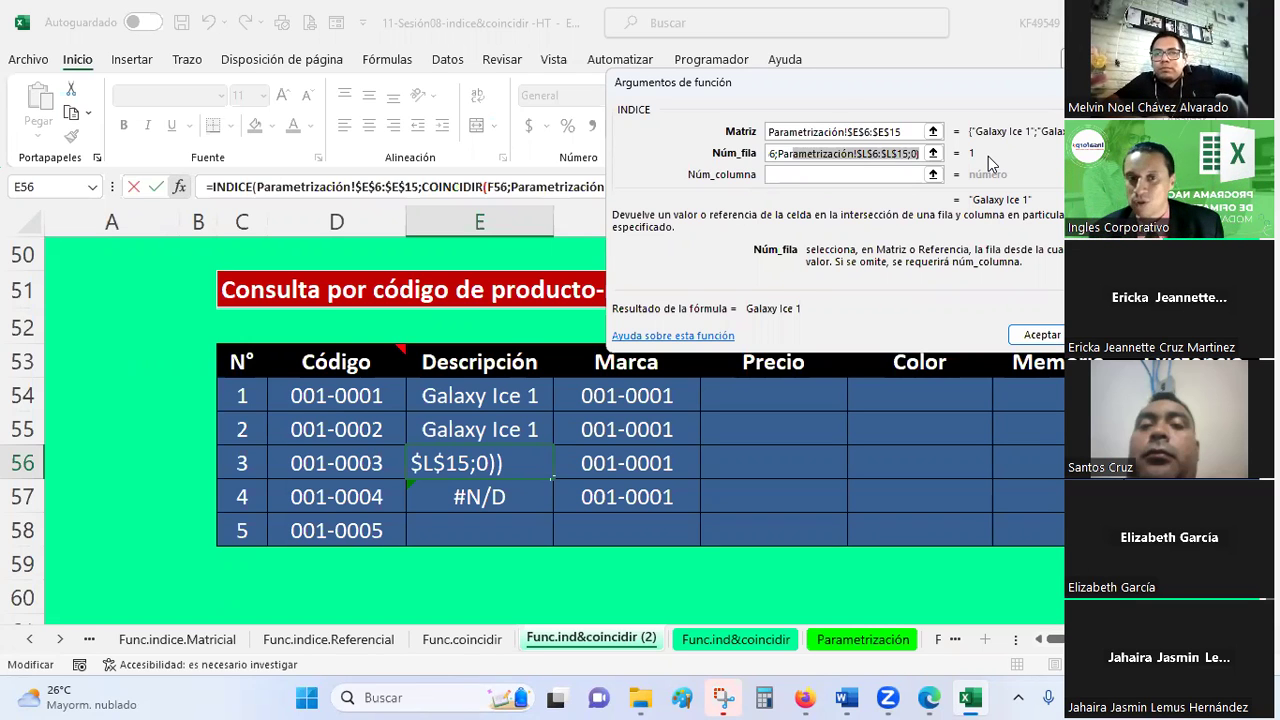
key("Return")
left_click(526, 494)
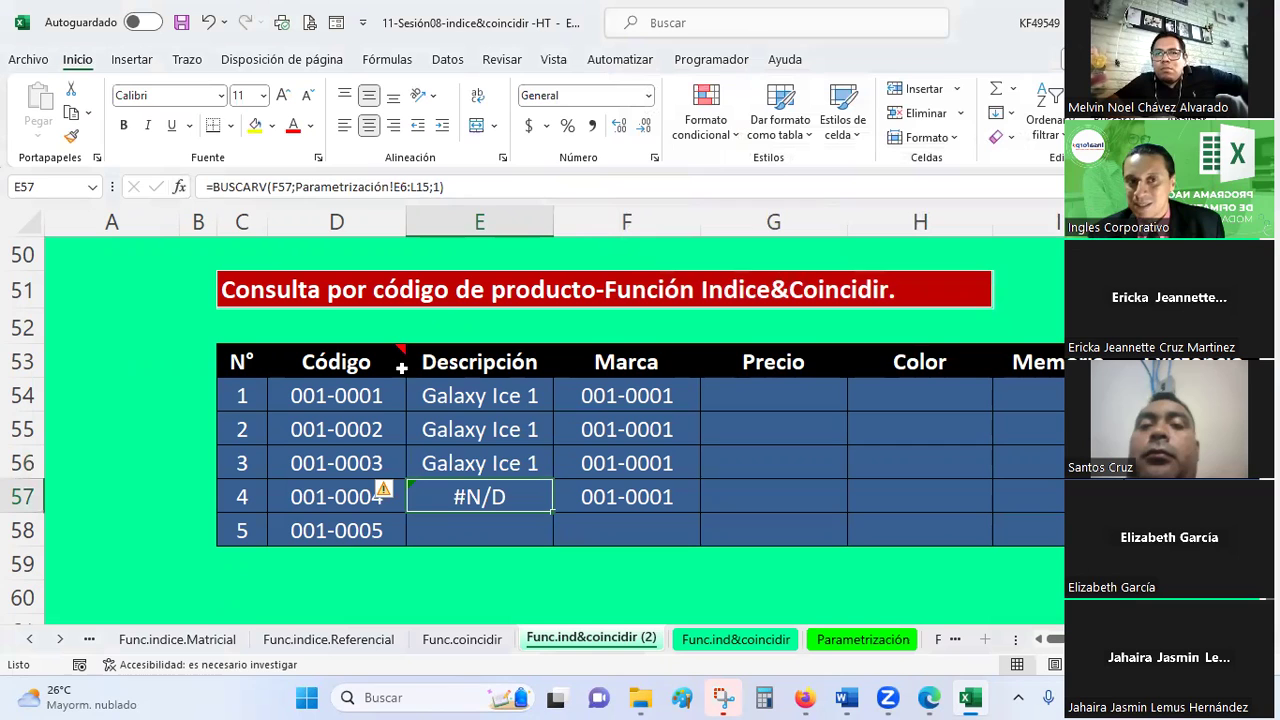
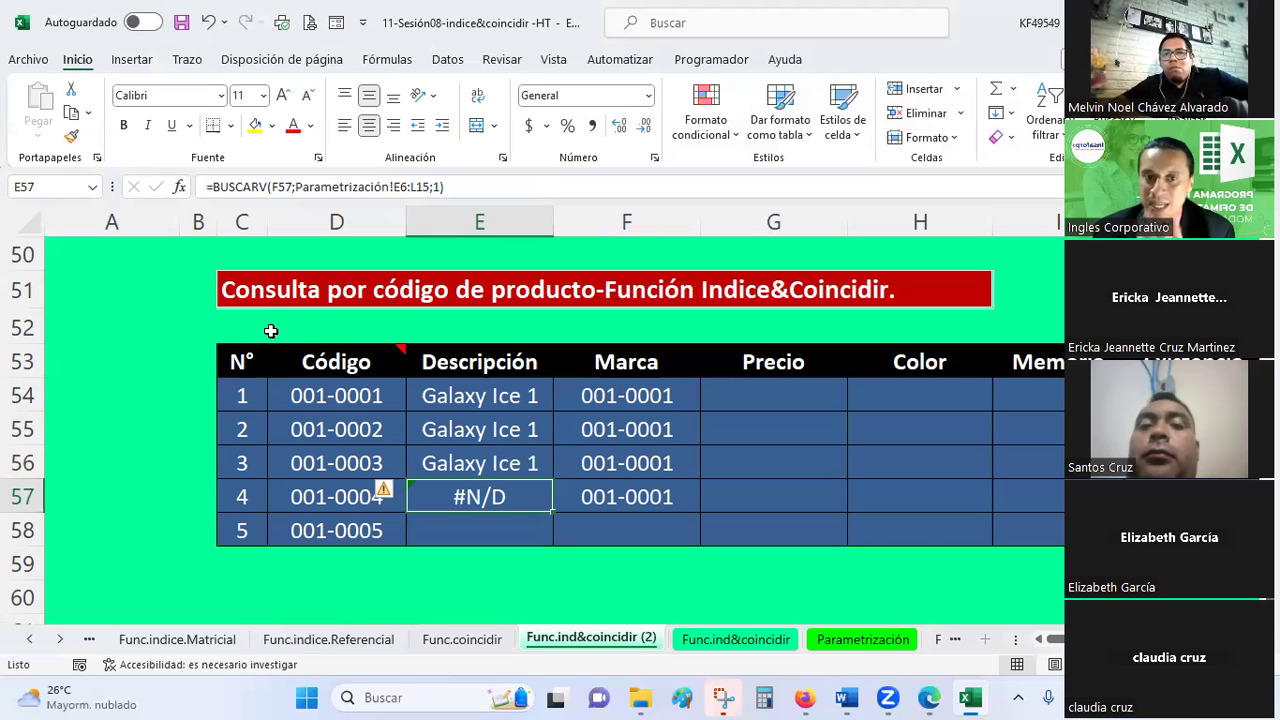
- Review the lookup formulas and values in E54:F57, including the #N/D error in E57
scroll(488, 434, "down", 1)
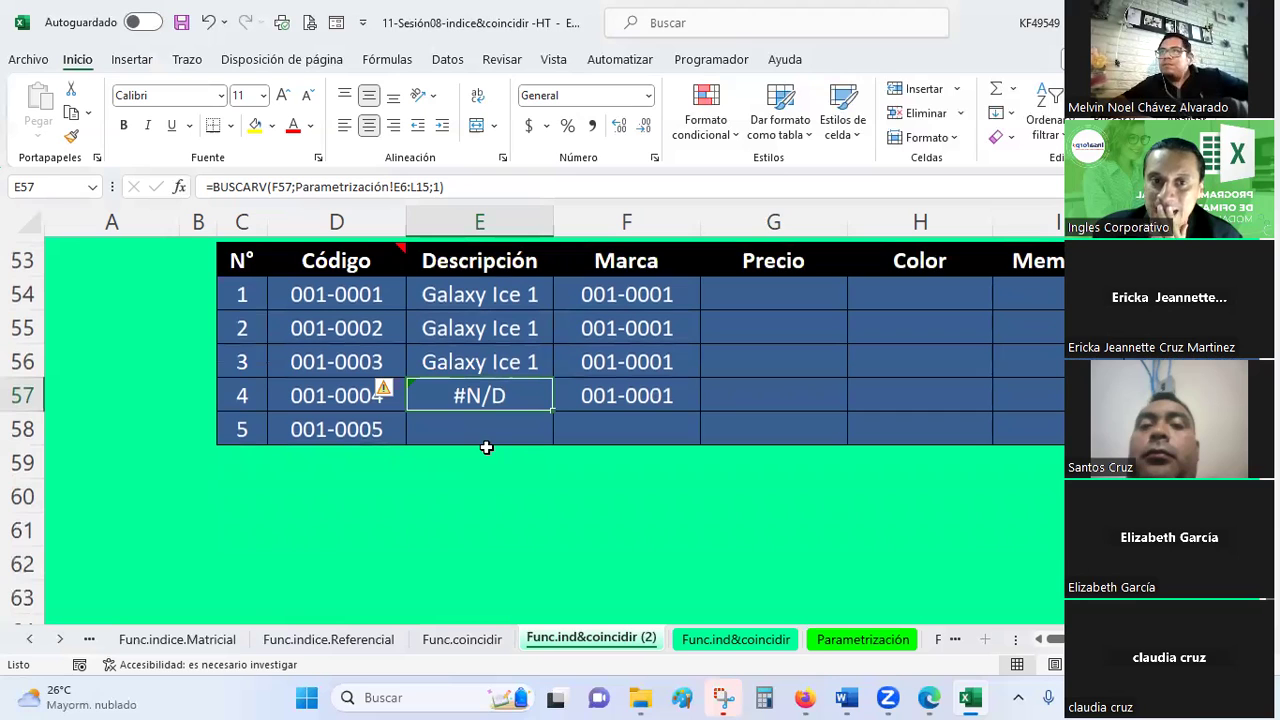
left_click(479, 295)
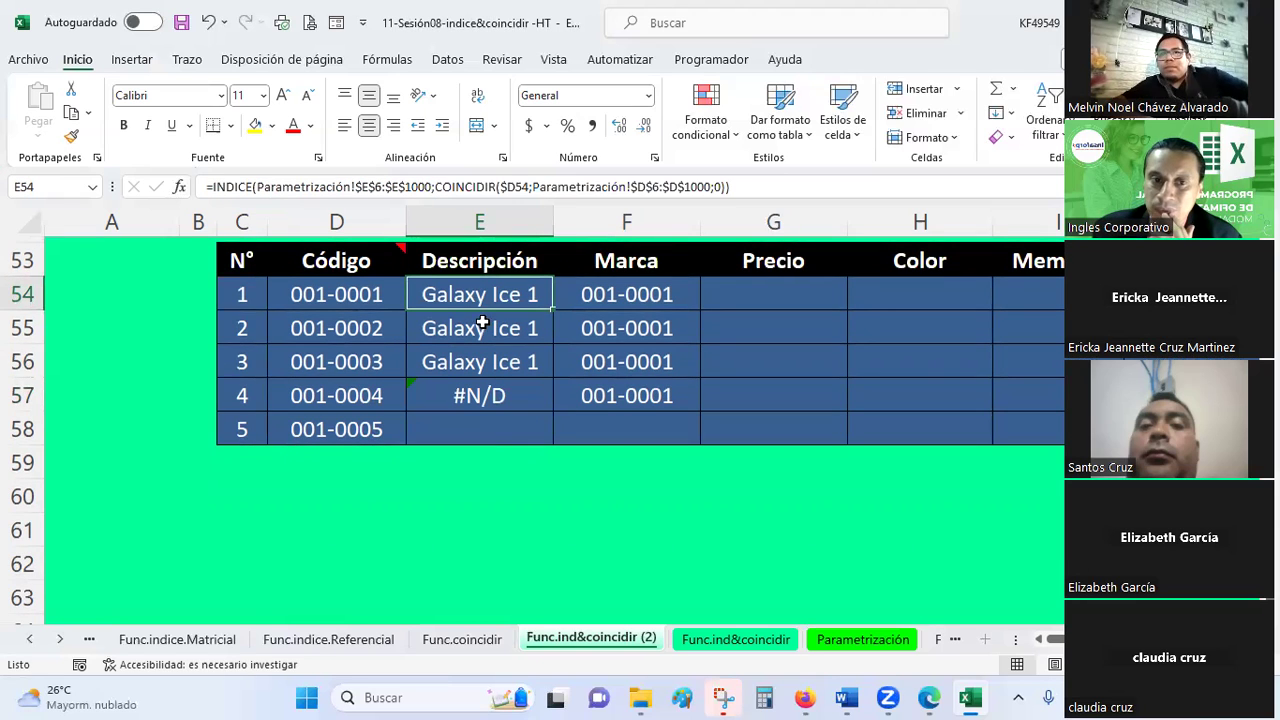
left_click(482, 325)
left_click(601, 327)
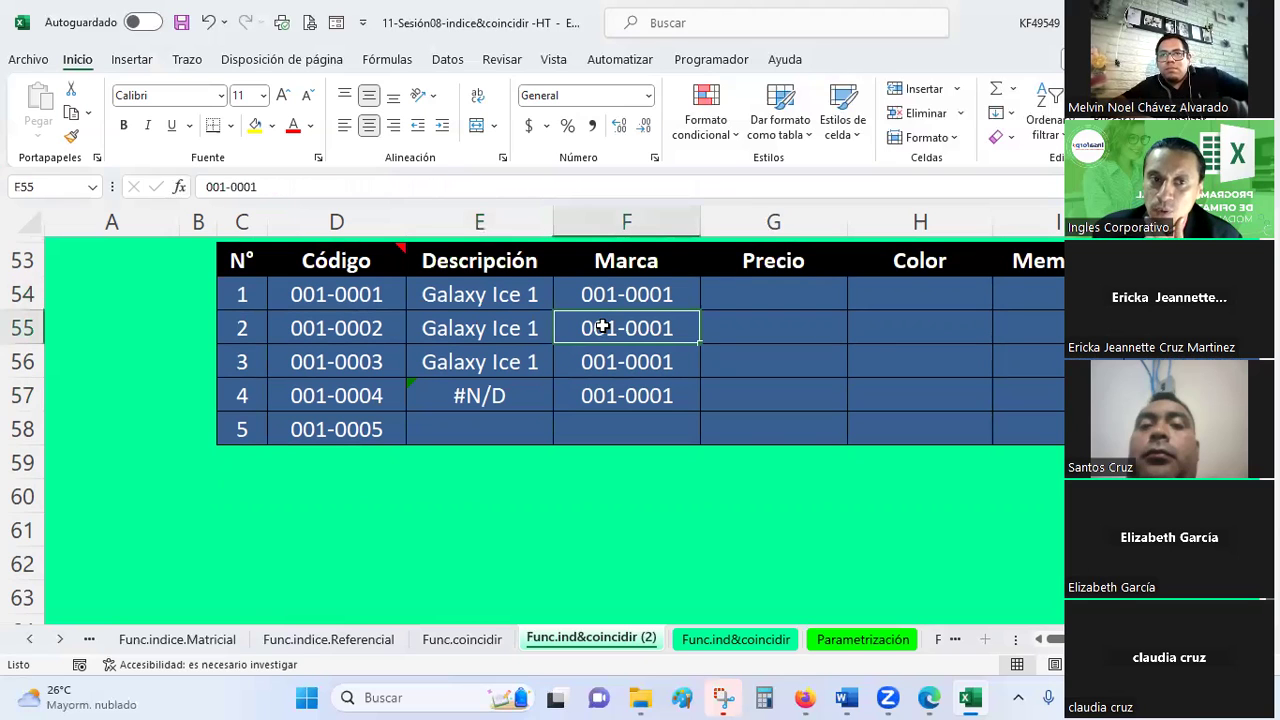
left_click(599, 350)
left_click(510, 359)
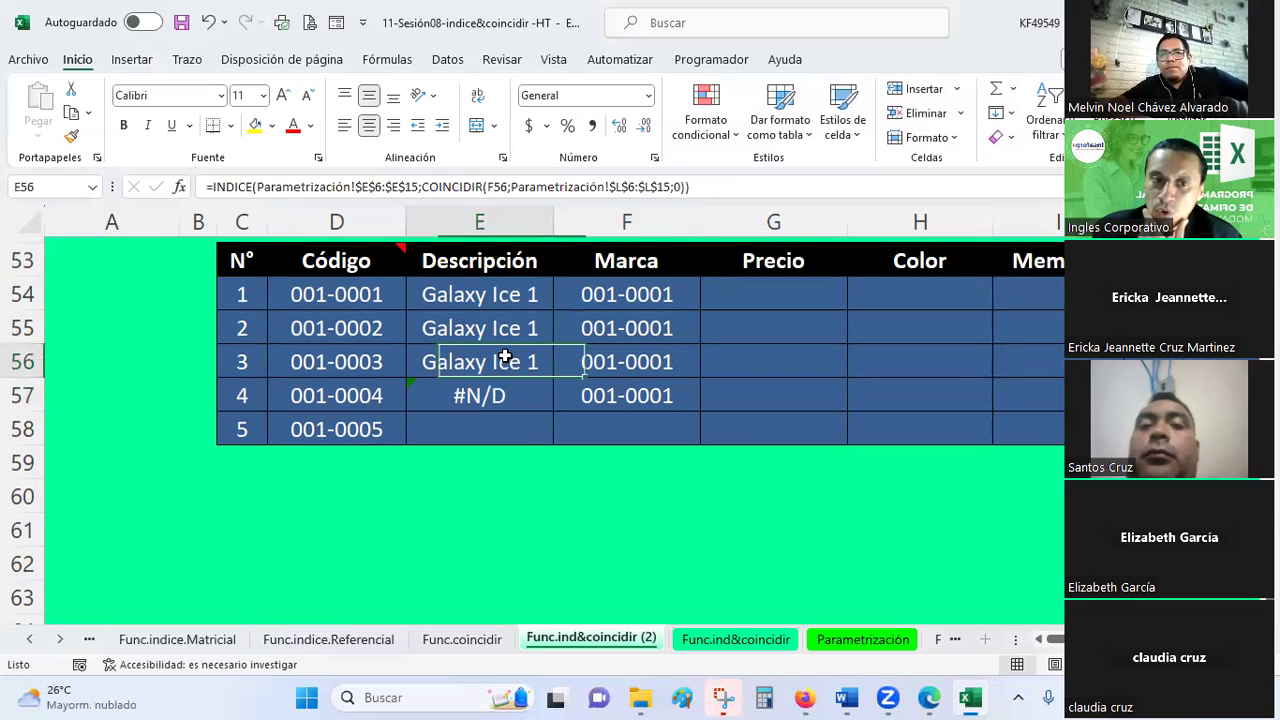
left_click(522, 411)
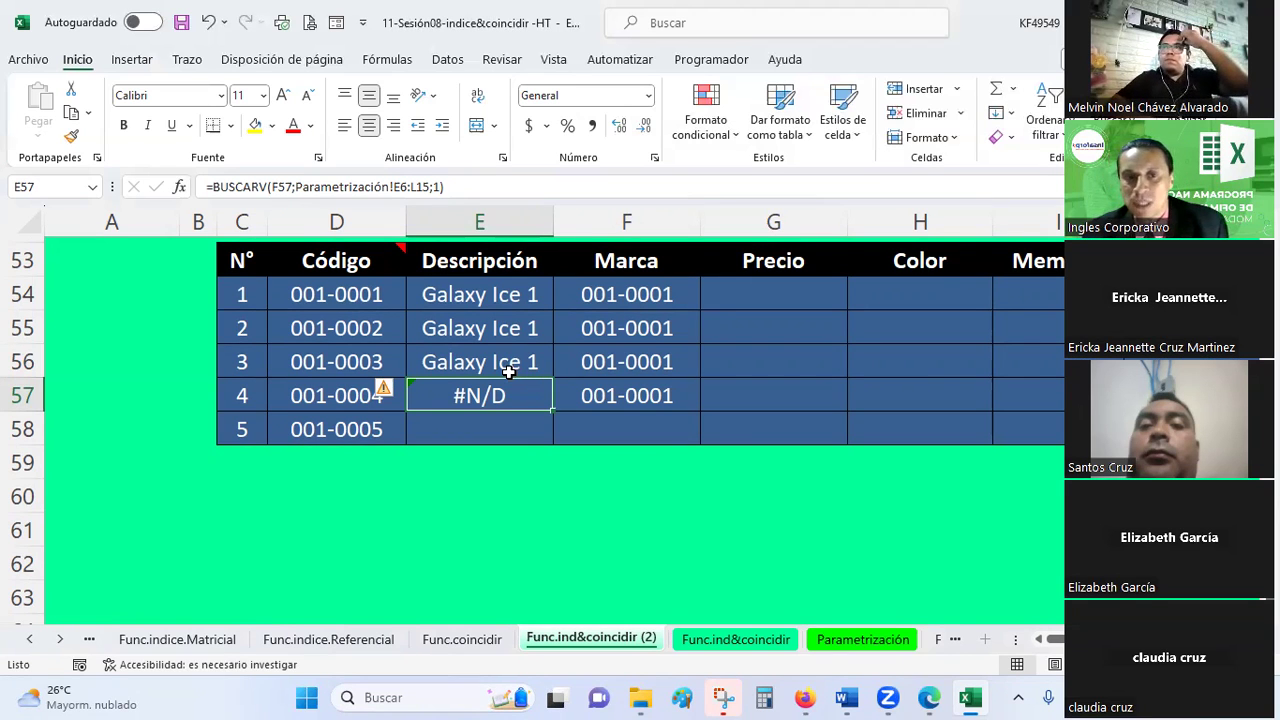
left_click(509, 372)
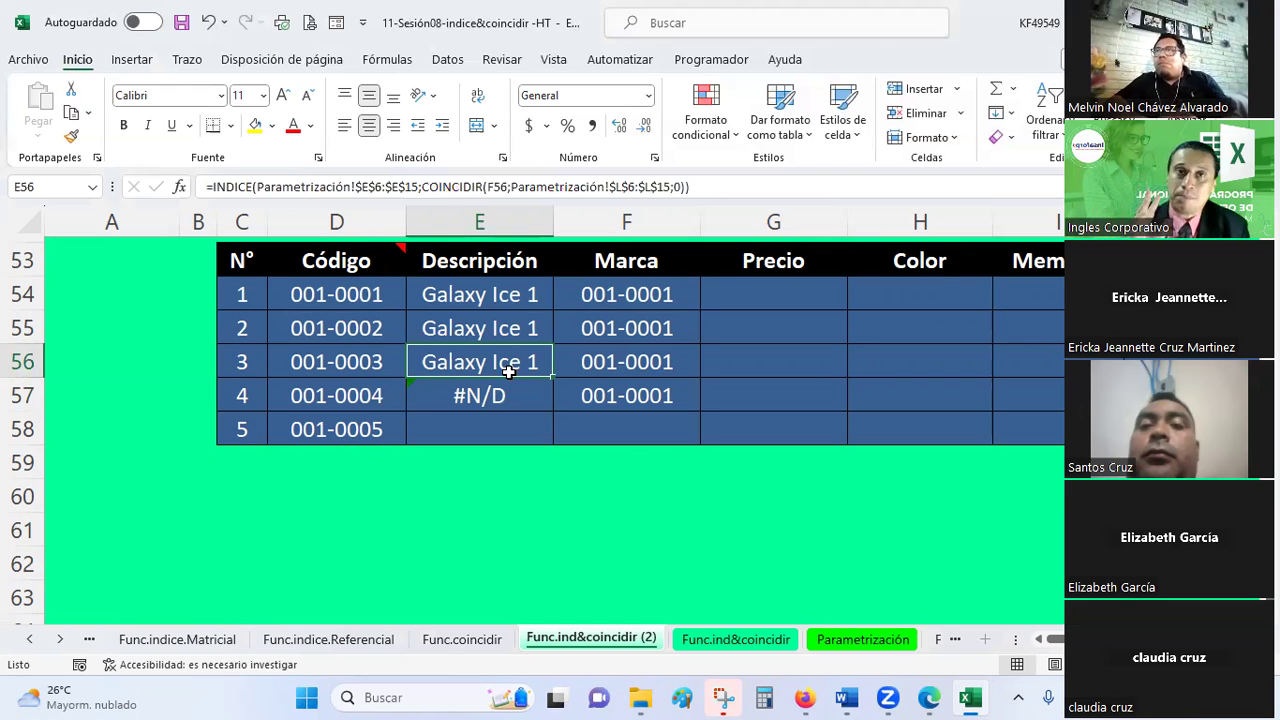
- Inspect the Matriz, Núm_fila and Núm_columna arguments of E56's INDICE formula without changing it
left_click(177, 187)
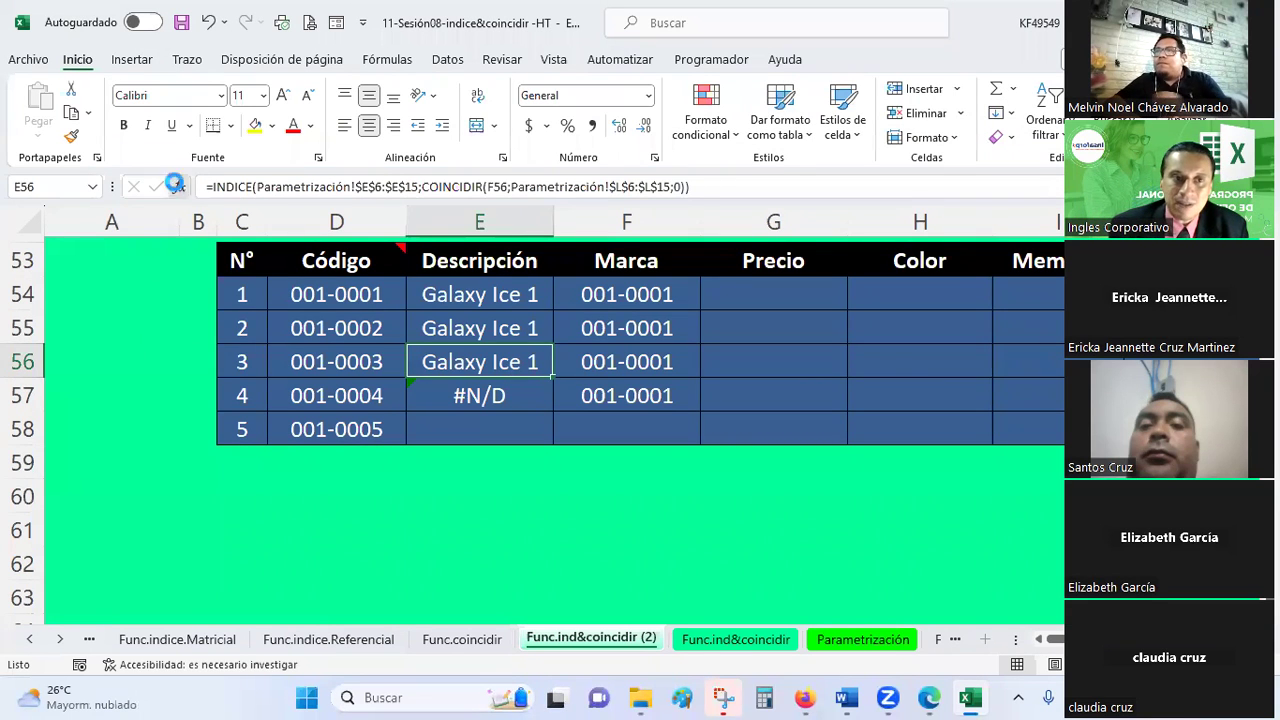
left_click(910, 262)
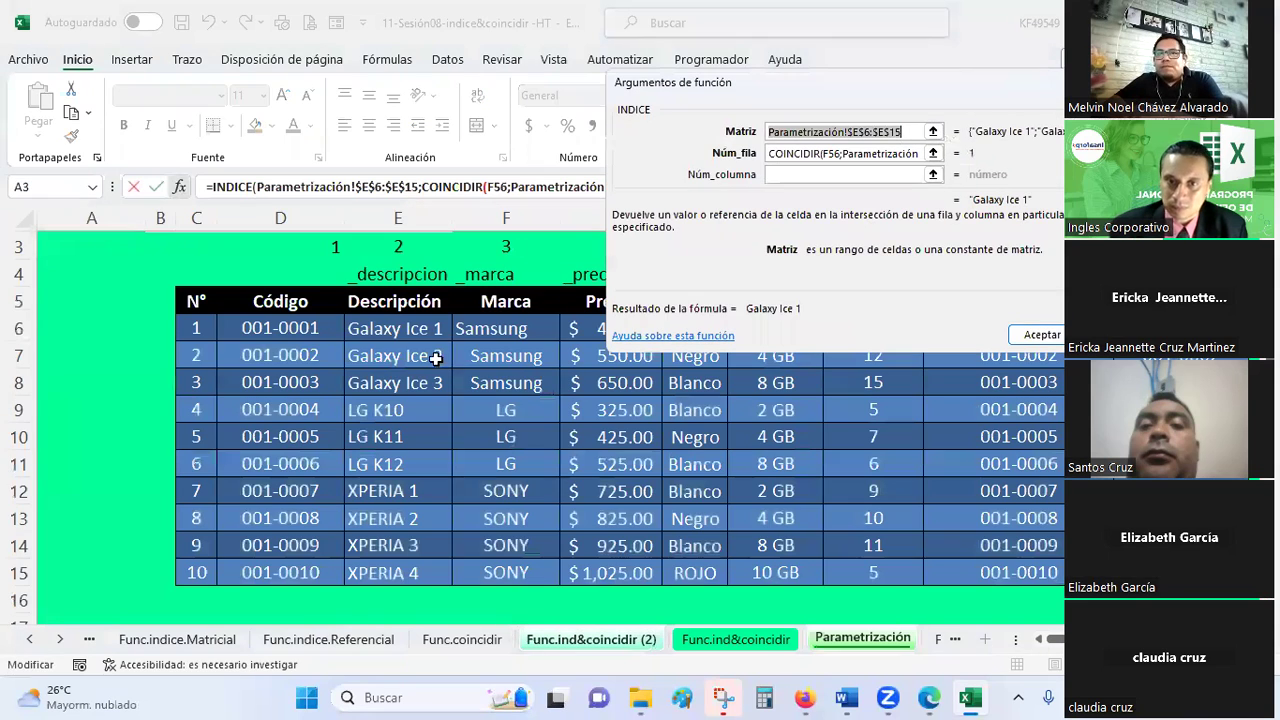
left_click(795, 131)
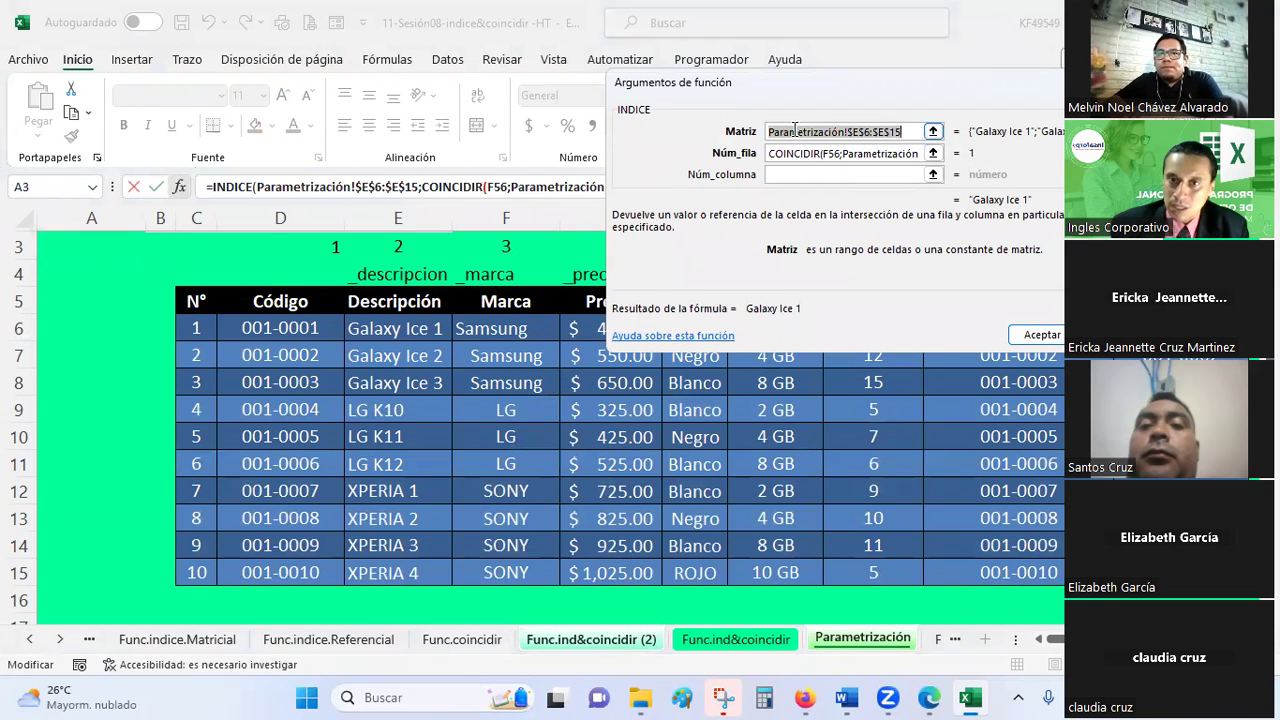
left_click(795, 131)
left_click(795, 152)
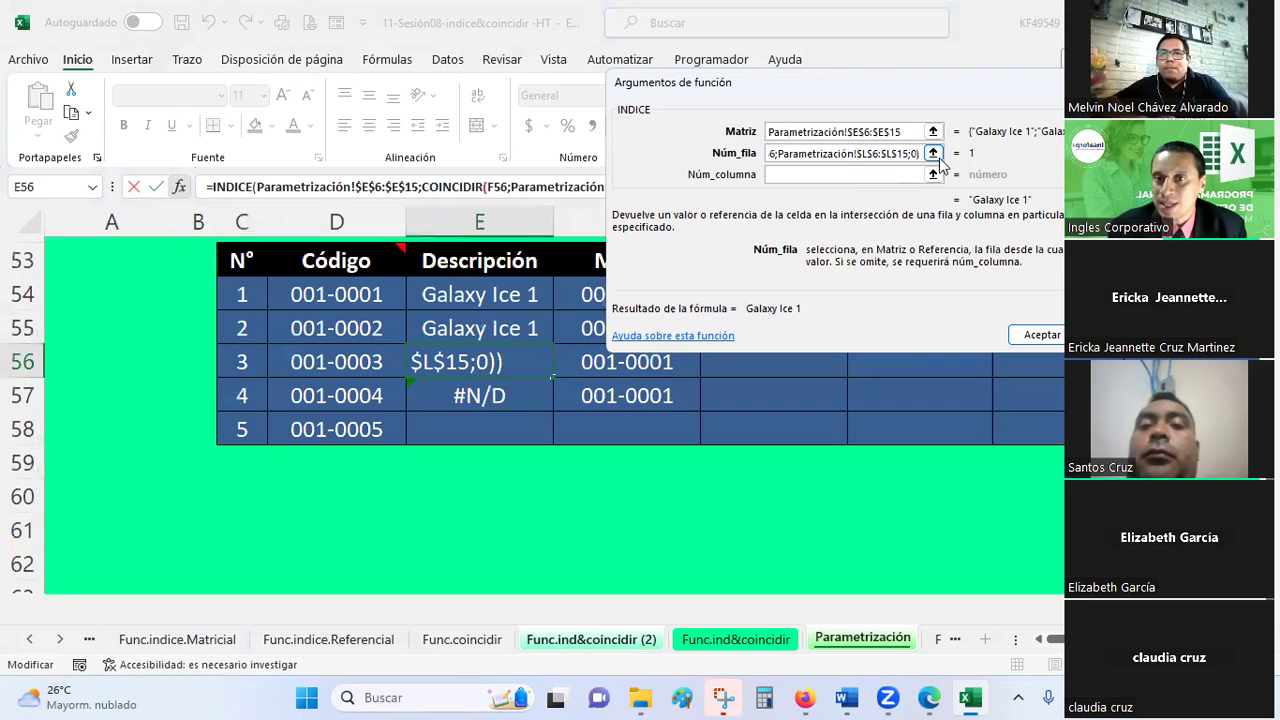
left_click(896, 158)
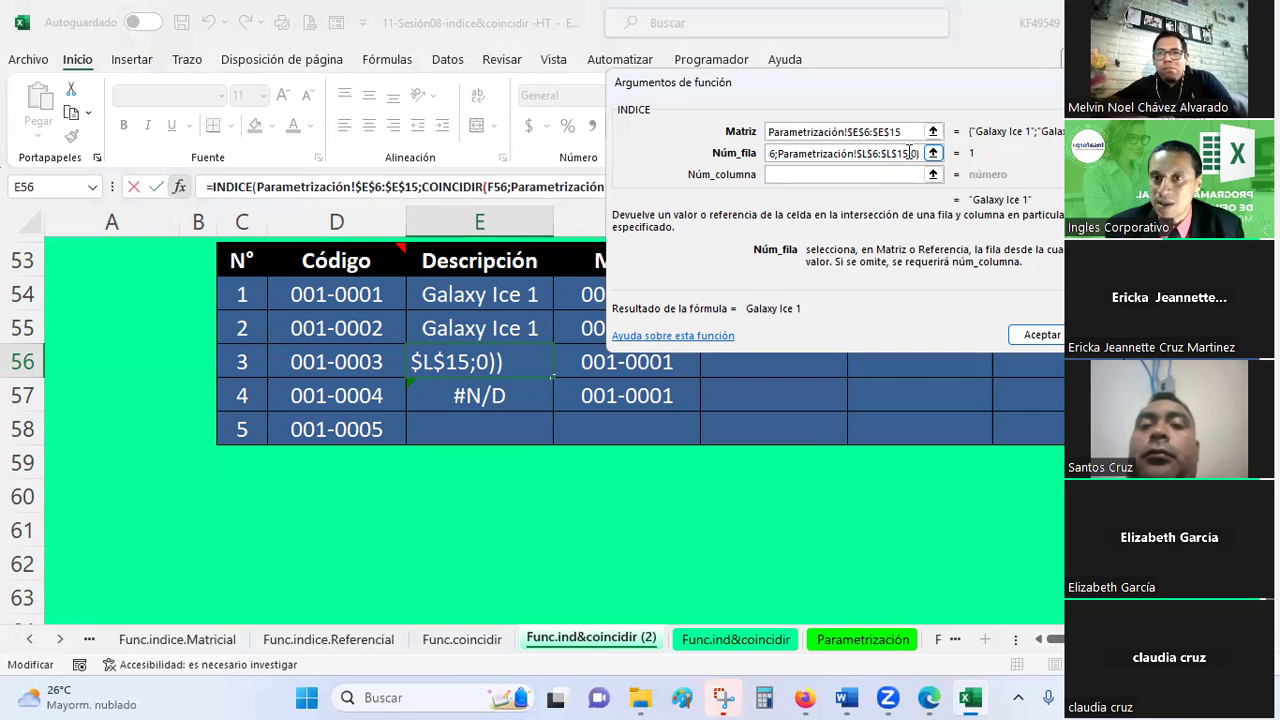
left_click(787, 131)
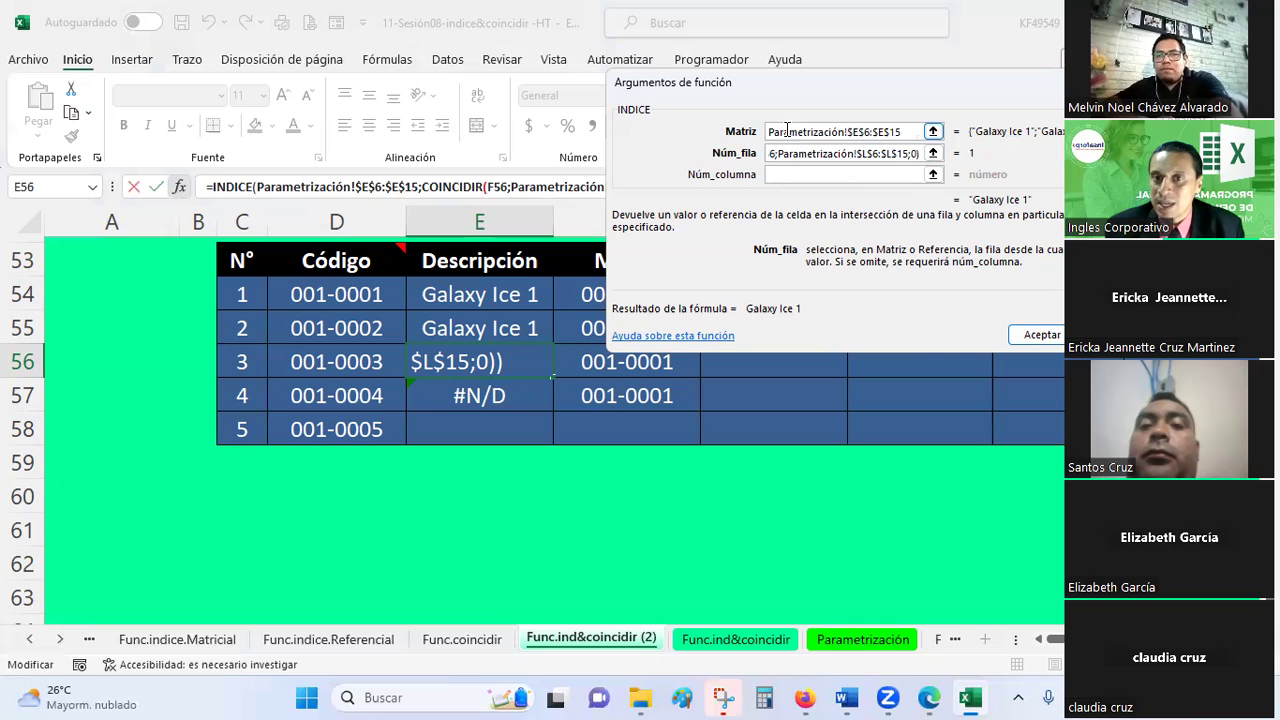
left_click(852, 153)
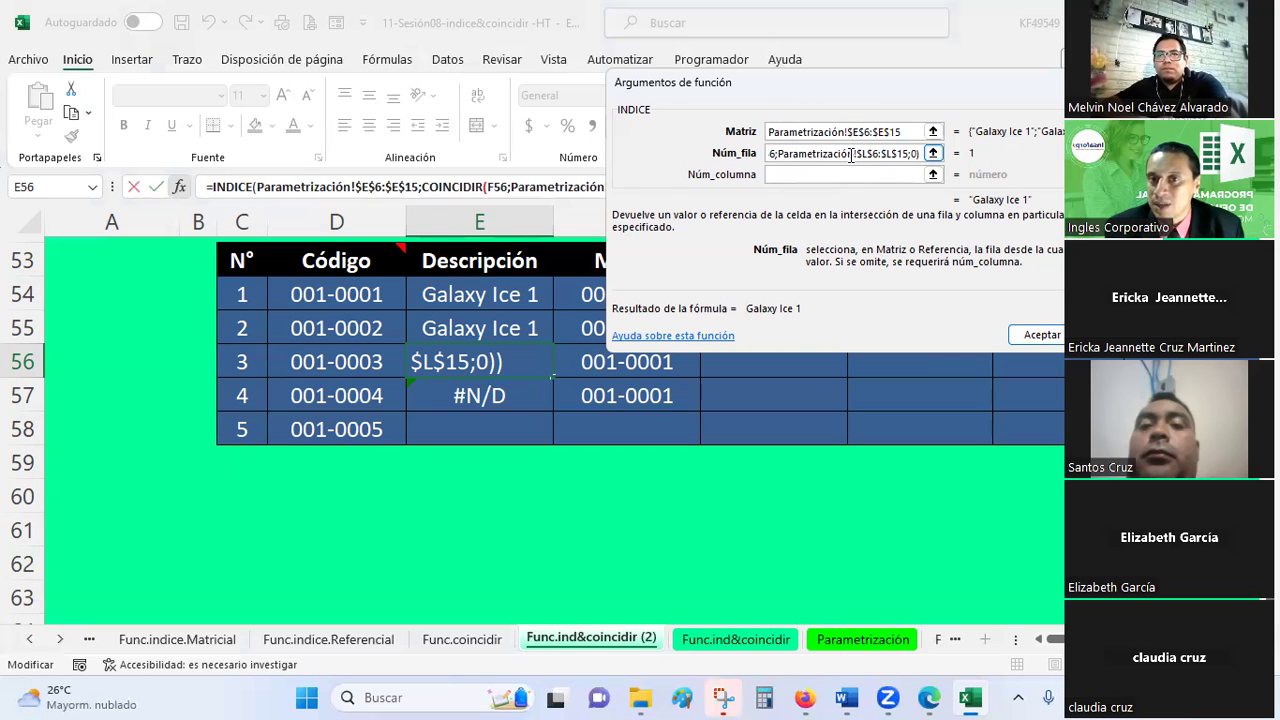
left_click(852, 172)
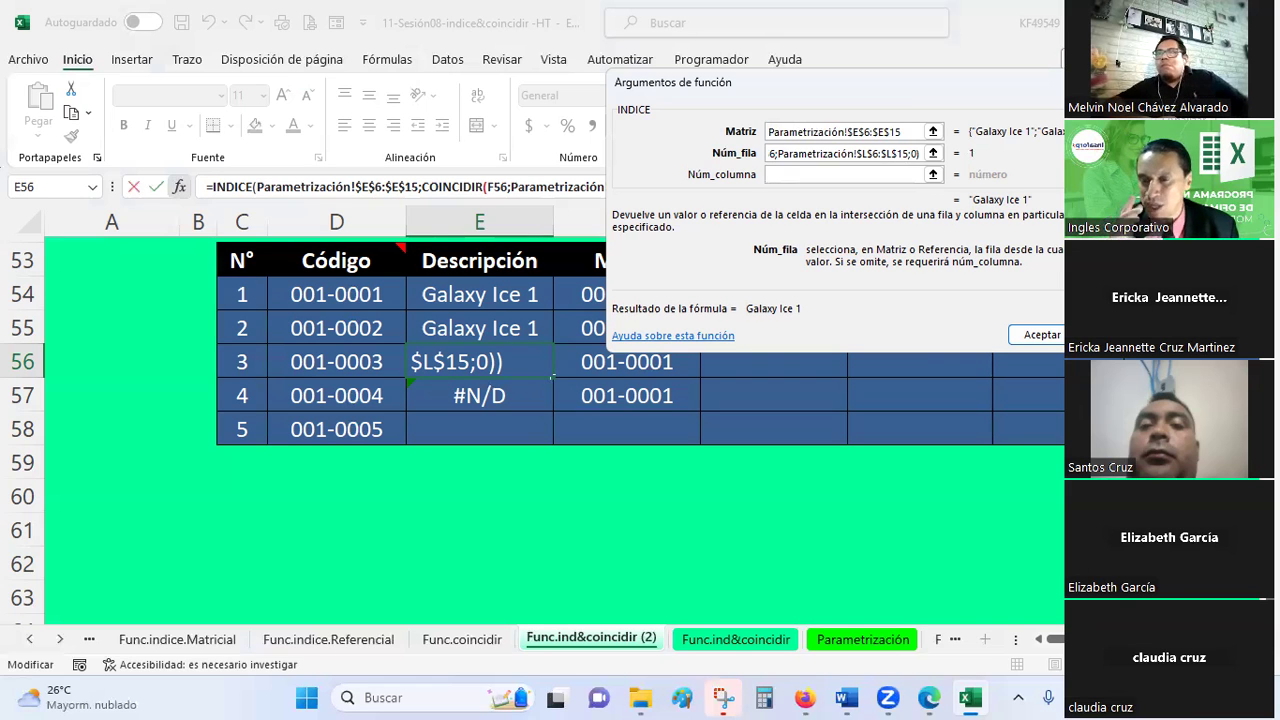
left_click(1041, 334)
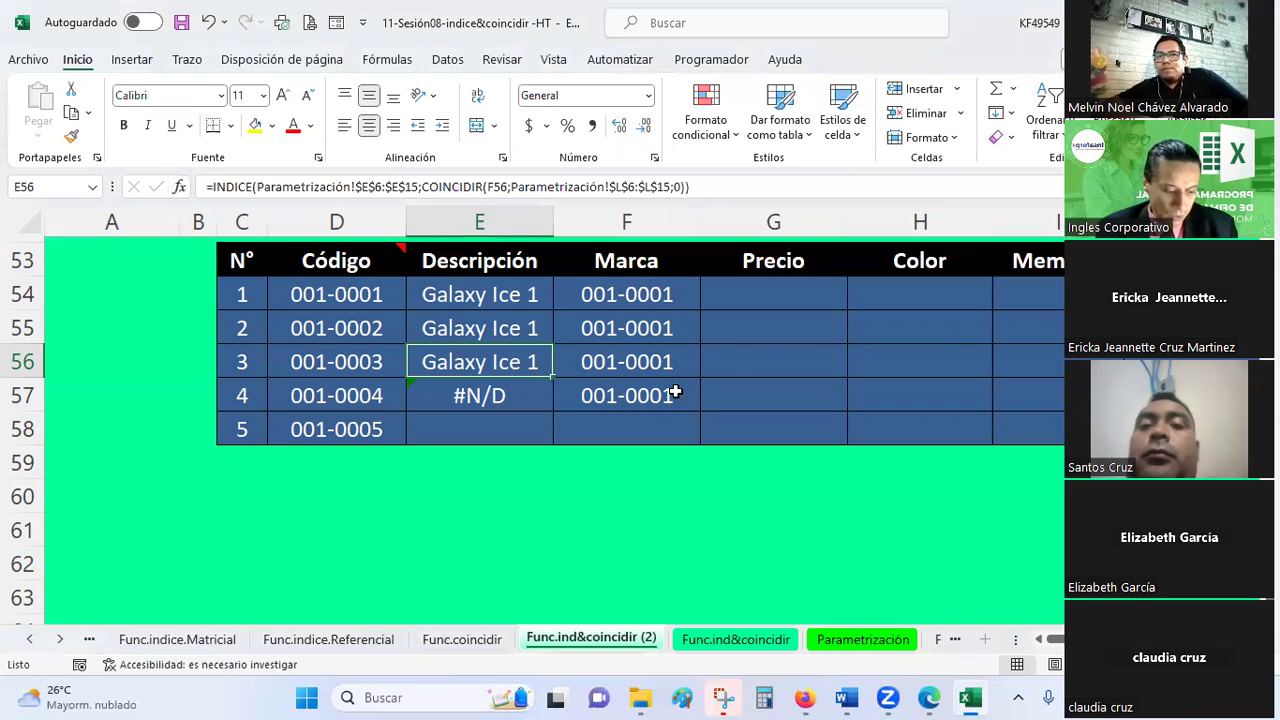
- Clear the lookup results in E55:F57 and the Marca value in F54
left_click(512, 289)
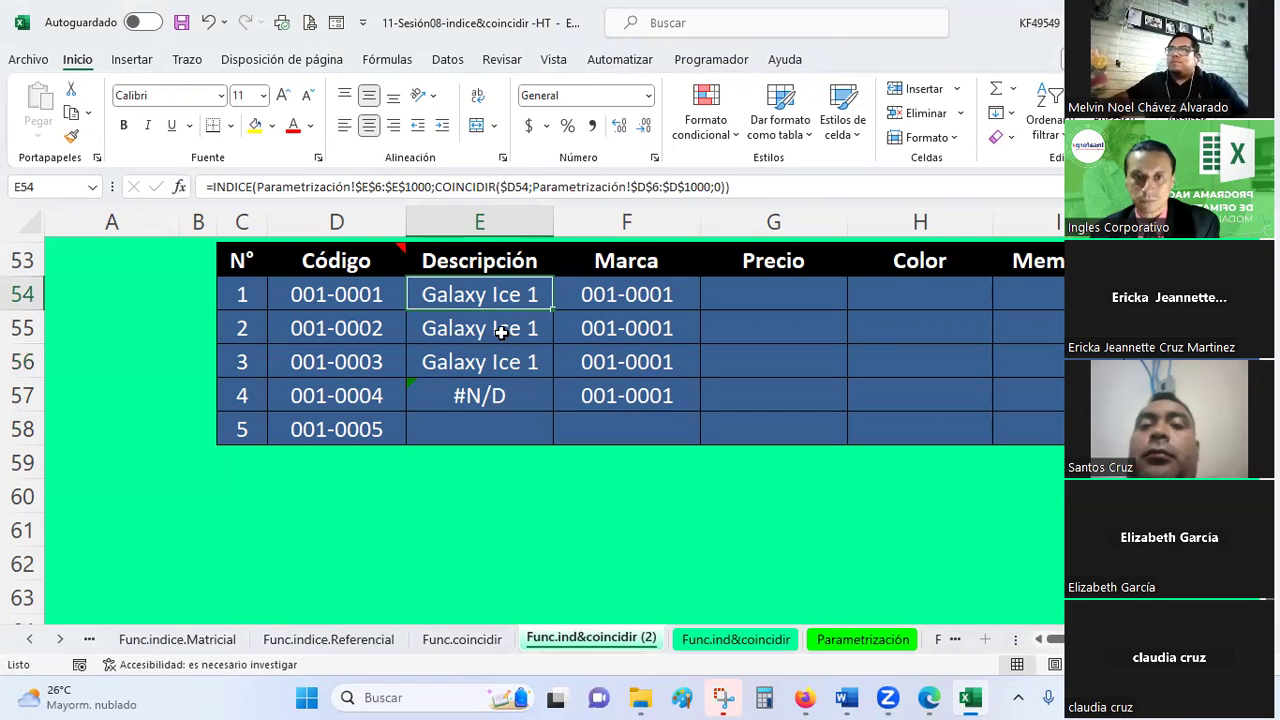
left_click_drag(502, 333, 604, 392)
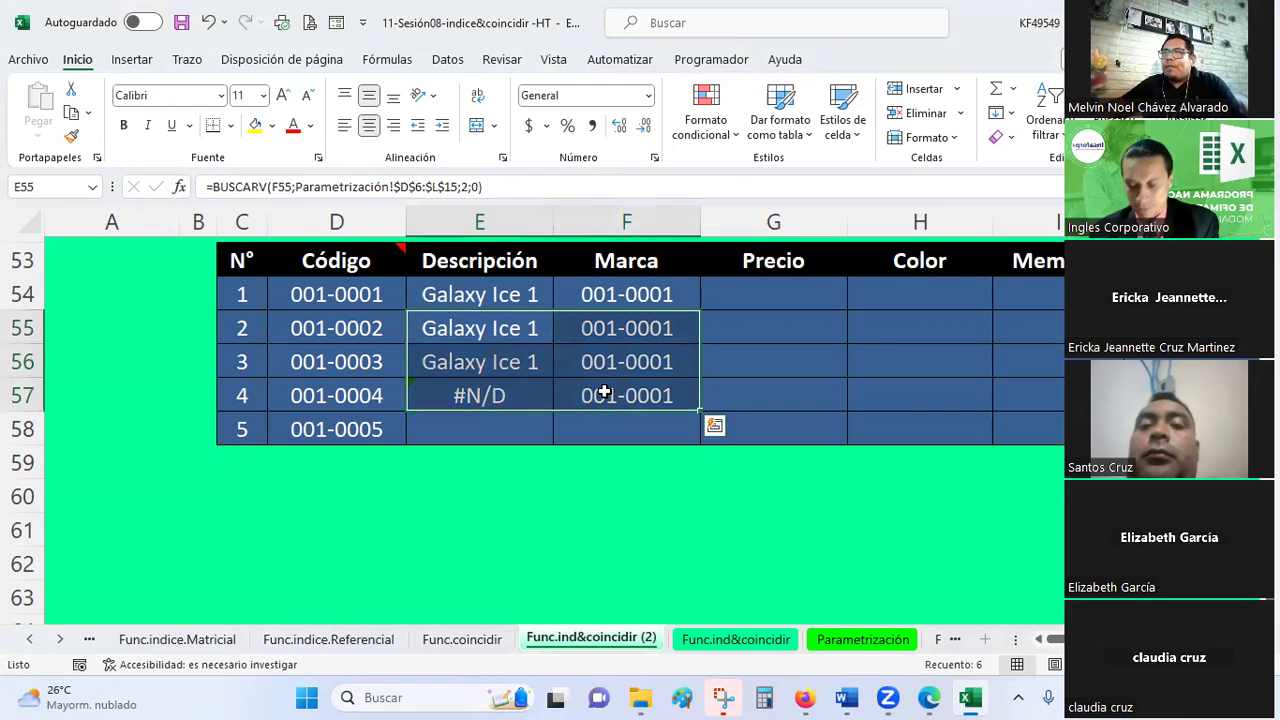
key("Delete")
left_click(622, 292)
key("Delete")
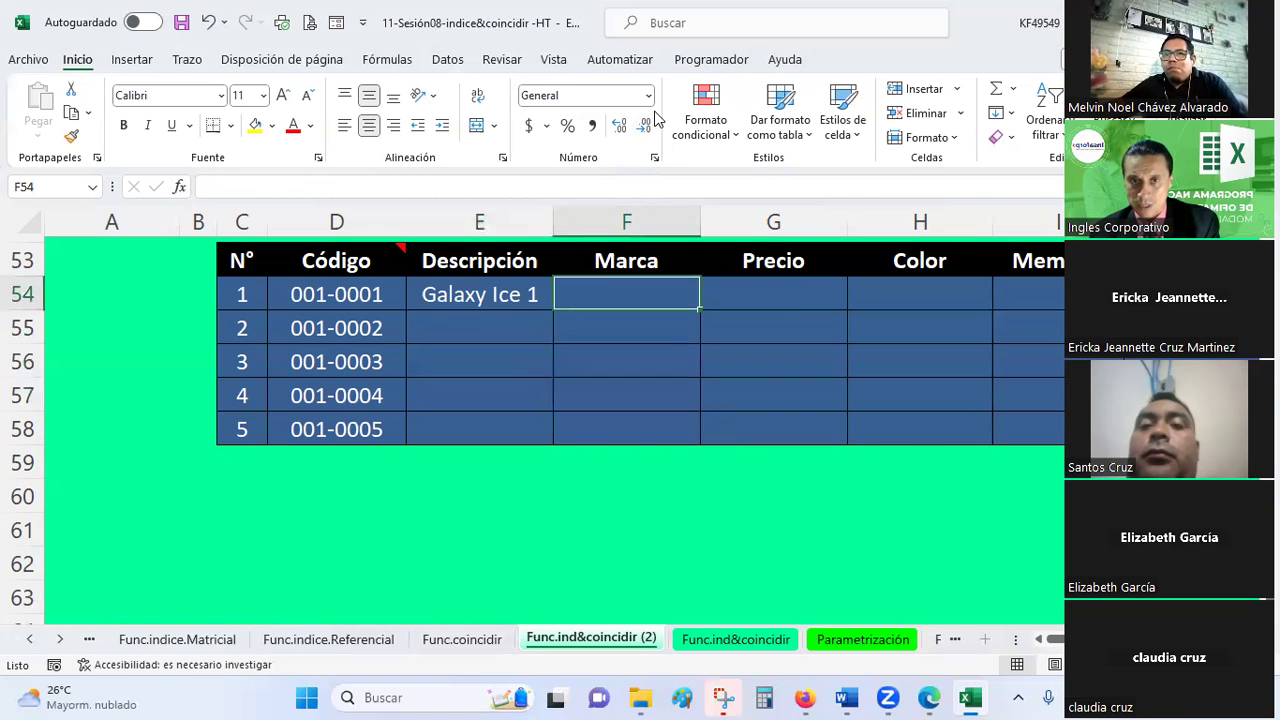
- Recheck E54's Galaxy Ice 1 formula, then view the product data on the Parametrización sheet
left_click(648, 95)
left_click(571, 385)
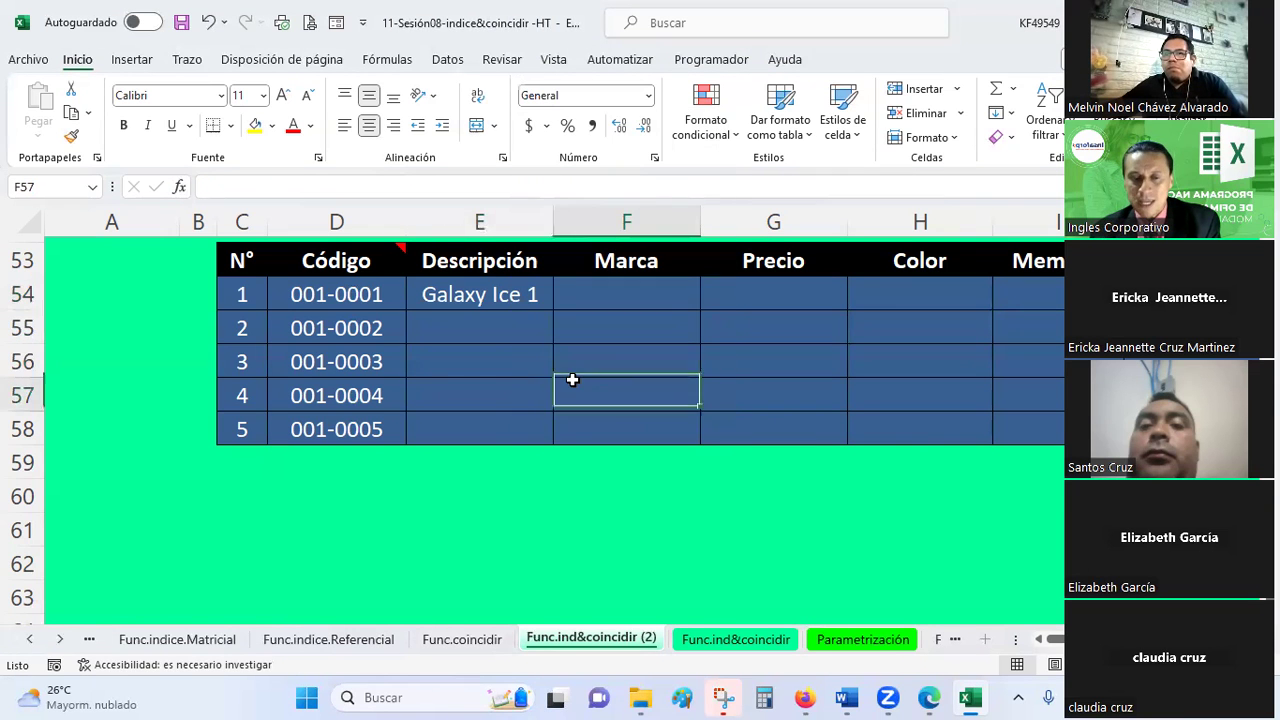
left_click(518, 298)
scroll(518, 298, "up", 2)
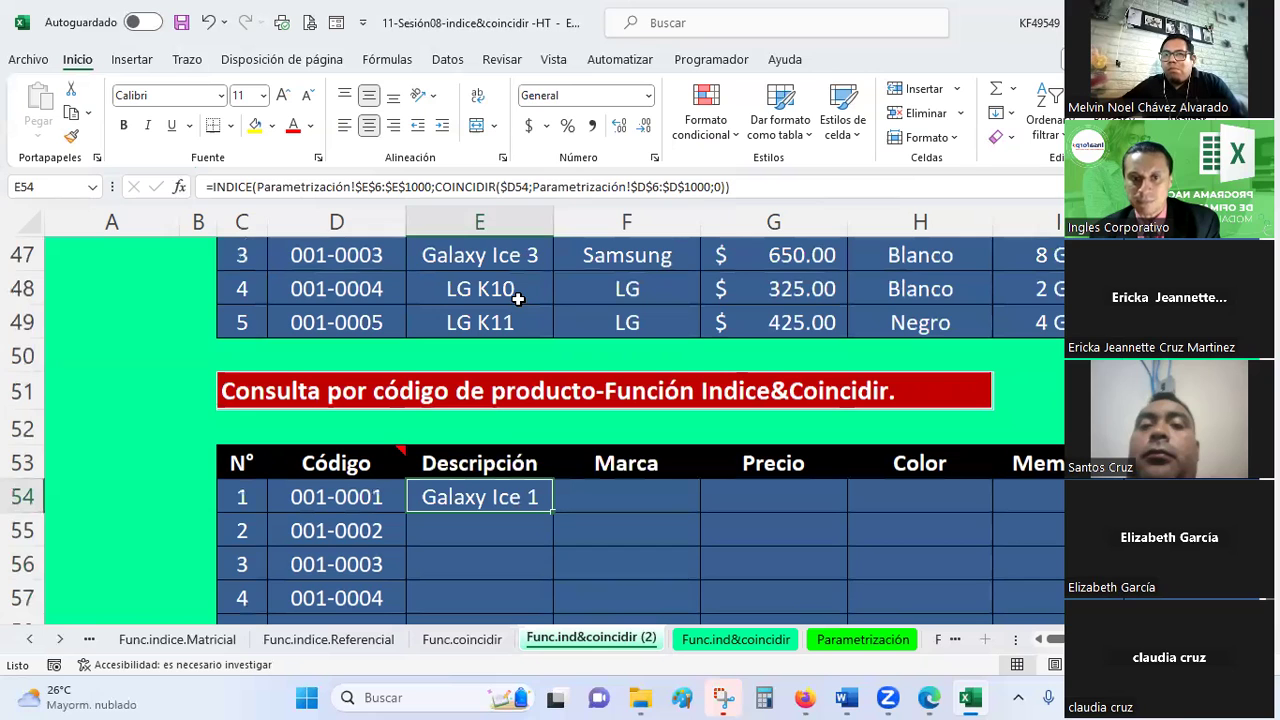
scroll(518, 298, "down", 1)
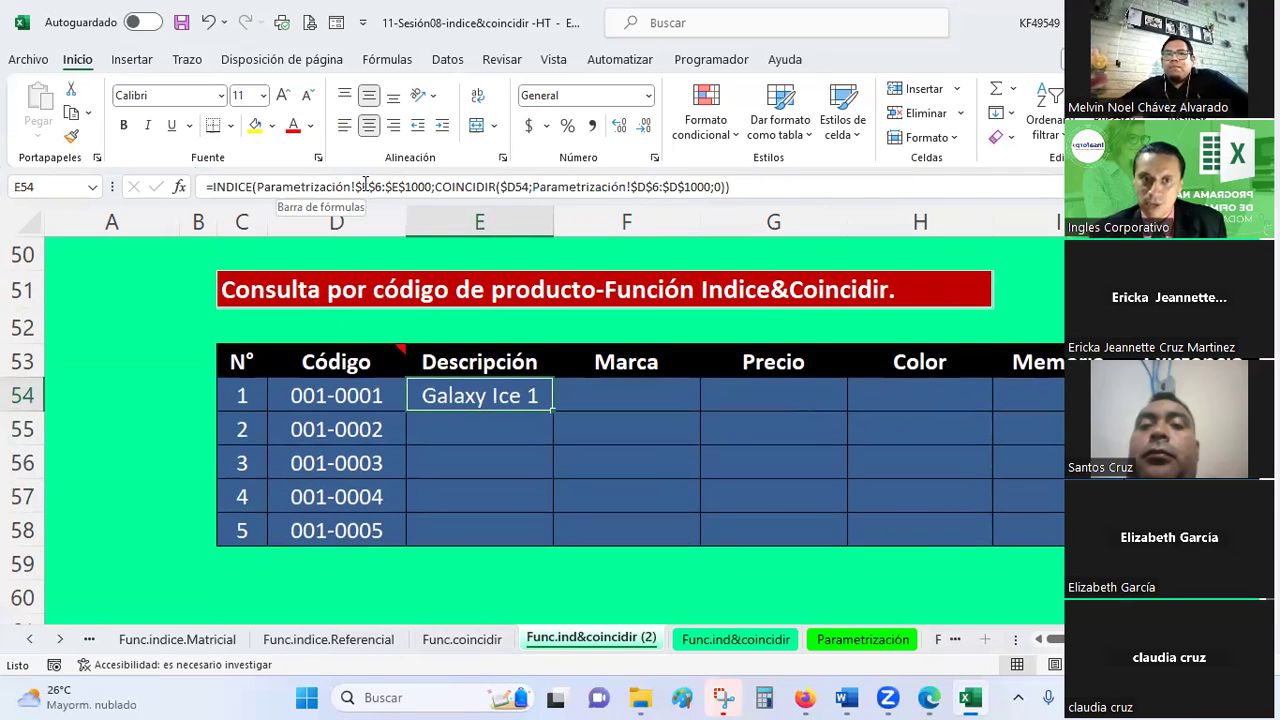
left_click(862, 640)
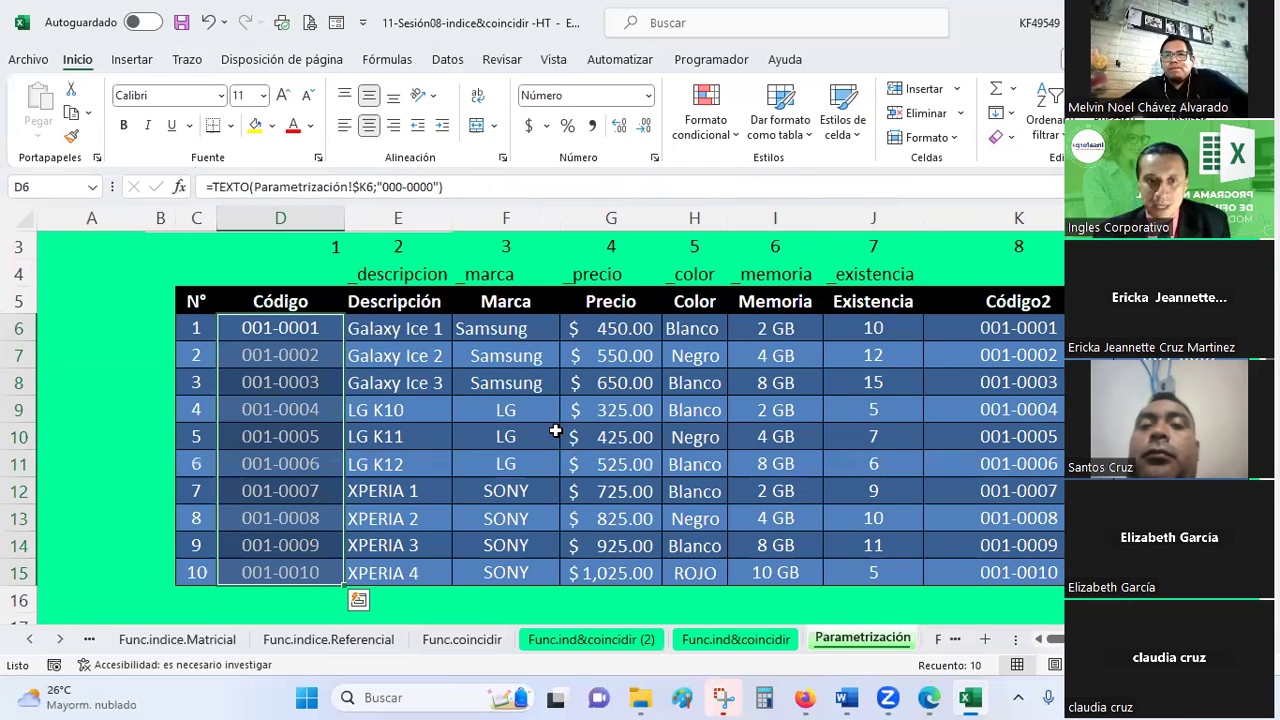
- Fill E54's INDICE/COINCIDIR formula down to E58 and highlight its COINCIDIR arguments
left_click(555, 640)
left_click_drag(552, 411, 542, 538)
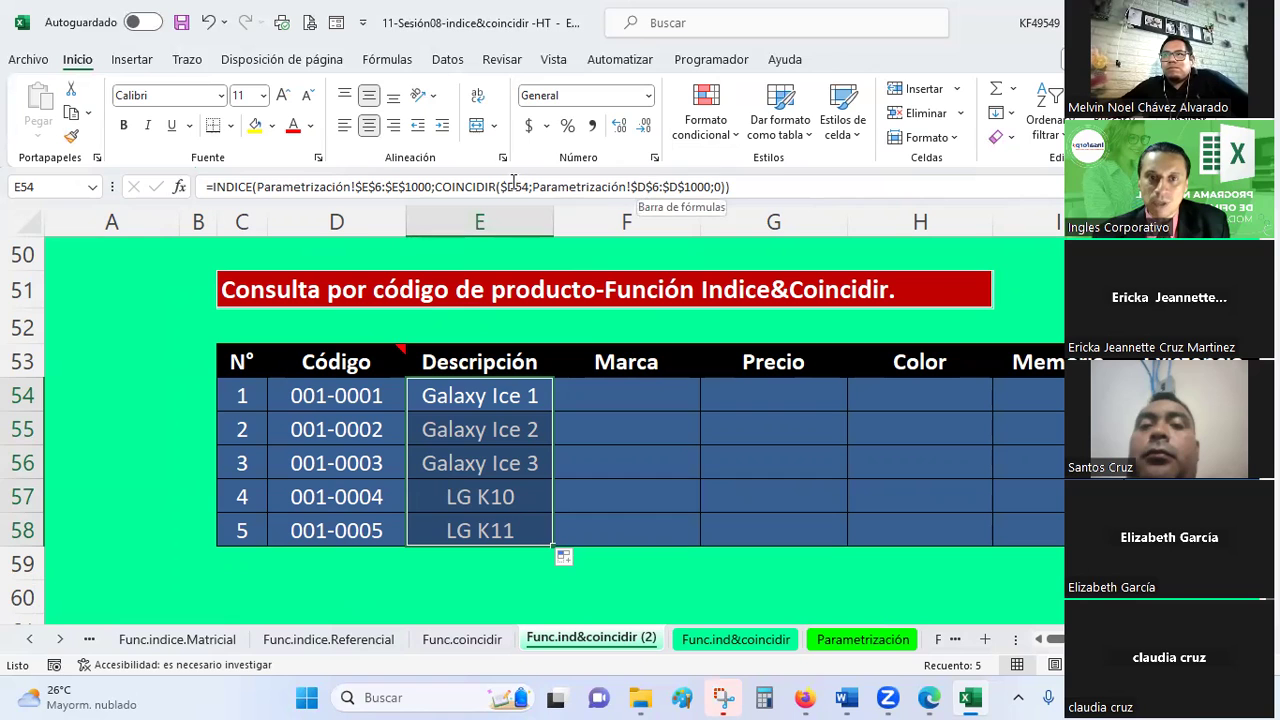
left_click_drag(502, 187, 728, 208)
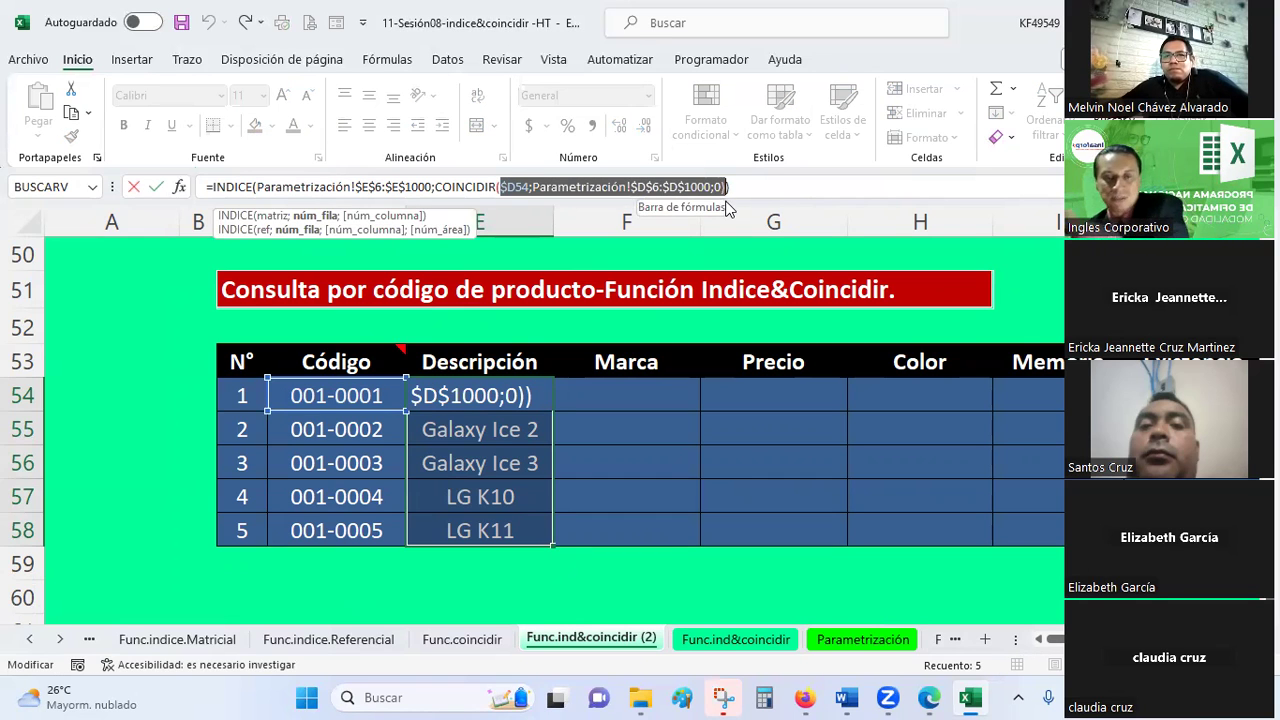
- Keep E54's formula unchanged and compare it with the Parametrización data
key("ctrl+Return")
left_click(600, 400)
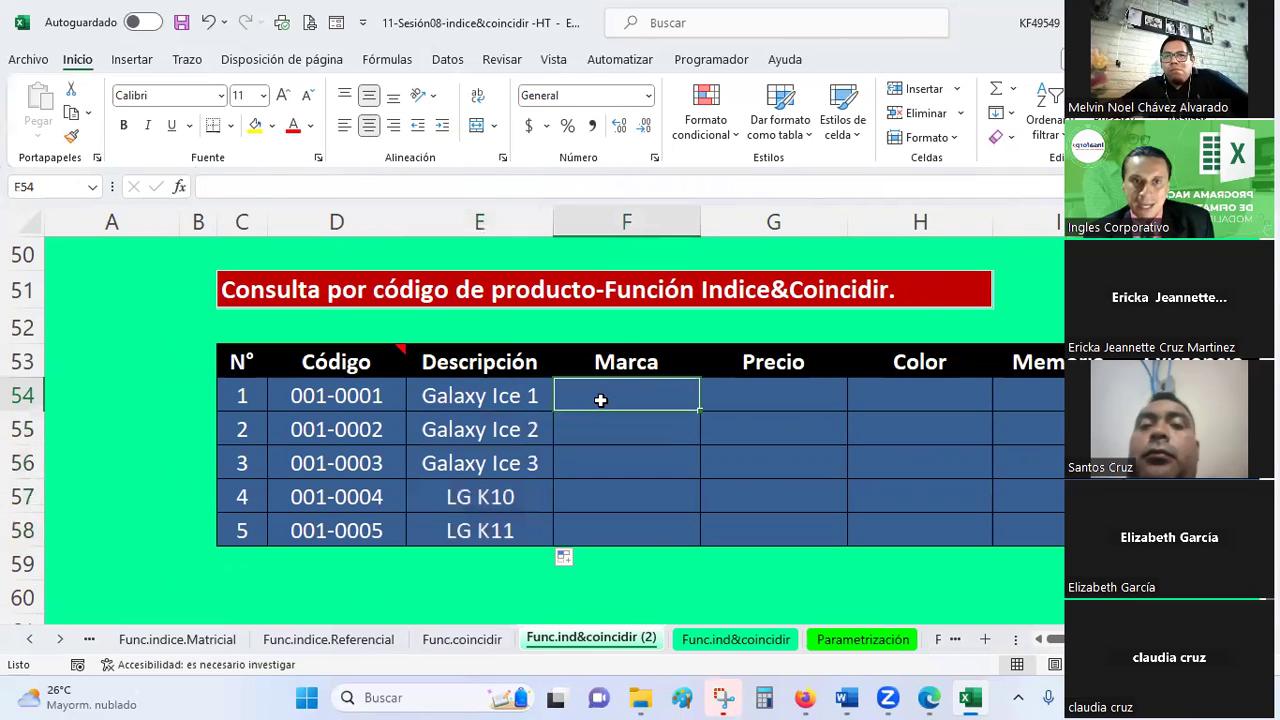
left_click(492, 398)
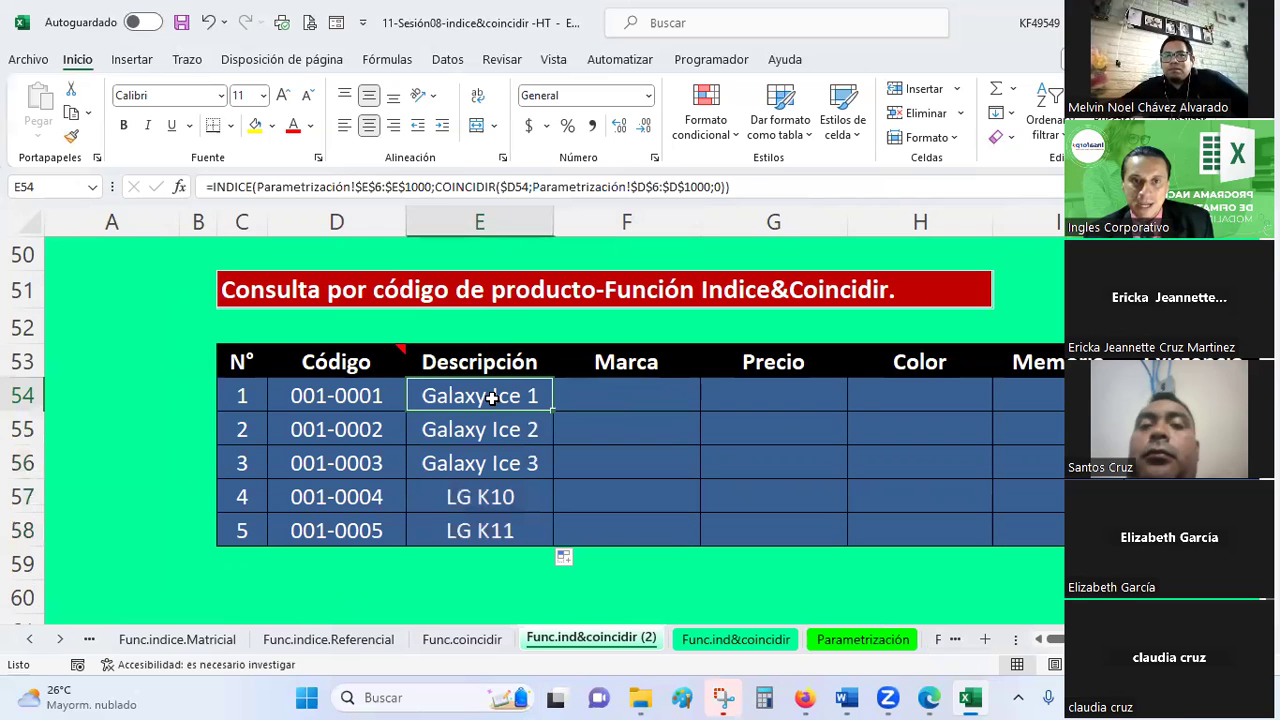
left_click(850, 640)
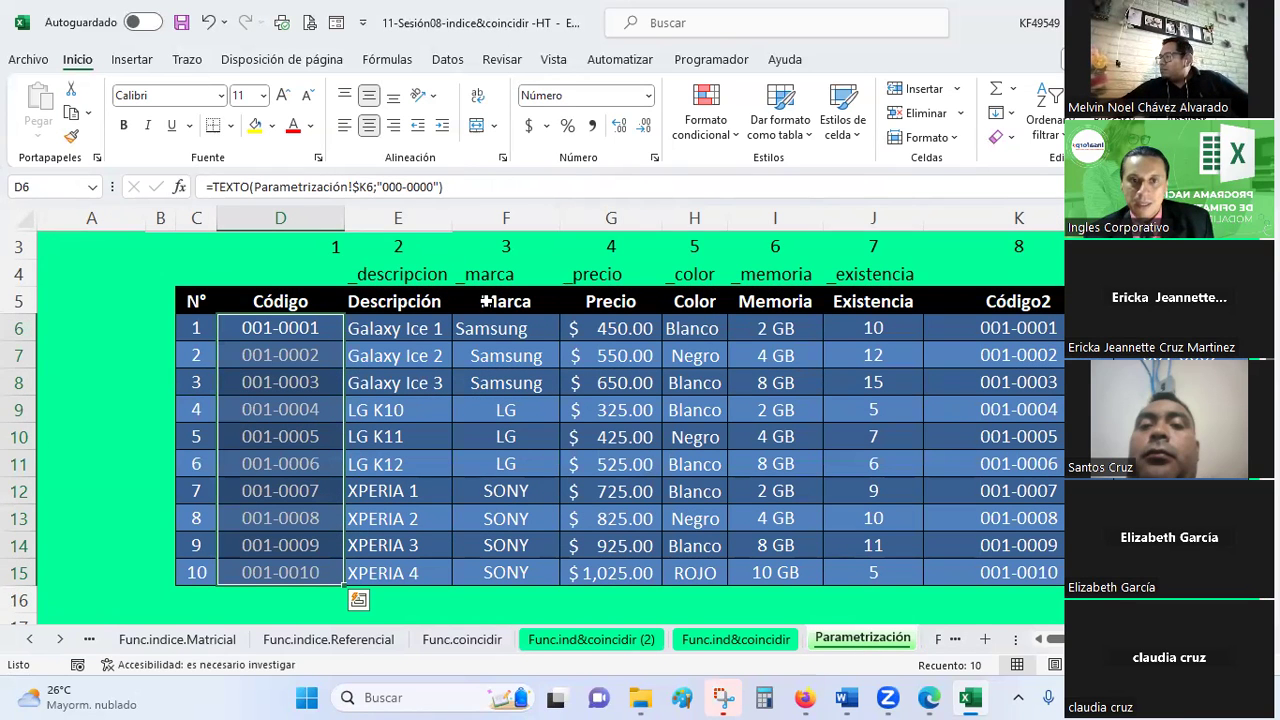
left_click(625, 638)
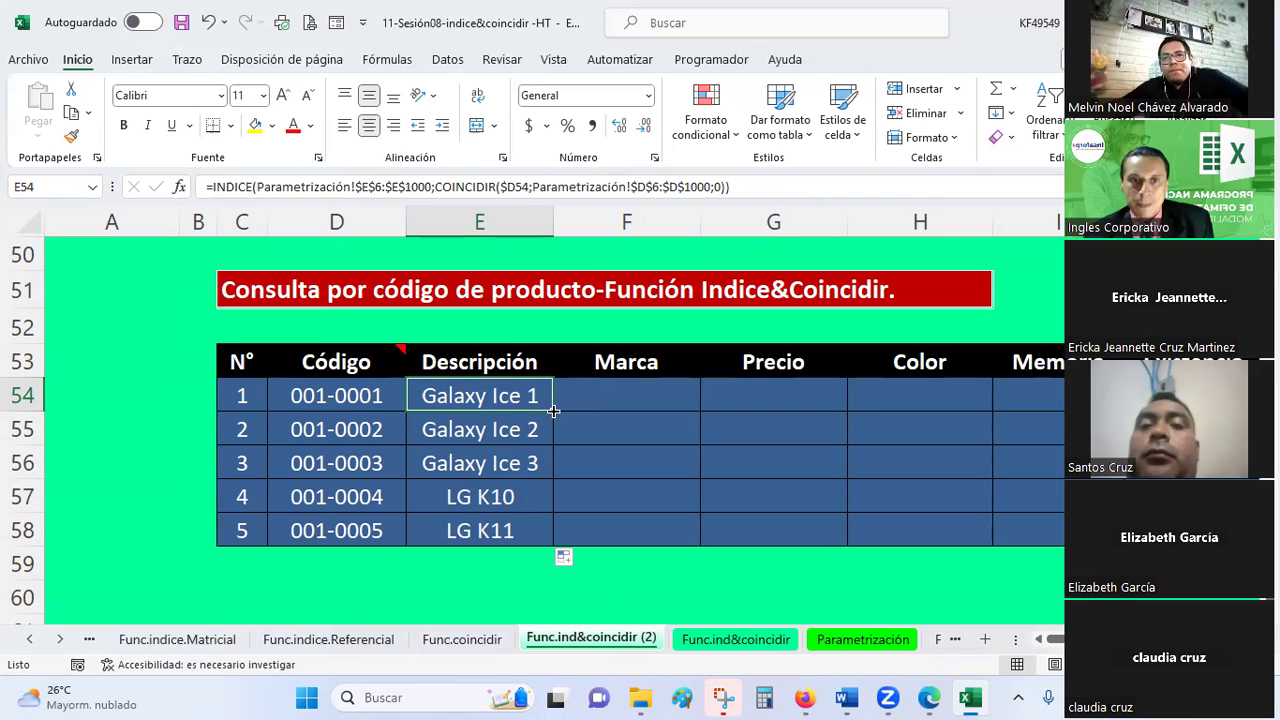
- Copy E54's formula into F54 and change its INDICE range end to $D$1000
left_click_drag(553, 411, 689, 406)
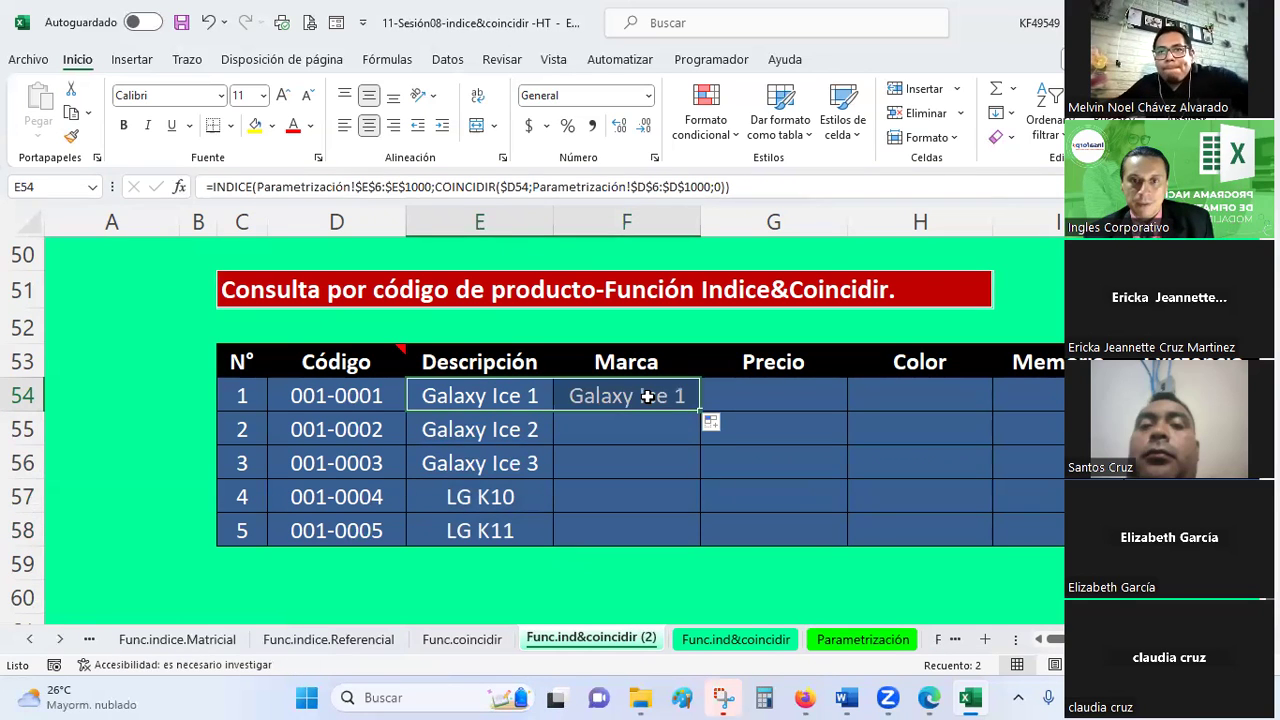
left_click(640, 396)
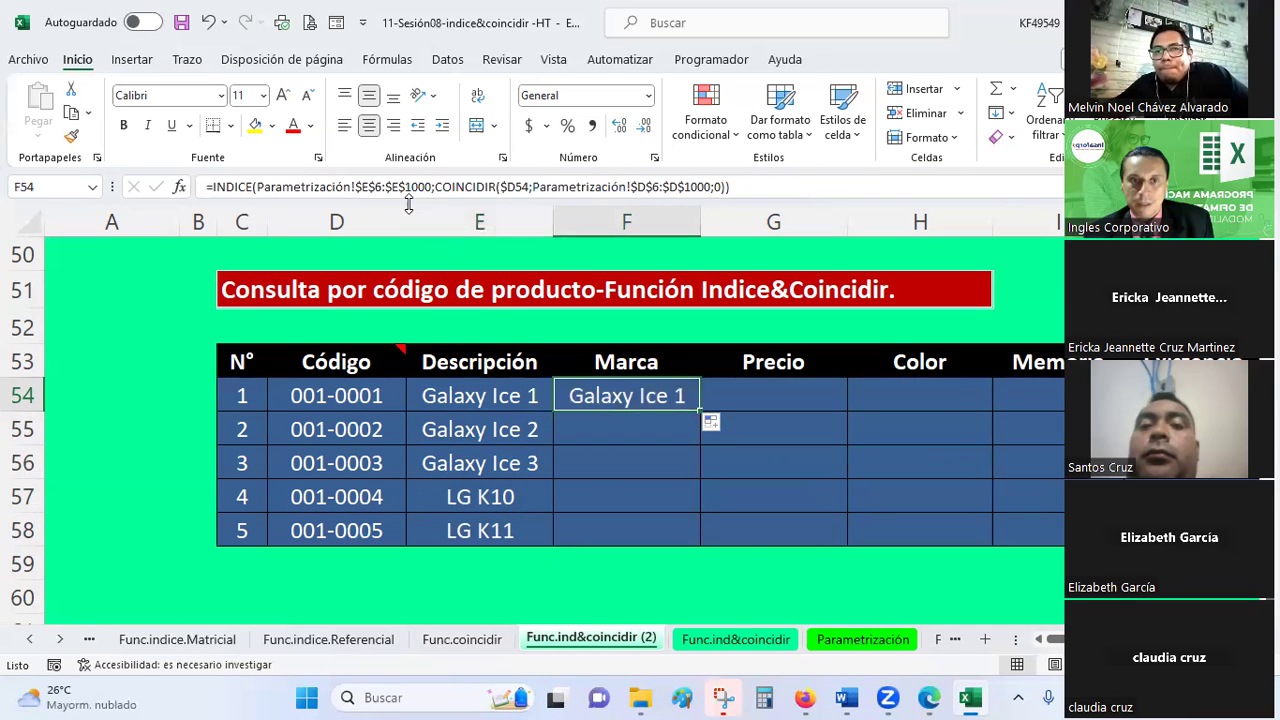
left_click(362, 186)
left_click(388, 187)
type("d")
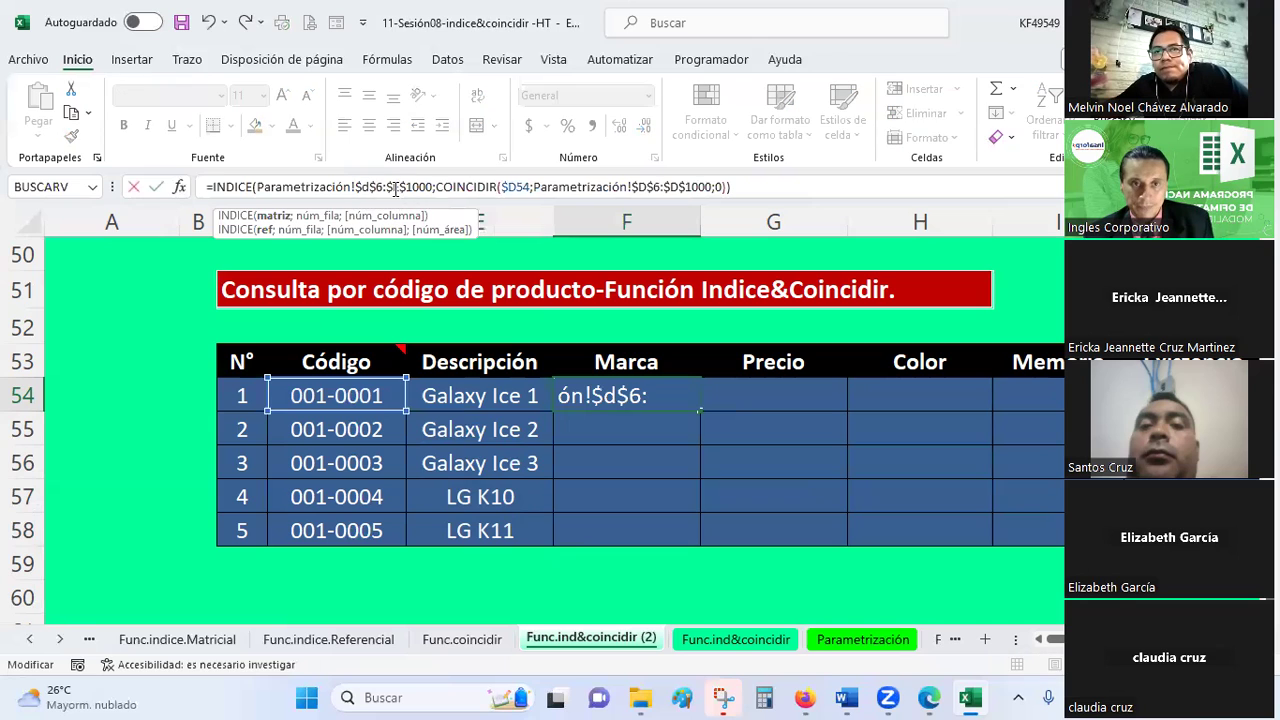
type("$d$1000;")
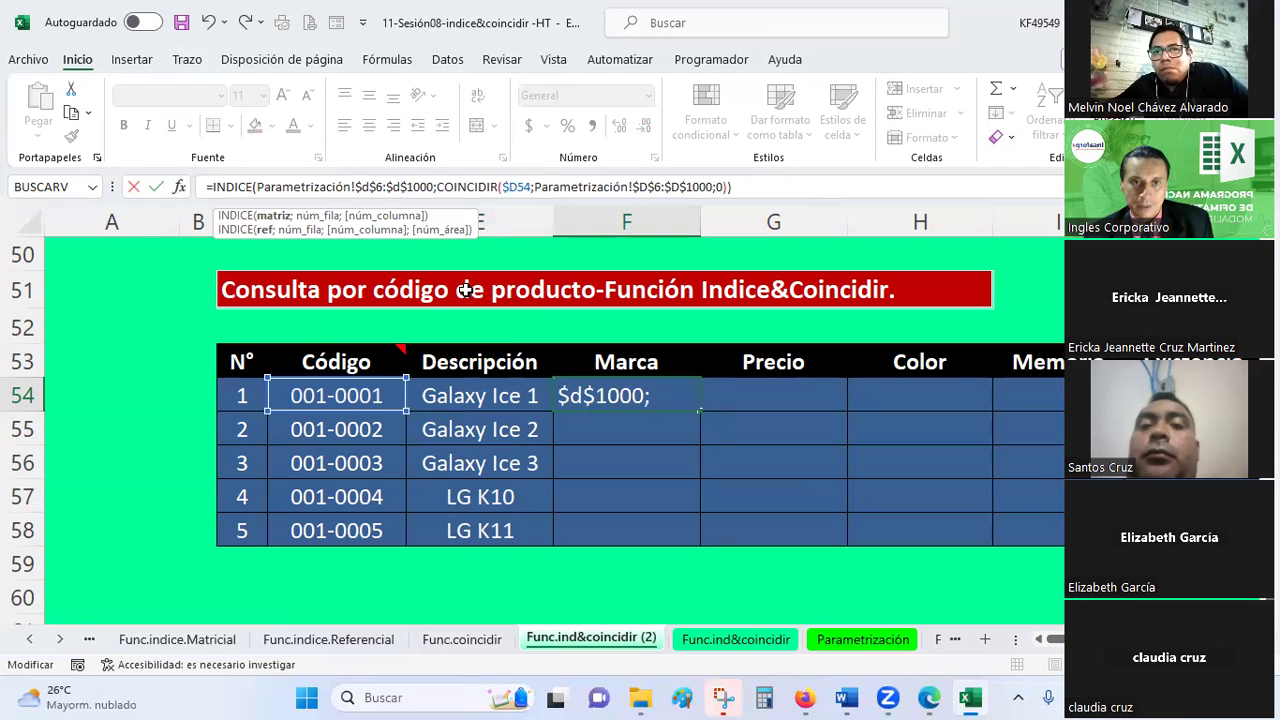
key("Return")
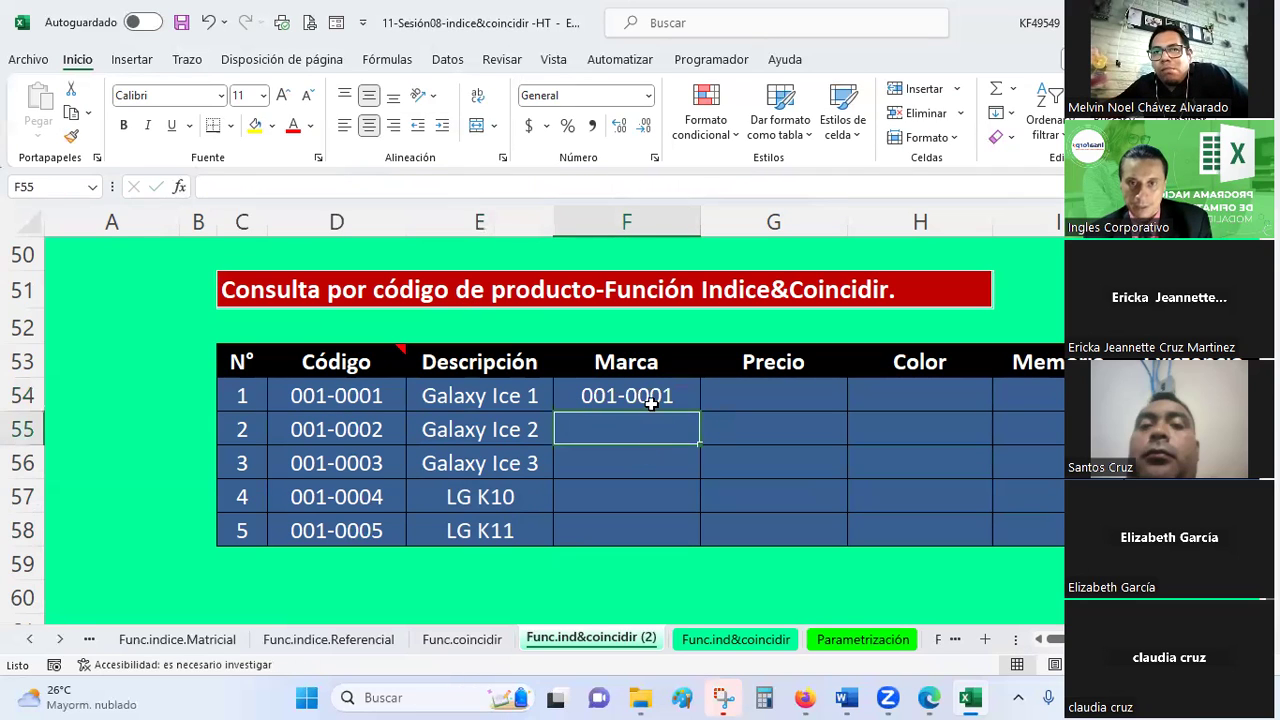
left_click(651, 402)
left_click(742, 640)
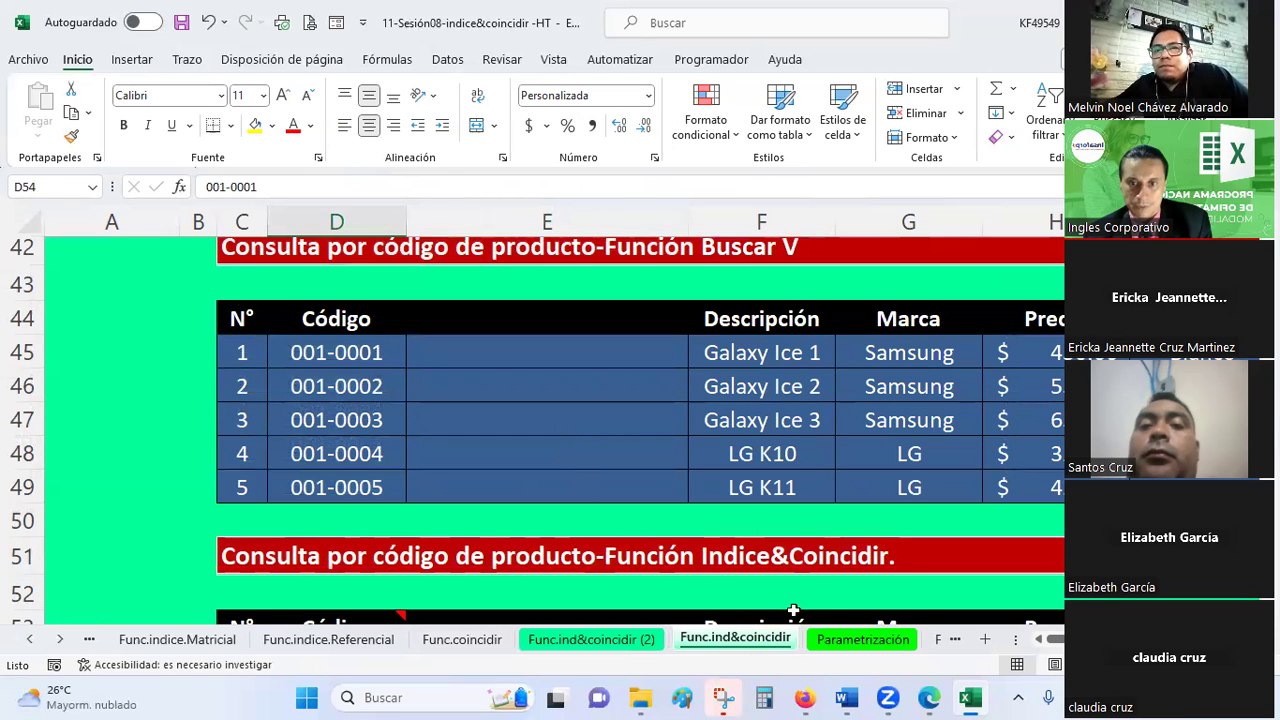
- Point F54's INDICE range at column F ($F$6:$F$1000) and fill it down to F58
left_click(862, 639)
left_click(409, 328)
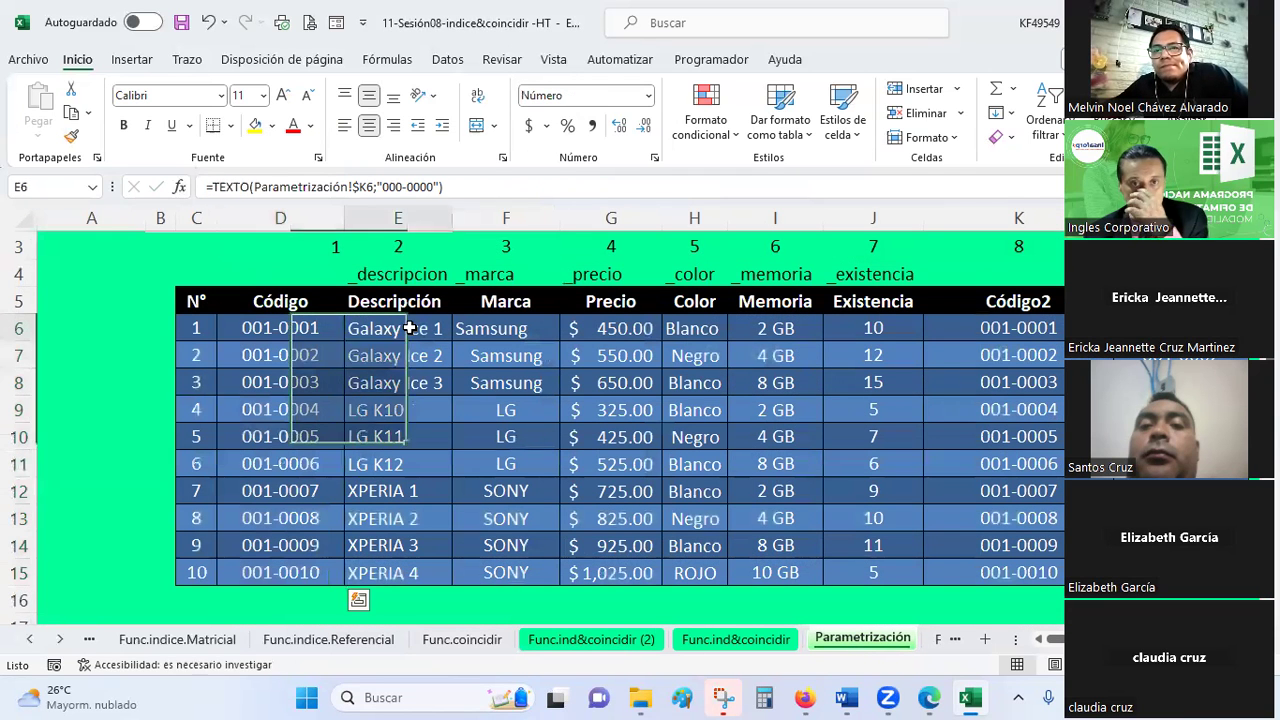
left_click(588, 640)
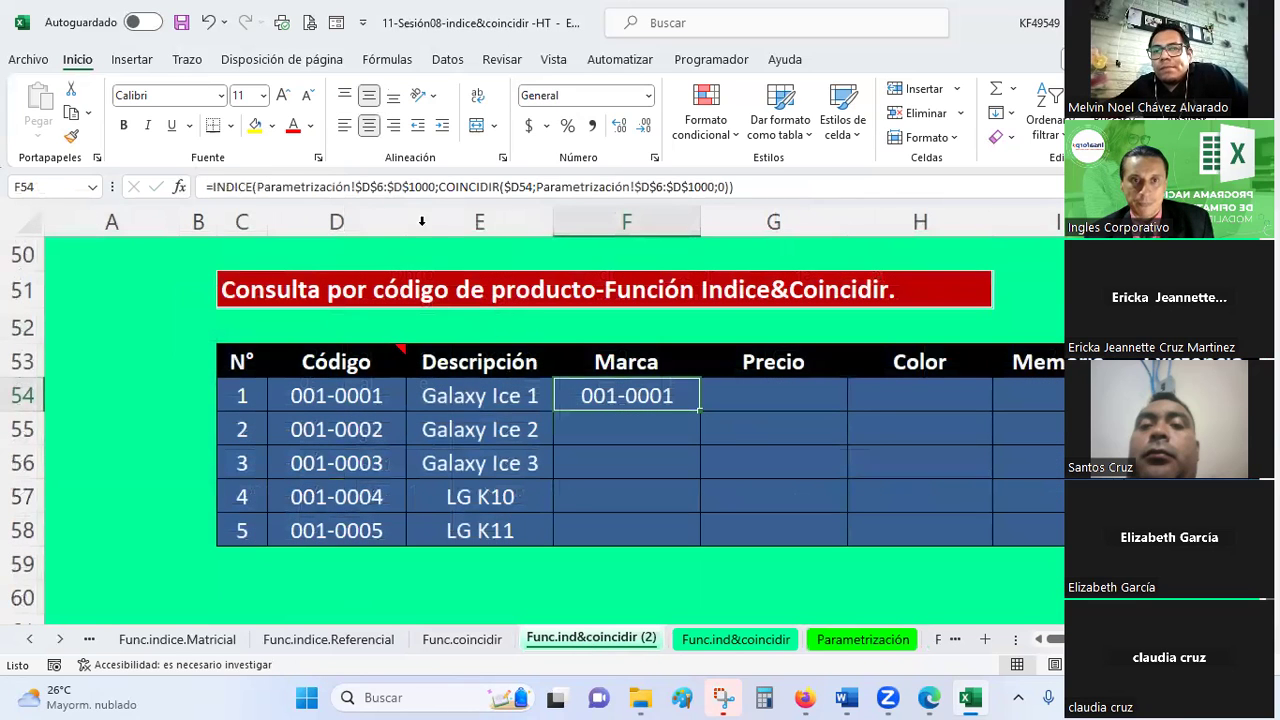
left_click(364, 186)
key("Delete")
type("f")
type("f")
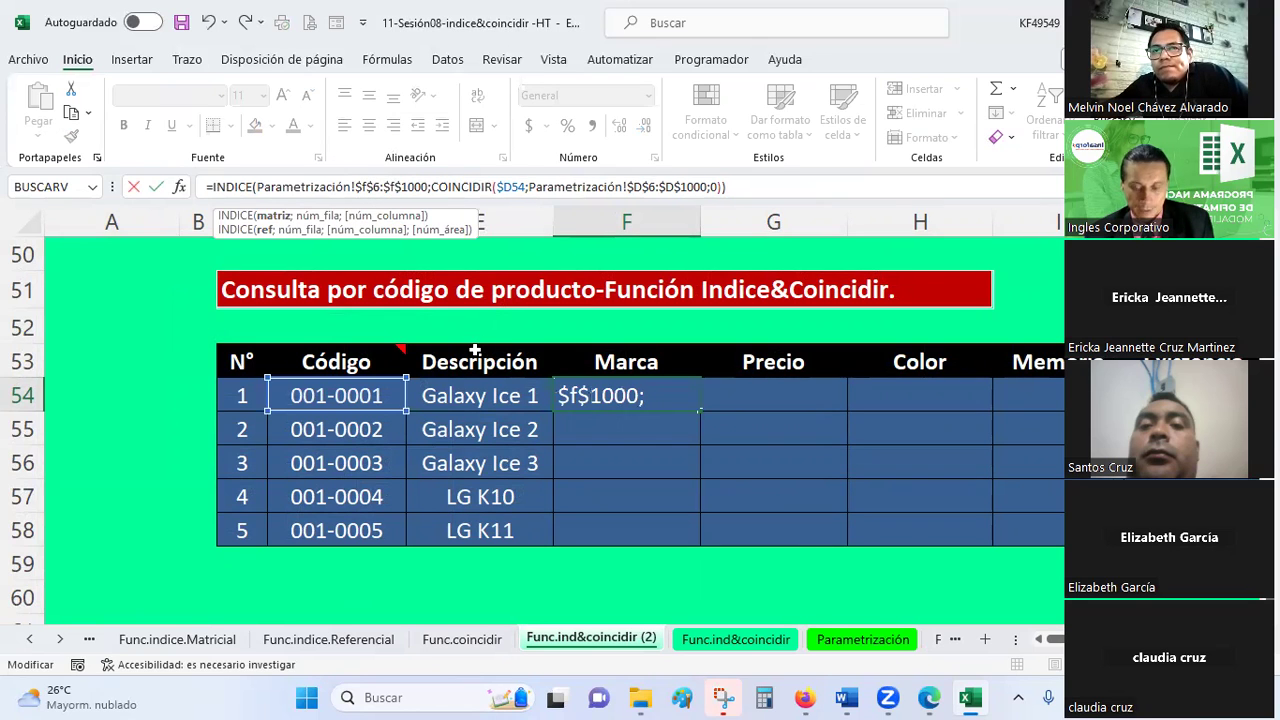
key("ctrl+Return")
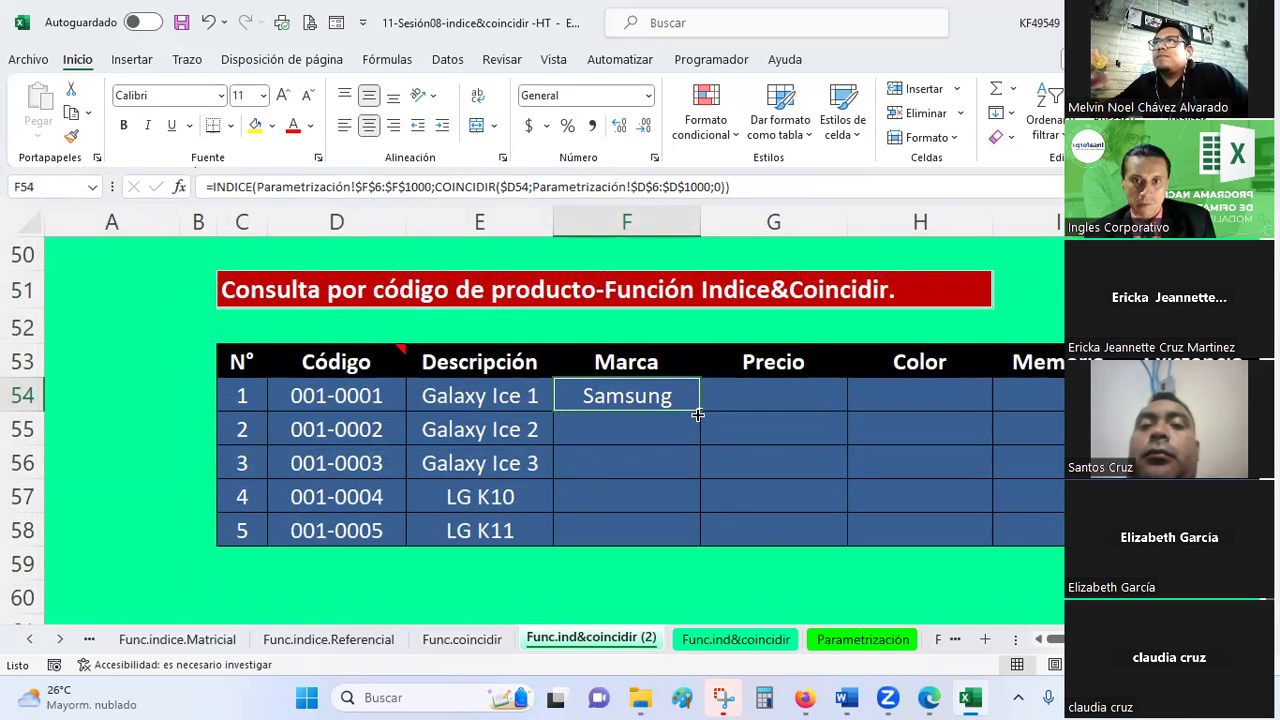
left_click_drag(699, 414, 698, 550)
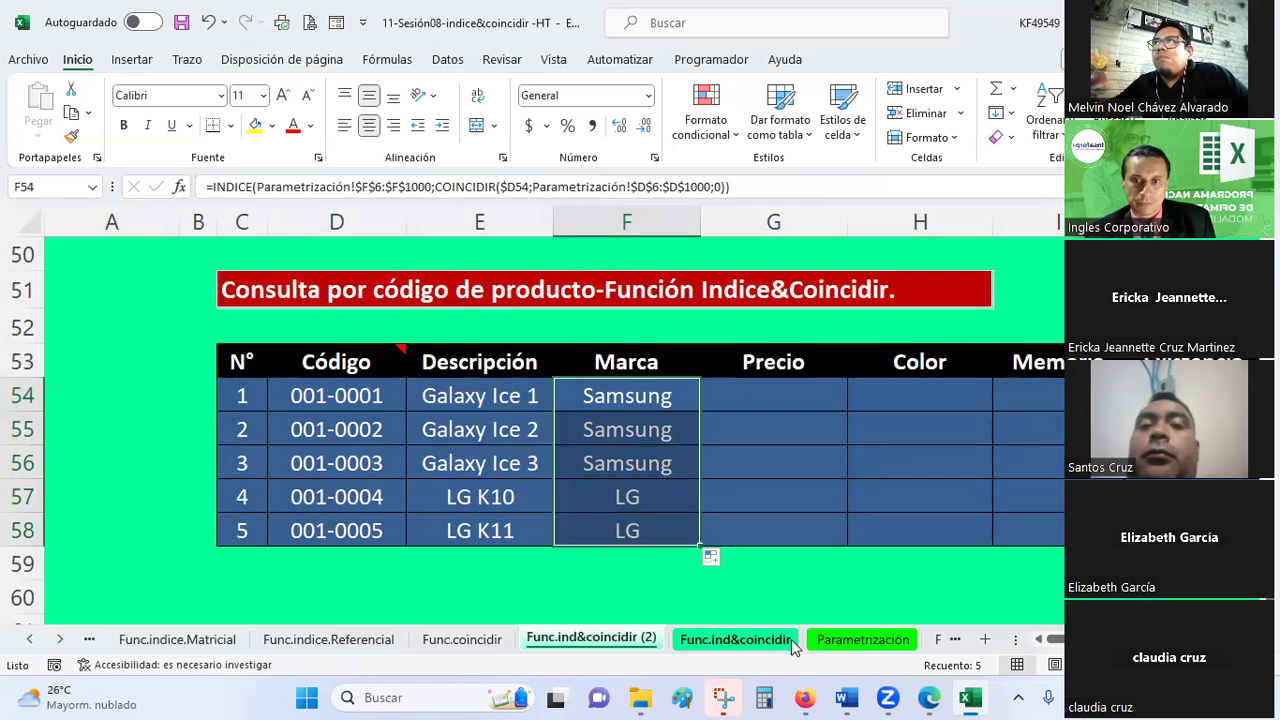
- Verify the Samsung and LG Marca results against the Parametrización source table
left_click(860, 639)
left_click(496, 360)
left_click(500, 381)
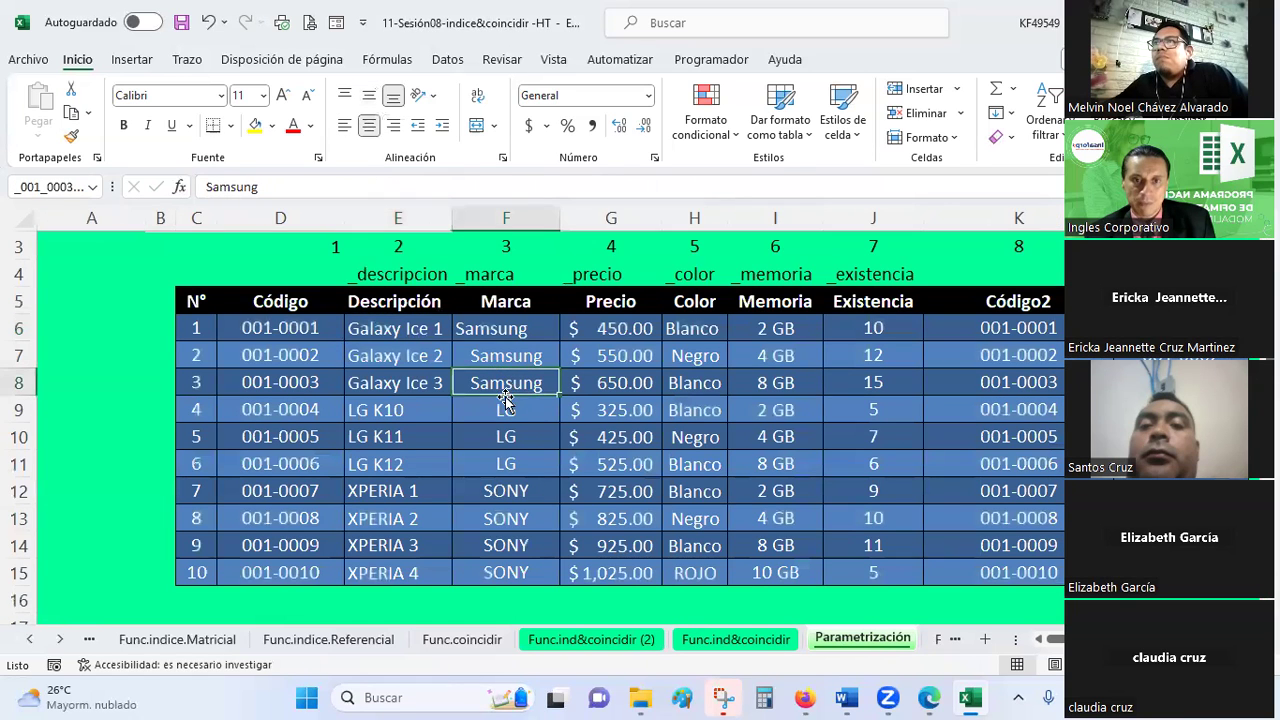
left_click(590, 639)
left_click(652, 508)
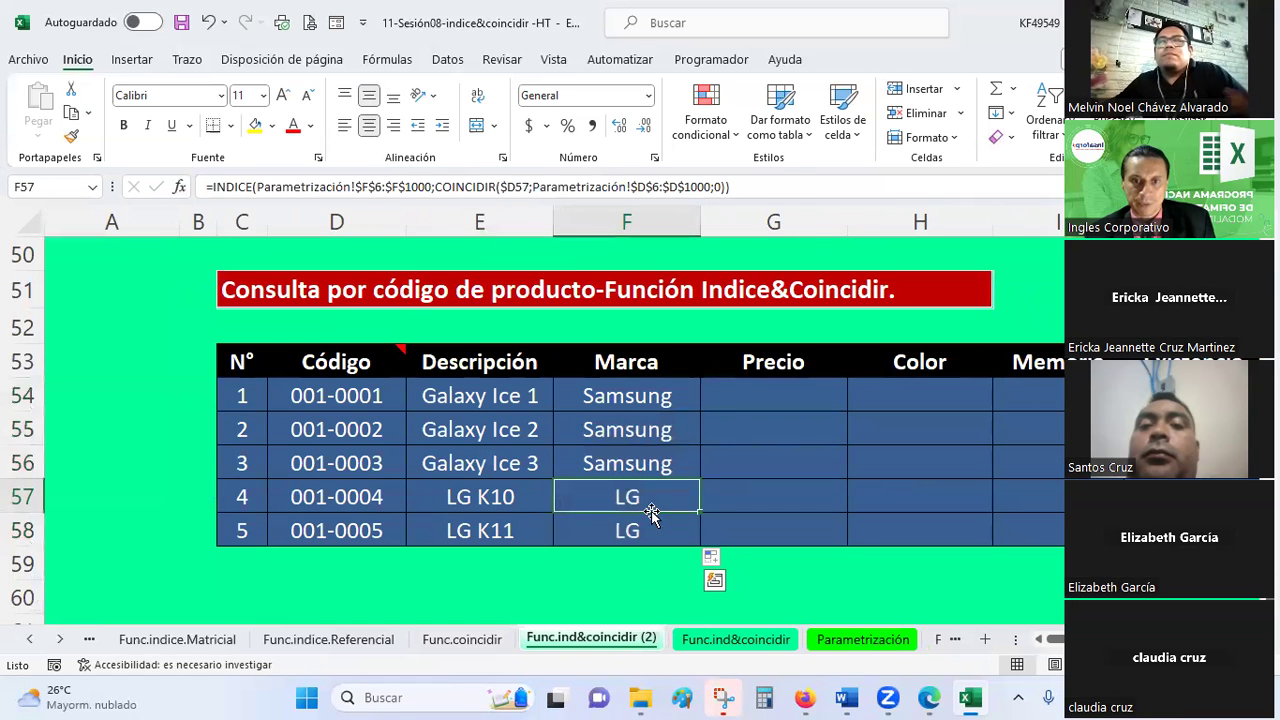
left_click(630, 400)
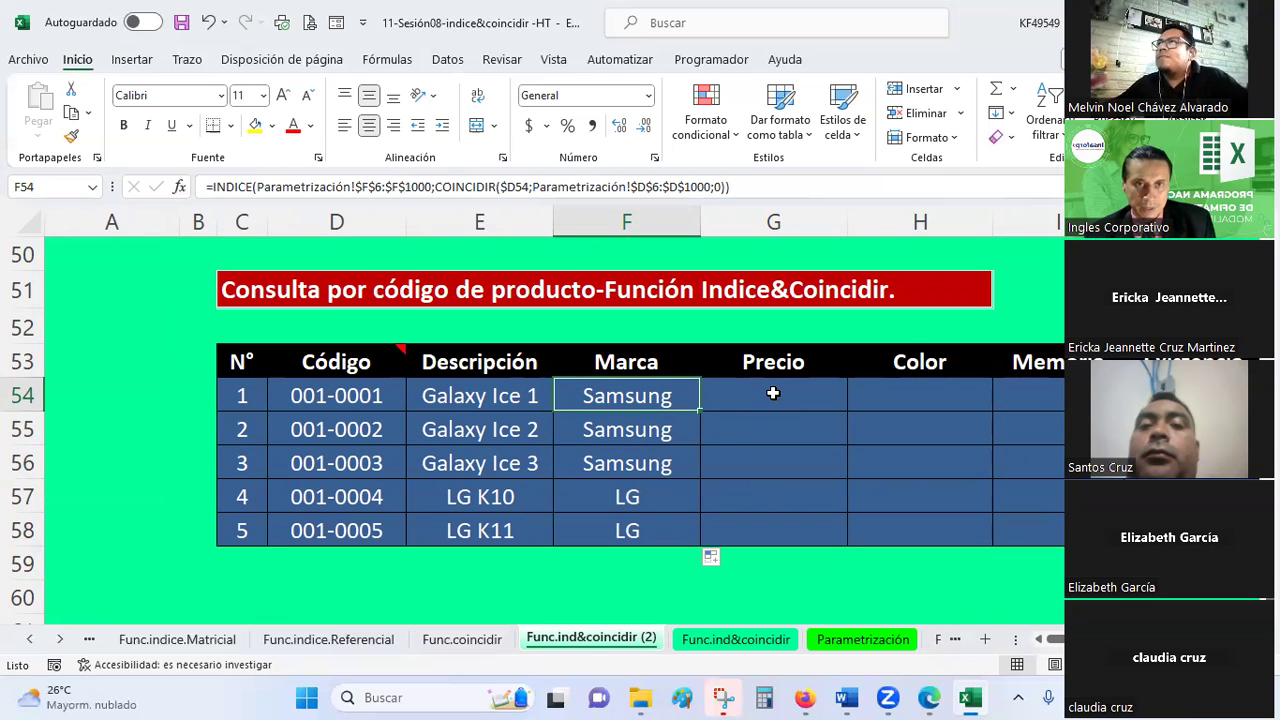
left_click(522, 390)
- Change F54's range to the mixed references F$6:F$1000 so the column can shift
left_click(638, 398)
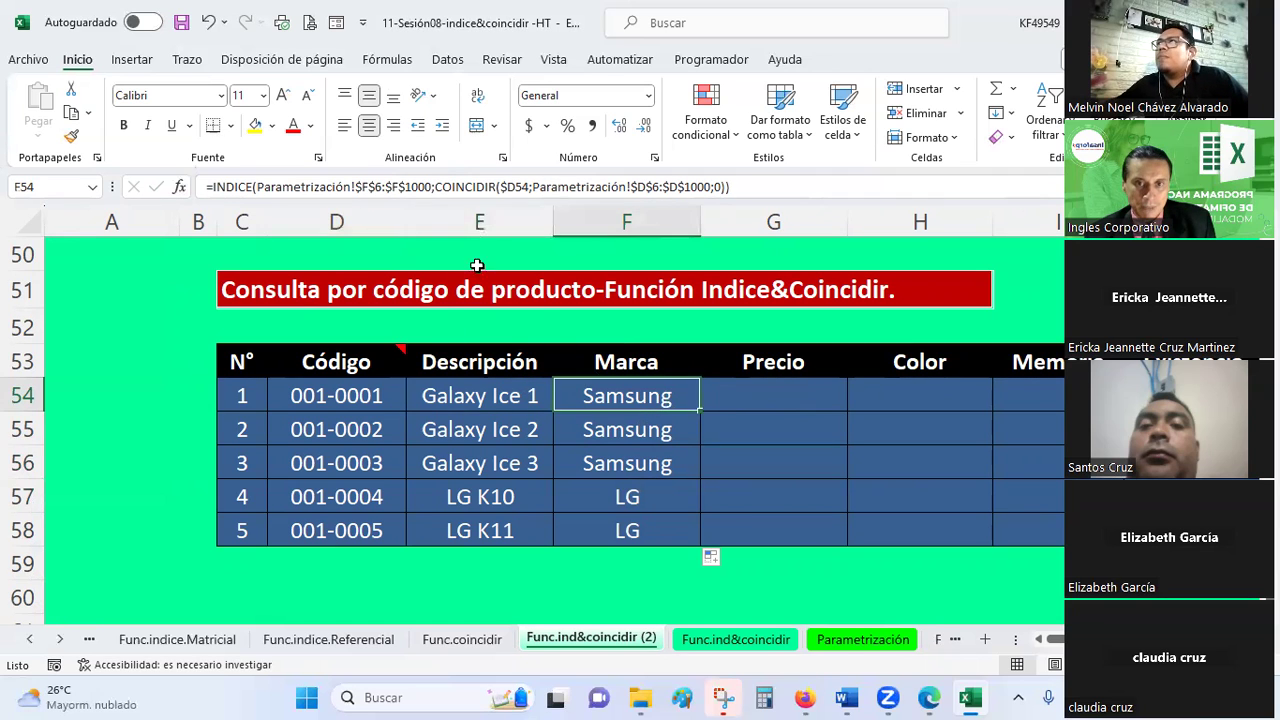
left_click(362, 187)
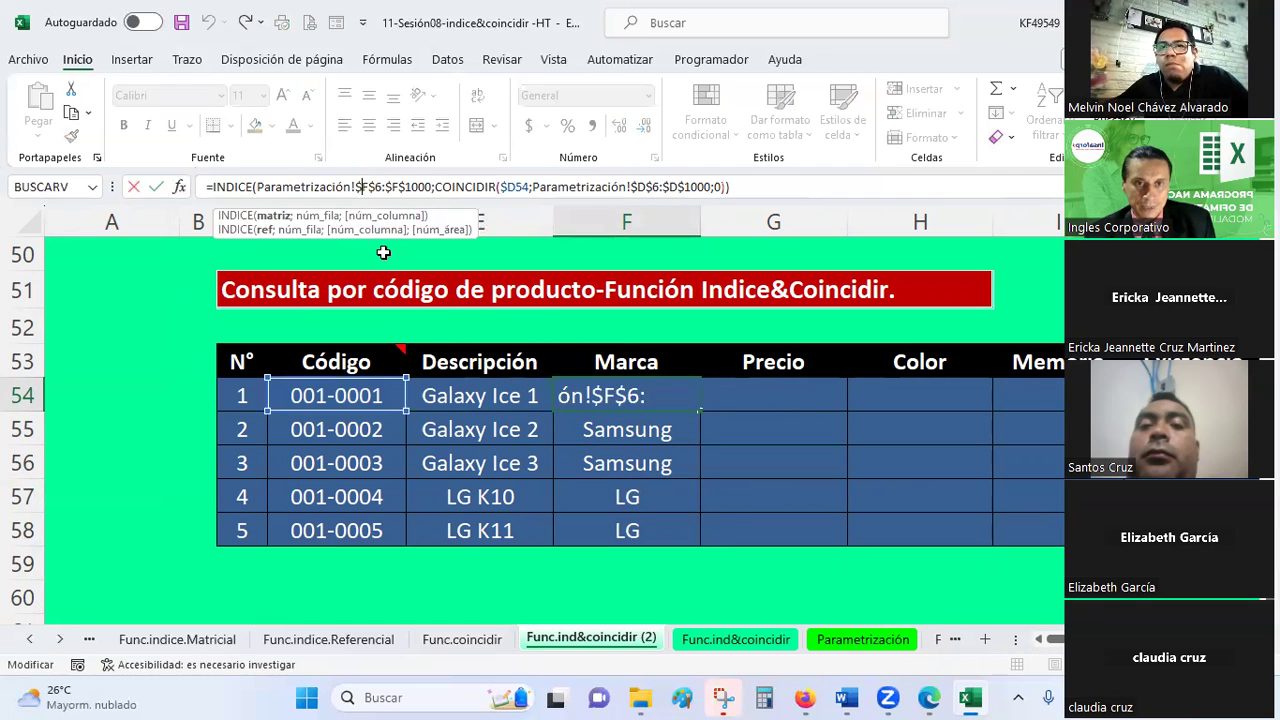
key("BackSpace")
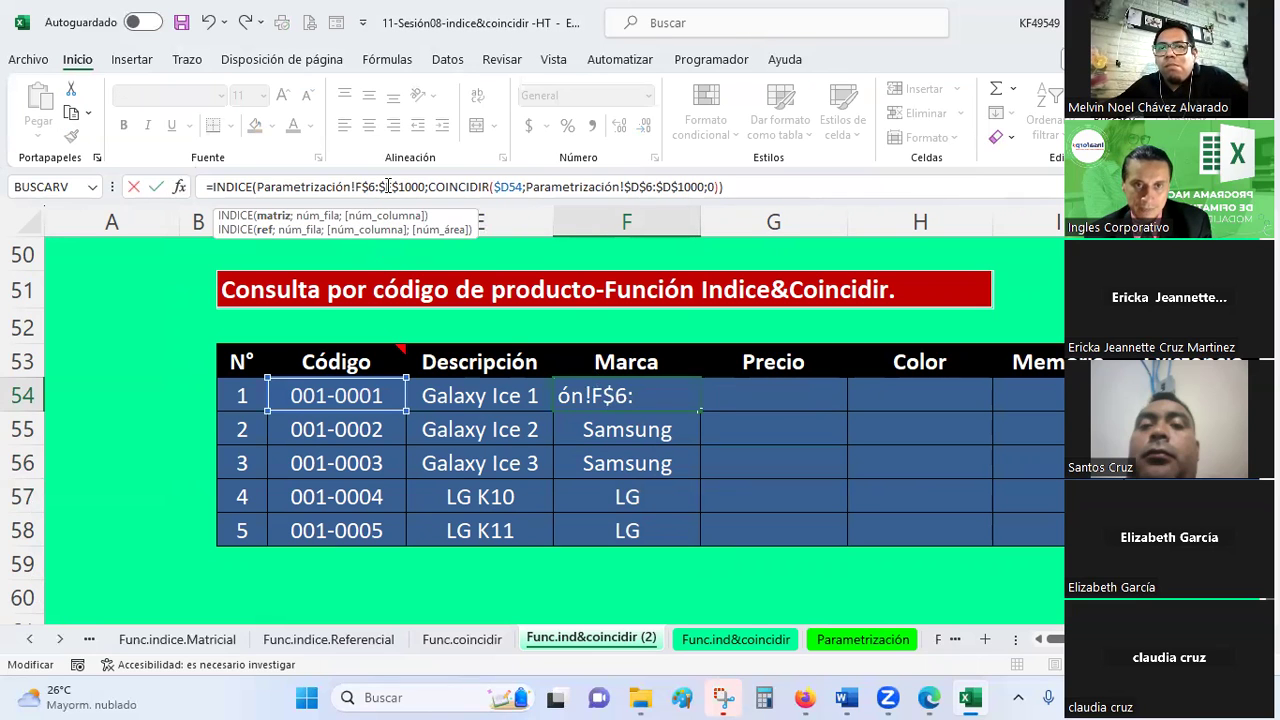
left_click(388, 187)
key("BackSpace")
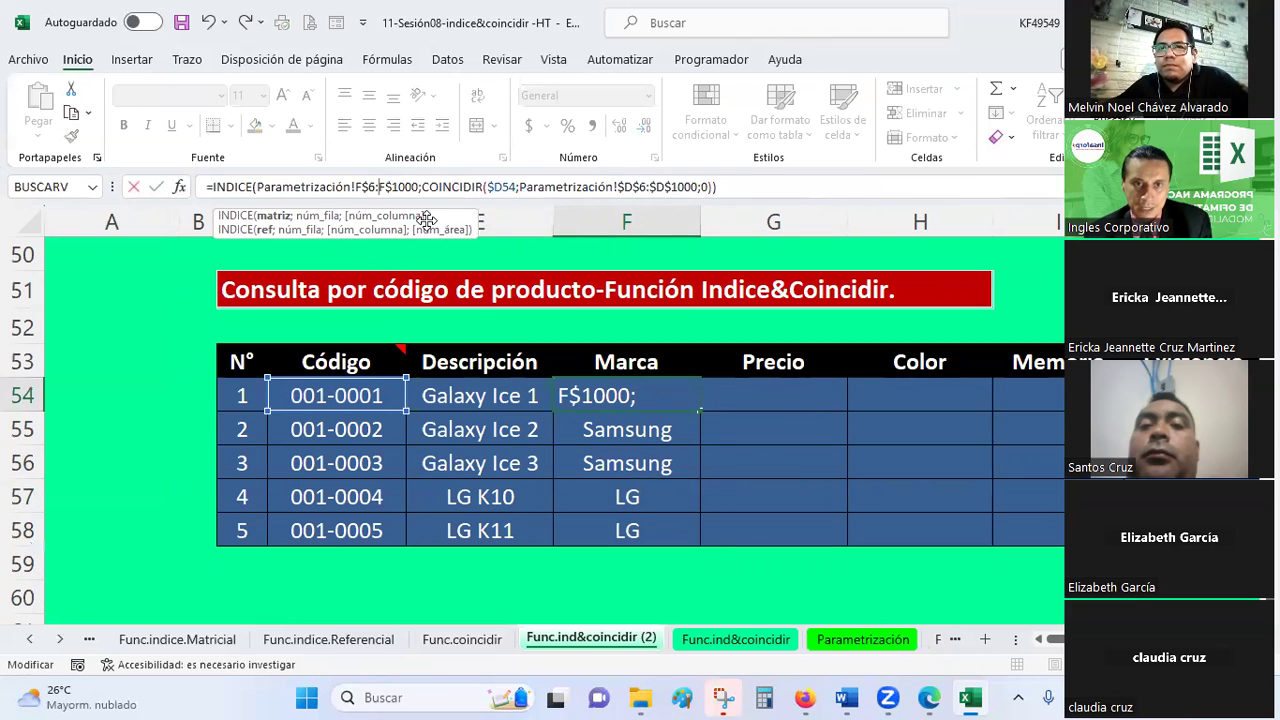
key("Return")
left_click(657, 397)
- Copy F54's formula across Precio, Color, Memoria and Existencia to J54 and down to row 58
left_click_drag(702, 414, 797, 411)
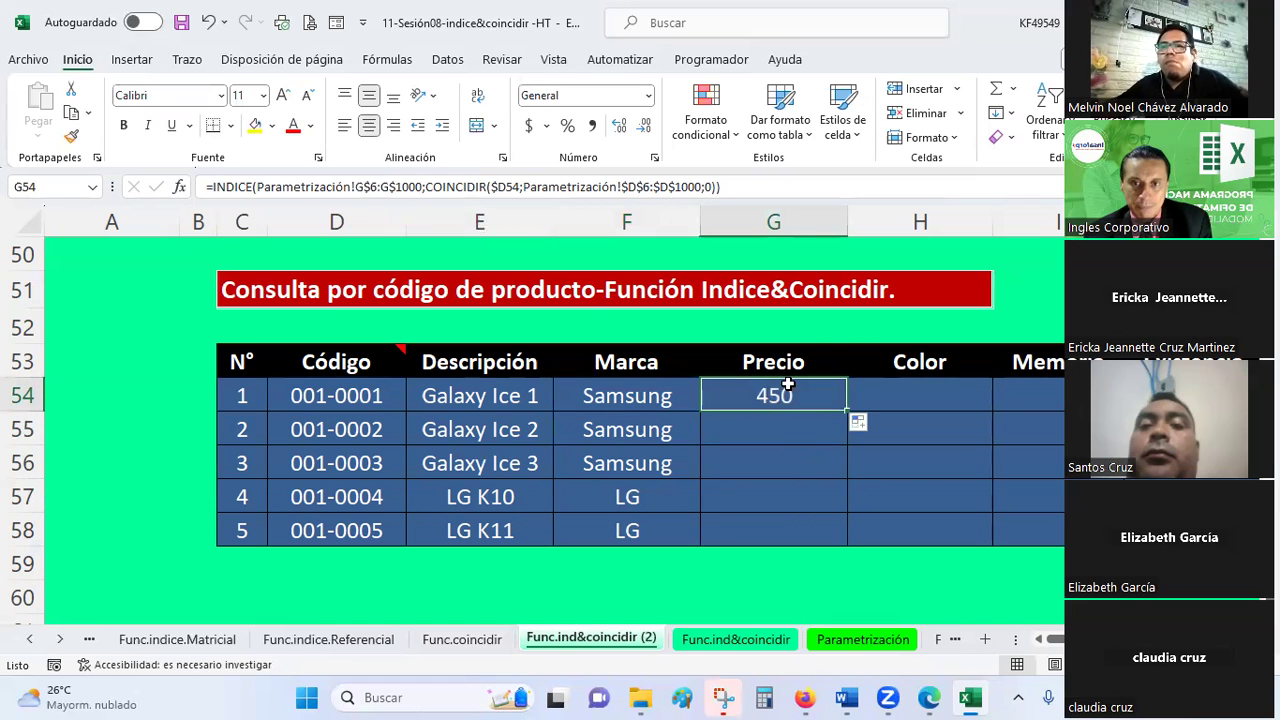
mouse_move(846, 411)
left_mouse_down()
mouse_move(940, 400)
mouse_move(1070, 410)
left_mouse_up()
left_click(940, 393)
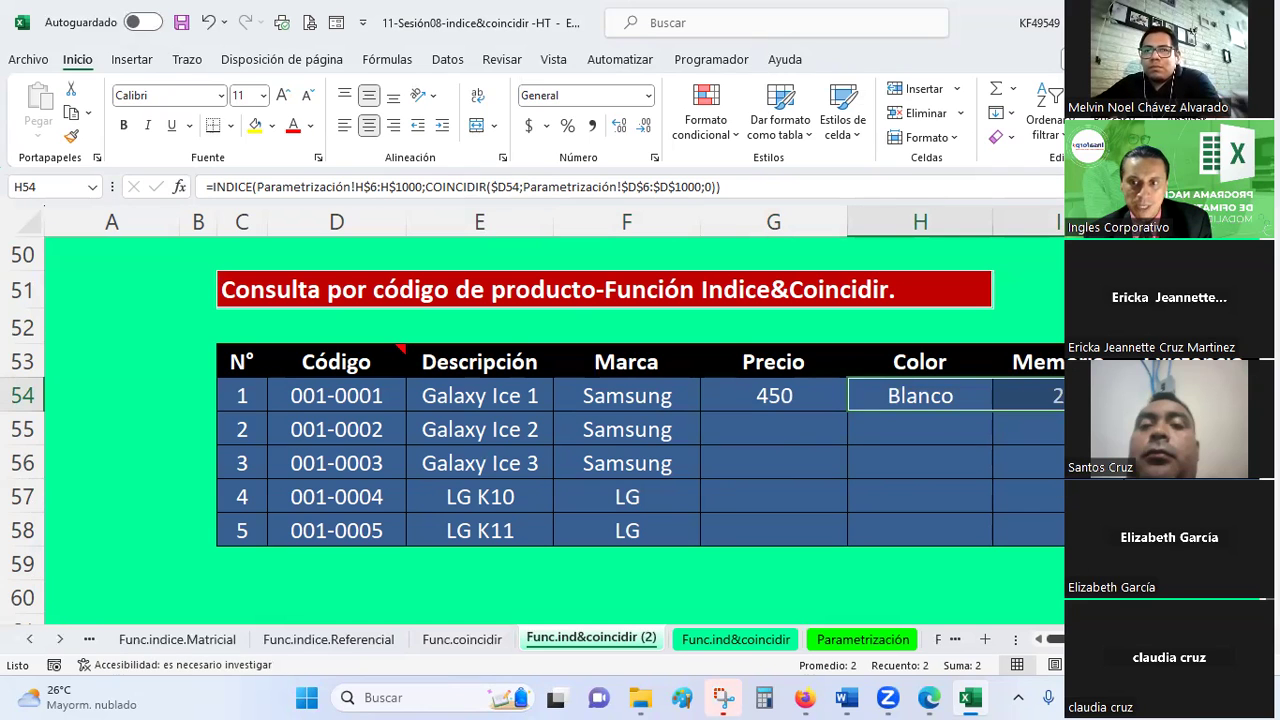
scroll(443, 415, "right", 5)
left_click_drag(457, 410, 563, 437)
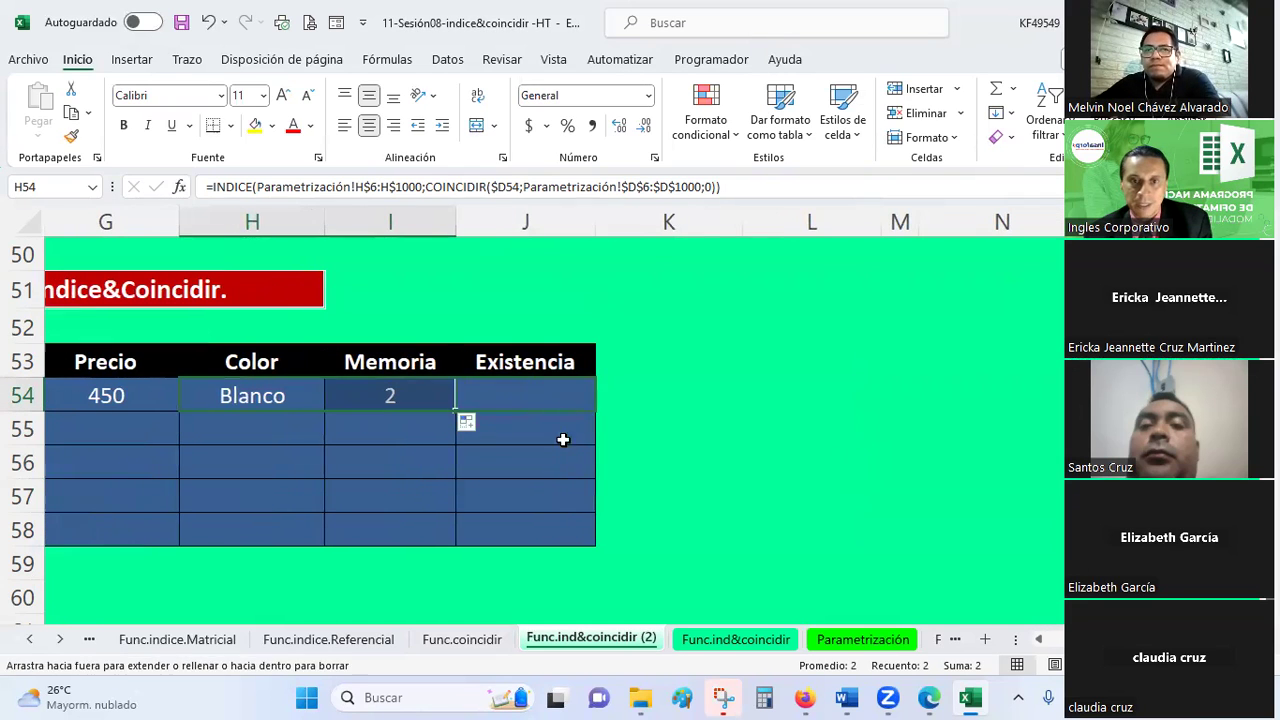
scroll(1058, 630, "left", 4)
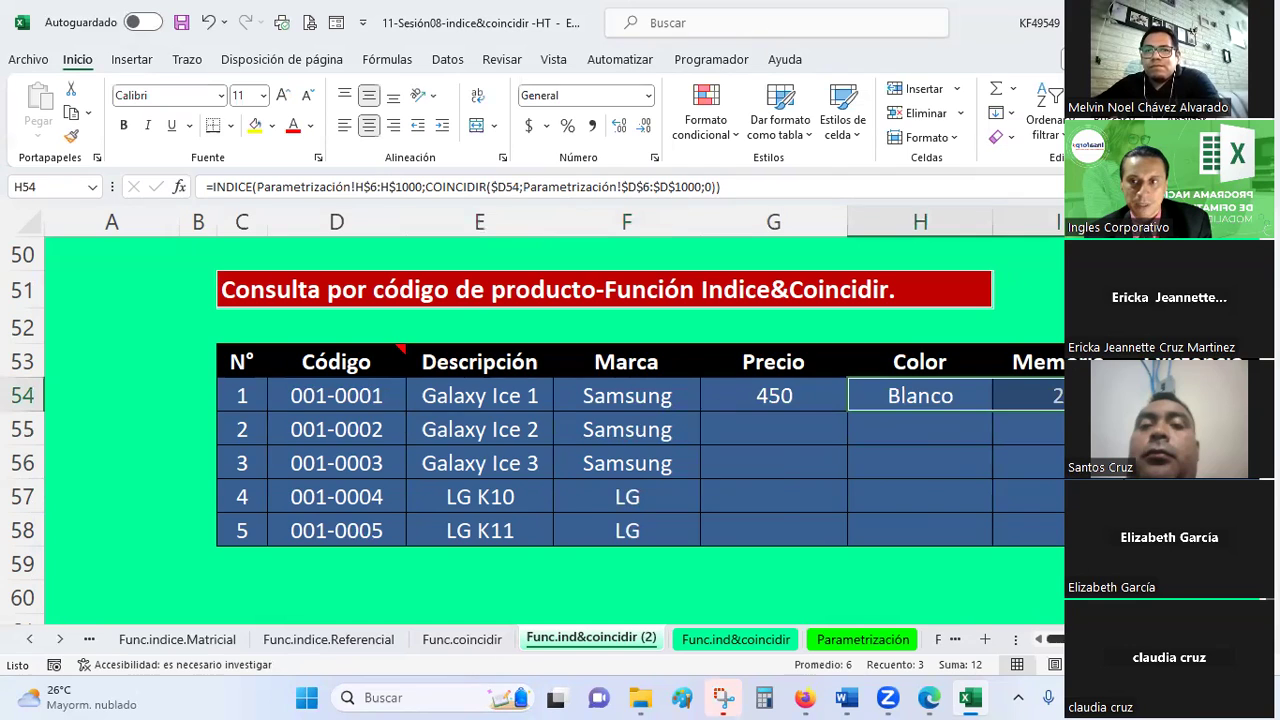
scroll(1058, 630, "right", 1)
mouse_move(610, 396)
left_mouse_down()
mouse_move(1020, 396)
mouse_move(1062, 500)
mouse_move(1055, 530)
left_mouse_up()
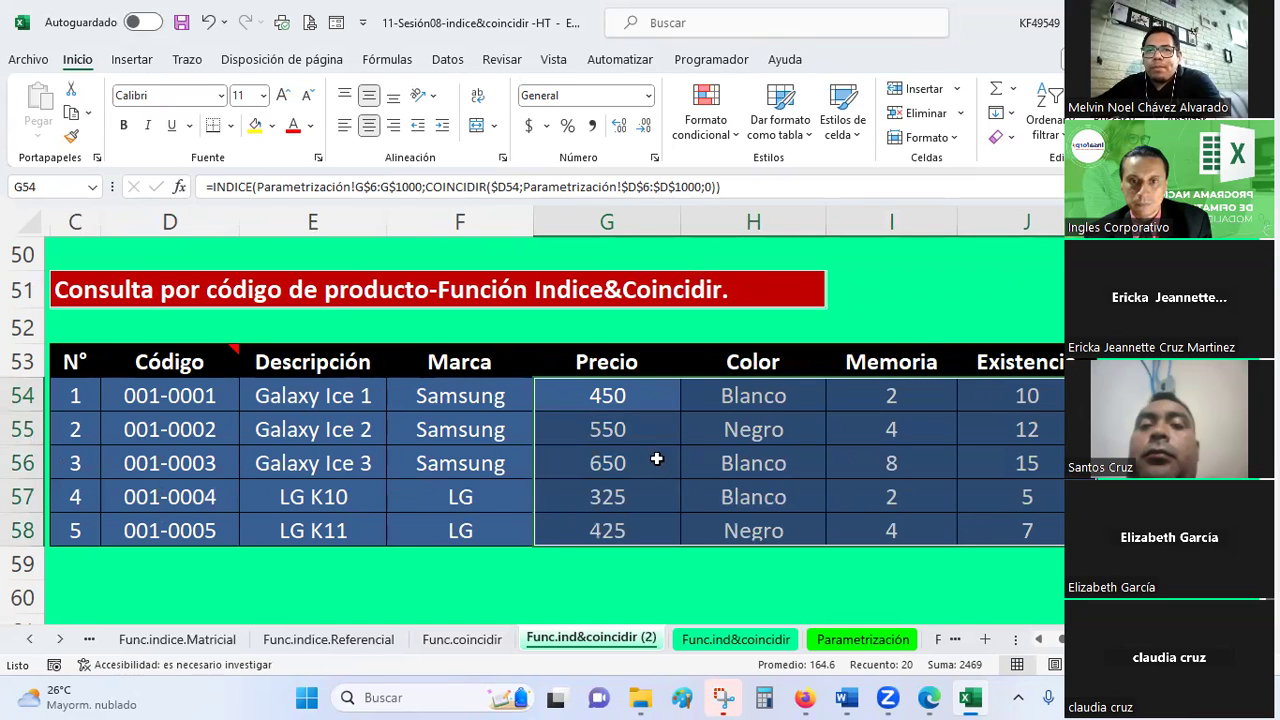
left_click_drag(600, 387, 605, 530)
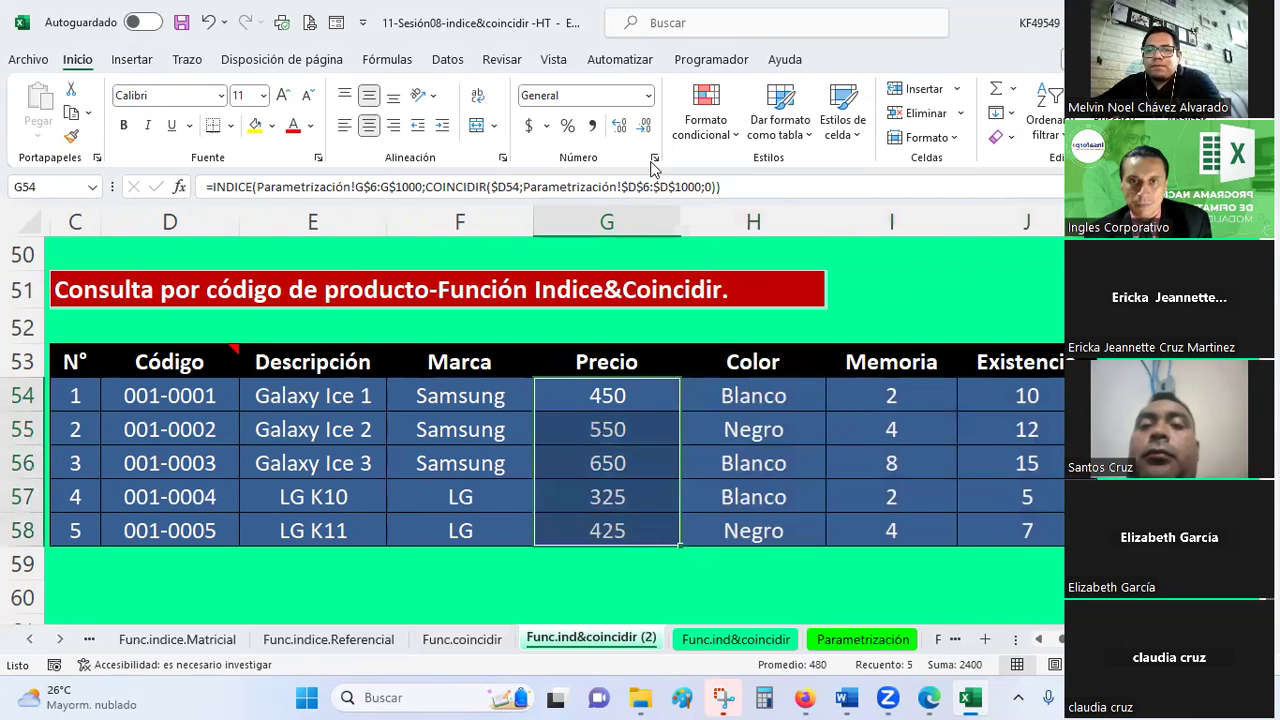
- Apply Contabilidad format to G54:G58 and check prices such as 650 and 425 against Parametrización
left_click(528, 125)
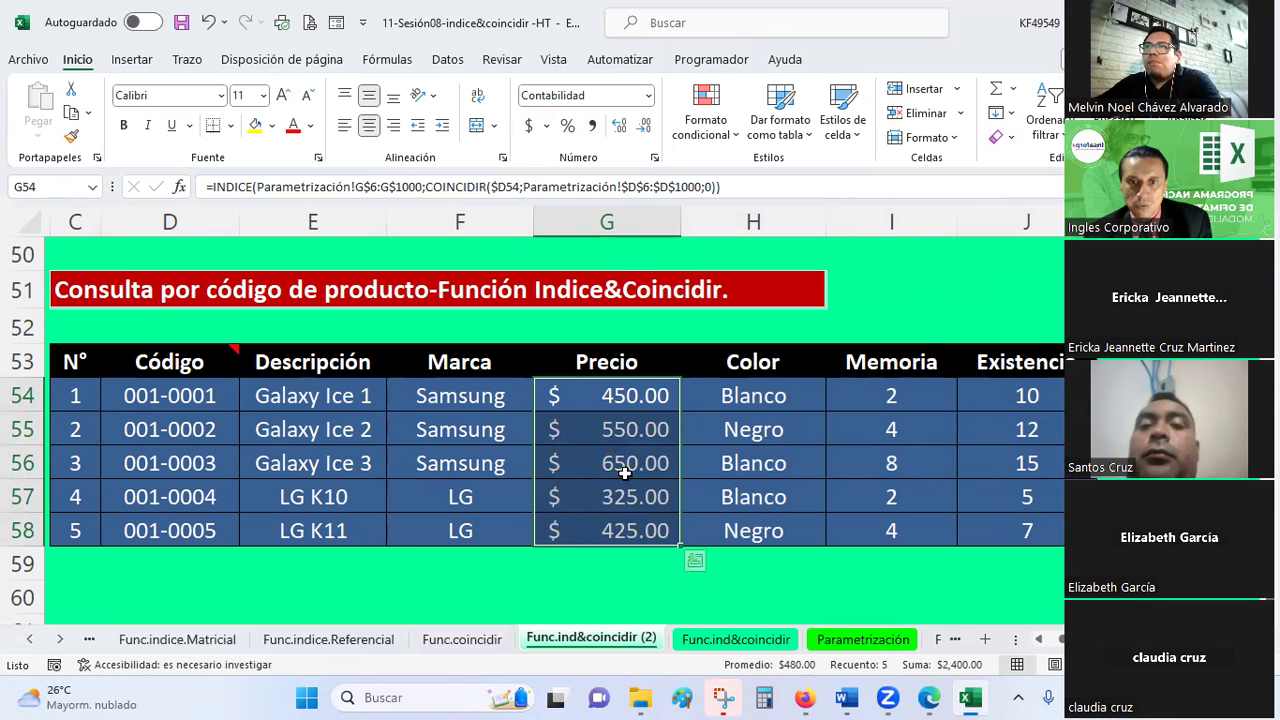
left_click(845, 639)
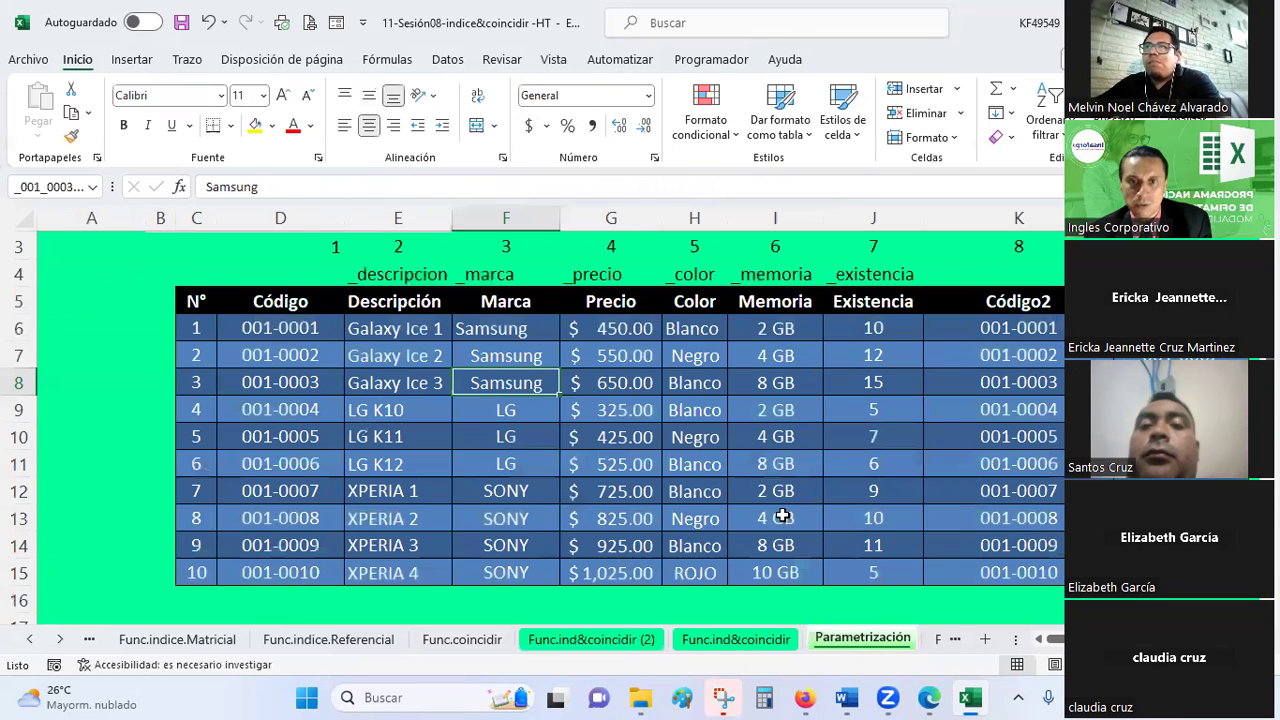
left_click(638, 330)
left_click(630, 356)
left_click(632, 383)
left_click(646, 437)
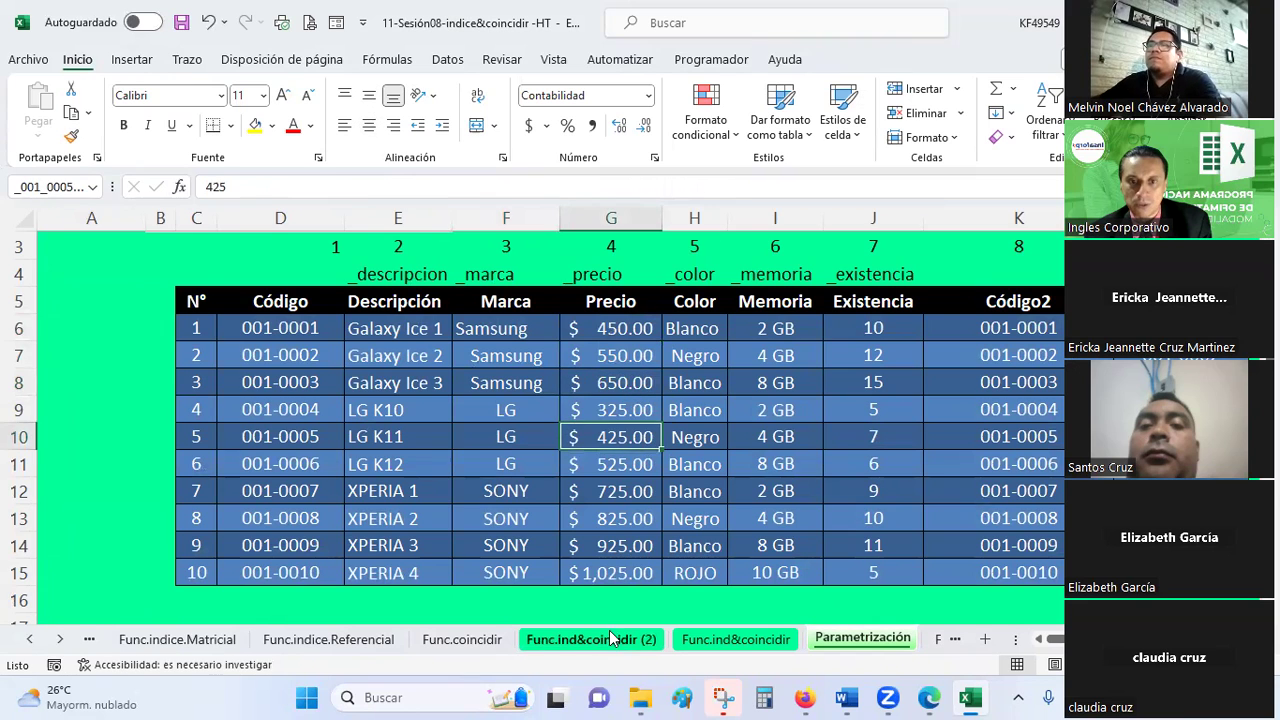
left_click(612, 640)
left_click(593, 516)
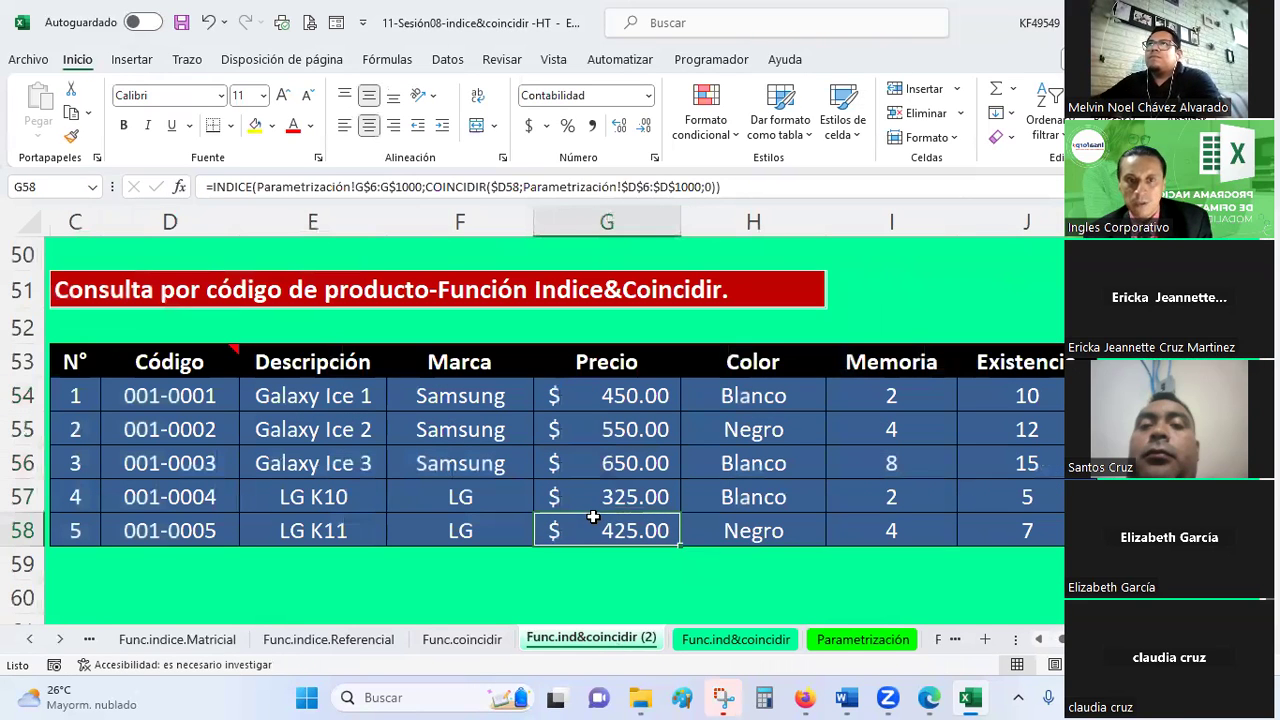
left_click(436, 382)
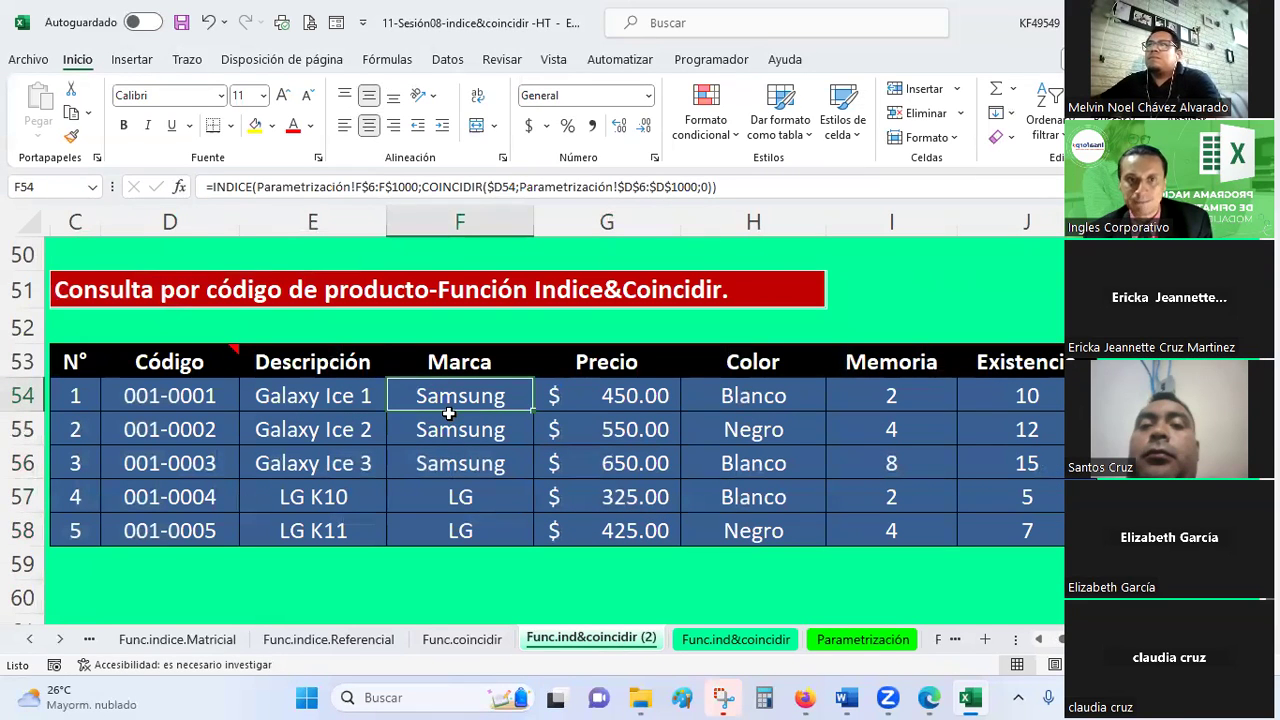
- Review F54's INDICE arguments, Matriz F$6:F$1000 and the COINCIDIR row number, then confirm the formula
left_click(179, 187)
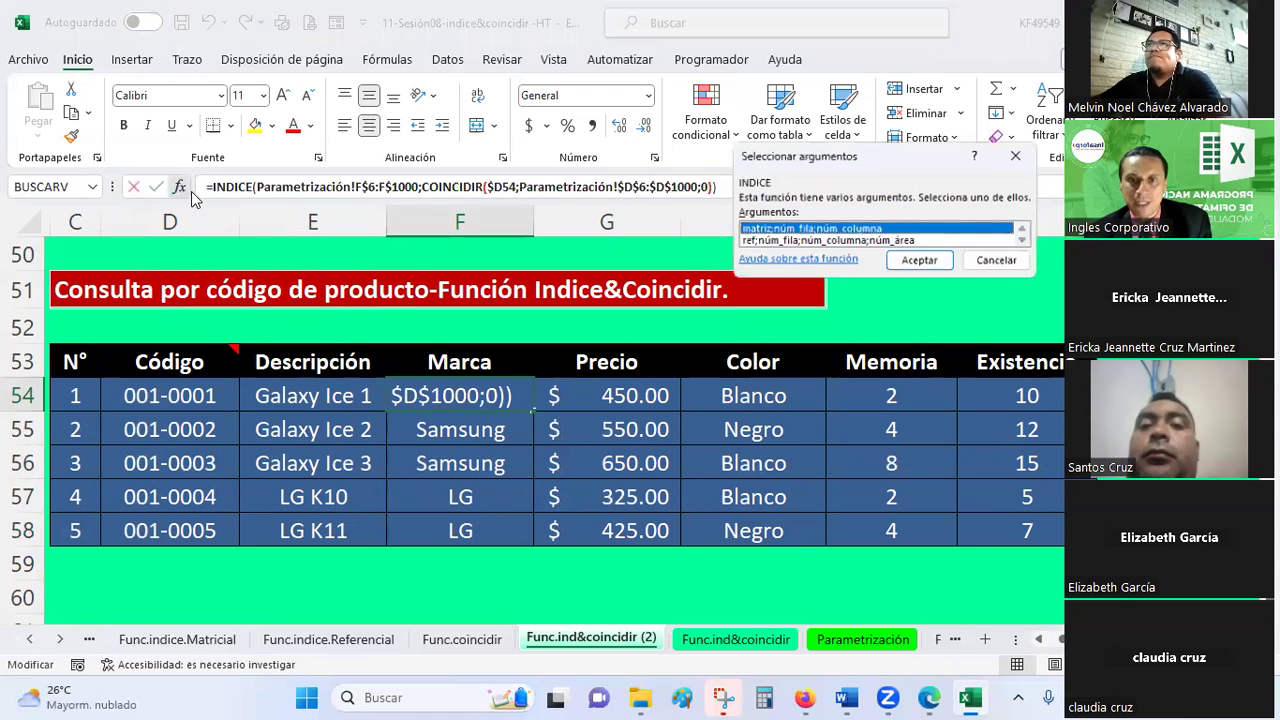
left_click(920, 261)
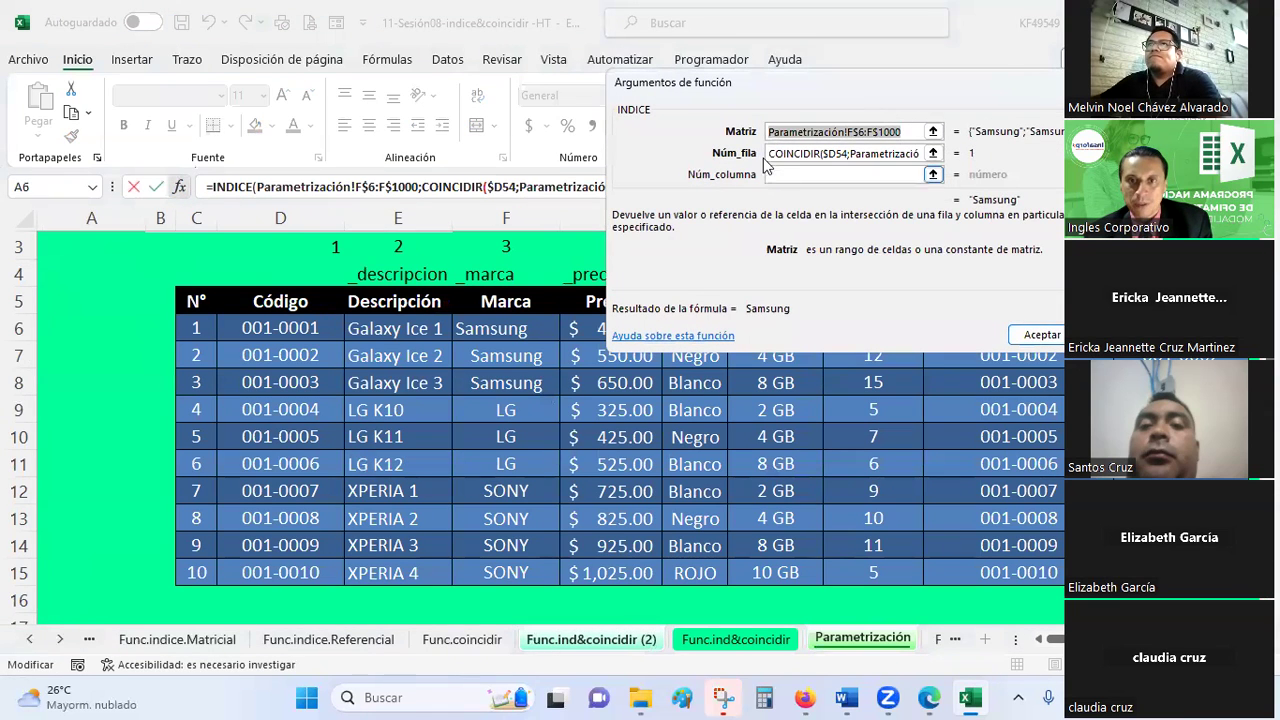
left_click(800, 131)
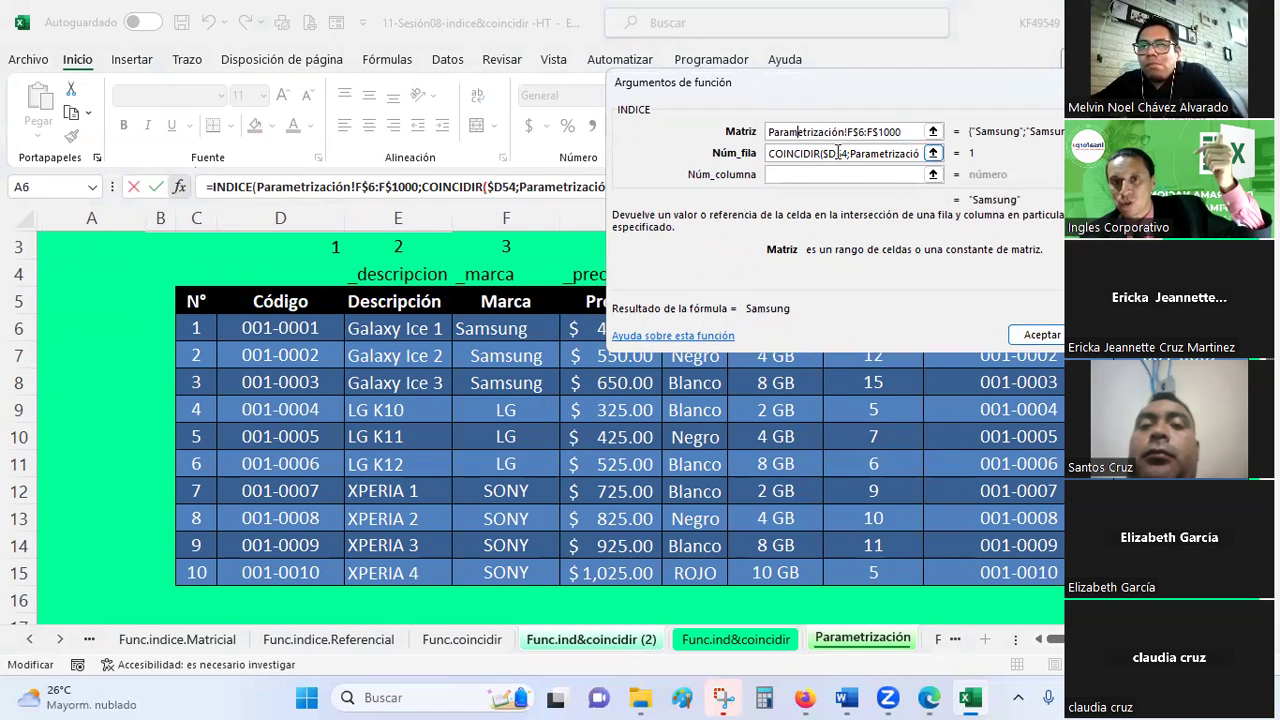
left_click(836, 155)
left_click_drag(840, 157, 957, 158)
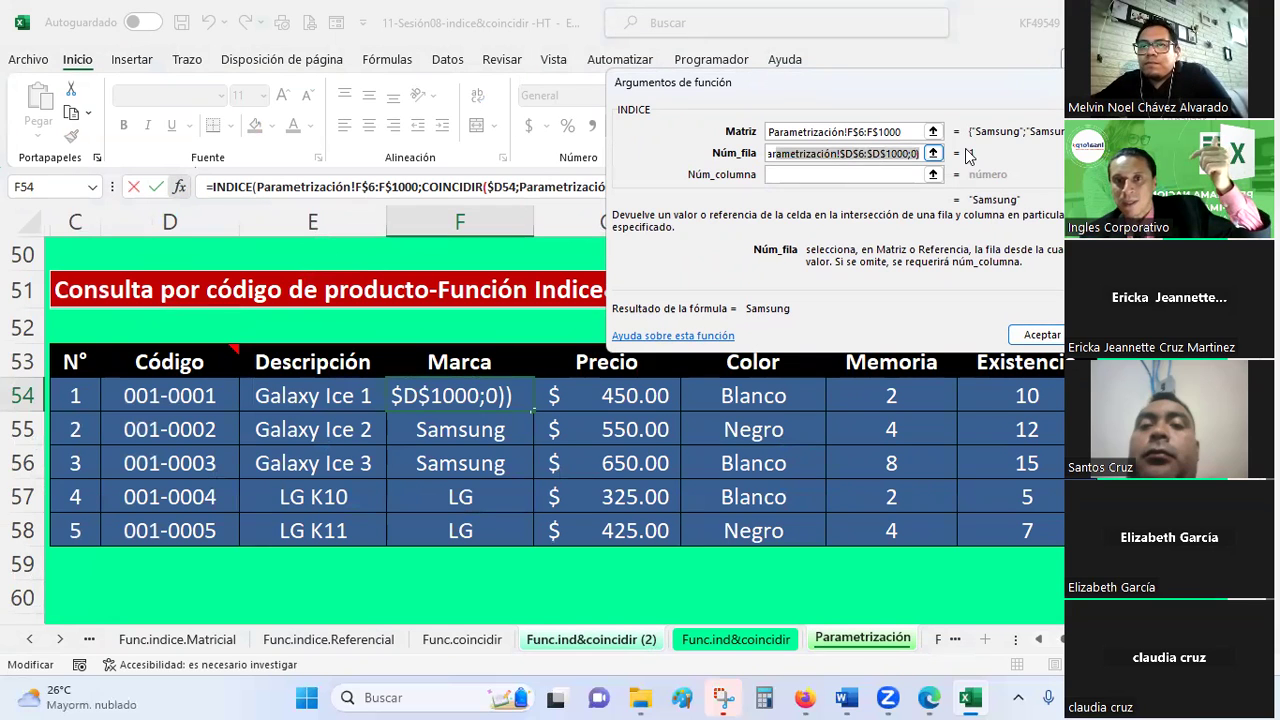
left_click(926, 156)
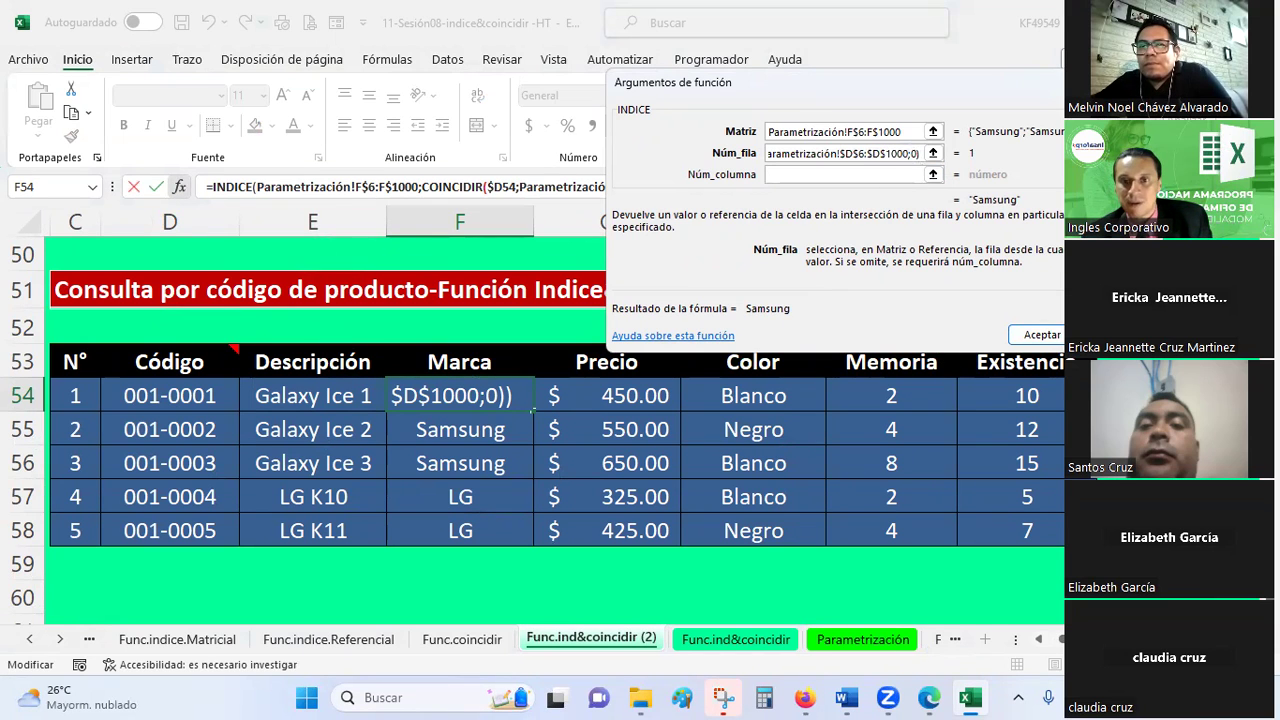
key("Return")
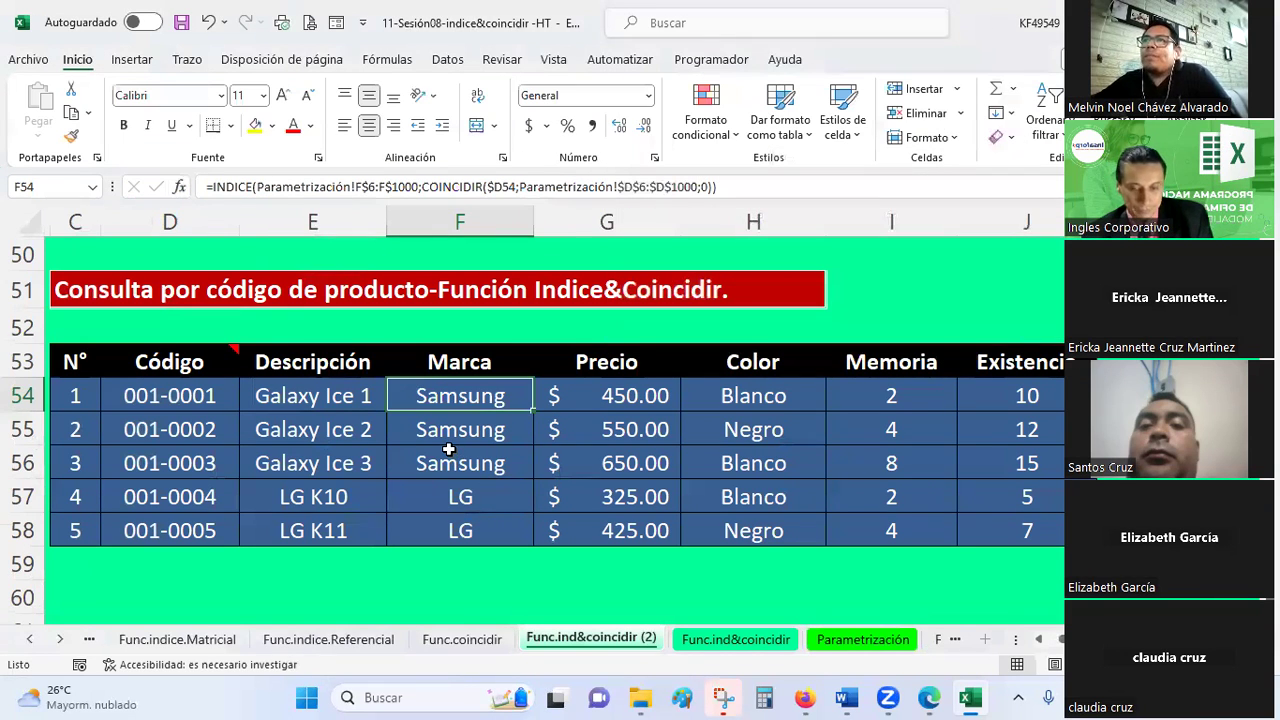
key("F2")
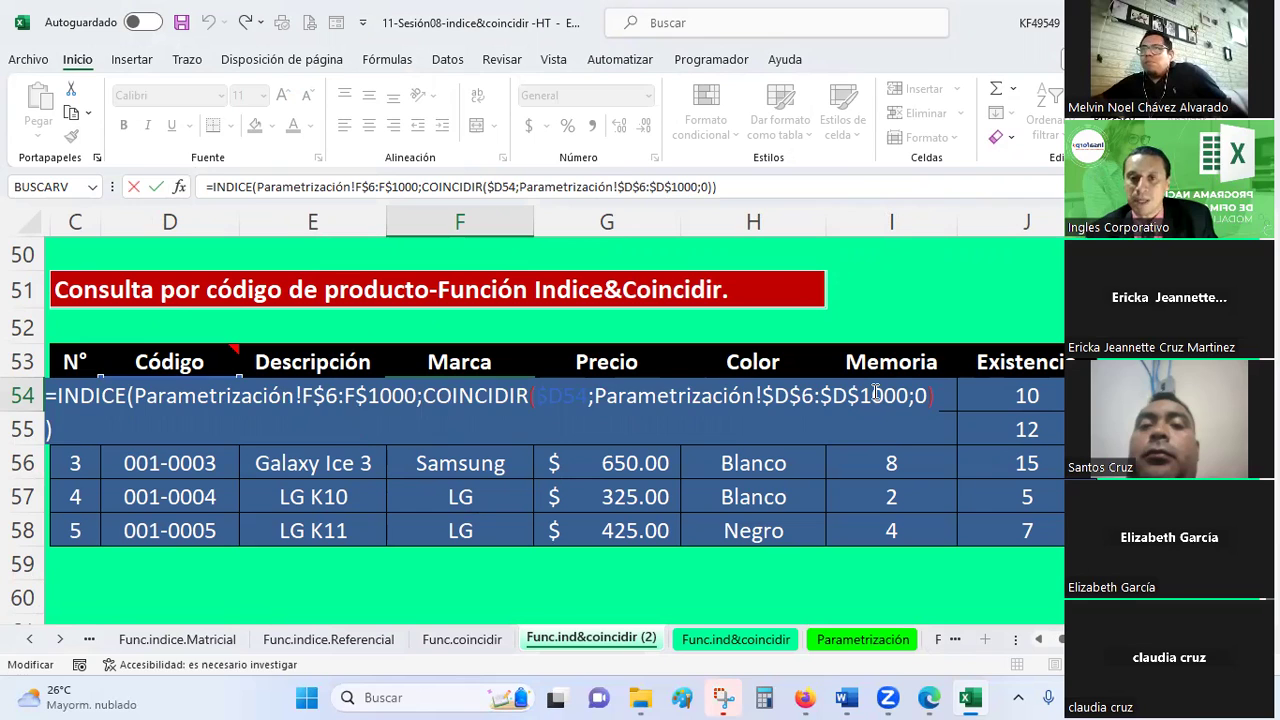
key("Escape")
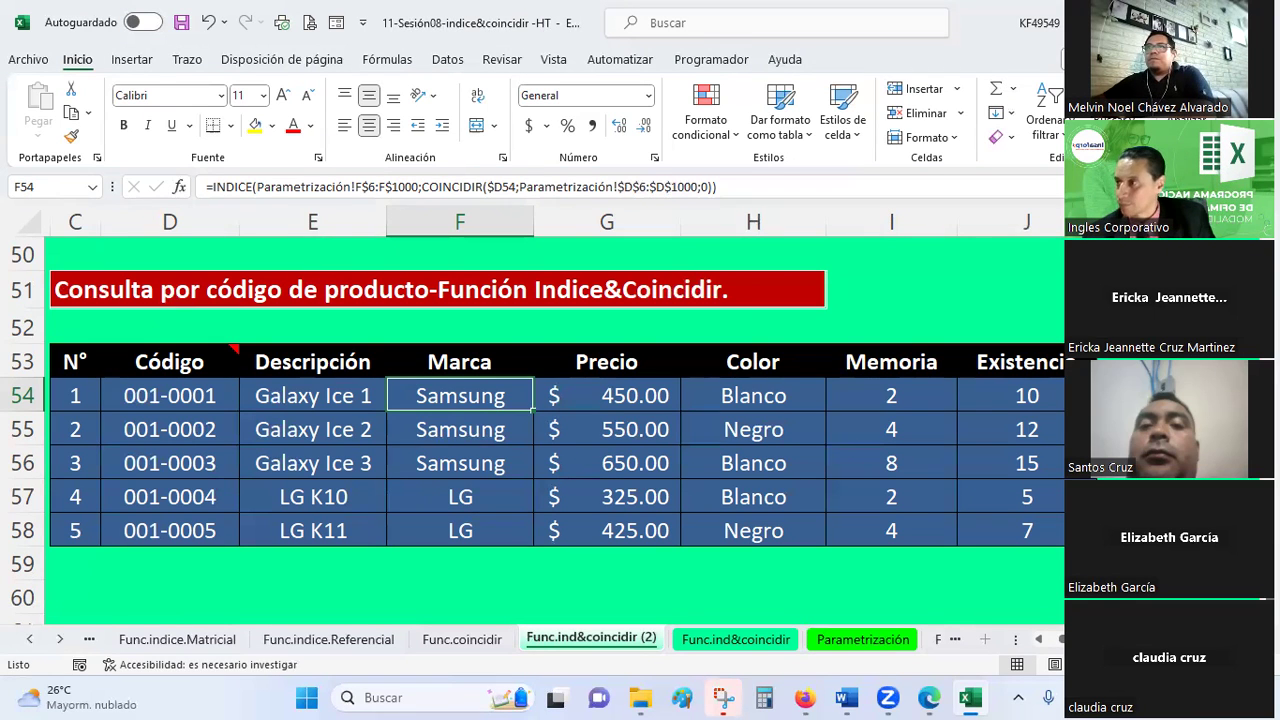
key("alt+Tab")
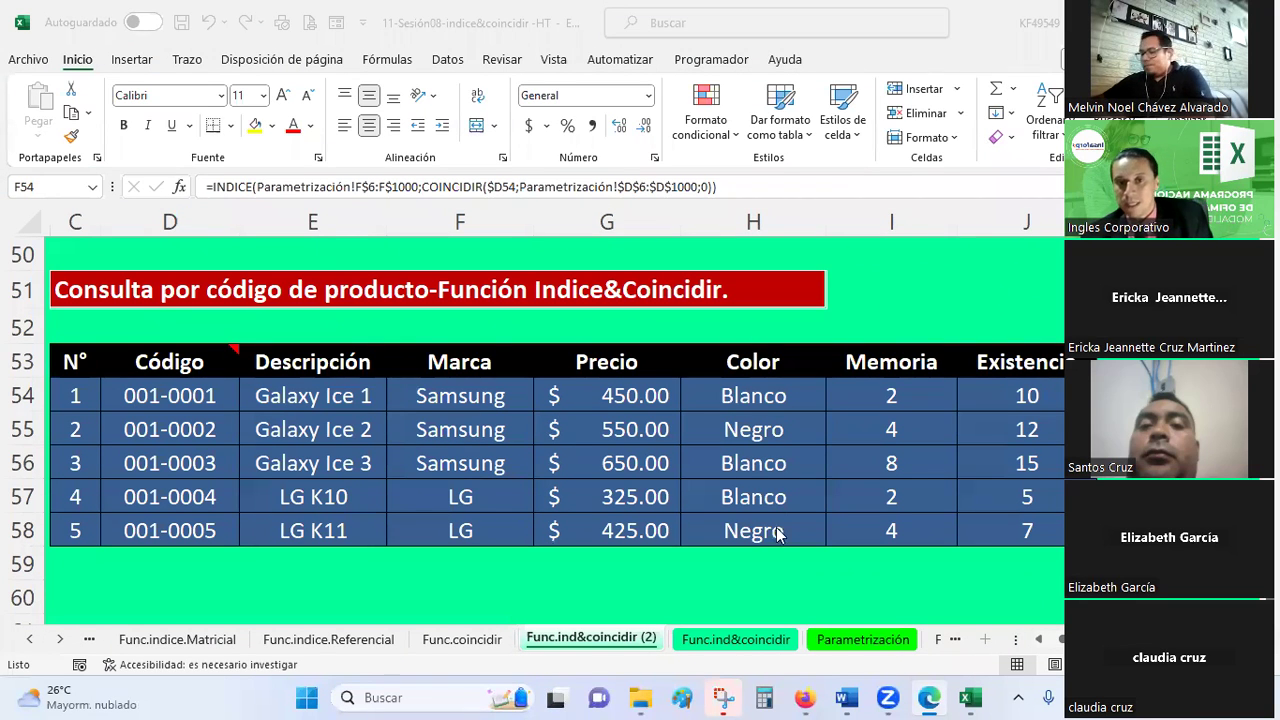
key("alt+Tab")
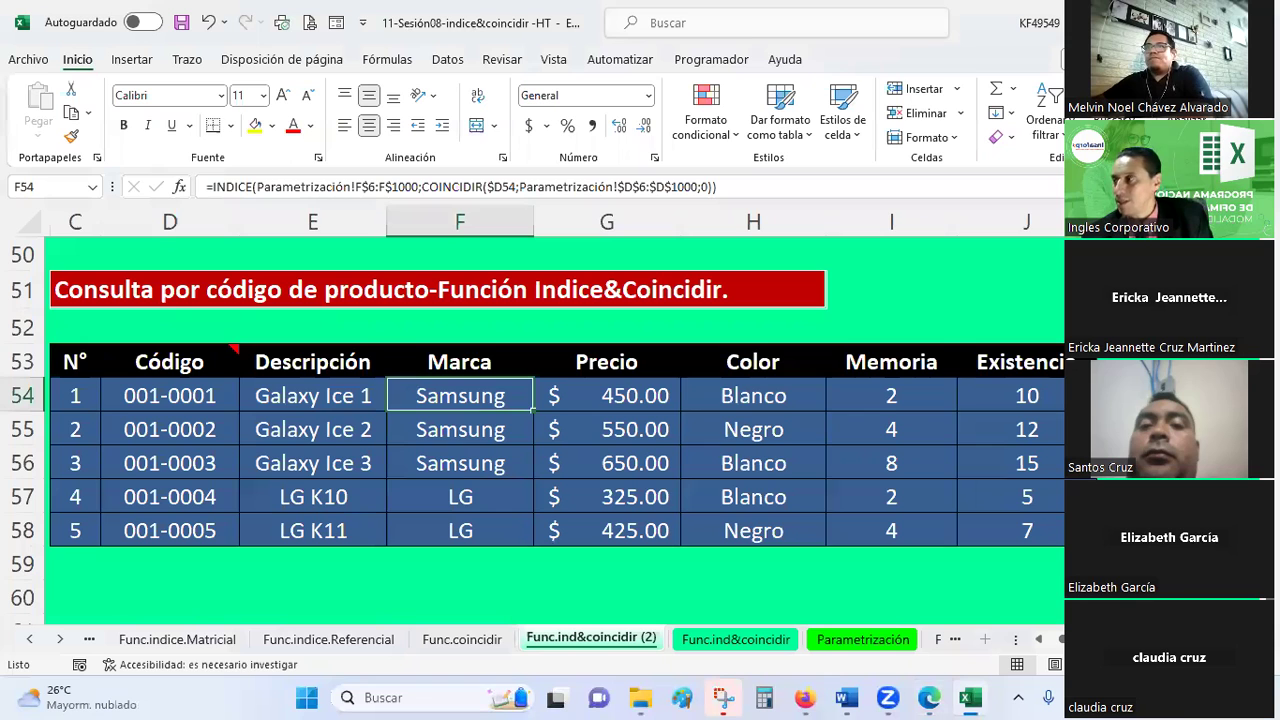
mouse_move(970, 697)
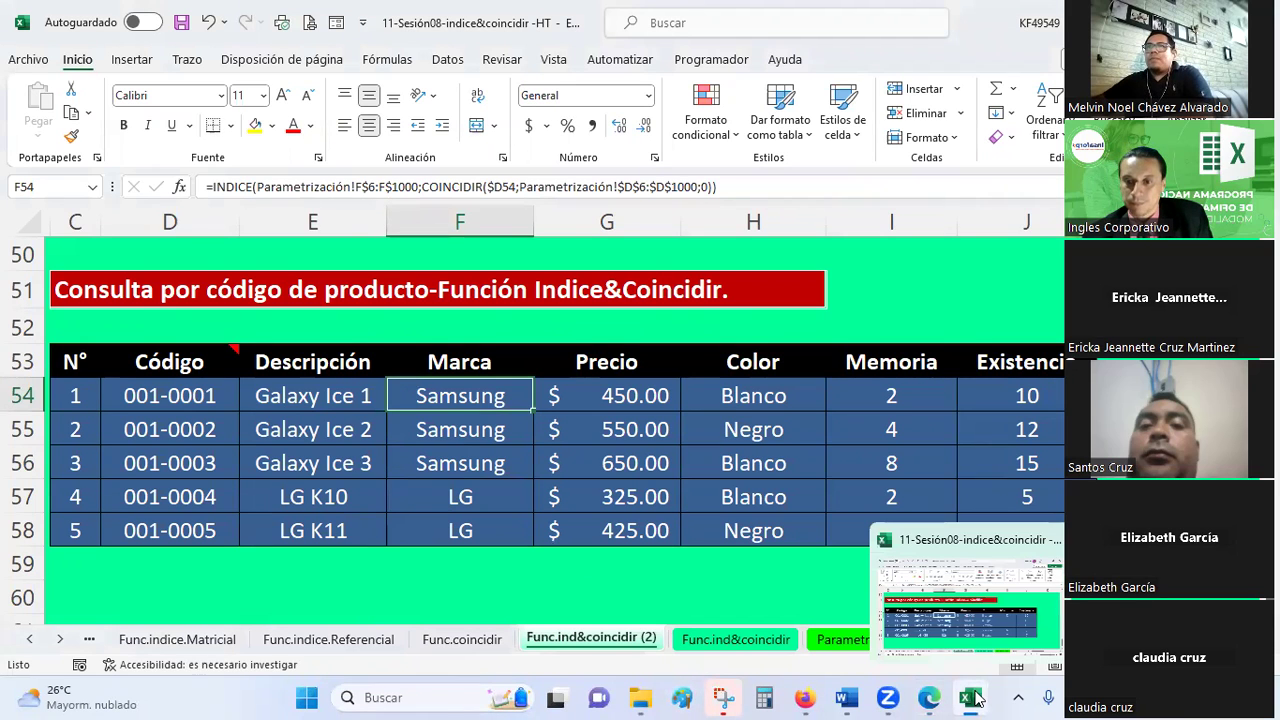
left_click(808, 698)
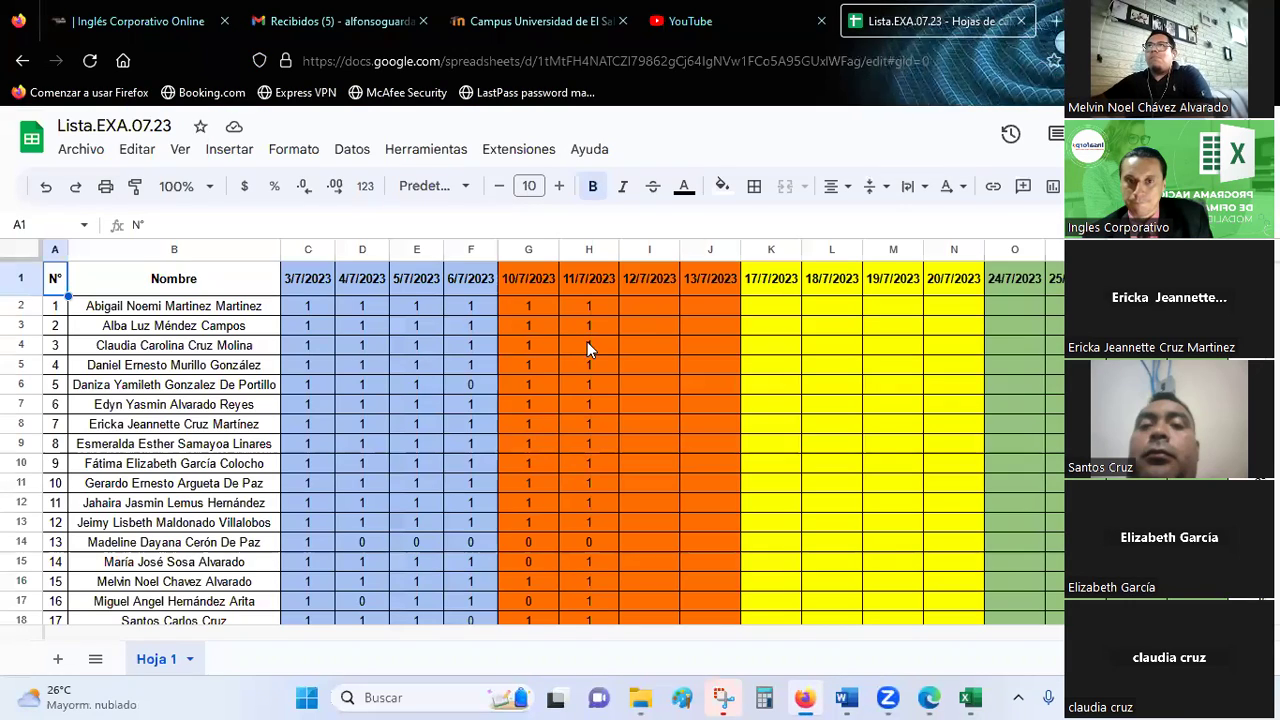
left_click(648, 311)
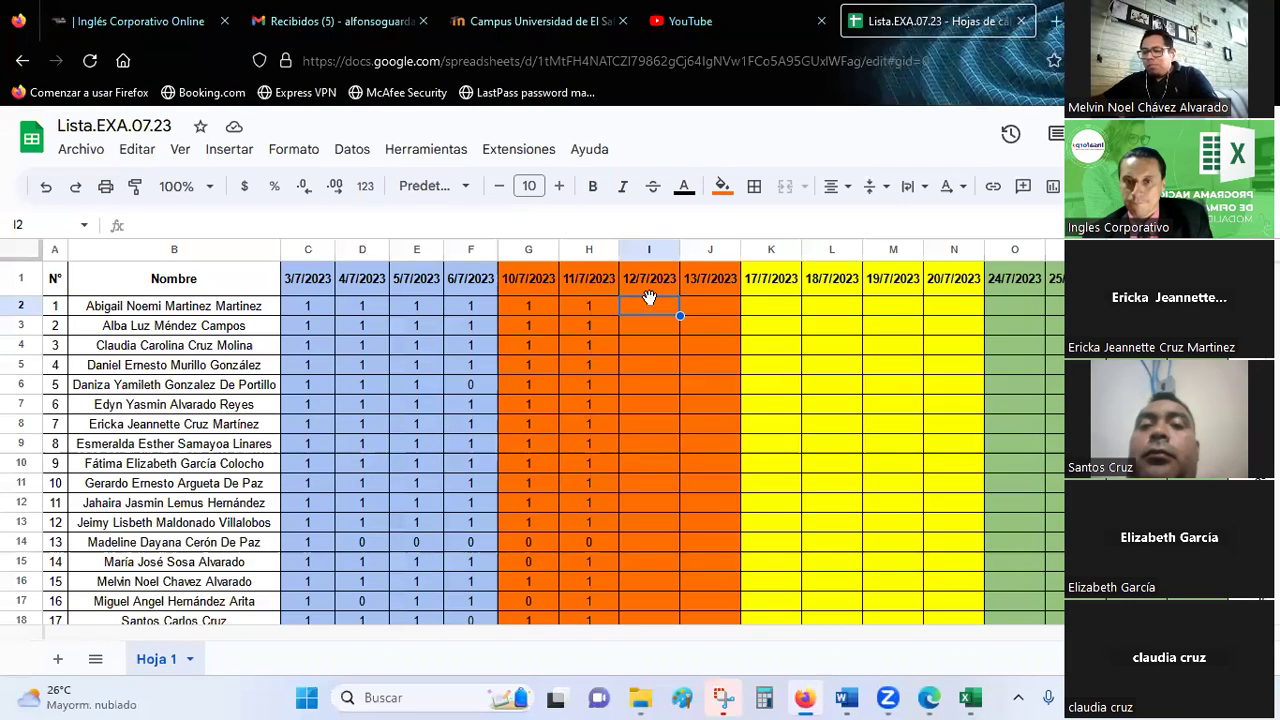
key("alt+Tab")
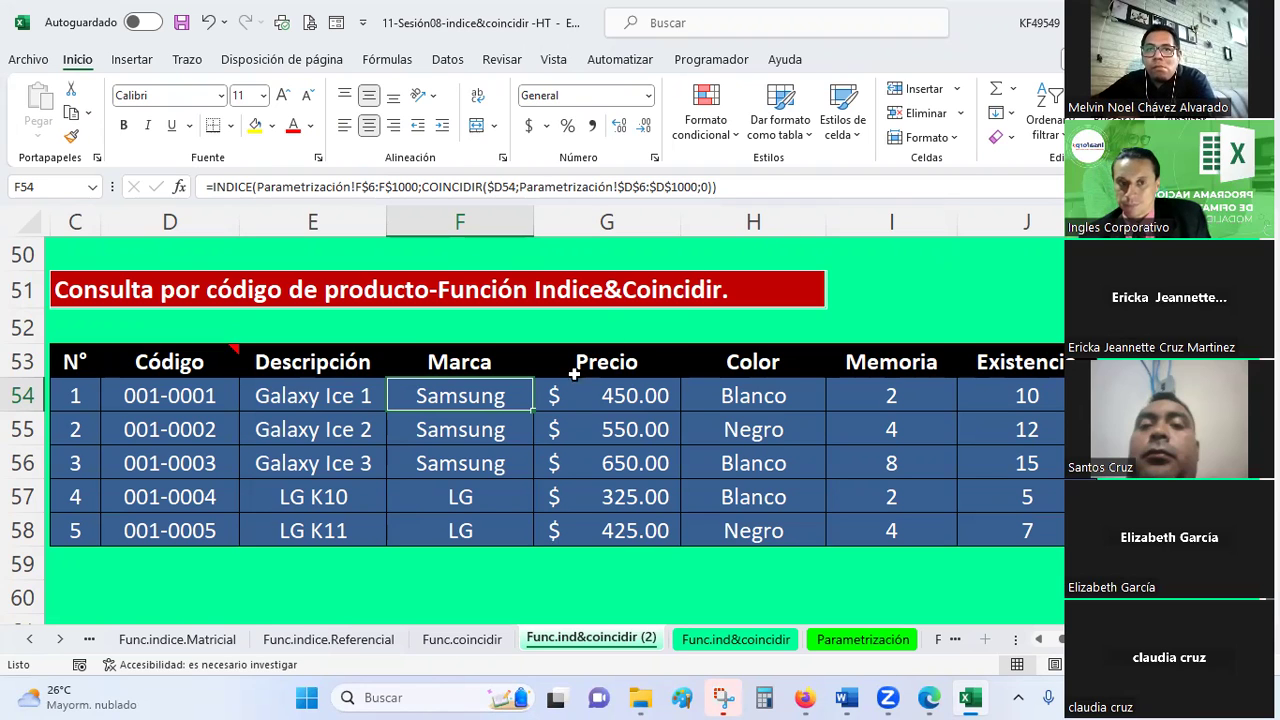
- Select the Memoria values I54:I58 and open Formato de celdas for them
left_click(452, 418)
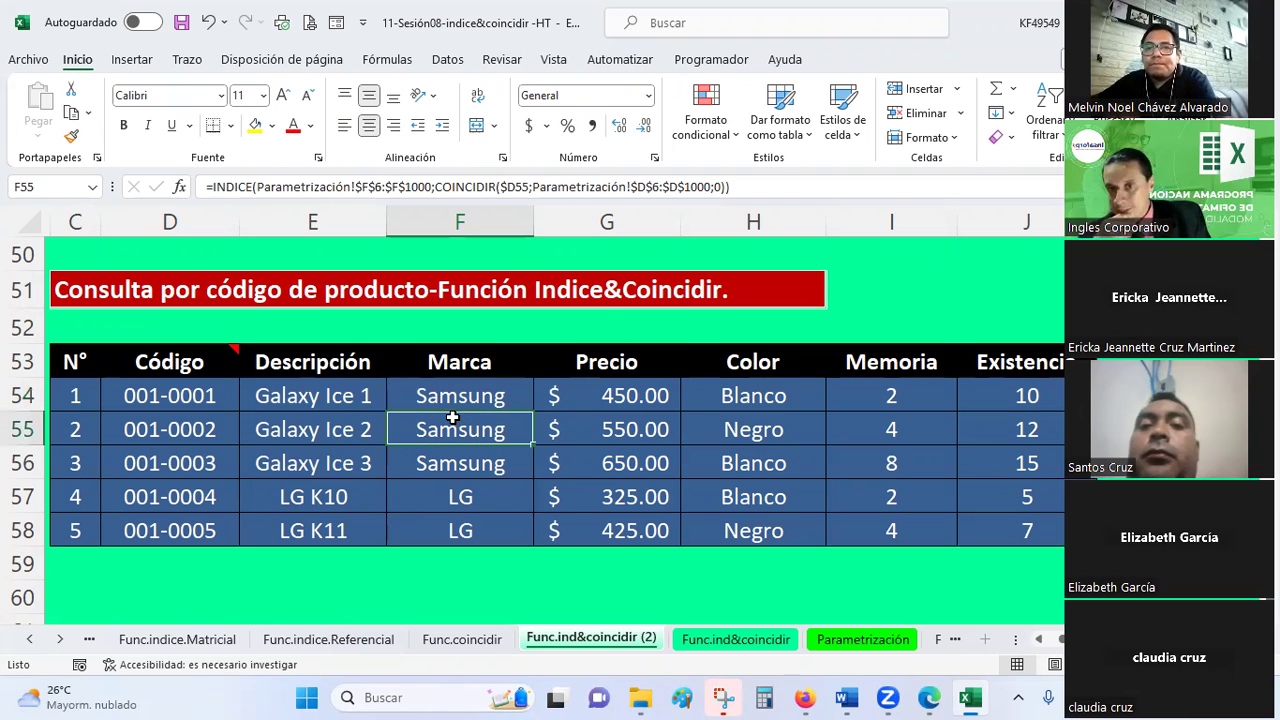
left_click(826, 645)
scroll(995, 475, "up", 1)
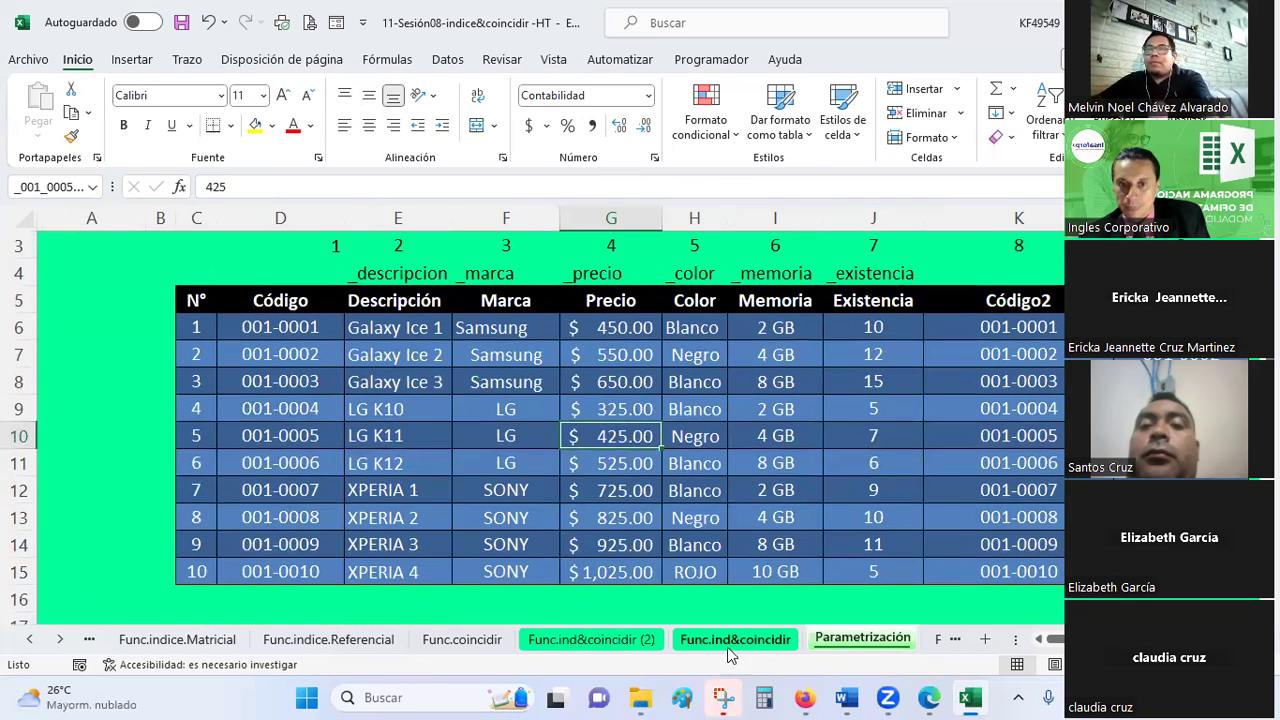
left_click(591, 638)
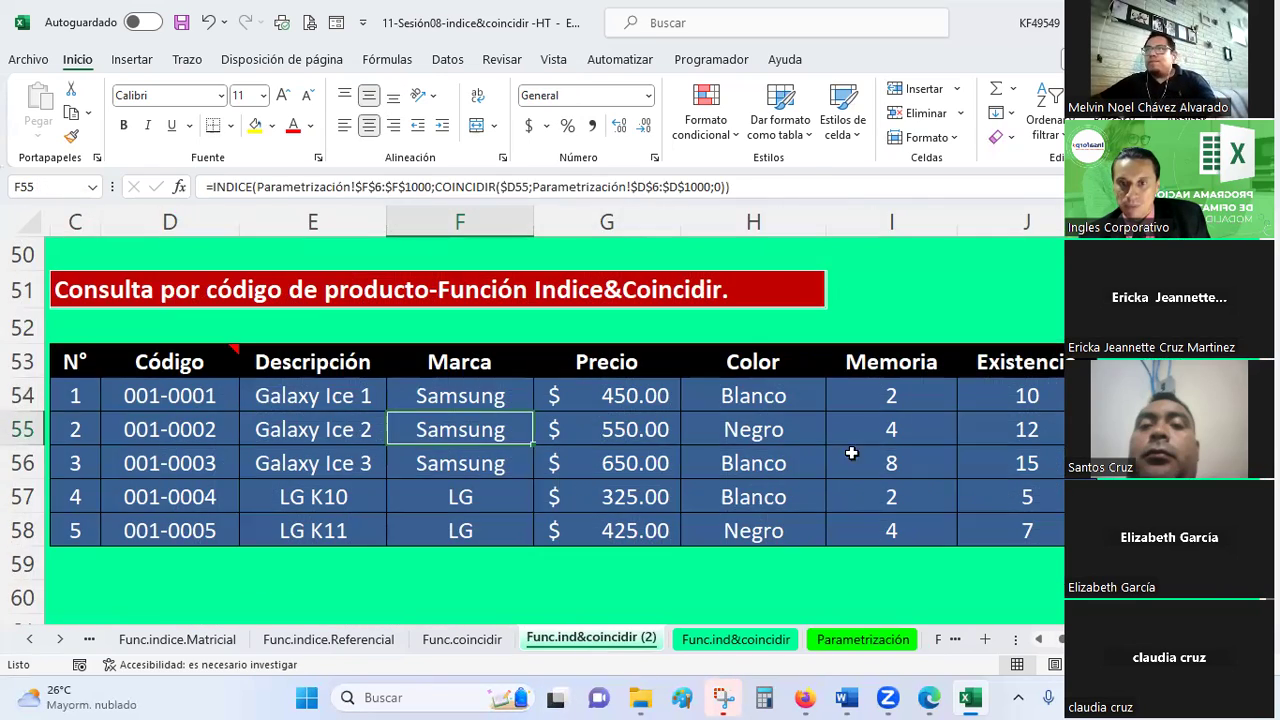
left_click(887, 394)
left_click_drag(887, 394, 874, 523)
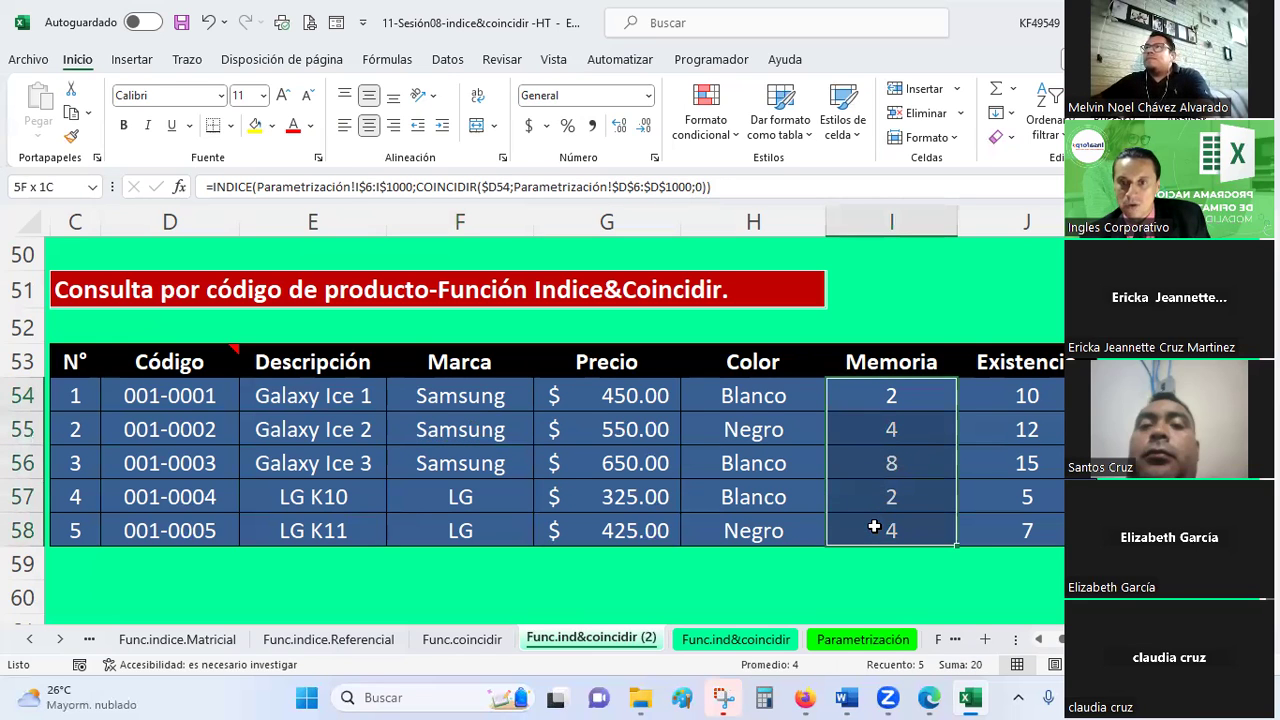
right_click(857, 398)
left_click(926, 550)
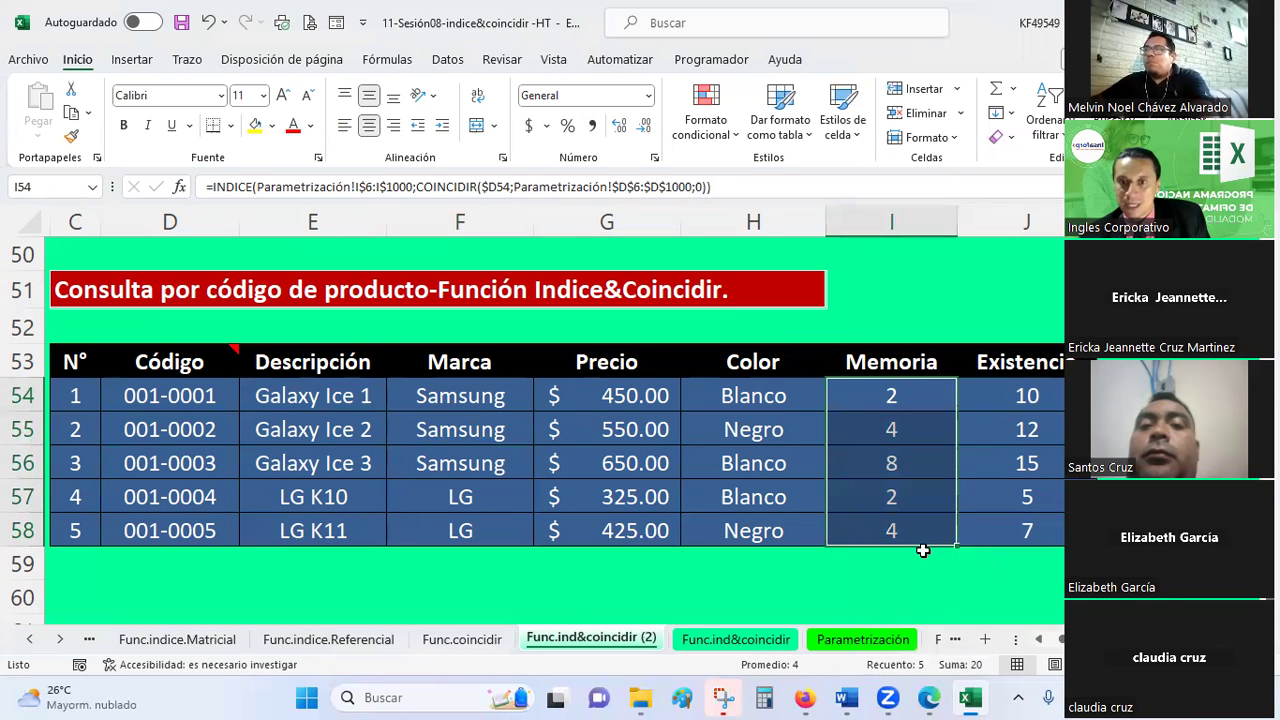
- Give I54:I58 the custom format 0 "GB" so values read 2 GB, 4 GB, 8 GB
left_click(740, 437)
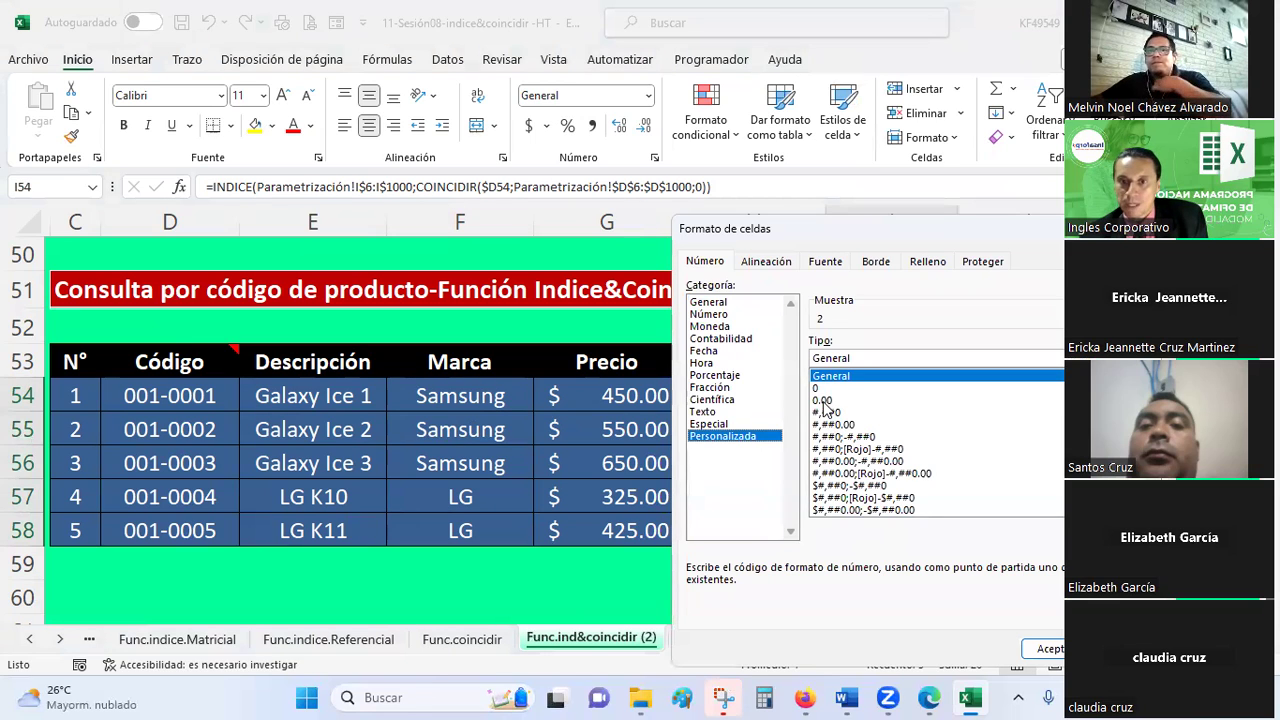
left_click(823, 401)
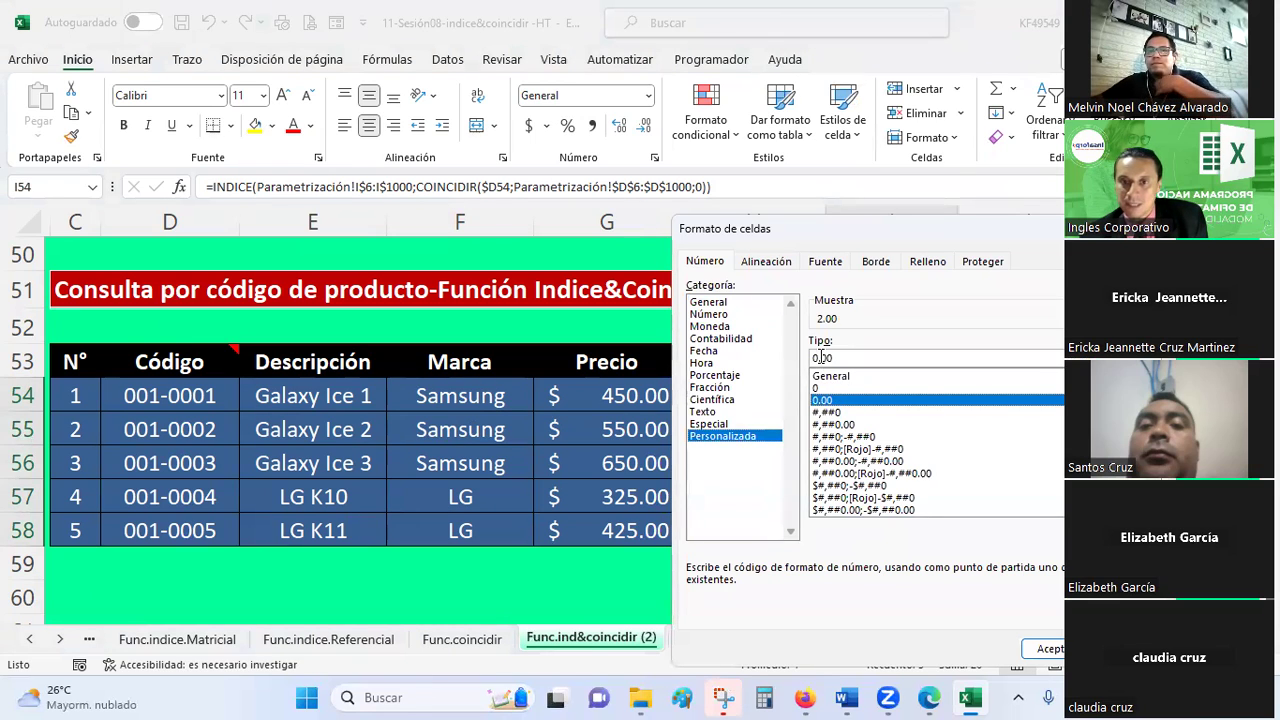
left_click(856, 357)
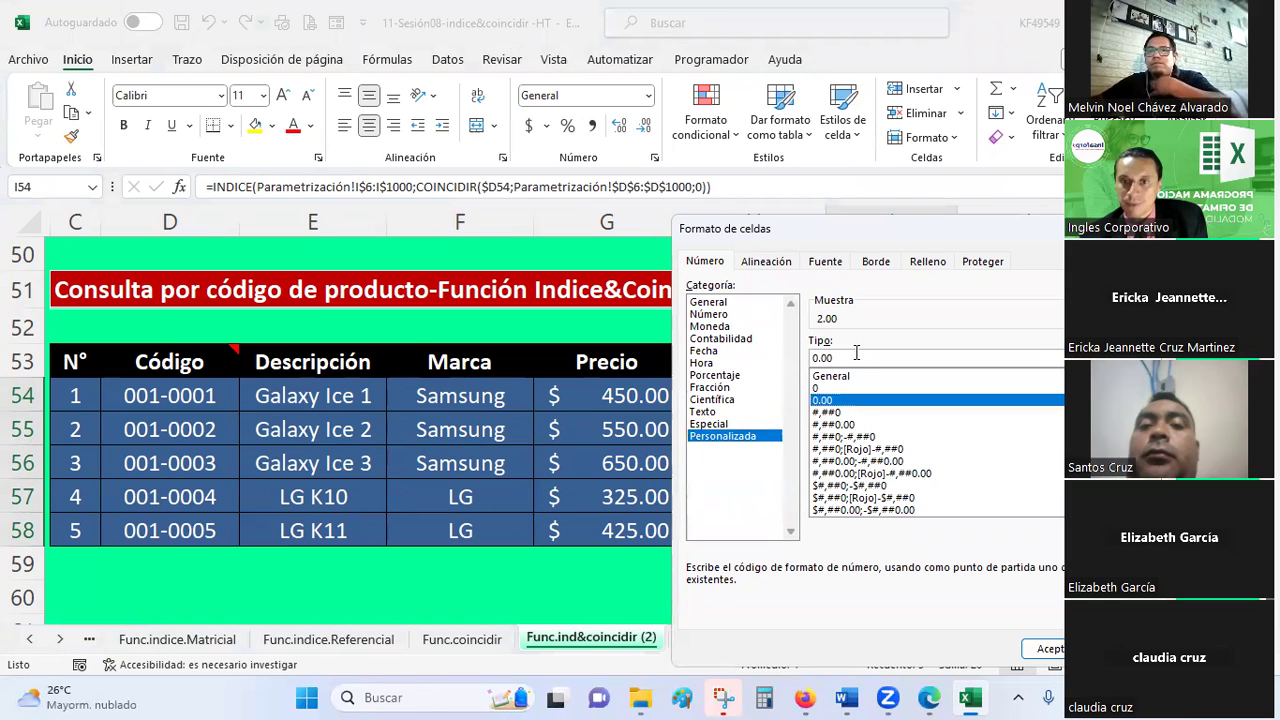
key("BackSpace")
key("BackSpace")
key("BackSpace")
type("0 \"GB\"")
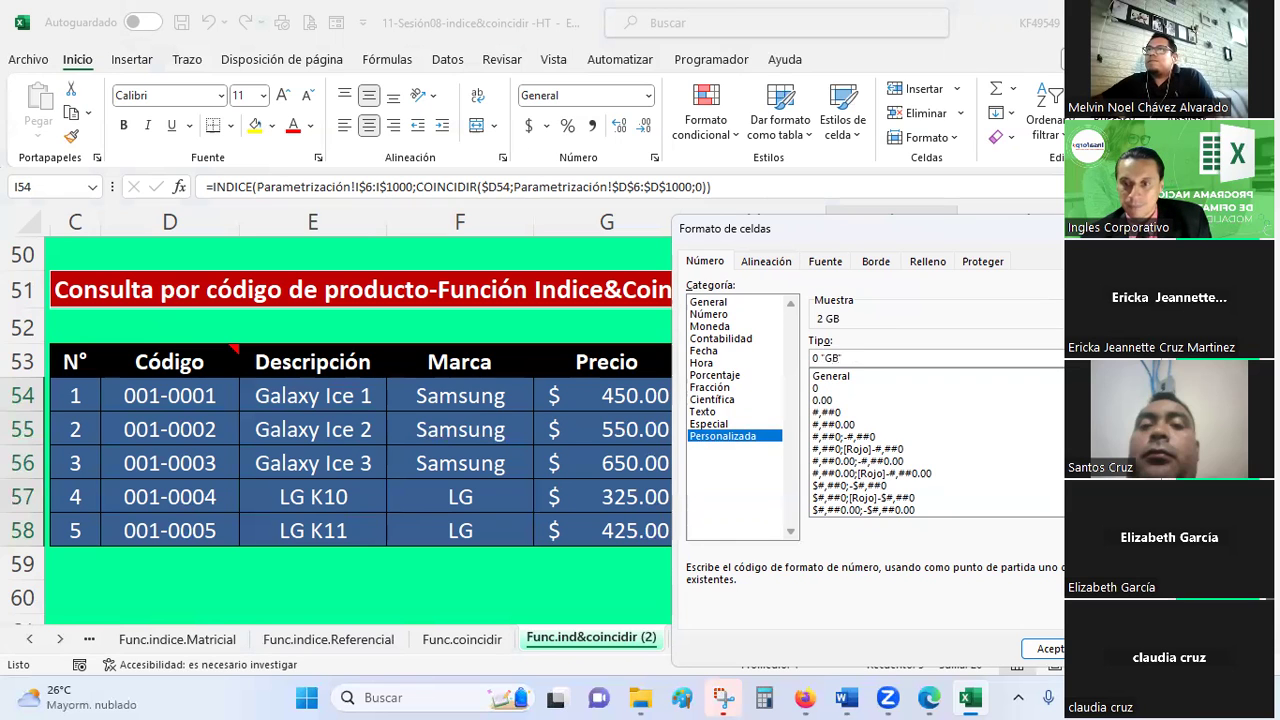
left_click(1045, 649)
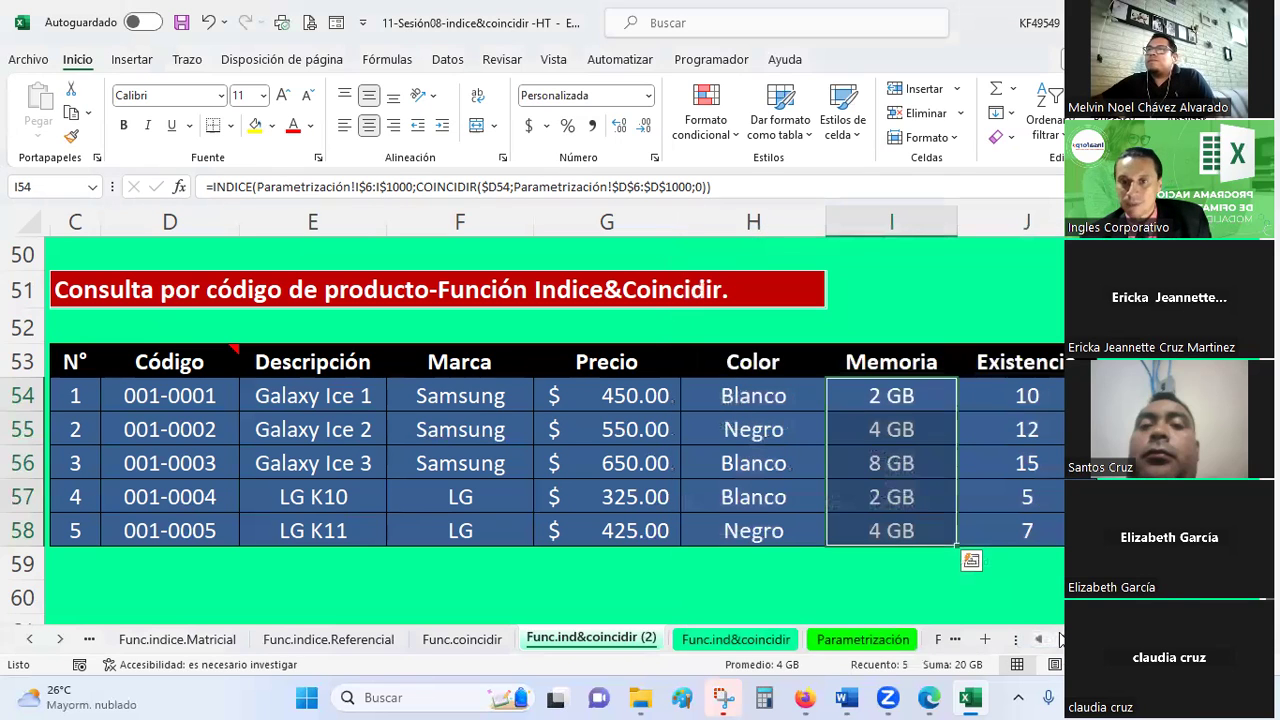
left_click(903, 400)
- Review the Memoria formulas in I54 through I58, viewing I57's formula in-cell
left_click(896, 430)
left_click(895, 460)
left_click(900, 497)
left_click(905, 525)
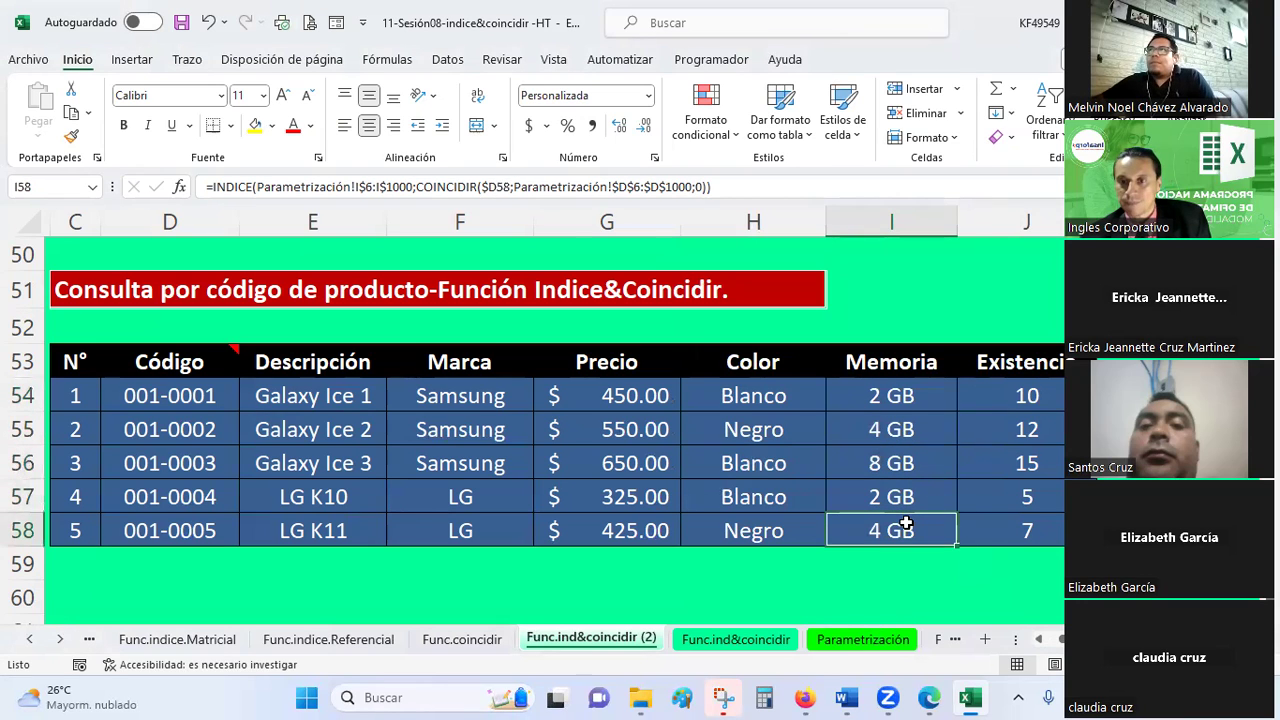
left_click(893, 392)
left_click(900, 430)
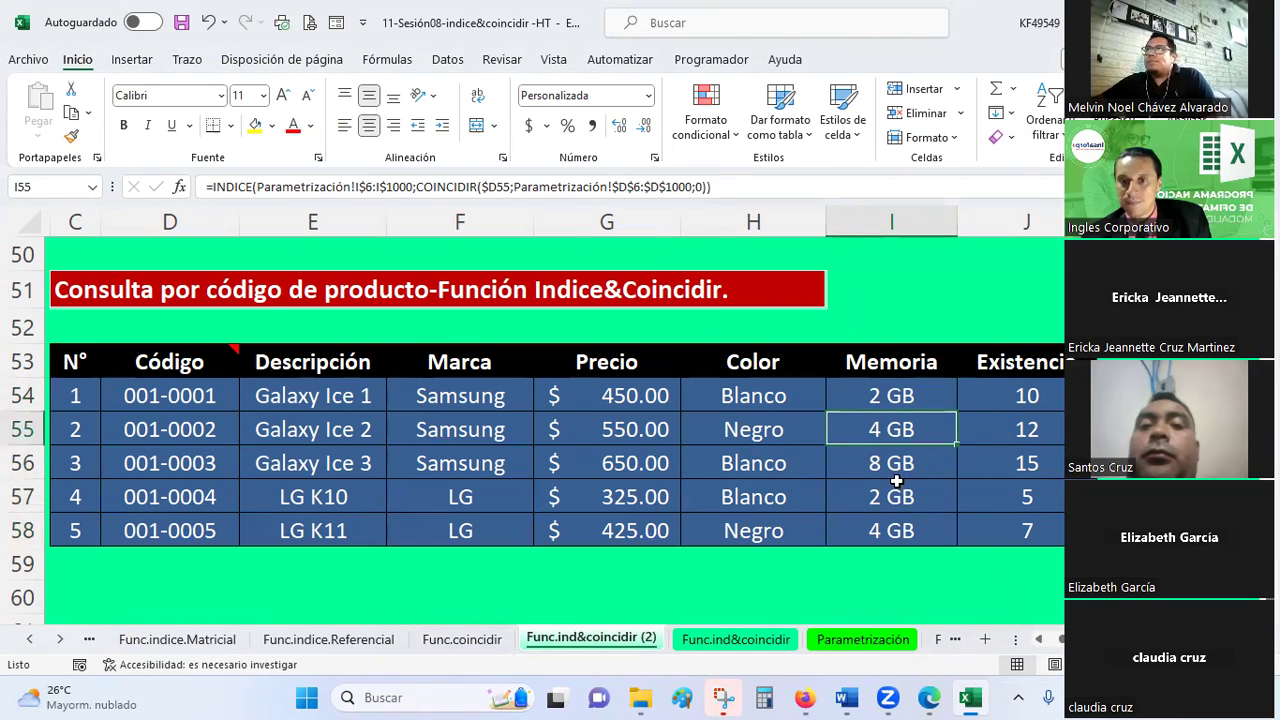
left_click(905, 497)
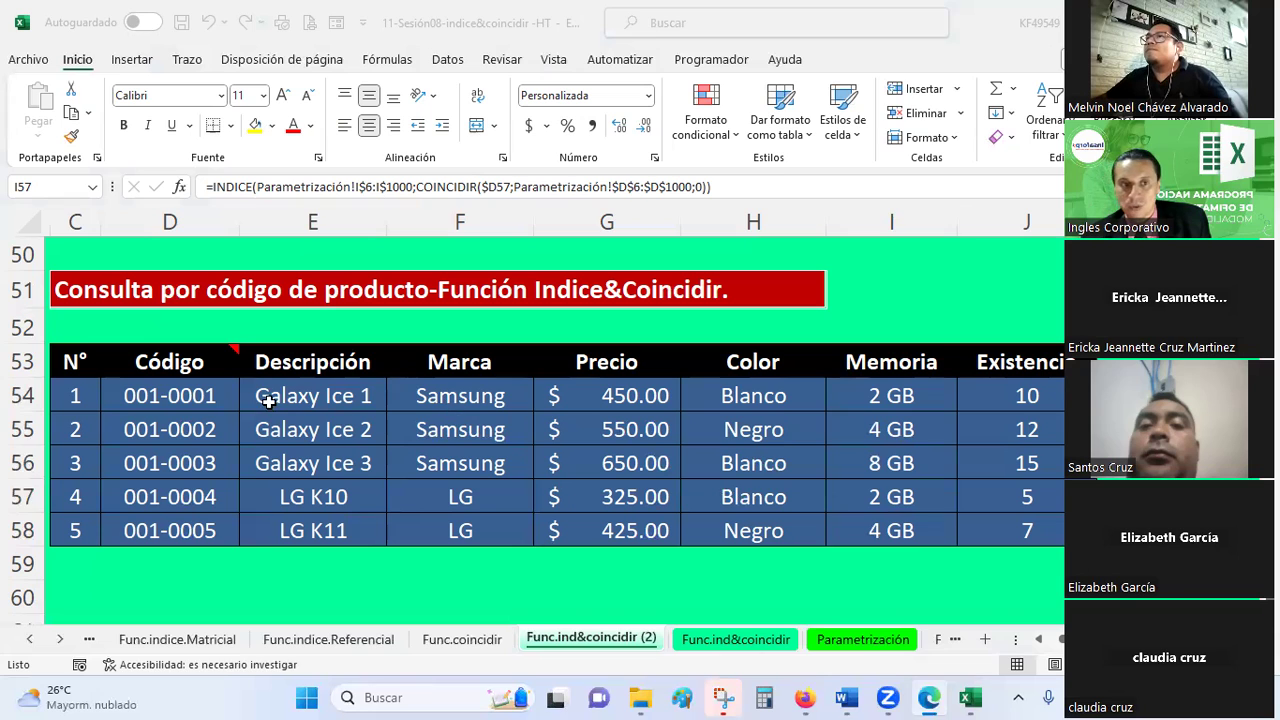
key("ctrl+Return")
key("F2")
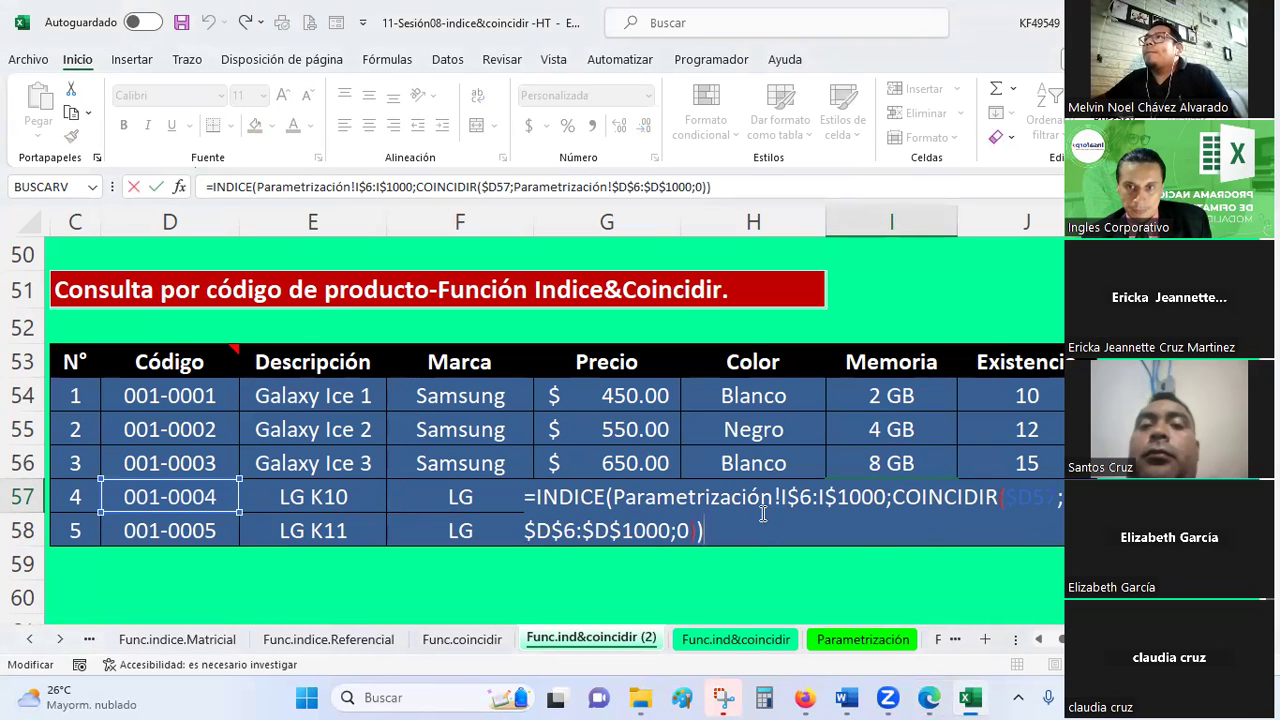
key("Escape")
- Open G54's Precio formula and highlight its G$6:G$1000 range and $D54 lookup reference
left_click(604, 392)
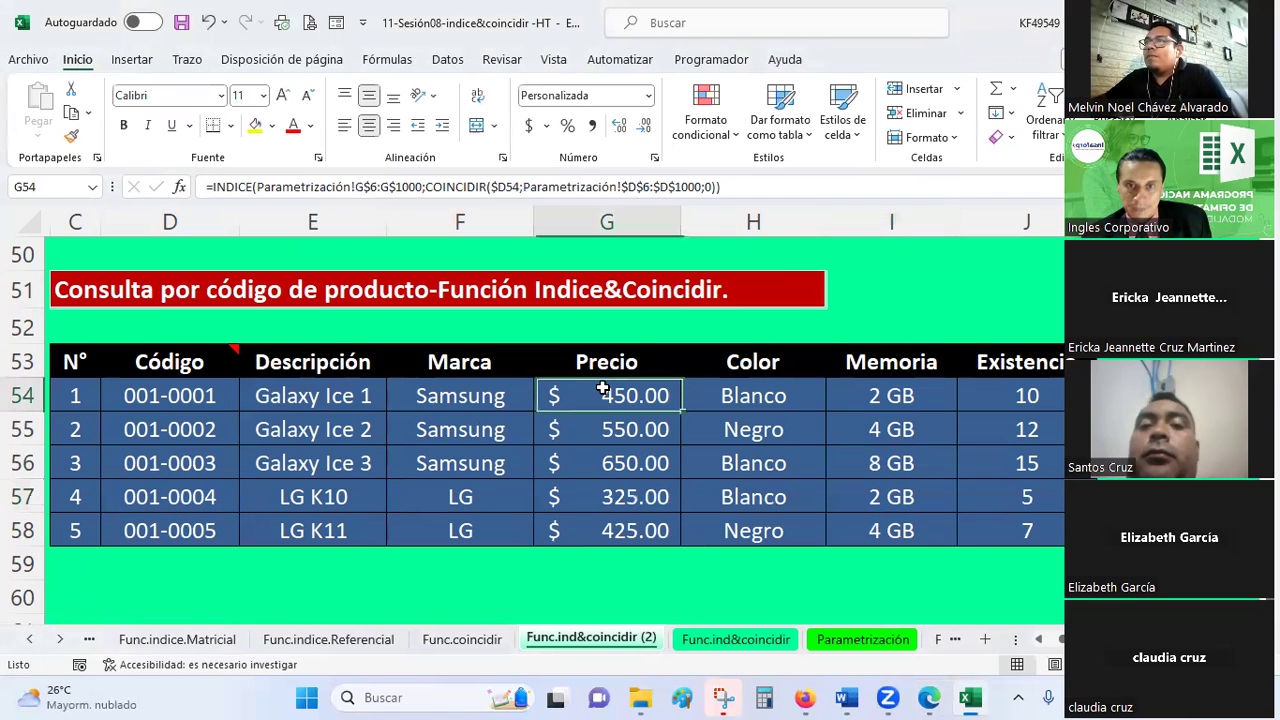
key("F2")
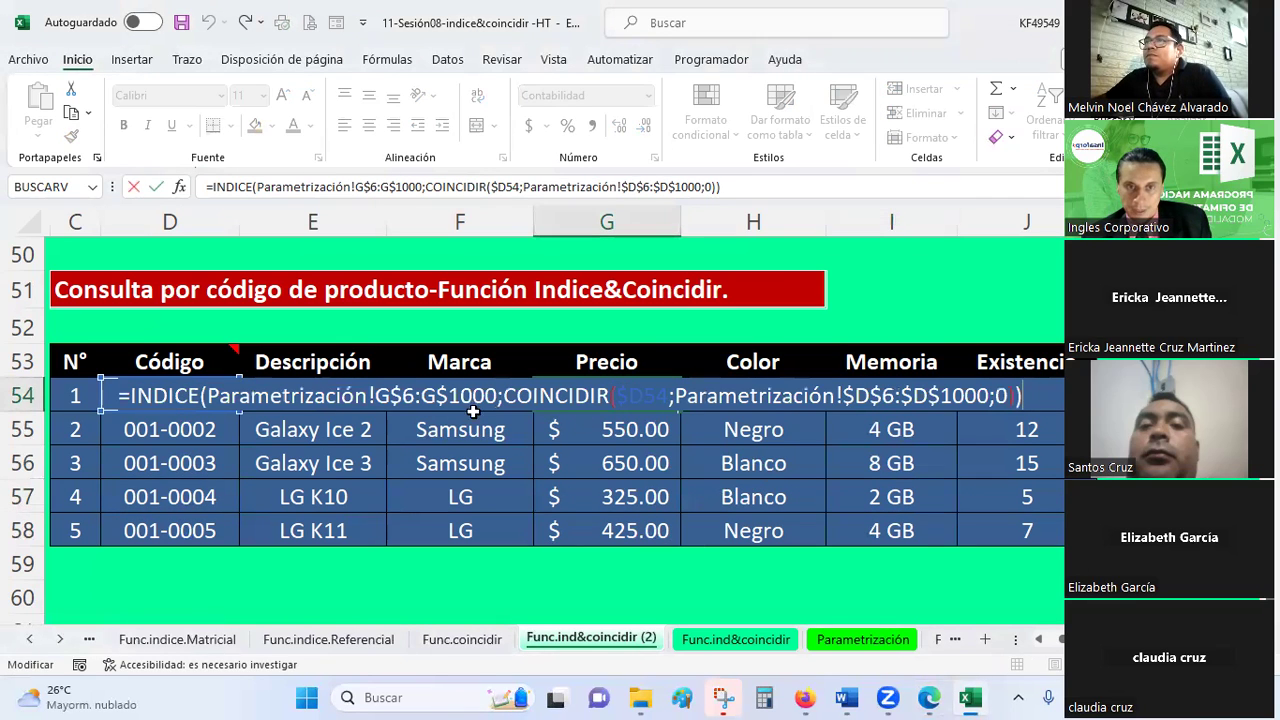
left_click(392, 388)
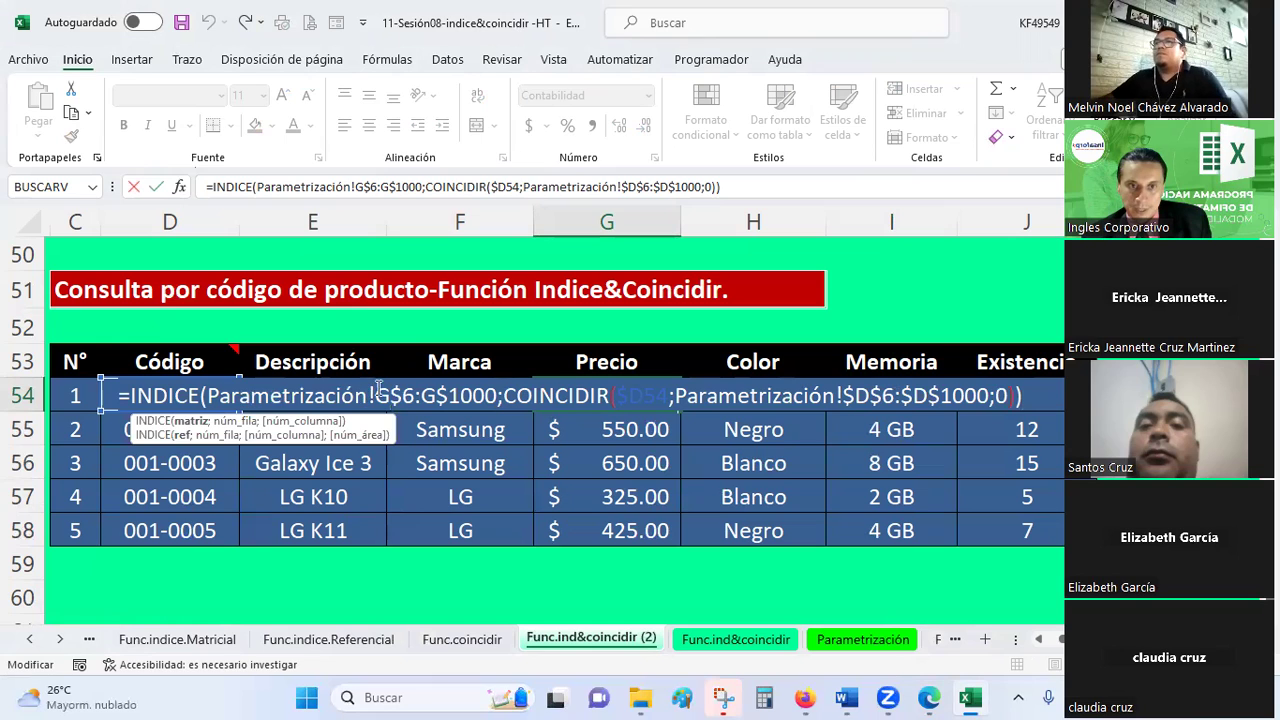
left_click_drag(390, 395, 414, 395)
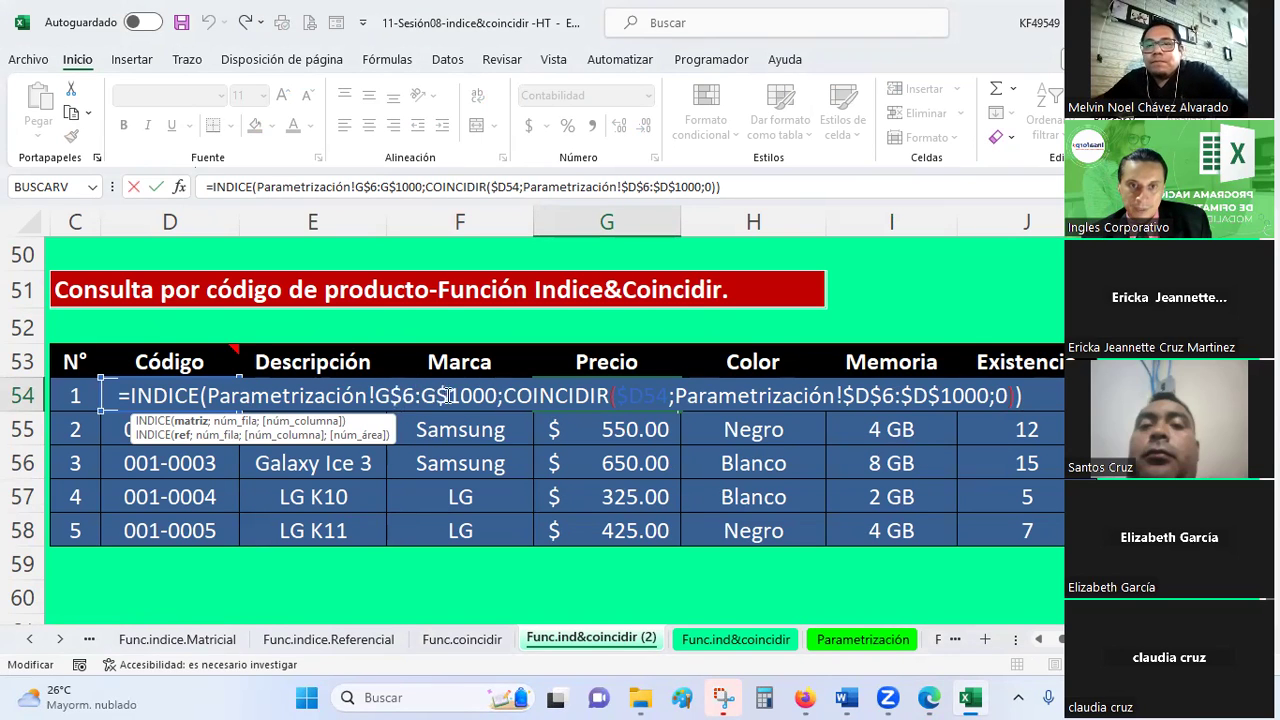
left_click_drag(436, 395, 505, 395)
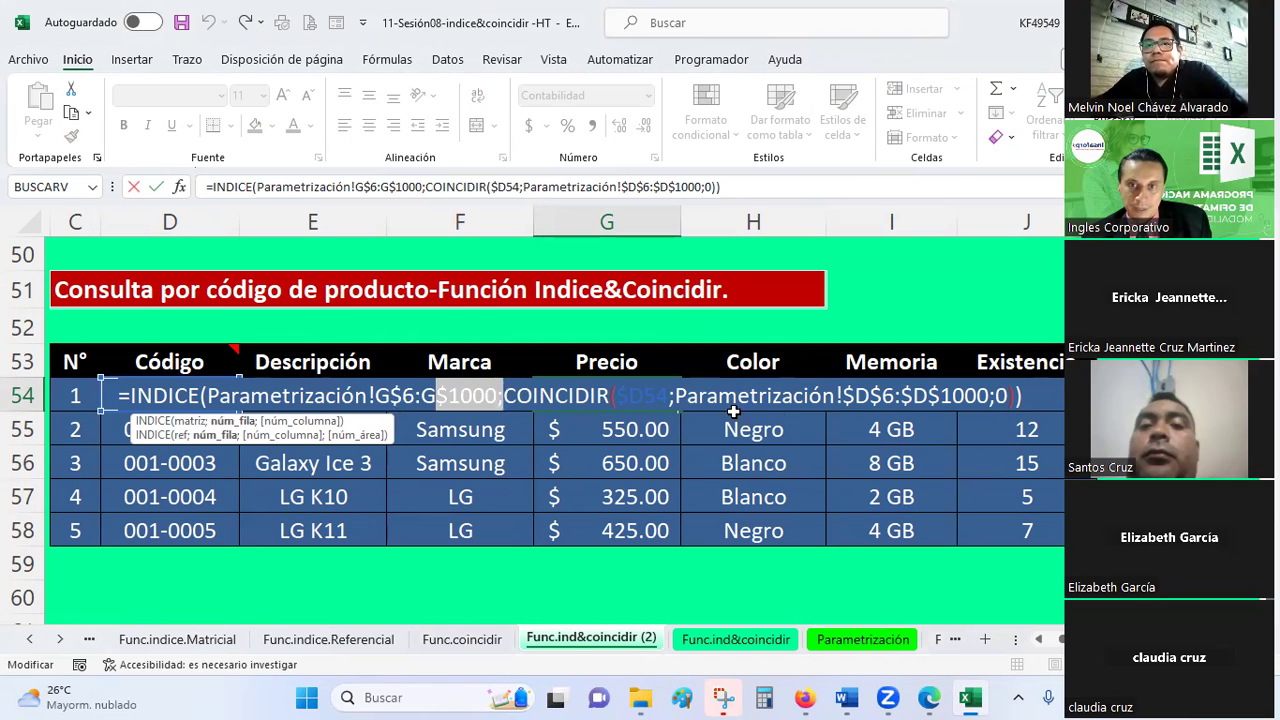
key("Escape")
double_click(606, 399)
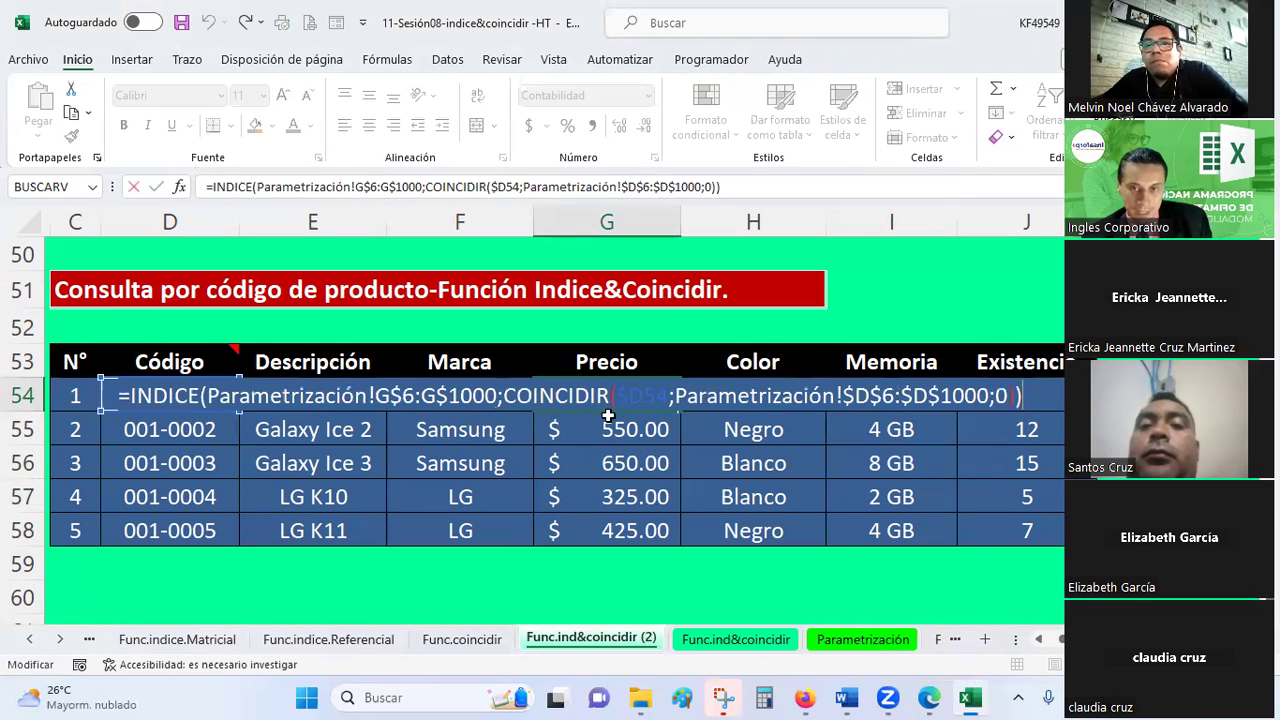
left_click_drag(617, 397, 645, 397)
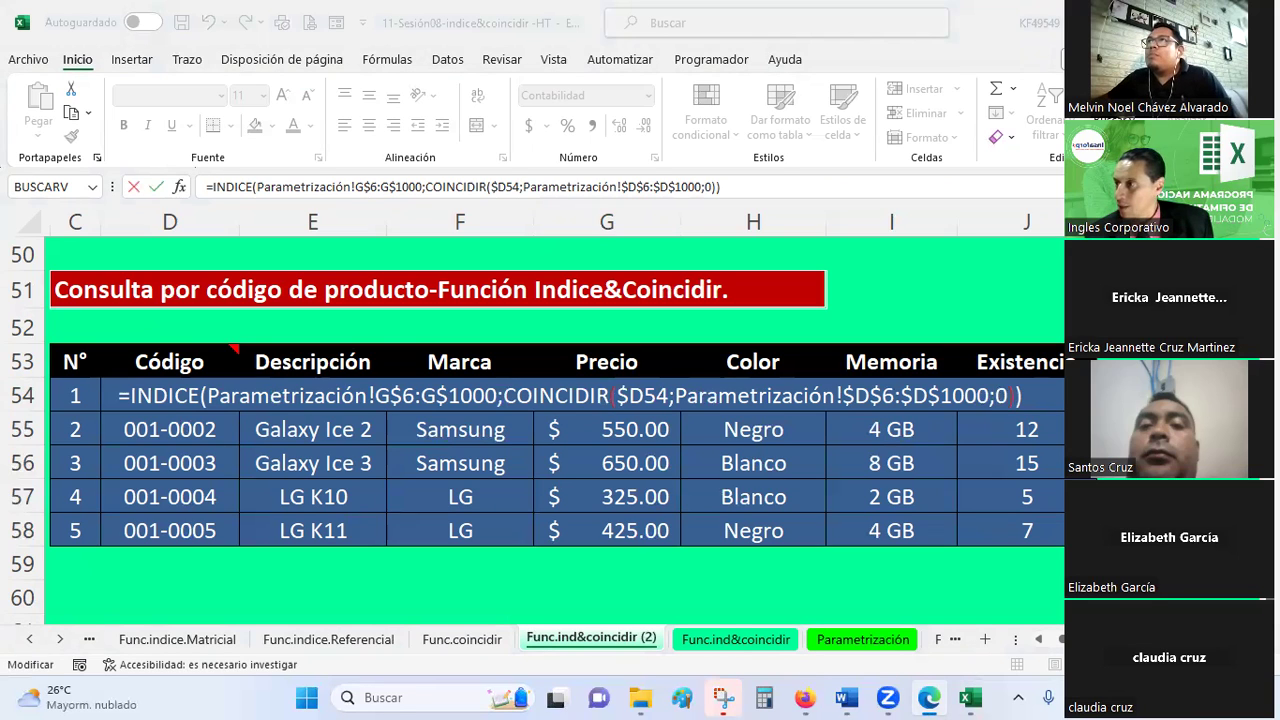
- Cancel the pending edit in G54 so it keeps its original formula
left_click(858, 643)
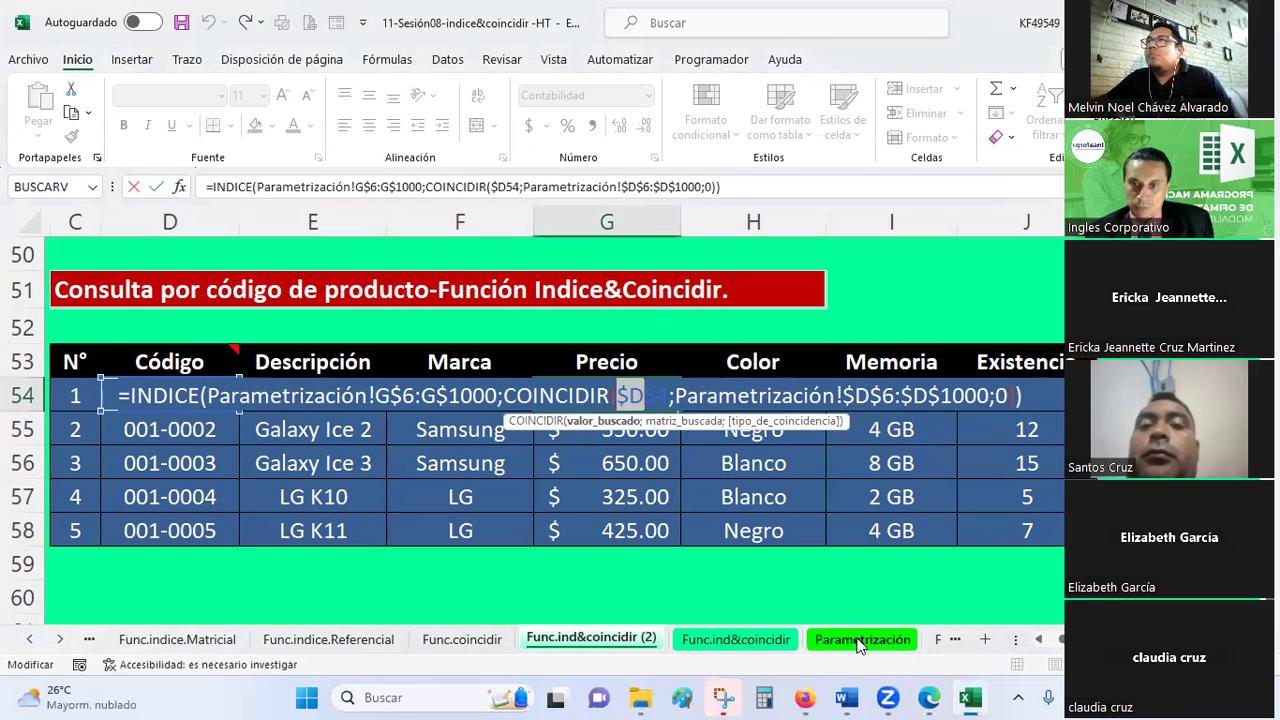
left_click(860, 642)
left_click(932, 640)
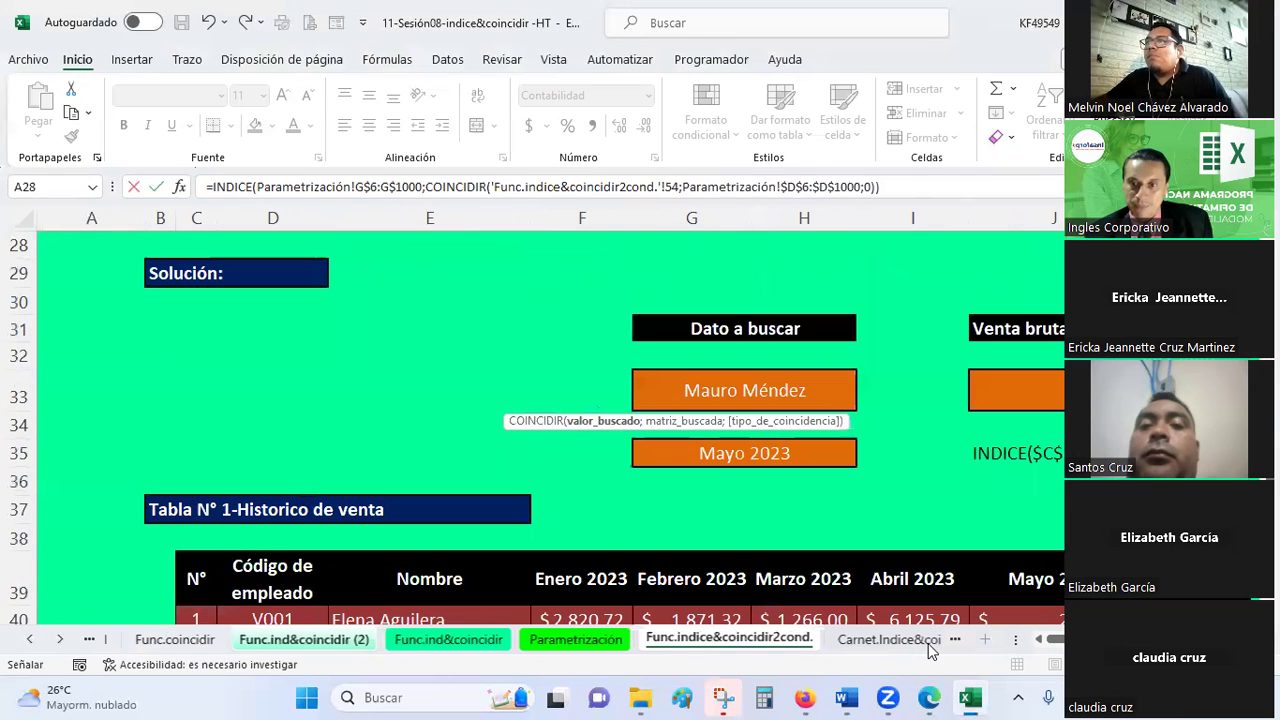
left_click(574, 286)
scroll(585, 245, "down", 2)
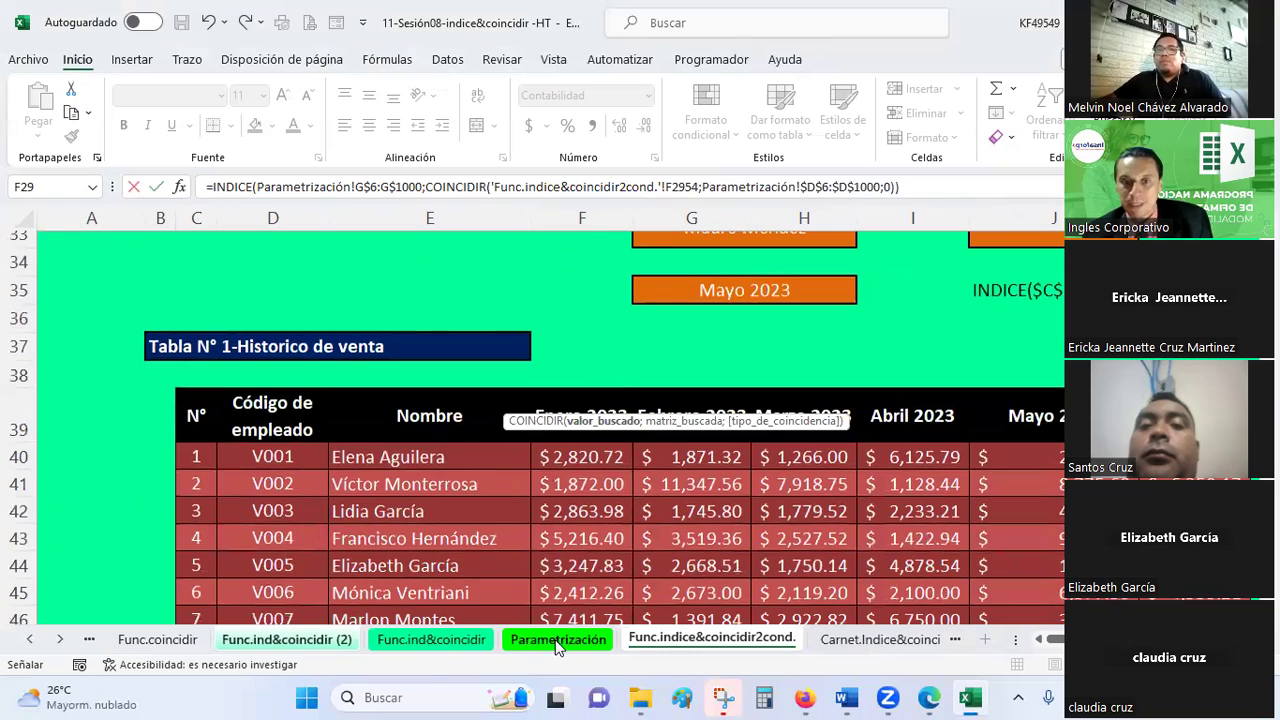
key("Escape")
left_click(591, 566)
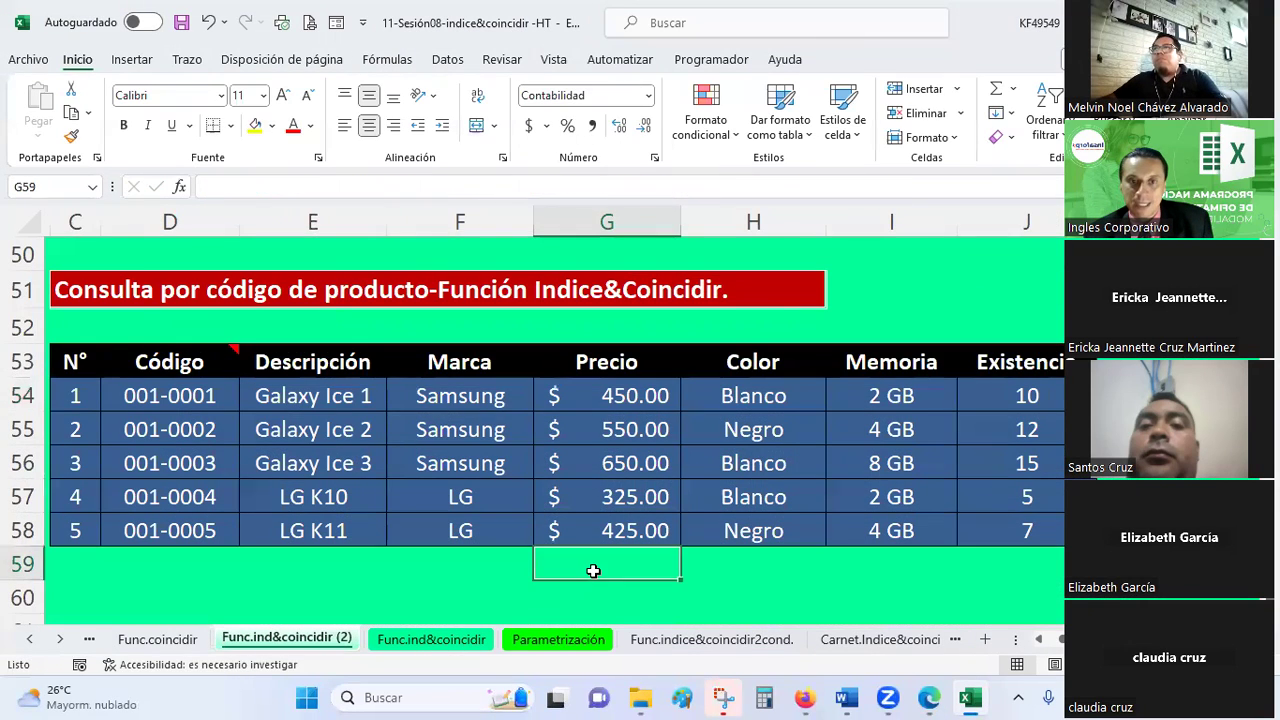
- Go to the Func.indice&coincidir2cond. sheet and view the lookup inputs around row 28
left_click(762, 640)
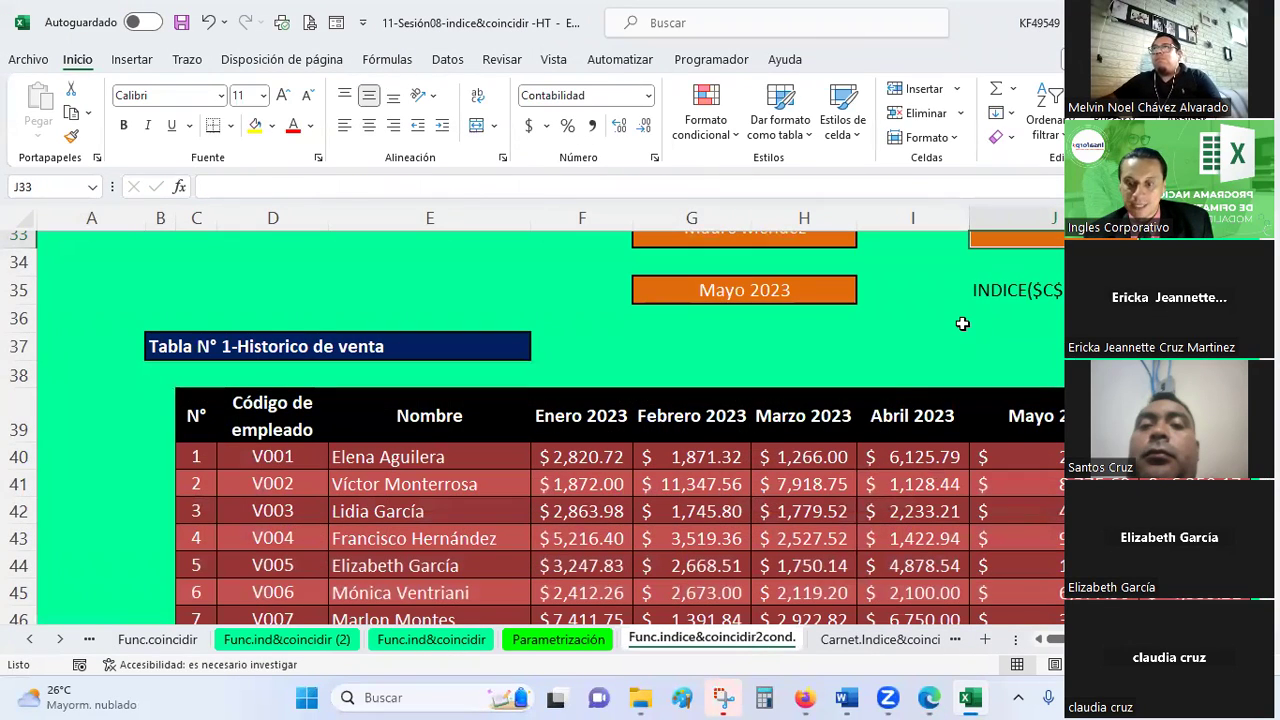
scroll(962, 323, "up", 1)
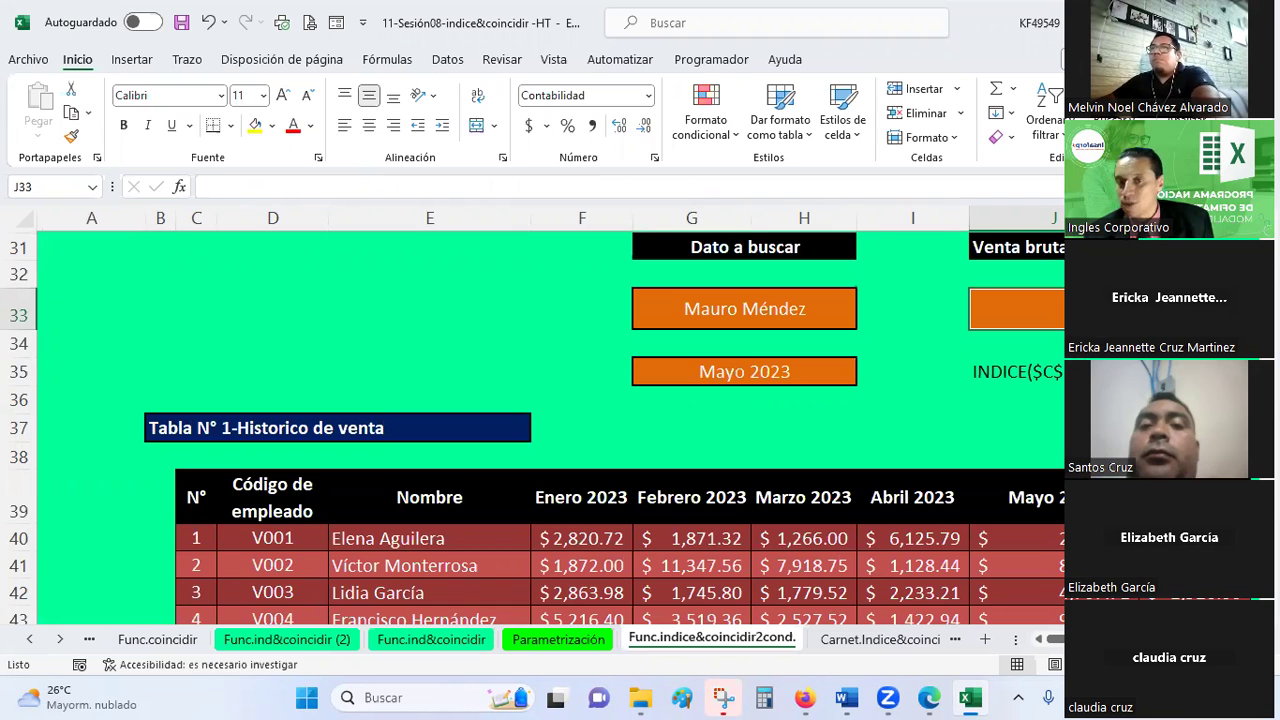
left_click(897, 397)
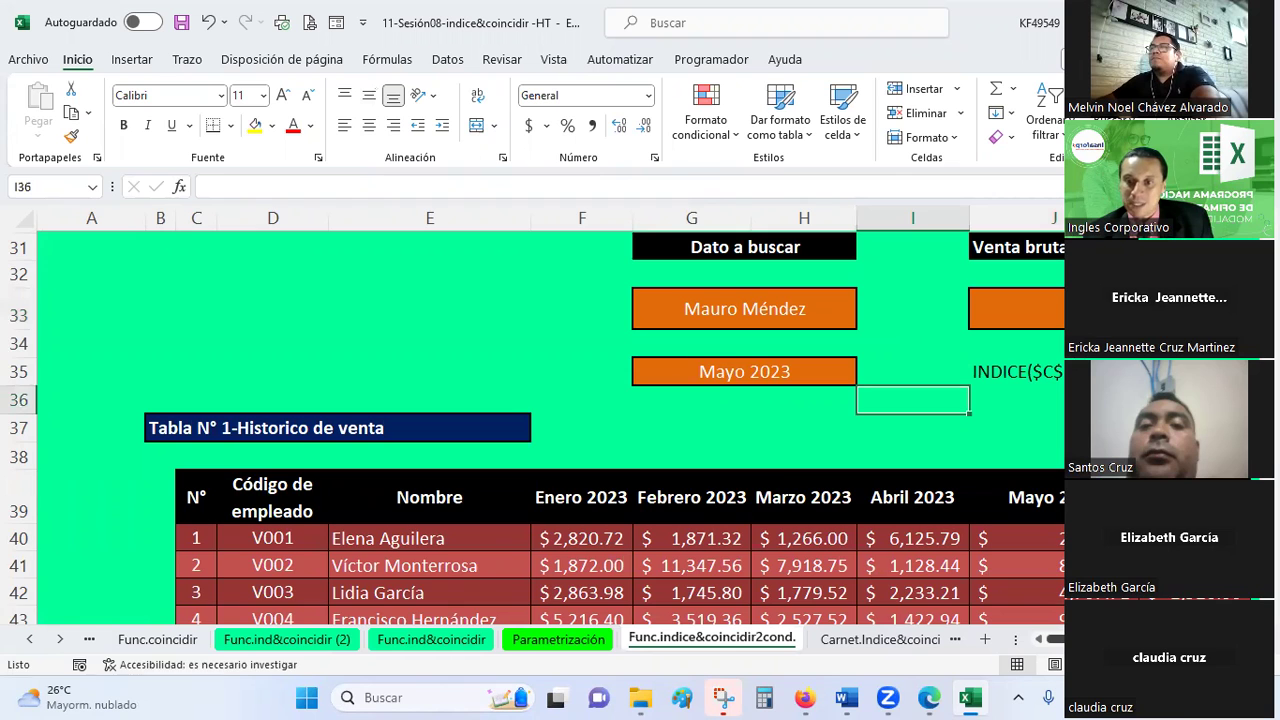
scroll(717, 391, "down", 3)
scroll(717, 391, "up", 3)
scroll(717, 391, "up", 1)
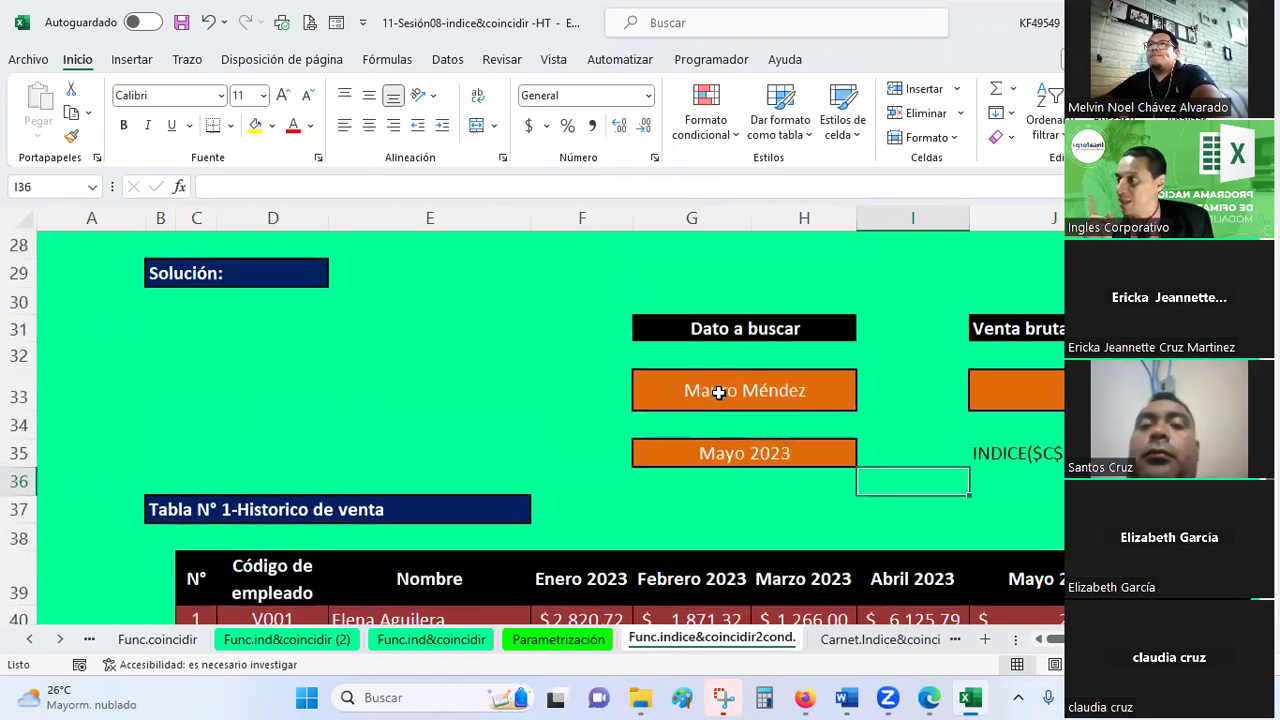
- Set the seller input G33 to code V004 from its dropdown
left_click(717, 393)
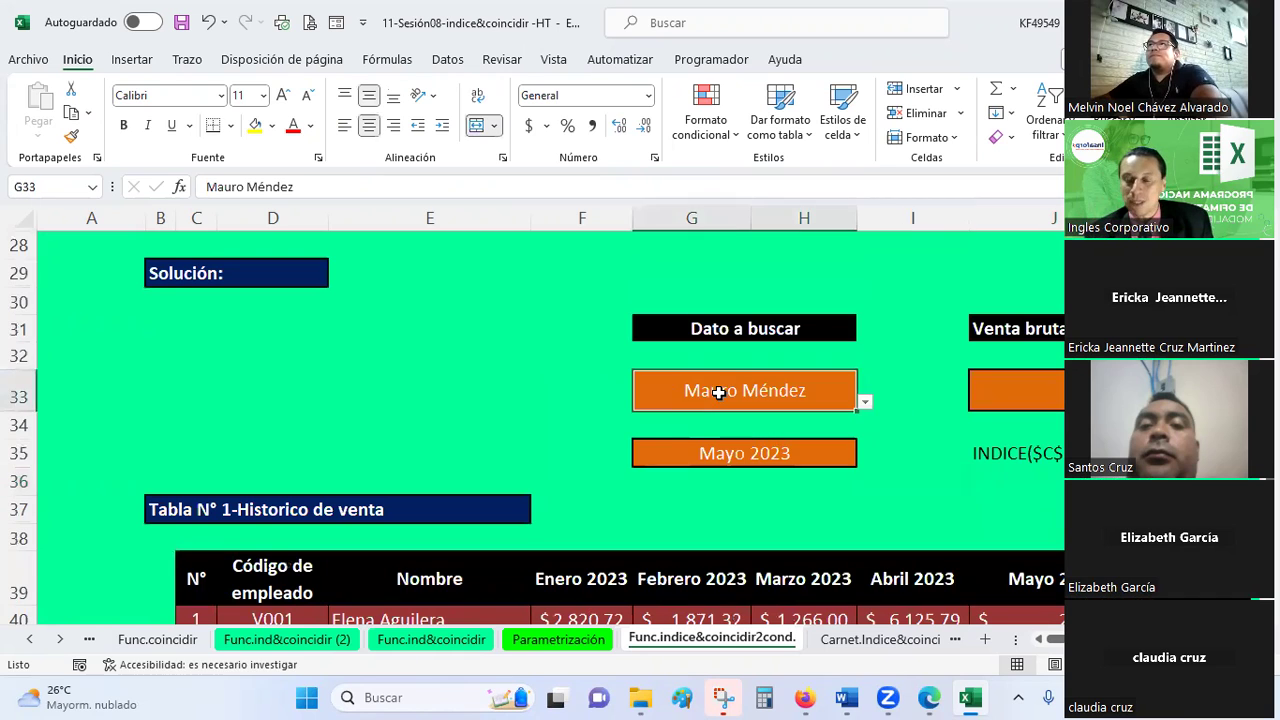
left_click(865, 402)
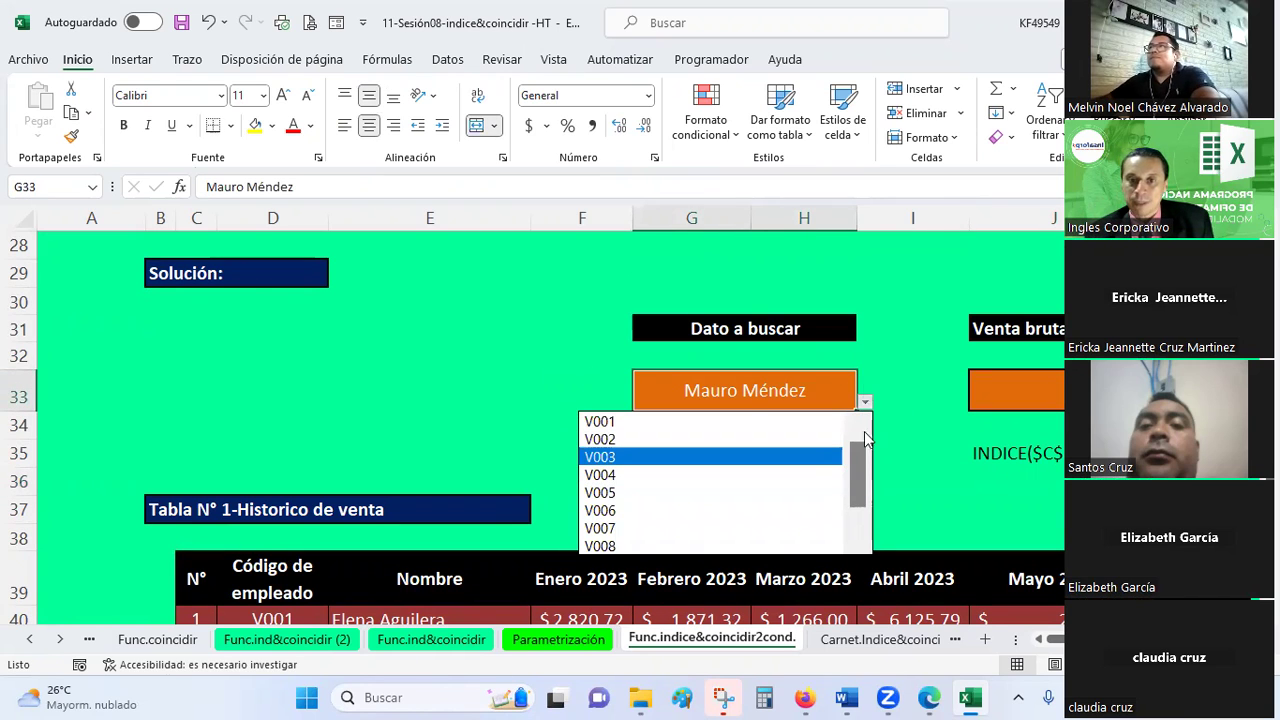
left_click(640, 475)
left_click(591, 394)
left_click(763, 390)
scroll(775, 395, "down", 1)
scroll(775, 395, "down", 1)
scroll(791, 397, "up", 1)
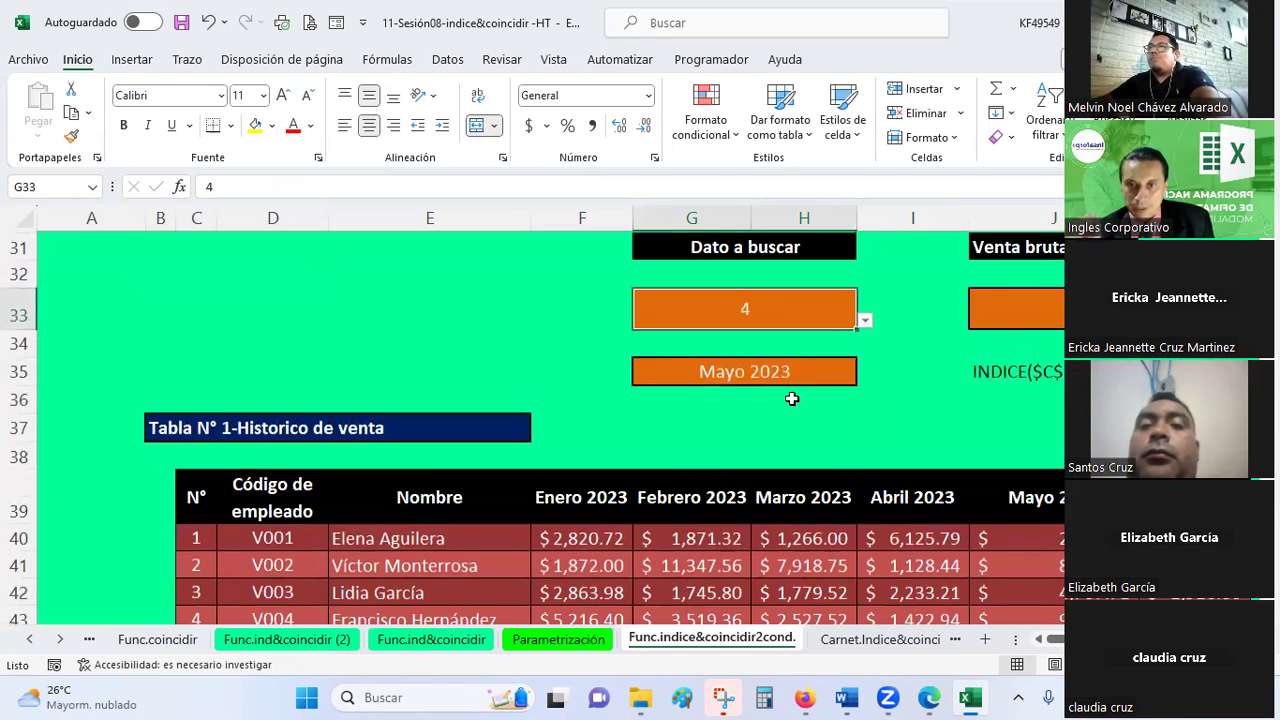
- Check the G35 month list without changing it, leaving Mayo 2023
left_click(791, 374)
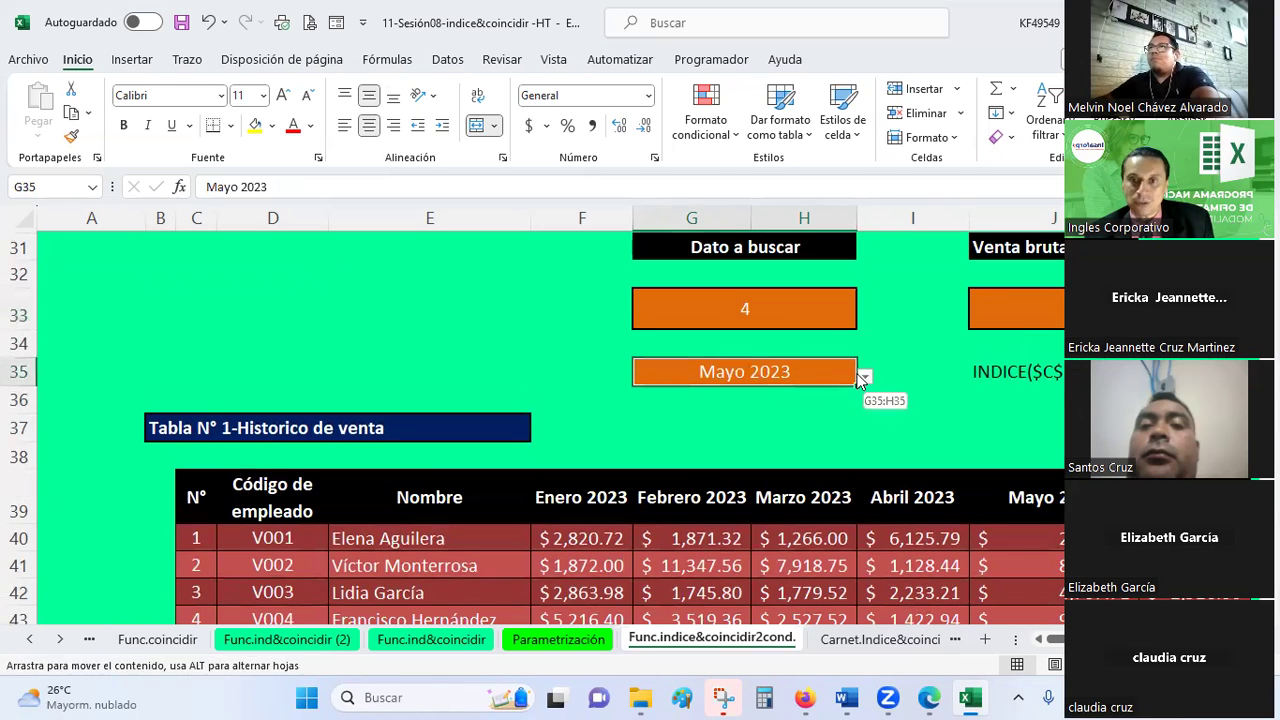
left_click(865, 377)
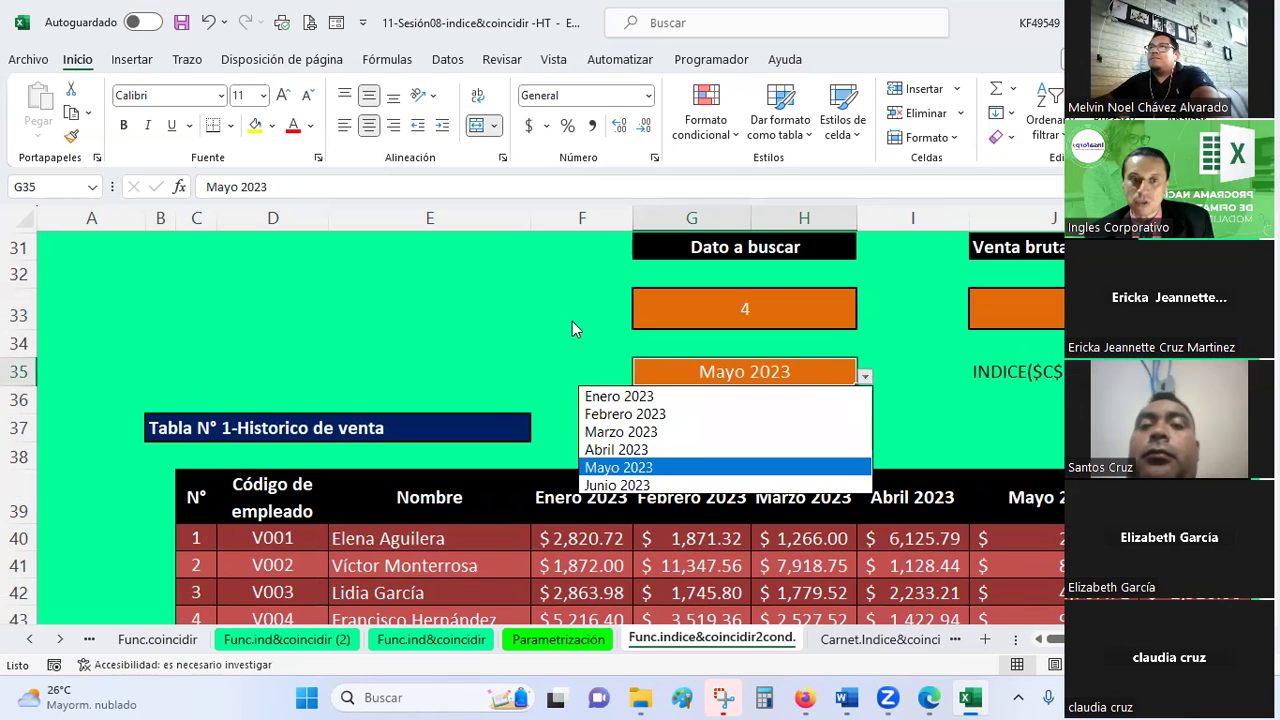
key("Escape")
left_click(787, 305)
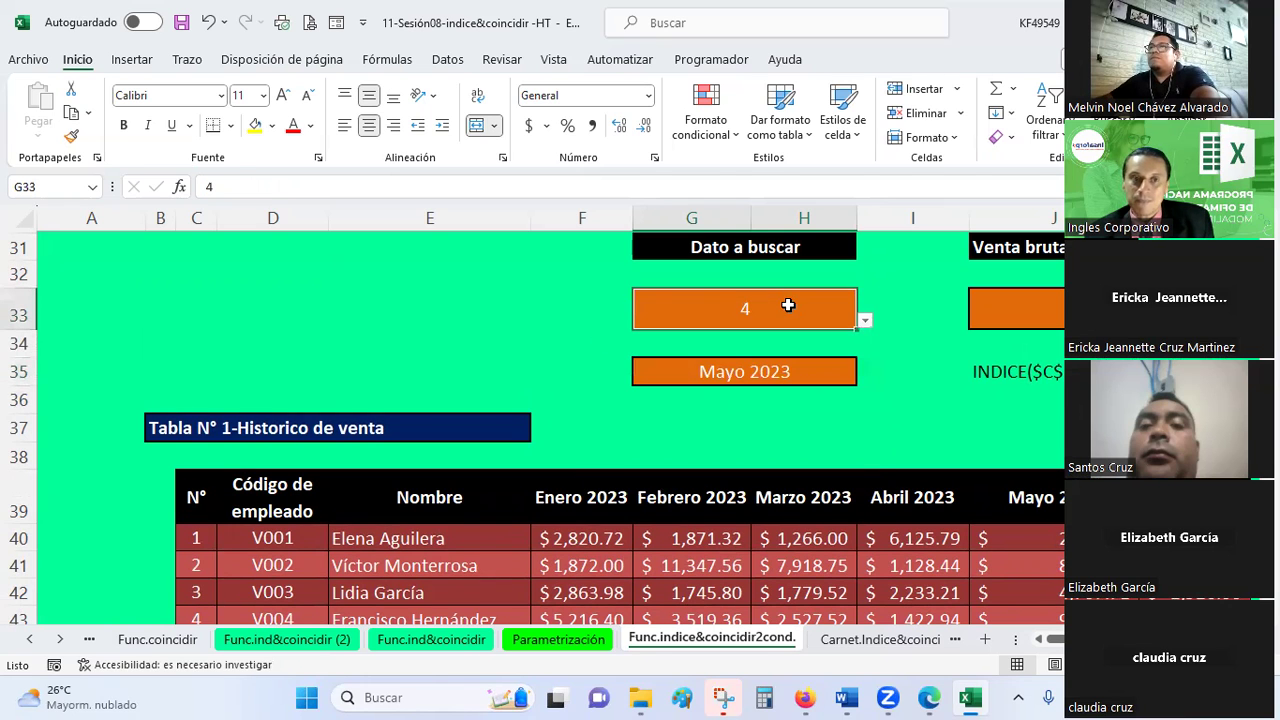
scroll(788, 305, "down", 1)
scroll(788, 305, "down", 1)
scroll(788, 305, "up", 2)
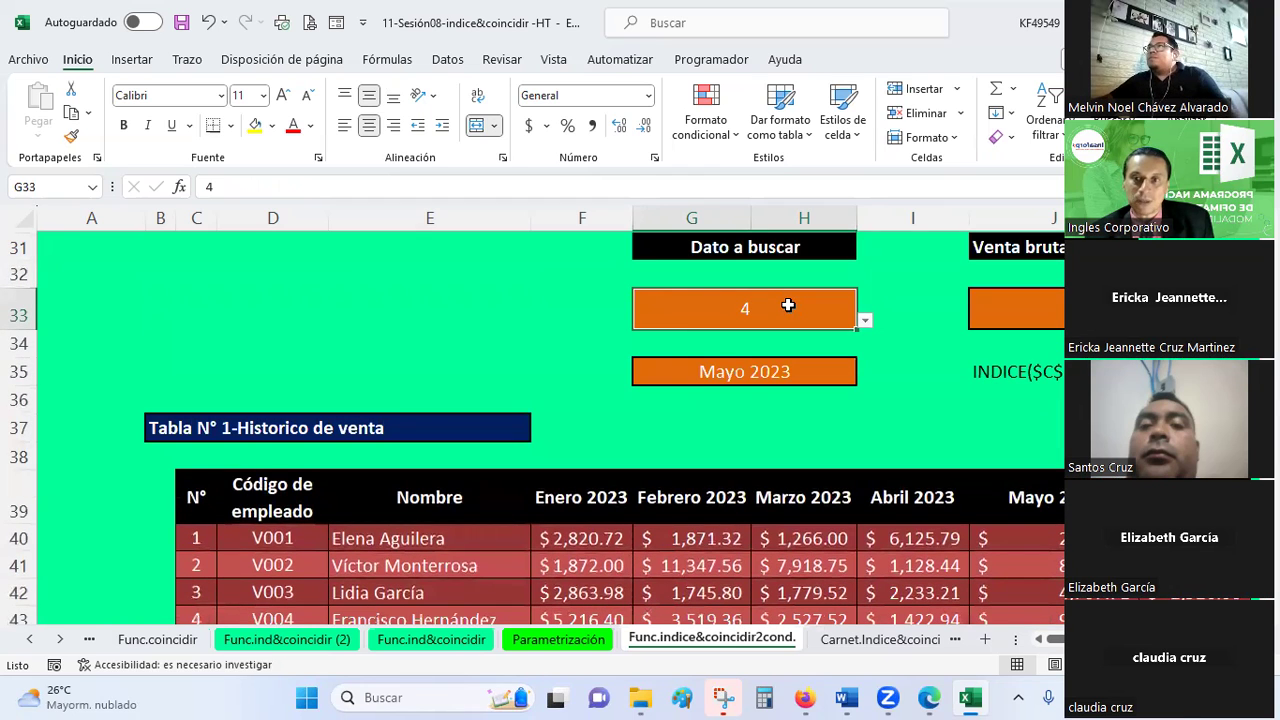
scroll(788, 305, "up", 1)
scroll(788, 305, "down", 1)
- Change G33's data validation list source to =$E$40:$E$49
left_click(448, 60)
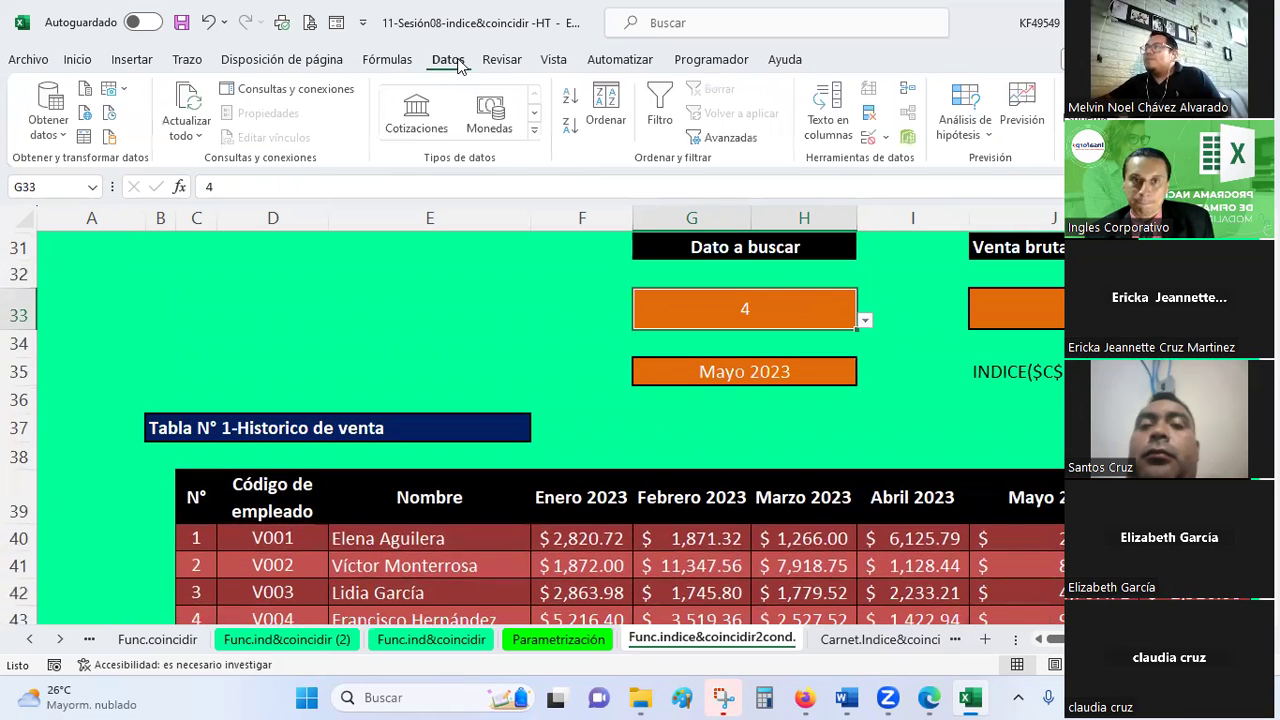
left_click(887, 137)
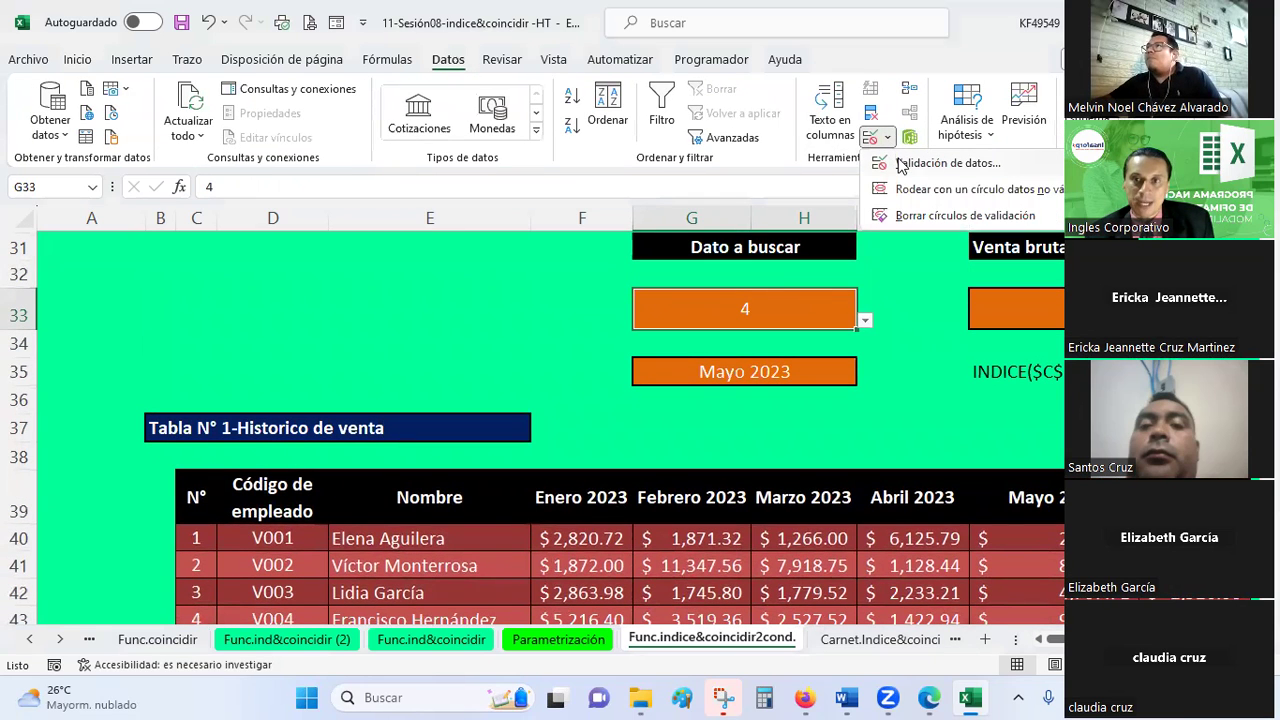
left_click(901, 165)
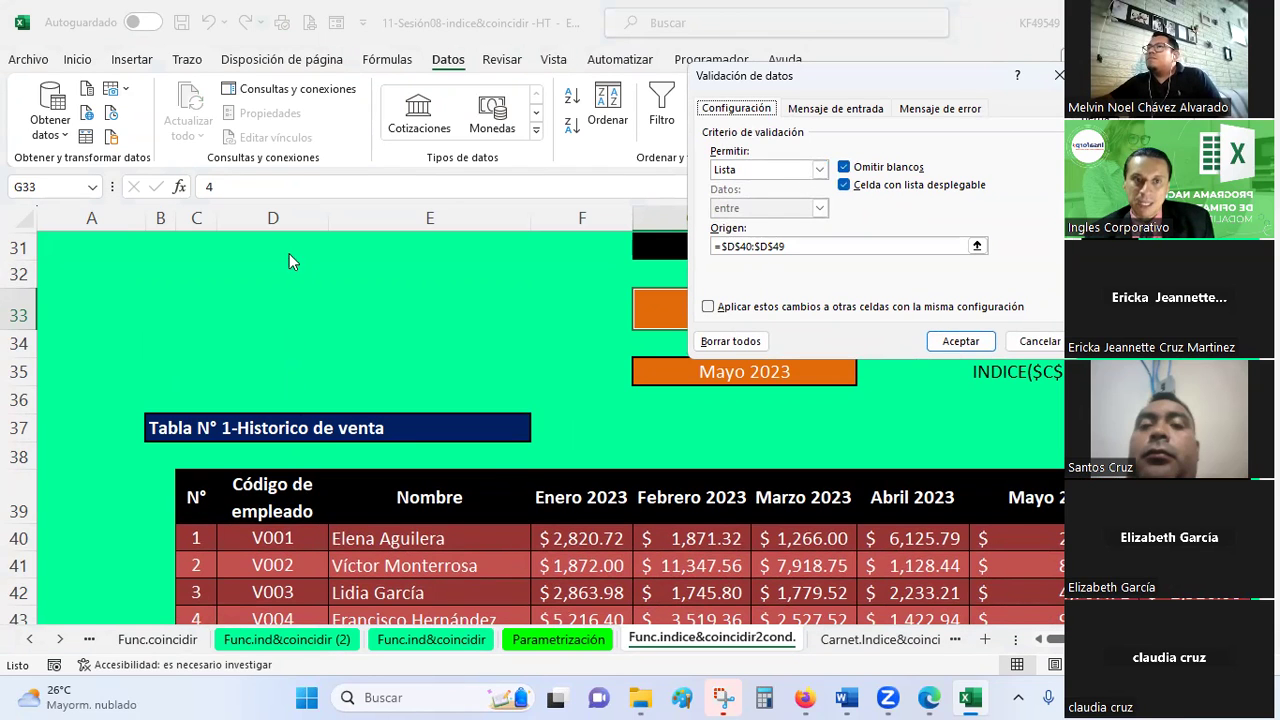
left_click(877, 245)
key("BackSpace")
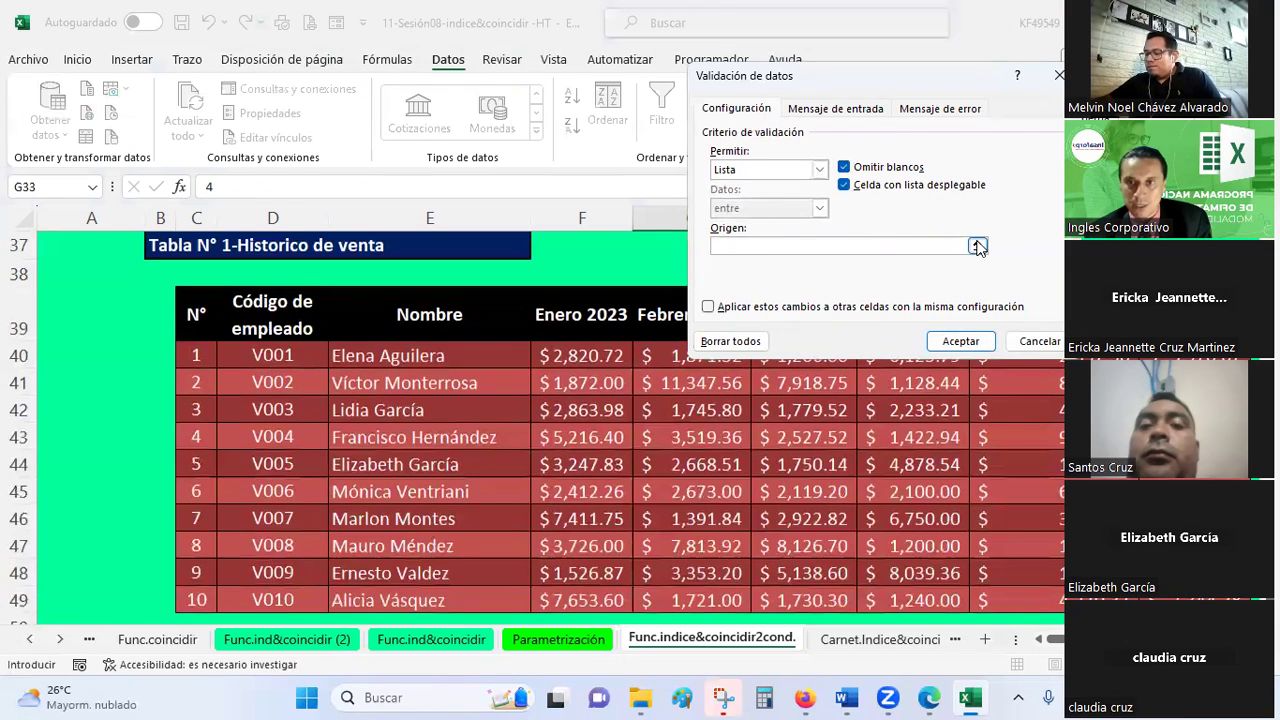
left_click(977, 247)
left_click_drag(380, 357, 410, 588)
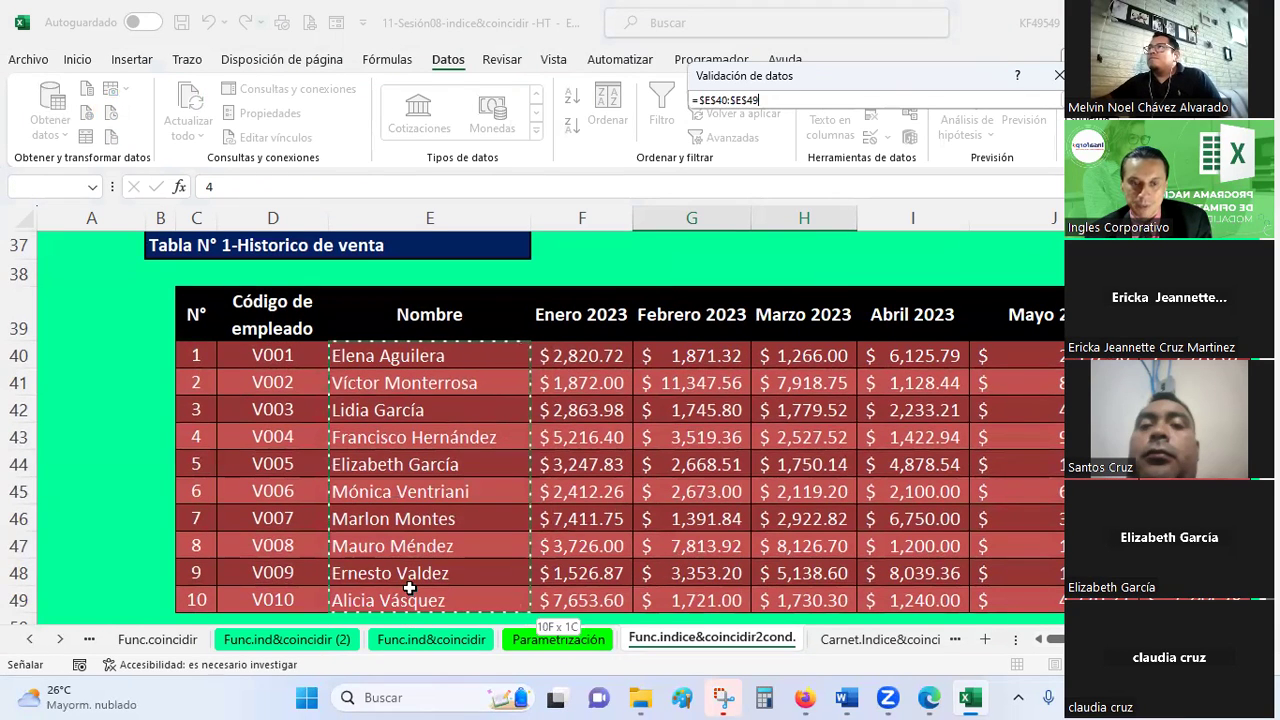
left_click(1052, 100)
left_click(958, 340)
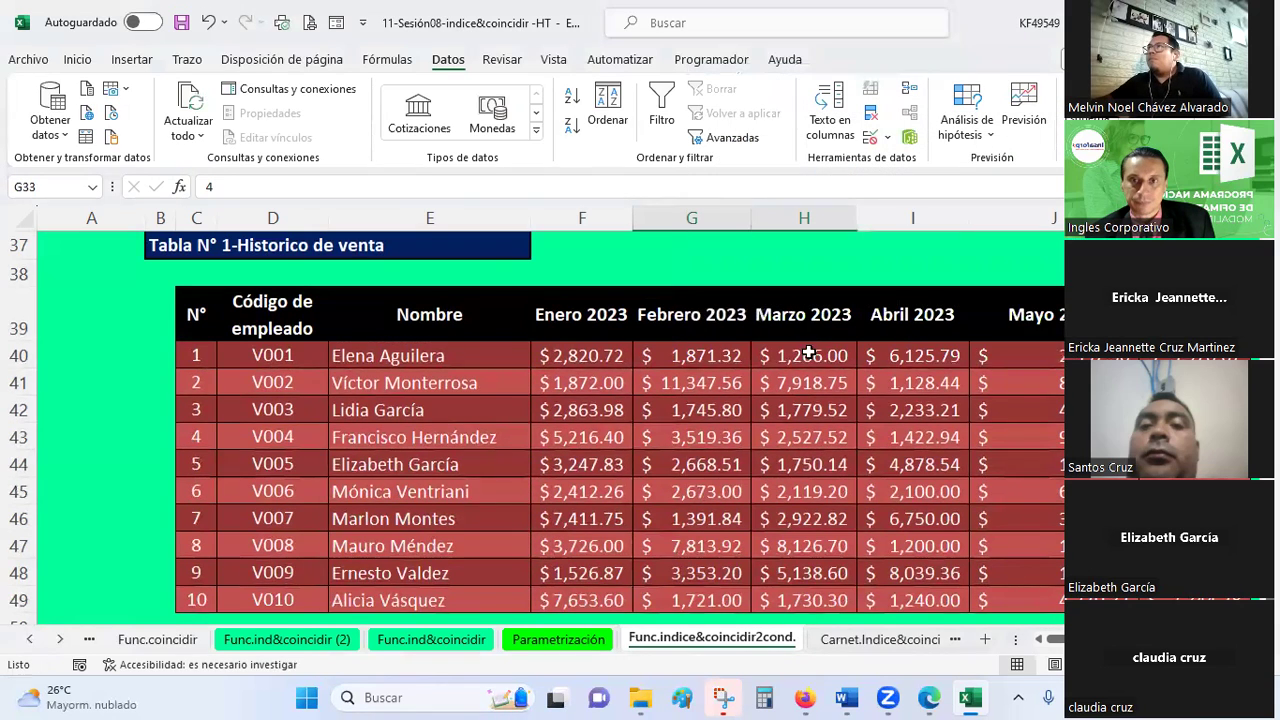
scroll(808, 354, "up", 4)
- Pick a seller's name from G33's new dropdown, with Mayo 2023 still in G35
left_click(866, 466)
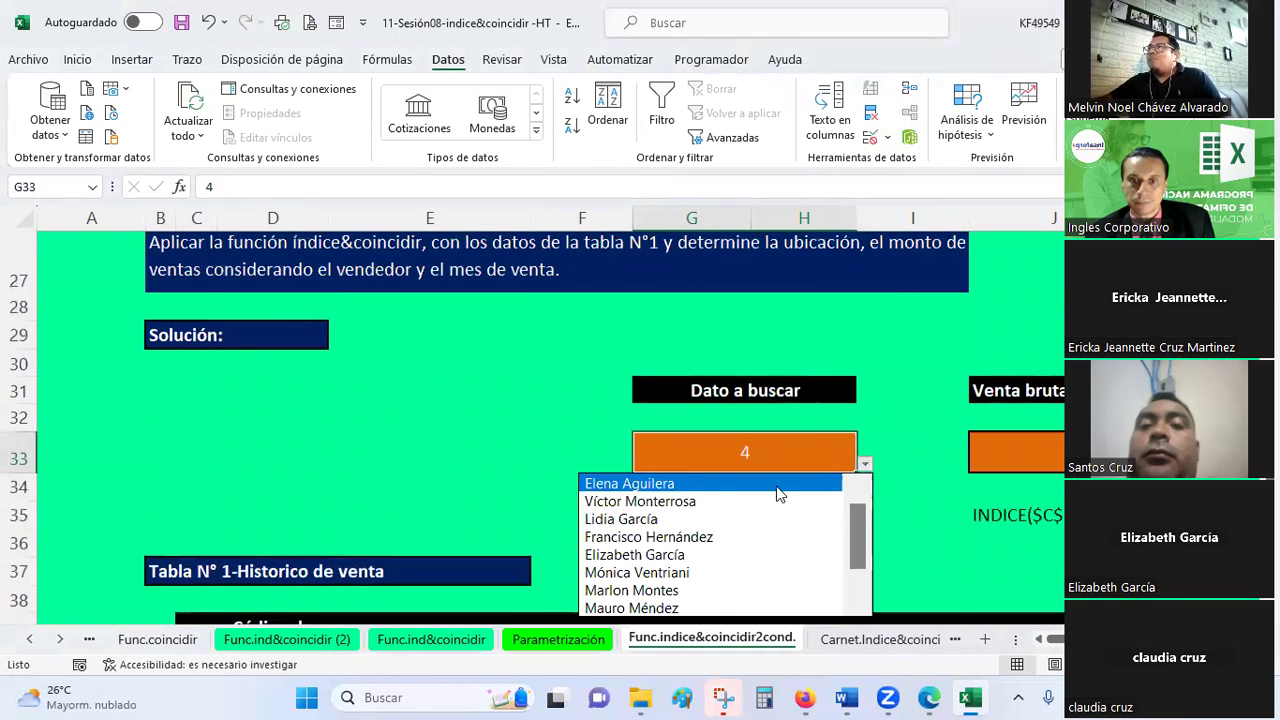
left_click(716, 519)
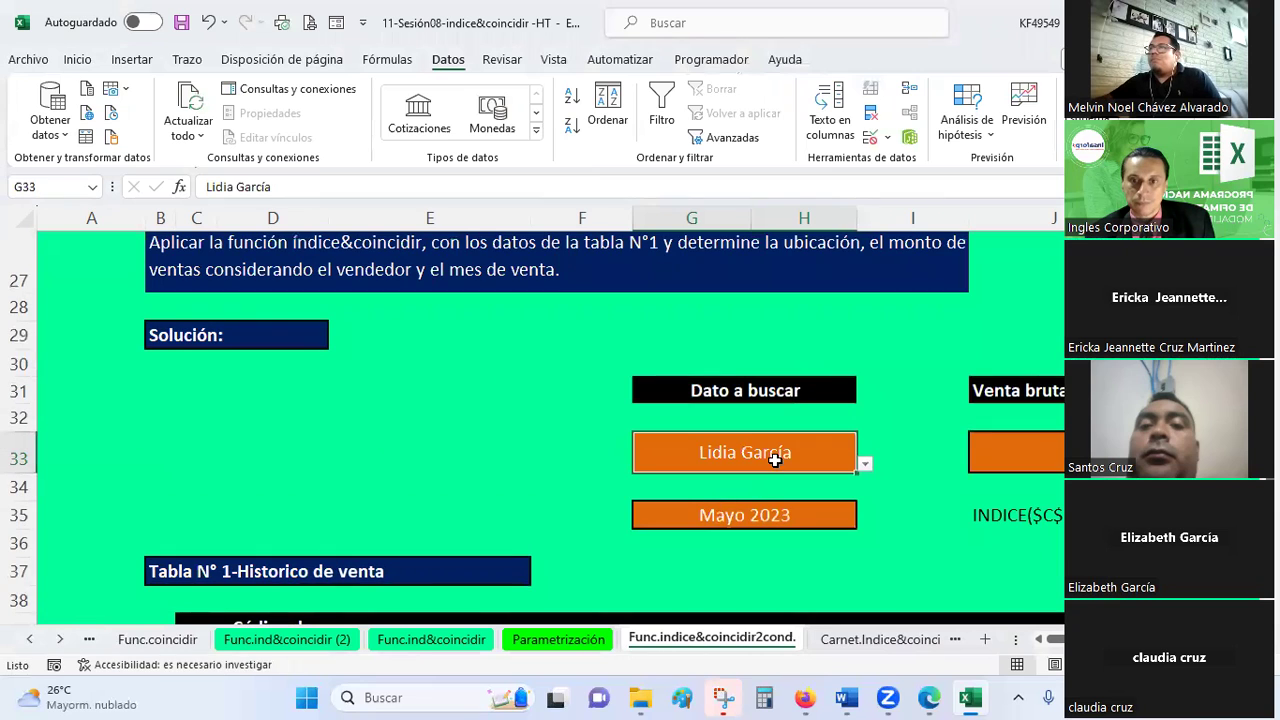
left_click(923, 423)
left_click(781, 459)
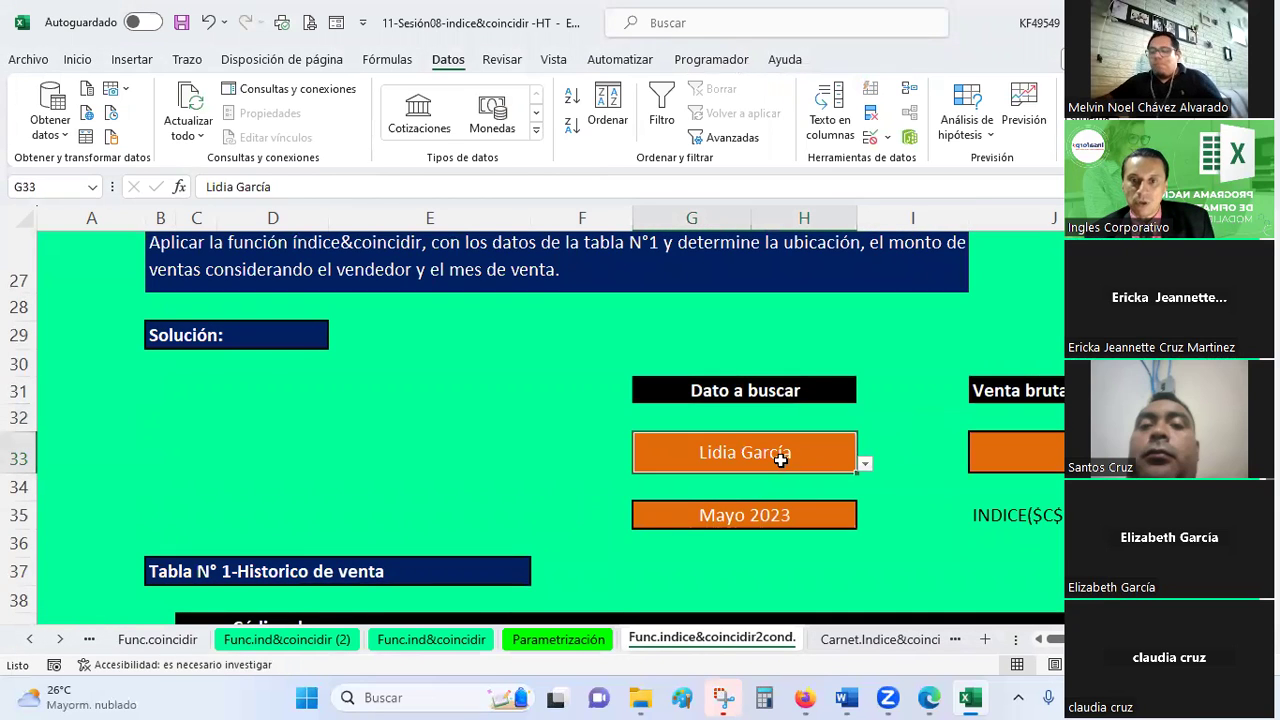
left_click(730, 520)
left_click_drag(1046, 640, 1046, 640)
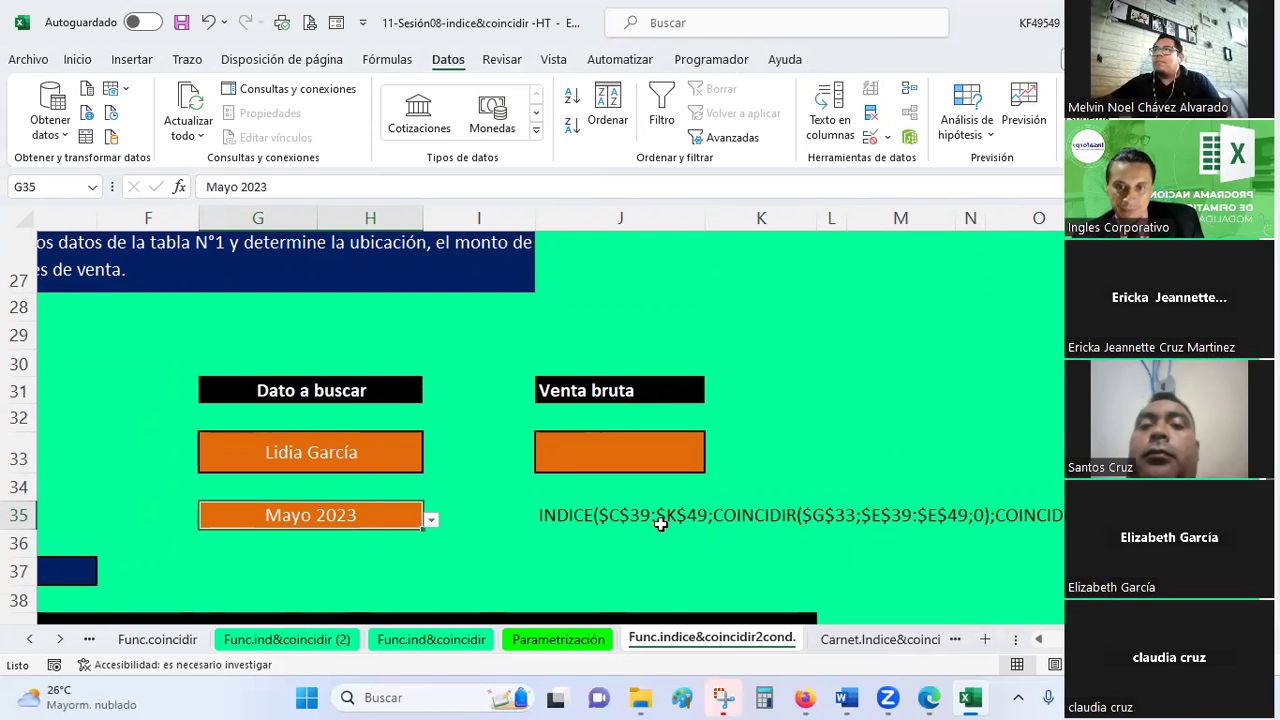
left_click(578, 512)
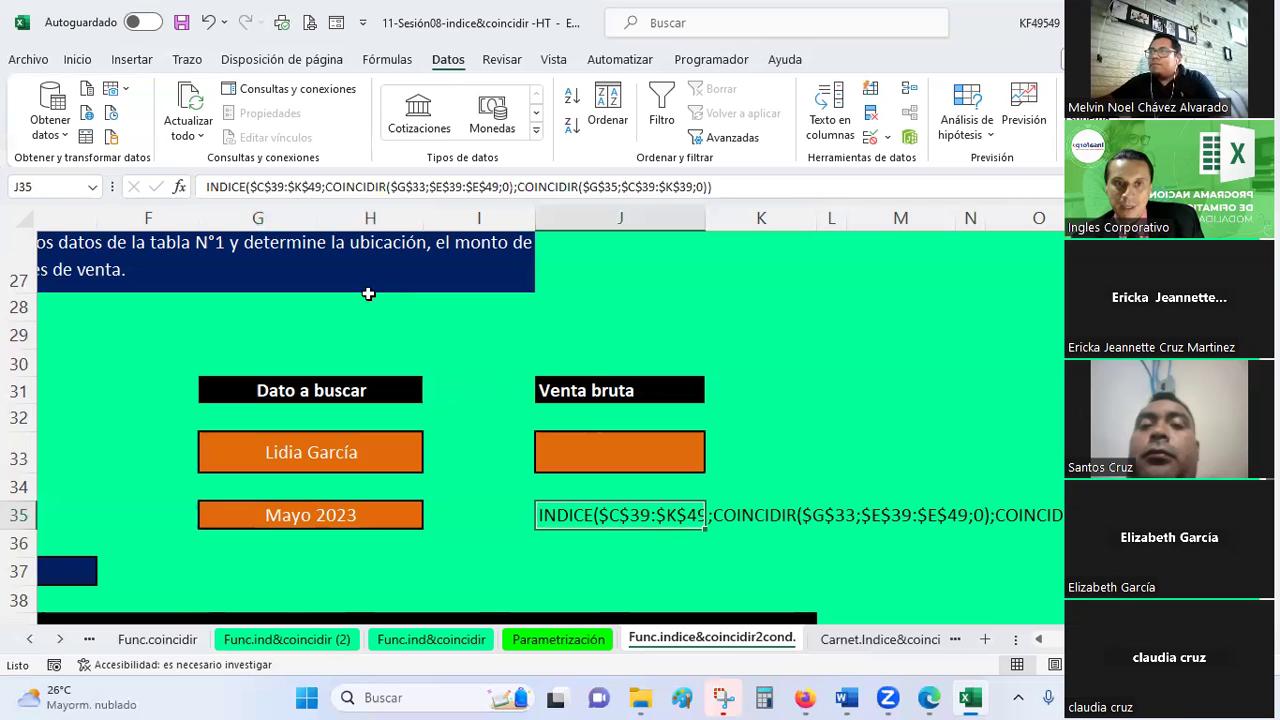
scroll(620, 512, "up", 1)
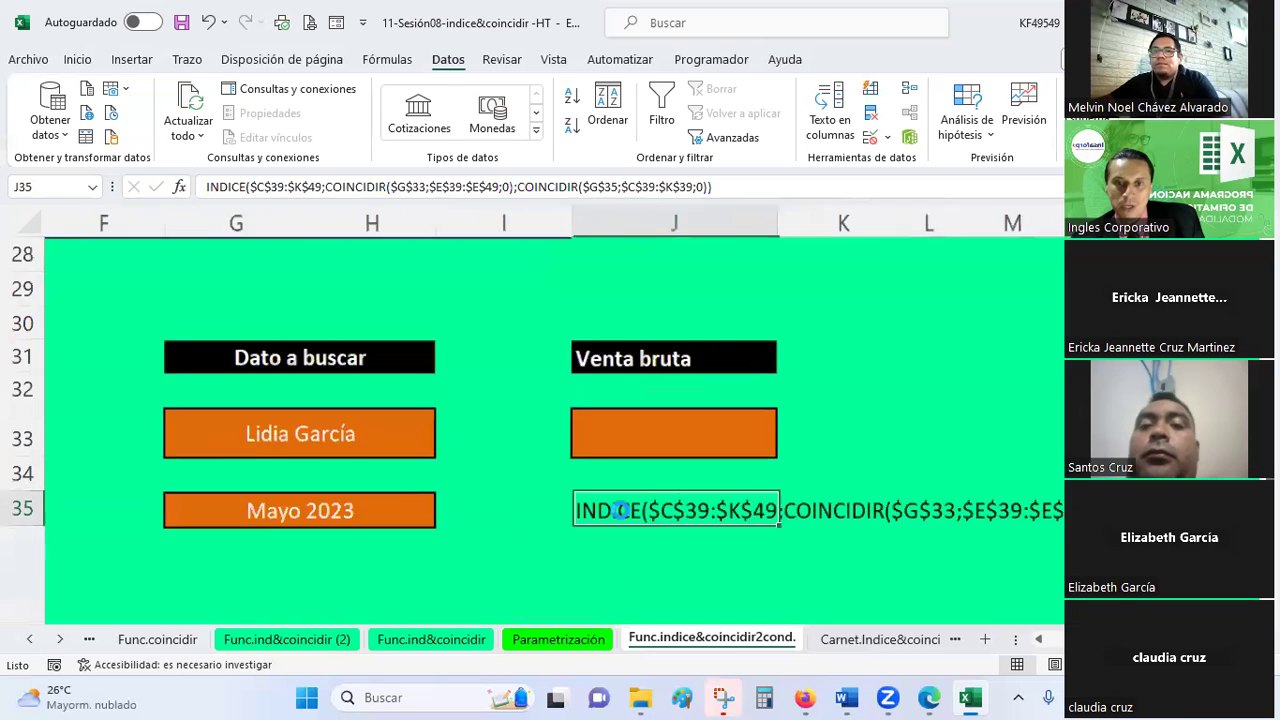
scroll(620, 512, "up", 1)
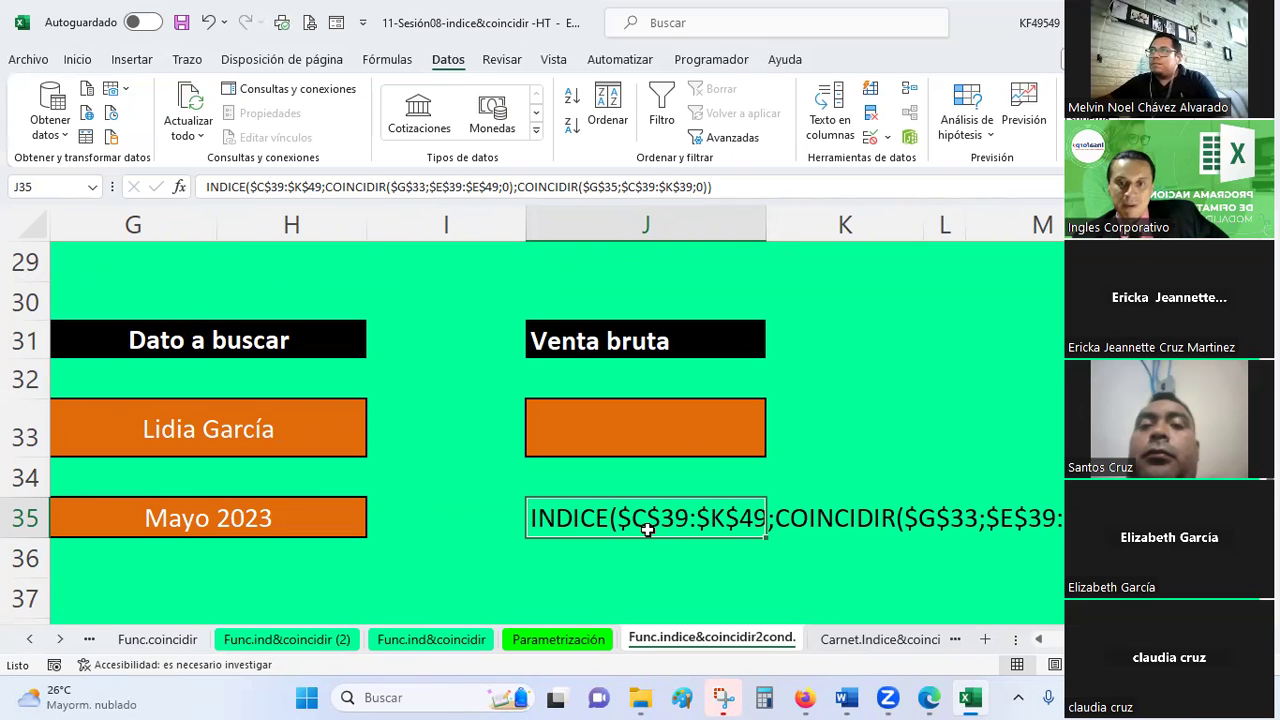
left_click(628, 485)
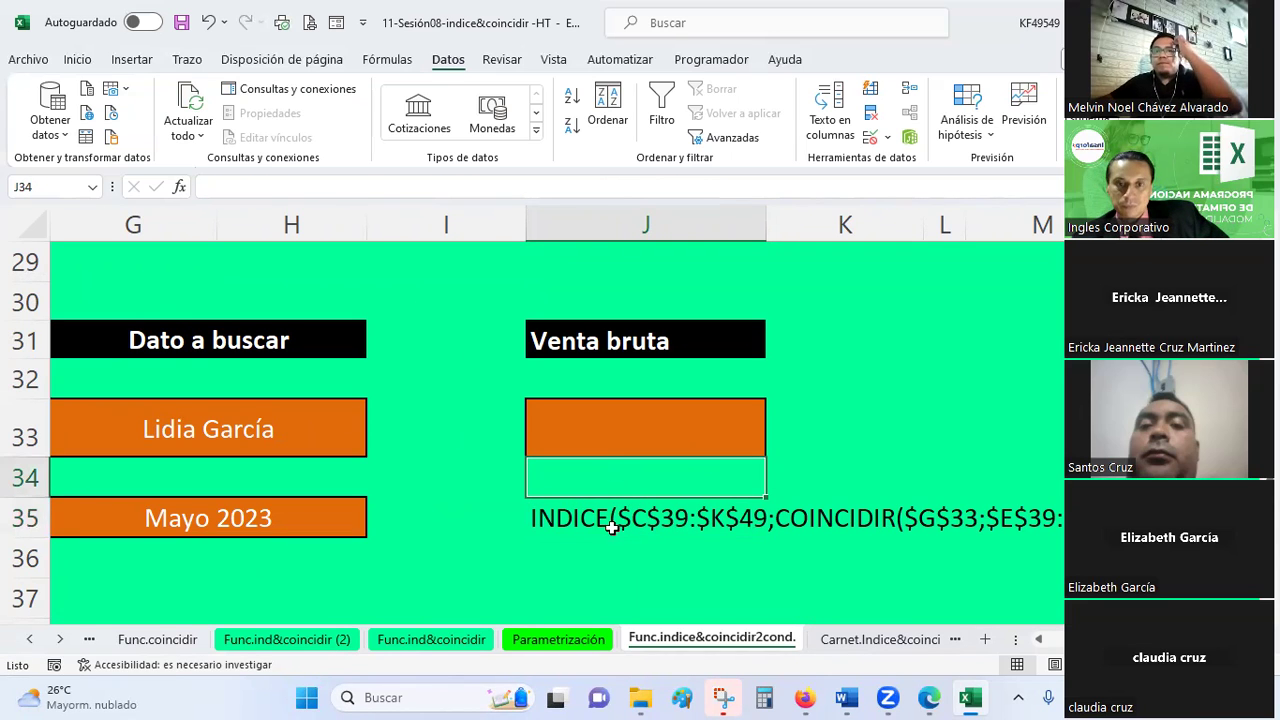
left_click(610, 524)
left_click_drag(249, 186, 276, 186)
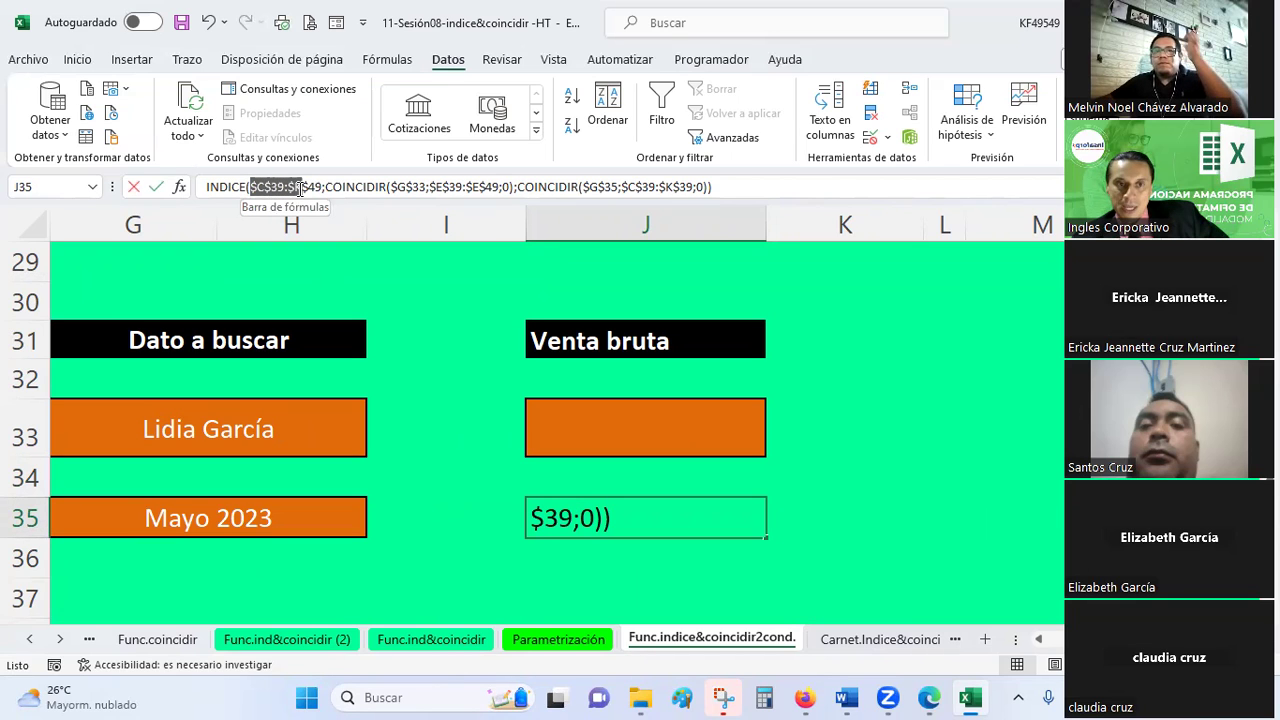
left_click_drag(298, 188, 322, 188)
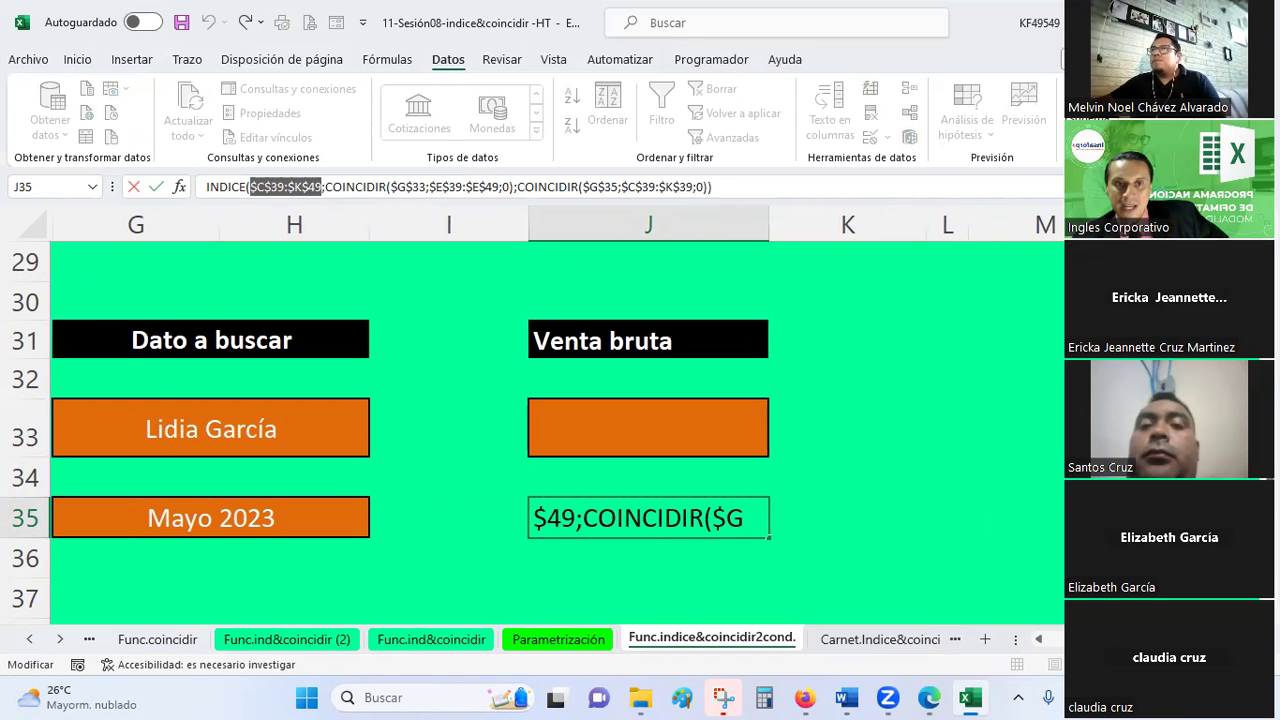
scroll(560, 430, "left", 2)
scroll(971, 571, "left", 2)
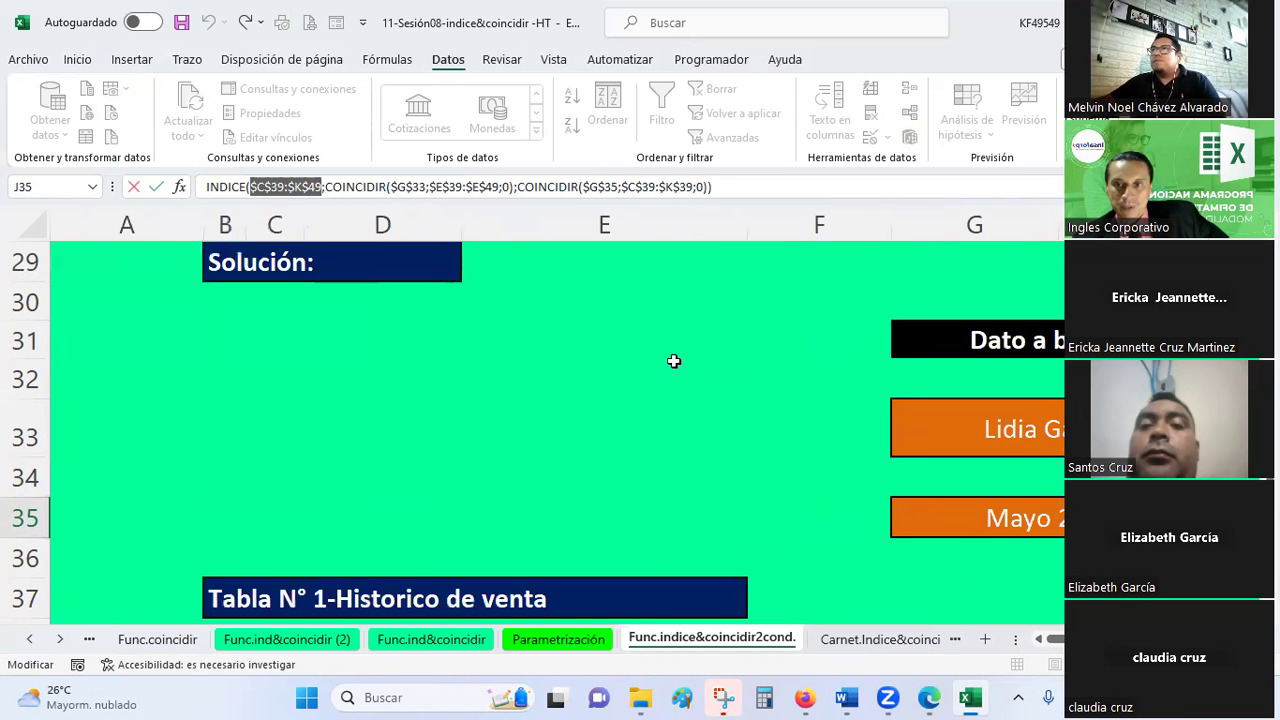
scroll(674, 361, "down", 2)
scroll(674, 361, "down", 1)
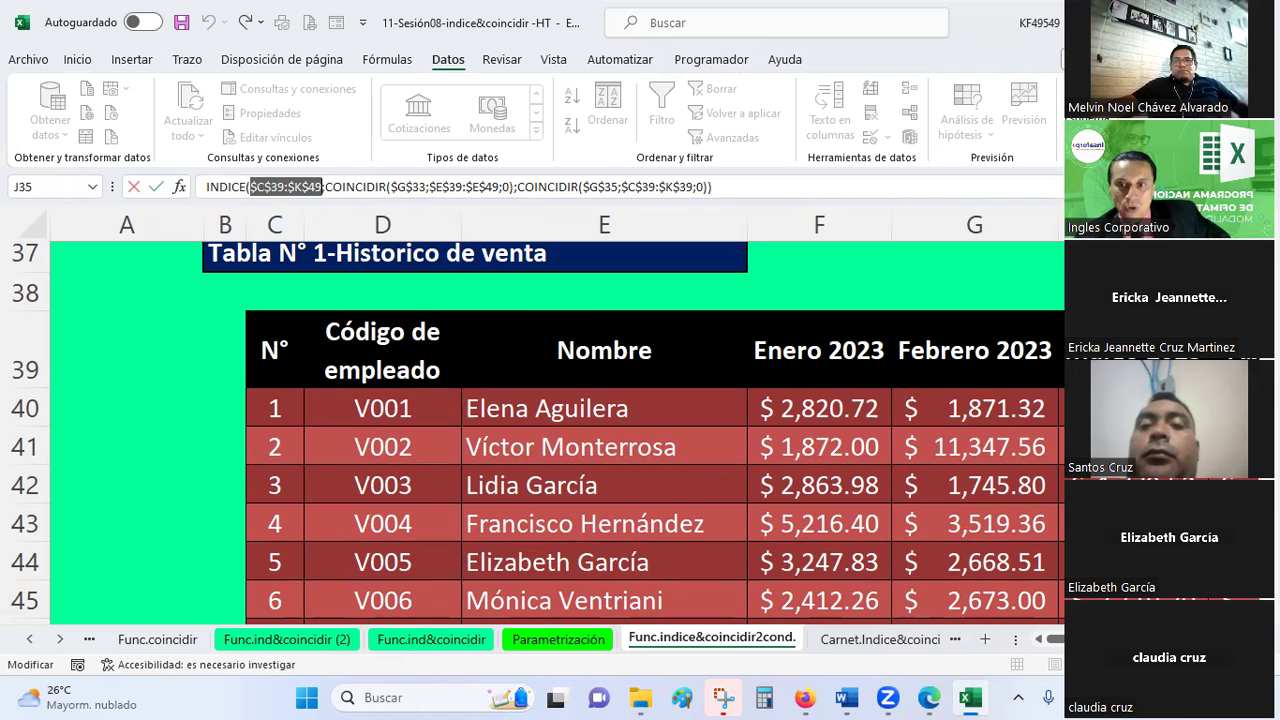
left_click_drag(1055, 638, 1052, 638)
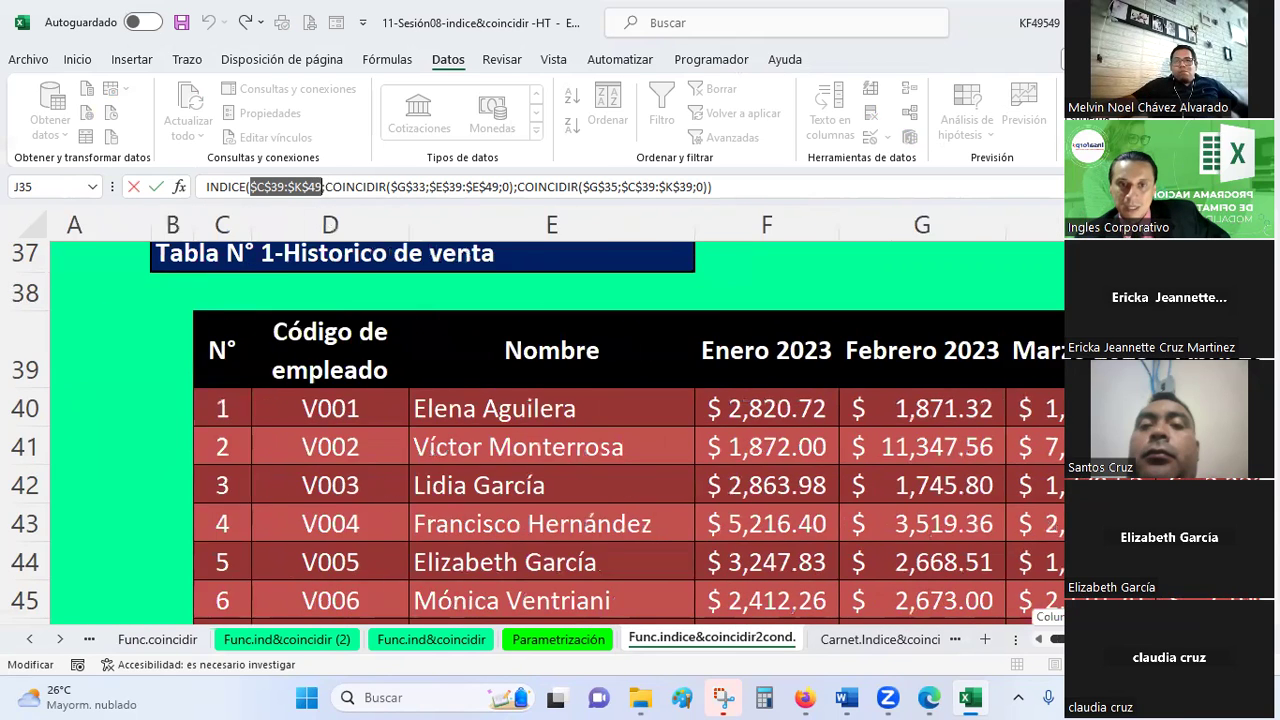
left_click(371, 186)
scroll(633, 347, "up", 2)
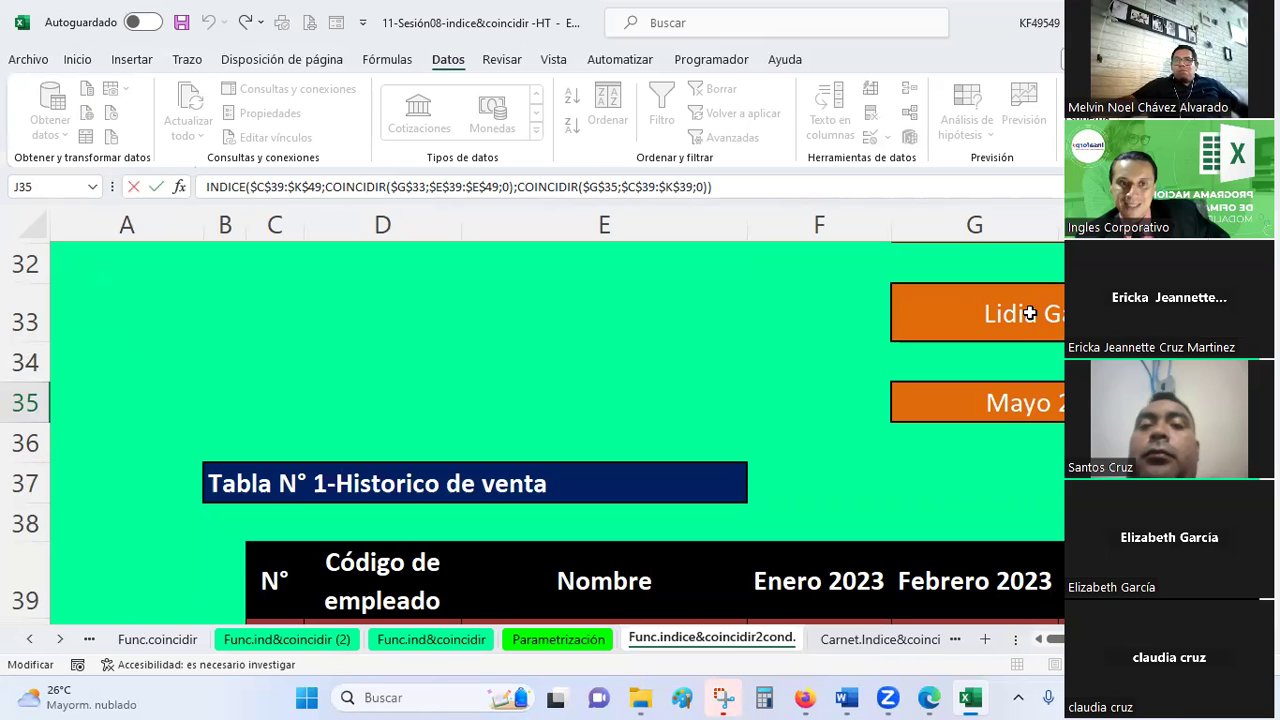
scroll(720, 354, "down", 2)
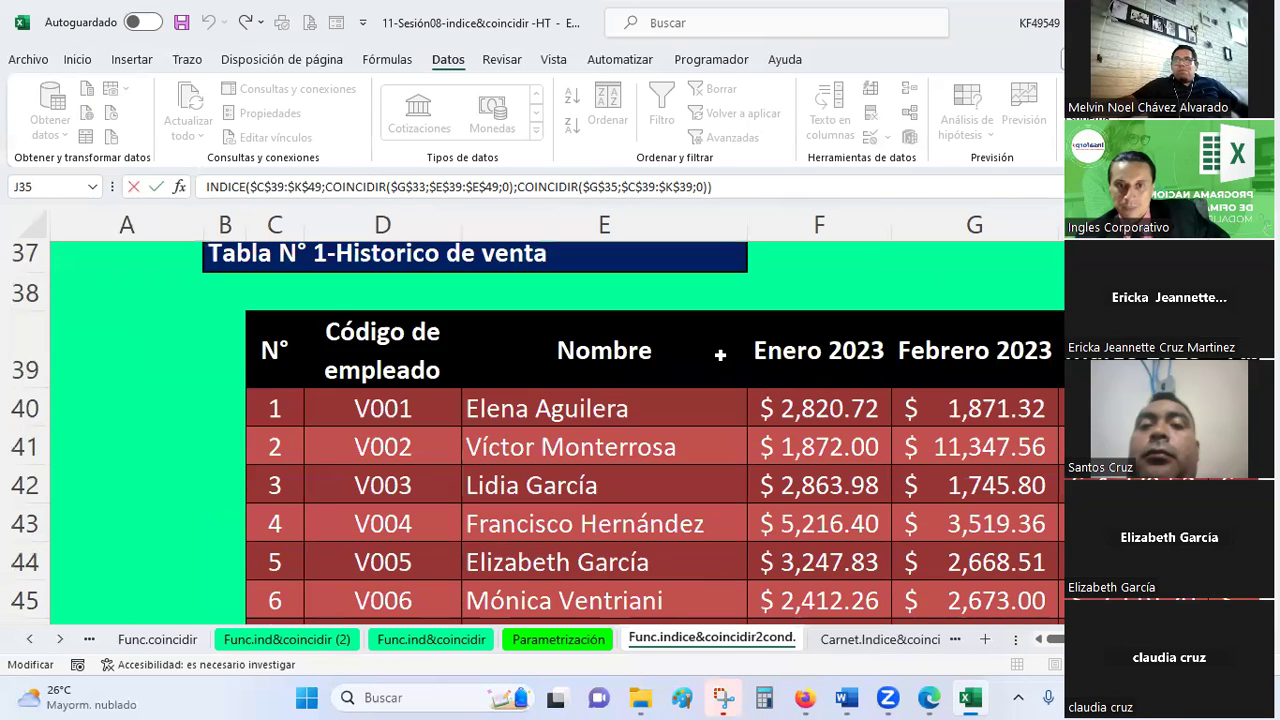
scroll(720, 354, "up", 2)
scroll(720, 357, "up", 1)
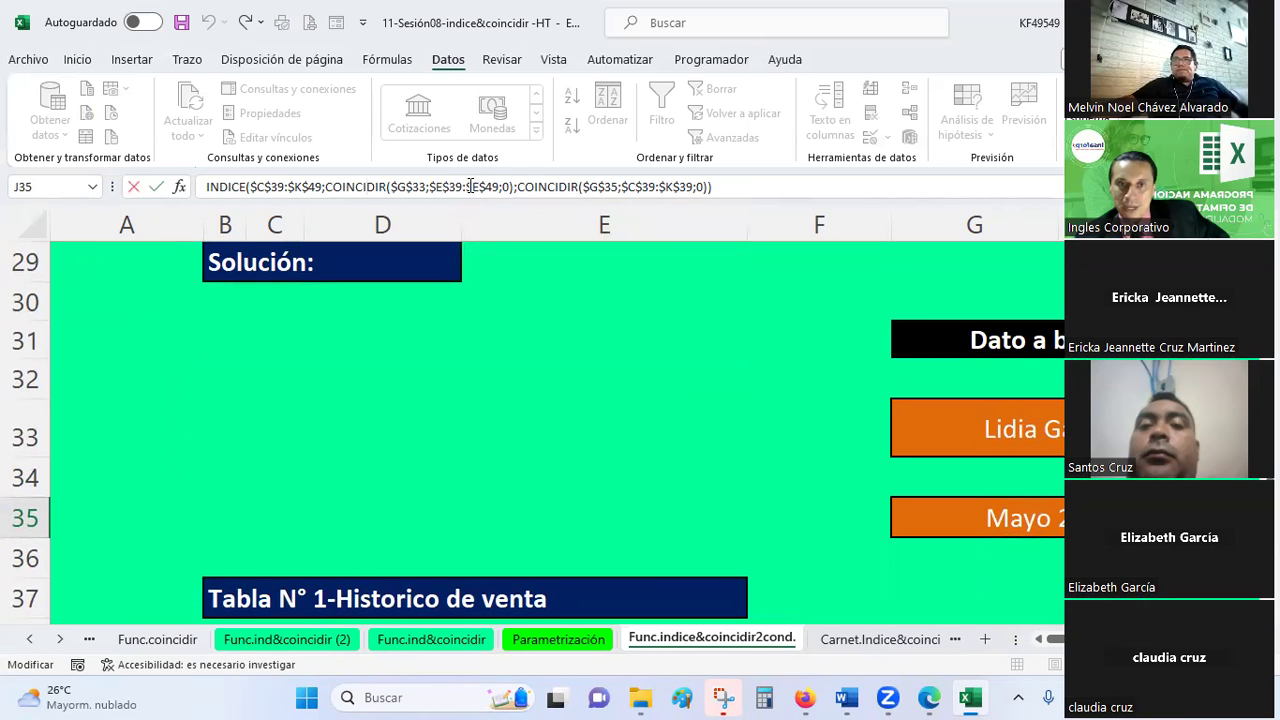
scroll(566, 420, "down", 3)
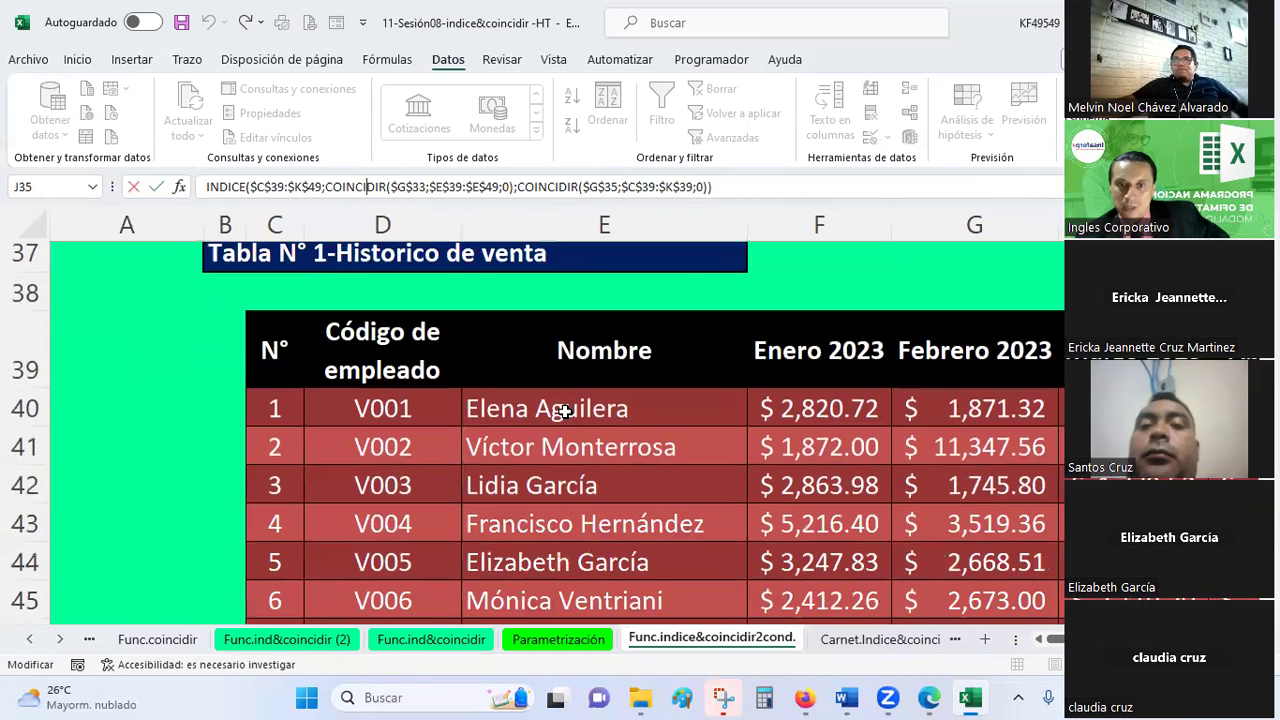
scroll(560, 414, "down", 1)
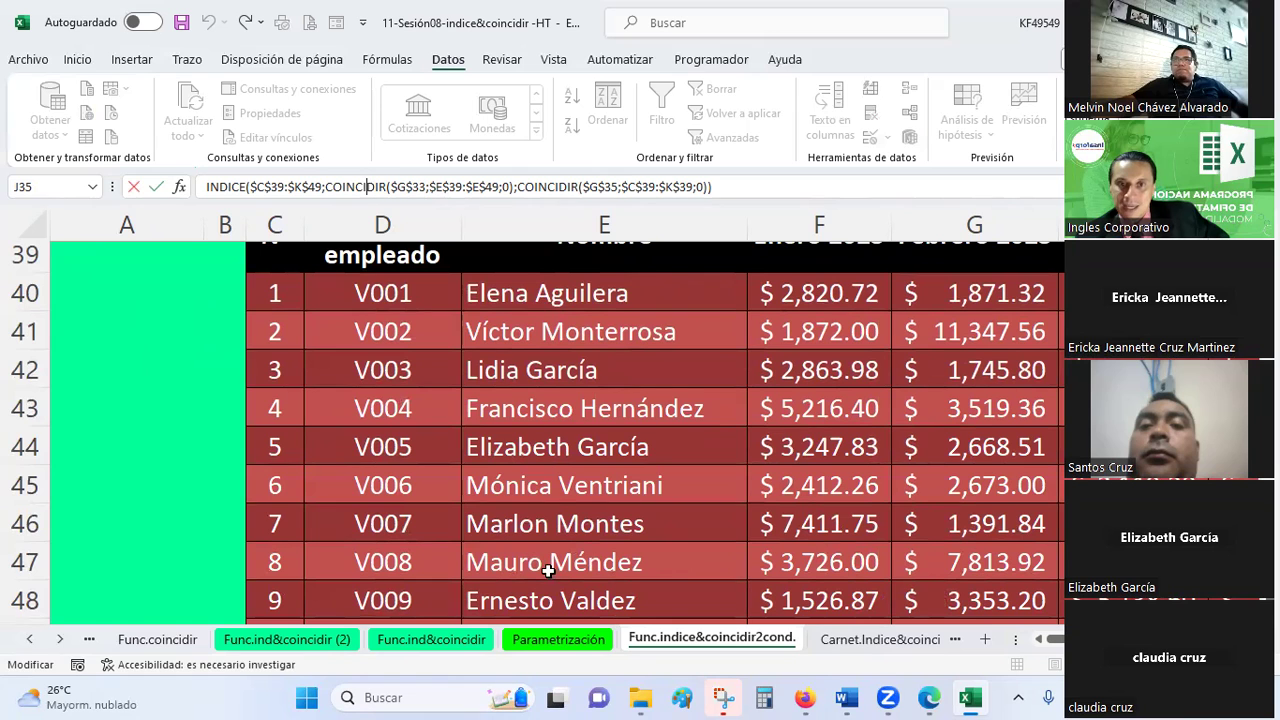
scroll(611, 379, "down", 2)
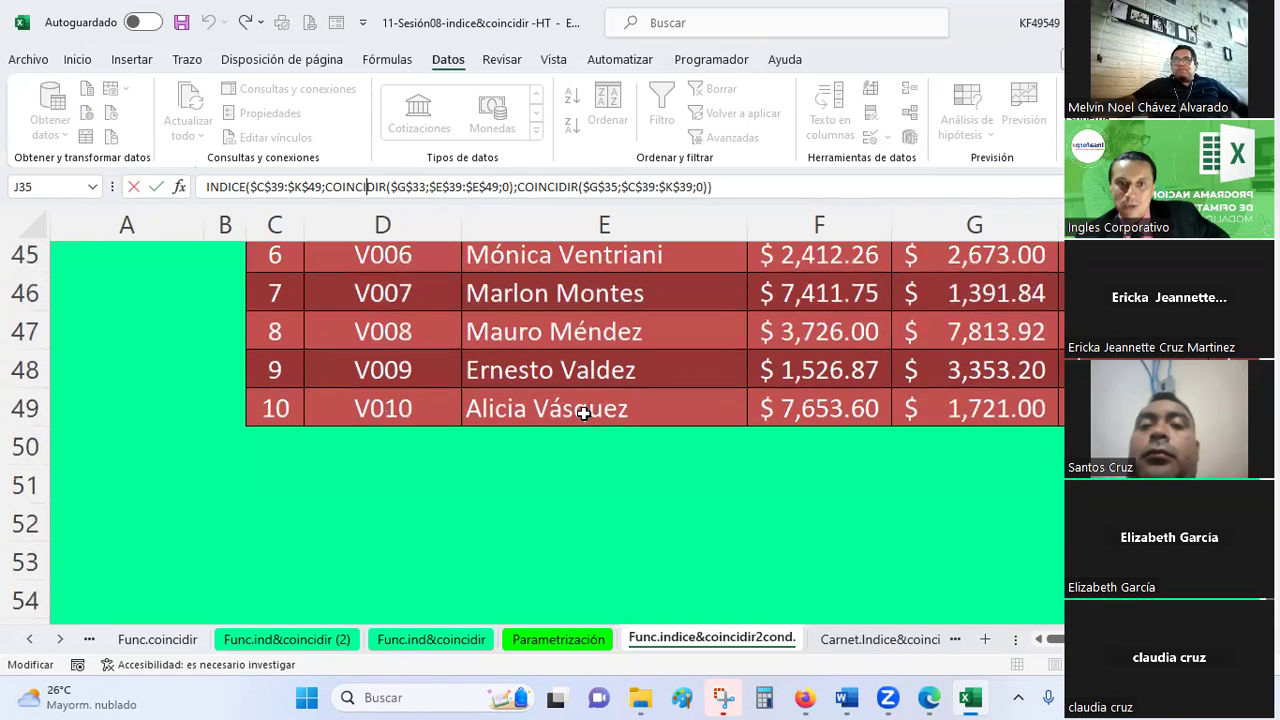
scroll(587, 391, "up", 2)
scroll(587, 391, "up", 2)
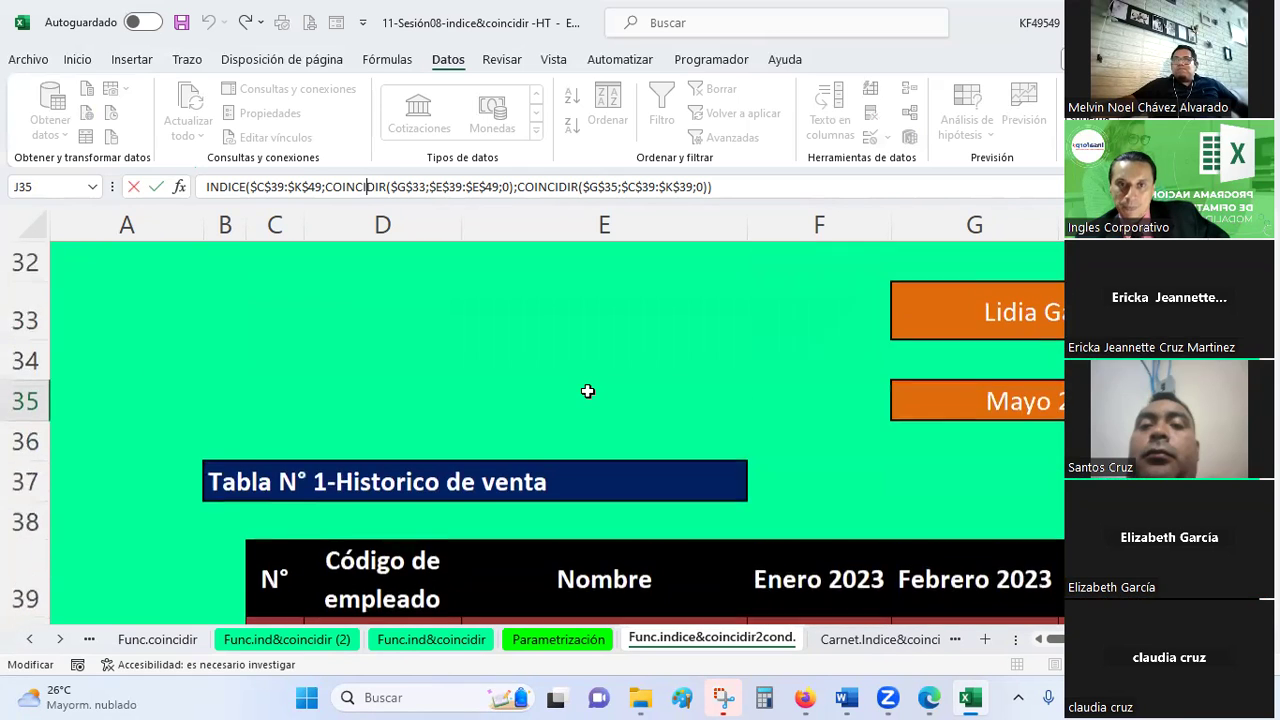
scroll(587, 391, "up", 1)
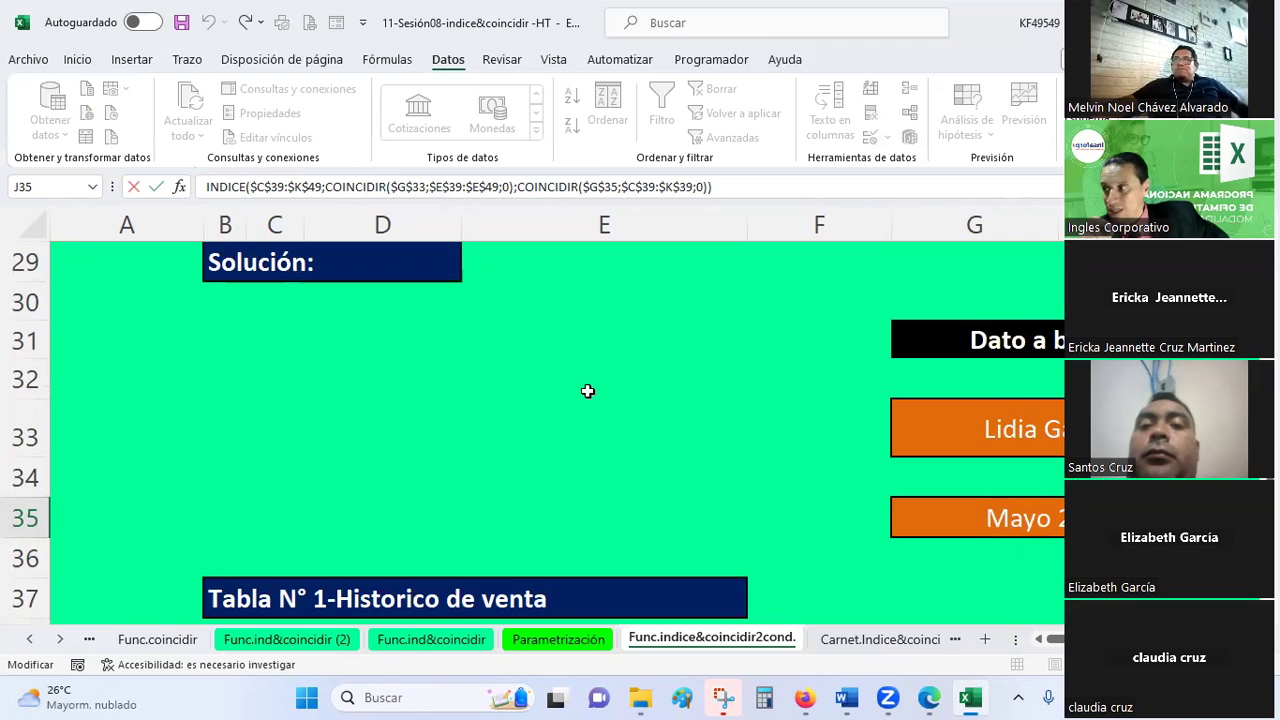
left_click(290, 212)
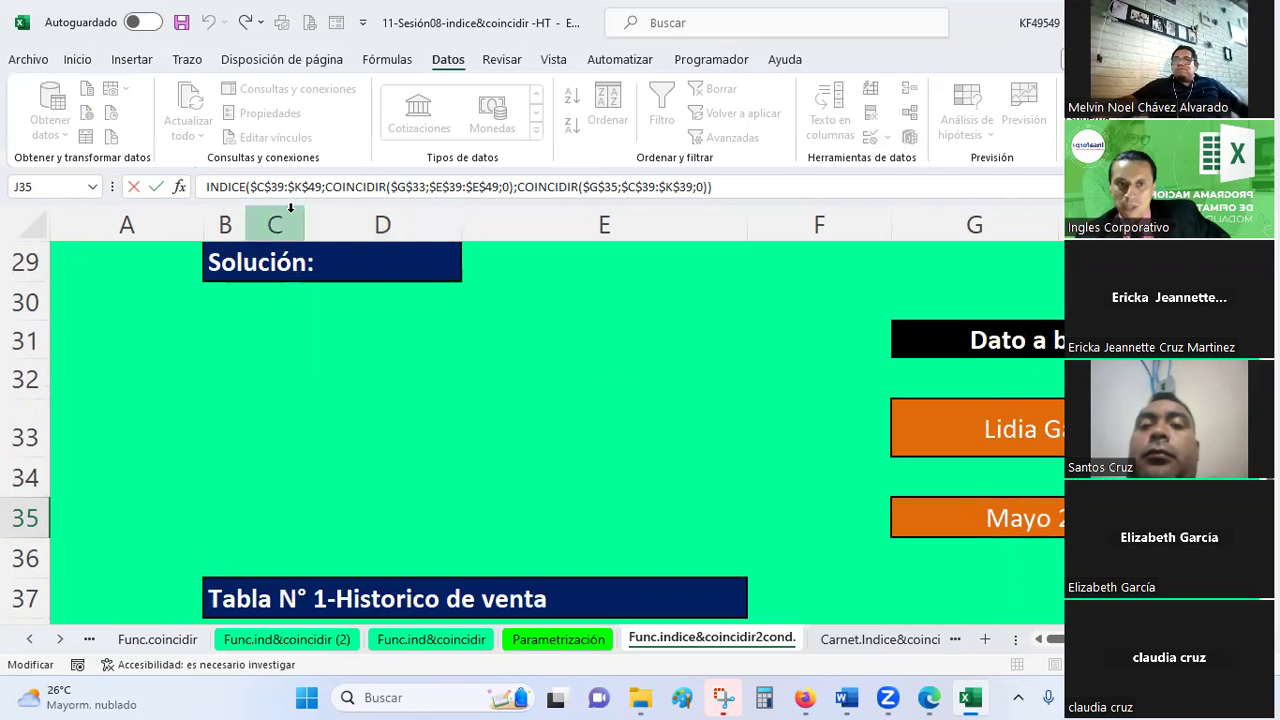
left_click(31, 639)
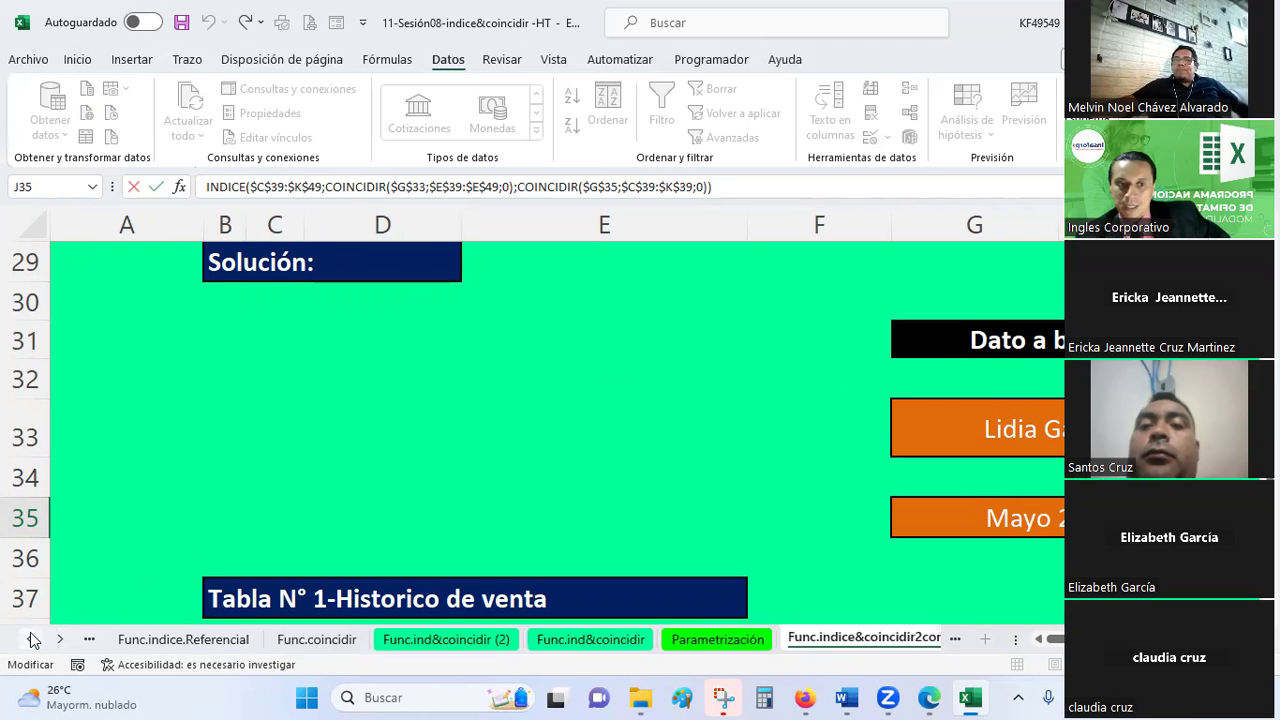
left_click(31, 639)
left_click(31, 639)
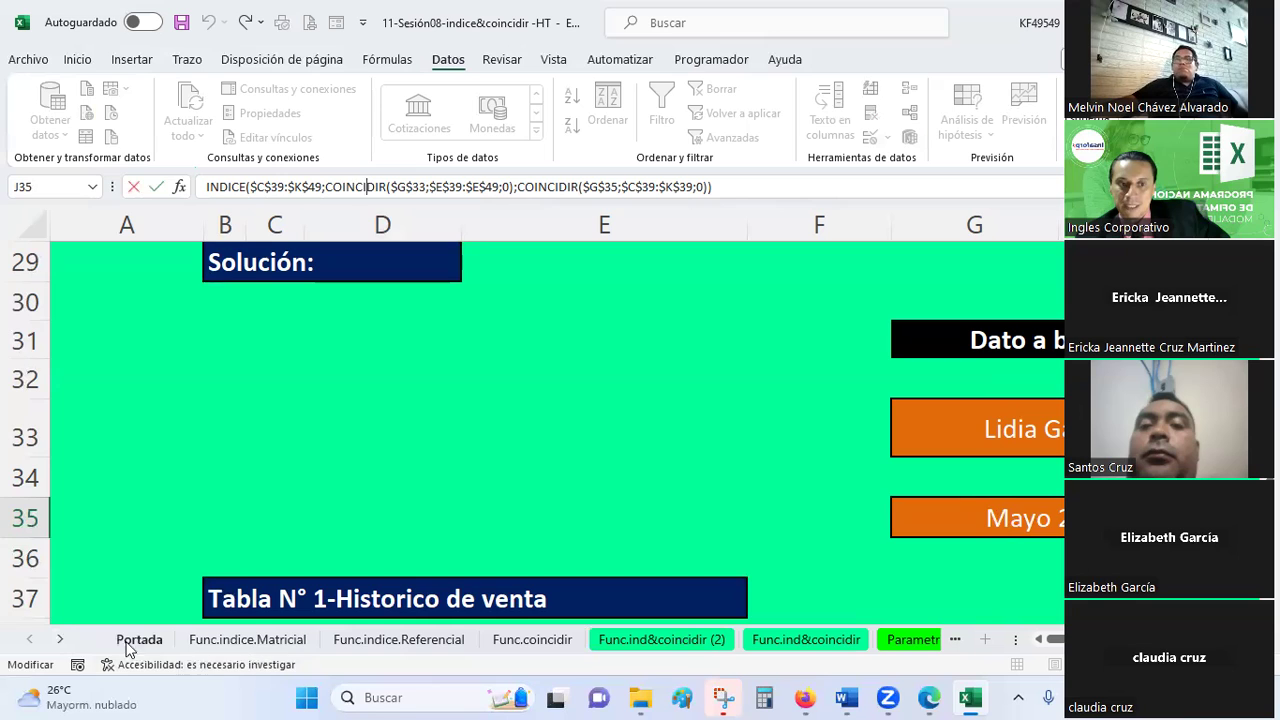
left_click(60, 640)
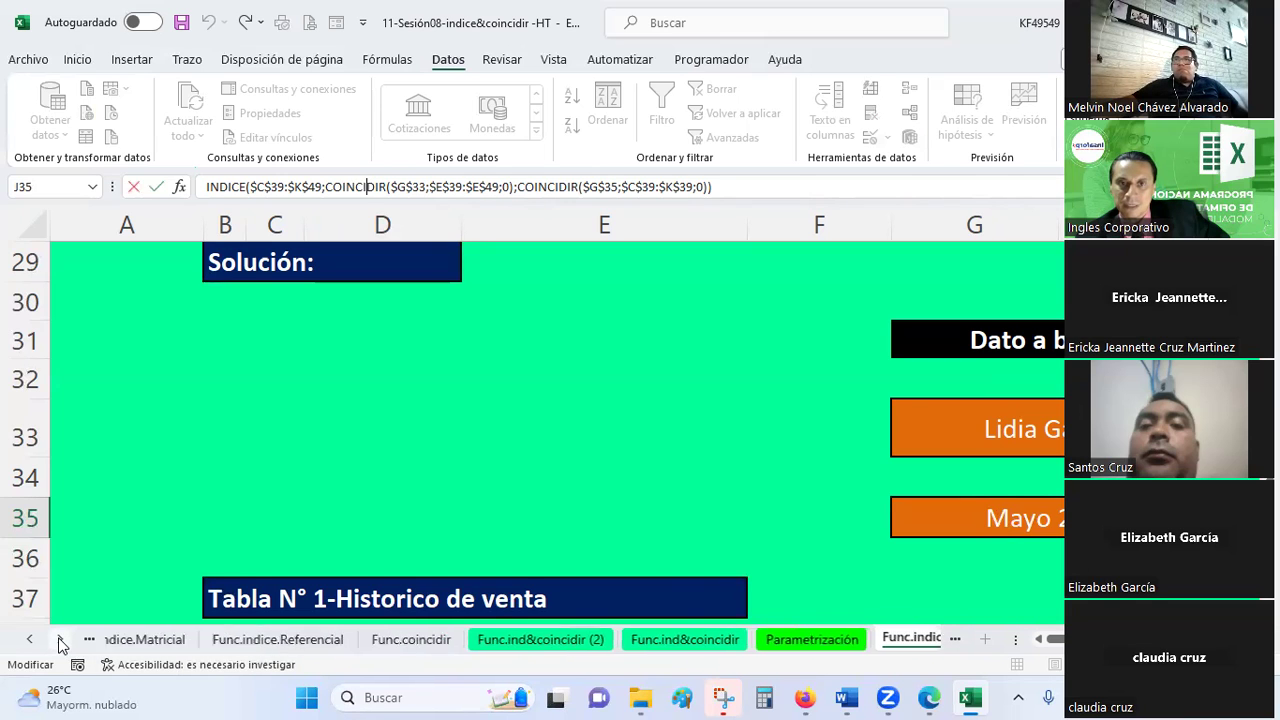
left_click(60, 640)
left_click(60, 640)
left_click(60, 640)
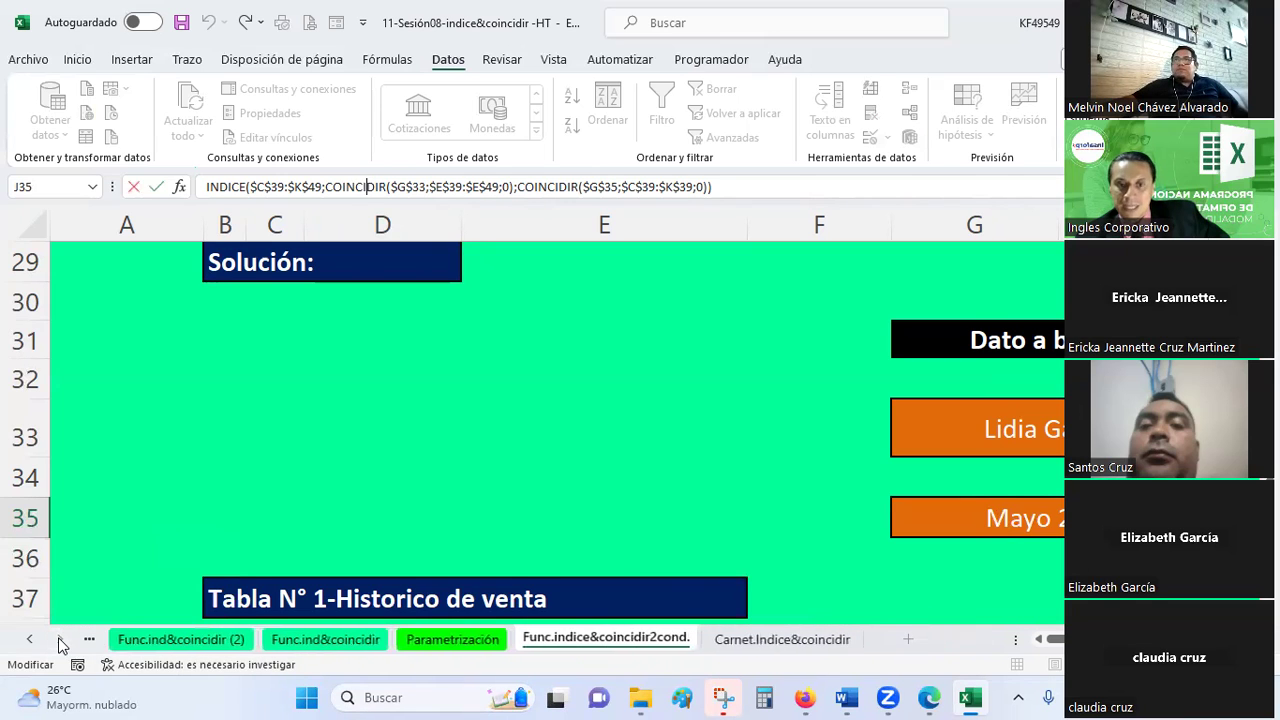
left_click(29, 640)
left_click(29, 640)
left_click(29, 640)
left_click(29, 640)
left_click(192, 640)
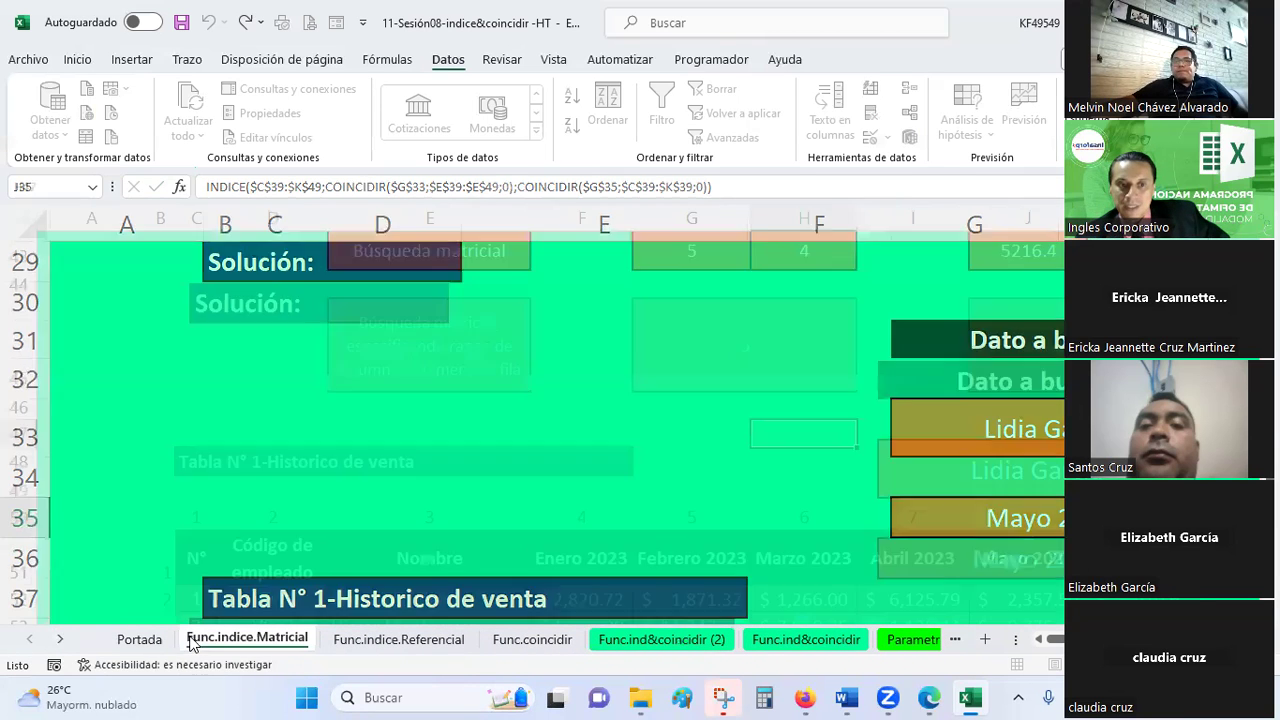
left_click(676, 326)
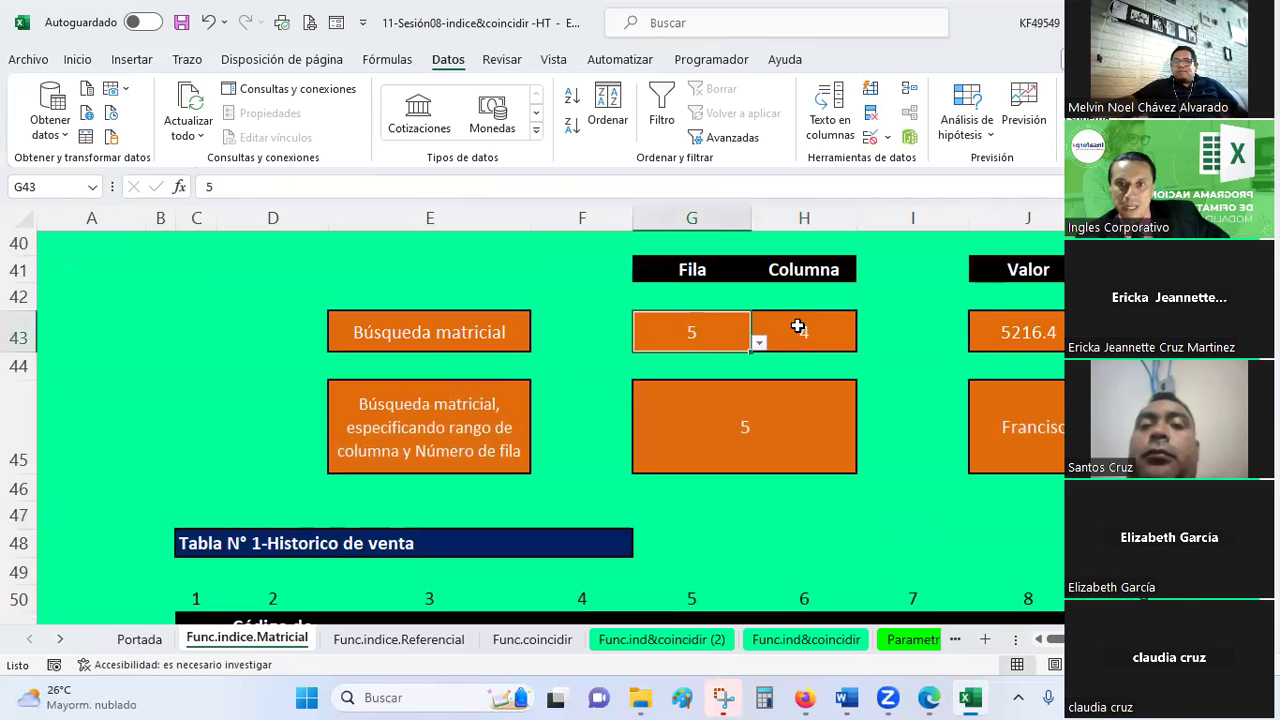
left_click(797, 326)
left_click(60, 639)
left_click(60, 639)
left_click(60, 639)
left_click(60, 639)
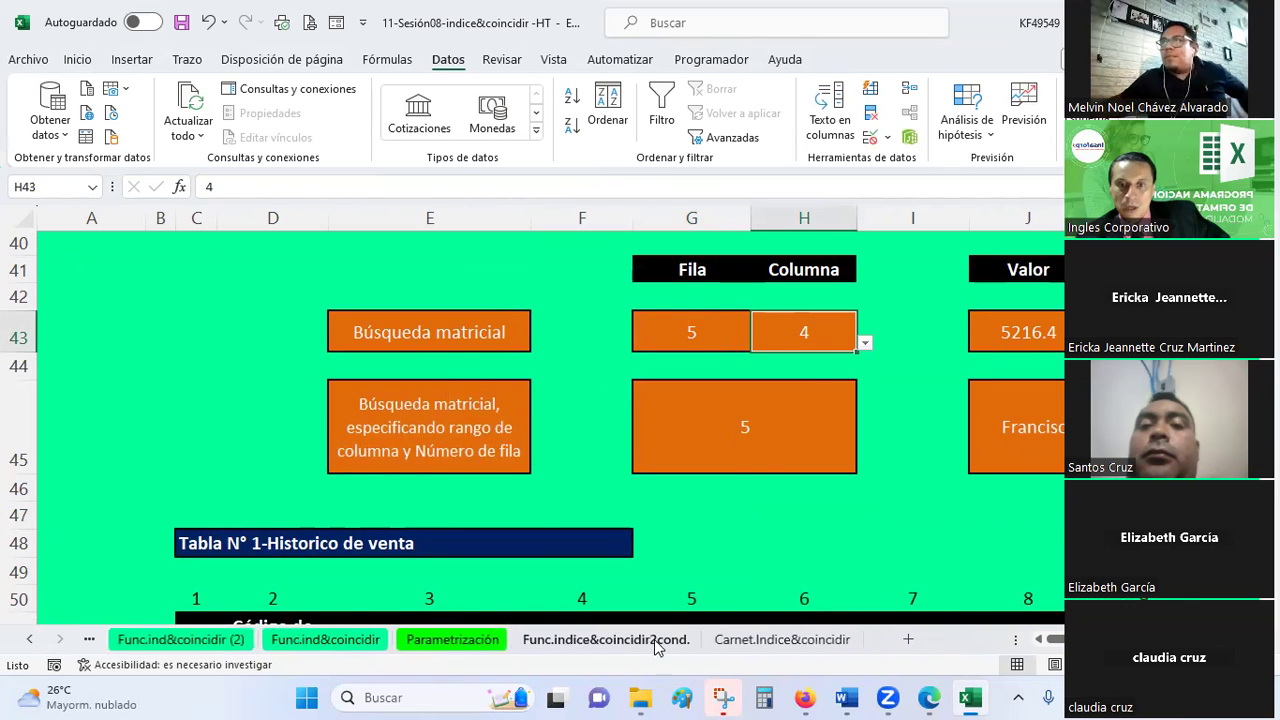
left_click(657, 640)
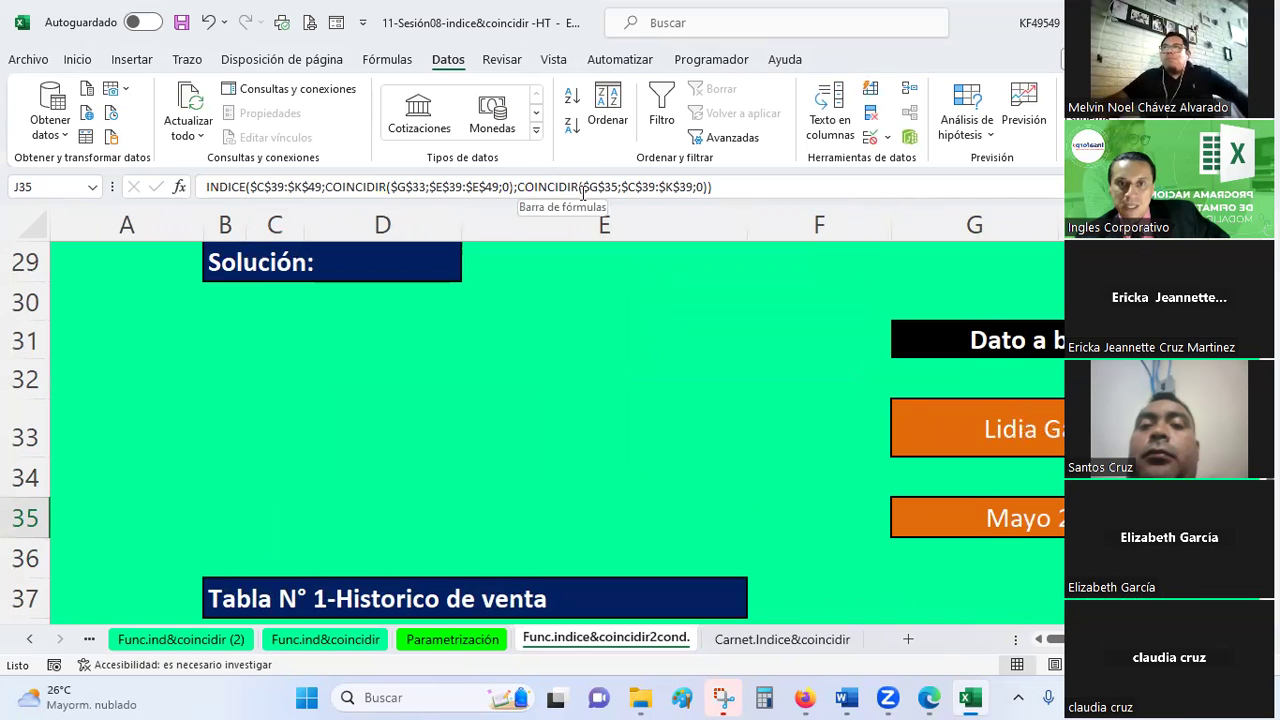
scroll(629, 366, "down", 2)
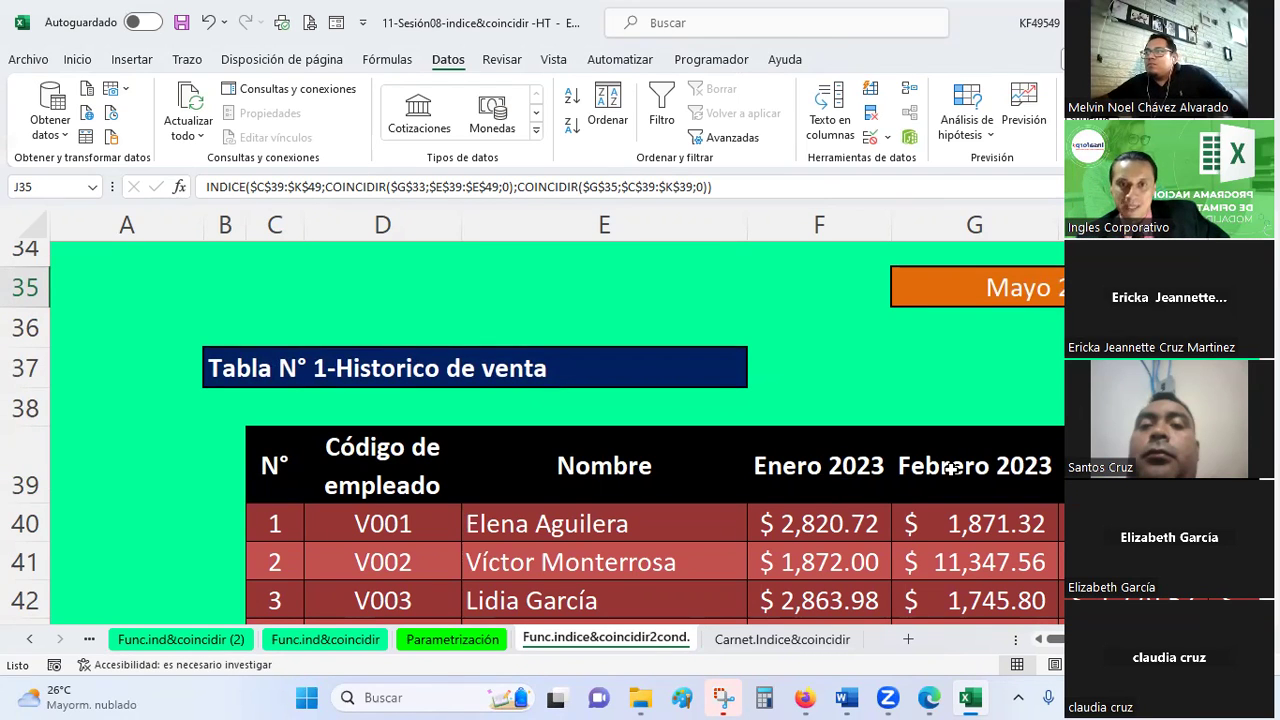
scroll(557, 430, "right", 3)
scroll(557, 430, "right", 2)
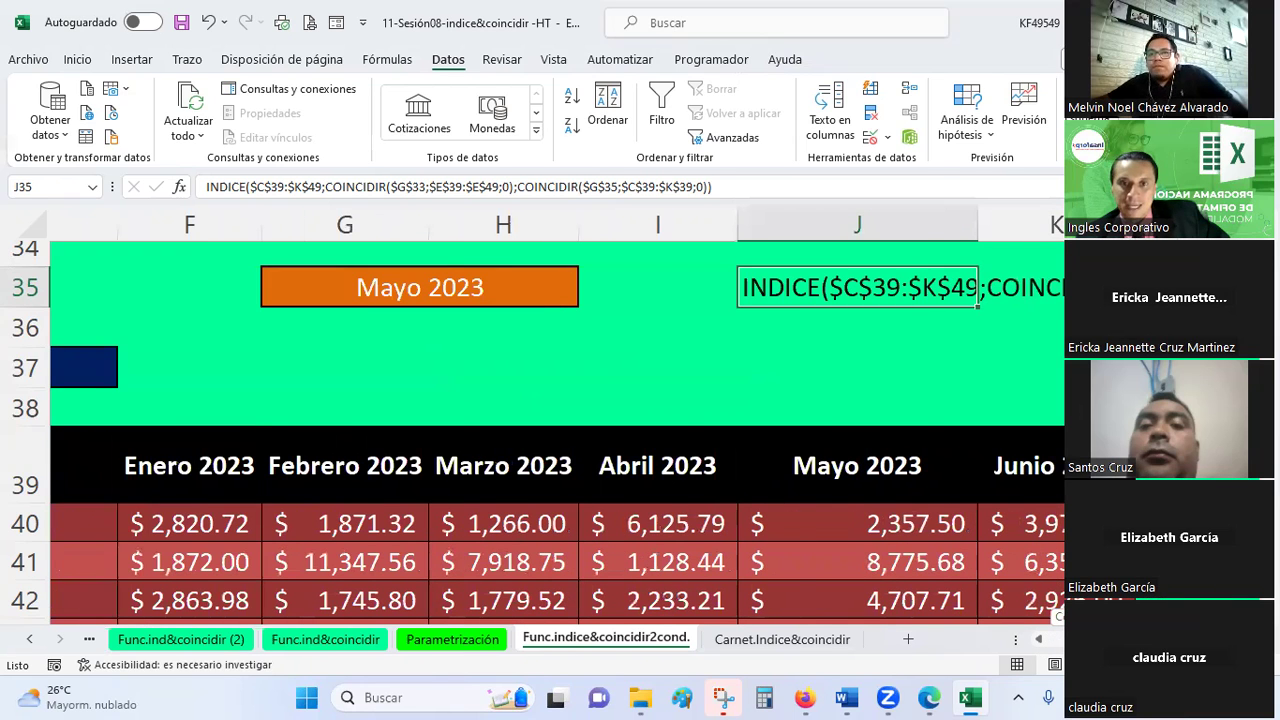
scroll(784, 386, "left", 1)
scroll(784, 386, "left", 1)
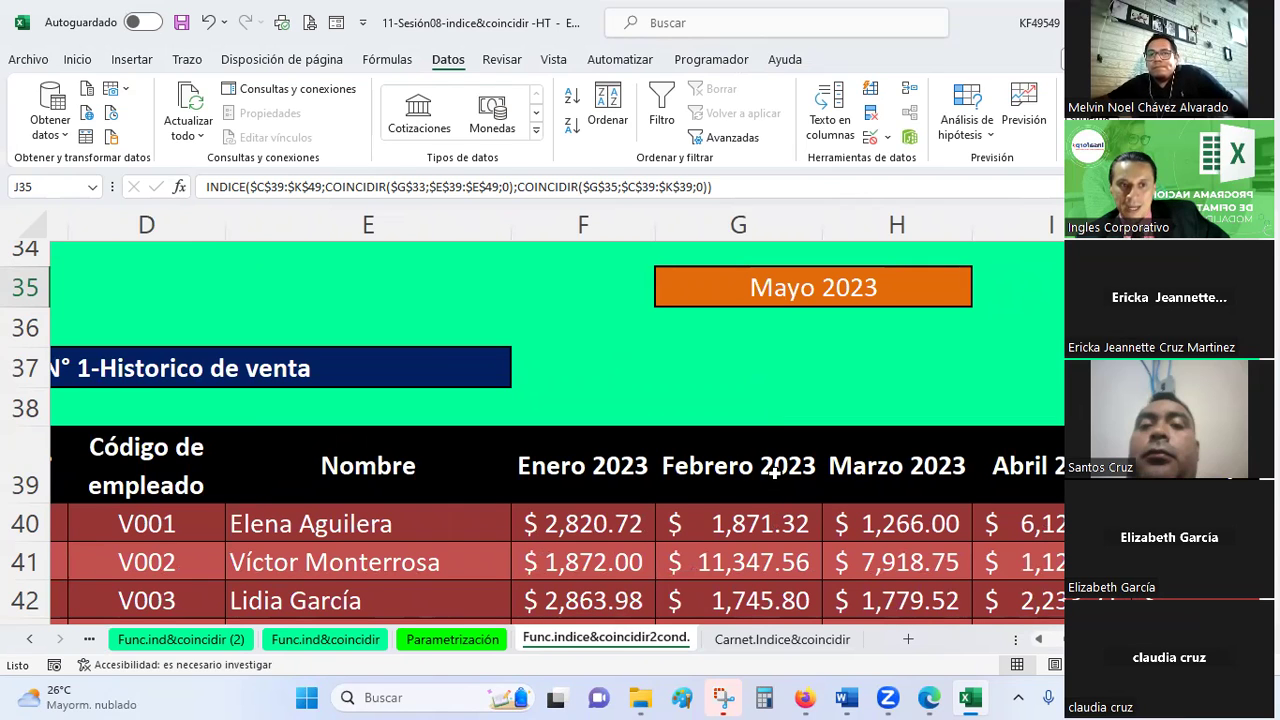
scroll(667, 484, "up", 1)
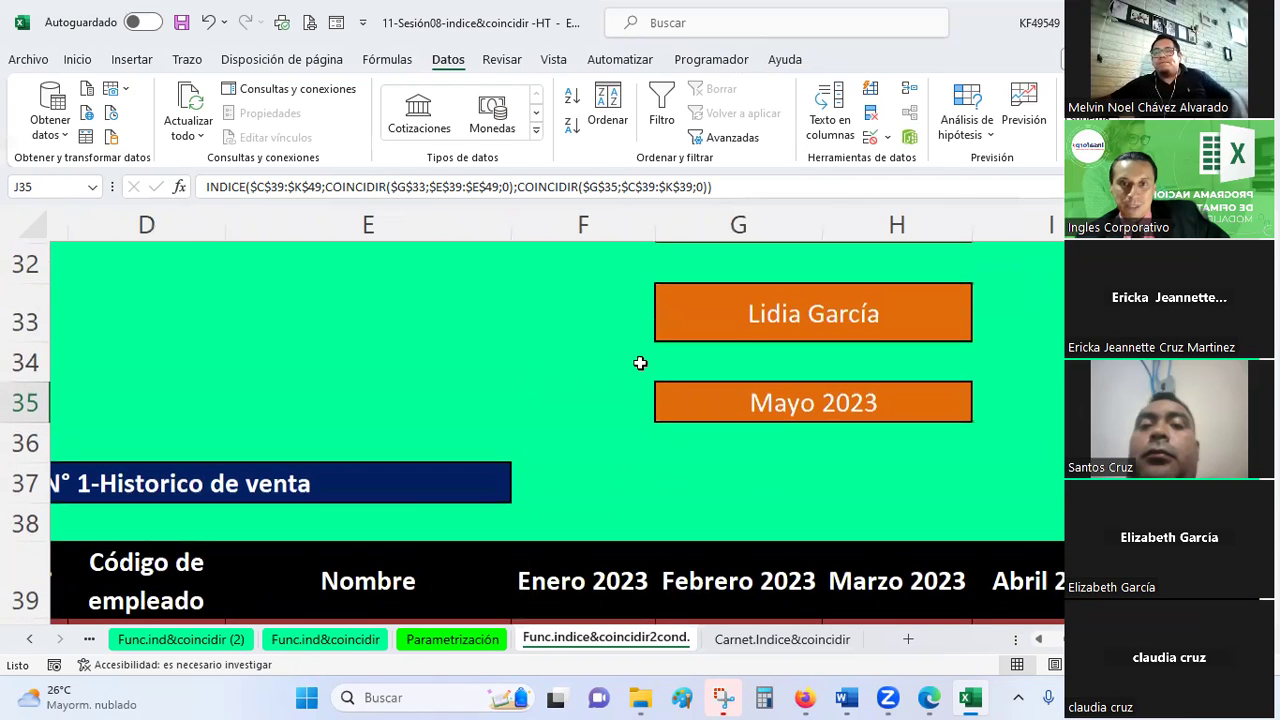
scroll(657, 351, "down", 1)
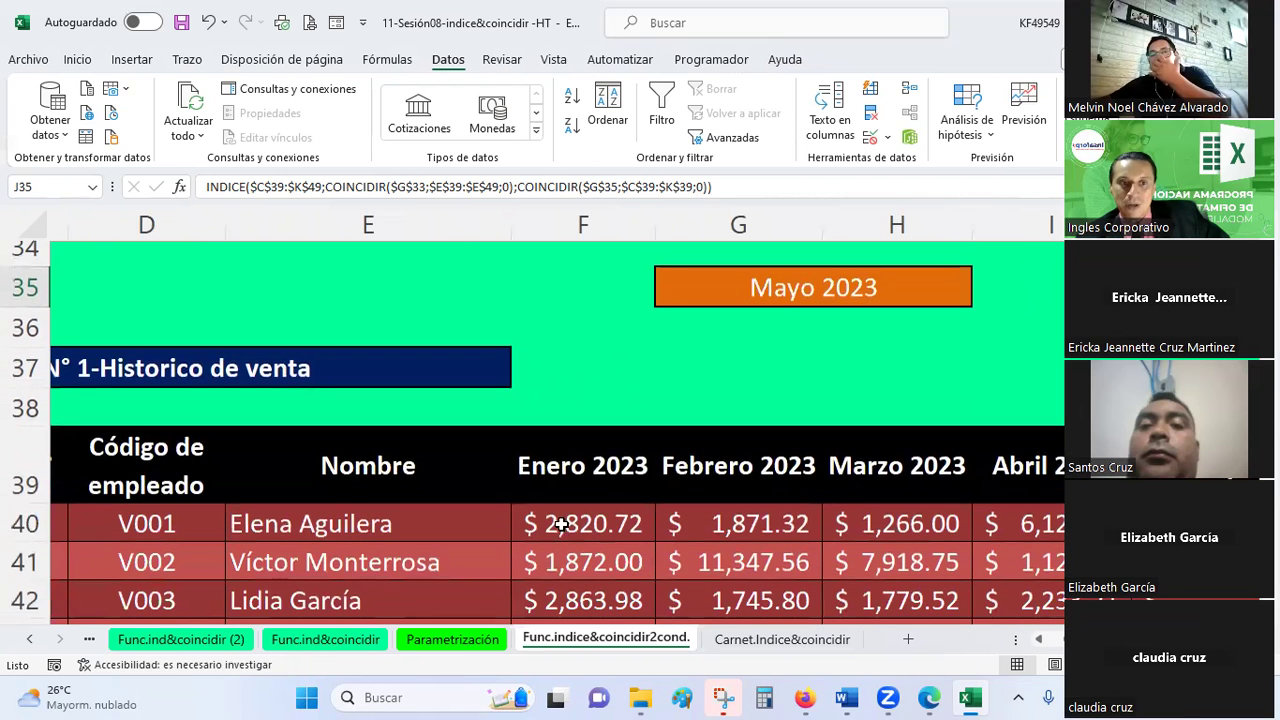
scroll(274, 463, "left", 3)
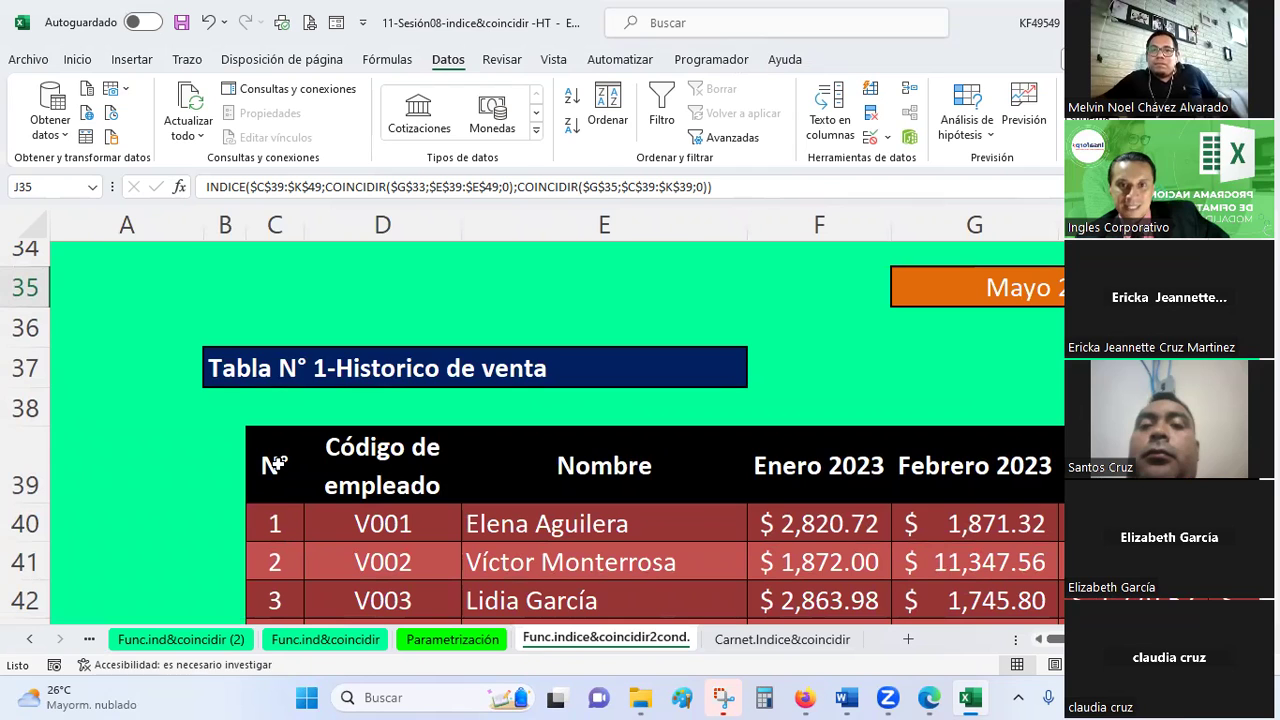
scroll(452, 490, "right", 4)
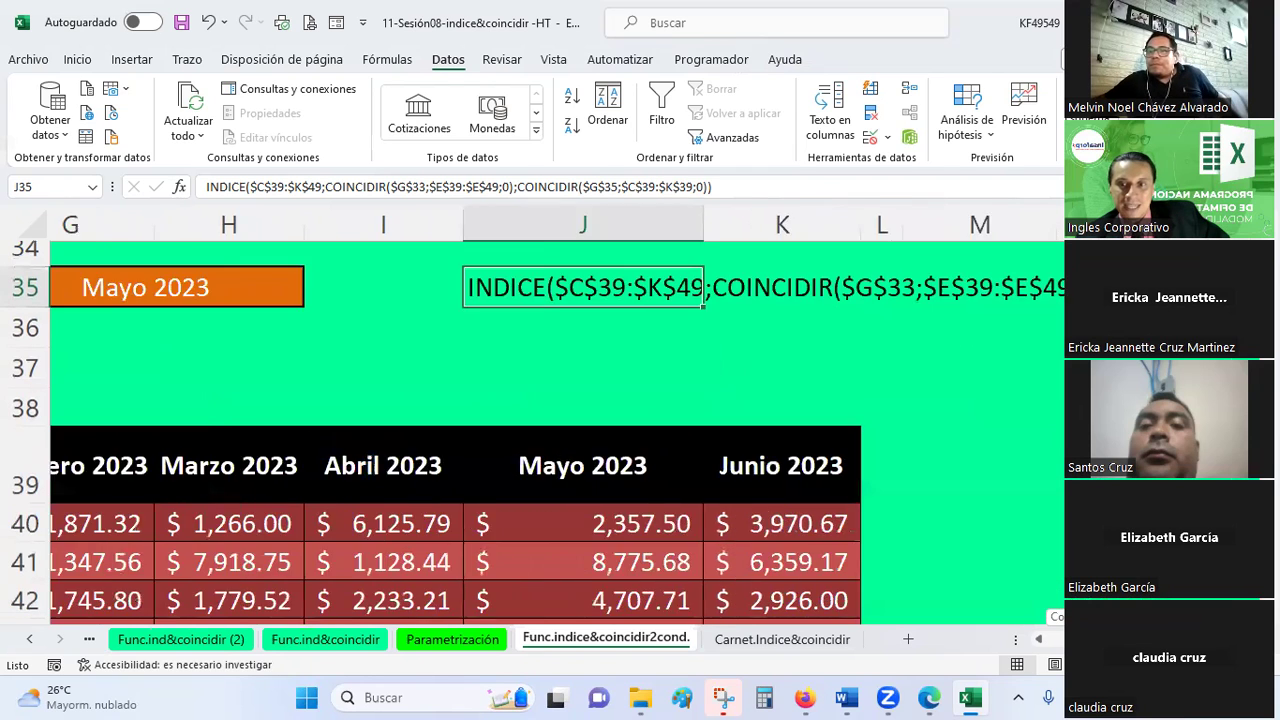
scroll(452, 490, "right", 2)
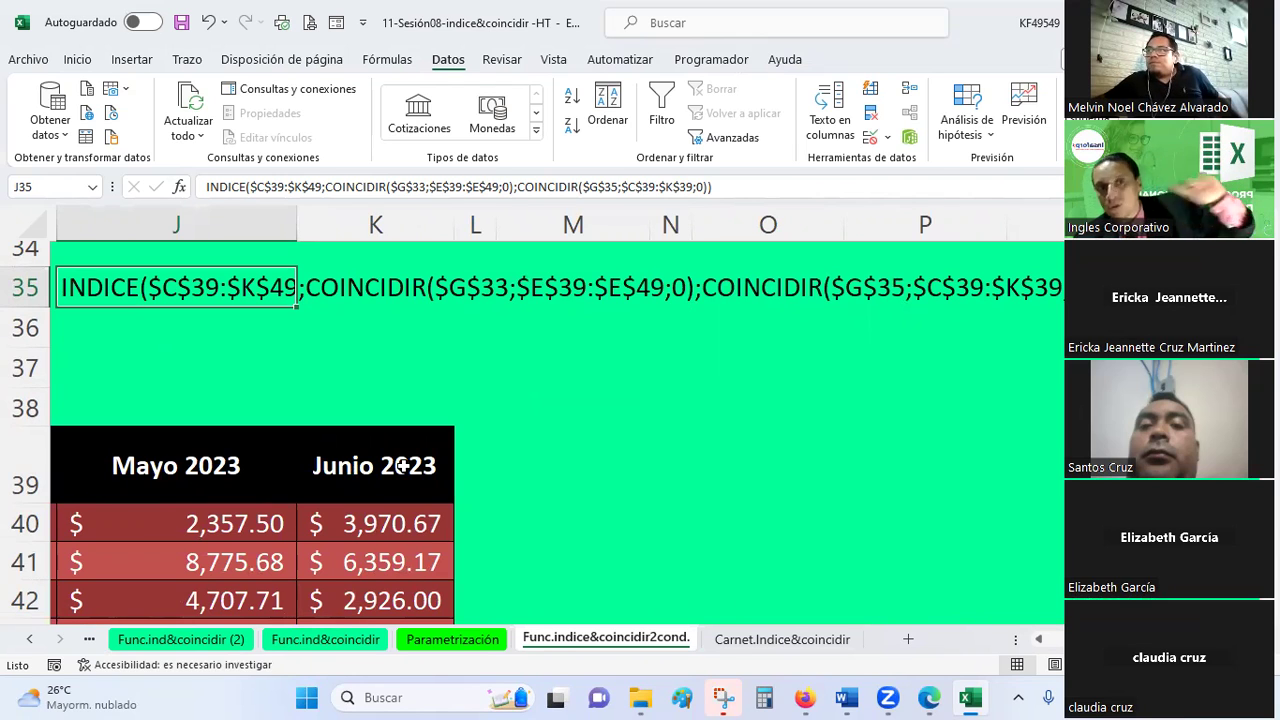
mouse_move(403, 465)
left_mouse_down()
mouse_move(7, 447)
mouse_move(259, 472)
mouse_move(280, 454)
left_mouse_up()
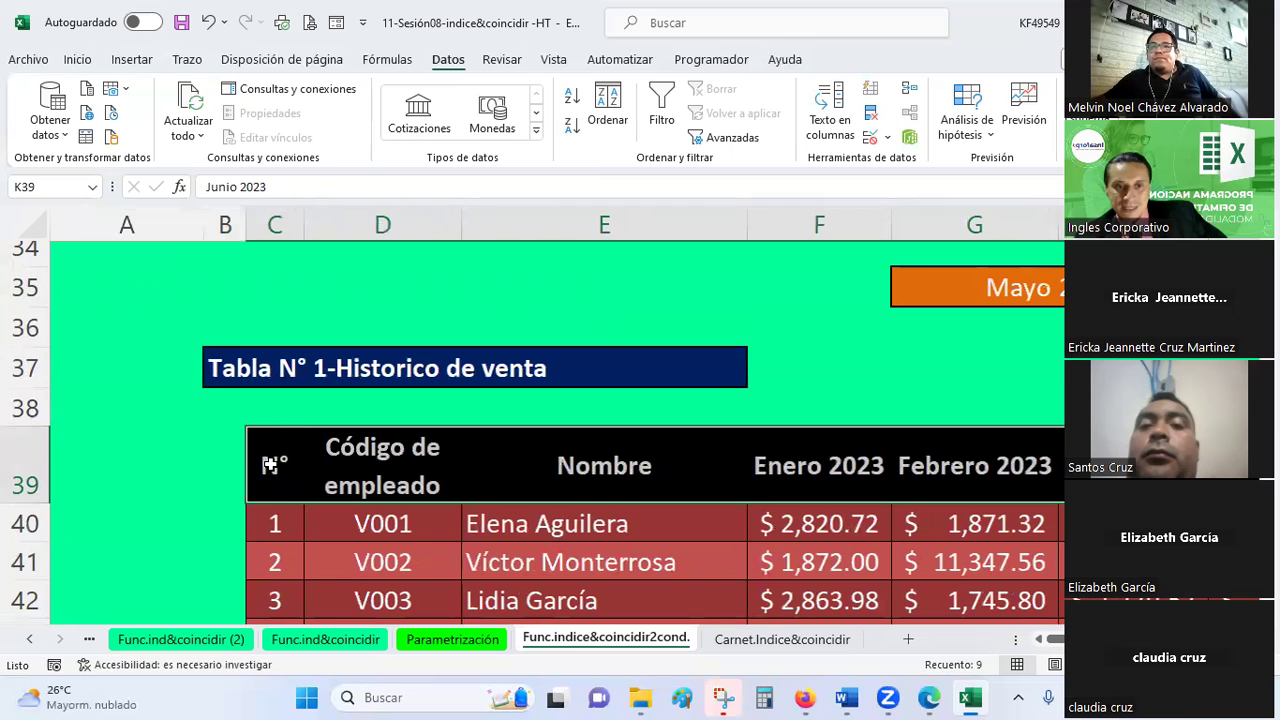
scroll(557, 430, "right", 5)
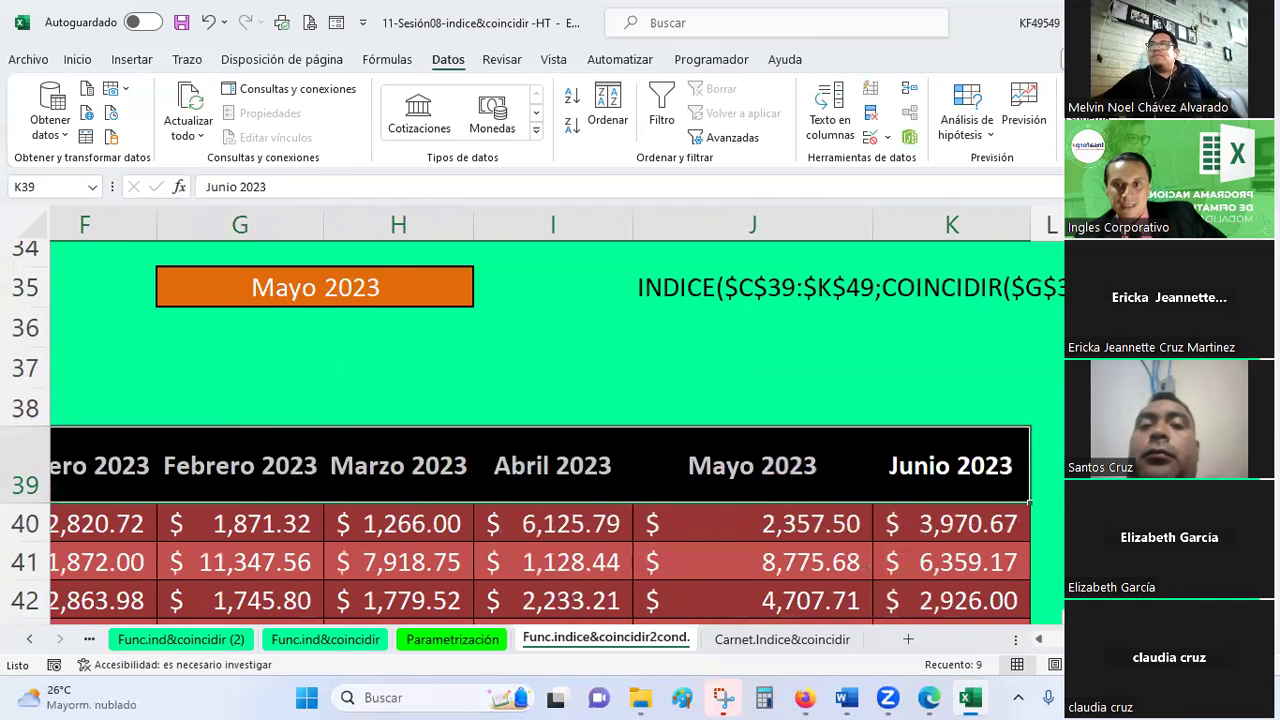
left_click(970, 282)
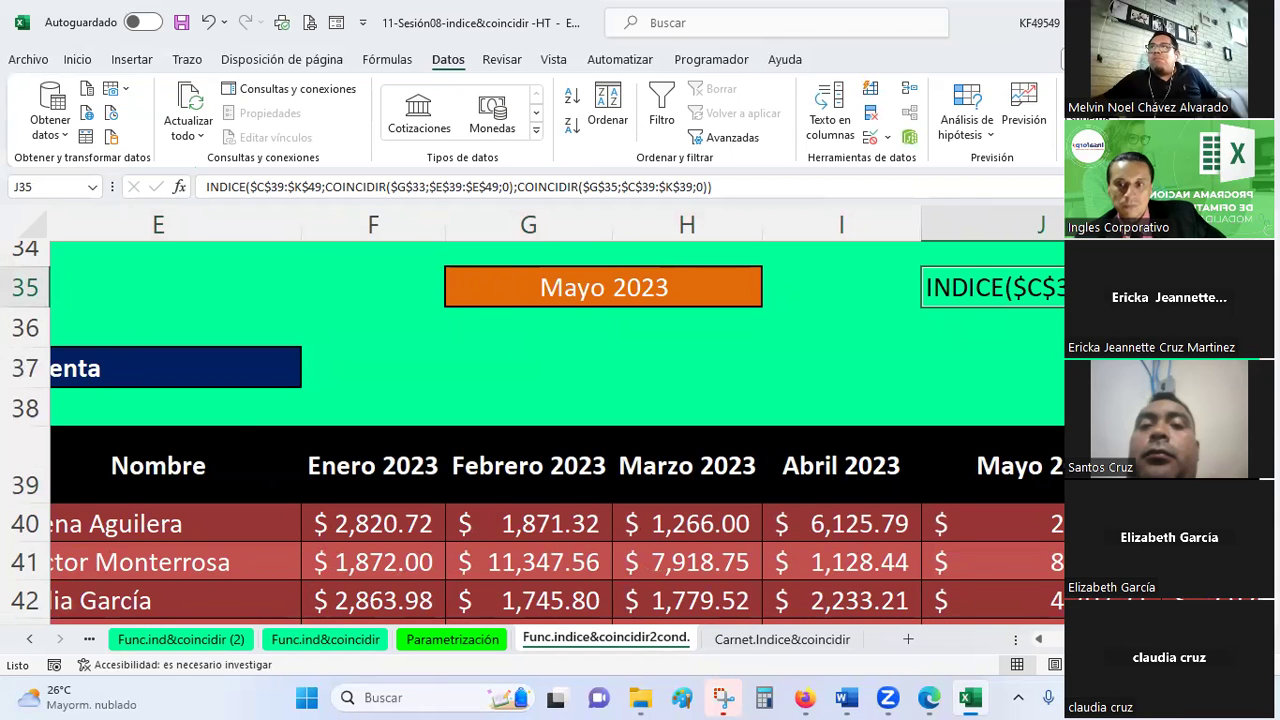
scroll(557, 430, "left", 2)
scroll(849, 455, "up", 1)
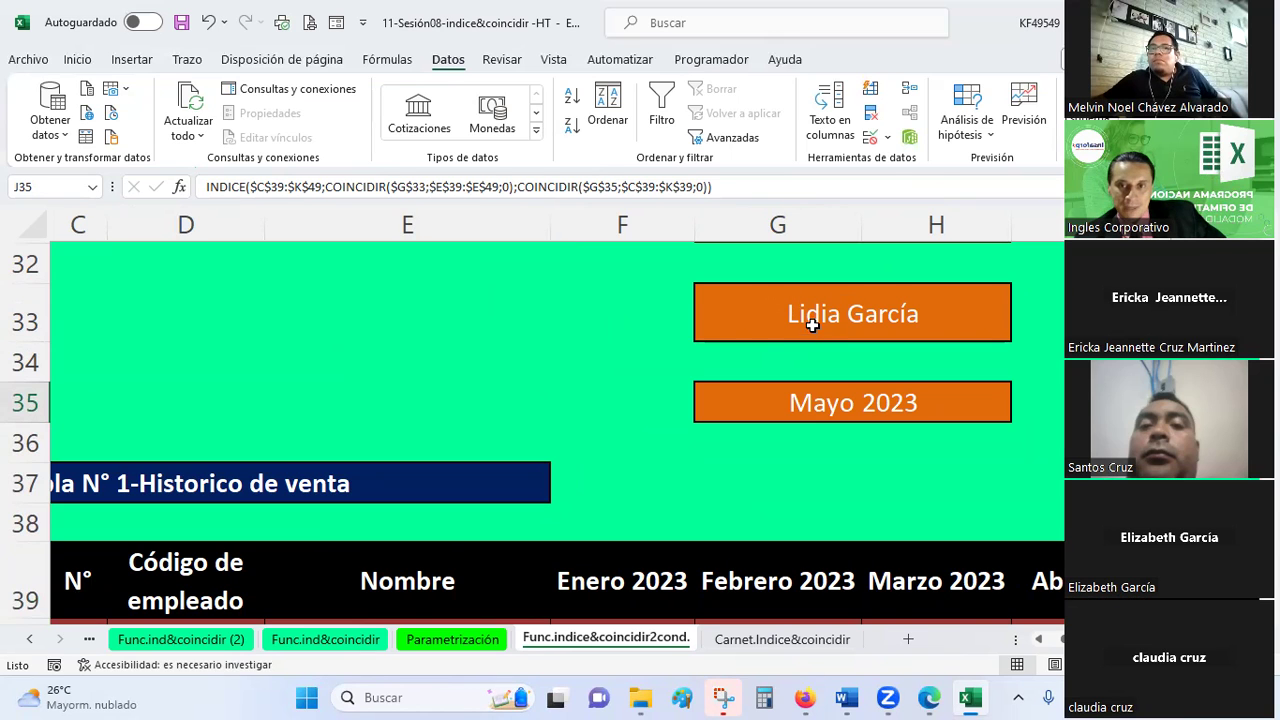
scroll(196, 405, "down", 2)
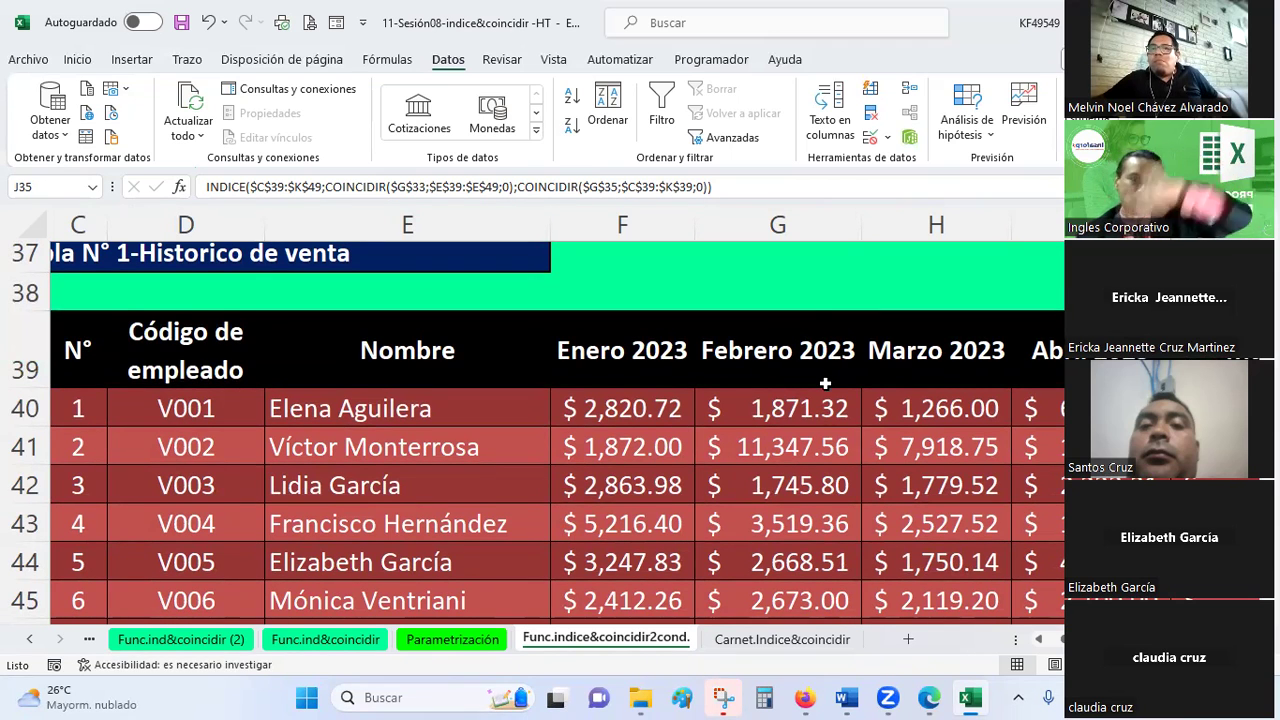
scroll(825, 383, "up", 3)
scroll(825, 383, "up", 1)
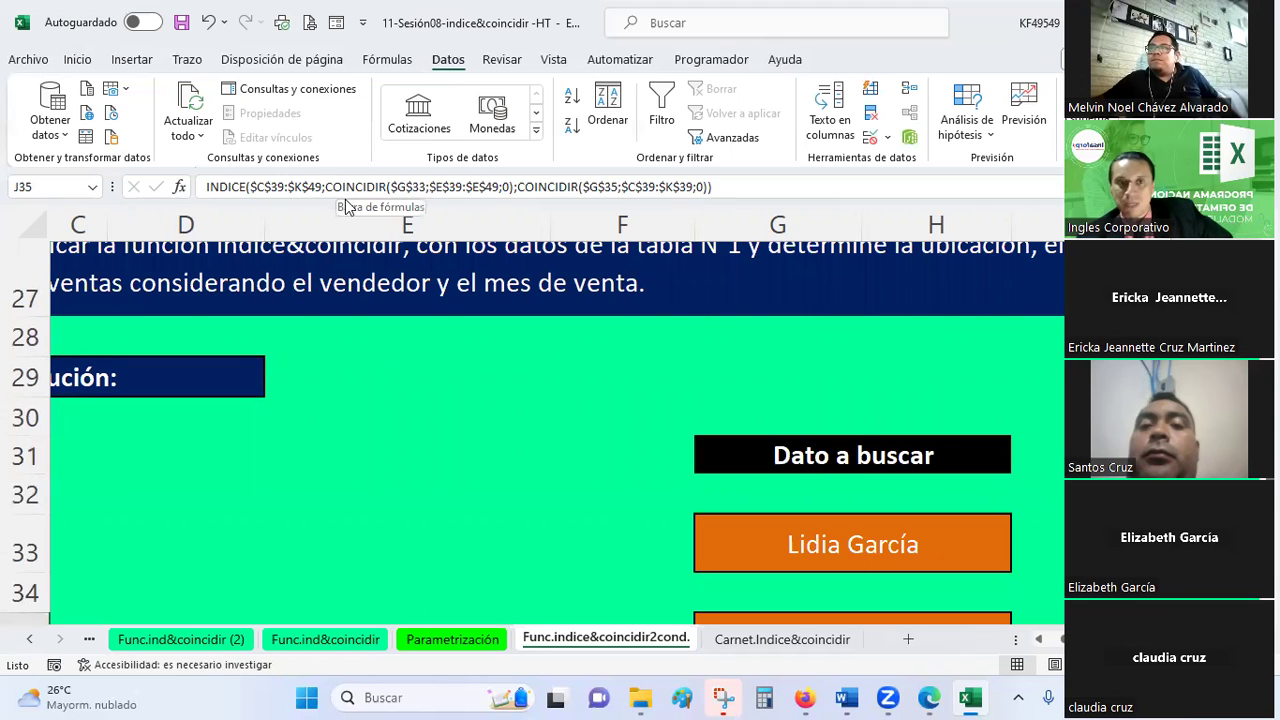
scroll(928, 558, "down", 1)
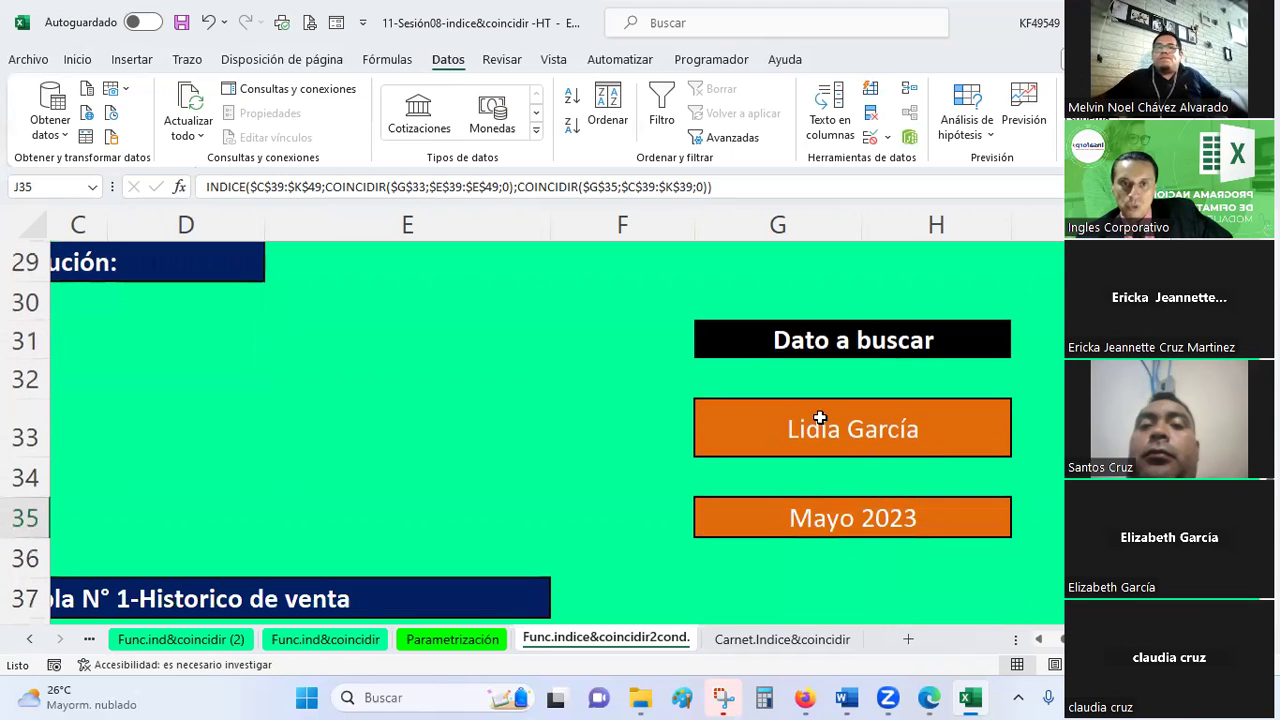
scroll(457, 466, "down", 2)
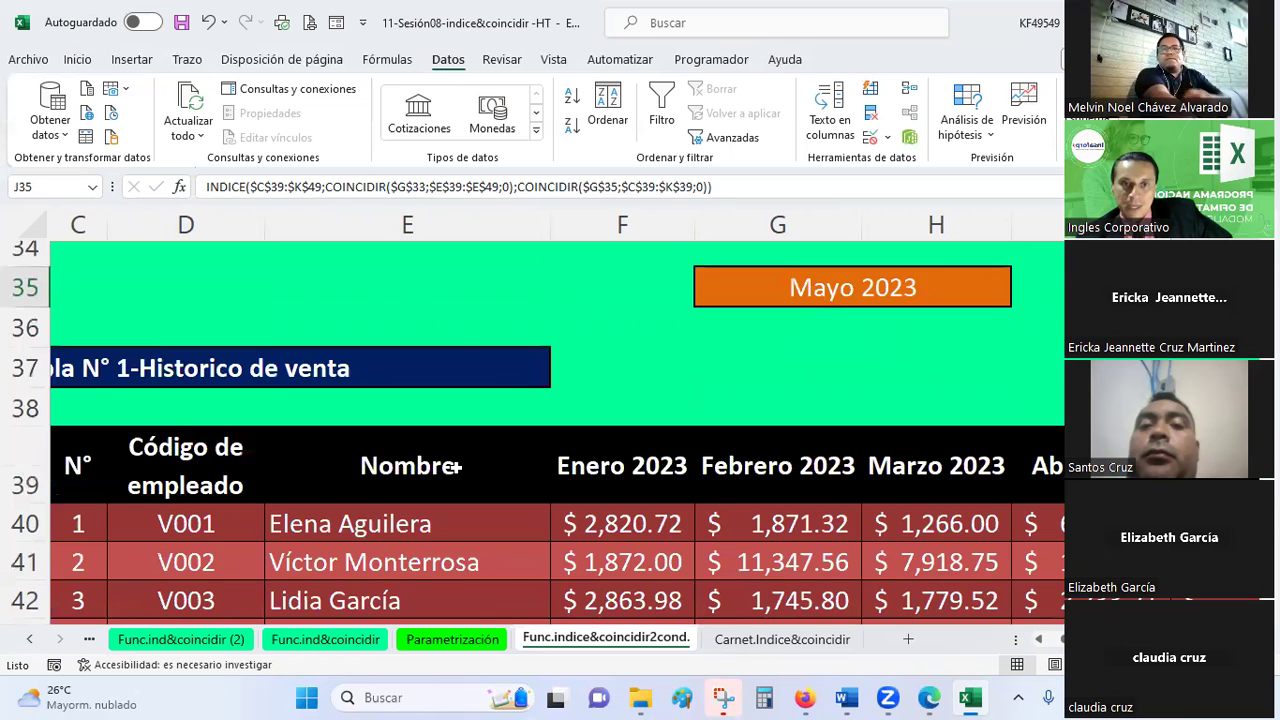
scroll(367, 287, "down", 1)
scroll(505, 424, "up", 2)
scroll(510, 427, "up", 1)
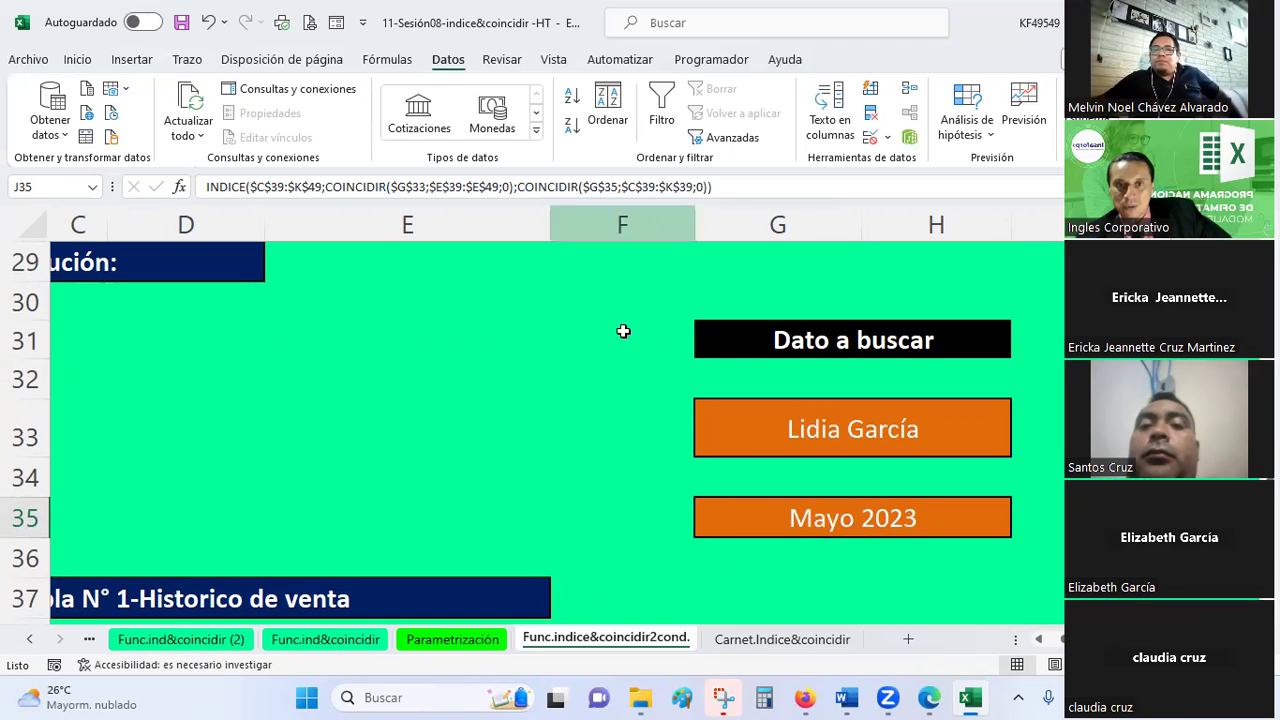
scroll(660, 531, "down", 2)
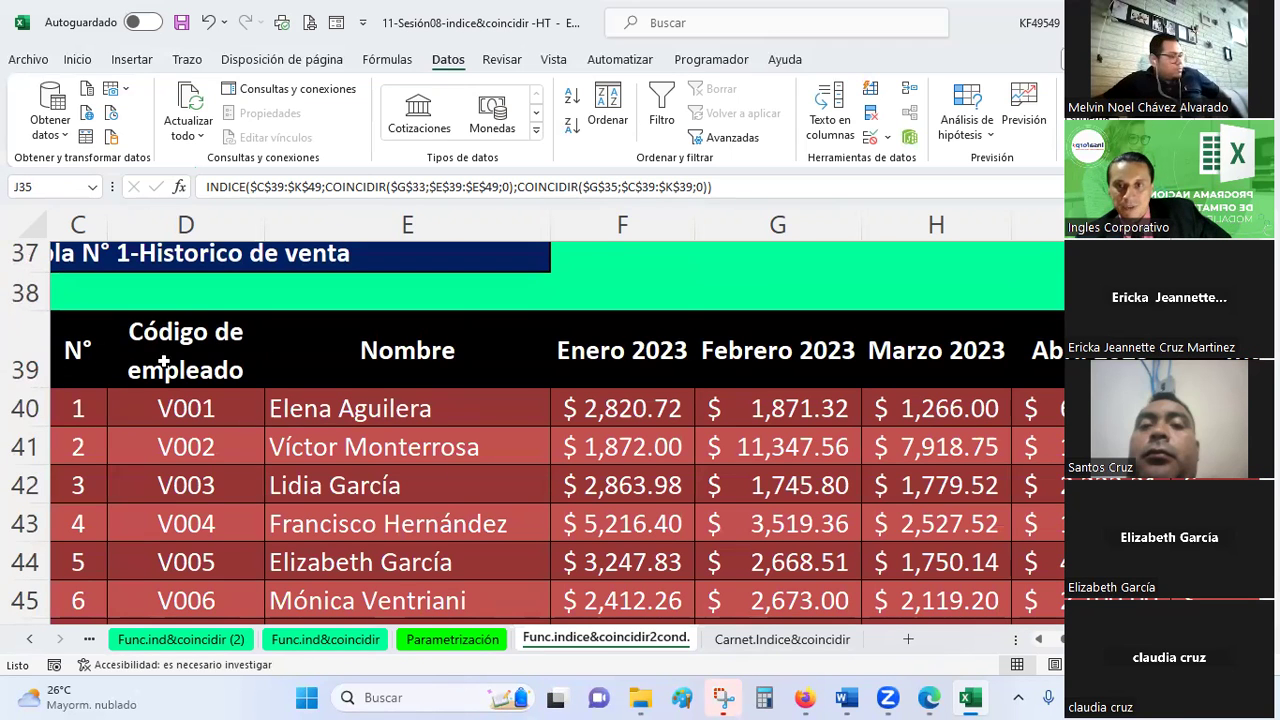
mouse_move(929, 698)
scroll(16, 417, "up", 3)
scroll(16, 417, "up", 1)
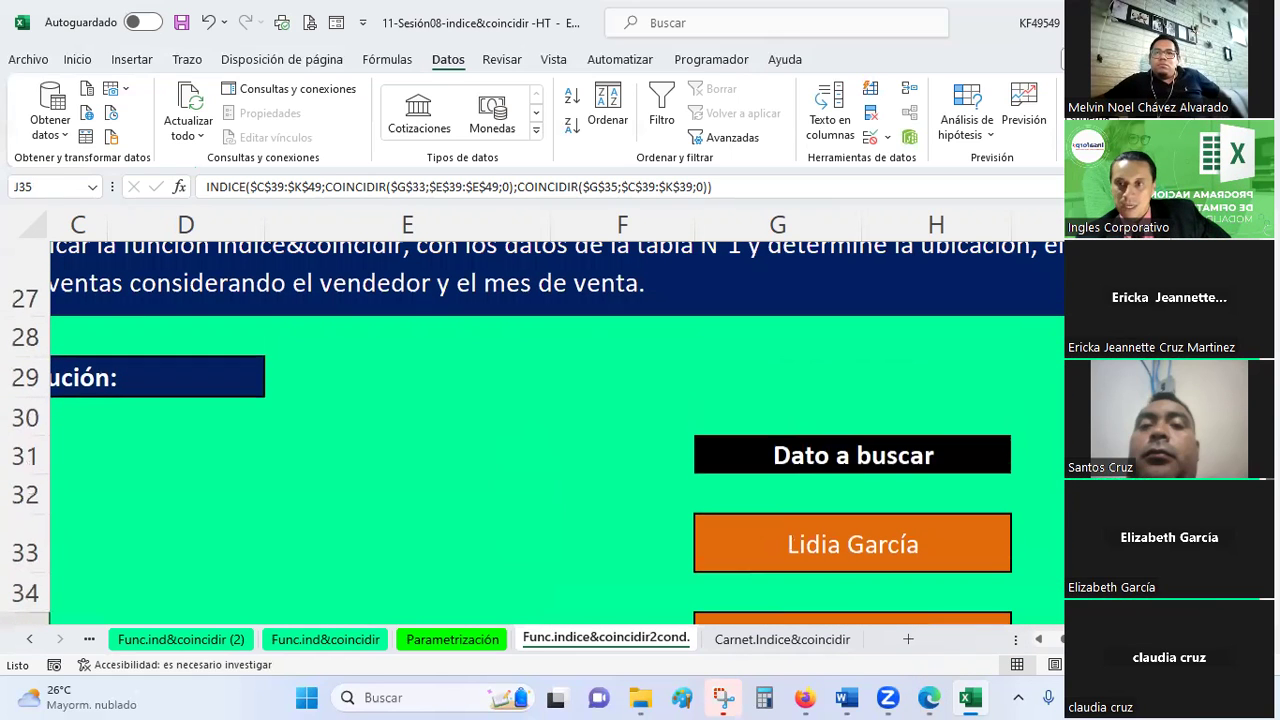
- Insert an INDICE function in J33 with array $C$39:$K$49
left_click(179, 187)
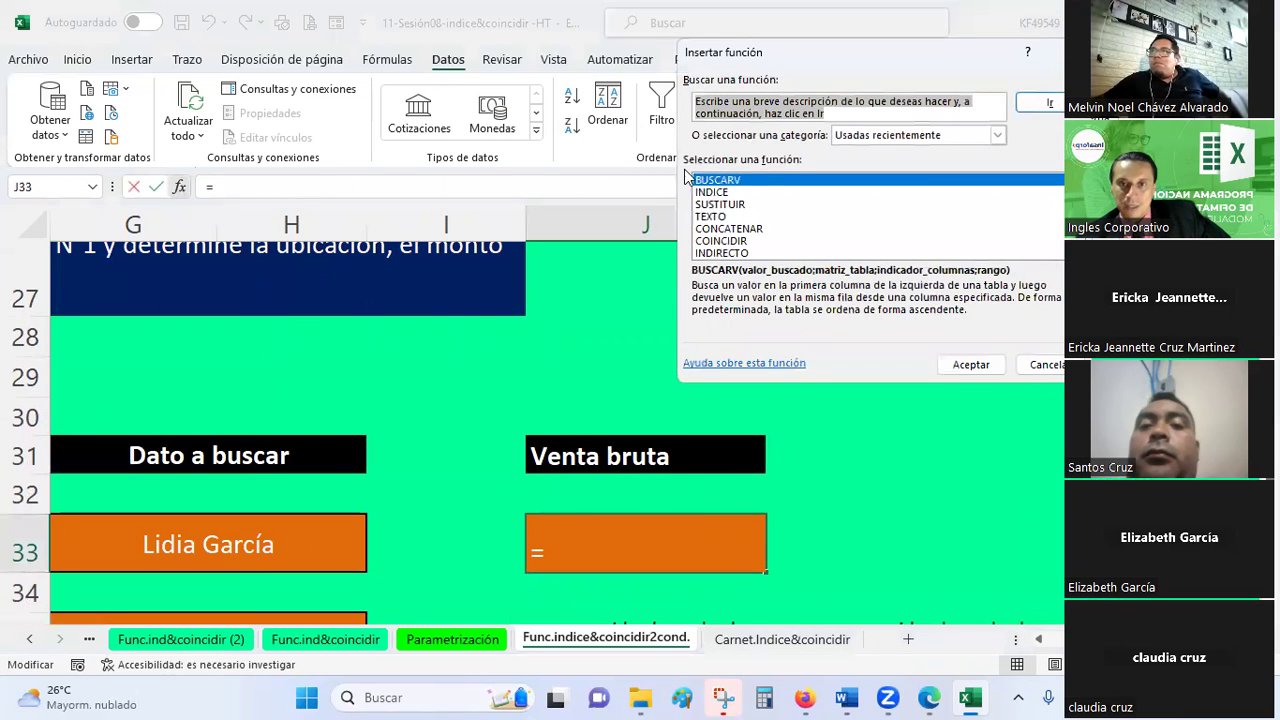
double_click(727, 193)
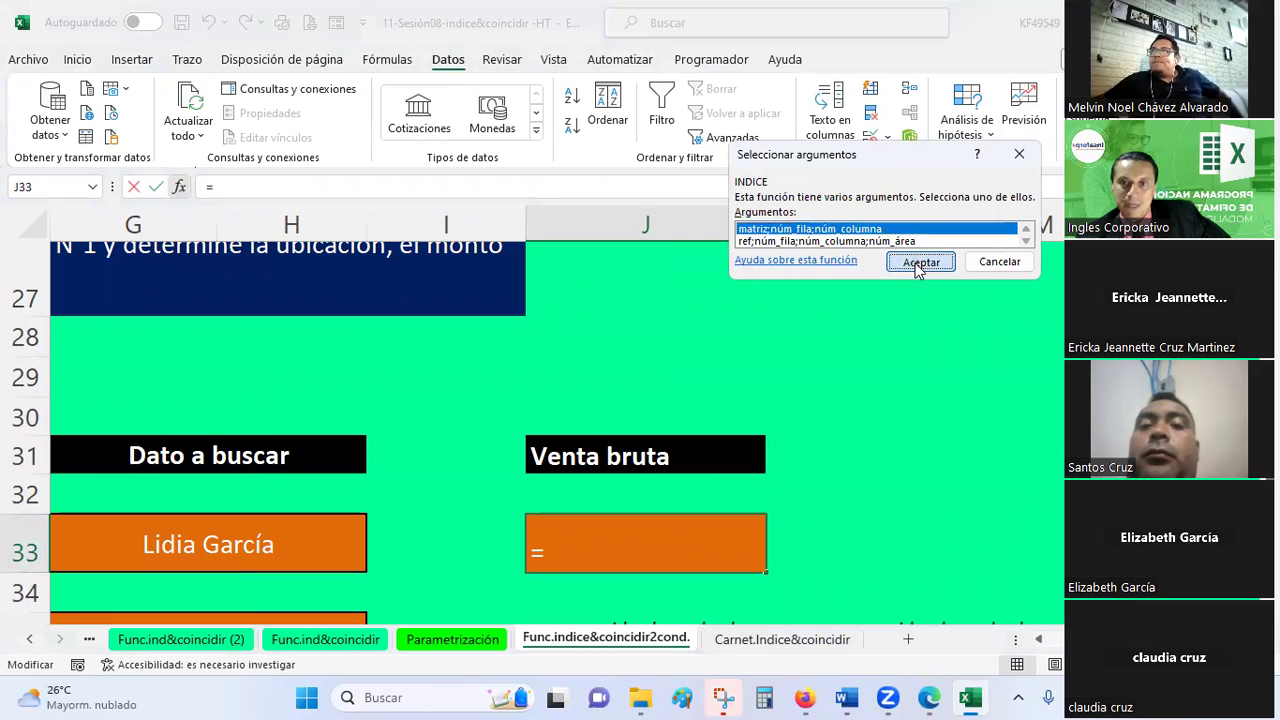
left_click(918, 265)
scroll(1047, 652, "left", 6)
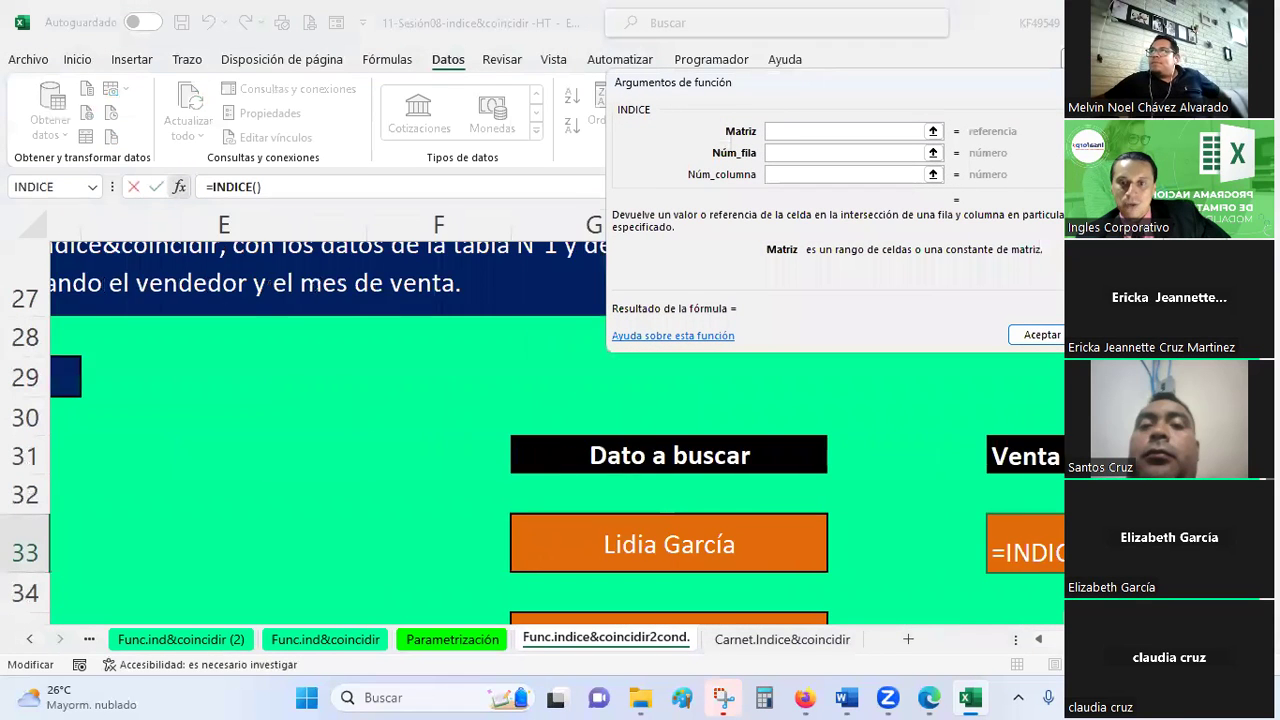
scroll(200, 445, "down", 2)
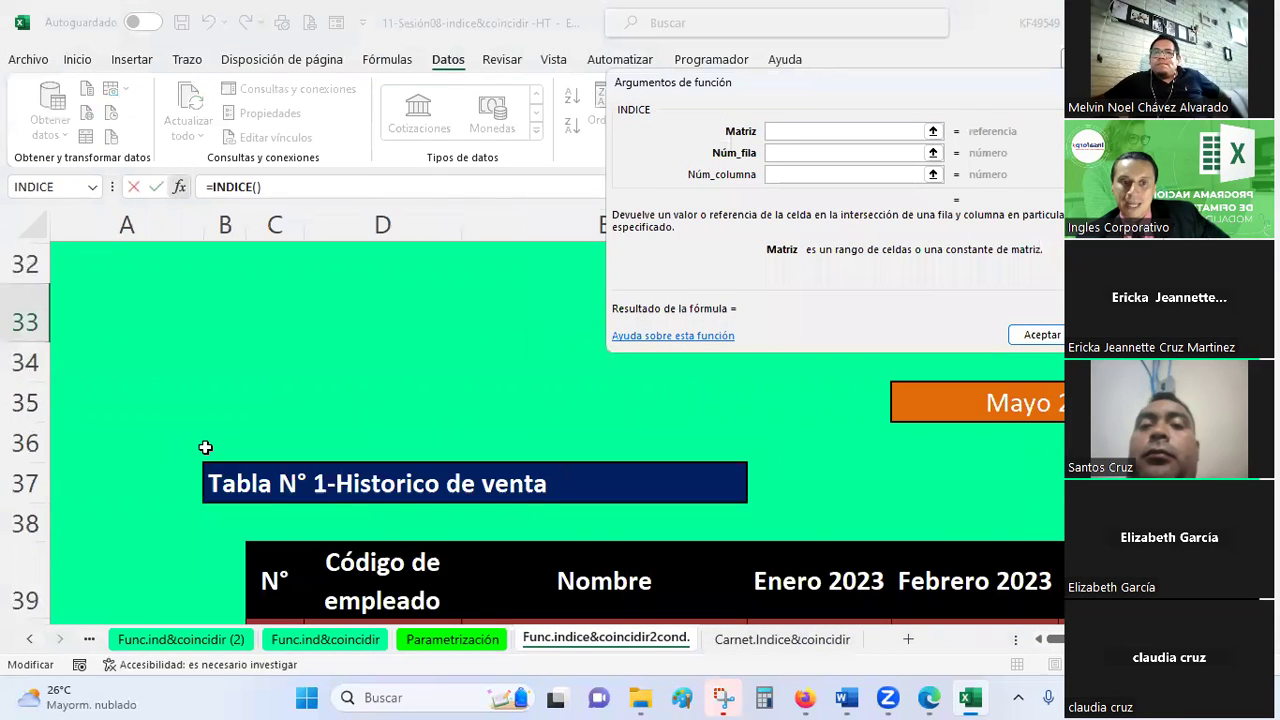
scroll(200, 445, "down", 1)
mouse_move(274, 465)
left_mouse_down()
mouse_move(881, 553)
mouse_move(860, 600)
mouse_move(838, 534)
left_mouse_up()
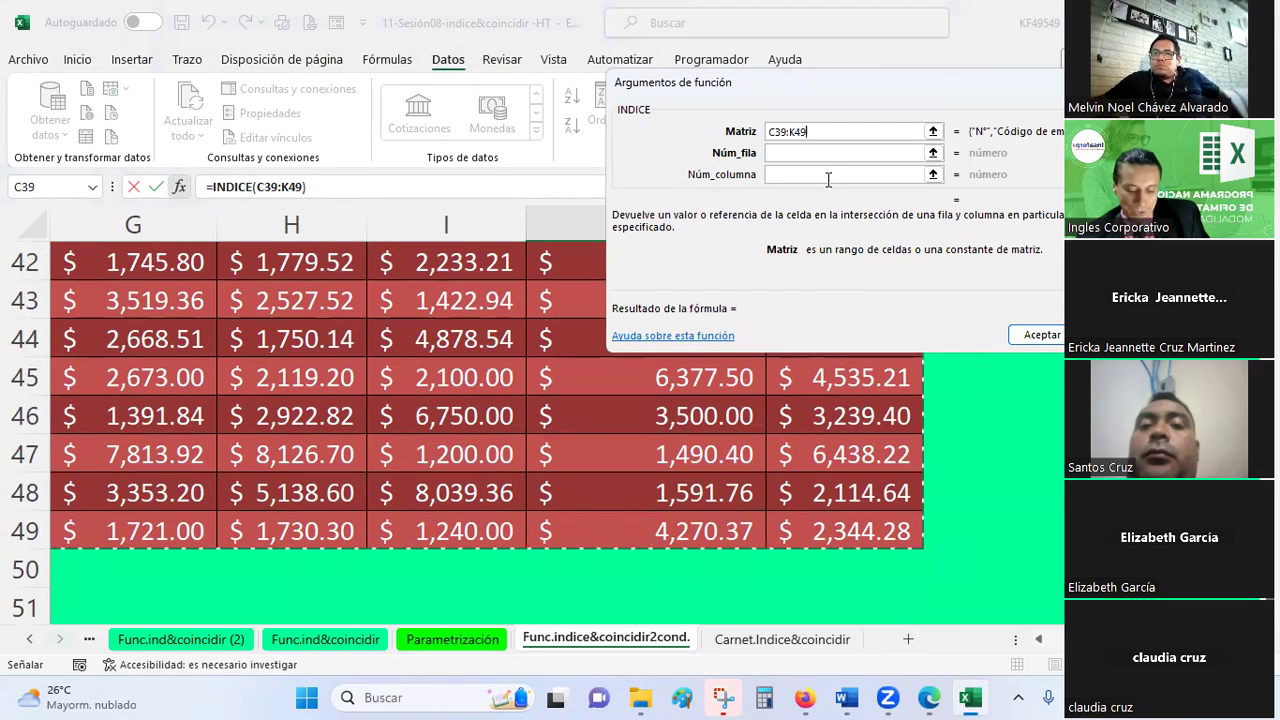
key("F4")
- Set the row argument to INDICE(G33;$E$39:$E$49)
left_click(830, 153)
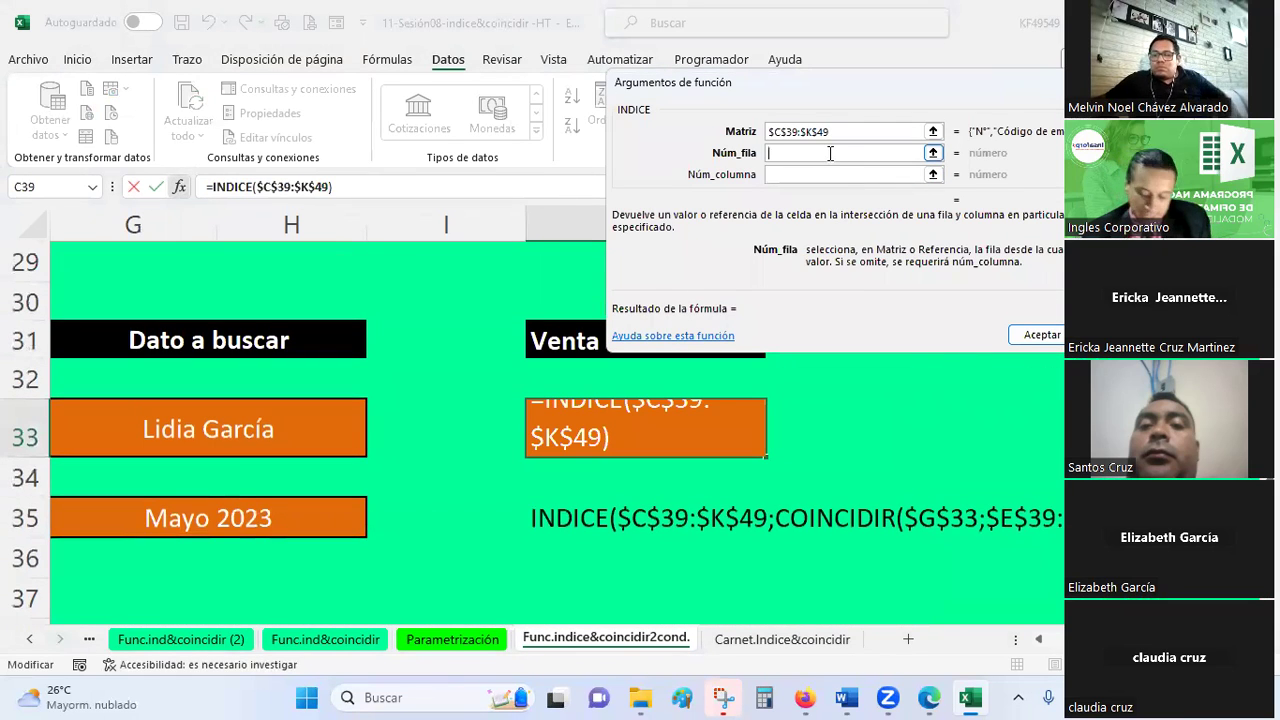
type("INDICE")
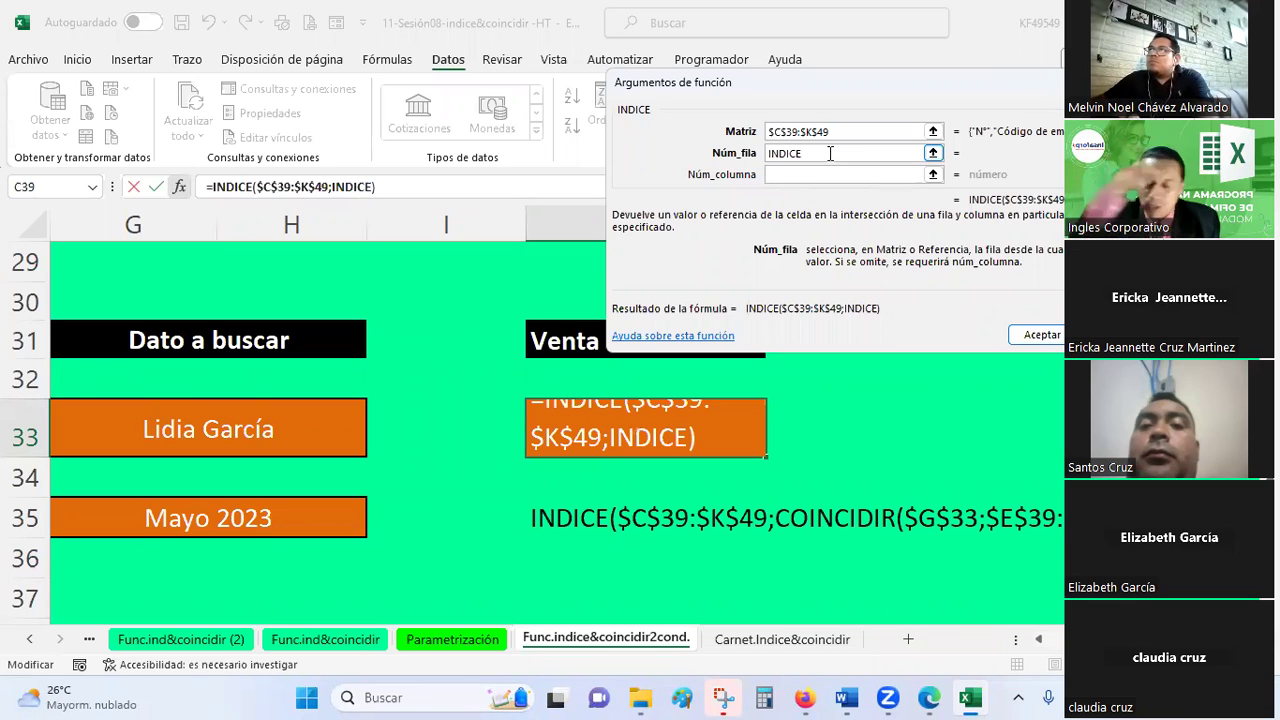
type("(")
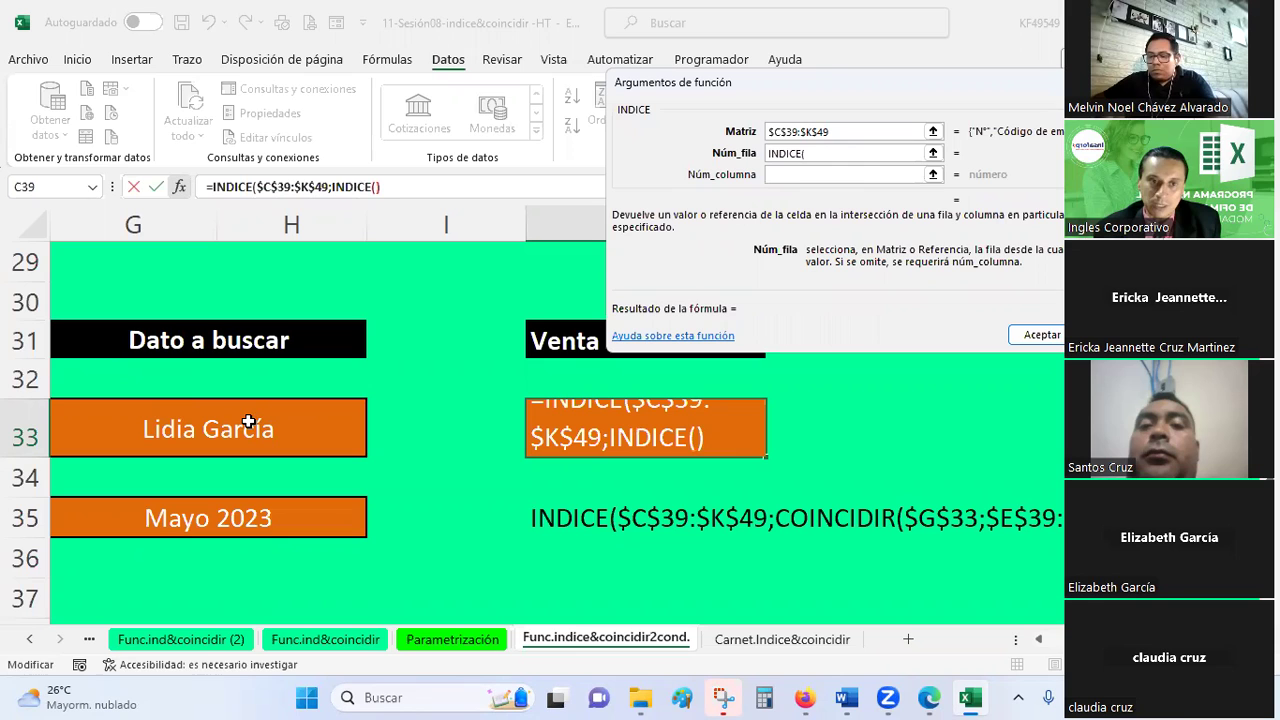
left_click(248, 422)
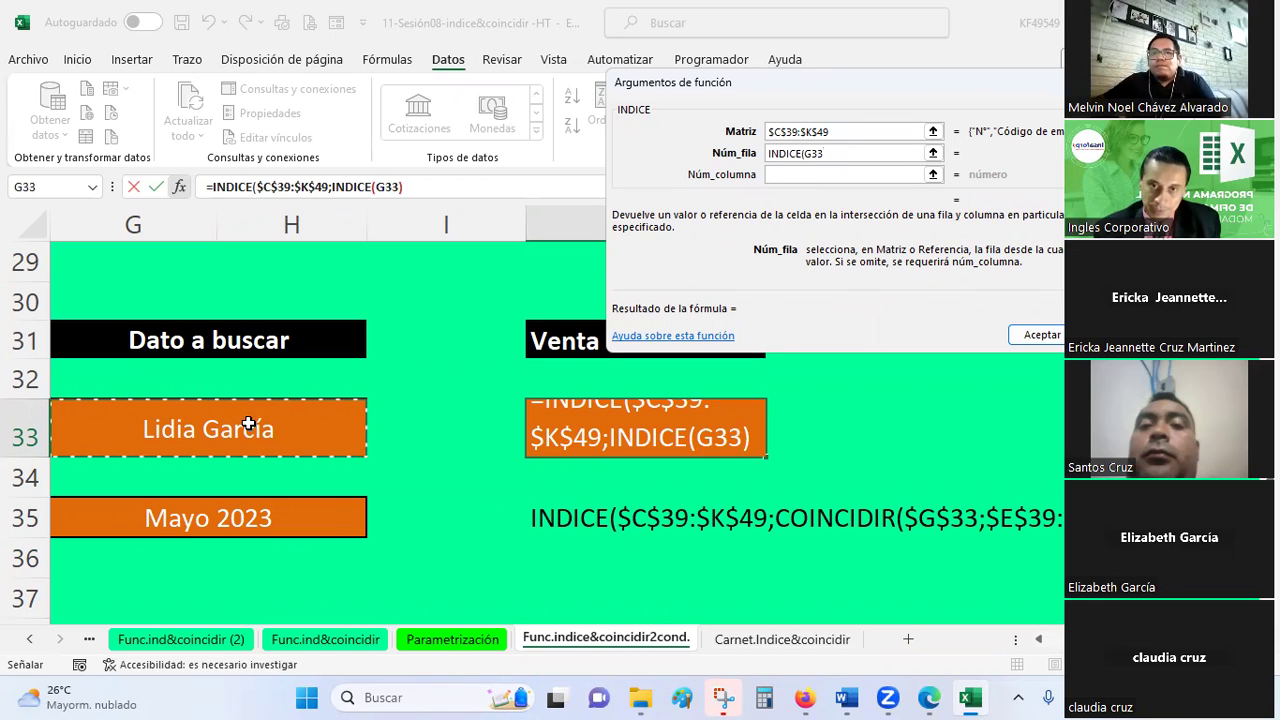
type(";")
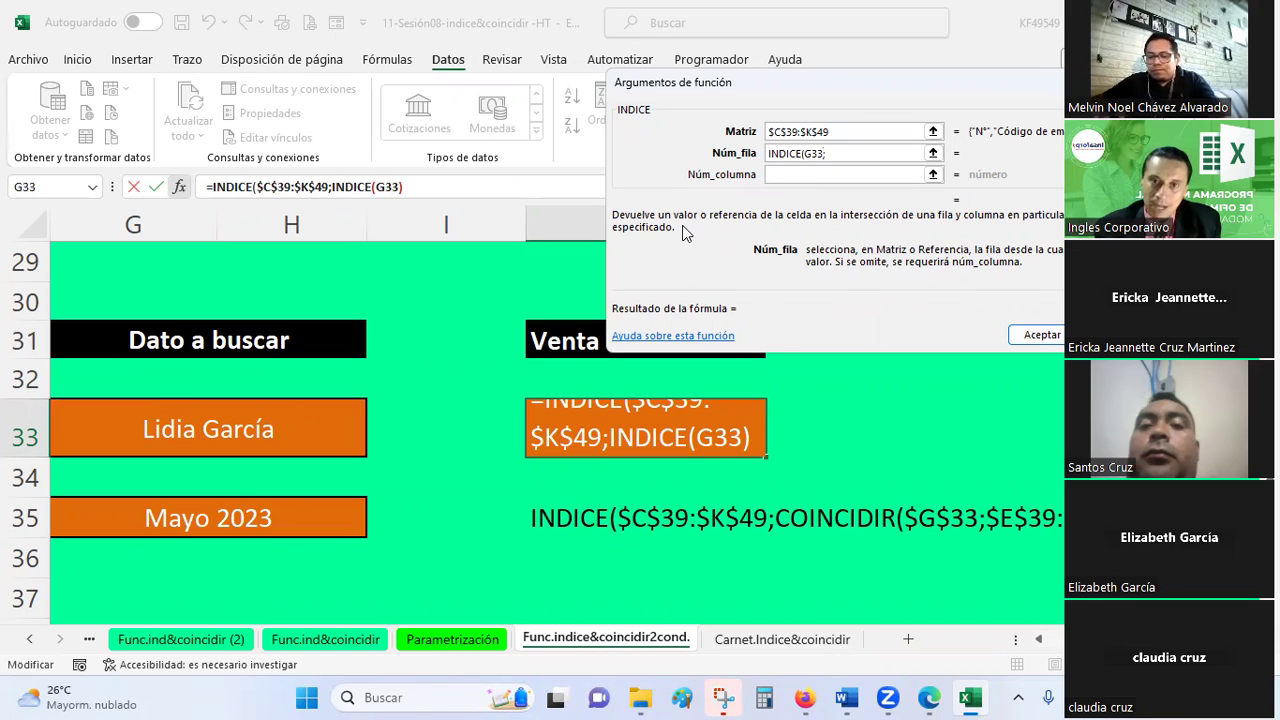
scroll(270, 447, "down", 3)
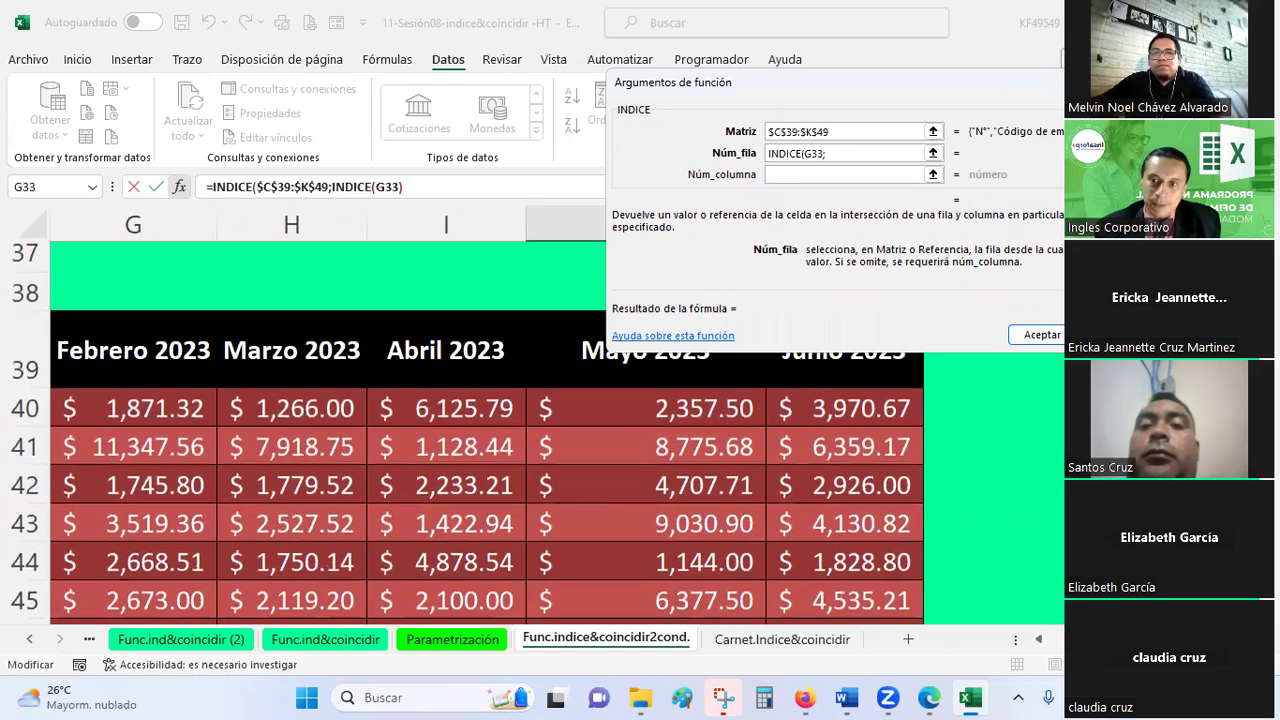
scroll(480, 450, "left", 5)
mouse_move(508, 347)
left_mouse_down()
mouse_move(536, 658)
mouse_move(530, 519)
left_mouse_up()
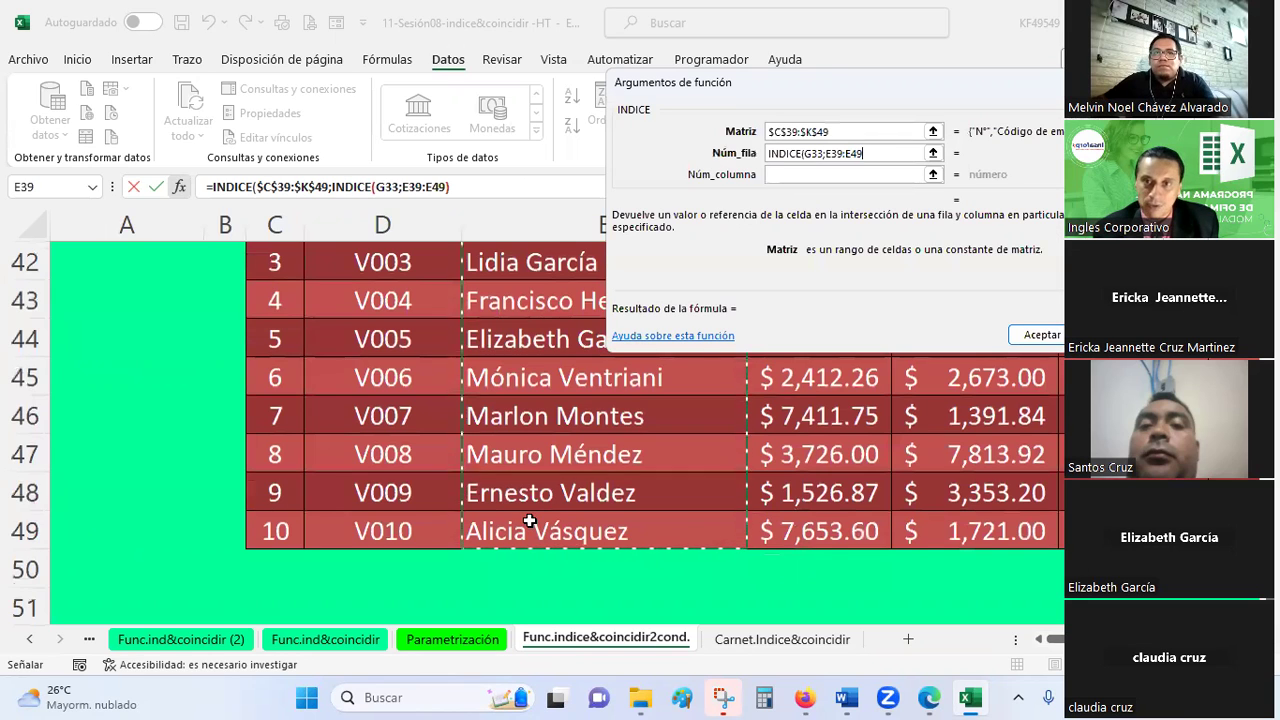
key("F4")
type(")")
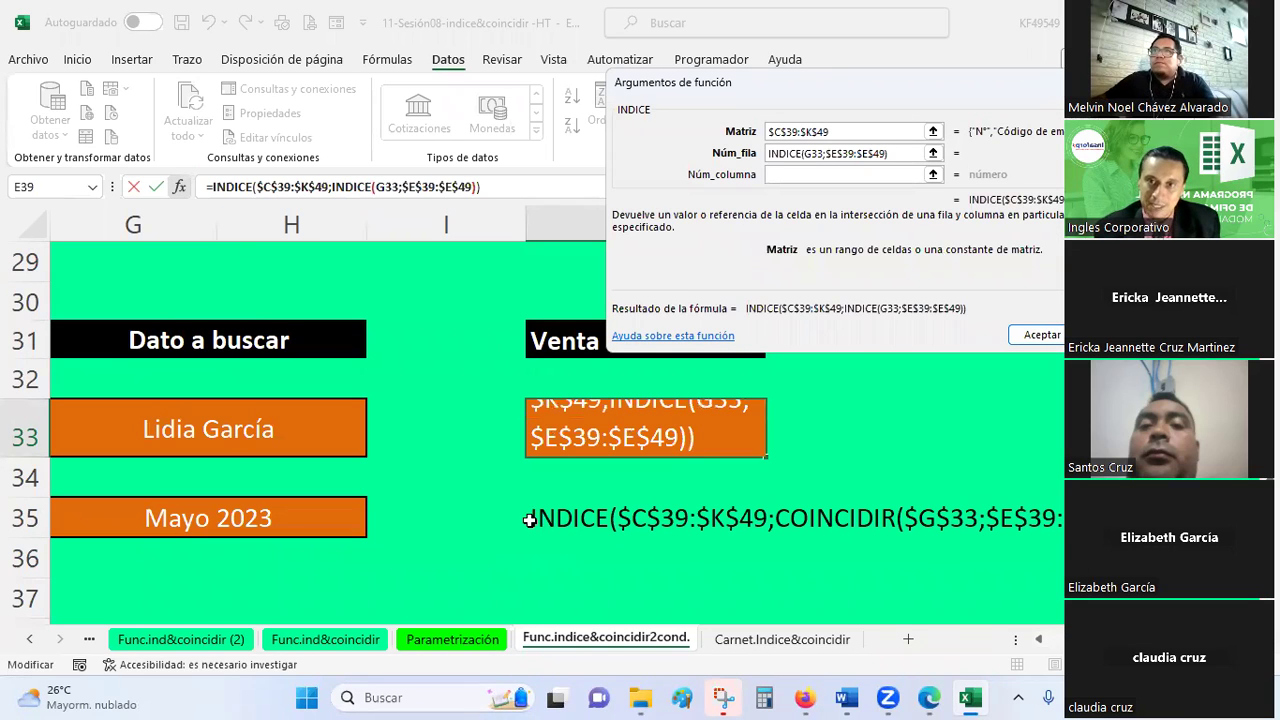
- Set the column argument to INDICE(G35;$C$39:$K$39) and commit the formula
left_click(803, 175)
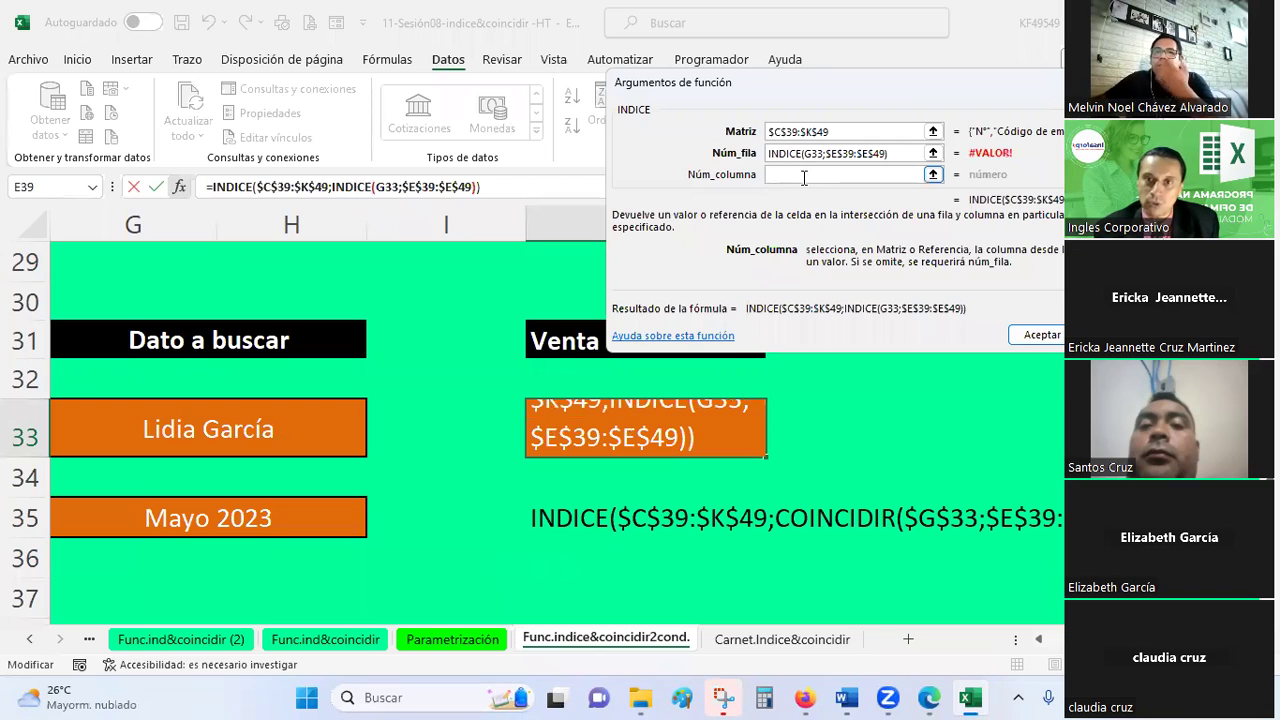
type("INDICE(")
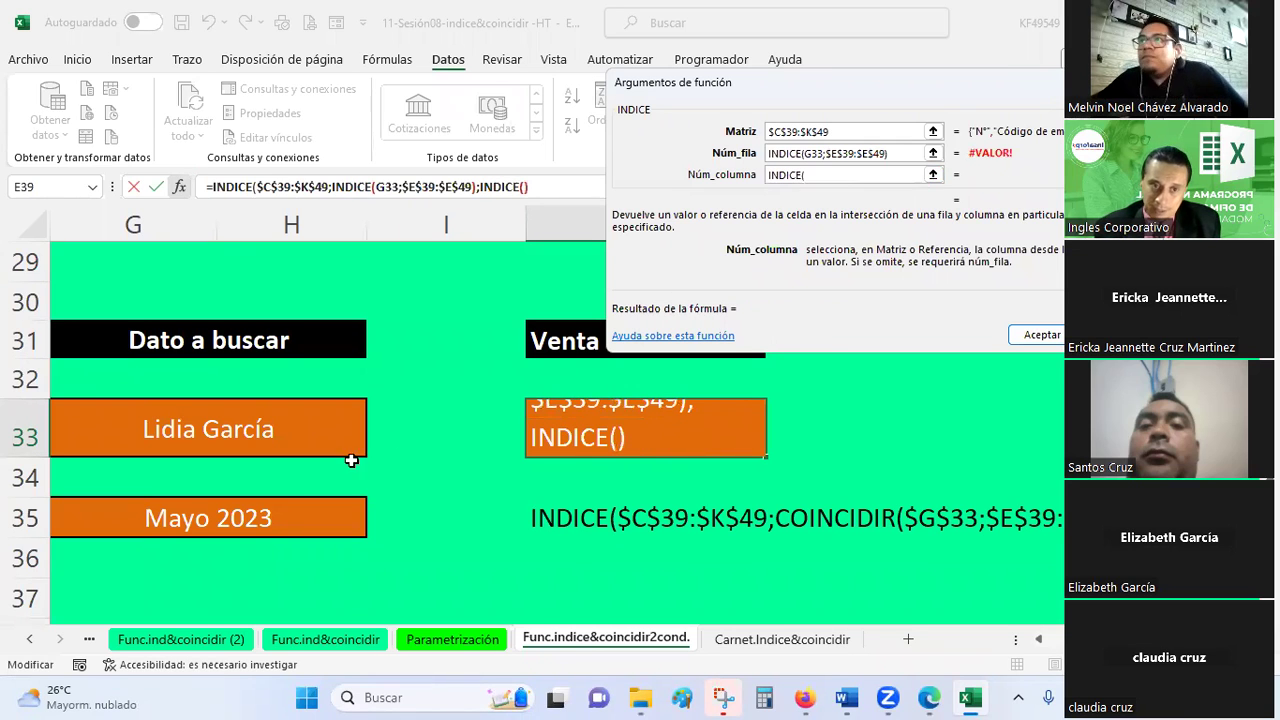
left_click(236, 517)
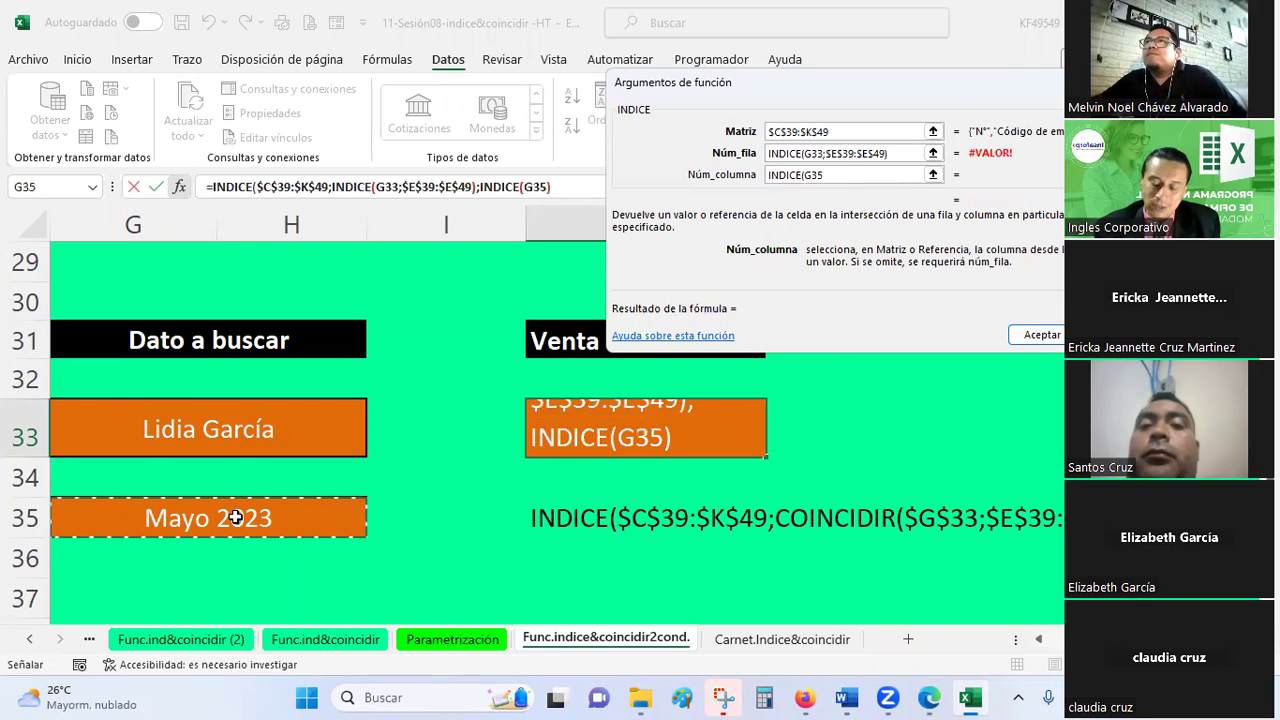
type(";")
scroll(236, 517, "down", 2)
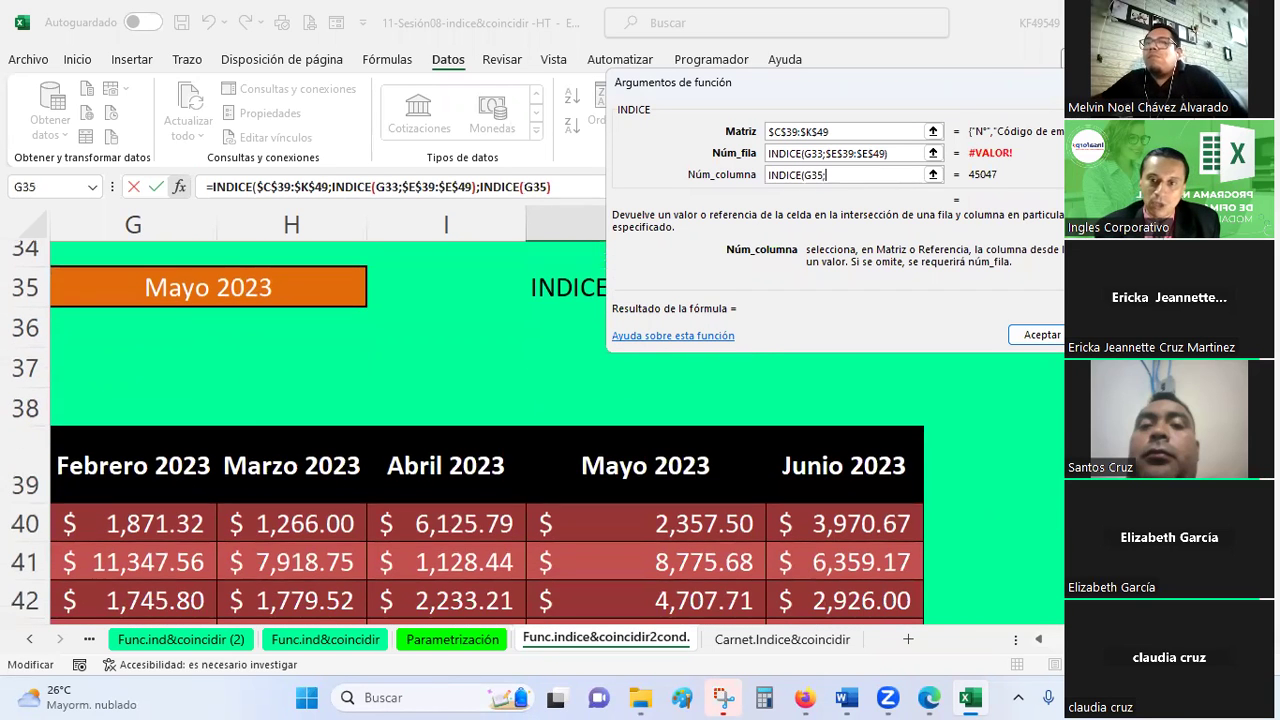
scroll(236, 517, "left", 3)
left_click(268, 460)
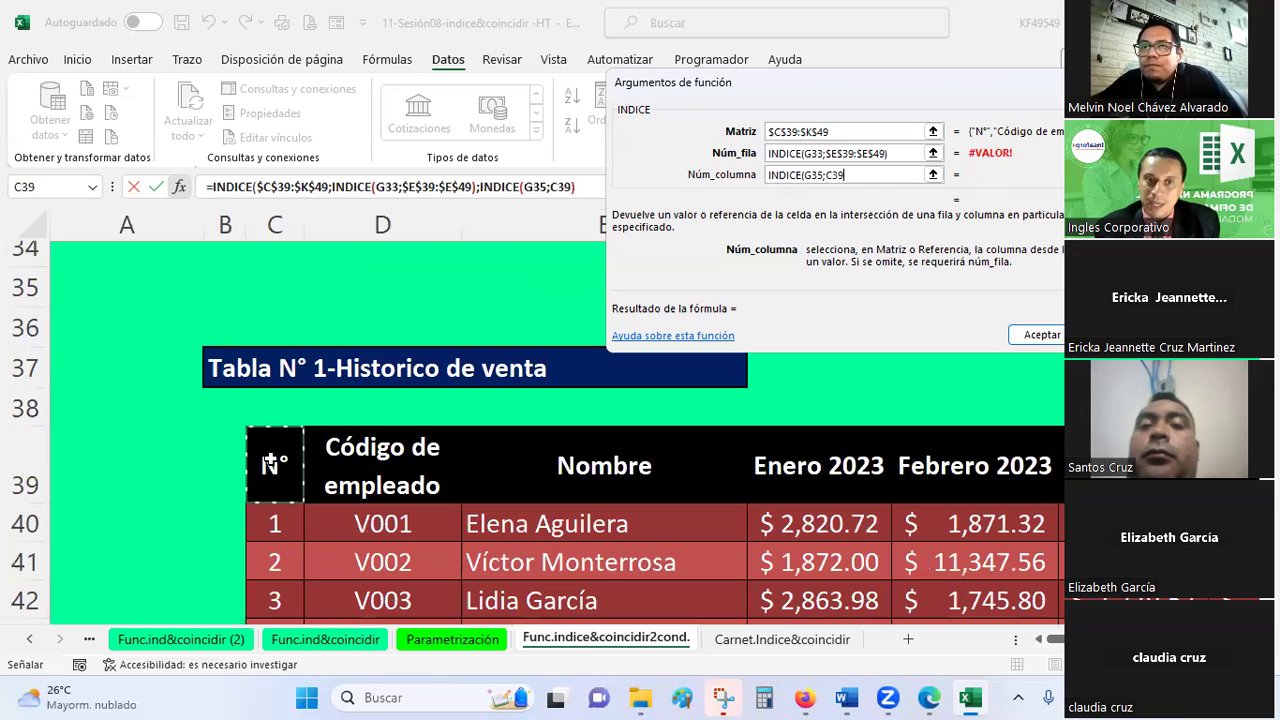
mouse_move(268, 460)
left_mouse_down()
mouse_move(1200, 465)
mouse_move(205, 515)
left_mouse_up()
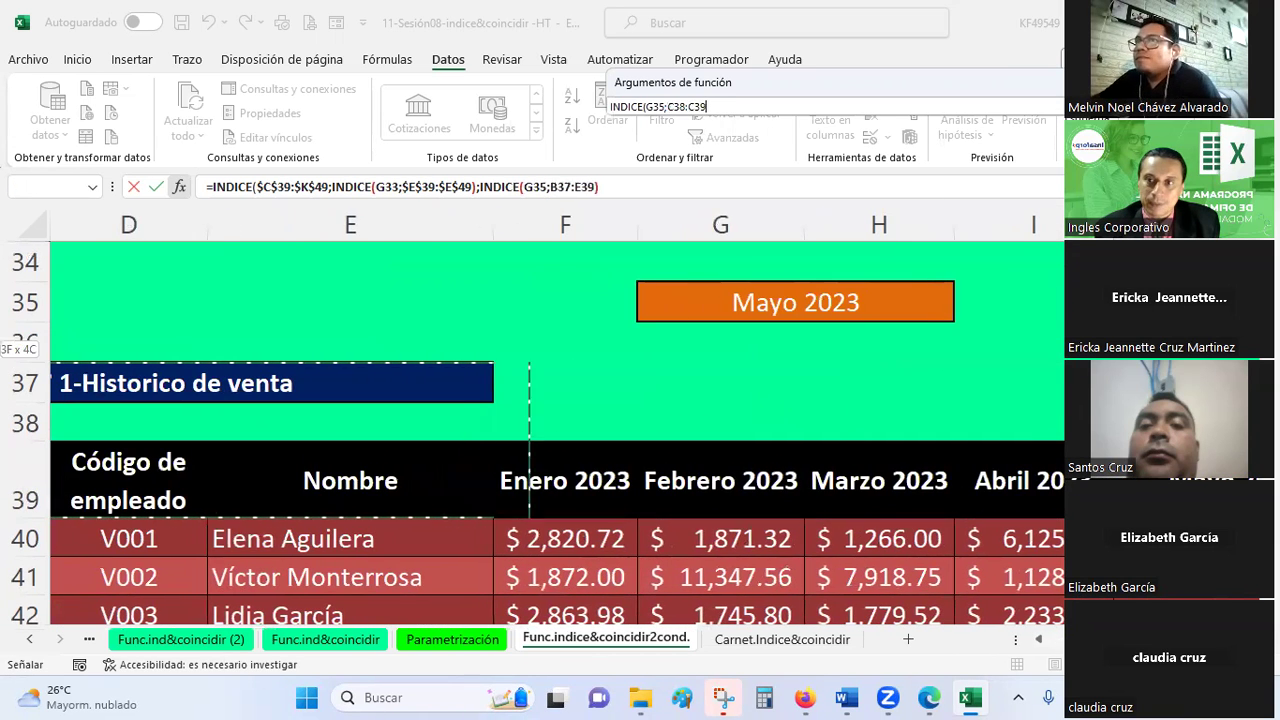
mouse_move(205, 515)
left_mouse_down()
mouse_move(1050, 402)
mouse_move(30, 470)
mouse_move(295, 480)
left_mouse_up()
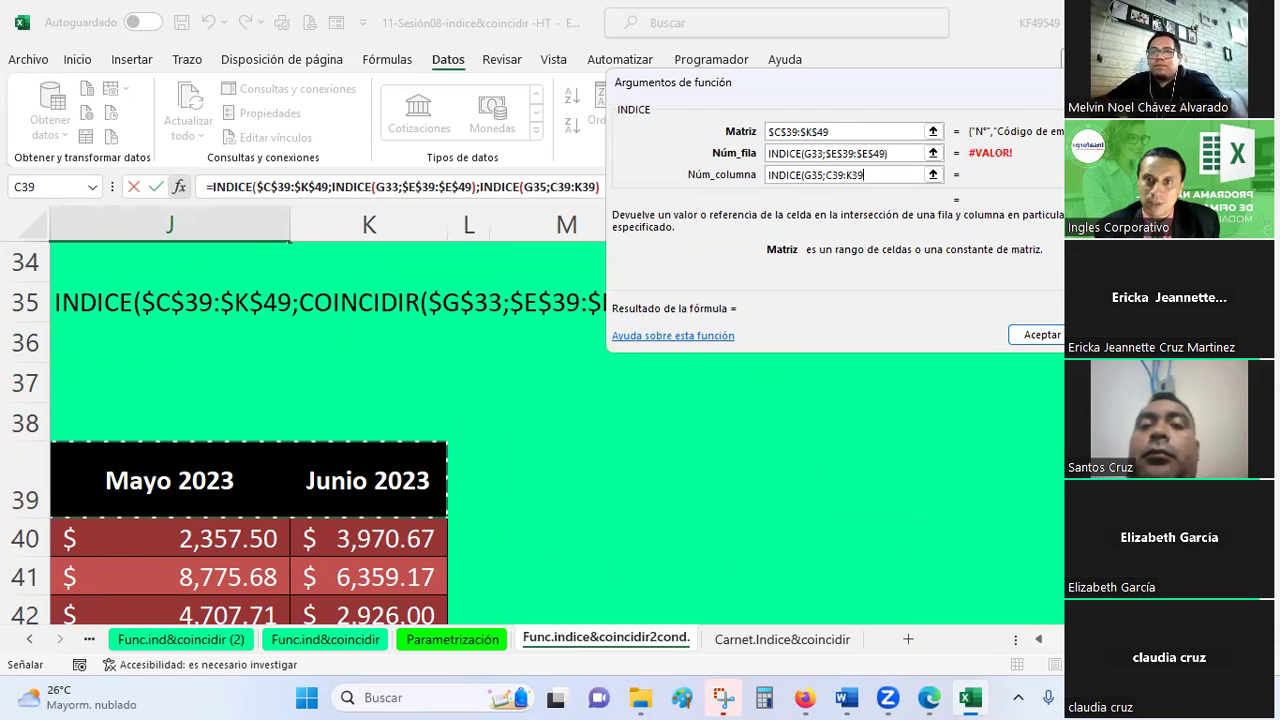
scroll(550, 430, "left", 3)
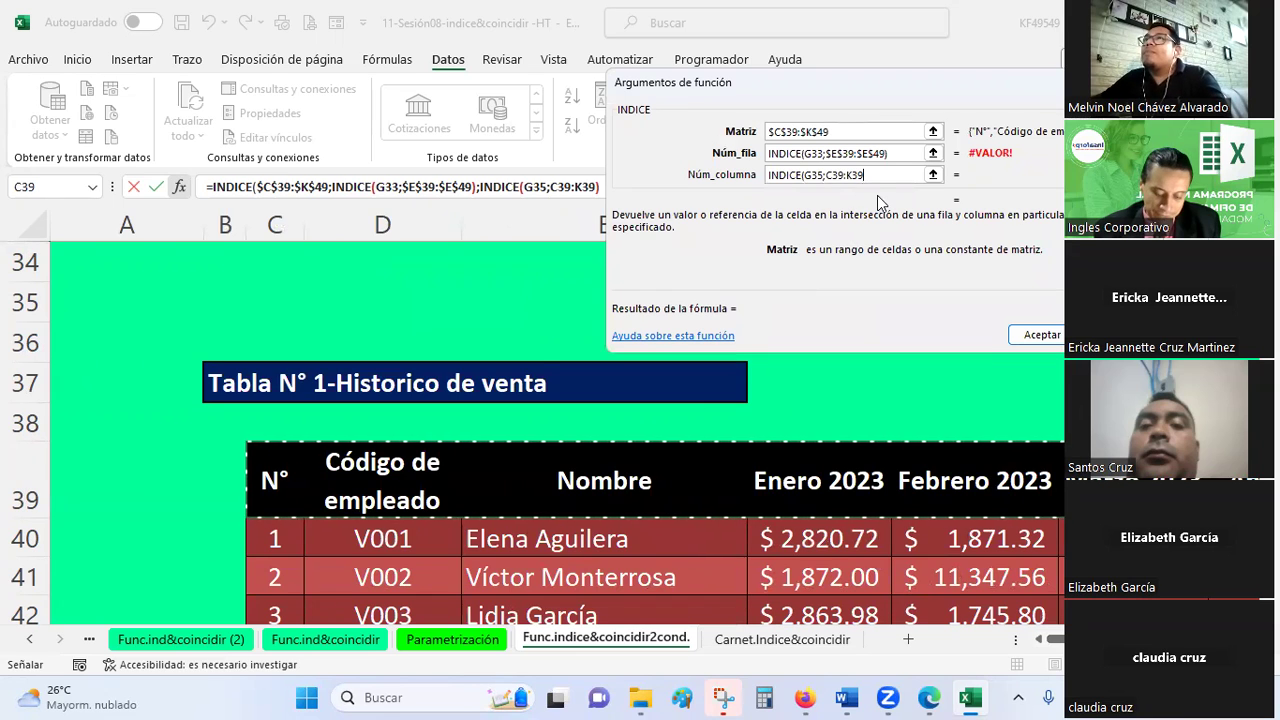
key("F4")
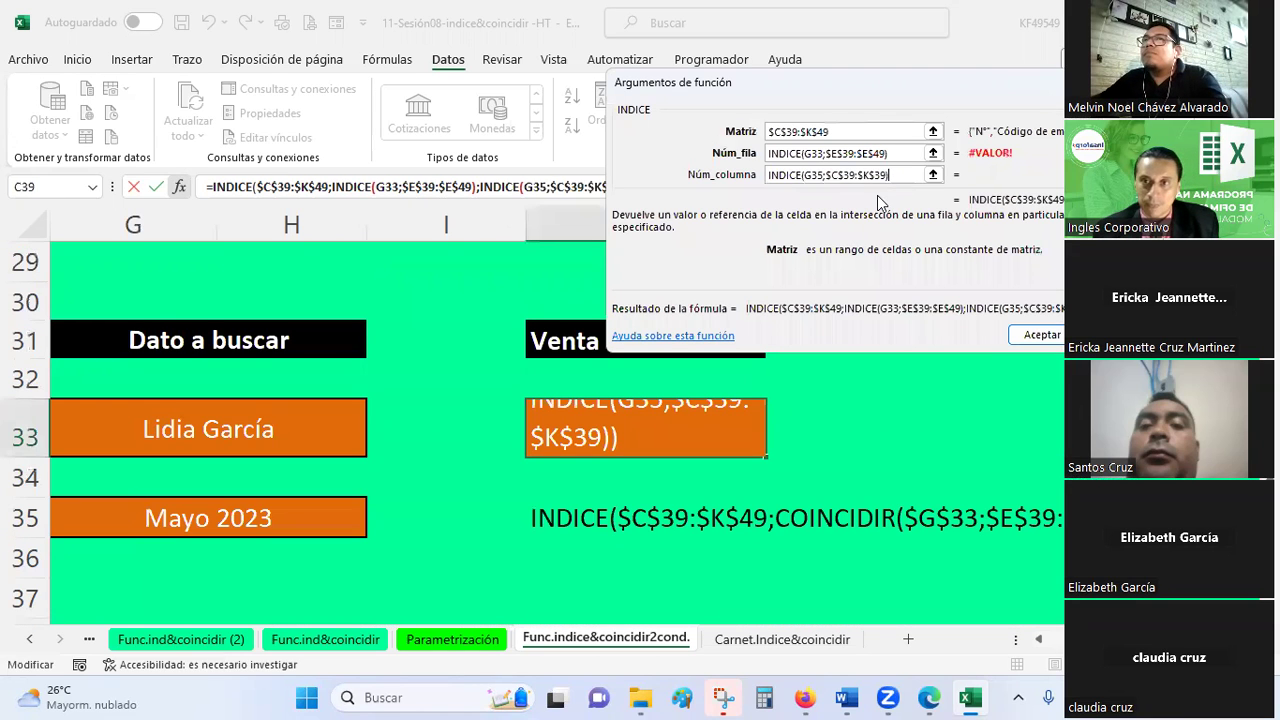
key("Return")
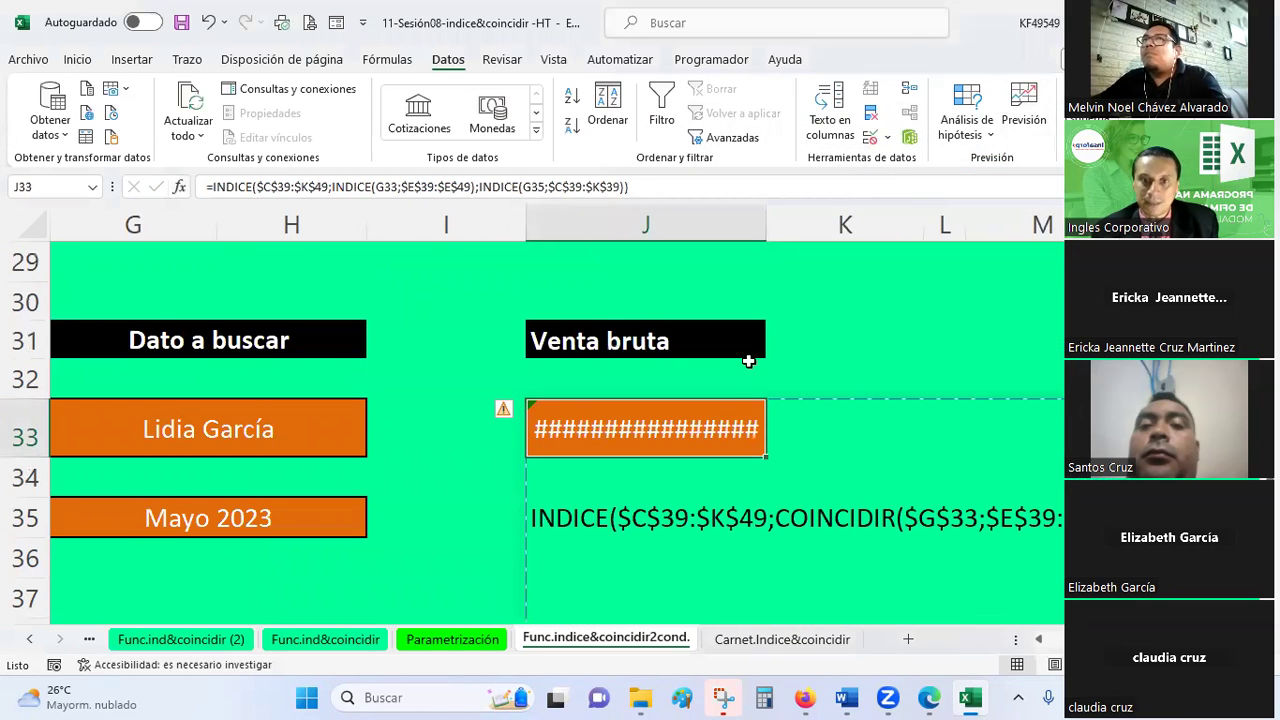
- Inspect the sheet around J33's #### spill-error result
left_click(669, 608)
left_click(562, 430)
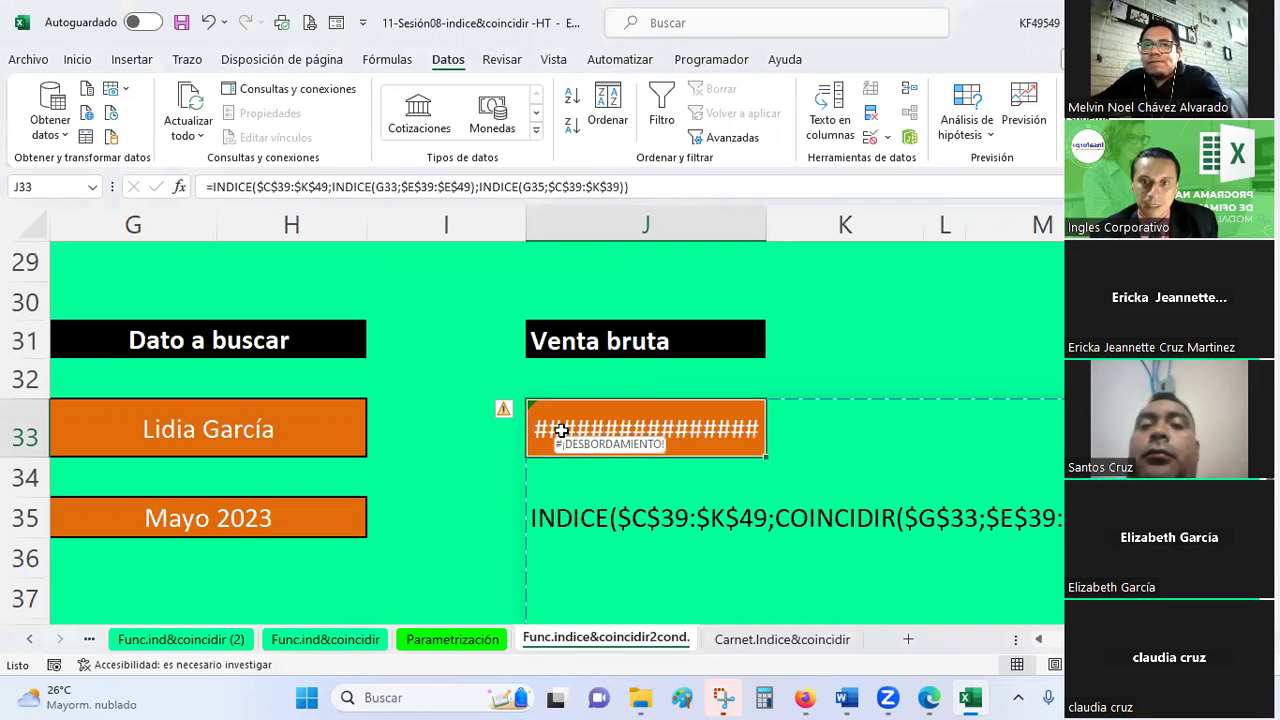
scroll(562, 430, "down", 3)
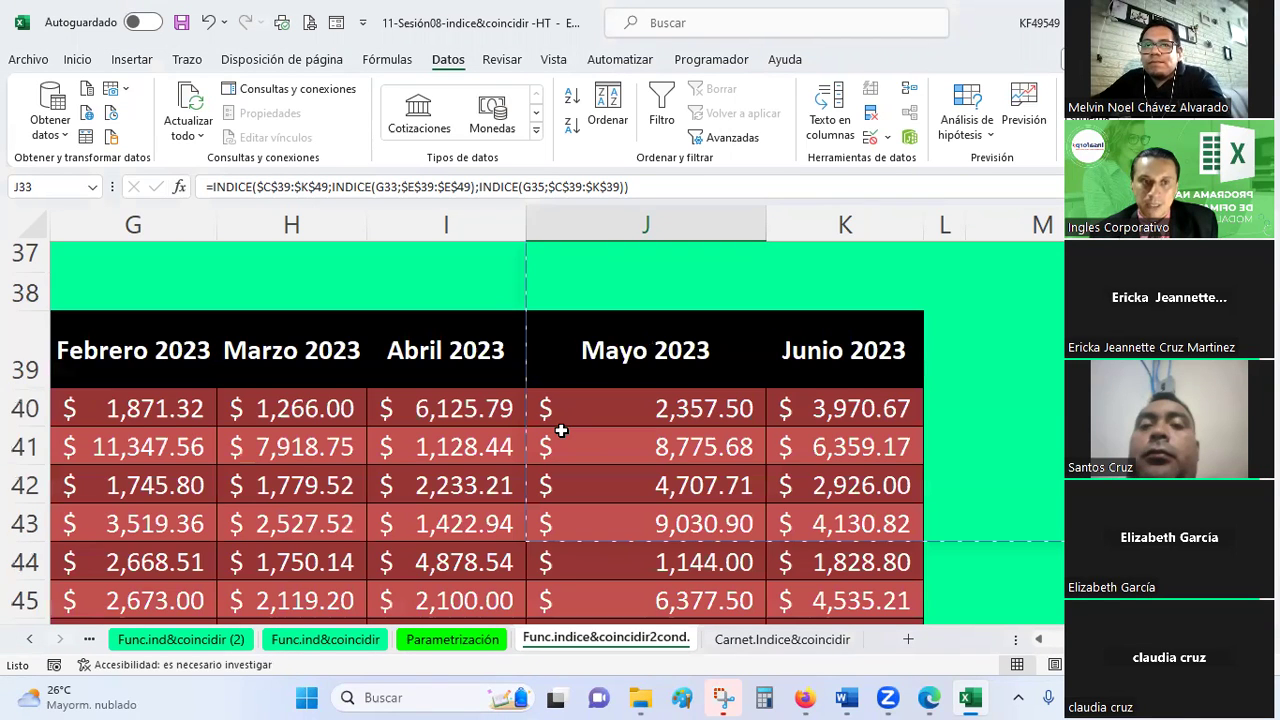
scroll(562, 430, "down", 1)
scroll(562, 430, "down", 2)
scroll(562, 430, "up", 2)
scroll(562, 430, "up", 2)
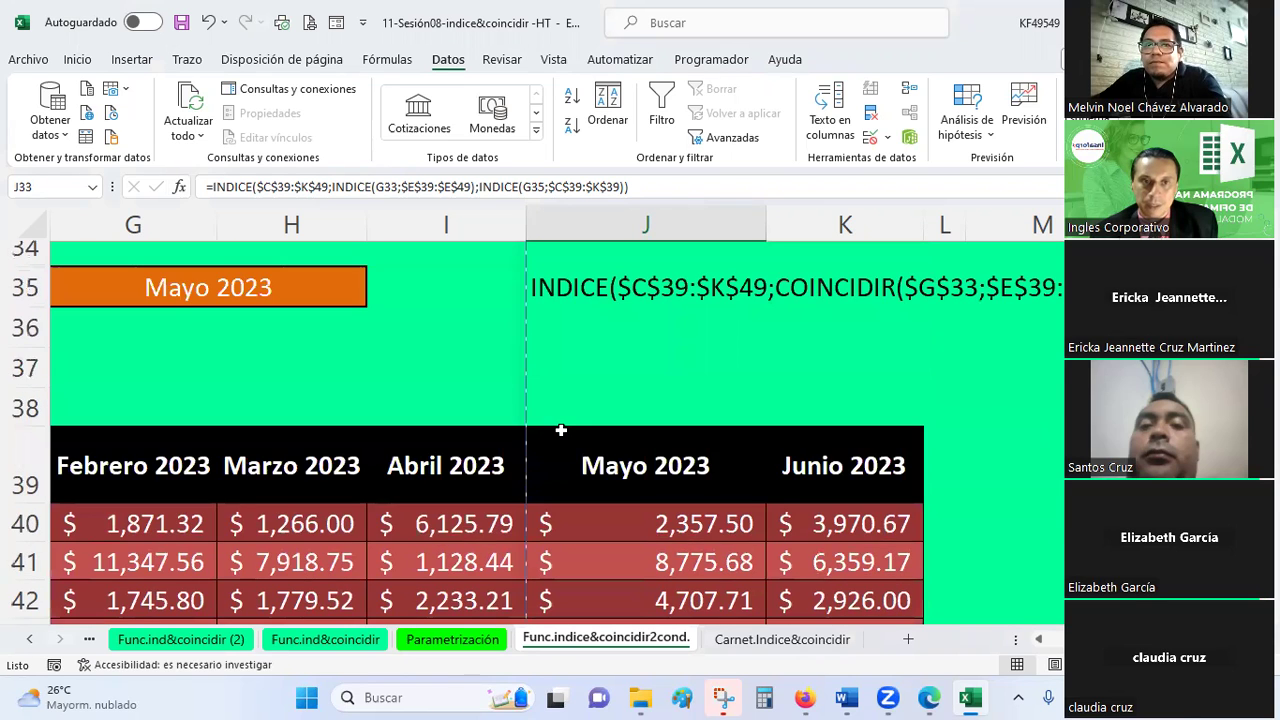
scroll(561, 430, "up", 2)
mouse_move(645, 429)
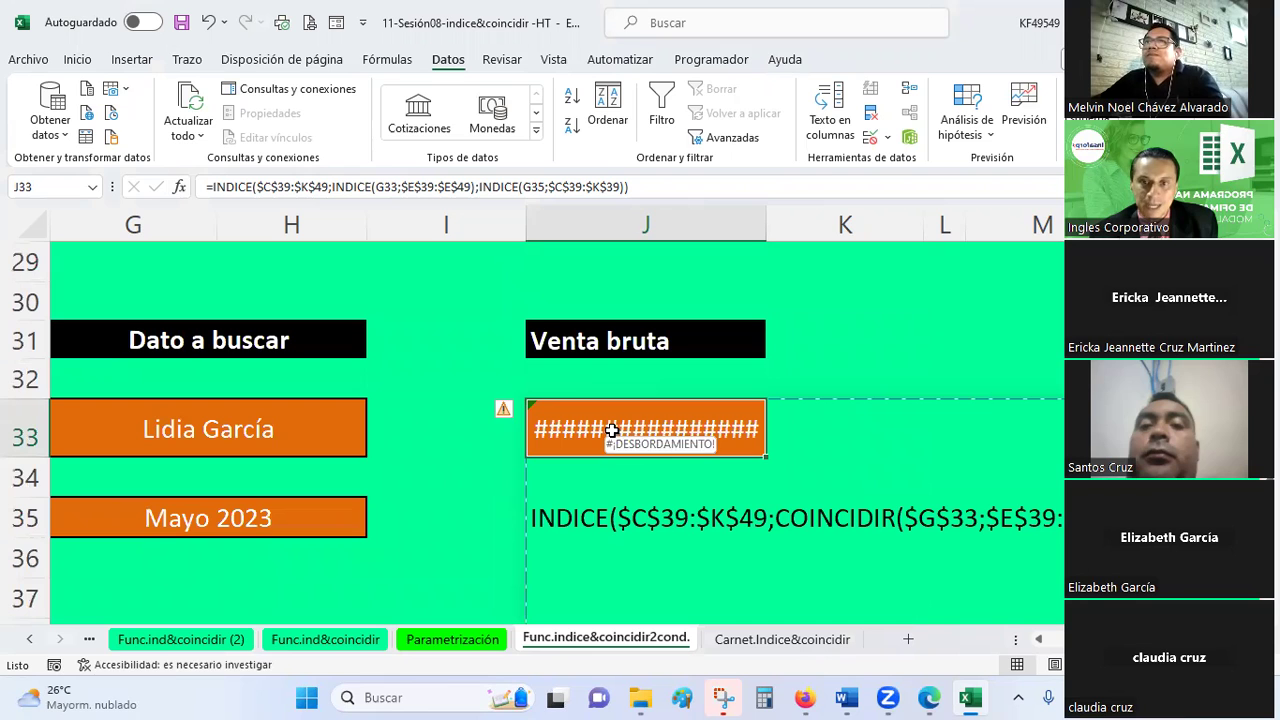
- Lock the G33 reference in J33's formula as $G$33
left_click(401, 188)
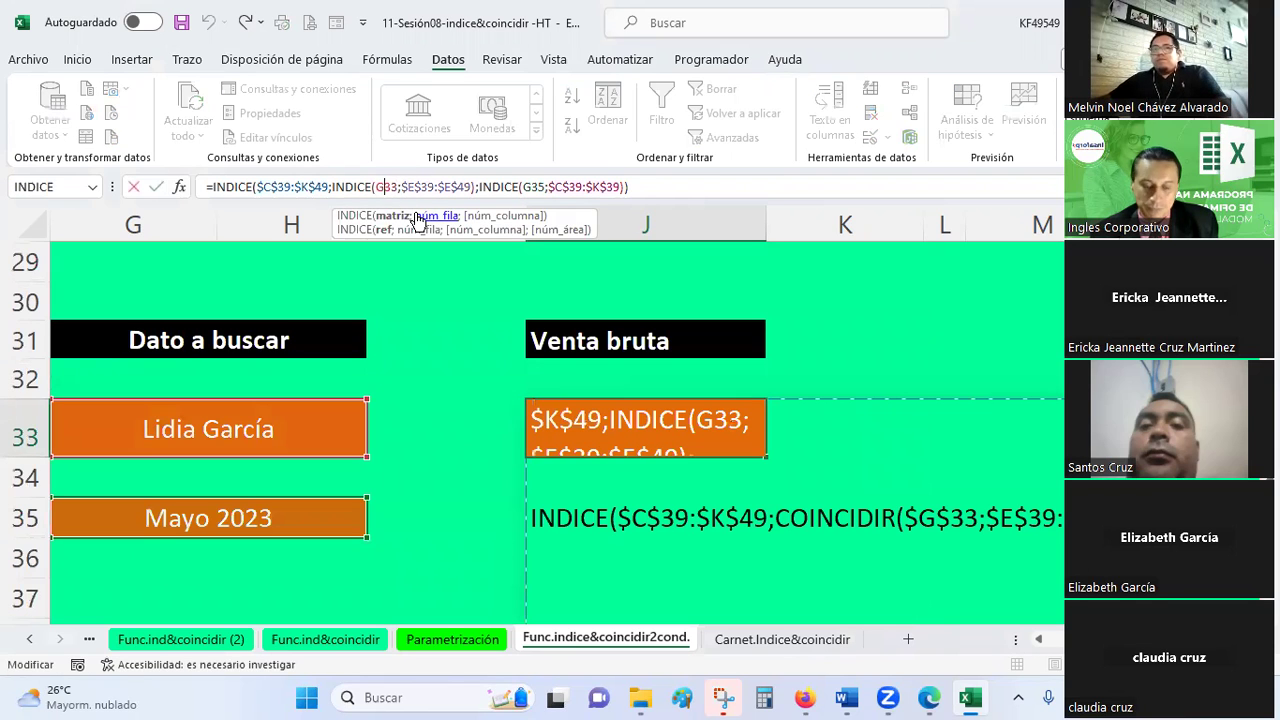
key("F4")
key("Return")
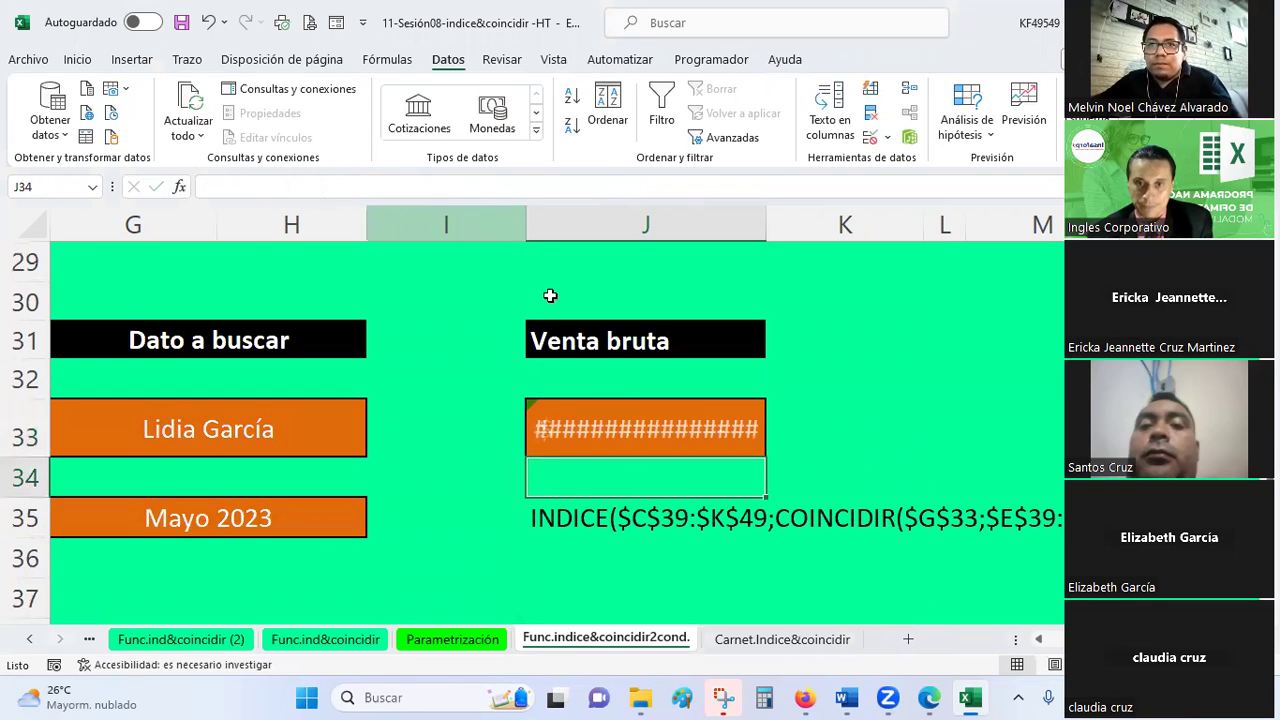
left_click(636, 435)
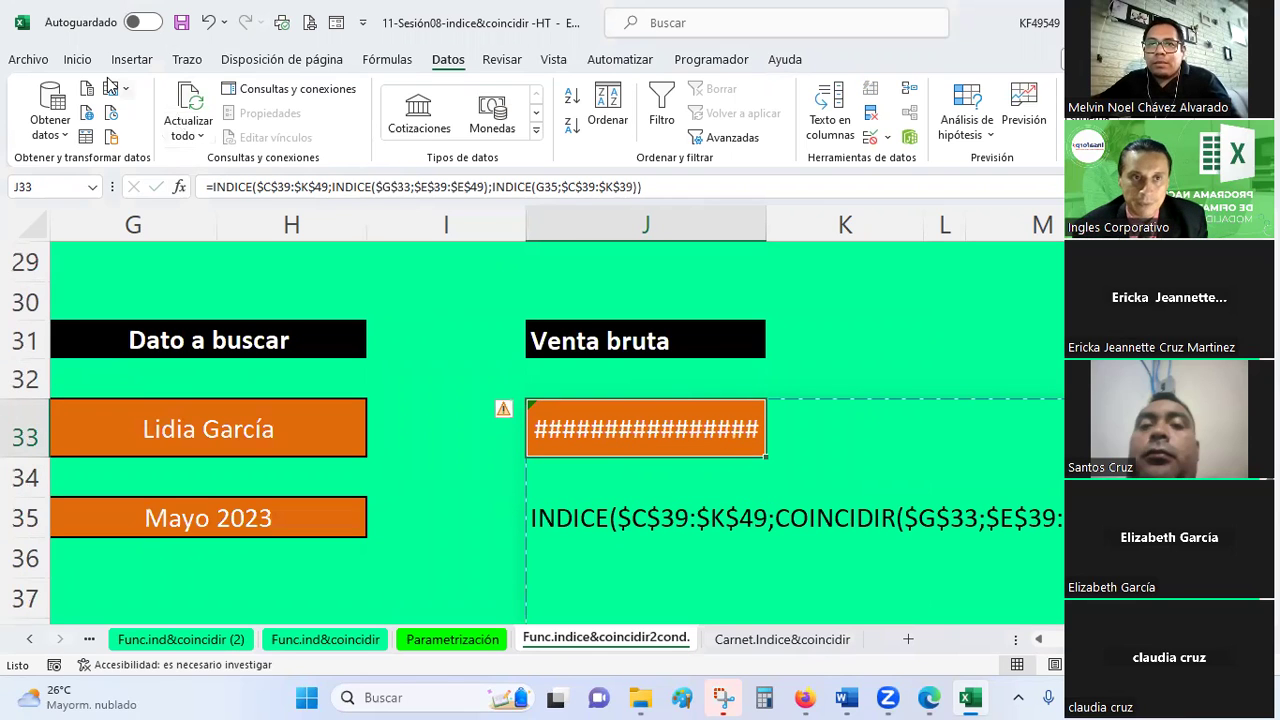
left_click(80, 60)
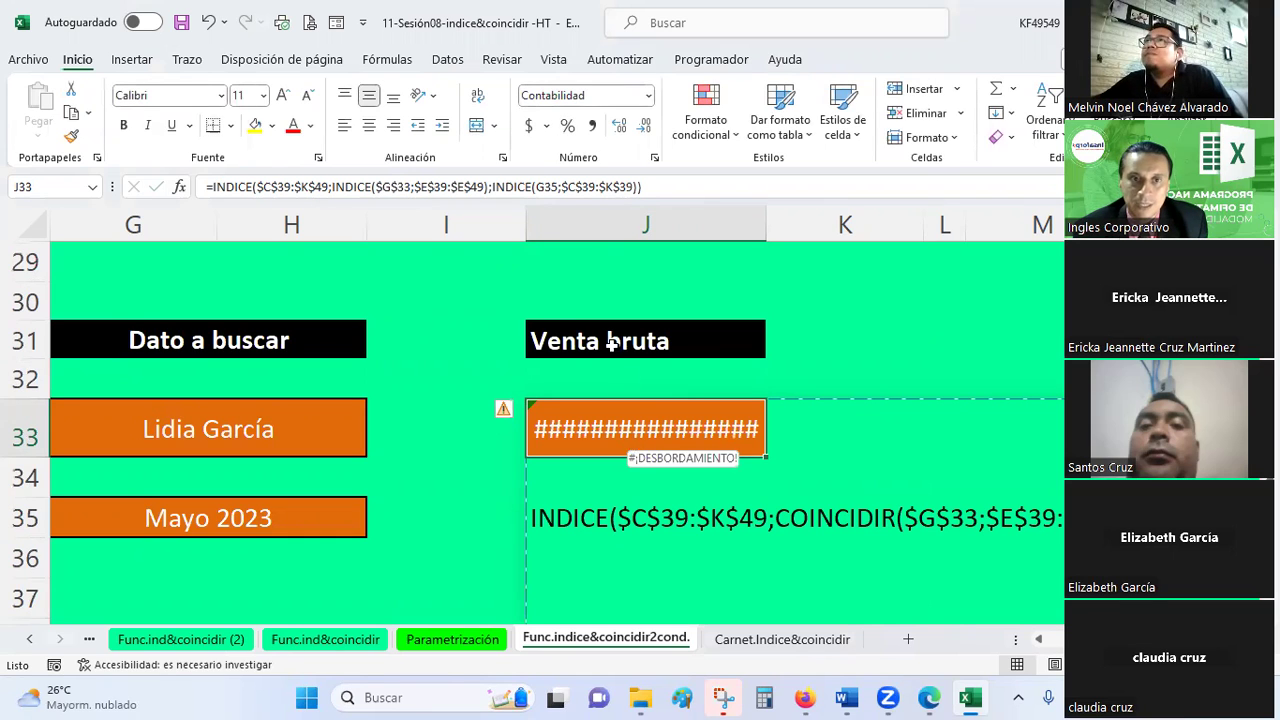
- Replace both inner INDICE functions in J33 with COINCIDIR, yielding $ 1,144.00
left_click(333, 187)
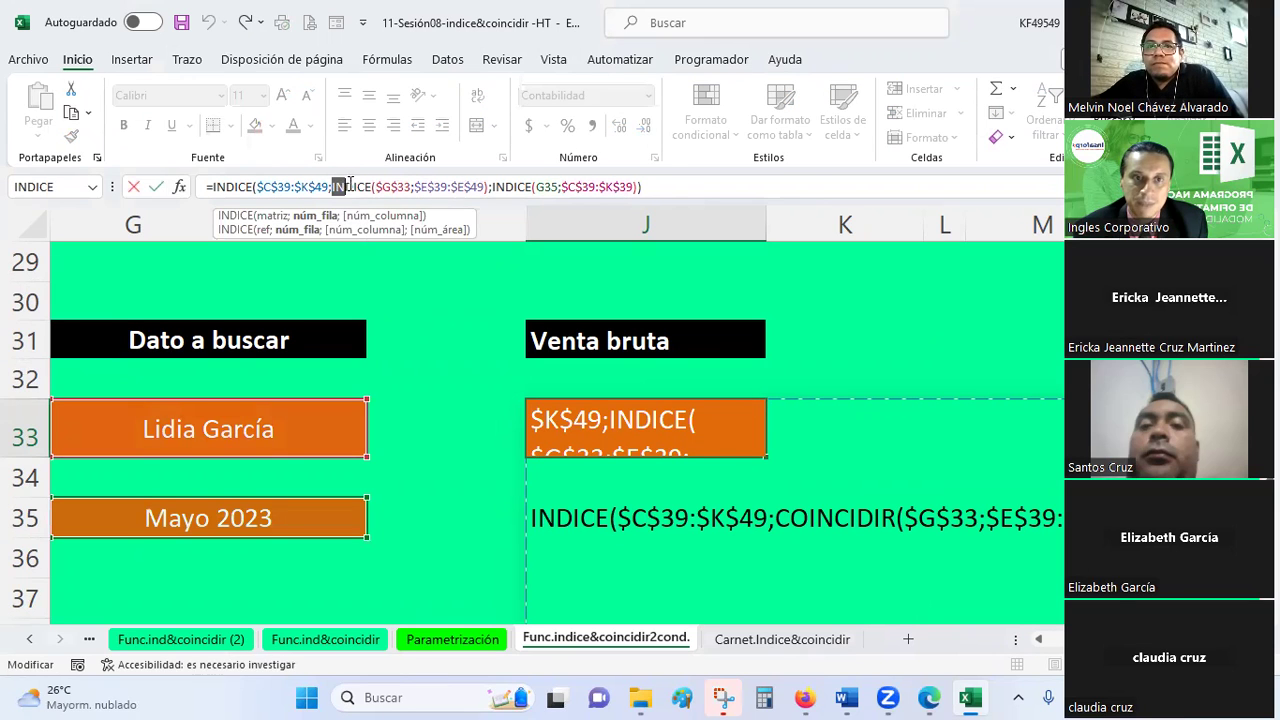
type("COINCIDIR")
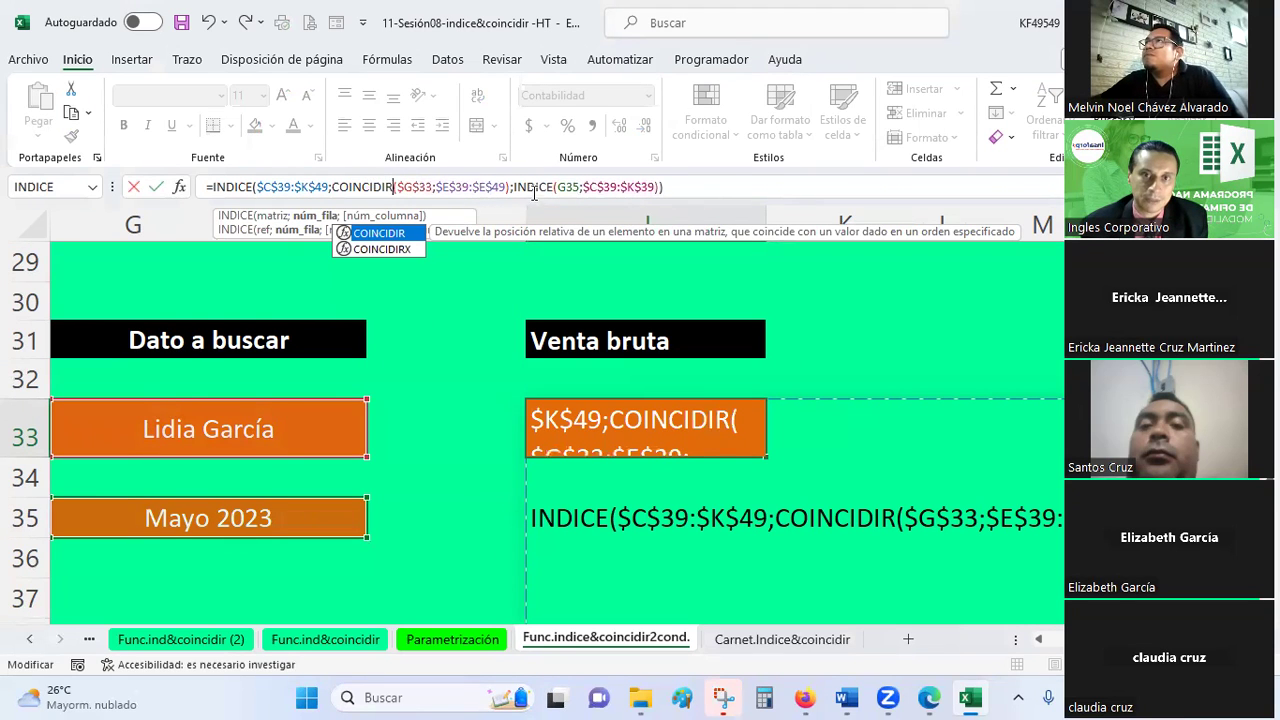
left_click(375, 234)
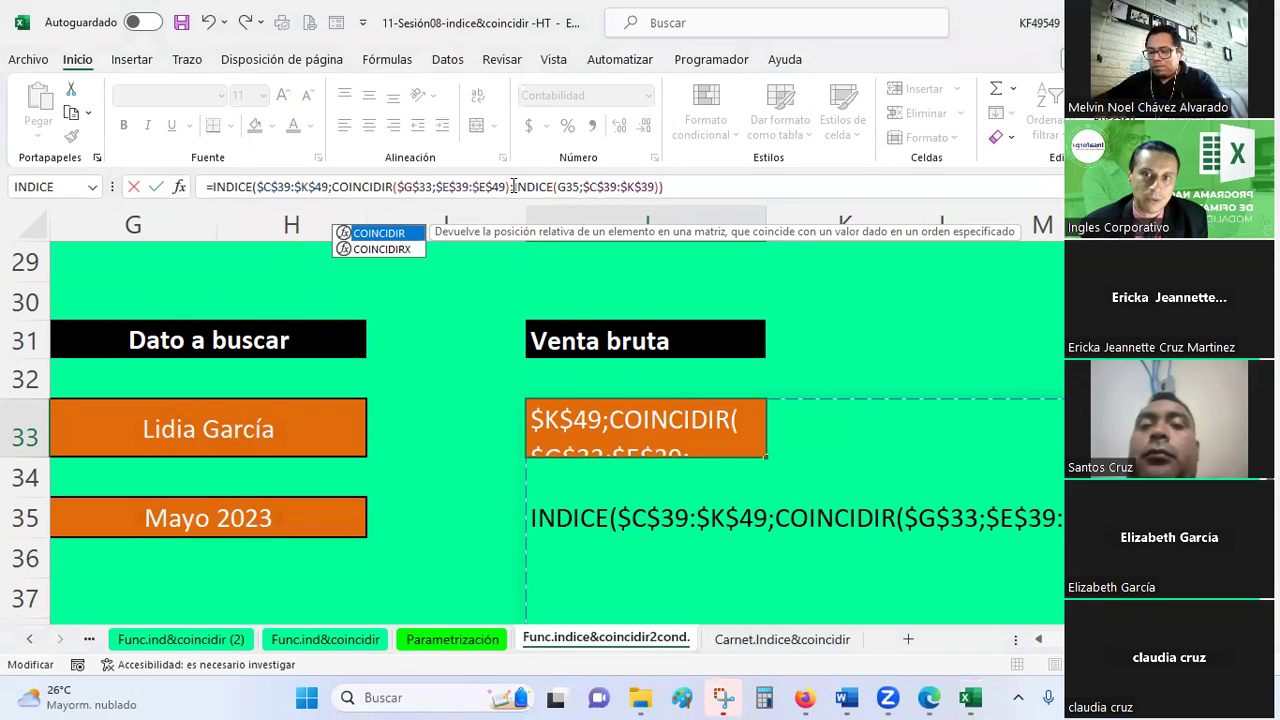
left_click_drag(513, 187, 541, 188)
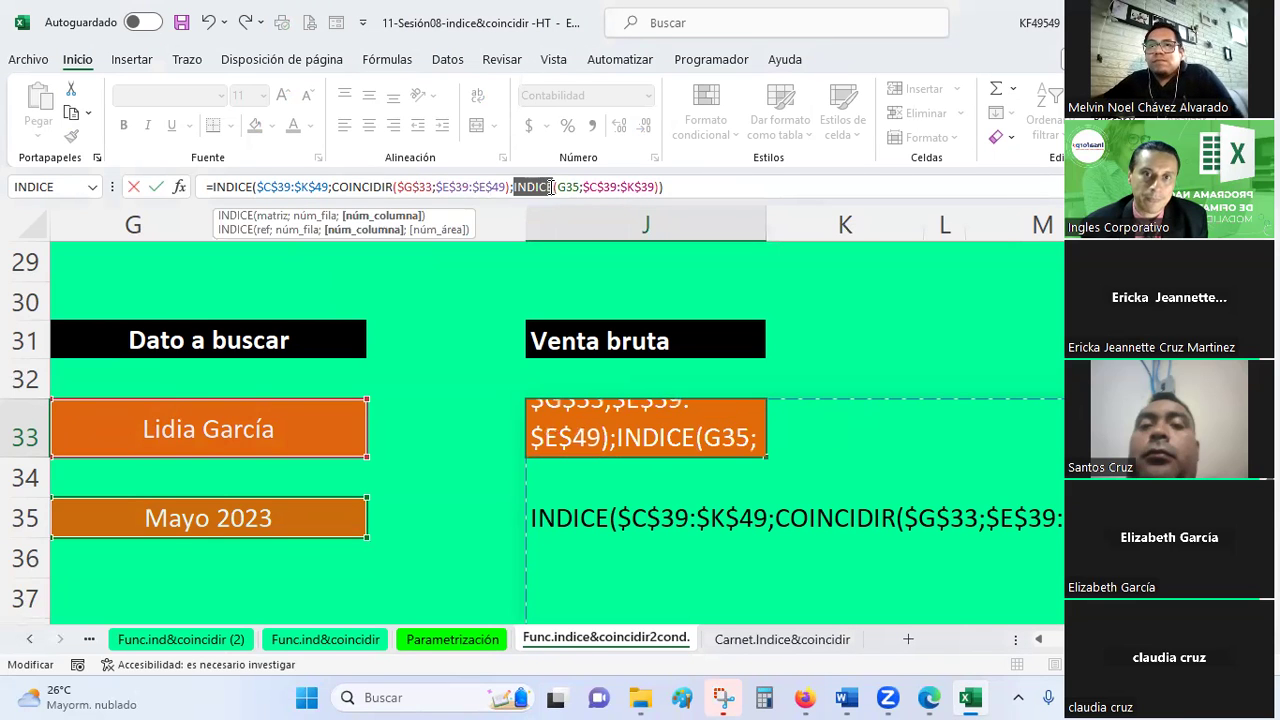
type("COINCIDIR")
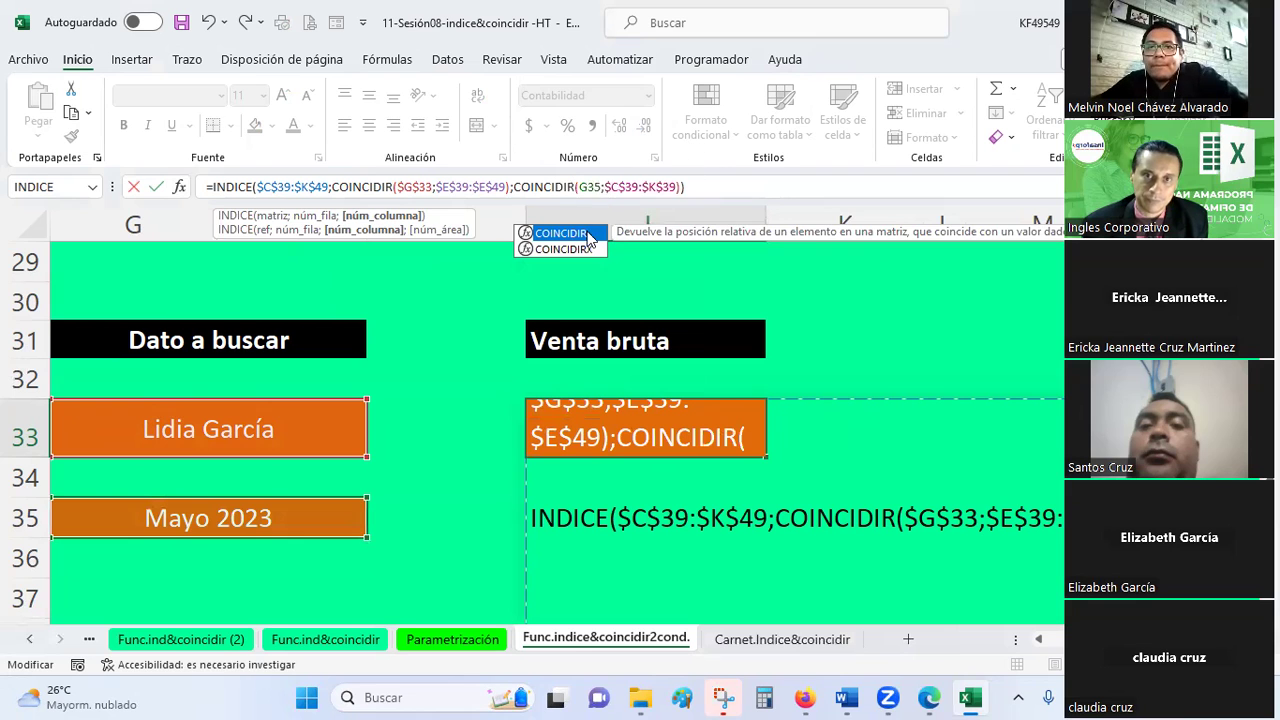
key("Return")
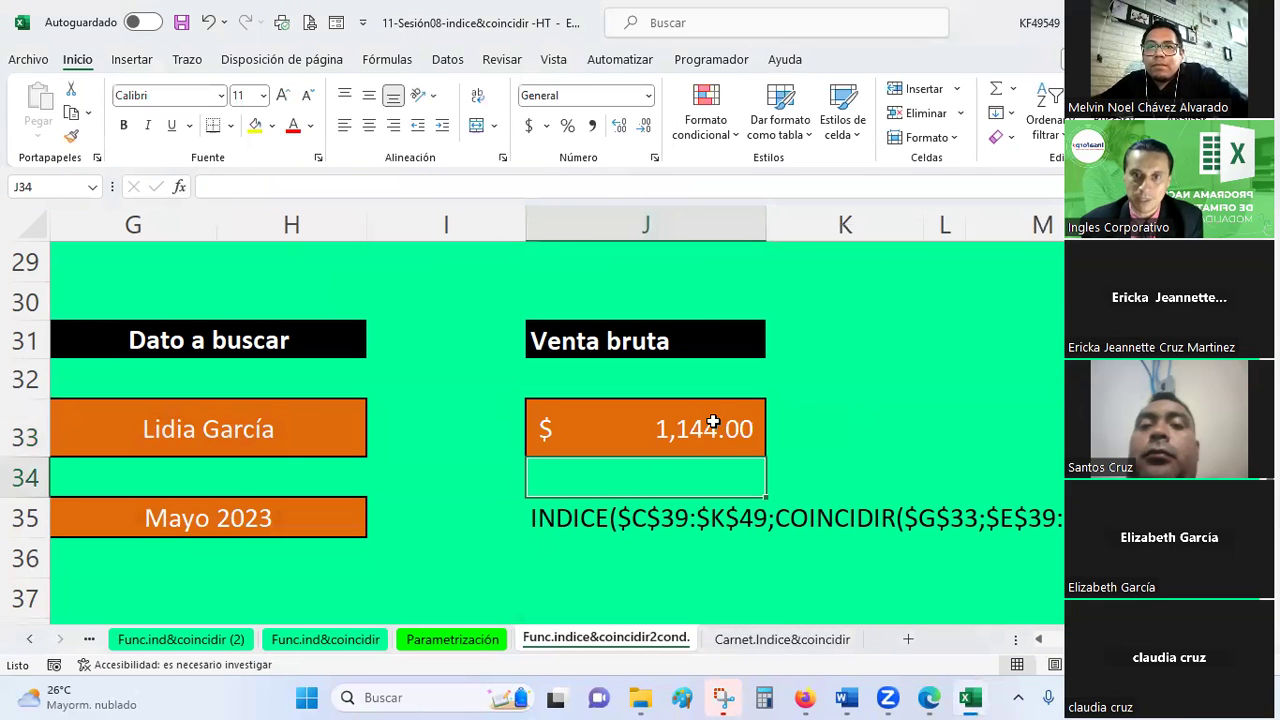
left_click(711, 422)
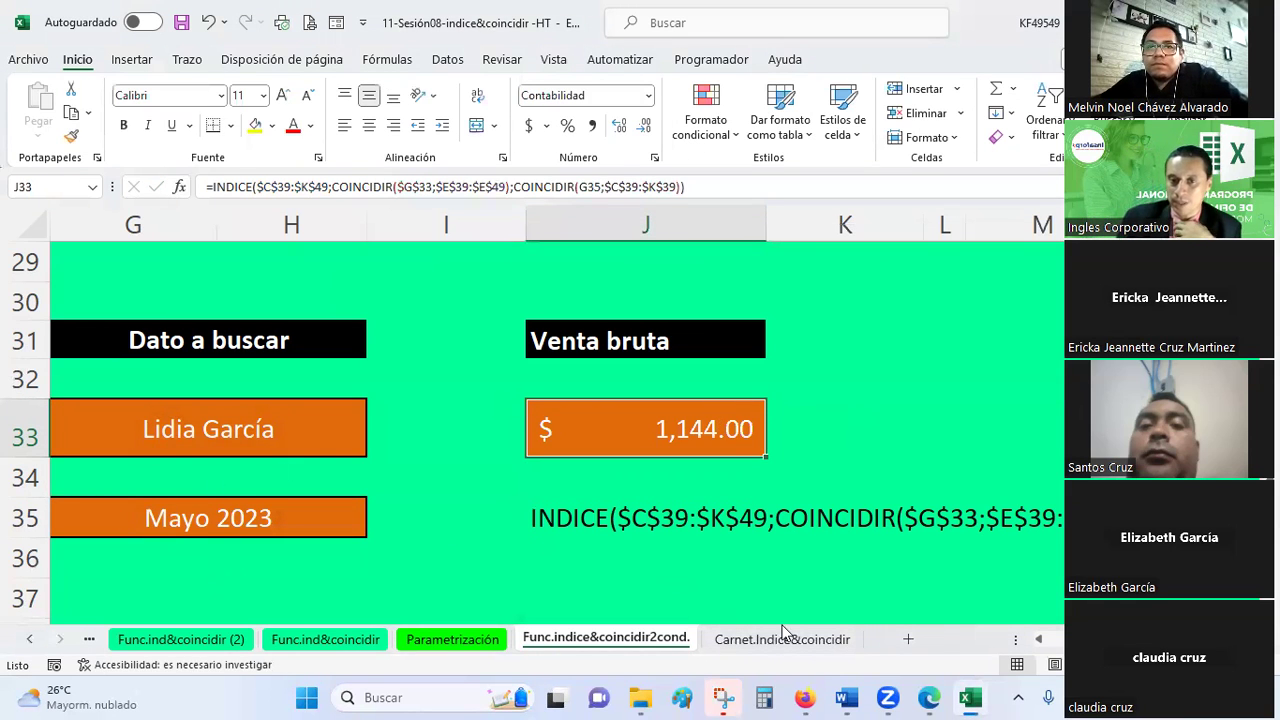
scroll(291, 477, "left", 1)
scroll(655, 430, "left", 1)
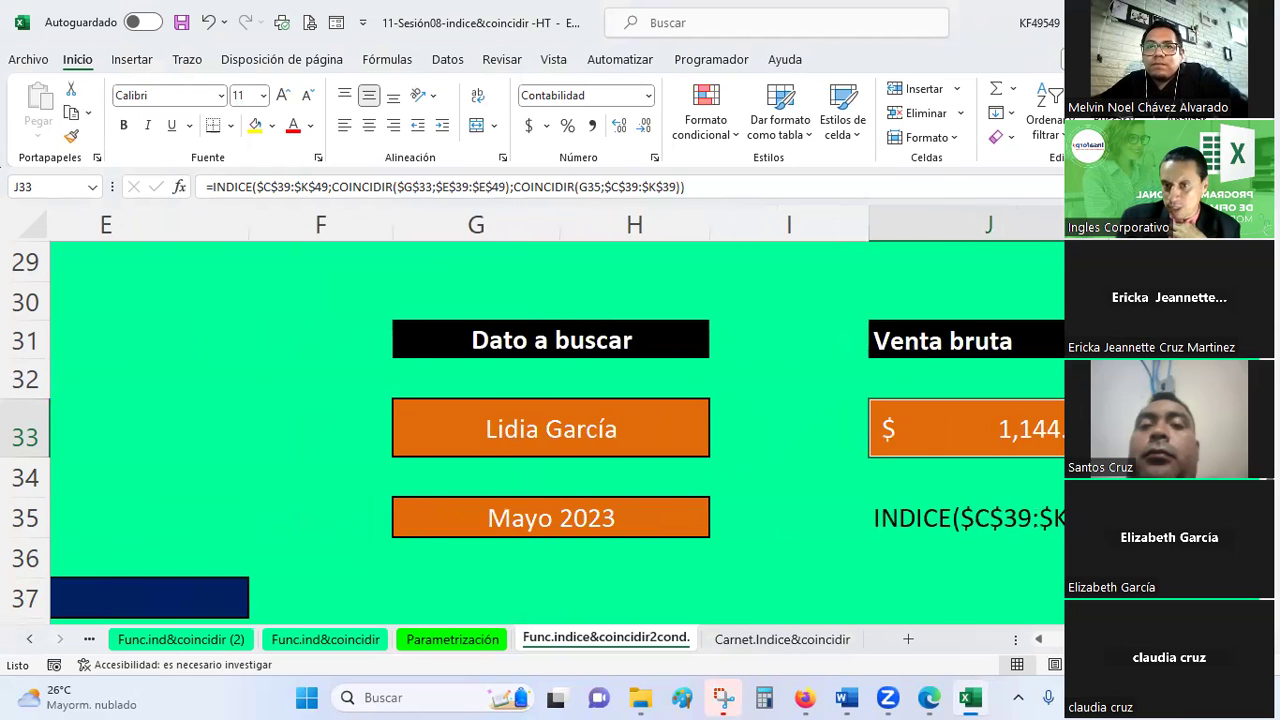
scroll(655, 430, "left", 1)
scroll(654, 430, "down", 2)
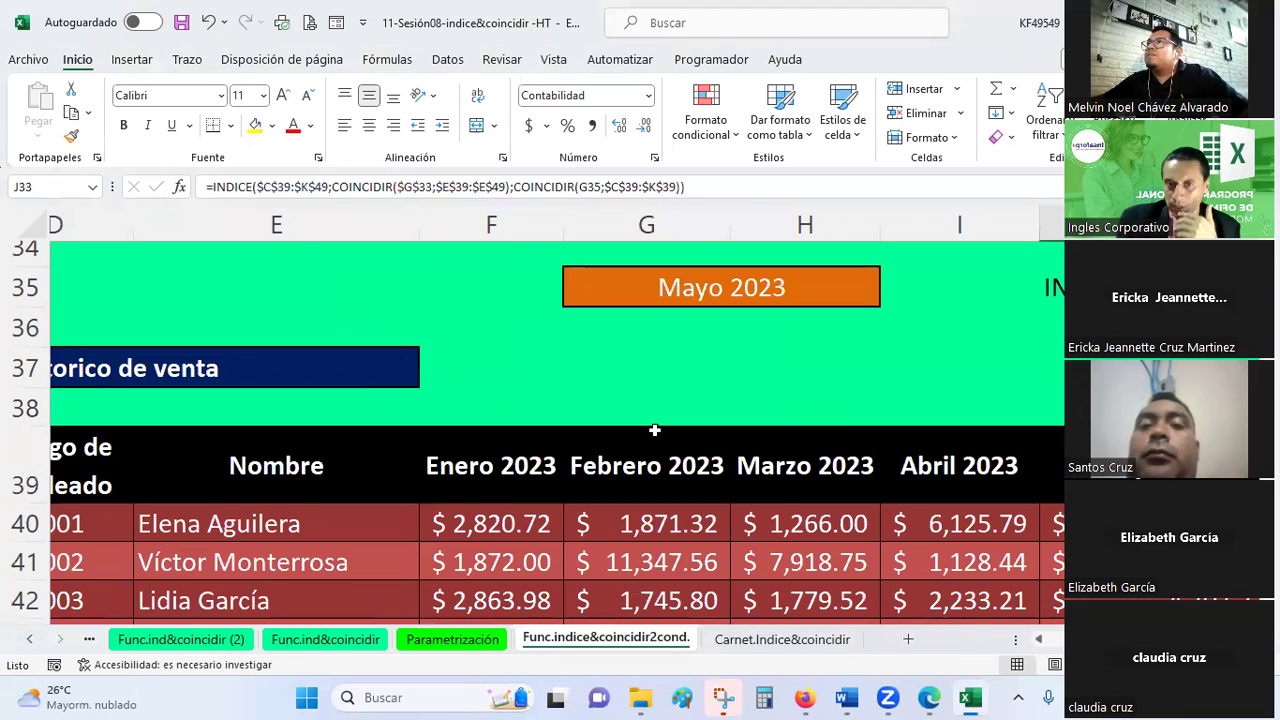
scroll(654, 430, "up", 1)
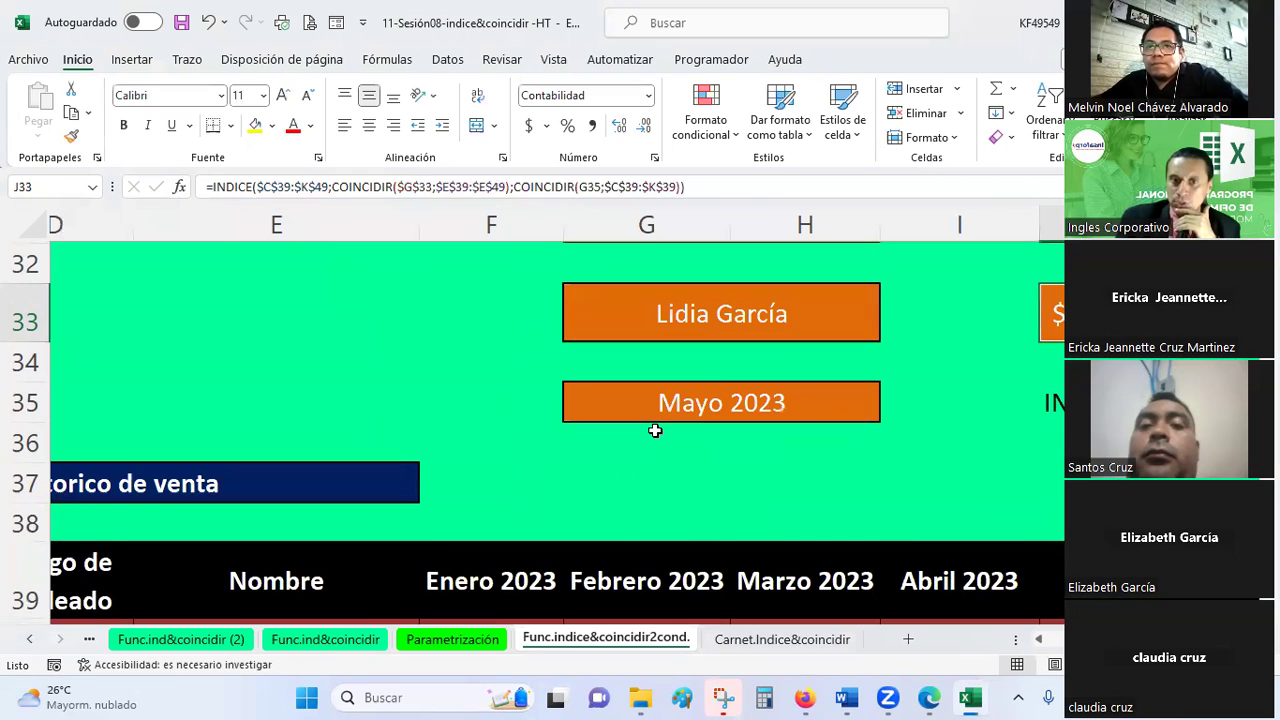
scroll(654, 430, "down", 1)
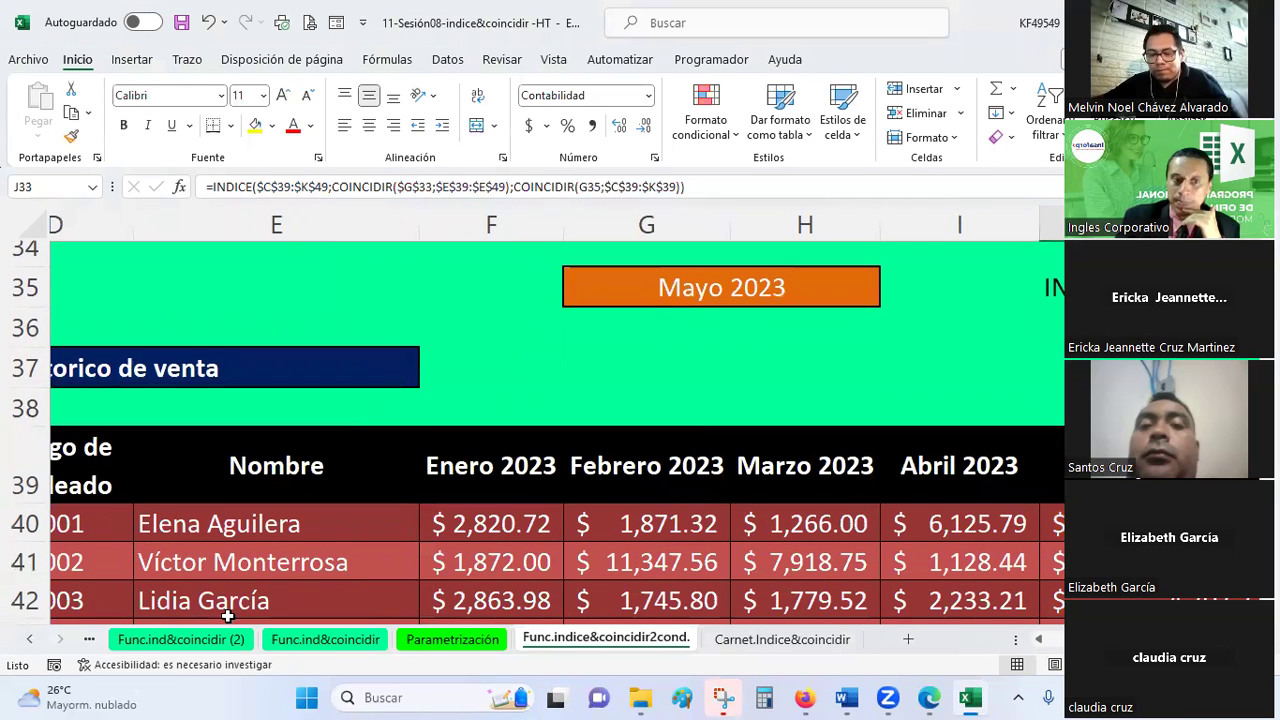
left_click(225, 600)
scroll(679, 507, "up", 1)
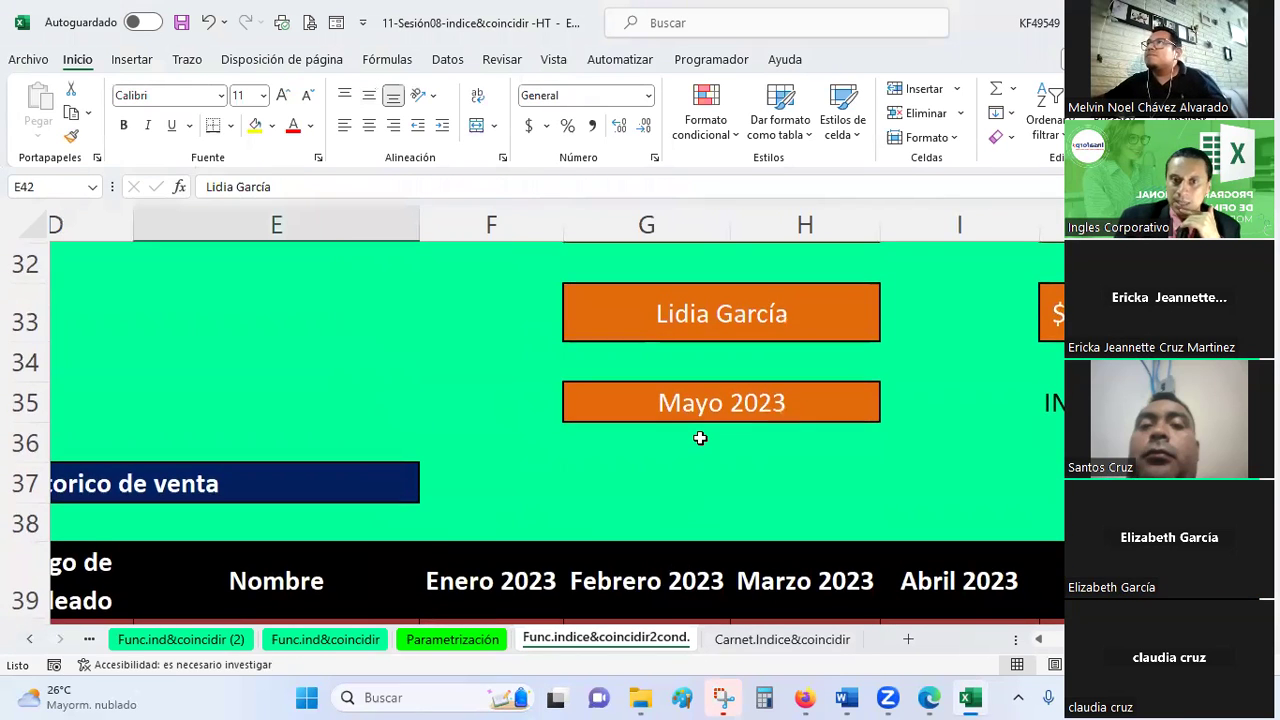
scroll(700, 437, "down", 2)
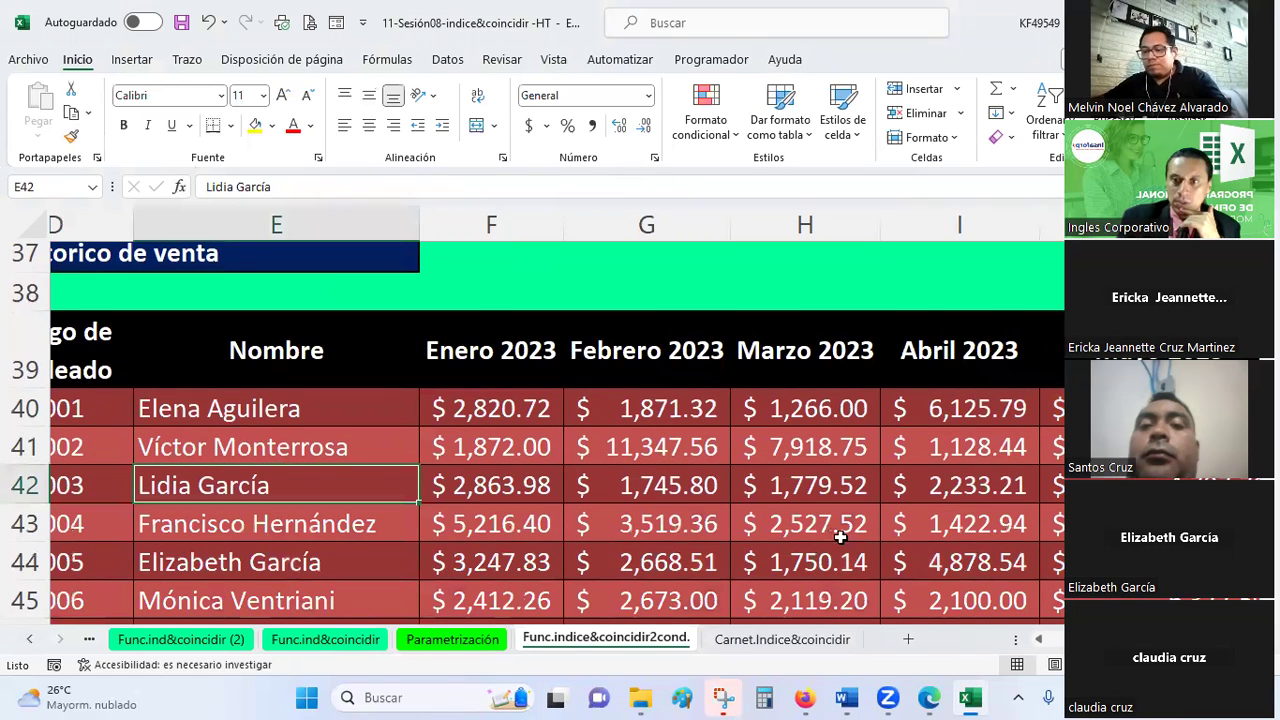
left_click(1052, 485)
scroll(1052, 437, "up", 2)
scroll(1052, 437, "up", 1)
left_click(1052, 437)
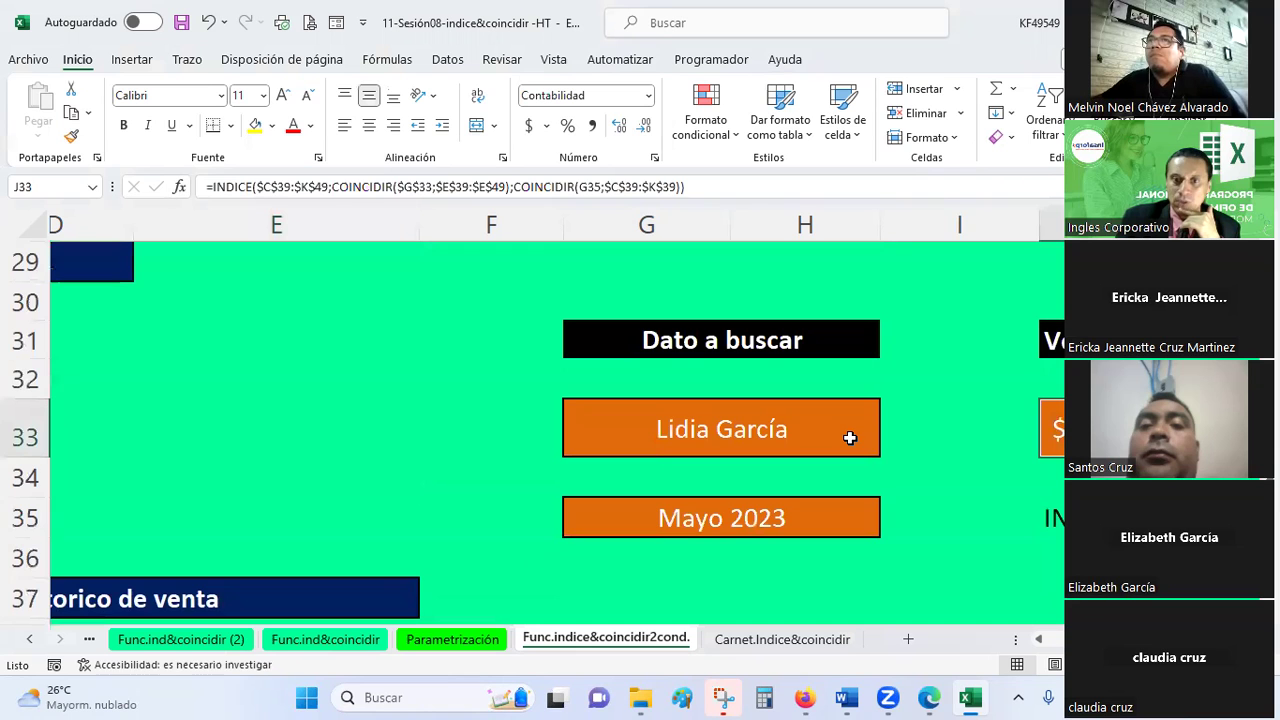
scroll(849, 437, "down", 3)
scroll(849, 437, "up", 1)
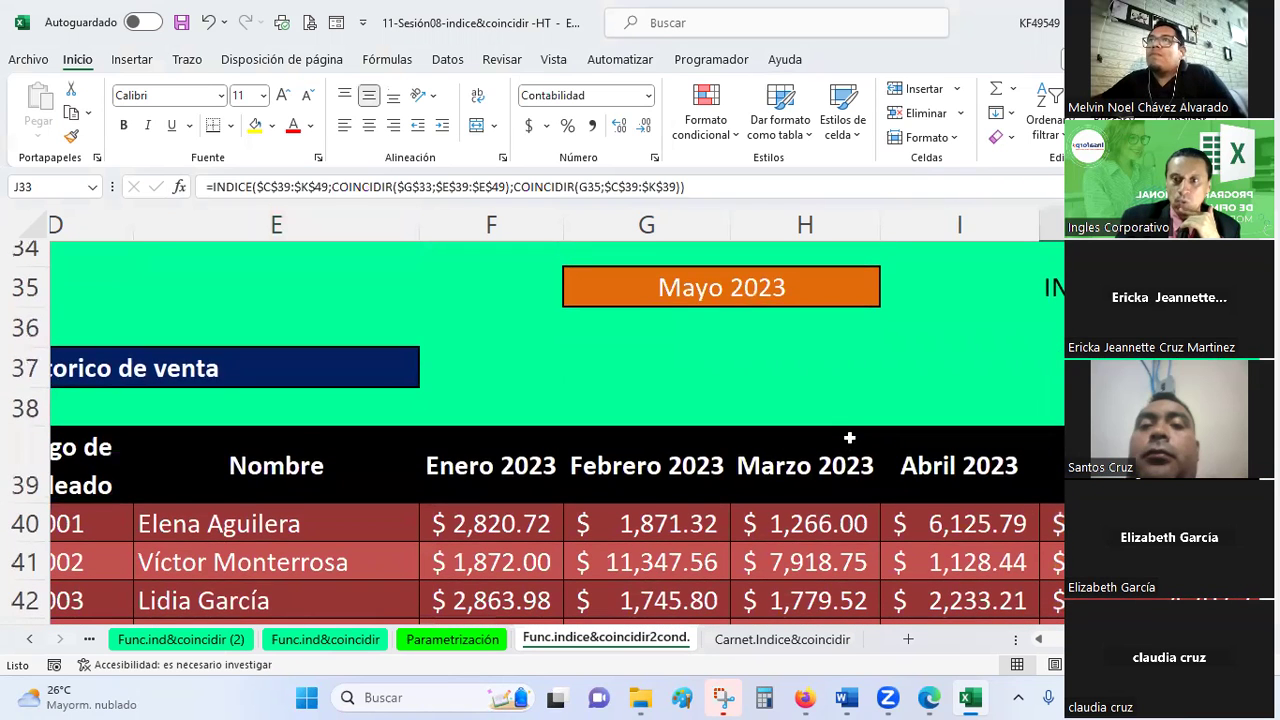
scroll(849, 437, "down", 2)
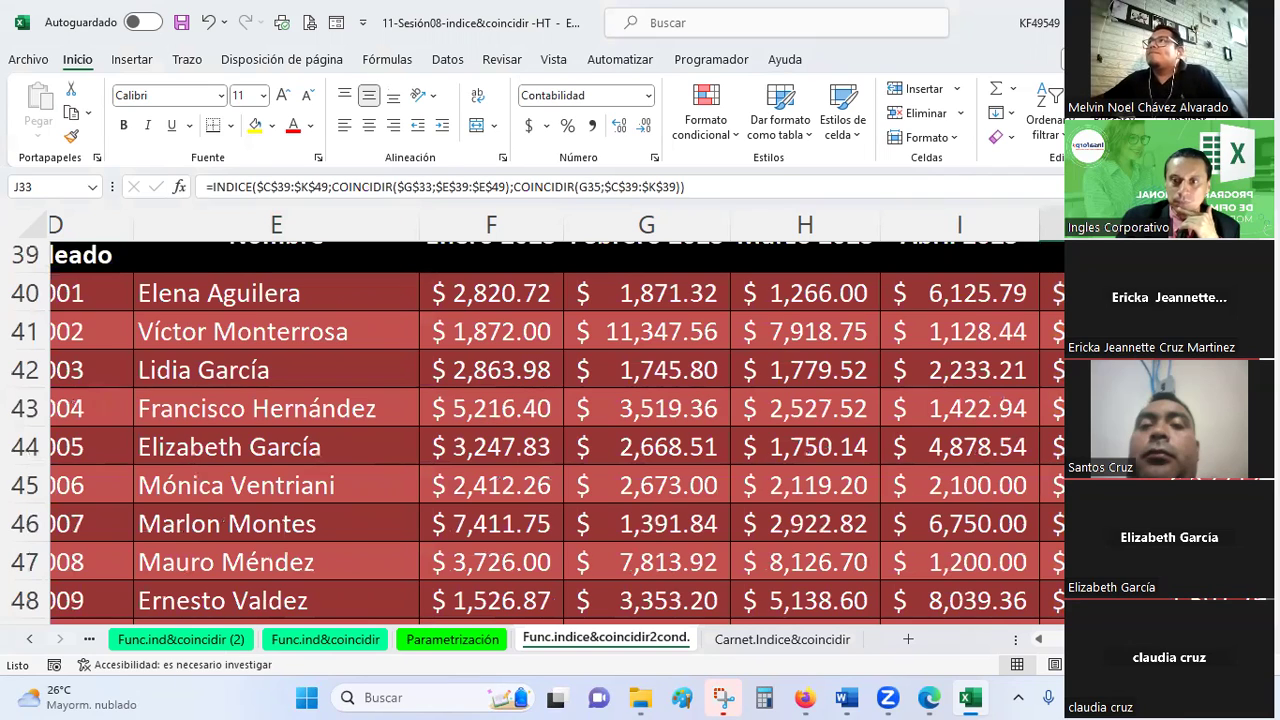
scroll(846, 404, "right", 1)
scroll(846, 404, "right", 2)
scroll(846, 404, "left", 2)
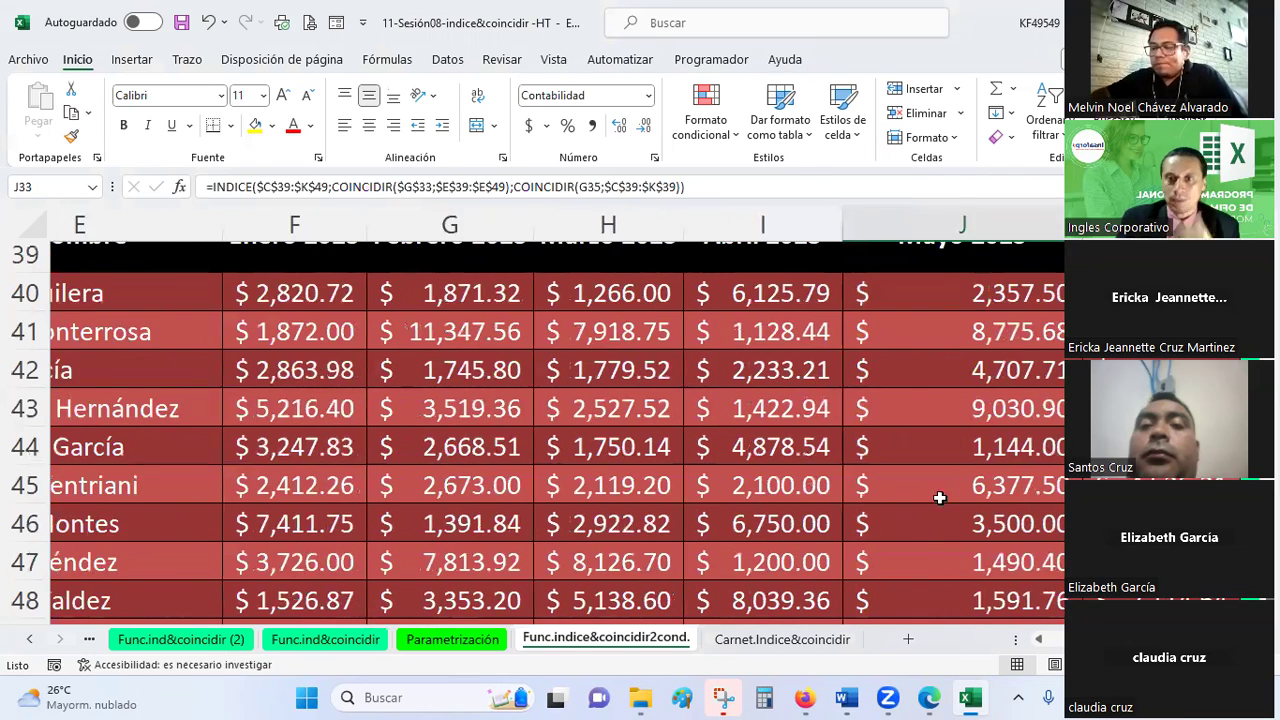
scroll(846, 404, "left", 1)
scroll(846, 404, "down", 1)
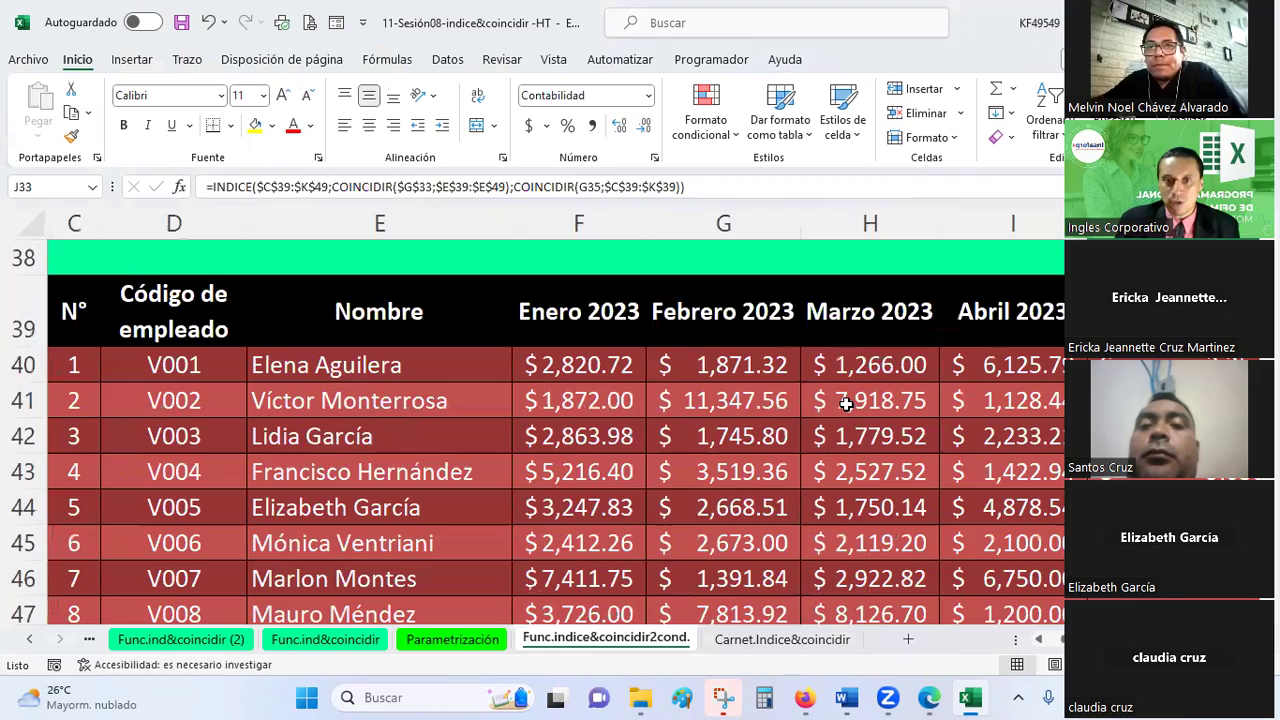
scroll(846, 404, "down", 1)
scroll(846, 404, "down", 1)
scroll(846, 404, "up", 2)
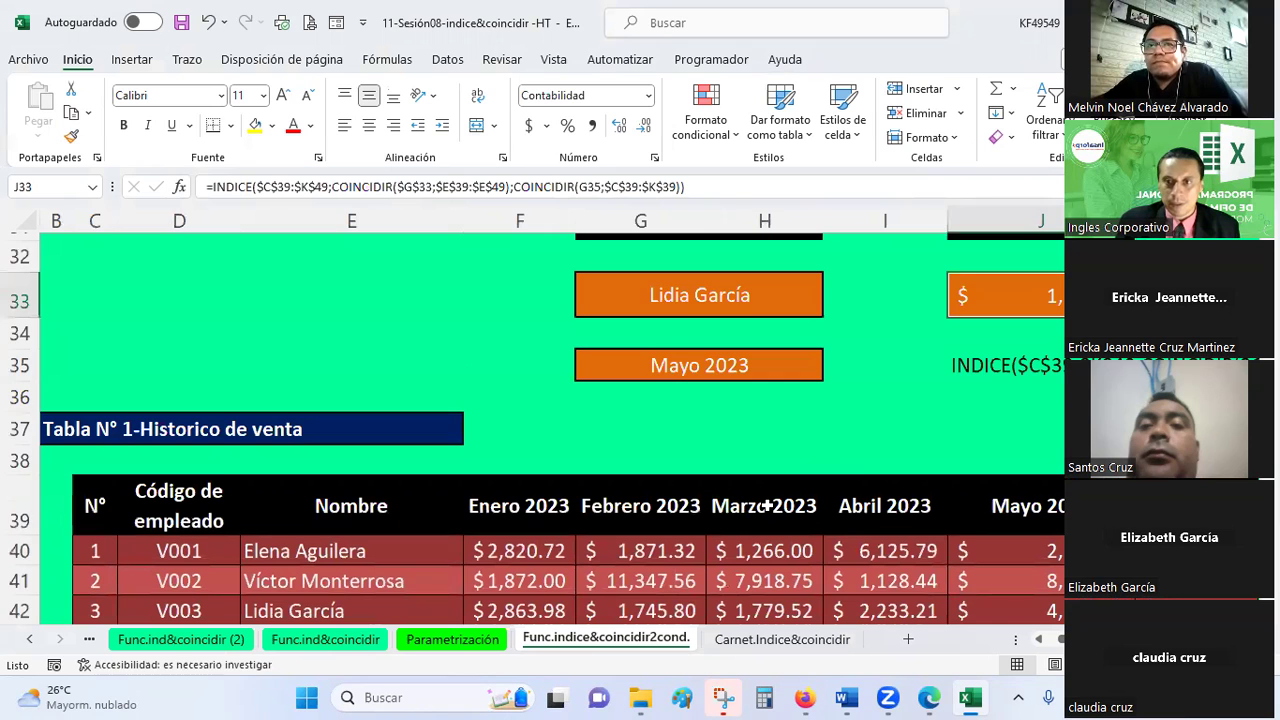
scroll(765, 506, "down", 1)
scroll(766, 506, "down", 1)
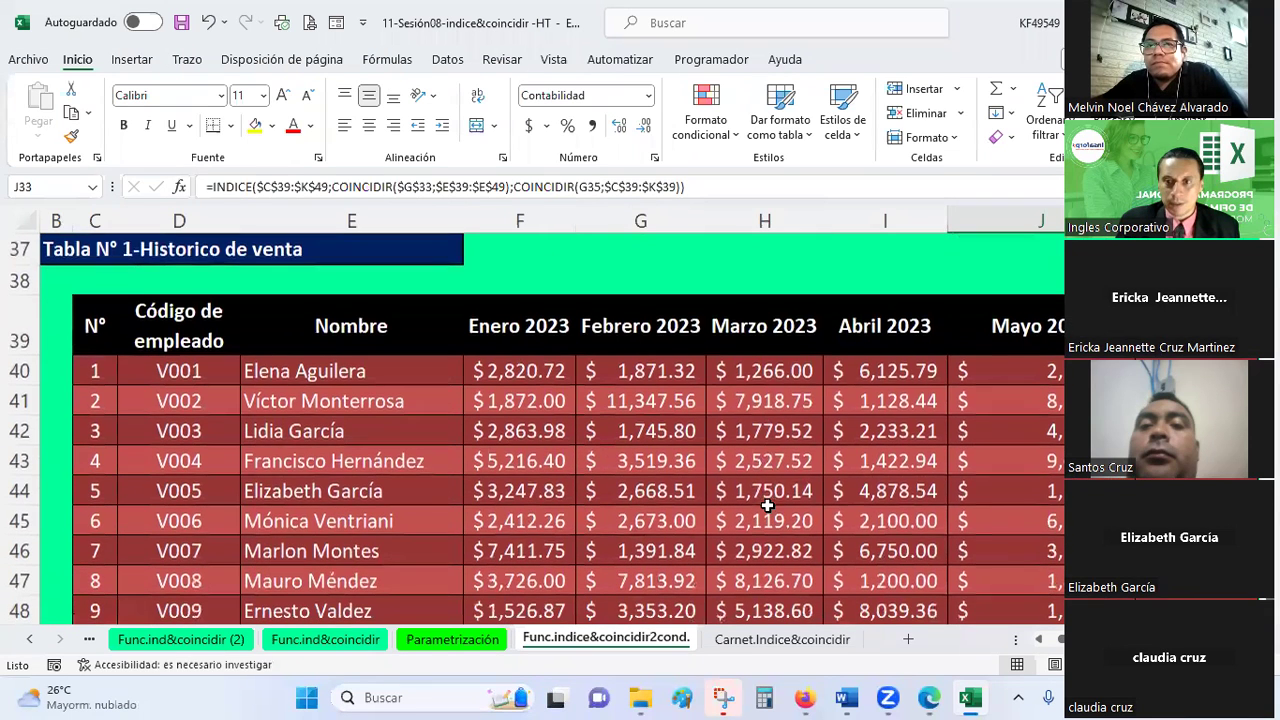
left_click(1045, 500)
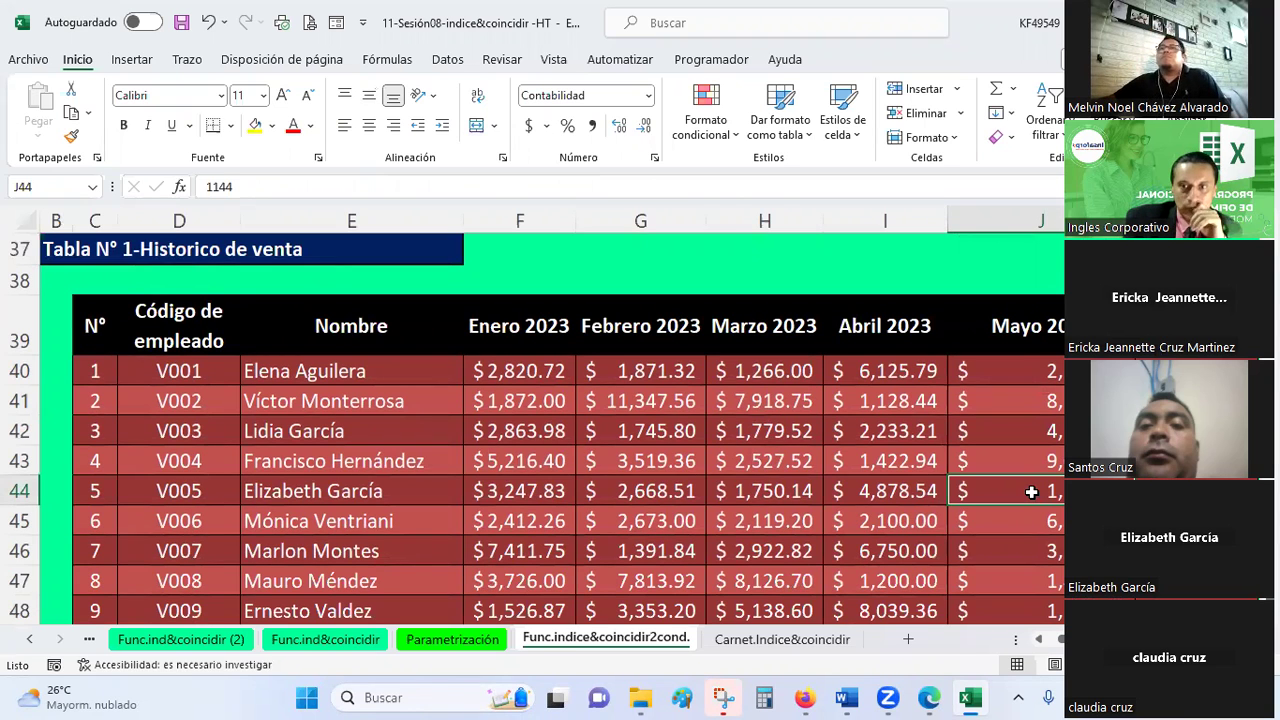
scroll(1031, 492, "up", 1)
scroll(1031, 490, "up", 2)
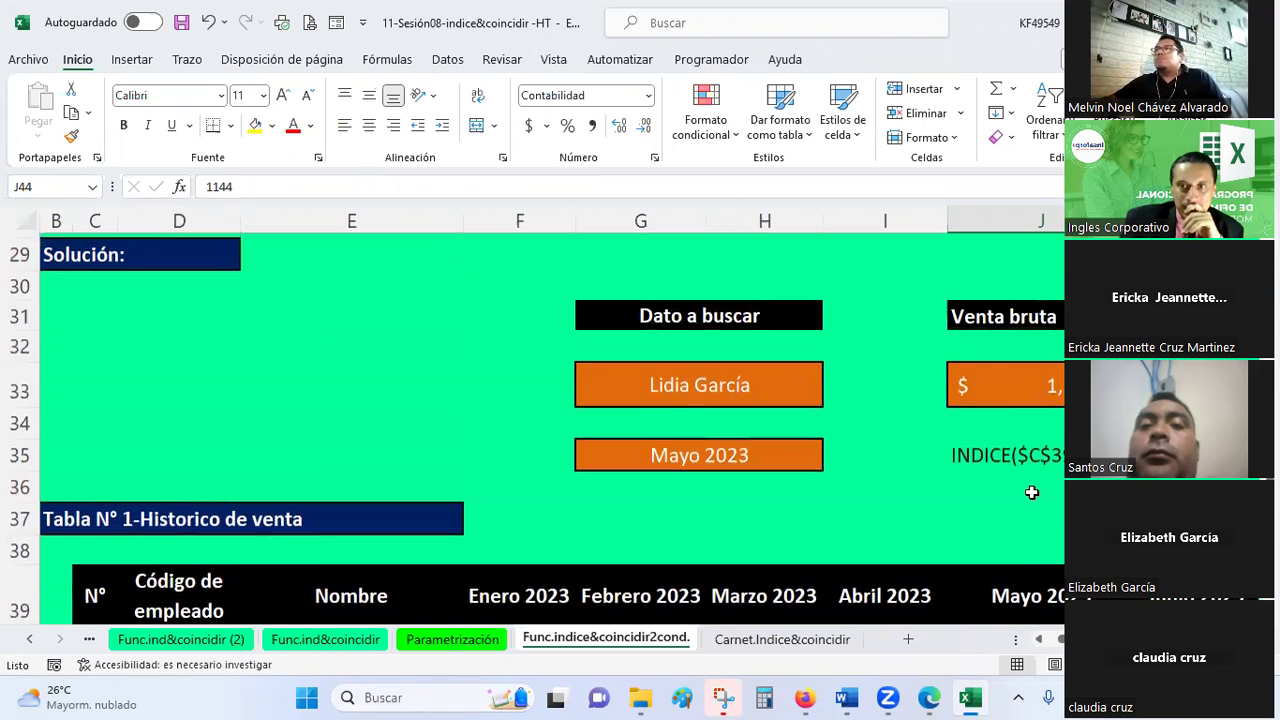
left_click(988, 372)
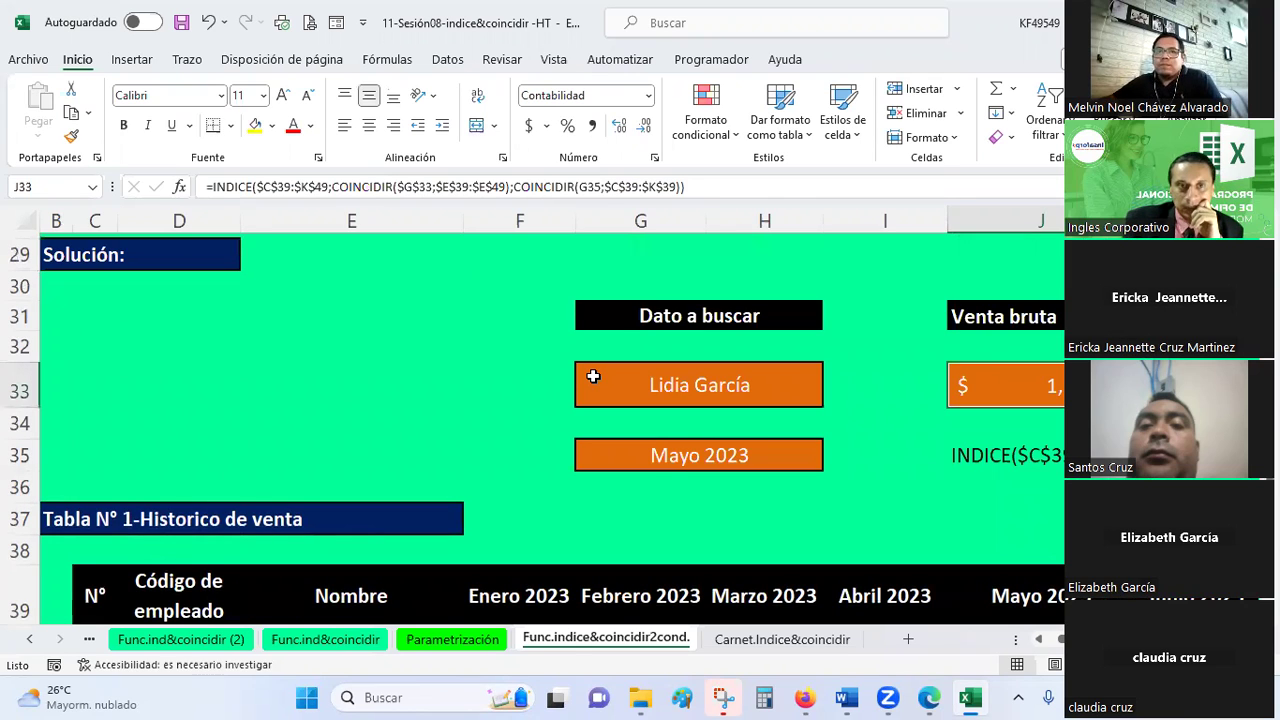
scroll(593, 376, "down", 2)
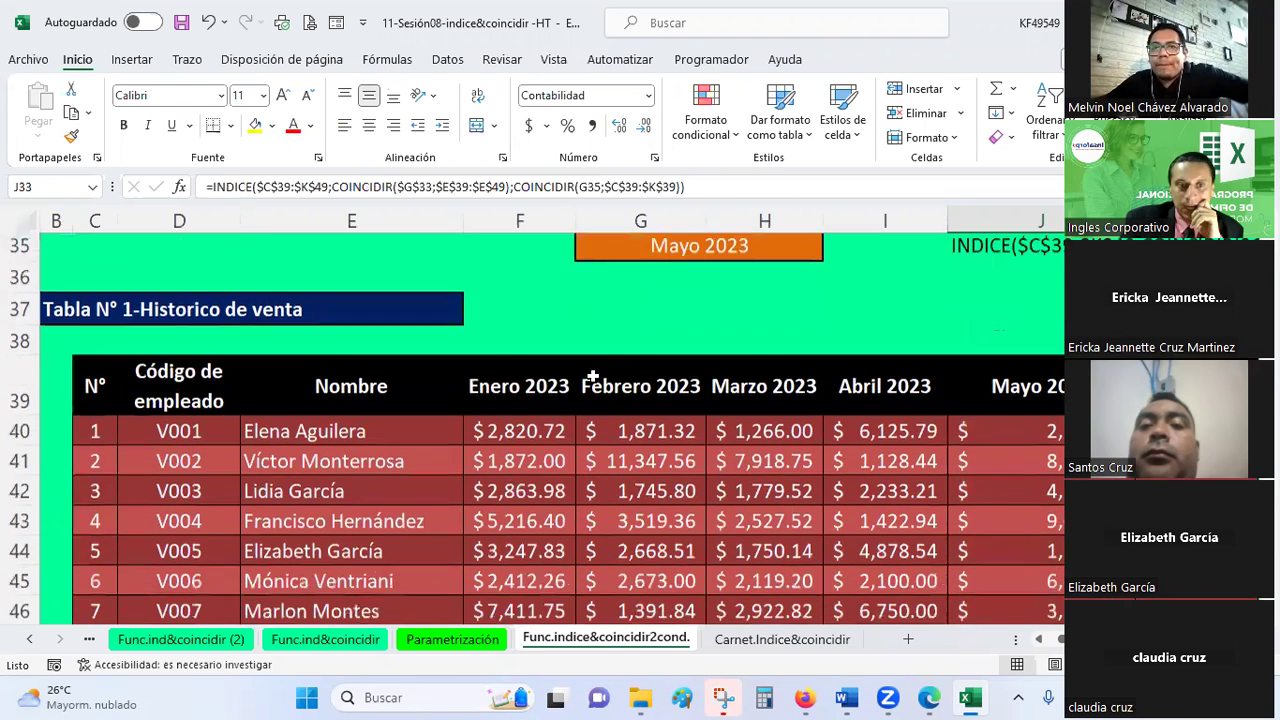
scroll(593, 376, "down", 1)
scroll(593, 375, "up", 2)
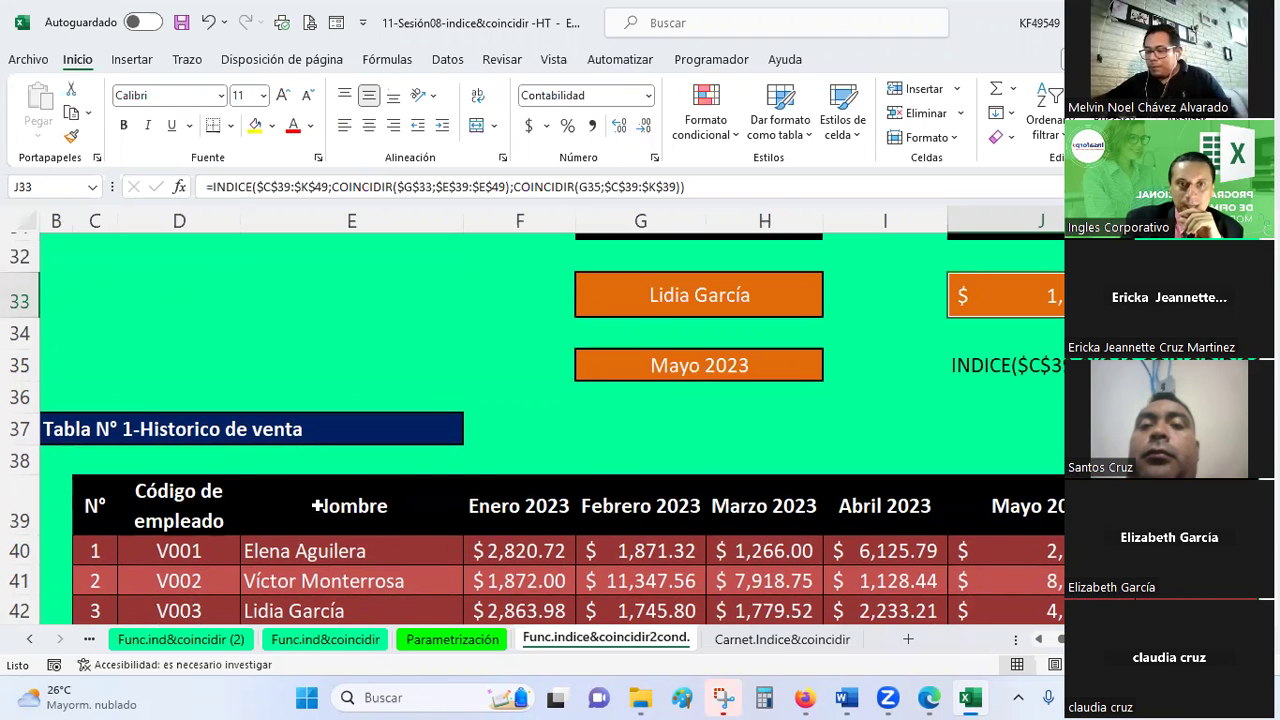
scroll(318, 506, "down", 2)
scroll(318, 506, "up", 1)
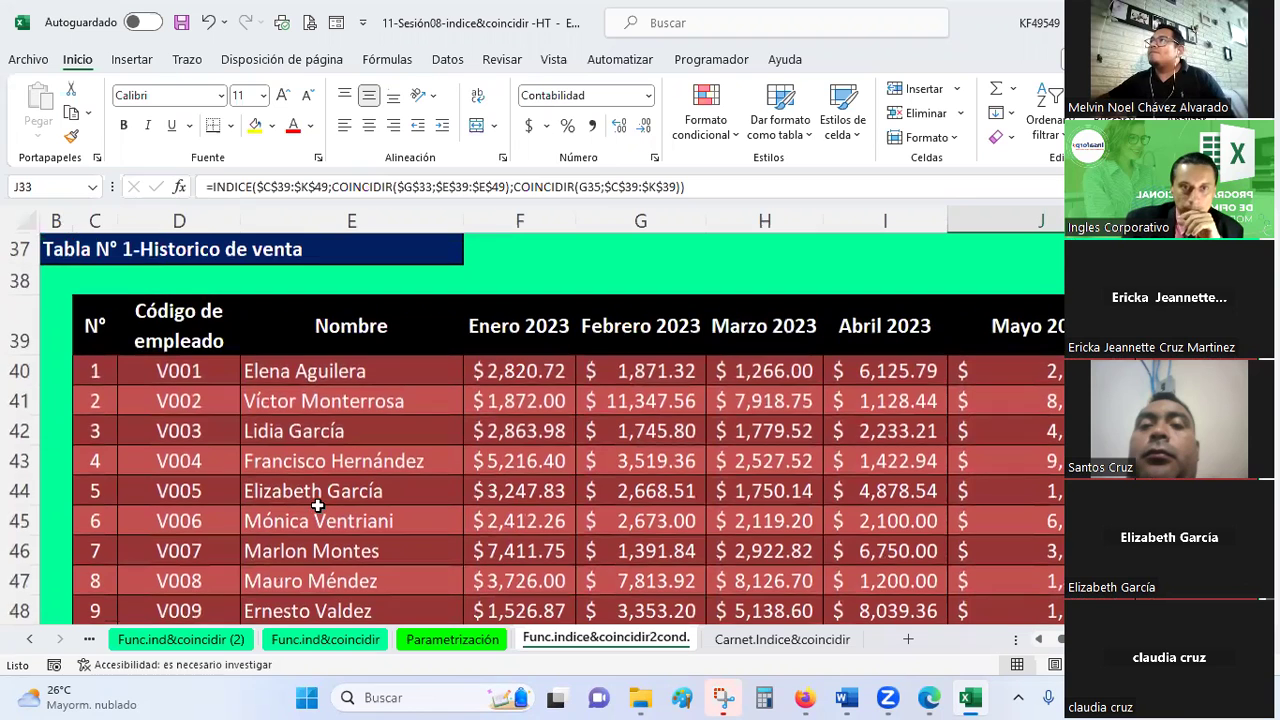
scroll(318, 506, "up", 2)
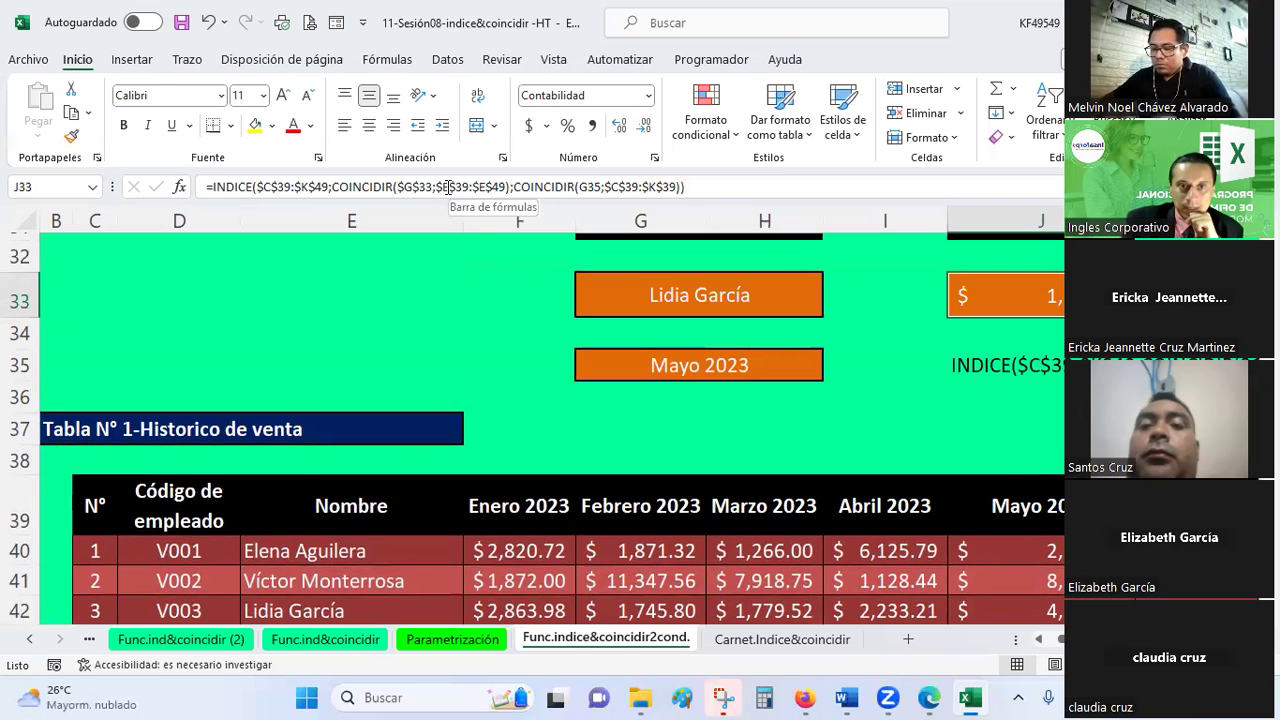
left_click(423, 184)
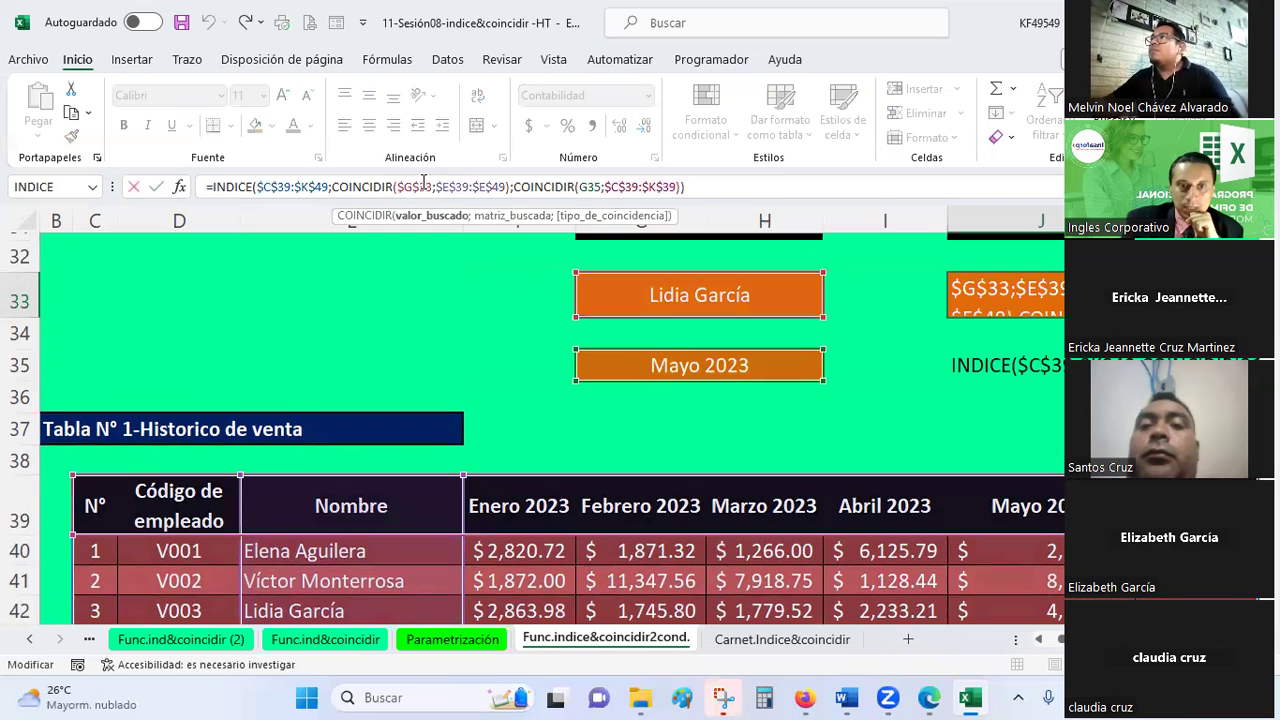
left_click(470, 186)
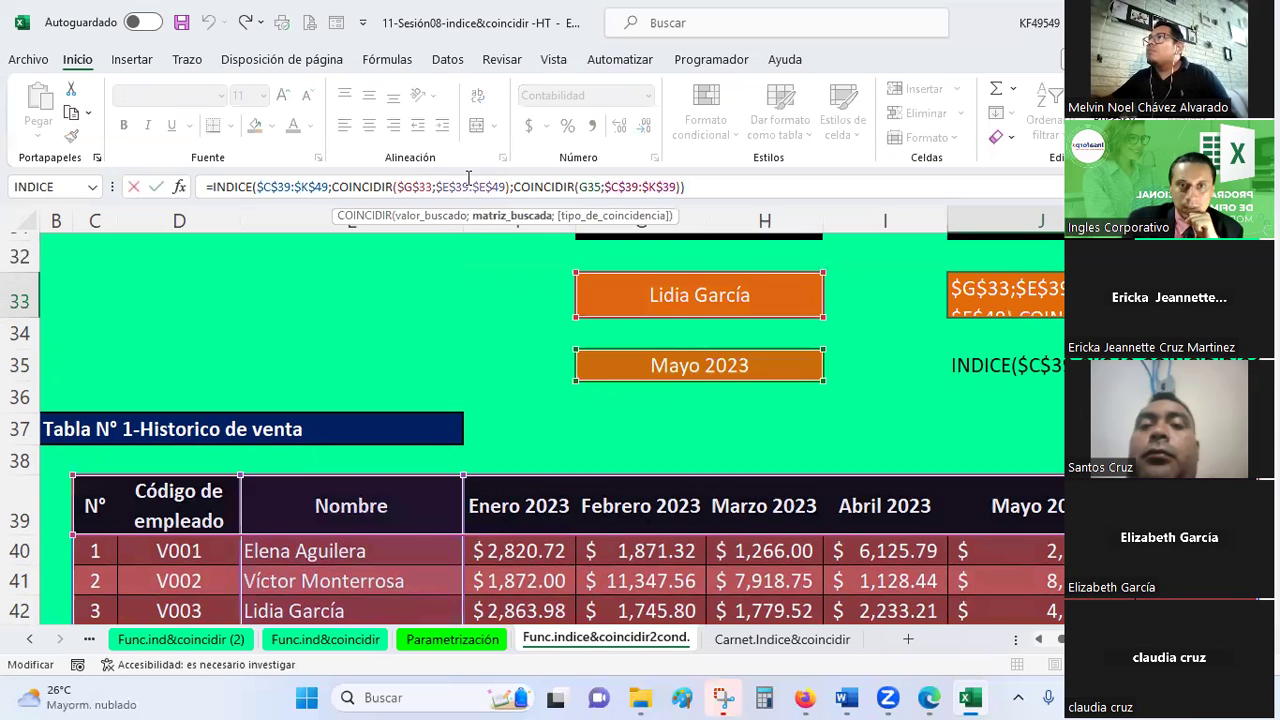
left_click(410, 188)
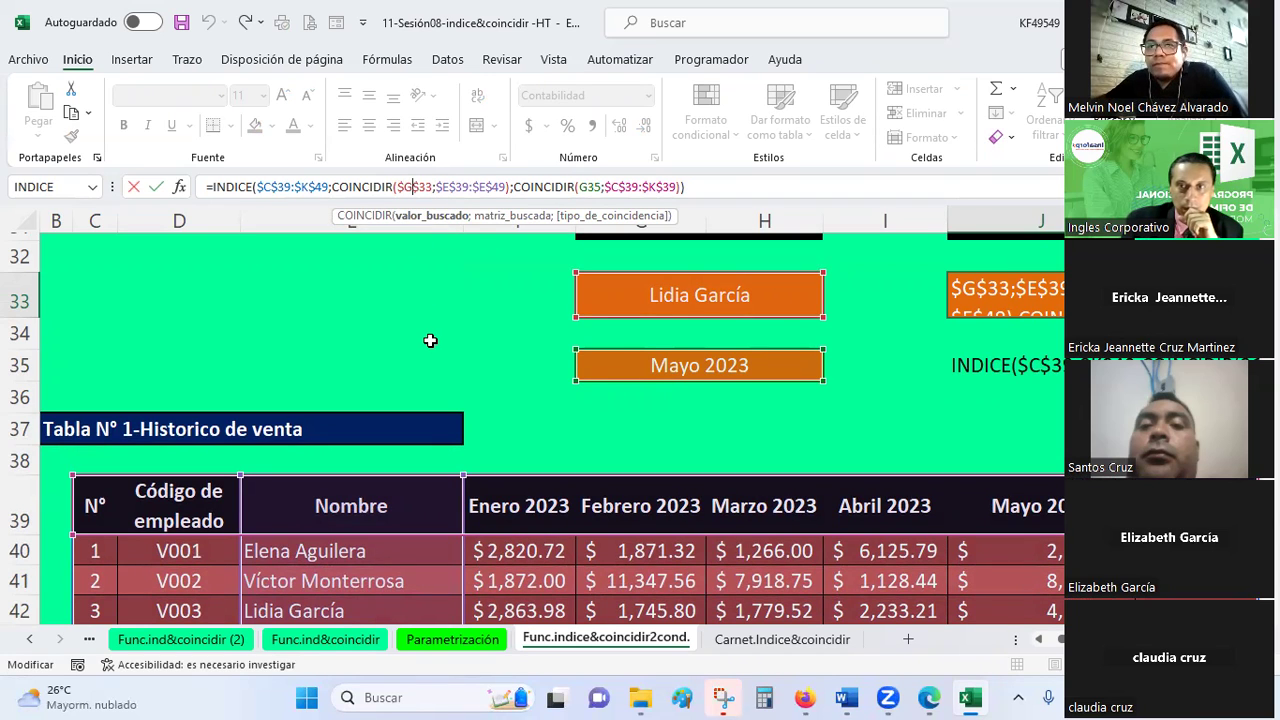
key("Escape")
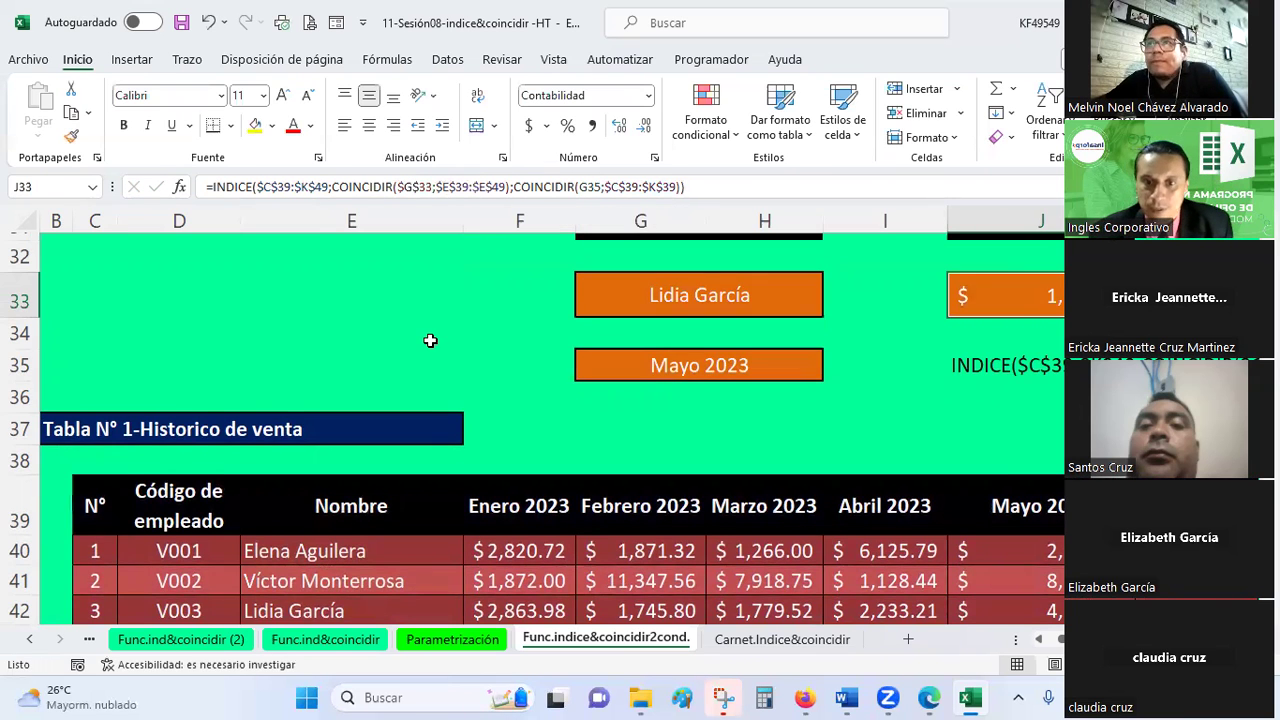
scroll(430, 341, "down", 1)
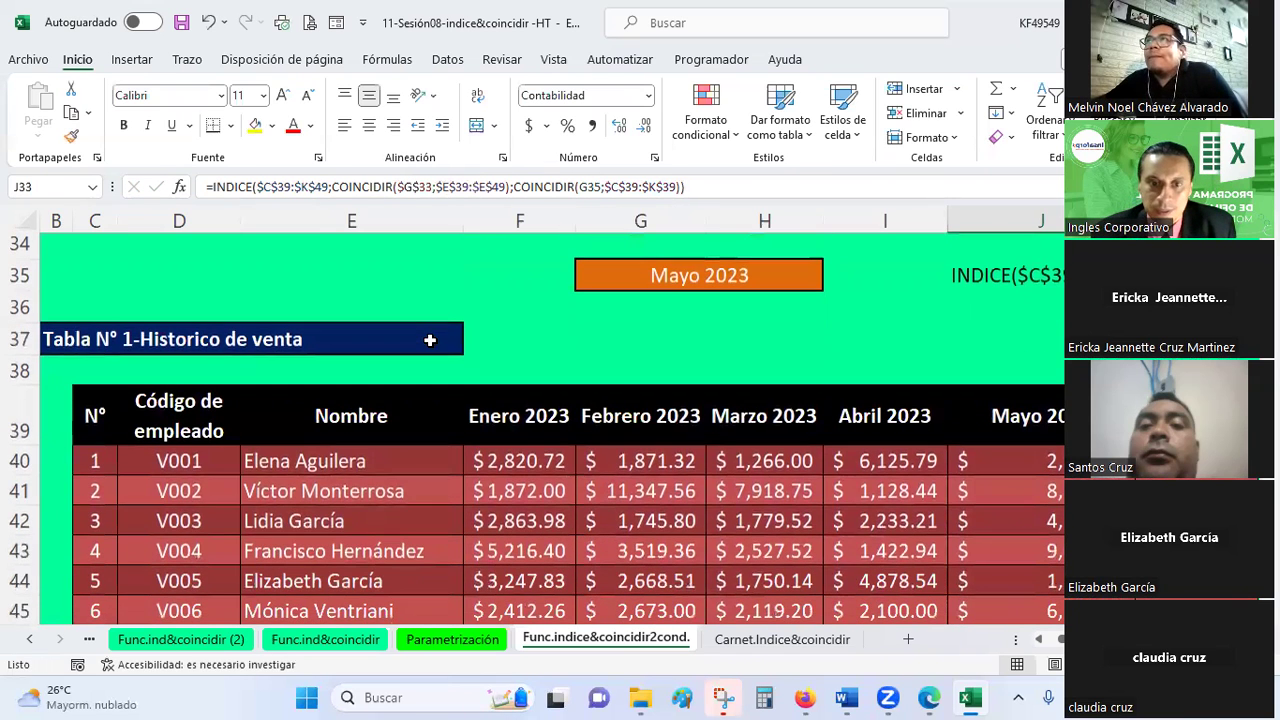
left_click(758, 522)
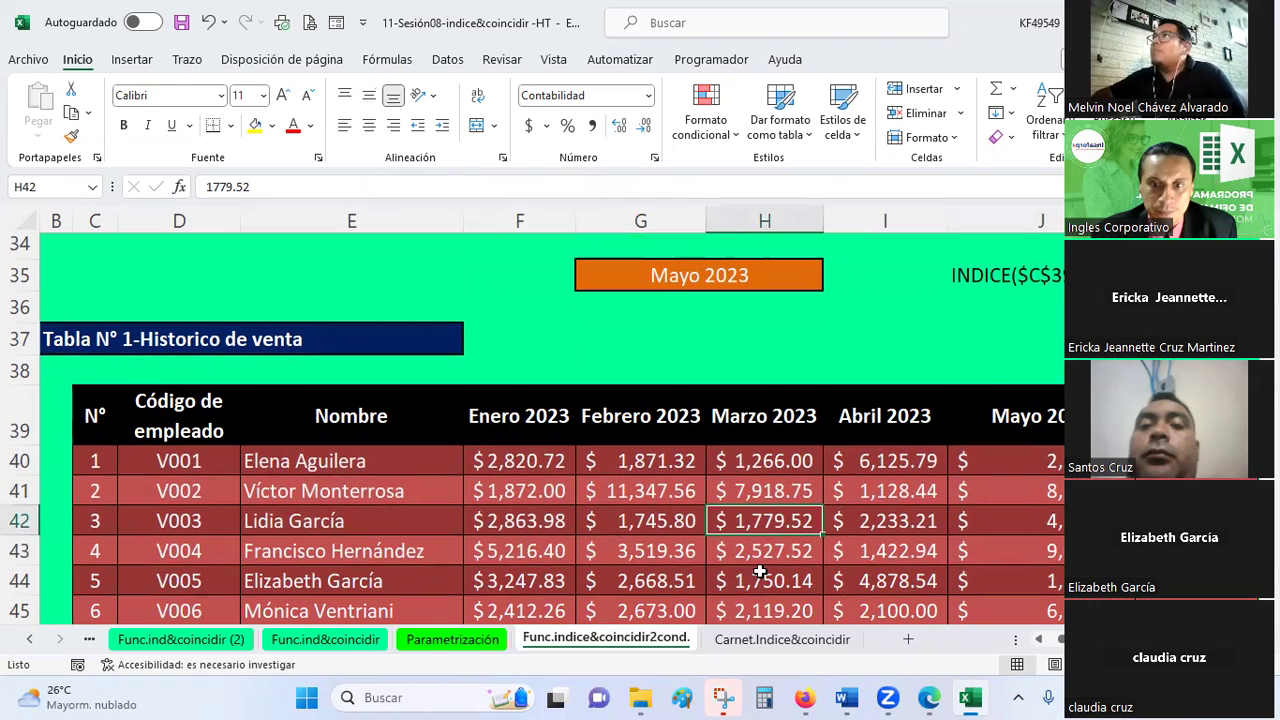
scroll(771, 547, "down", 1)
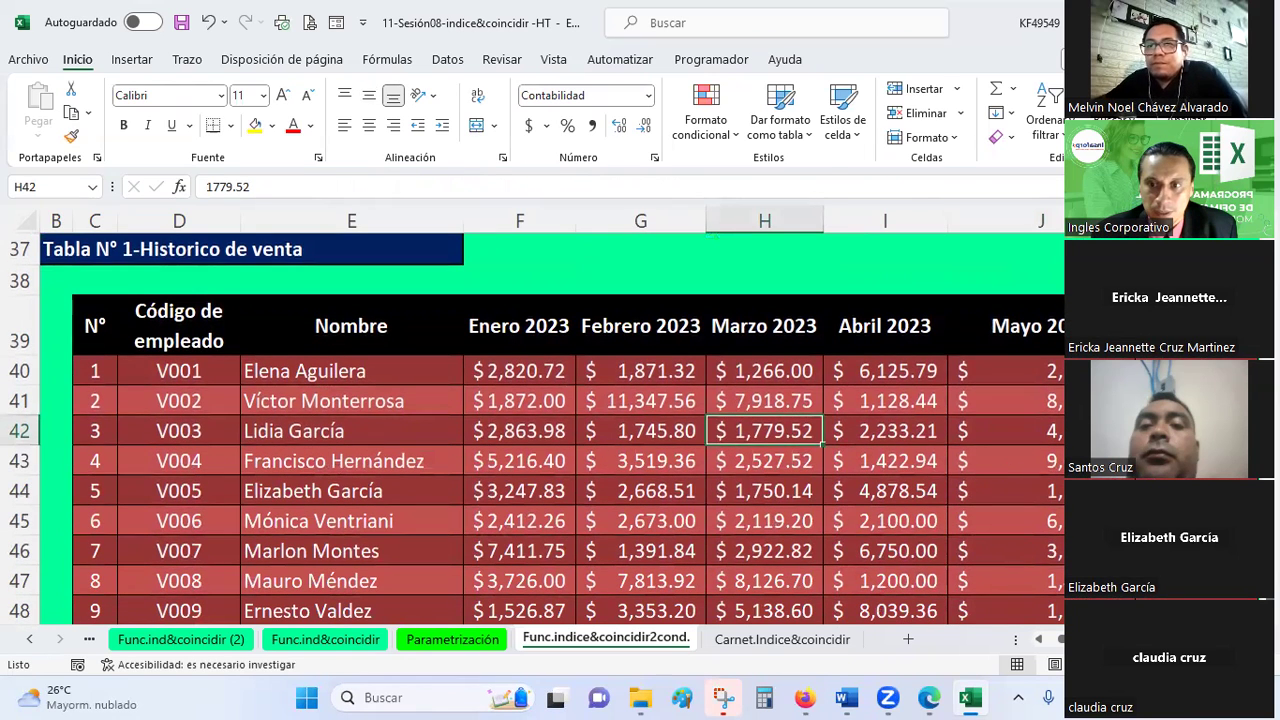
left_click(1005, 490)
scroll(1040, 378, "up", 3)
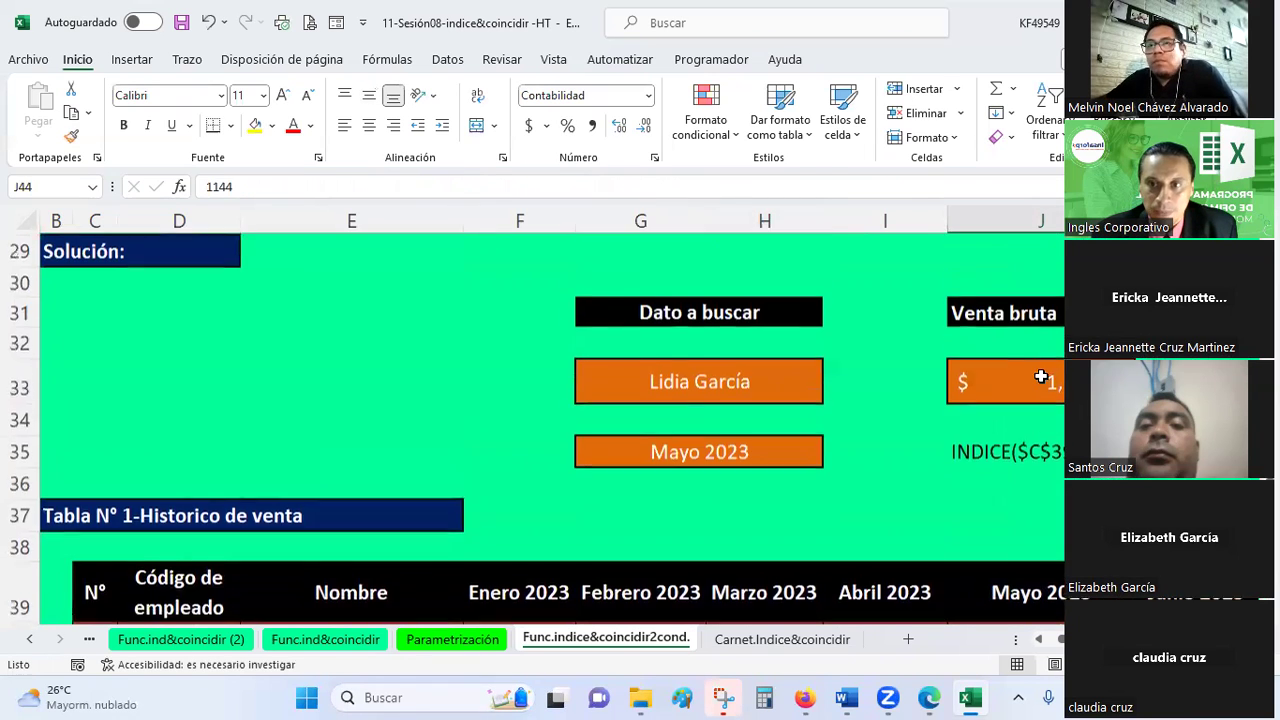
left_click(1040, 378)
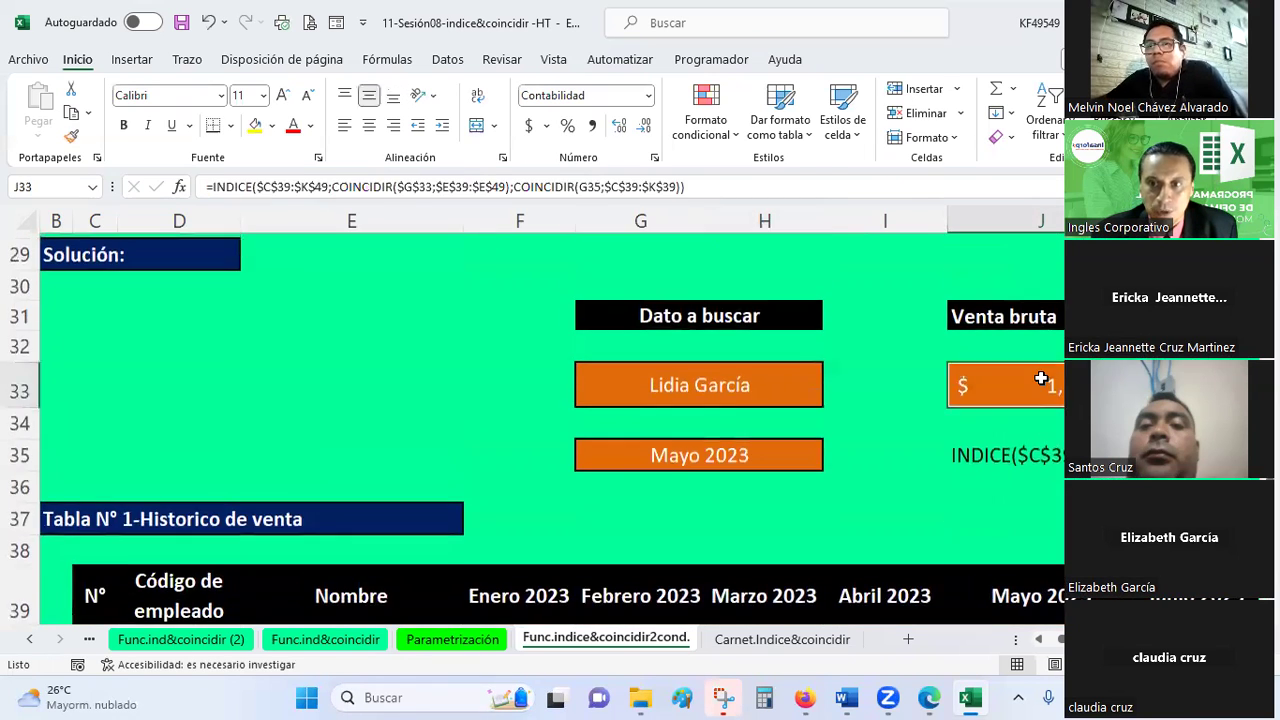
left_click(427, 186)
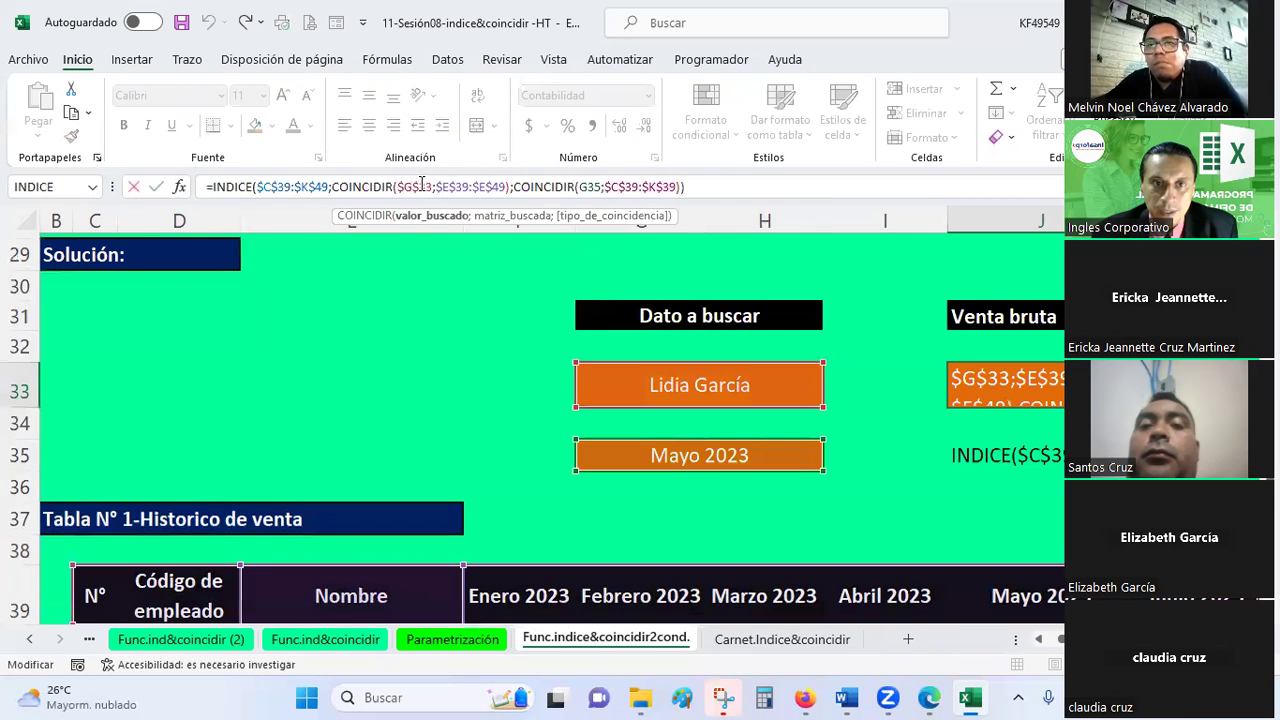
key("Escape")
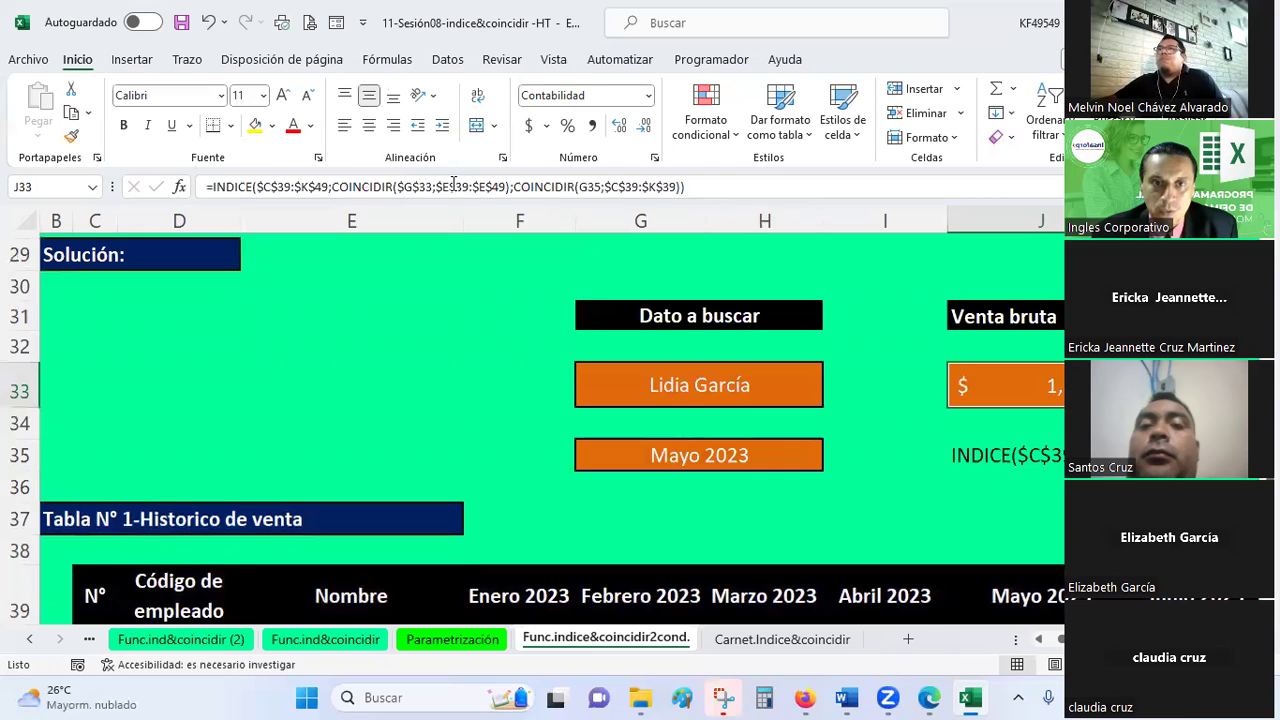
left_click(453, 186)
double_click(459, 186)
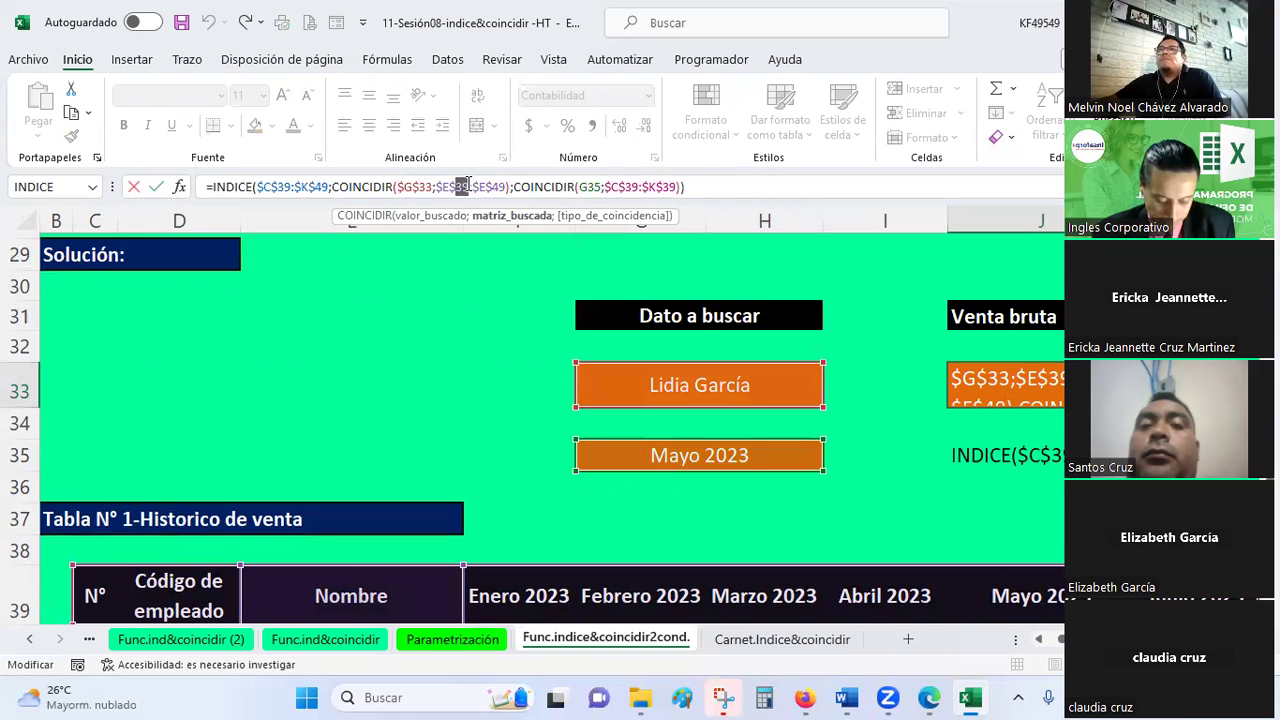
key("Escape")
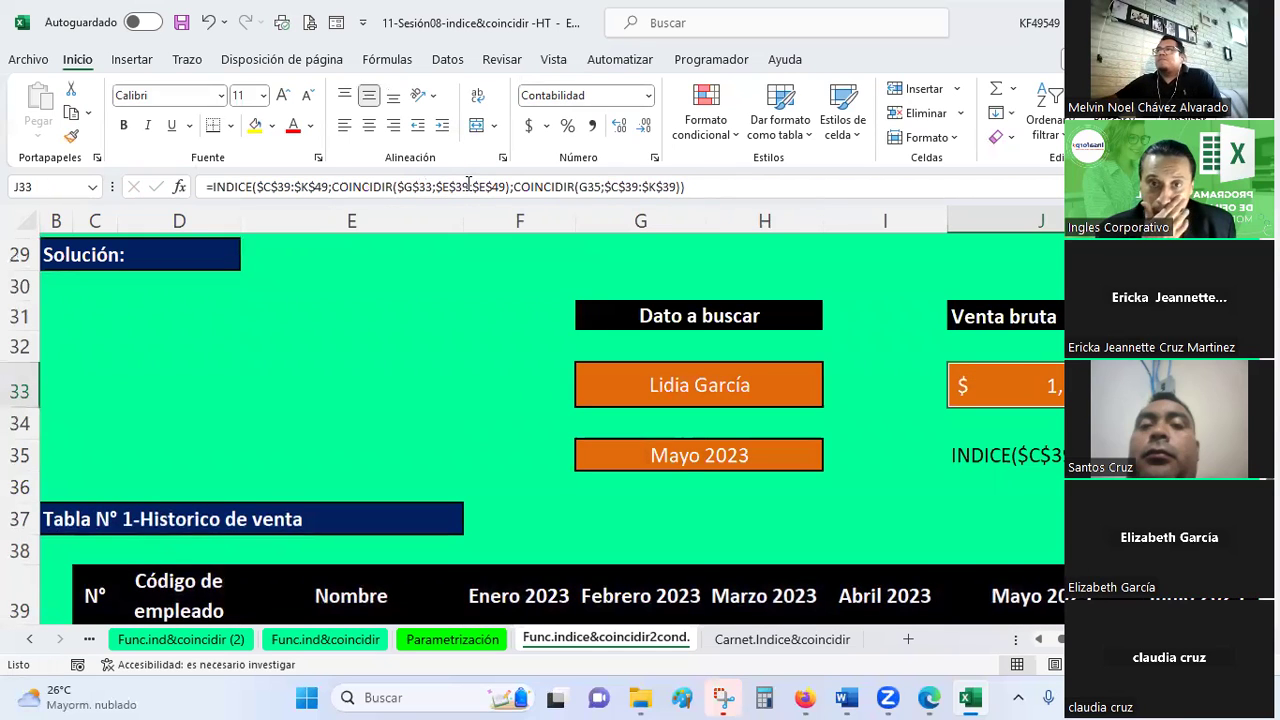
scroll(371, 486, "down", 1)
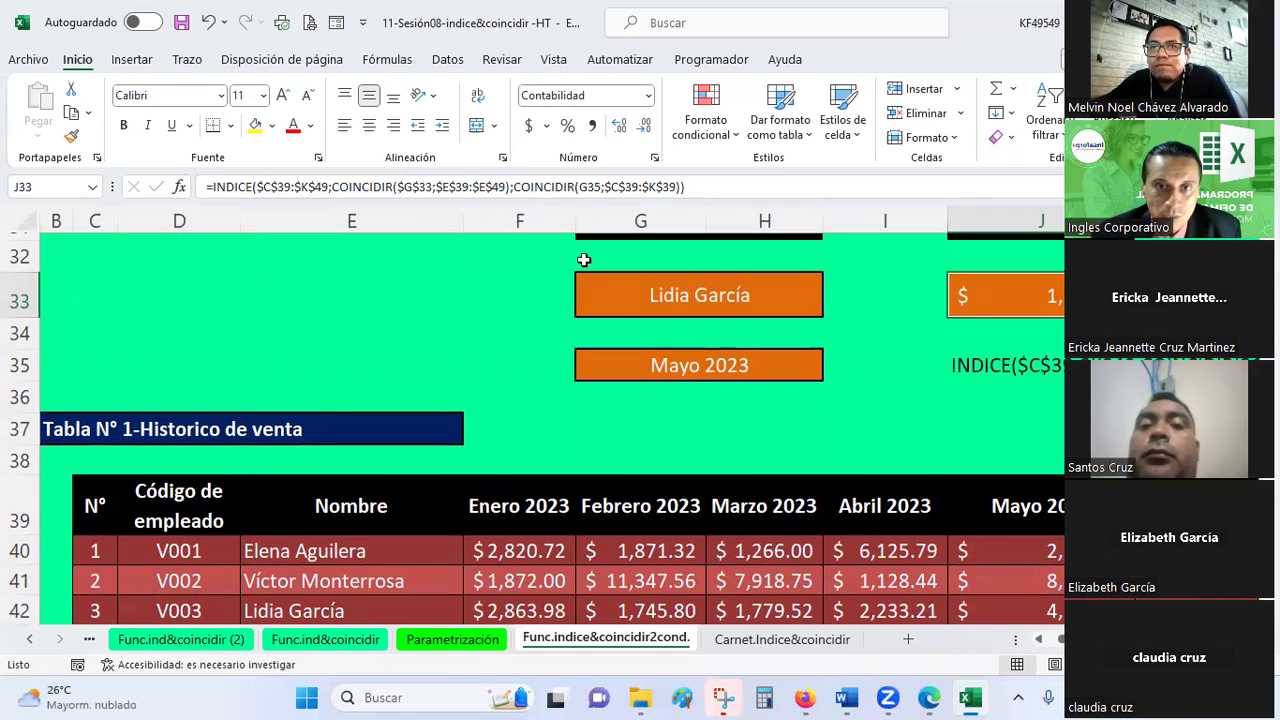
scroll(557, 425, "right", 3)
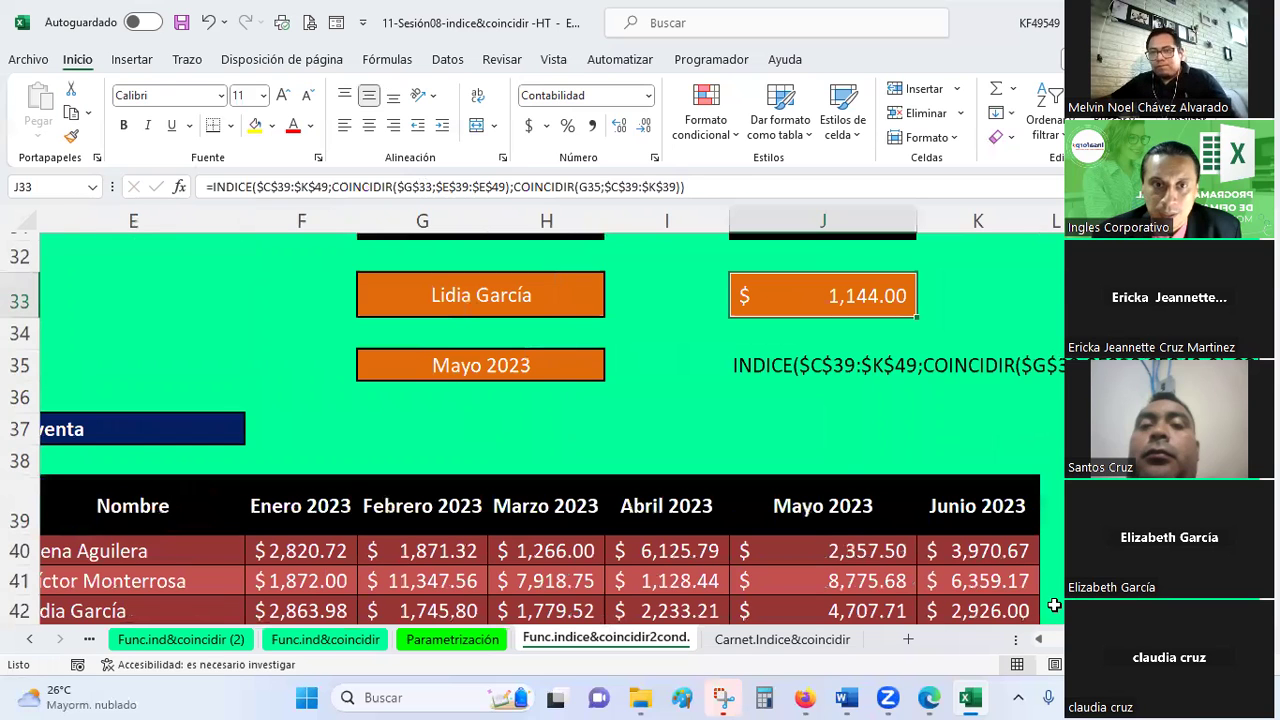
- Add ;0 exact match type to both COINCIDIR lookups in J33
left_click(508, 187)
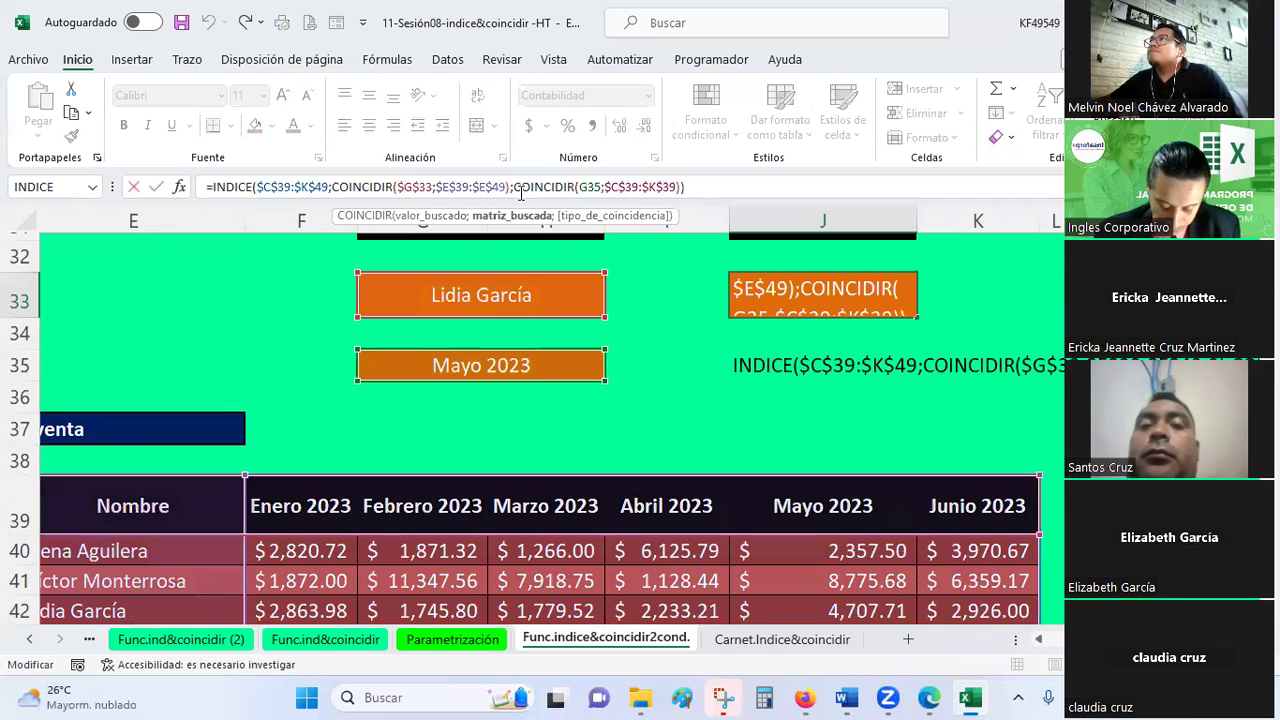
type(";0")
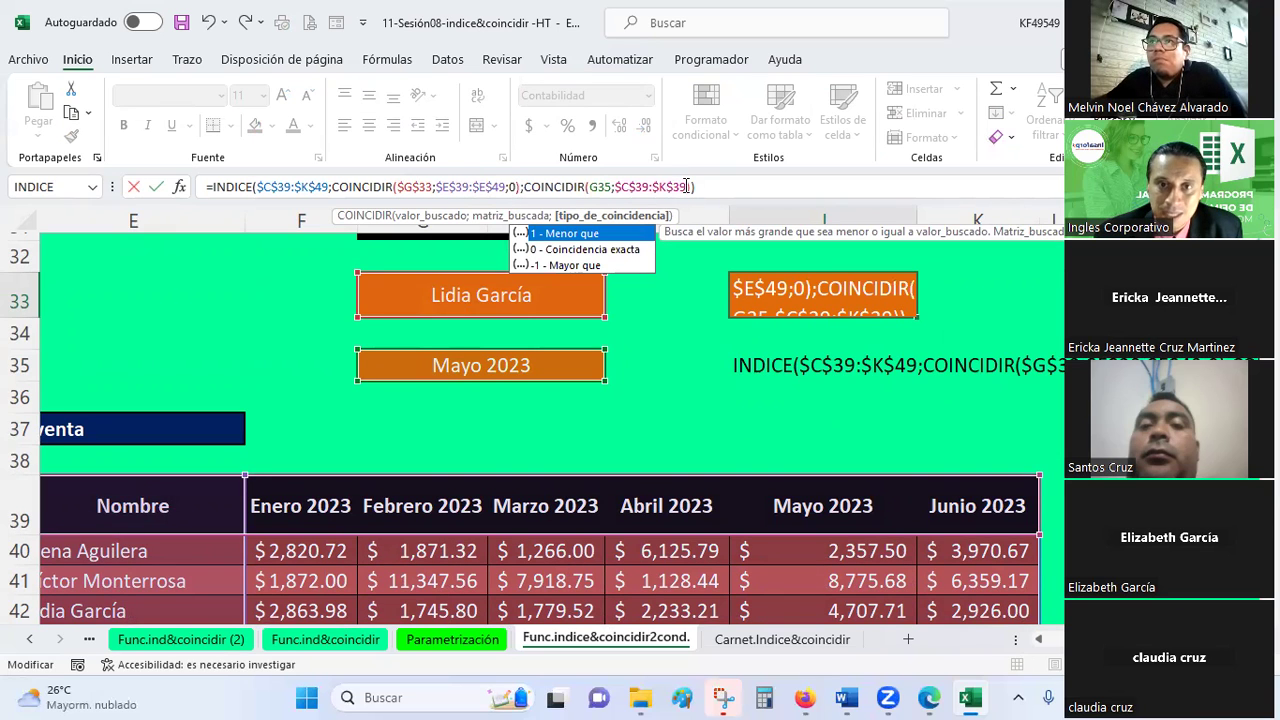
left_click(686, 187)
type(";0")
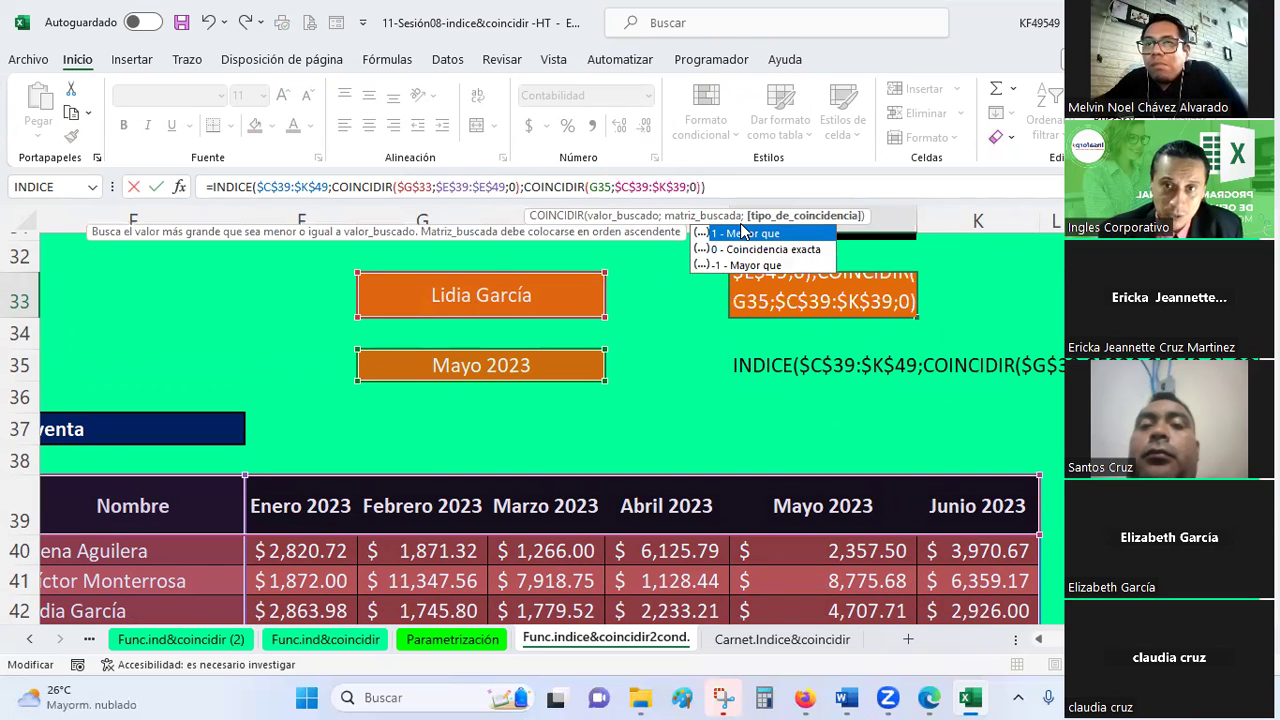
key("Return")
scroll(680, 394, "down", 1)
scroll(834, 346, "up", 1)
left_click(835, 296)
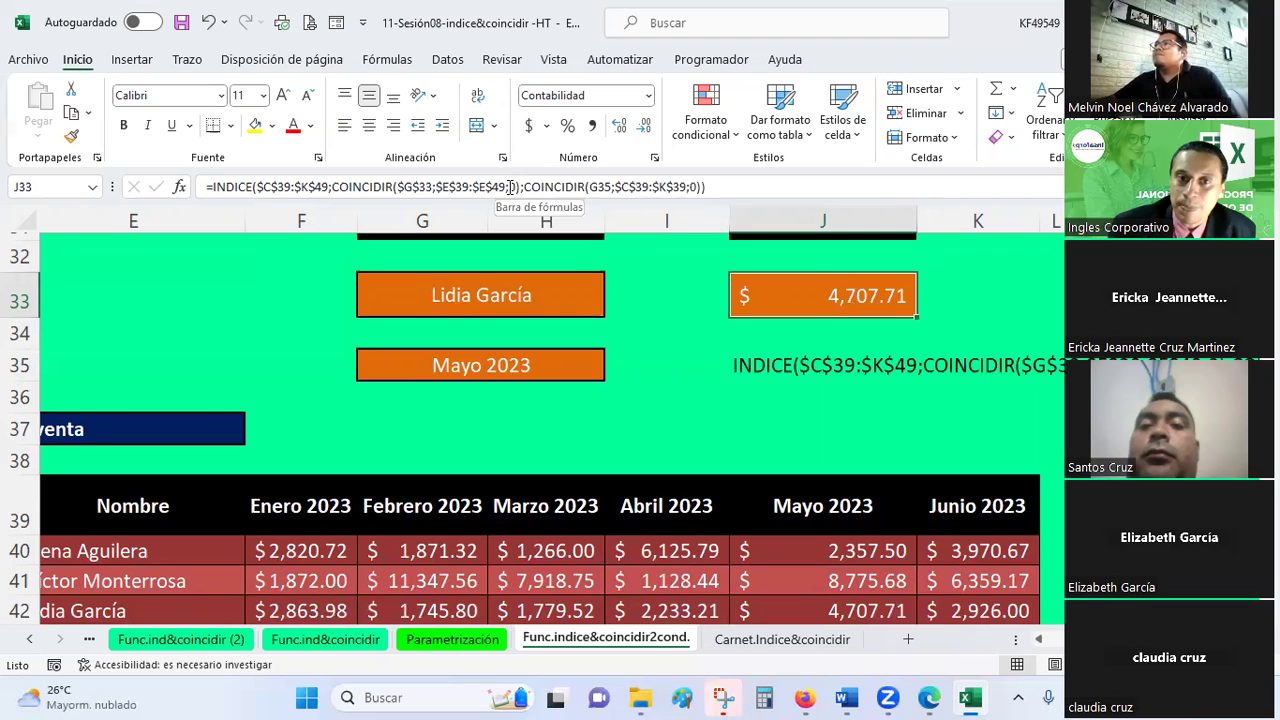
- Replace the G37 reference with 0 as the last COINCIDIR argument
left_click(509, 187)
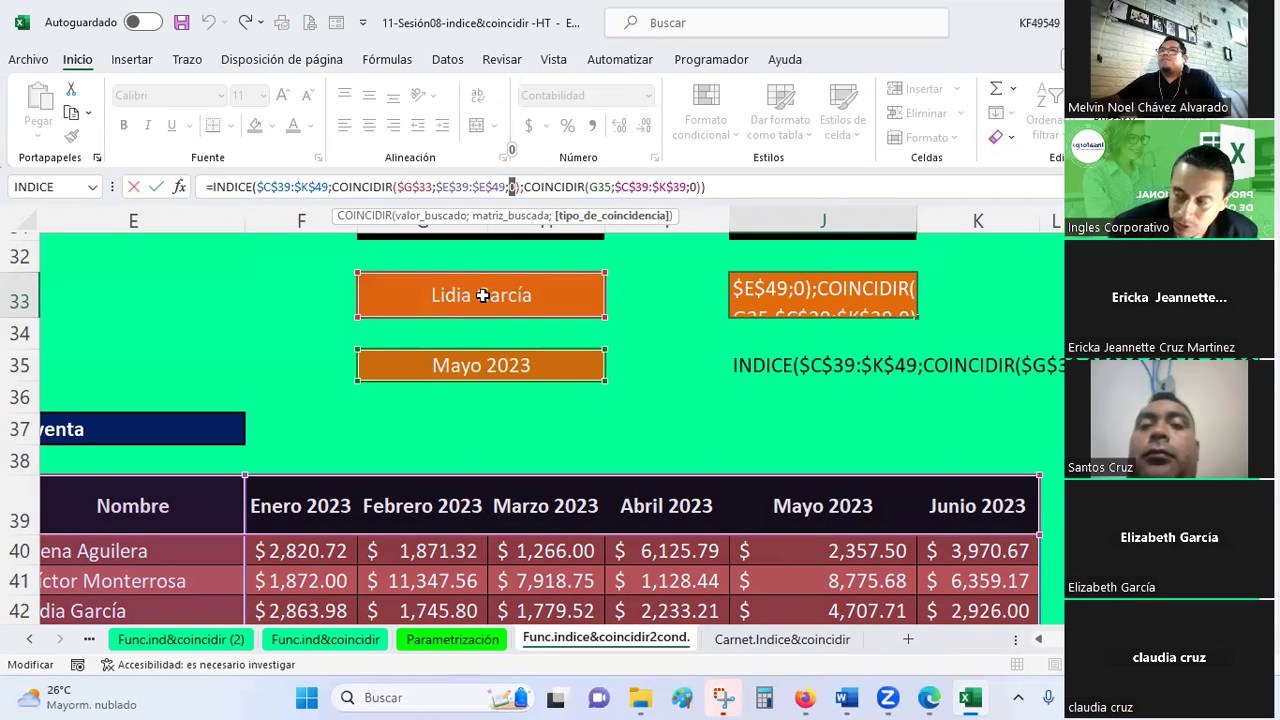
left_click(408, 416)
scroll(395, 430, "down", 2)
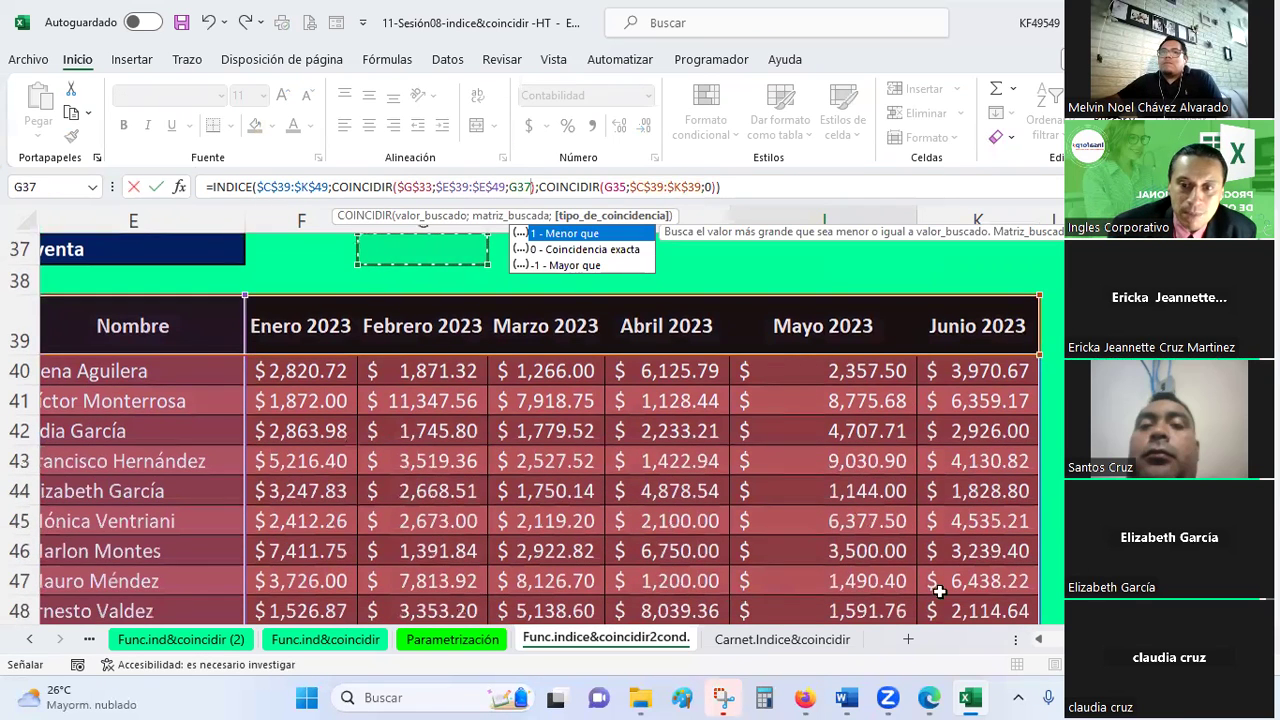
scroll(1000, 600, "left", 3)
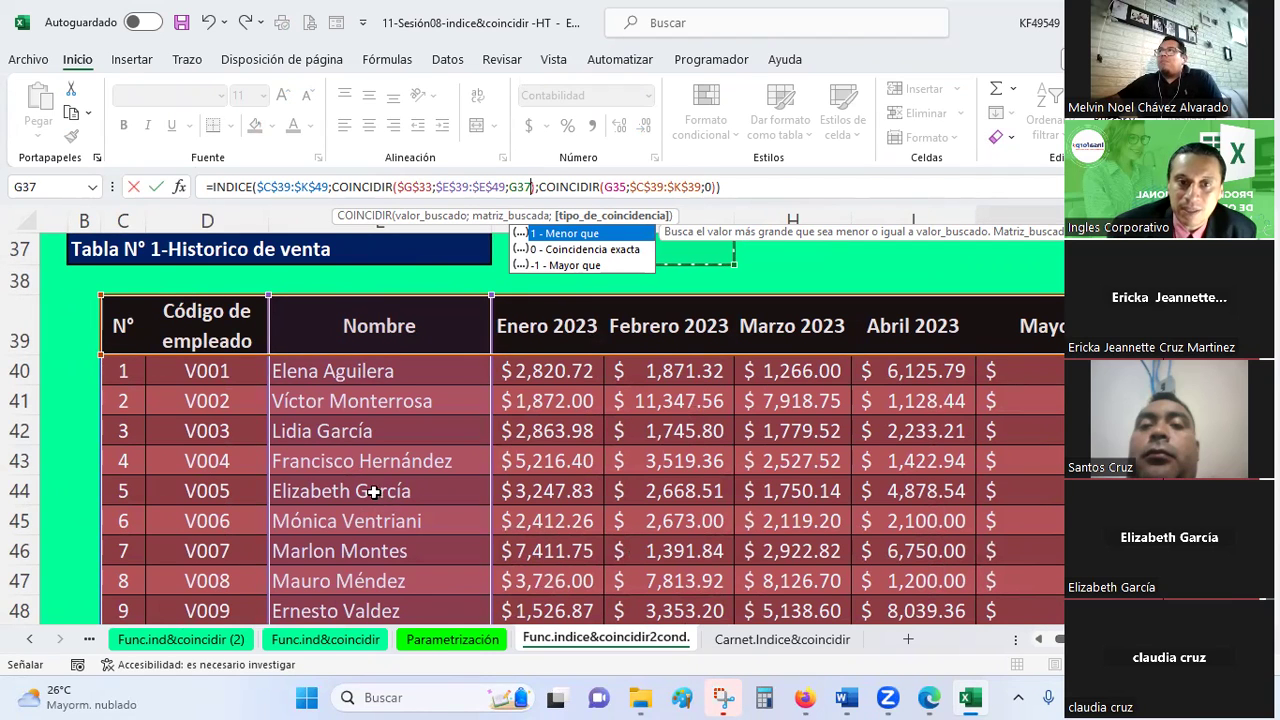
scroll(436, 483, "up", 2)
scroll(443, 480, "up", 2)
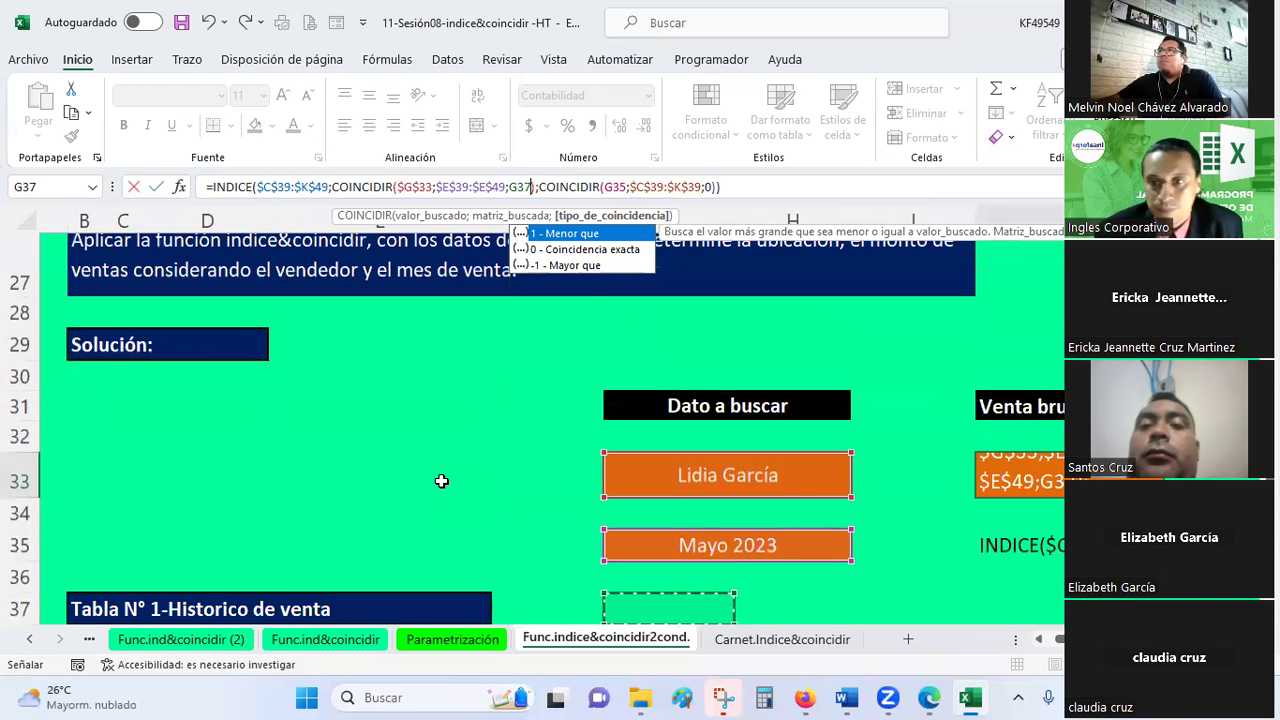
key("BackSpace")
key("BackSpace")
key("BackSpace")
type("0")
key("Return")
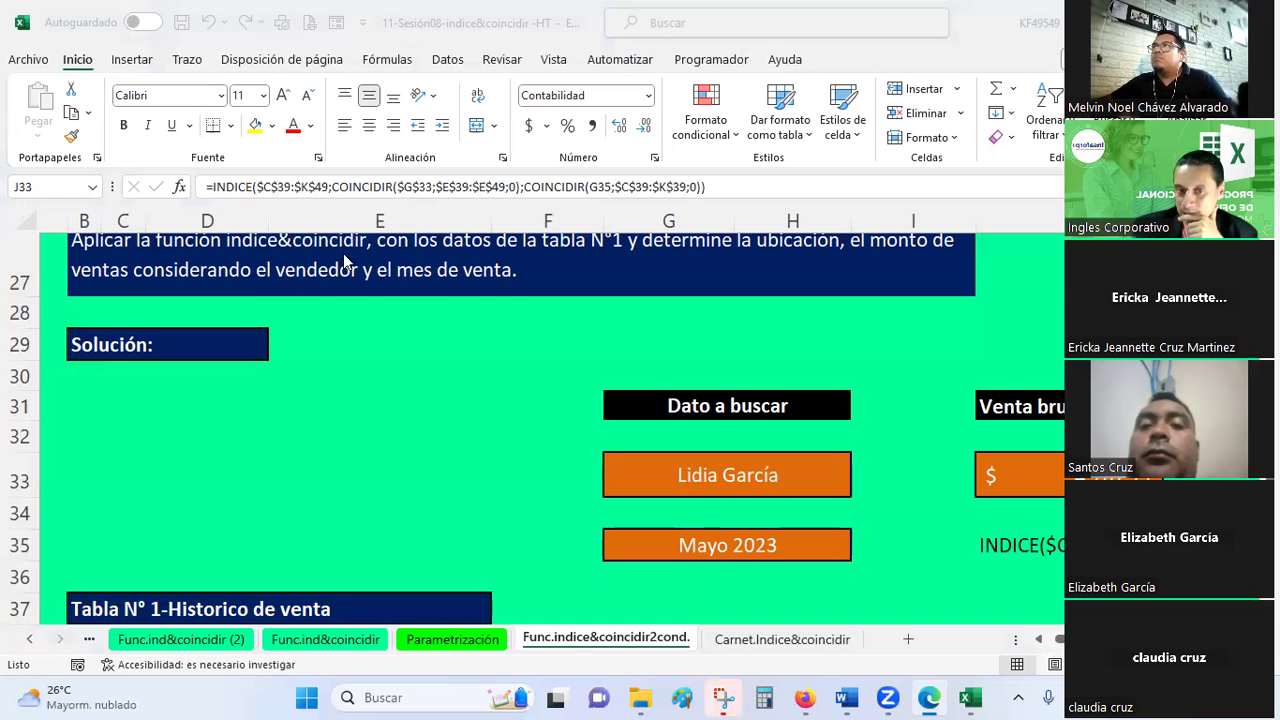
- Choose a different seller's name in G33 from its dropdown
key("alt+Tab")
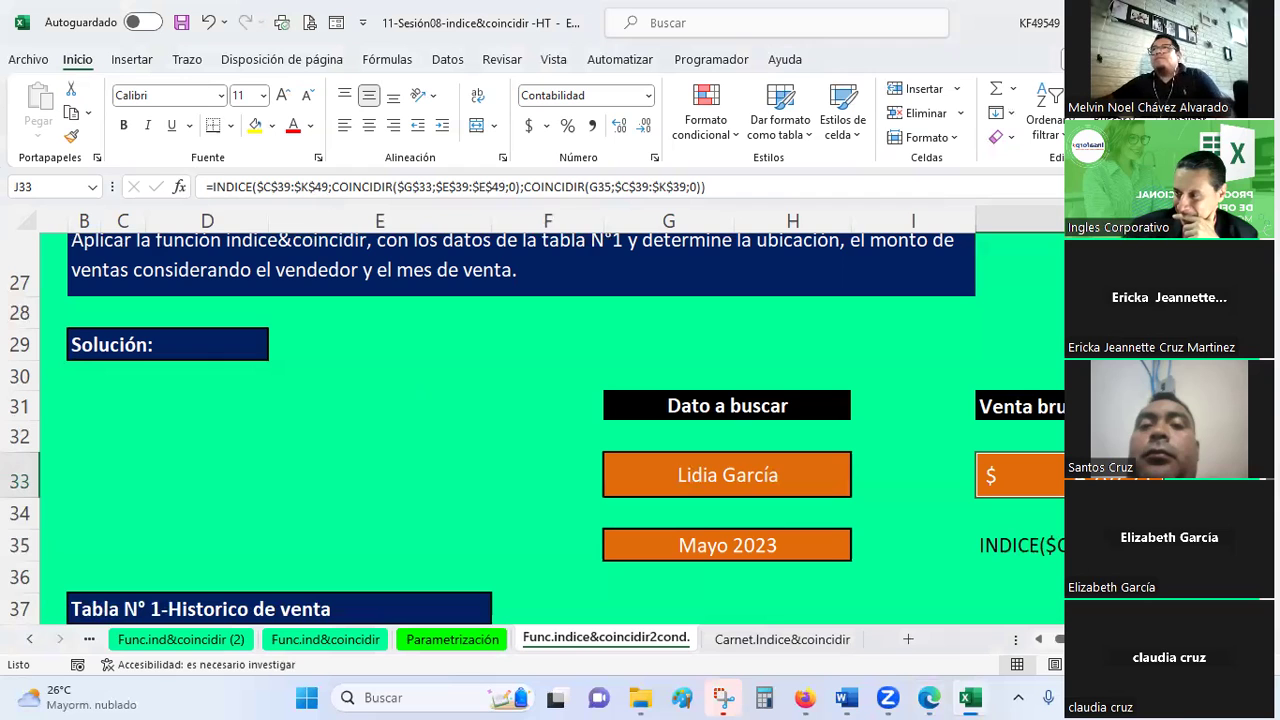
left_click(467, 372)
scroll(467, 383, "down", 2)
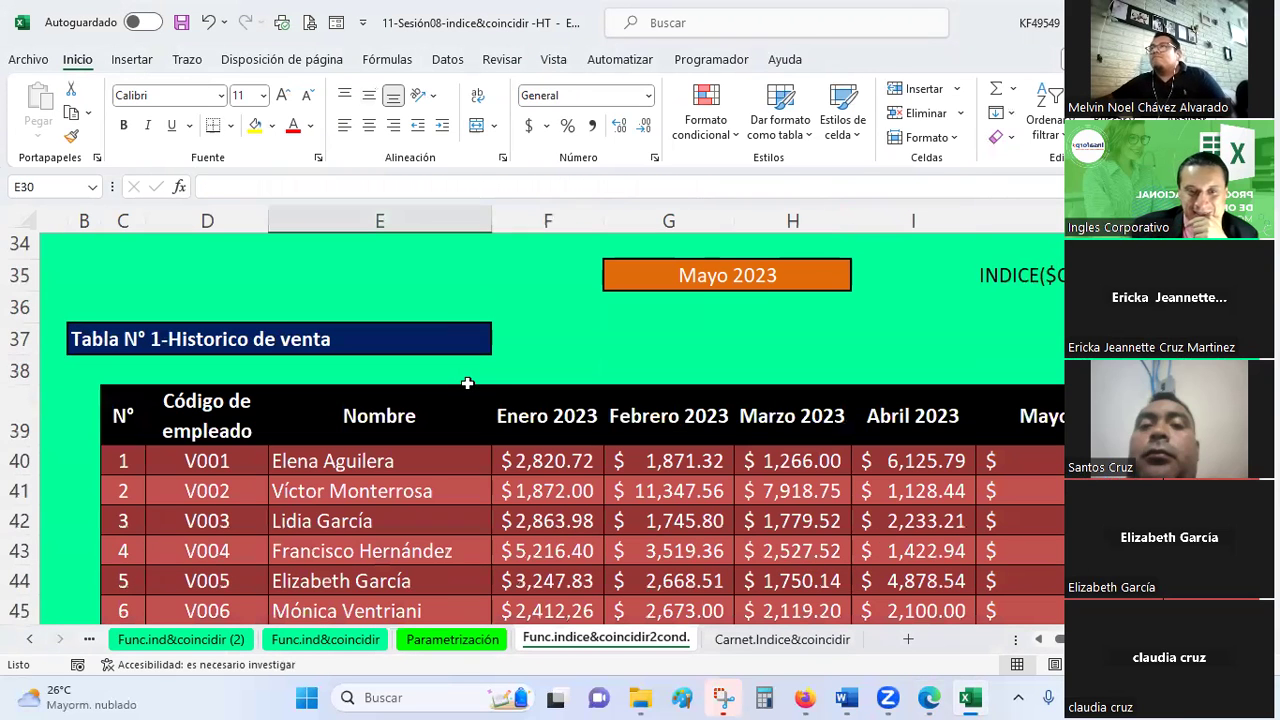
scroll(467, 383, "down", 1)
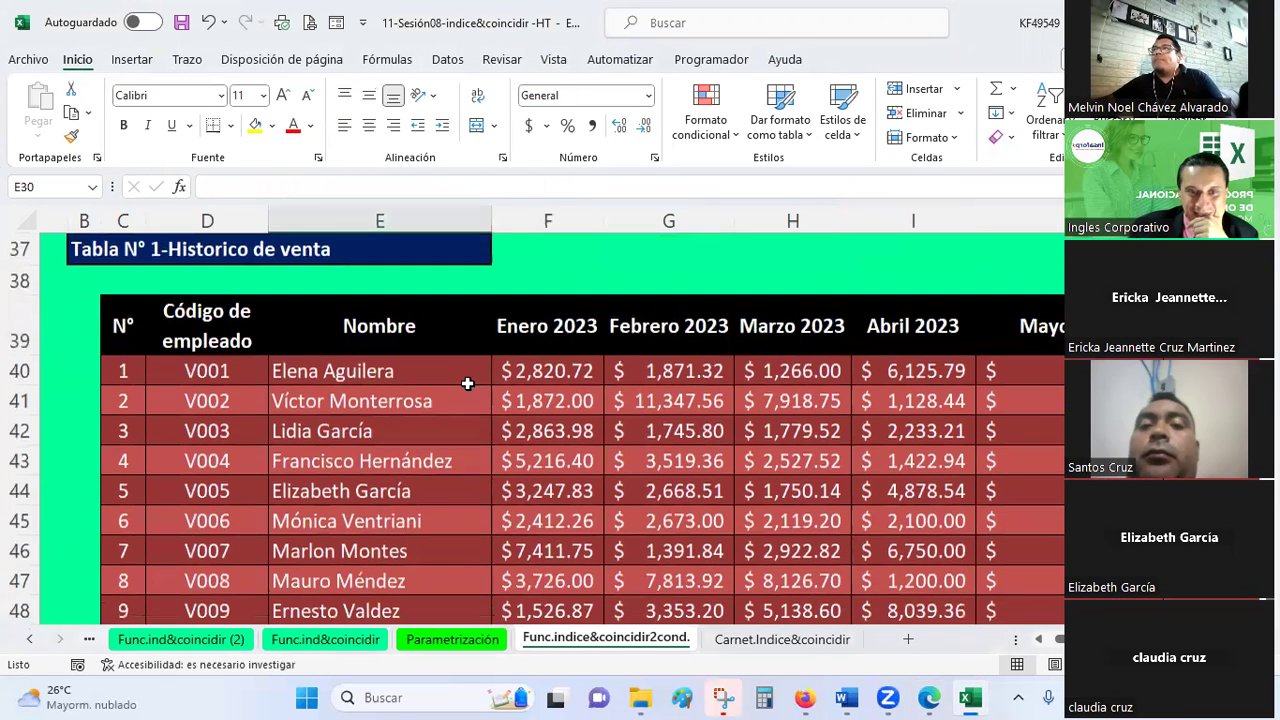
scroll(467, 383, "up", 2)
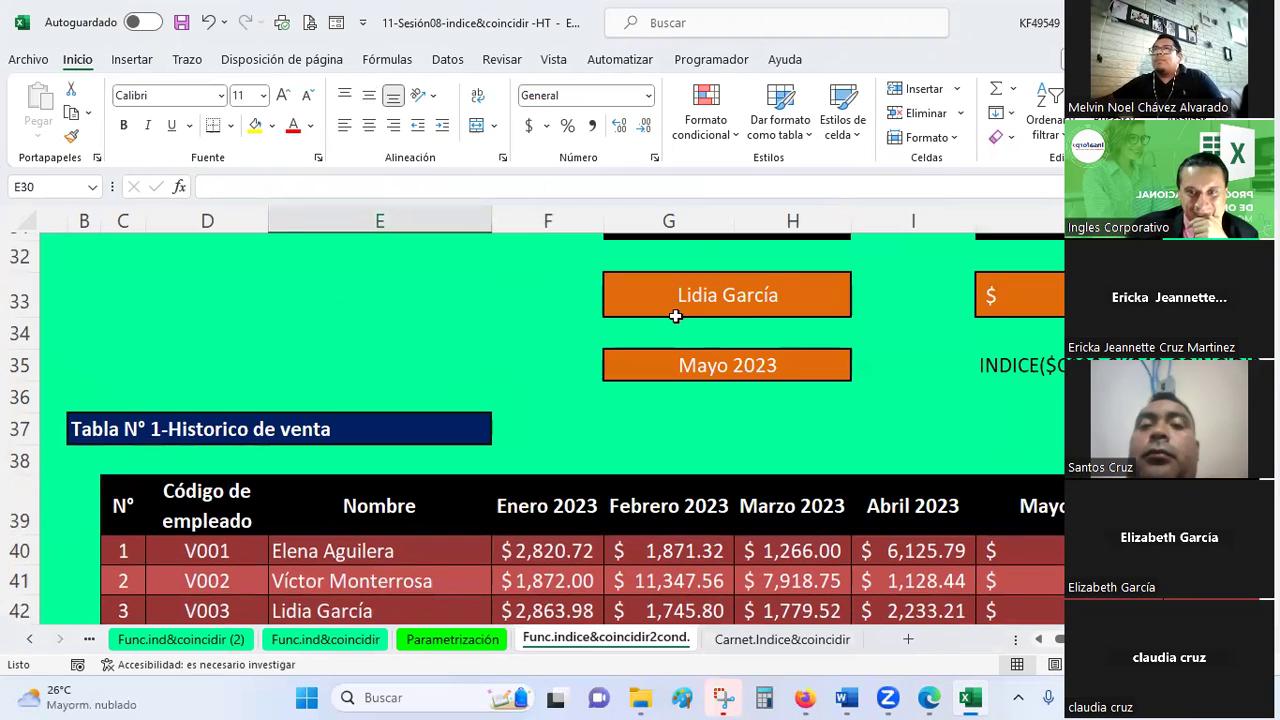
left_click(737, 303)
left_click(869, 307)
left_click(828, 296)
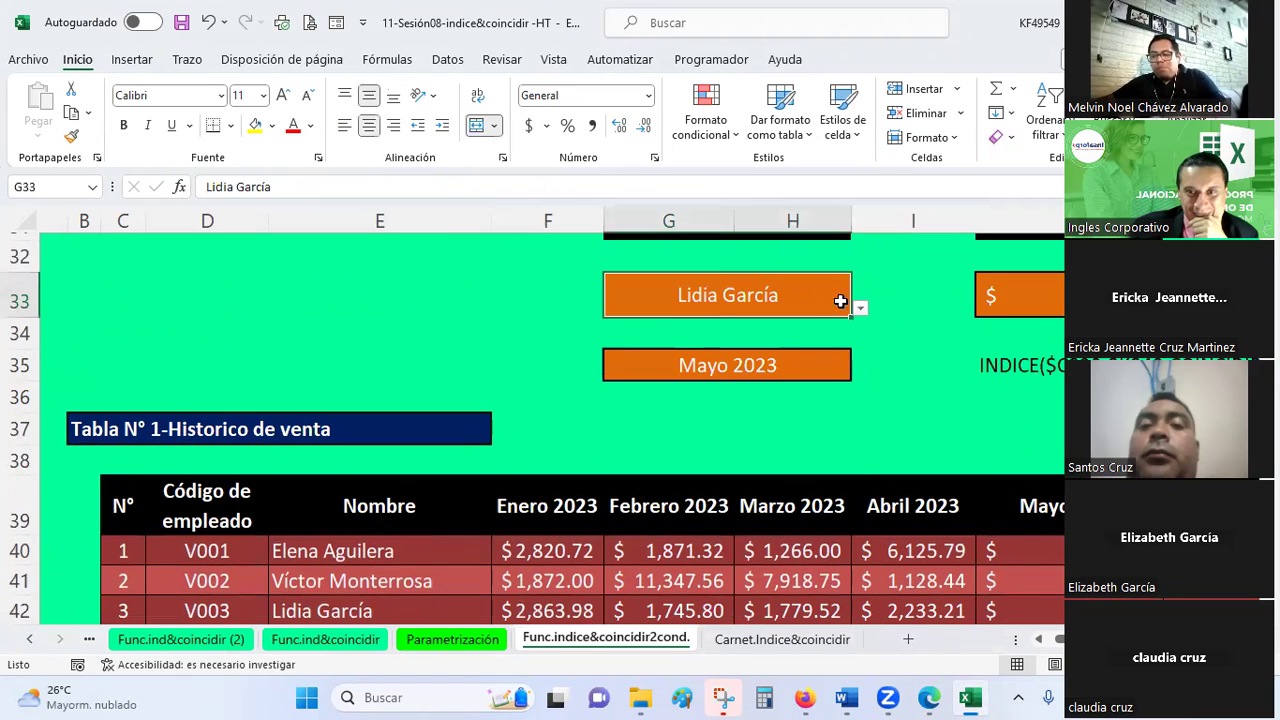
left_click(860, 308)
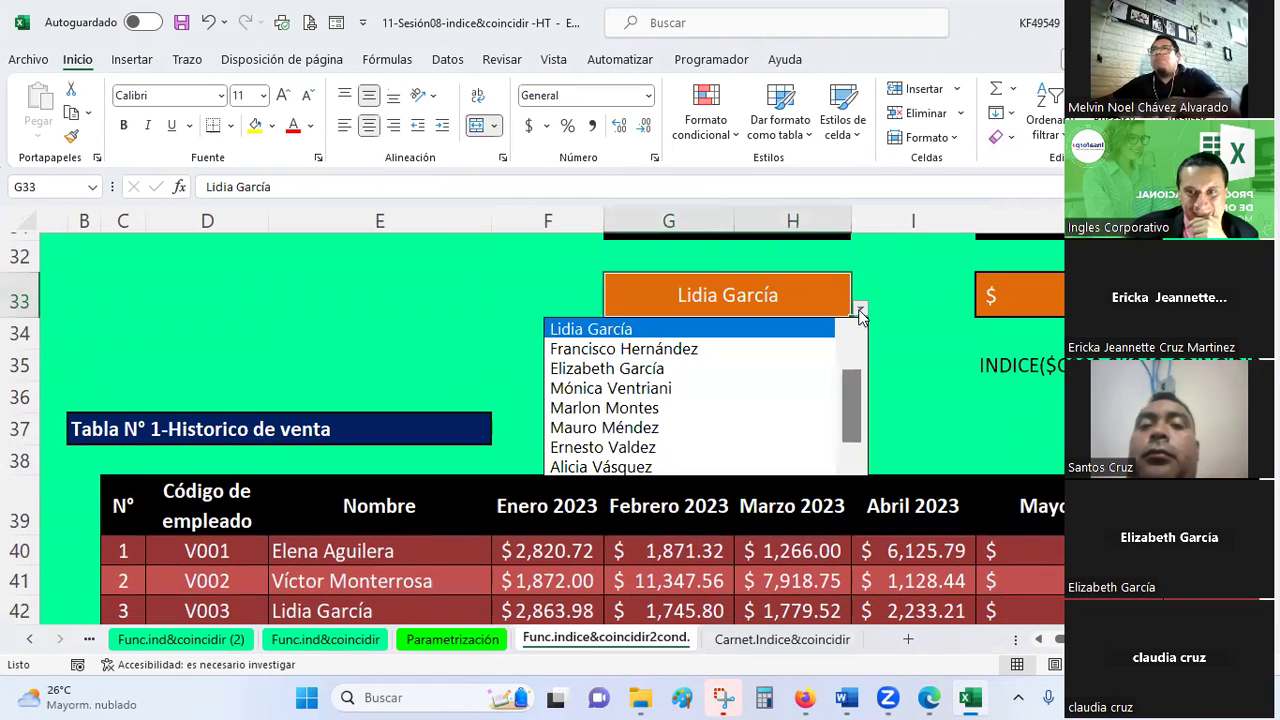
left_click(626, 370)
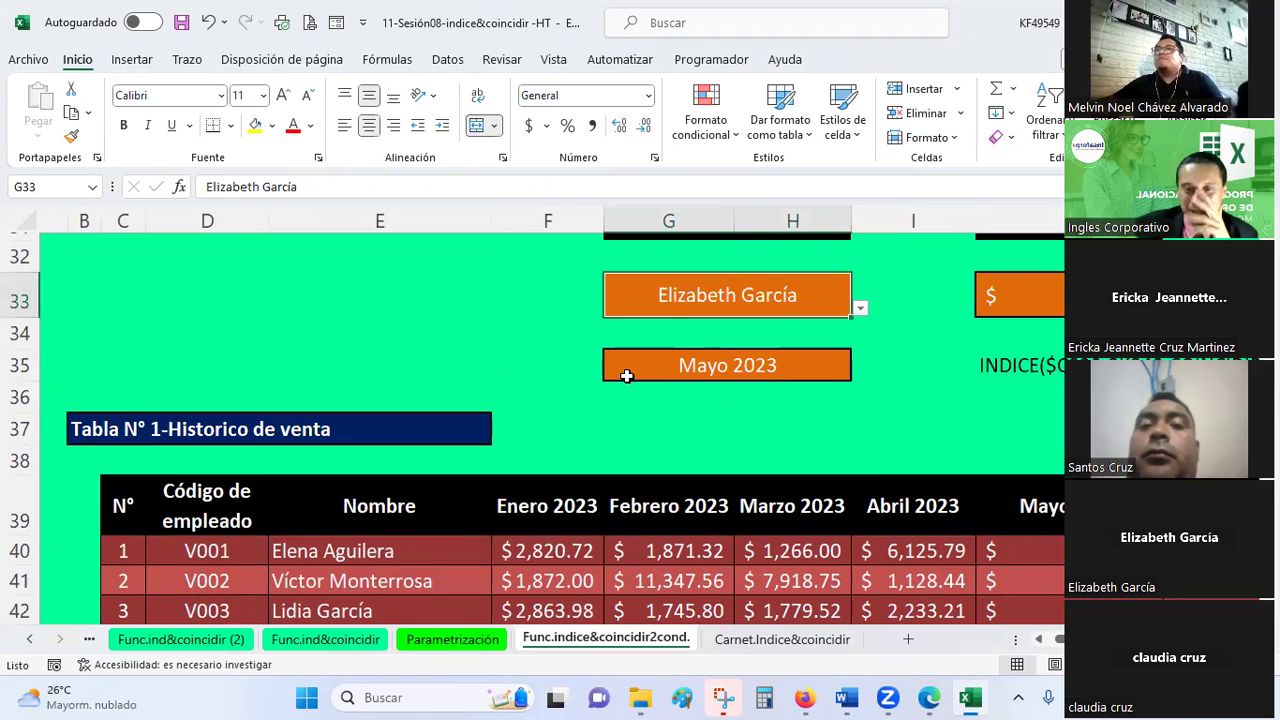
scroll(626, 375, "down", 2)
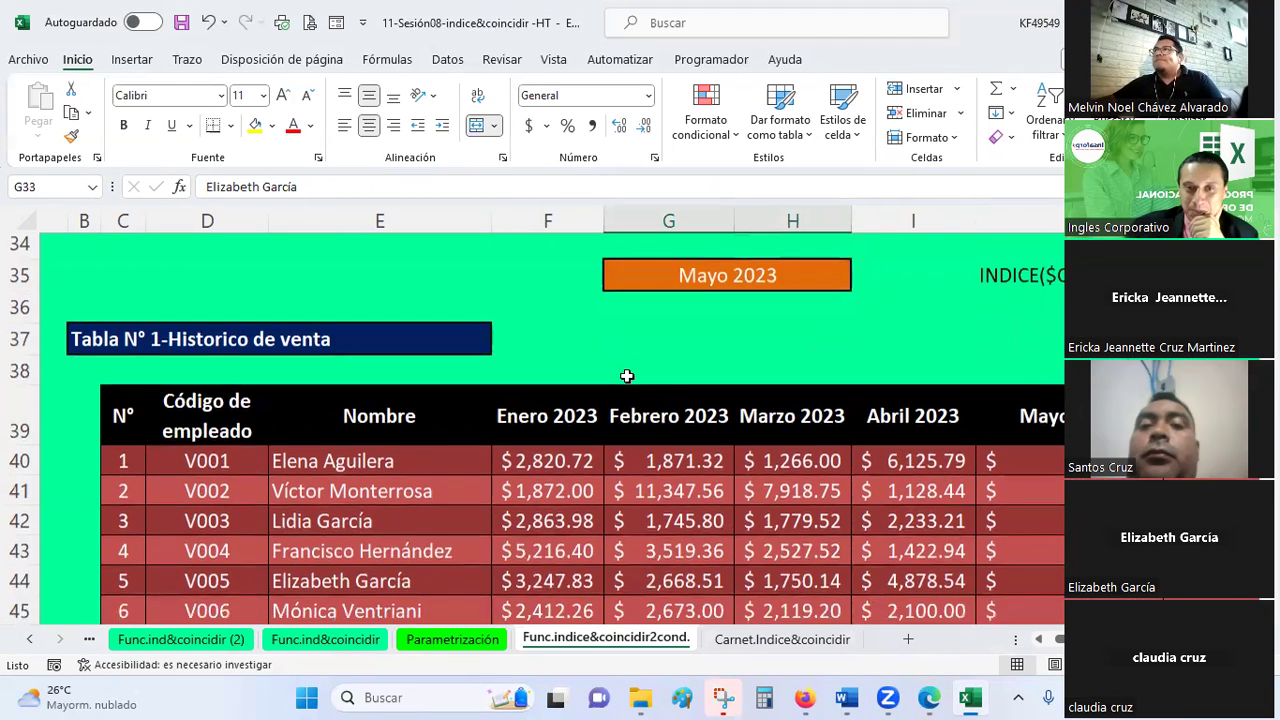
scroll(626, 375, "down", 1)
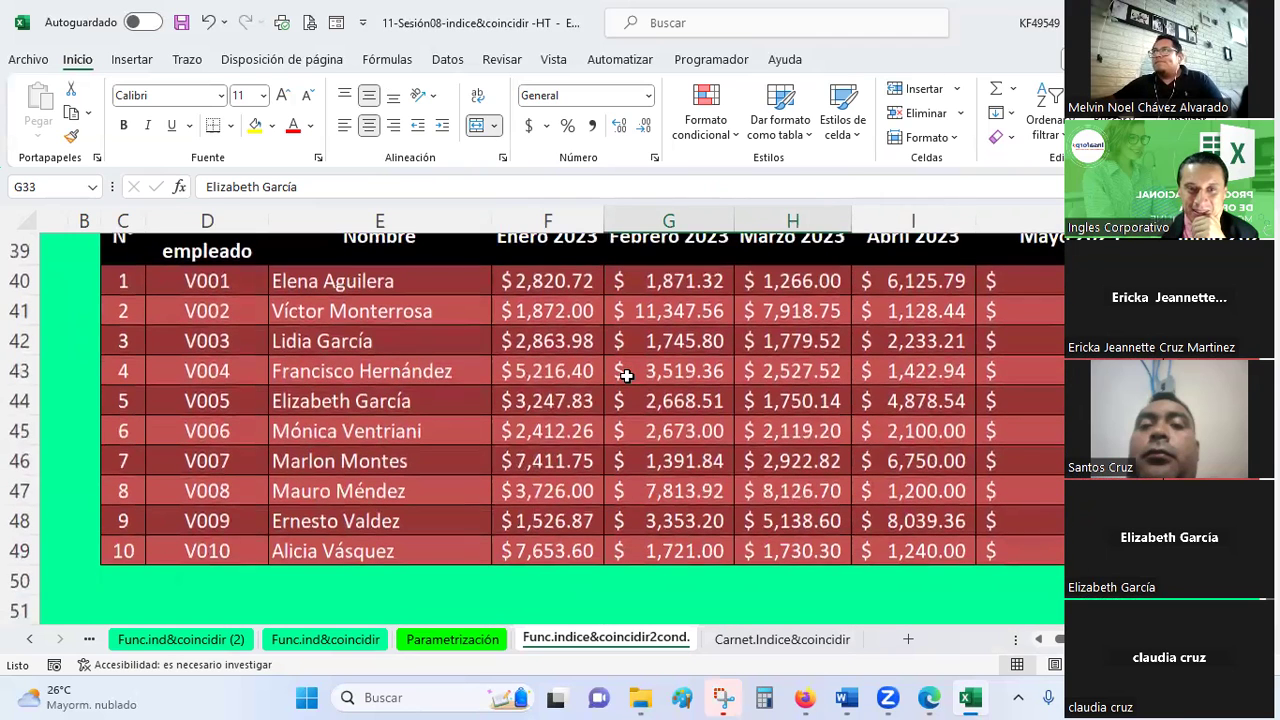
scroll(626, 375, "up", 2)
scroll(626, 375, "up", 1)
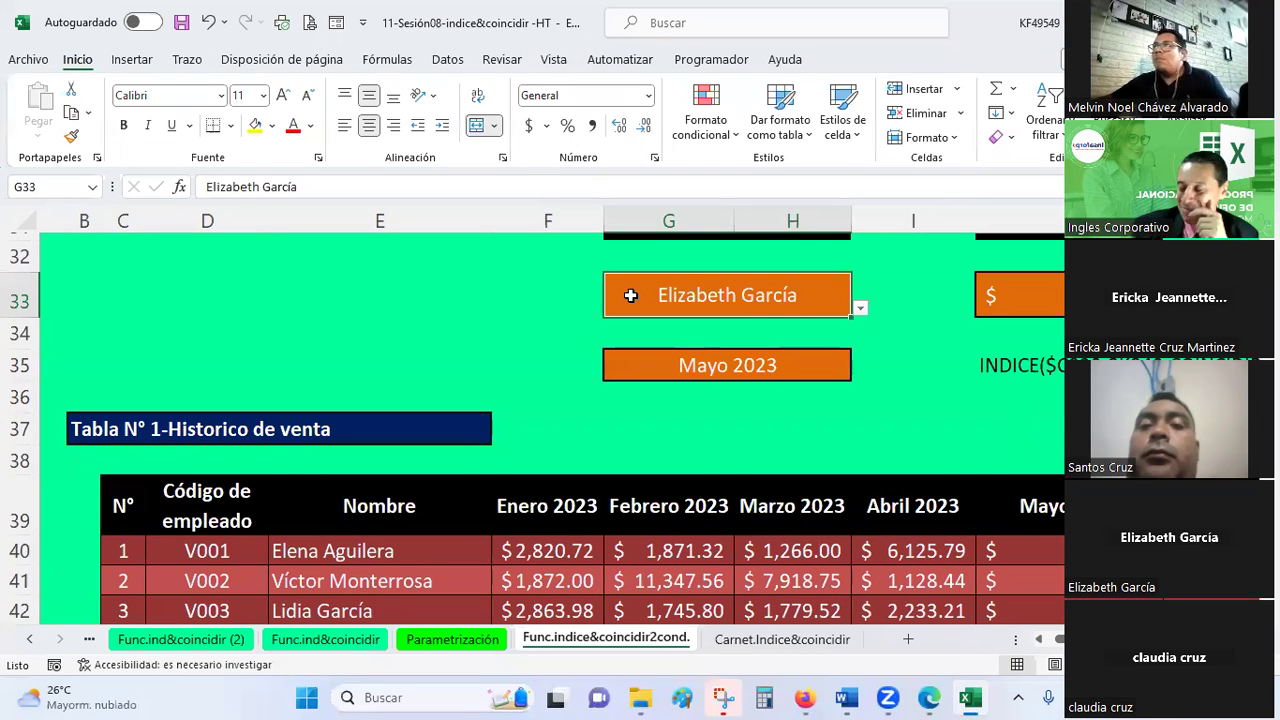
left_click(383, 338)
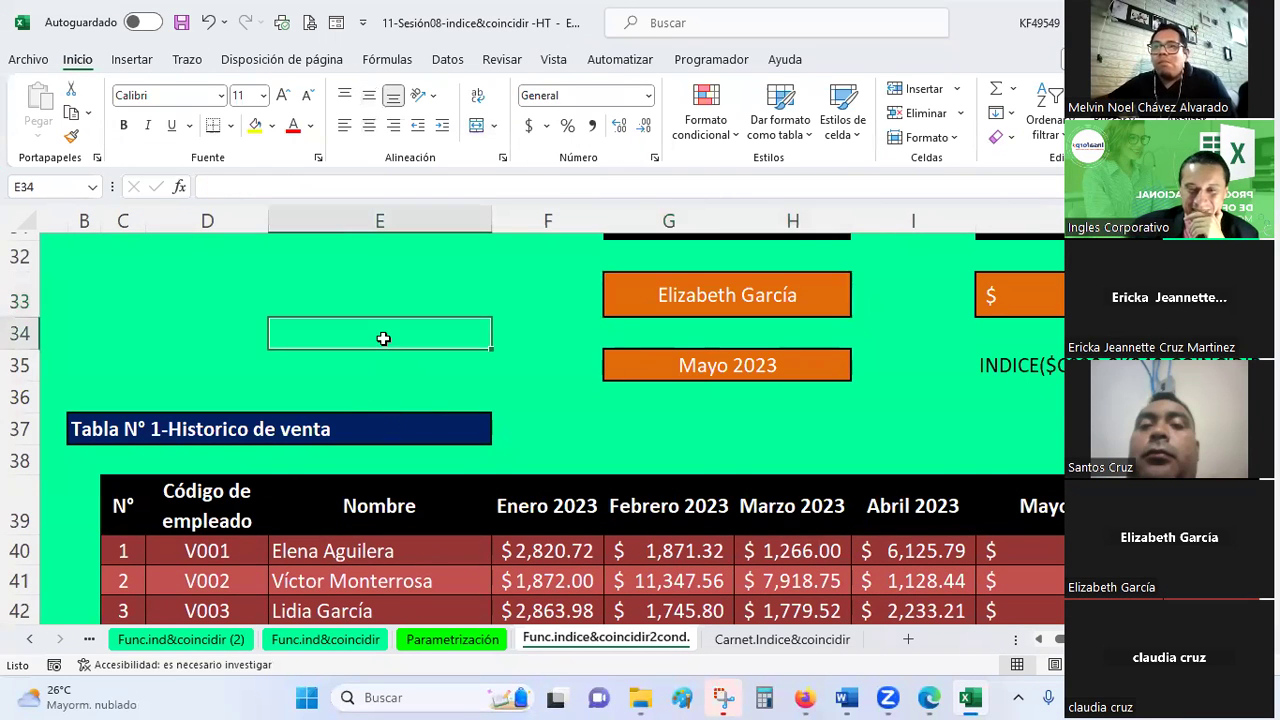
- Set the month in G35 to Abril 2023 and check J33's formula
key("alt+Tab")
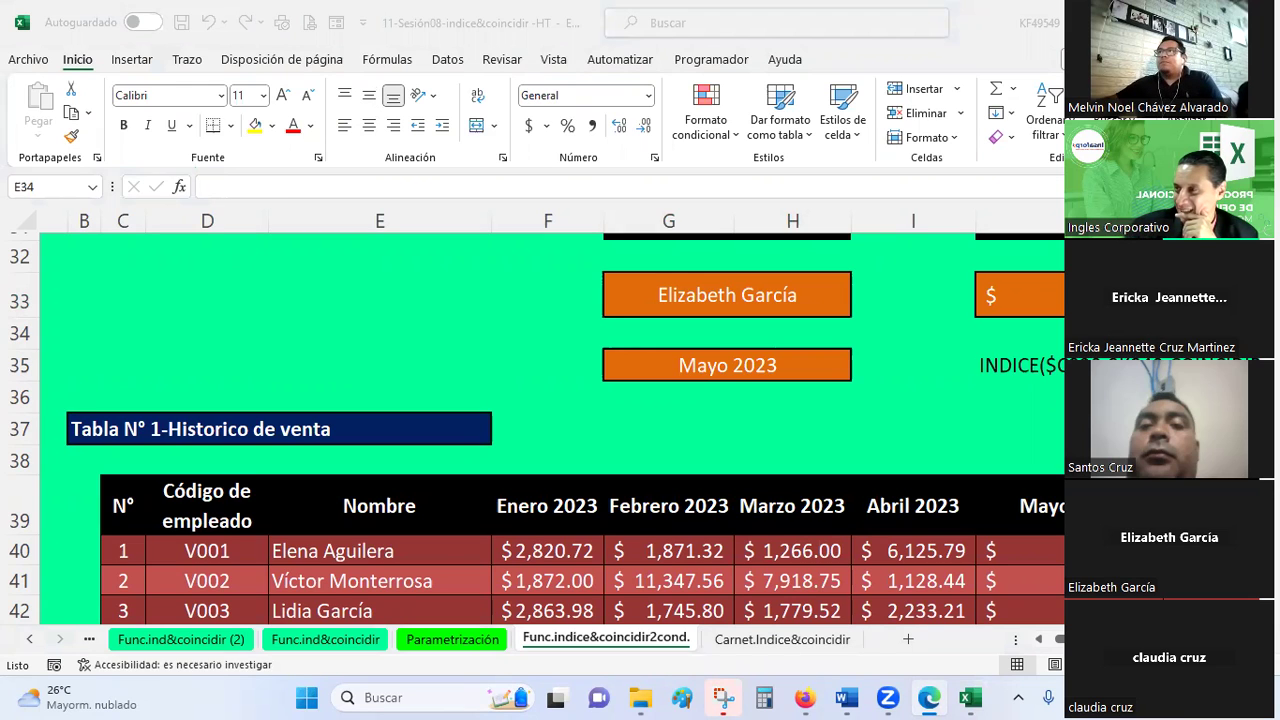
key("alt+Tab")
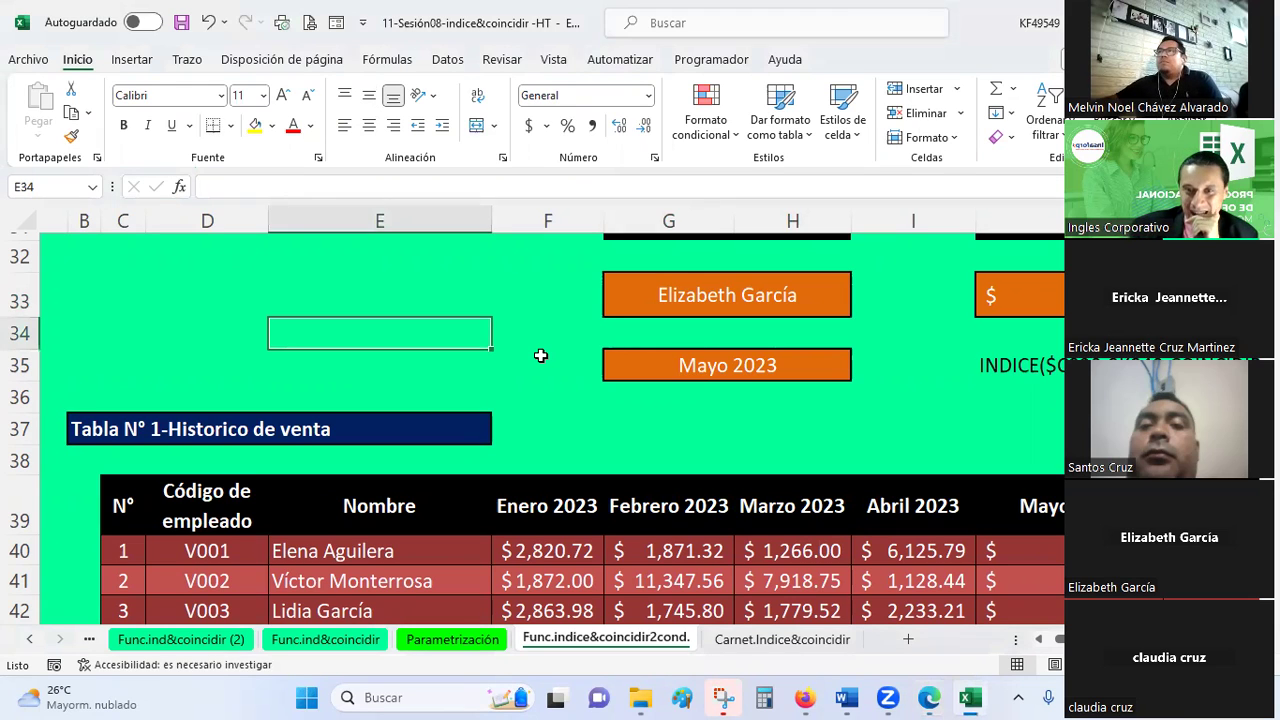
left_click(750, 360)
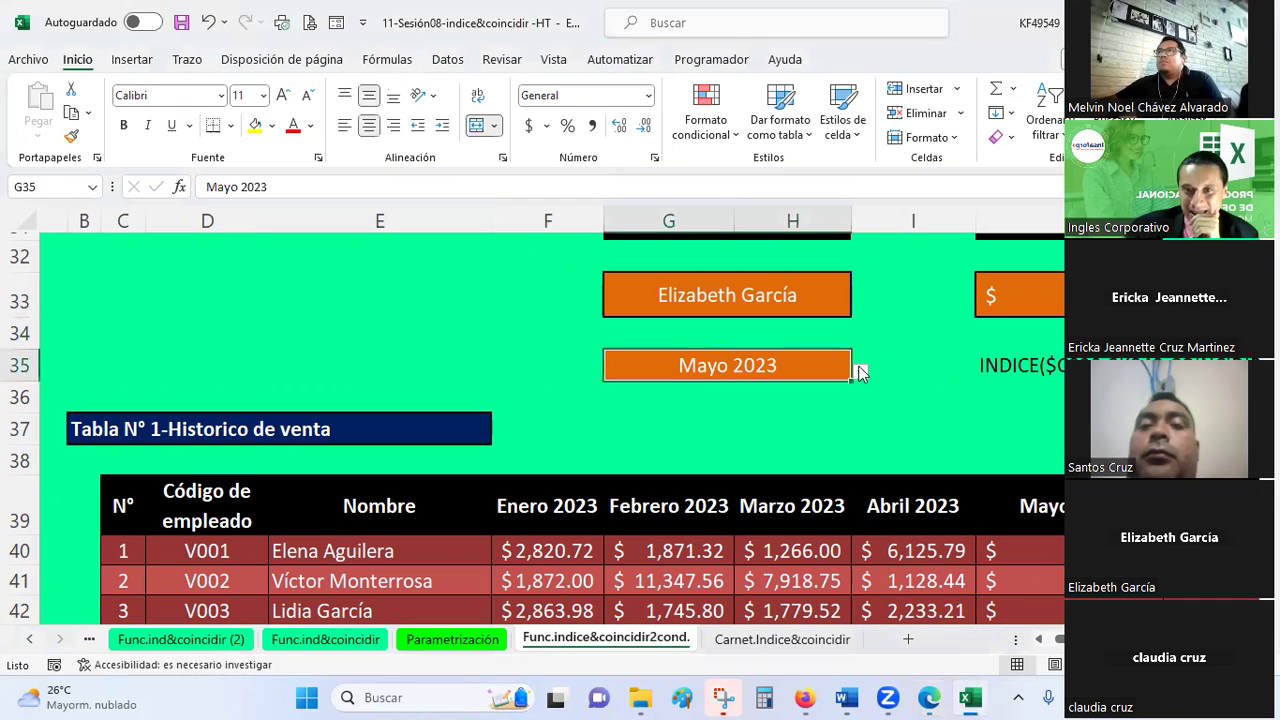
left_click(855, 372)
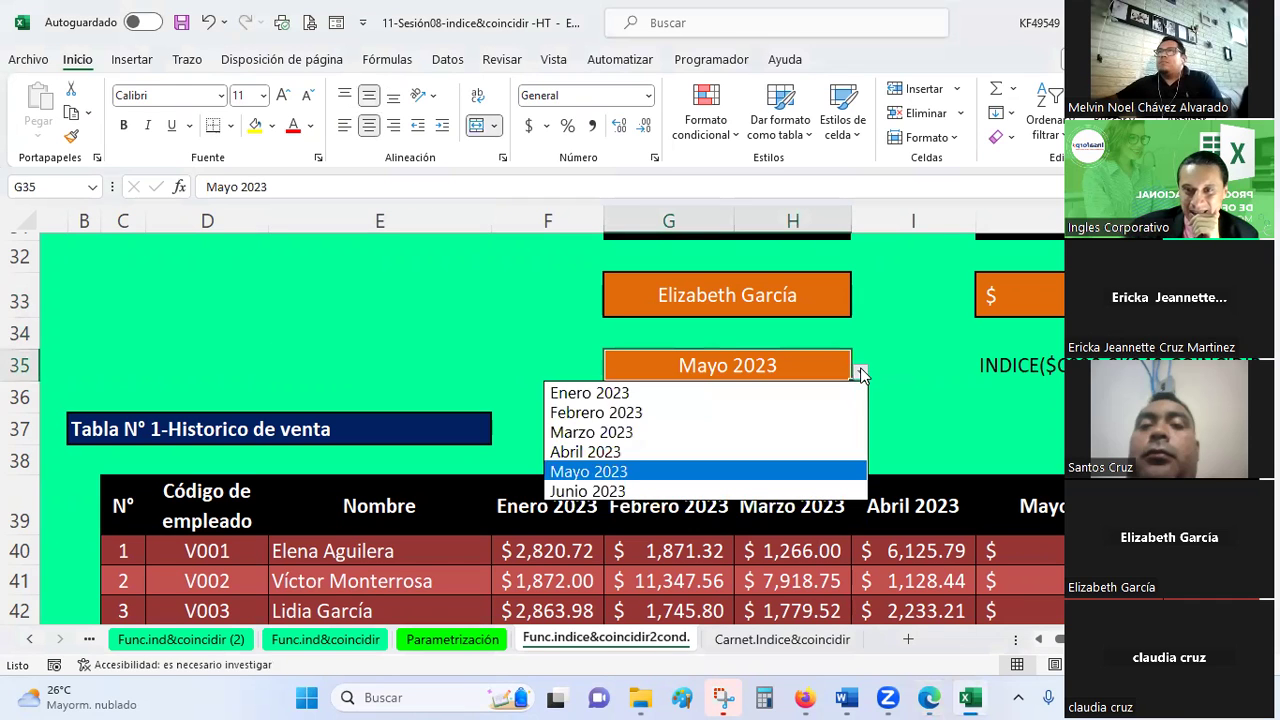
left_click(659, 443)
scroll(661, 436, "down", 2)
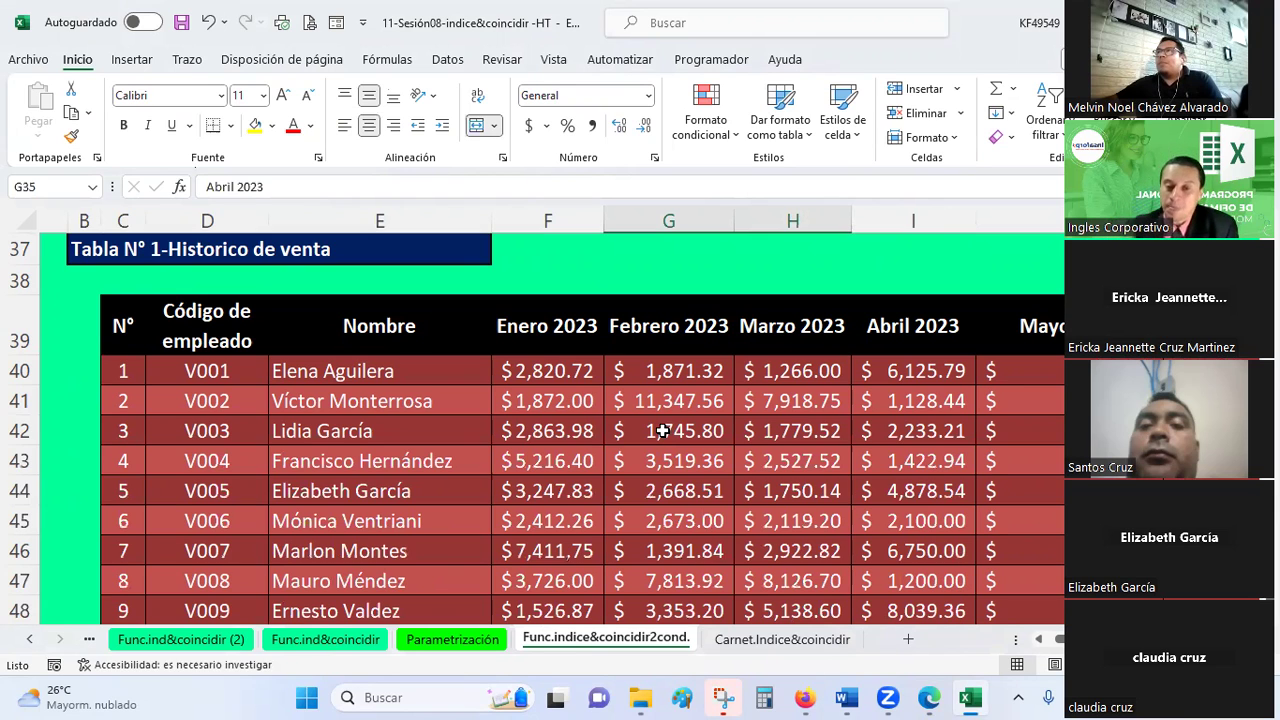
left_click(685, 260)
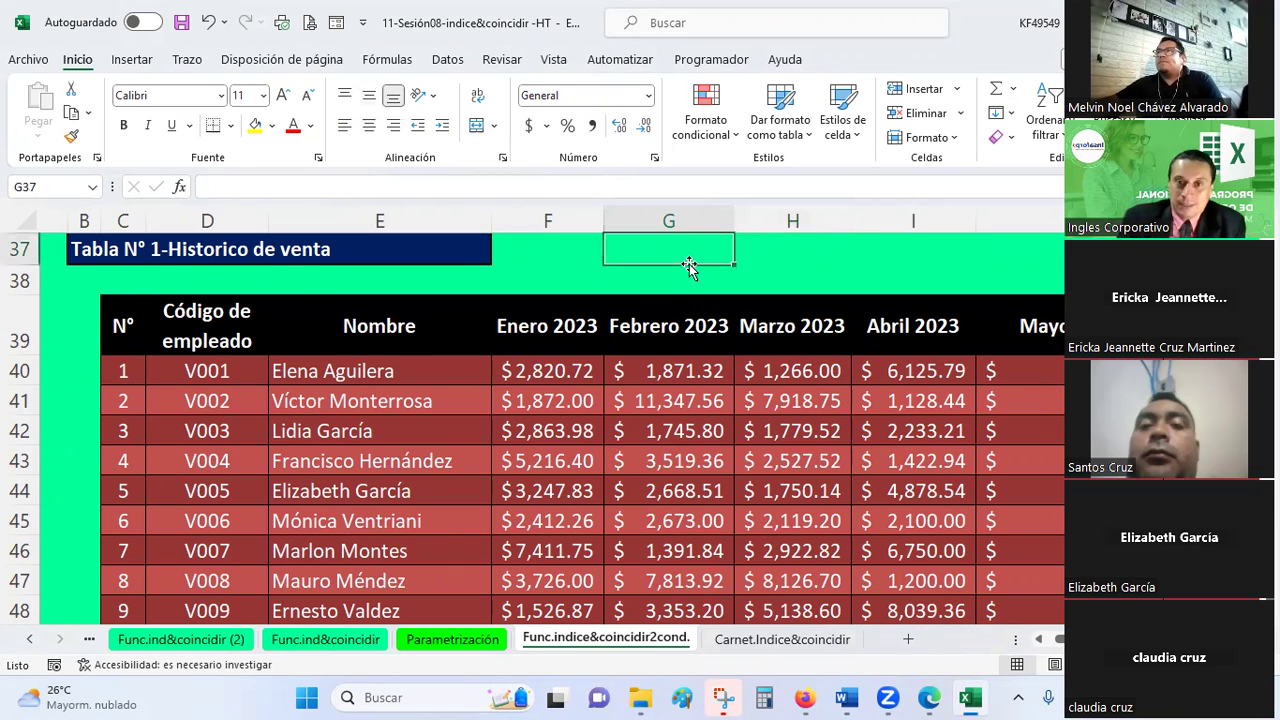
scroll(688, 266, "up", 2)
left_click(1063, 295)
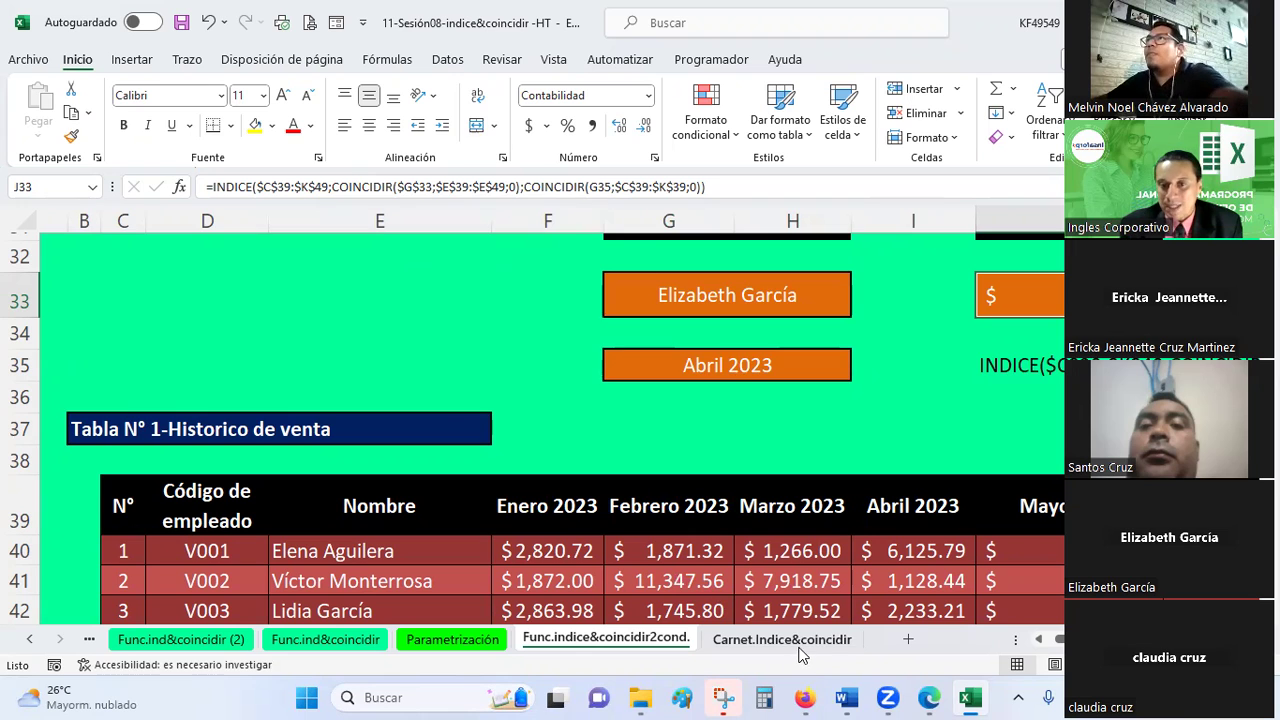
left_click(799, 648)
scroll(610, 474, "up", 4)
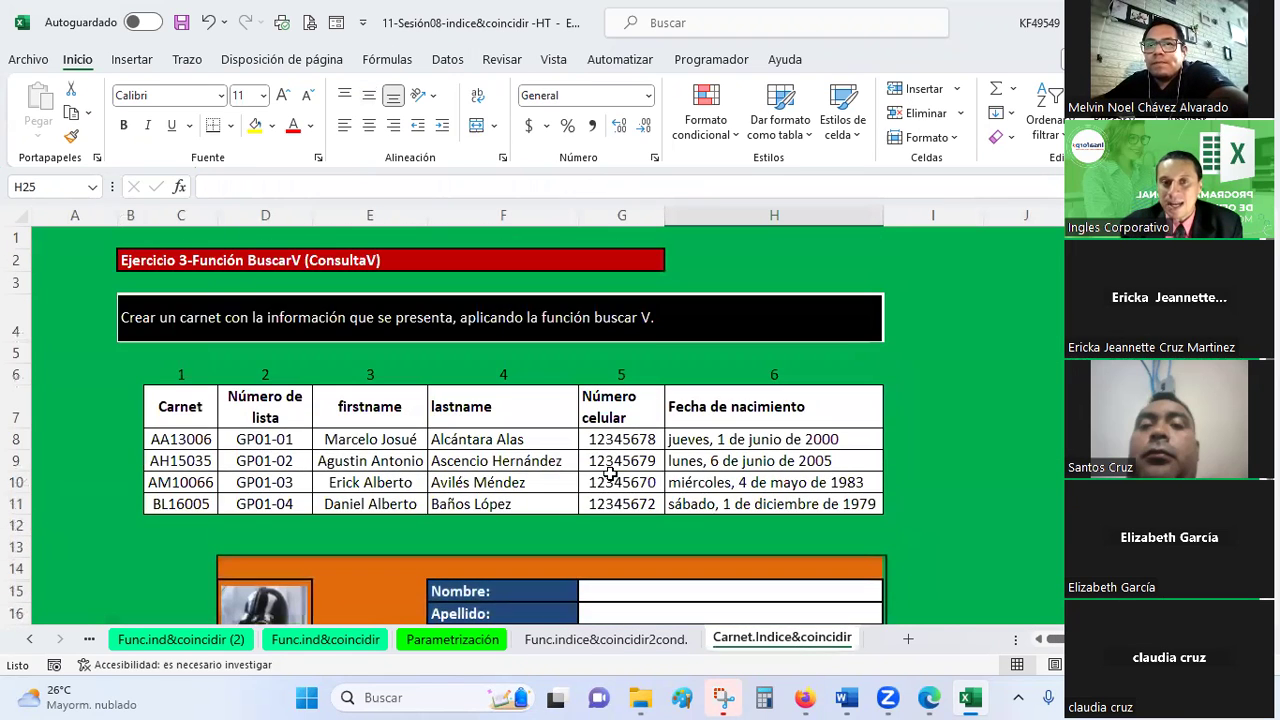
scroll(610, 474, "down", 2)
scroll(610, 474, "down", 1)
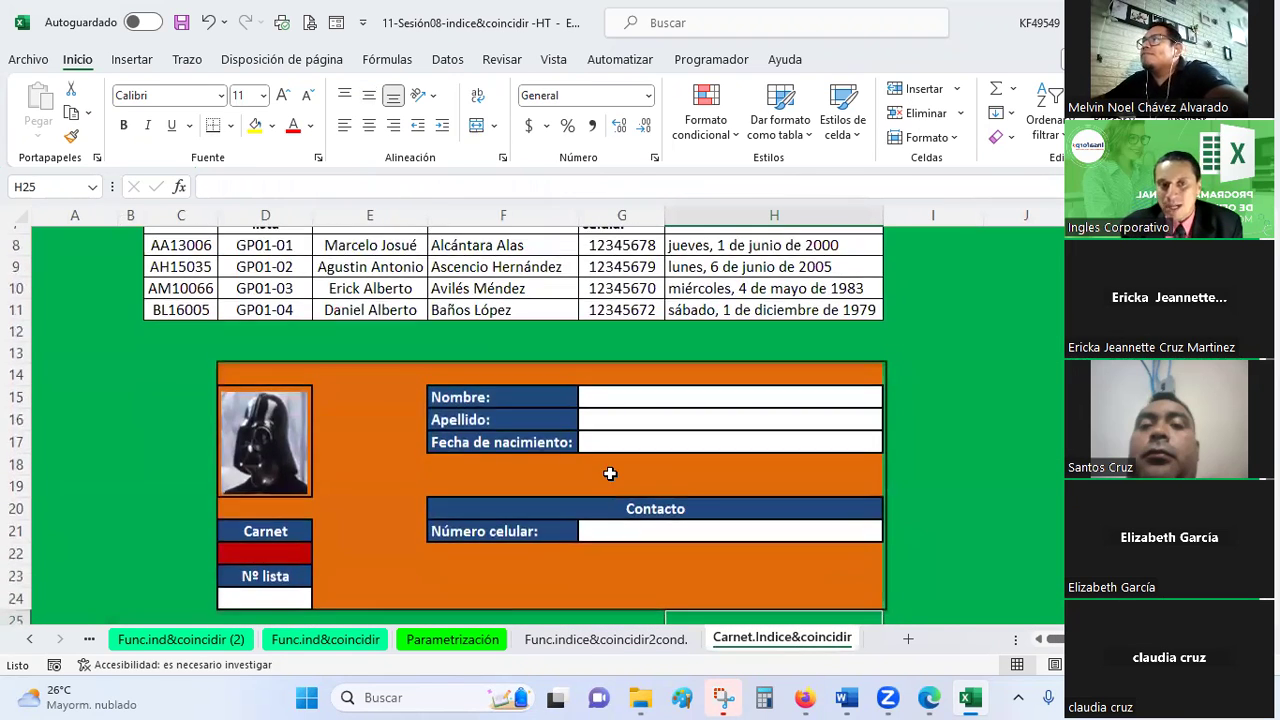
left_click(265, 553)
left_click(263, 597)
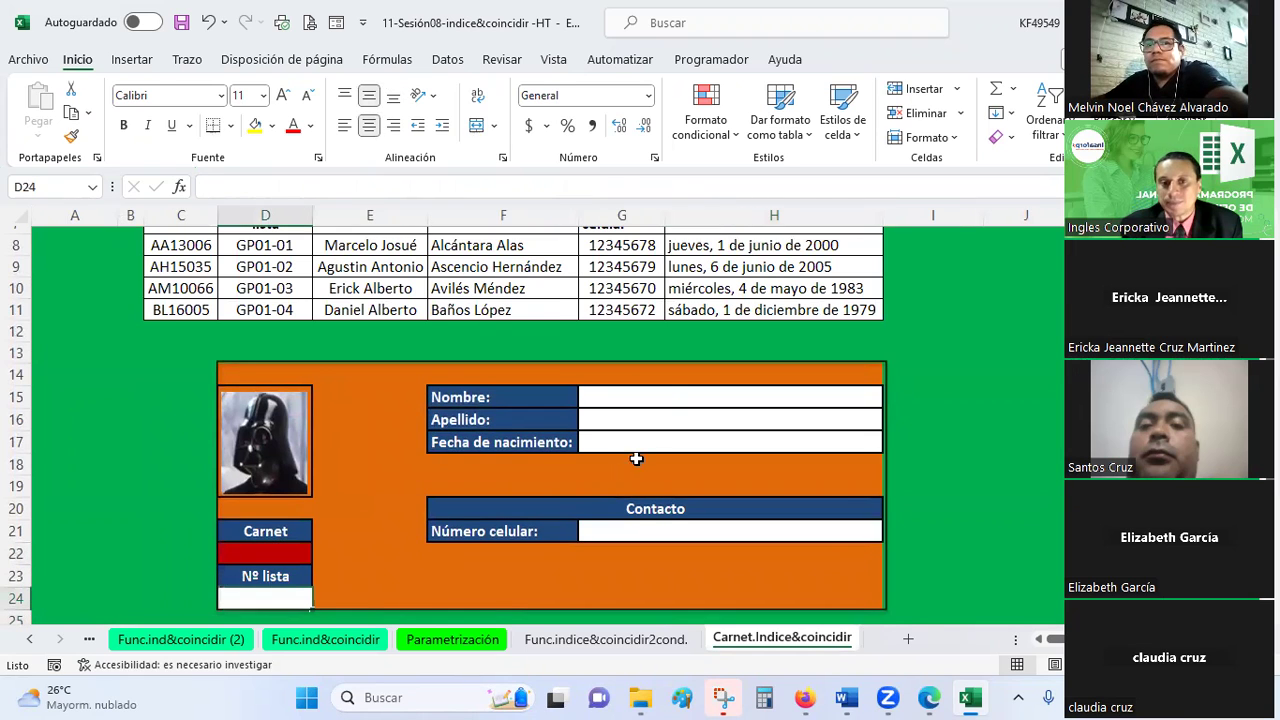
left_click(662, 395)
left_click(646, 420)
left_click(634, 441)
left_click(626, 527)
left_click(627, 402)
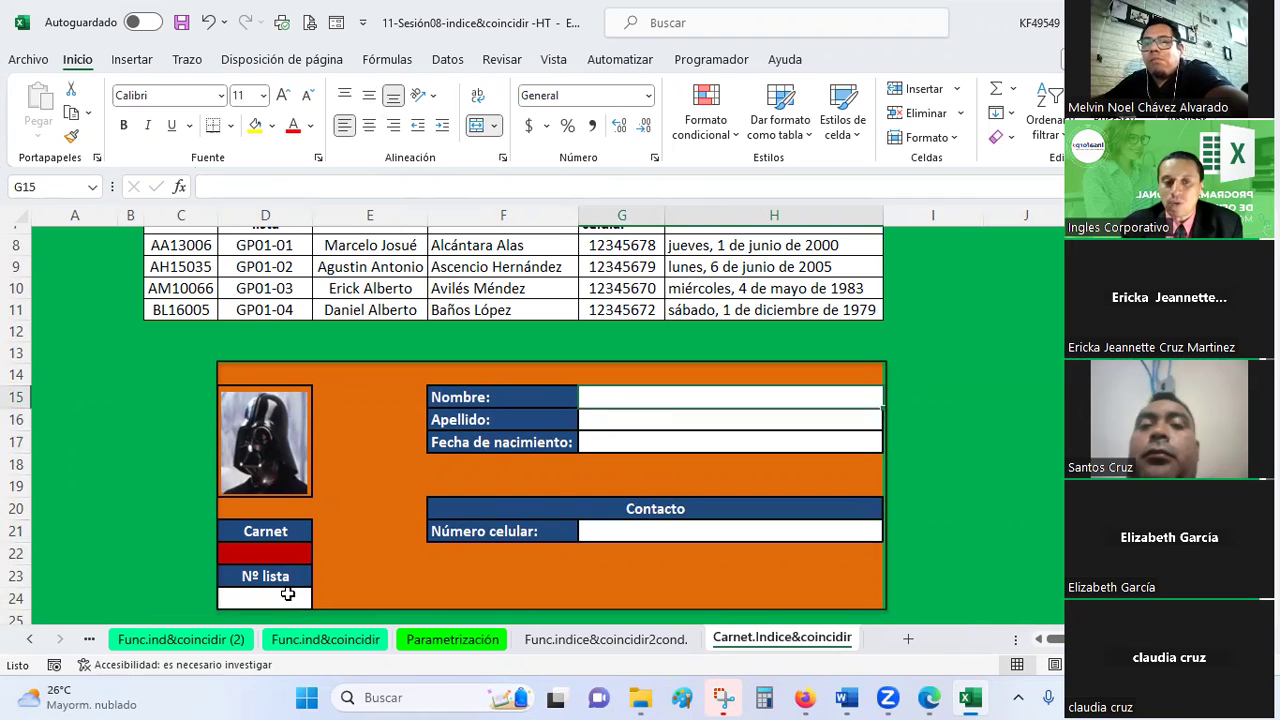
left_click(287, 594)
left_click(625, 398)
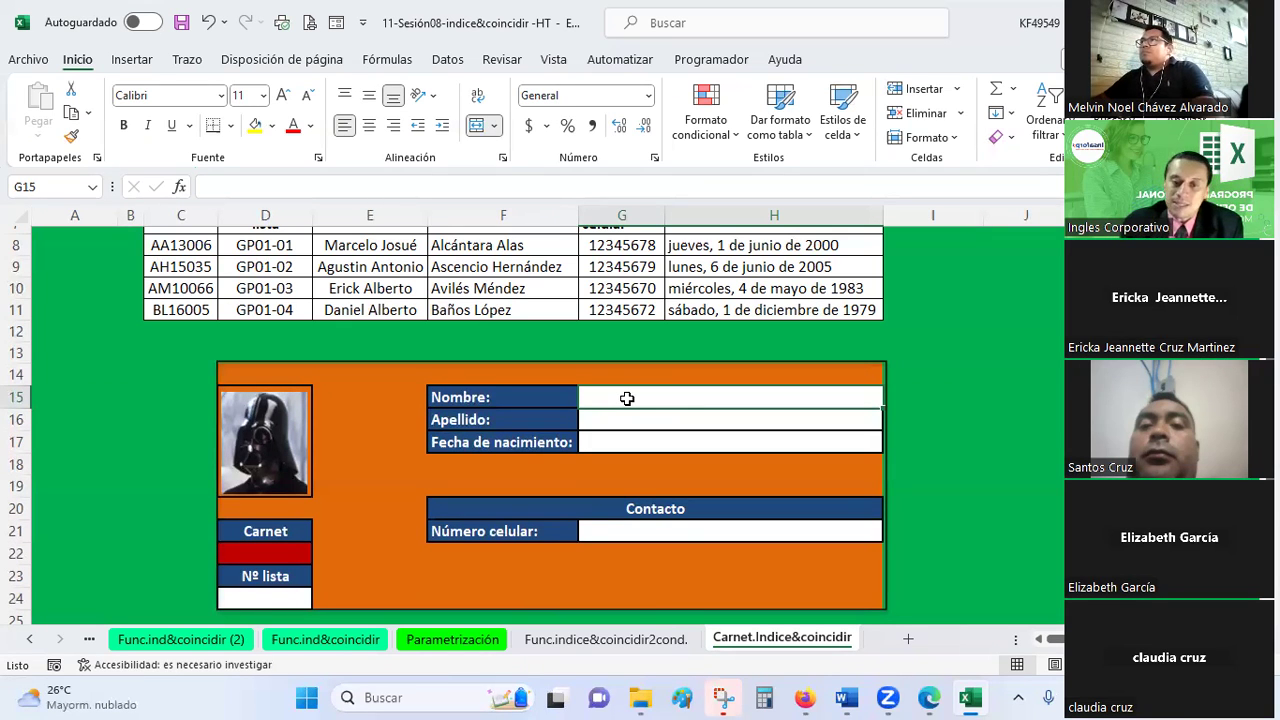
left_click(640, 641)
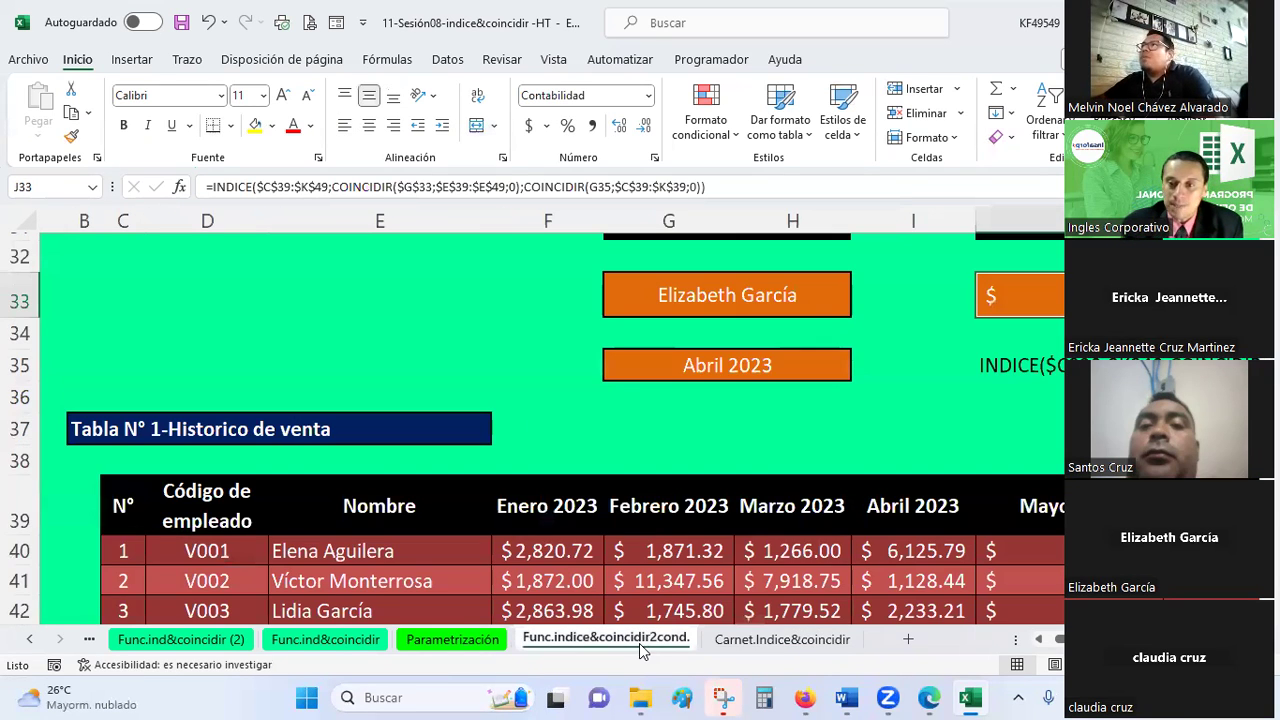
left_click(528, 403)
scroll(556, 383, "up", 1)
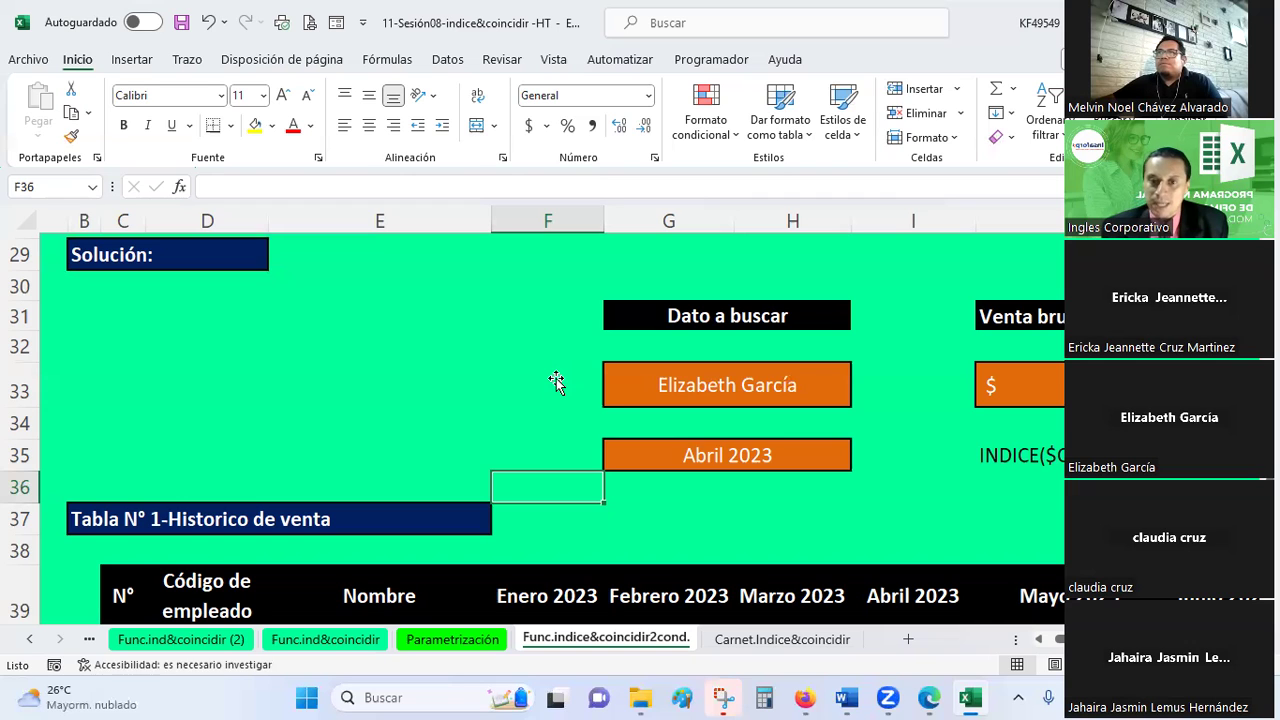
- Save the two-condition lookup workbook locally, then bring the Lista.EXA.07.23 attendance sheet forward in Firefox
key("Up")
key("Up")
key("Up")
key("Up")
key("Down")
key("Down")
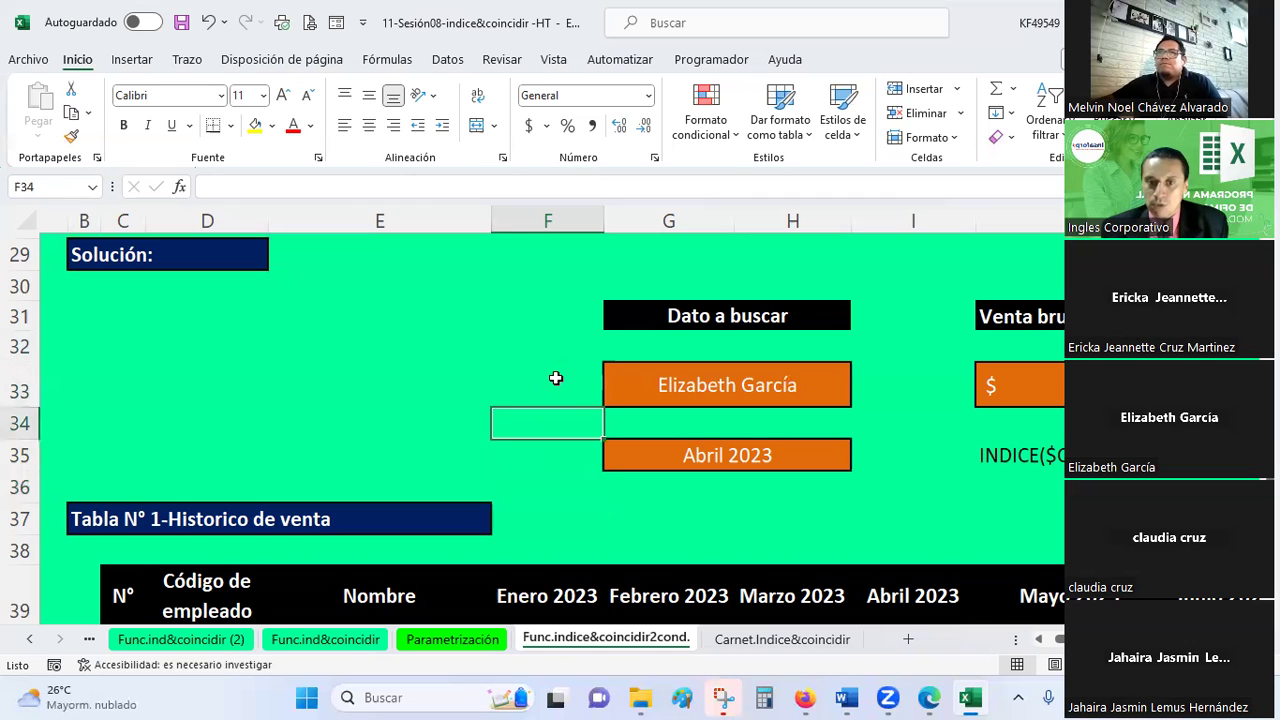
key("Down")
key("Down")
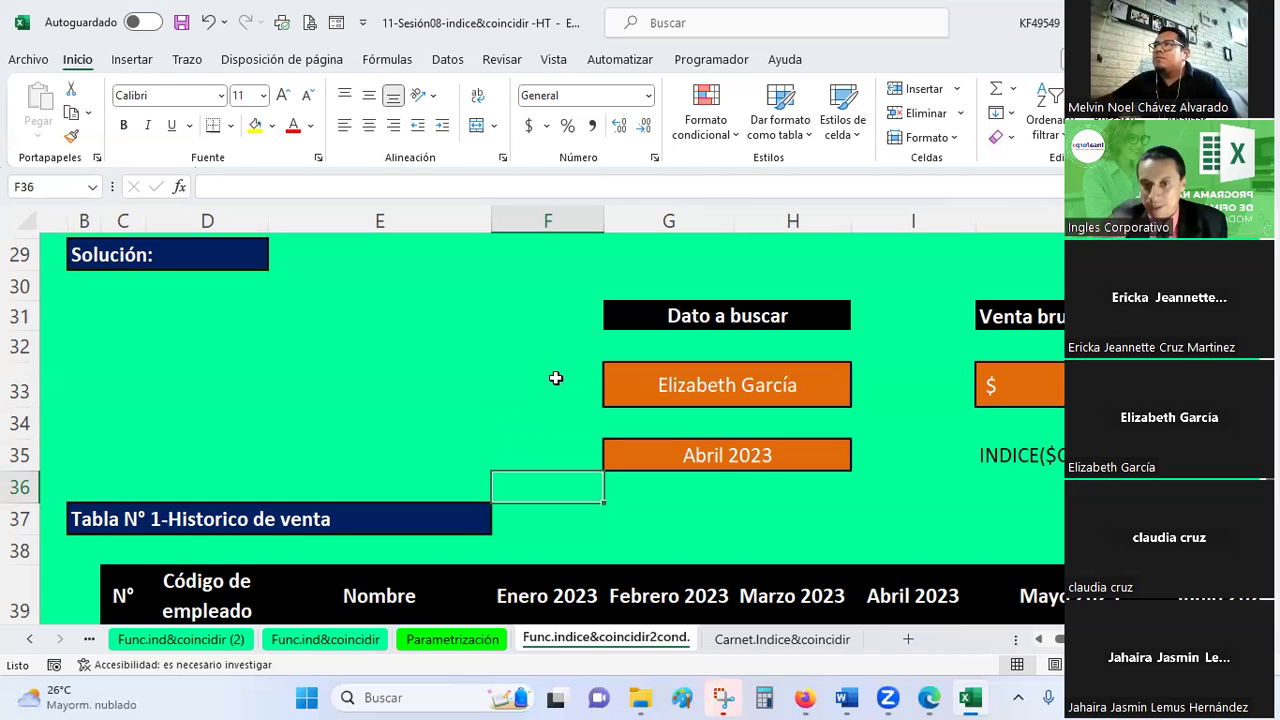
left_click(556, 378)
key("ctrl+s")
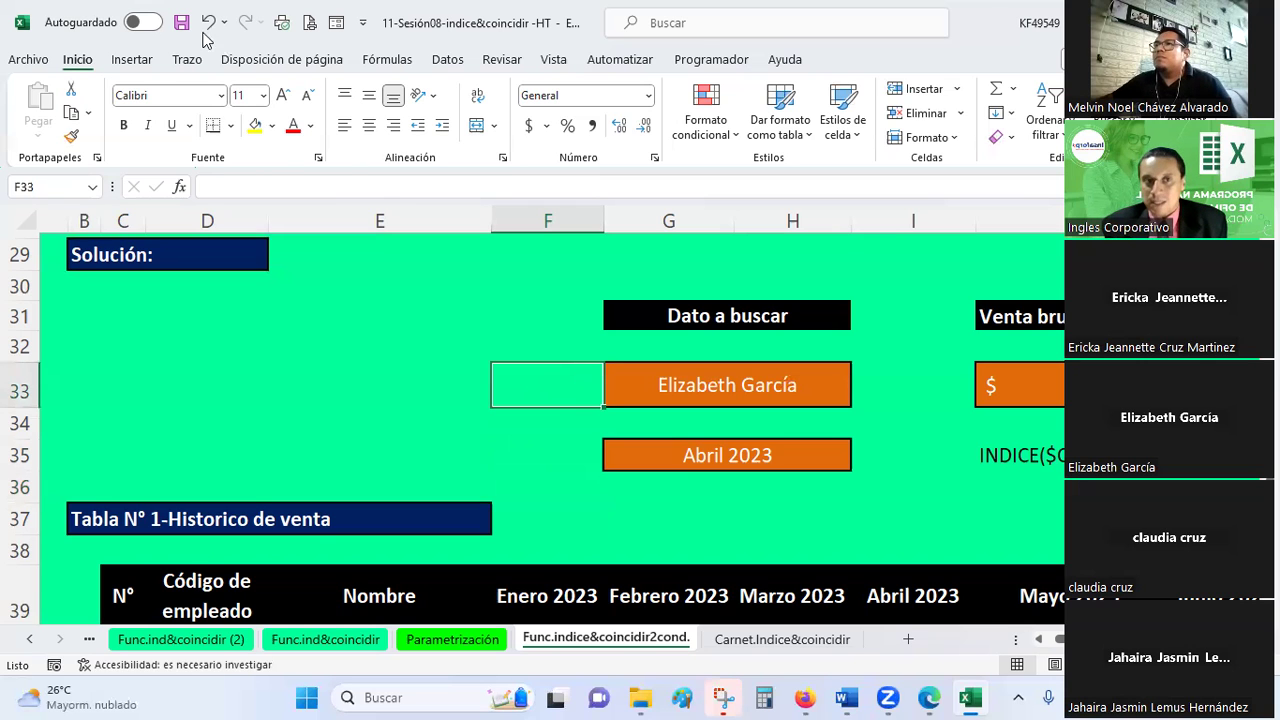
left_click(786, 381)
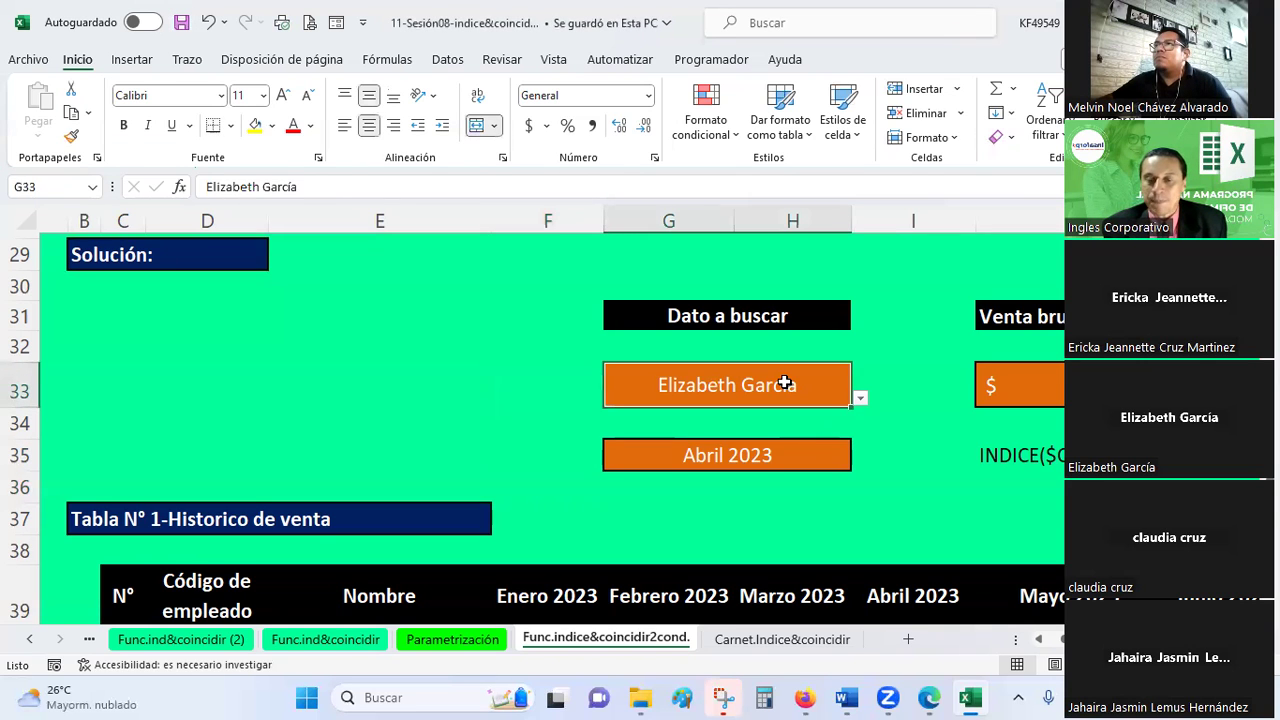
left_click(806, 697)
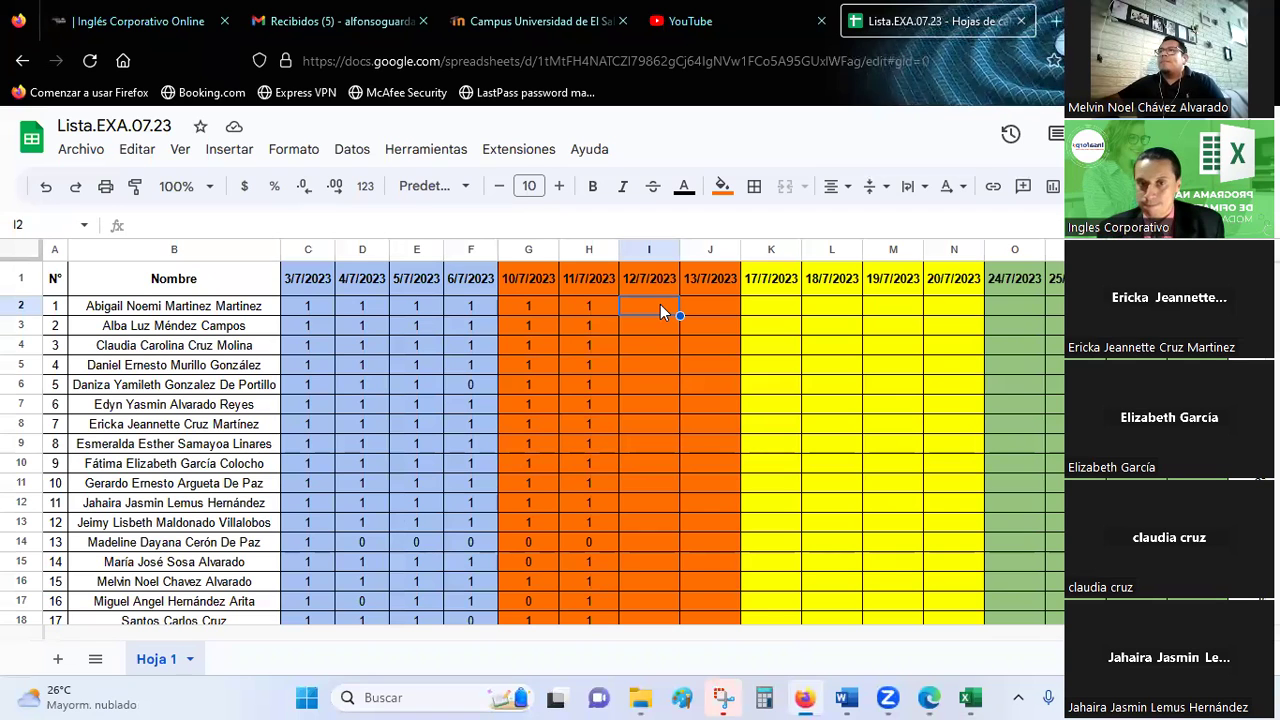
- Mark attendance 1 for the first three students in I2 to I4
type("1")
key("Return")
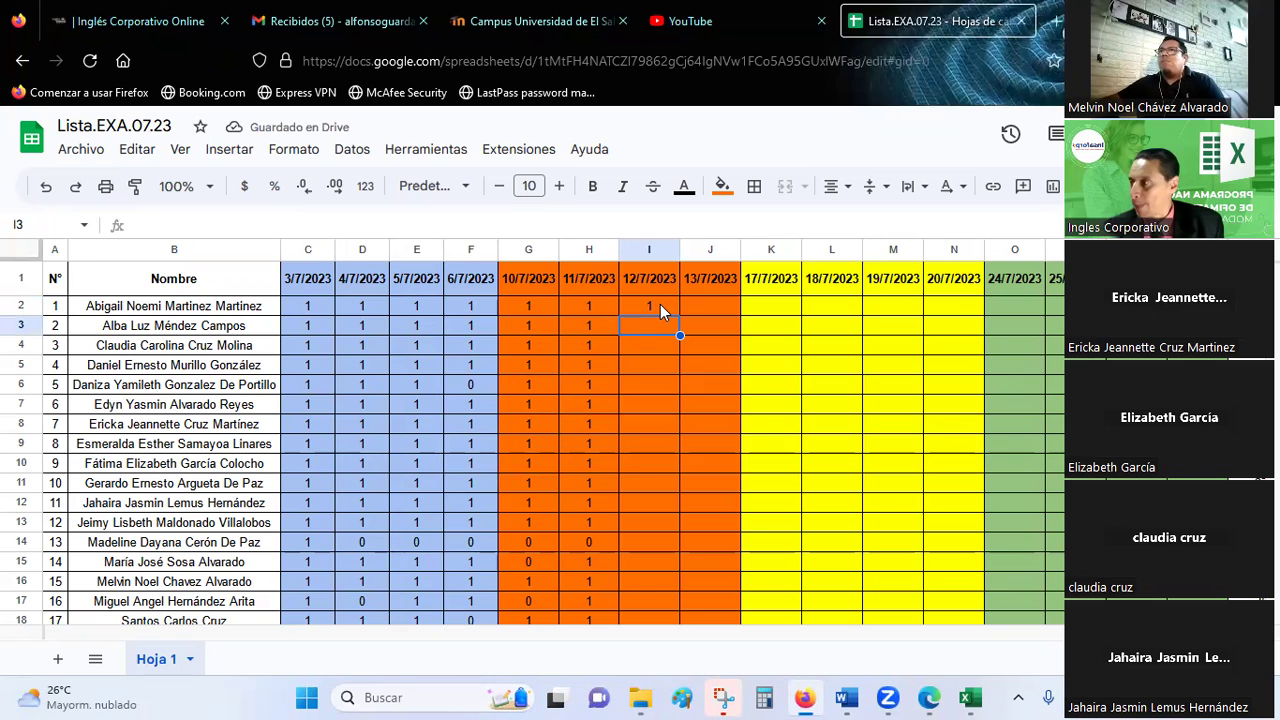
type("1")
key("Return")
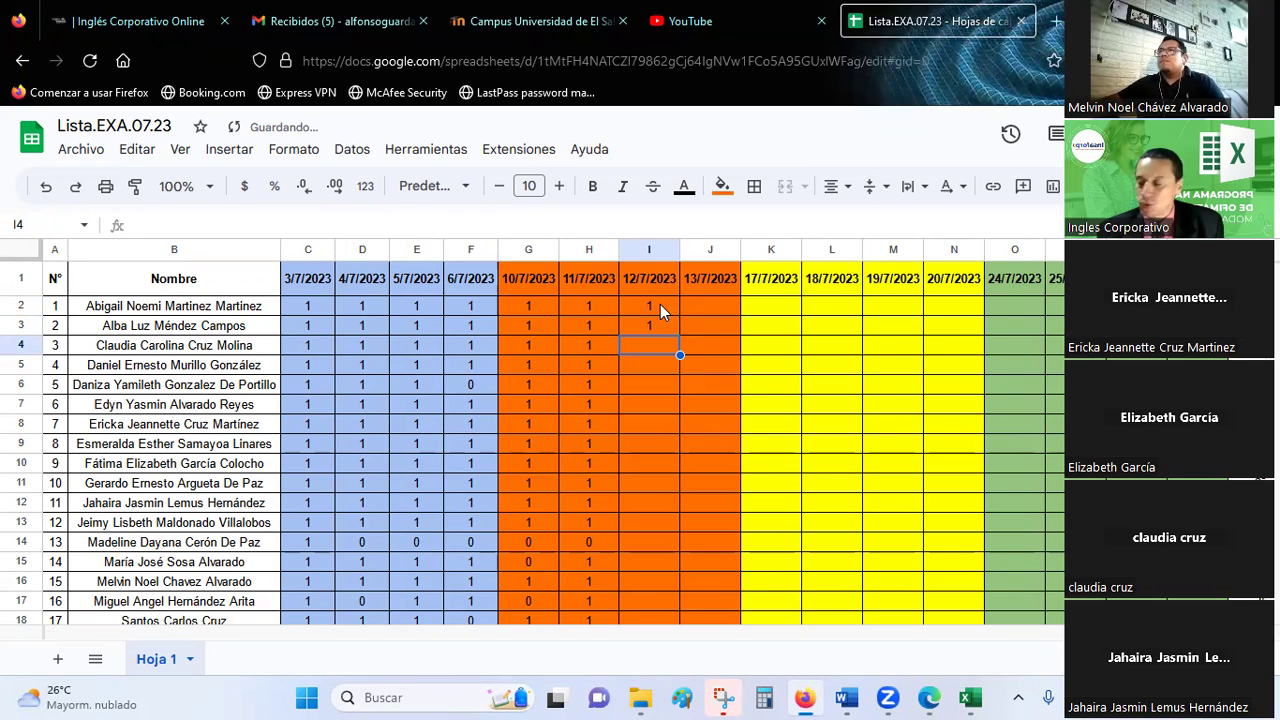
type("1")
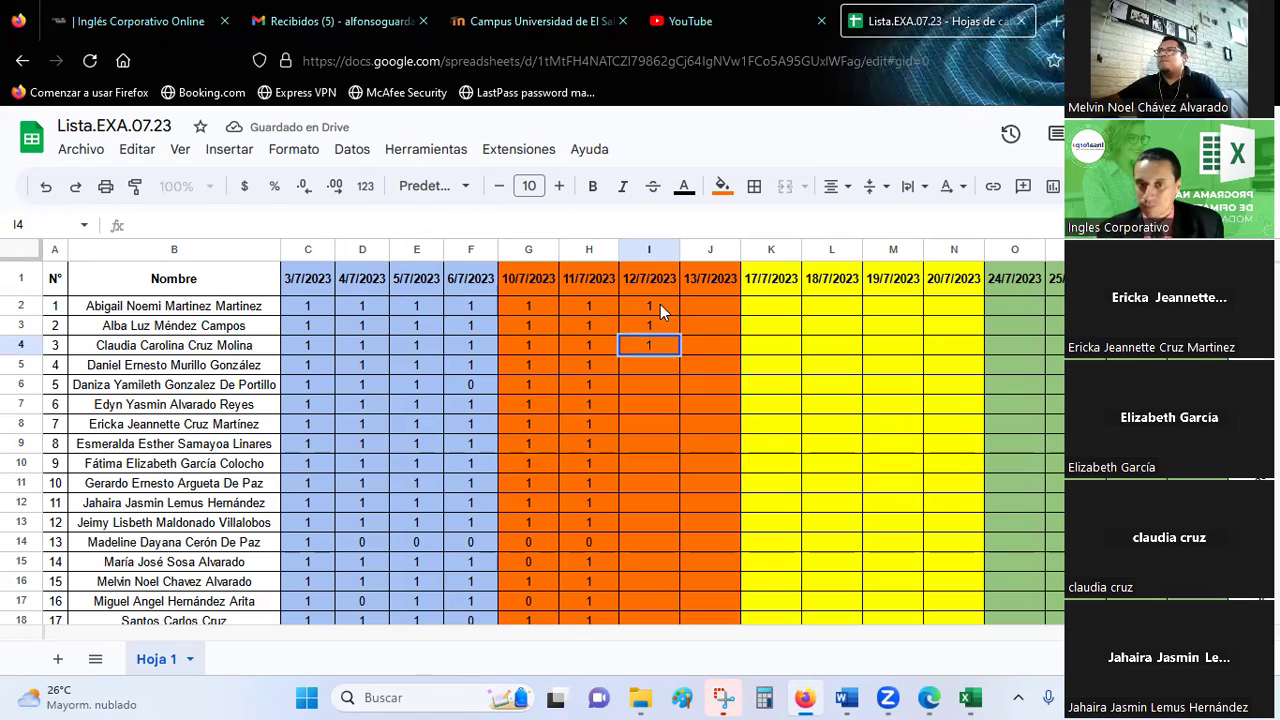
key("Return")
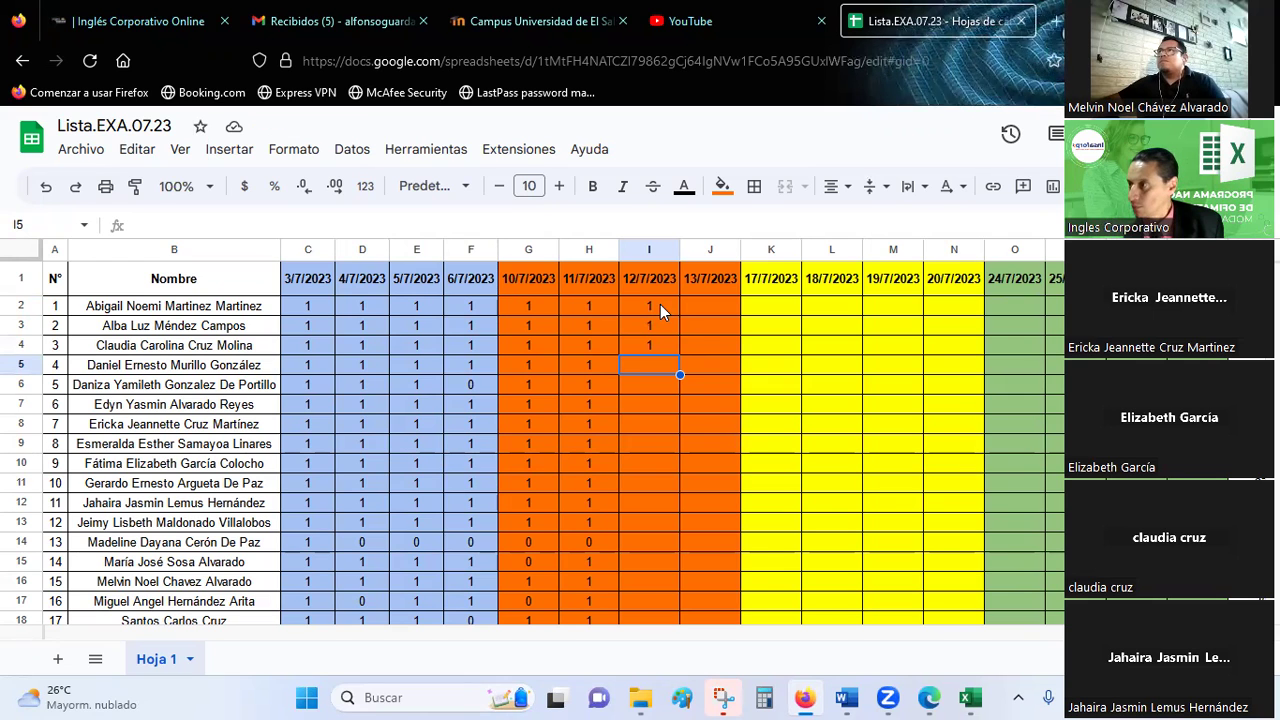
mouse_move(893, 249)
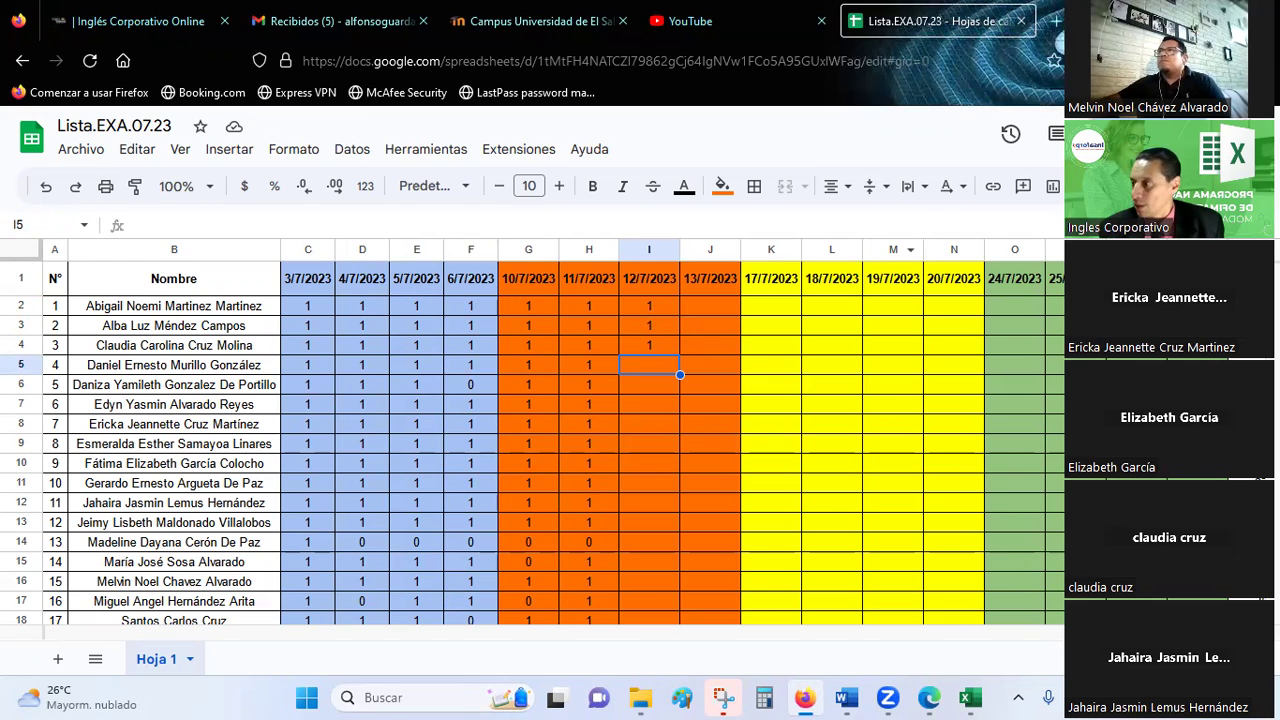
- Reload the sheet, then enter attendance marks 0, 0, 0, 1 in cells I5 to I8
key("F5")
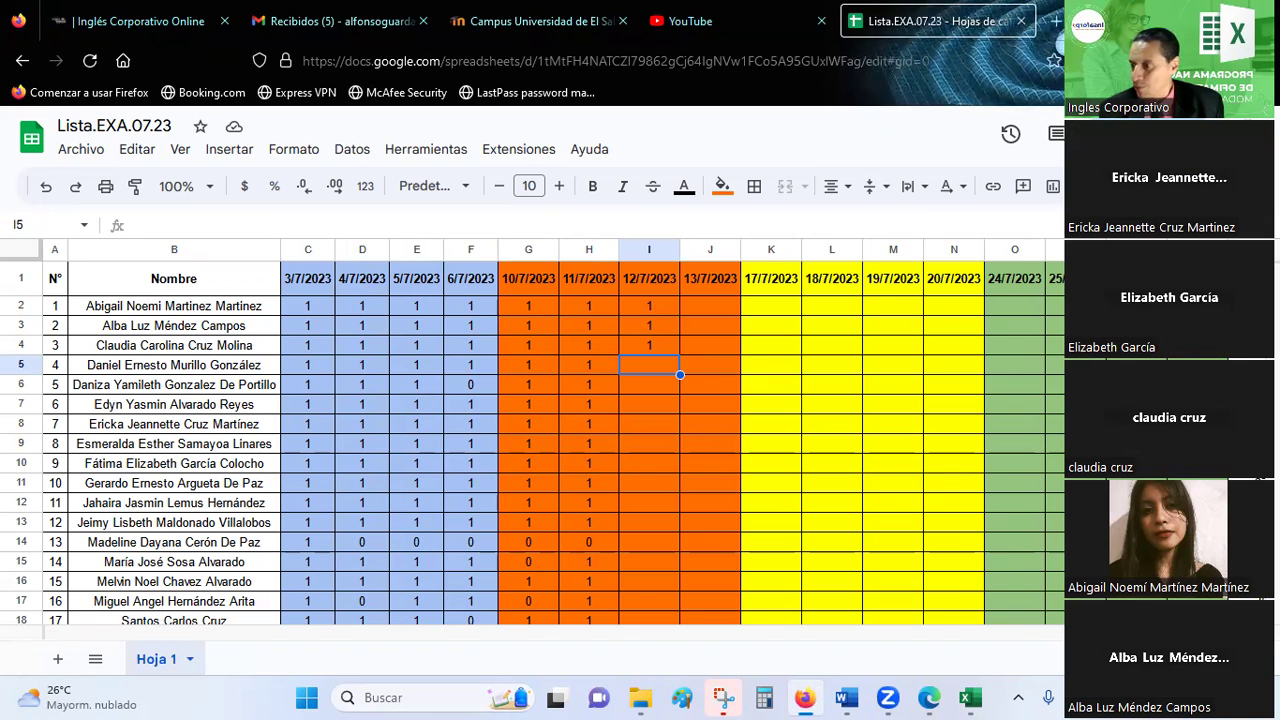
double_click(662, 370)
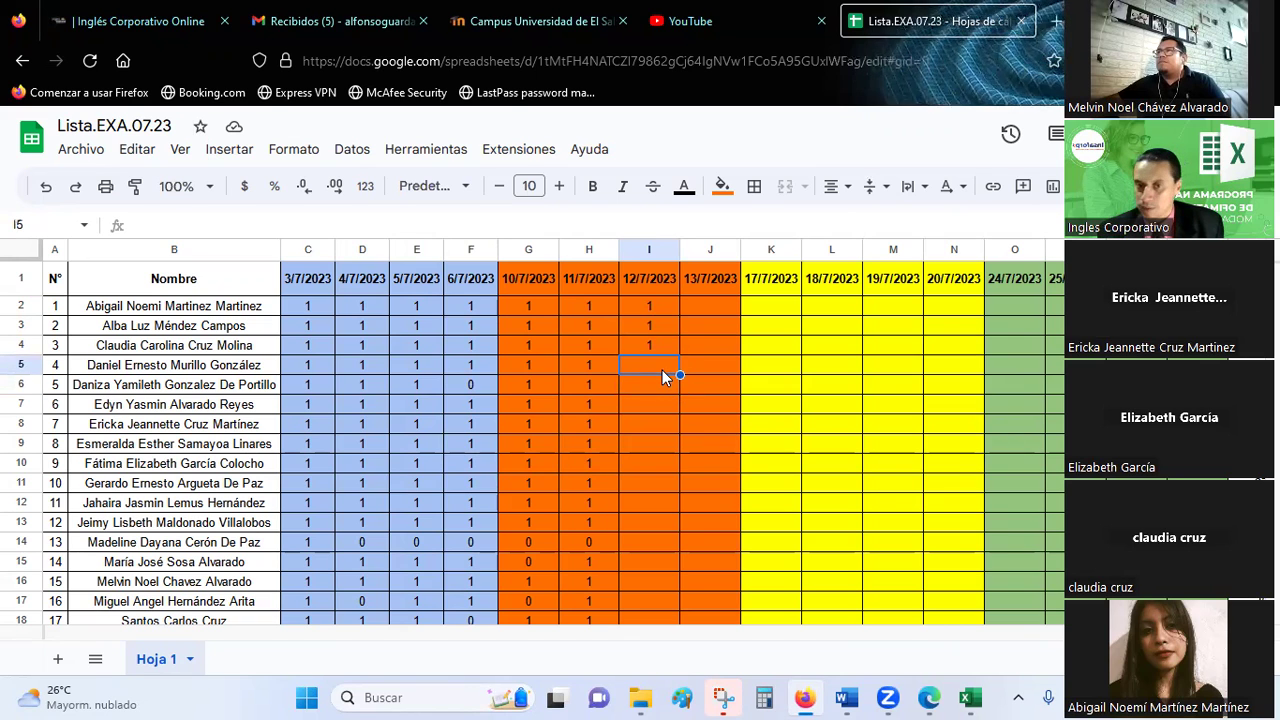
type("0")
key("Return")
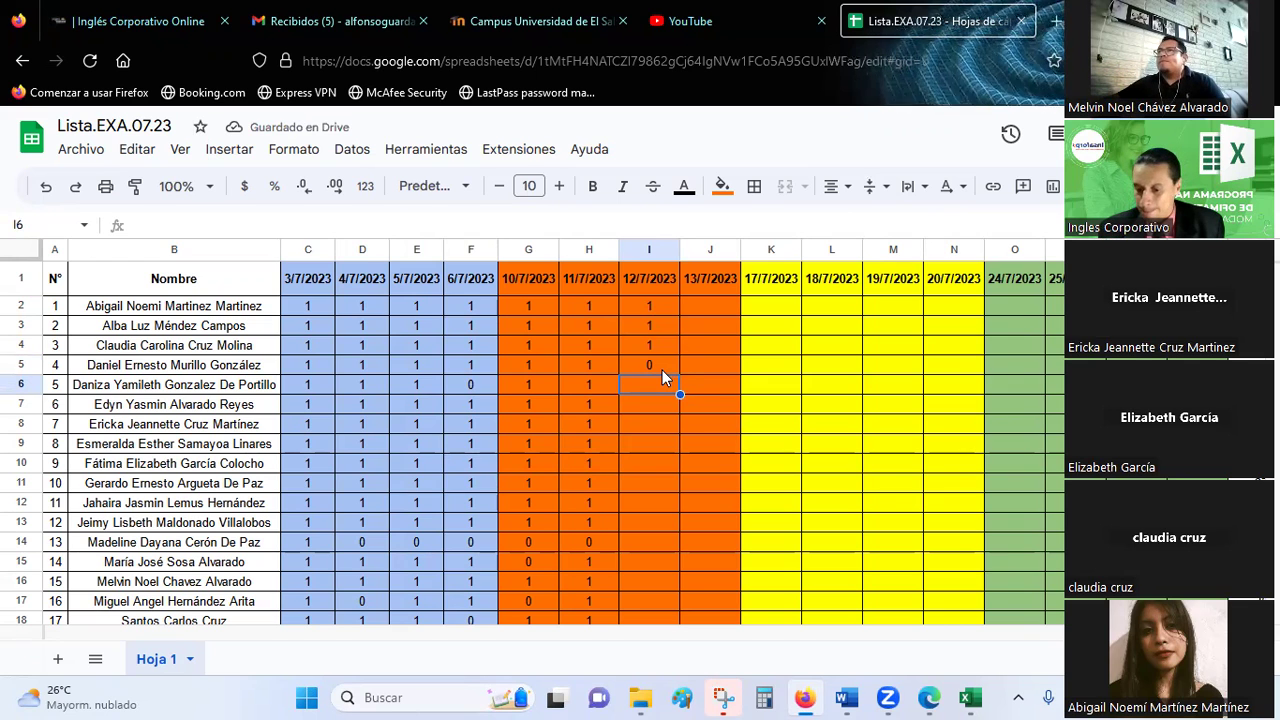
type("0")
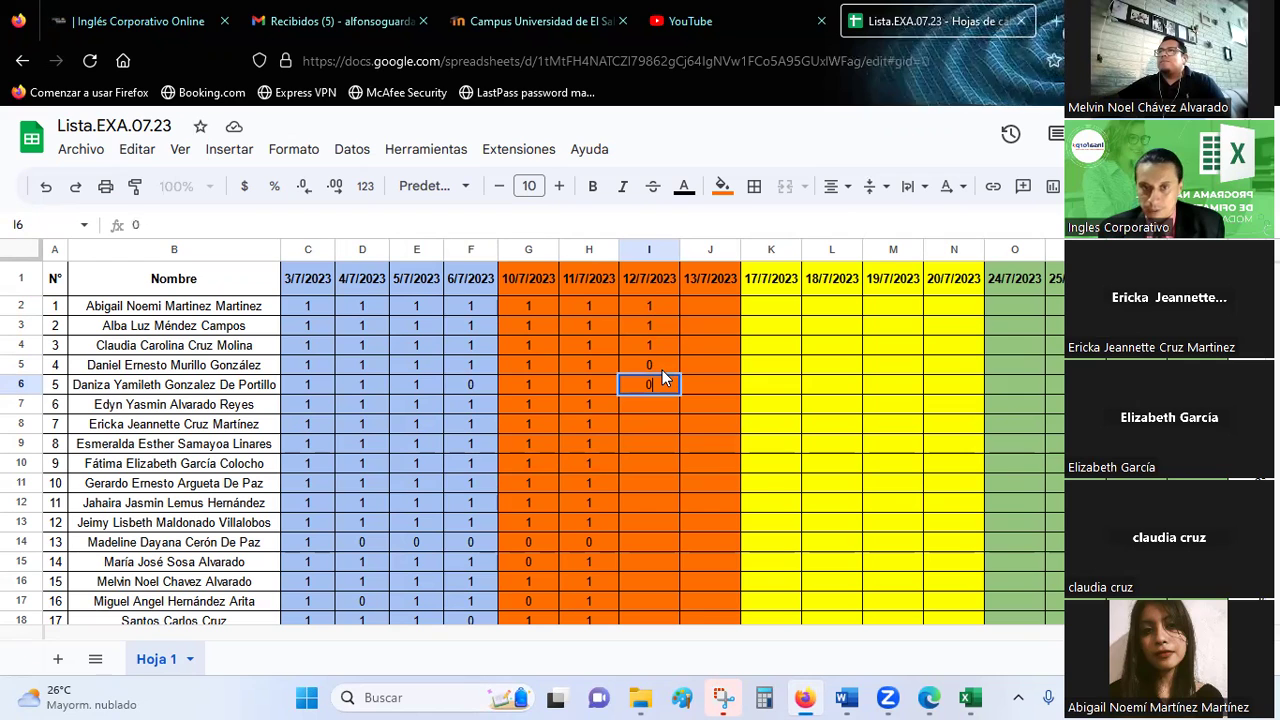
key("Return")
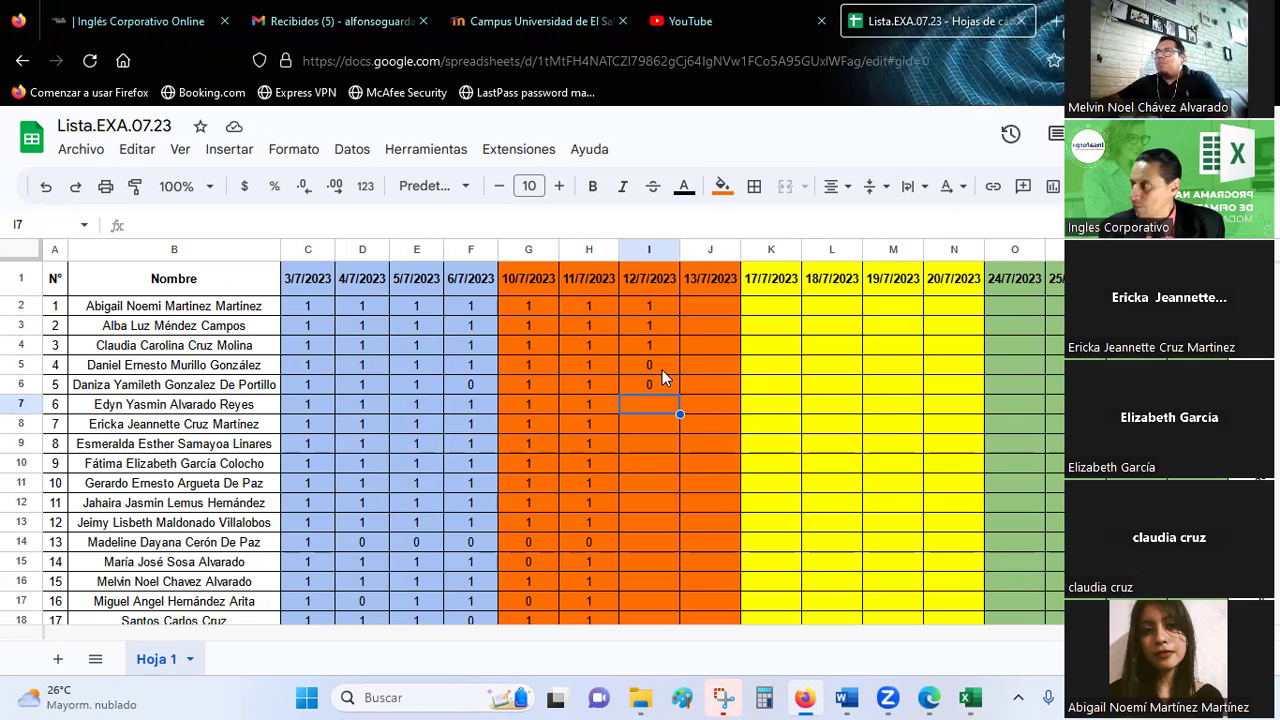
type("0")
key("Return")
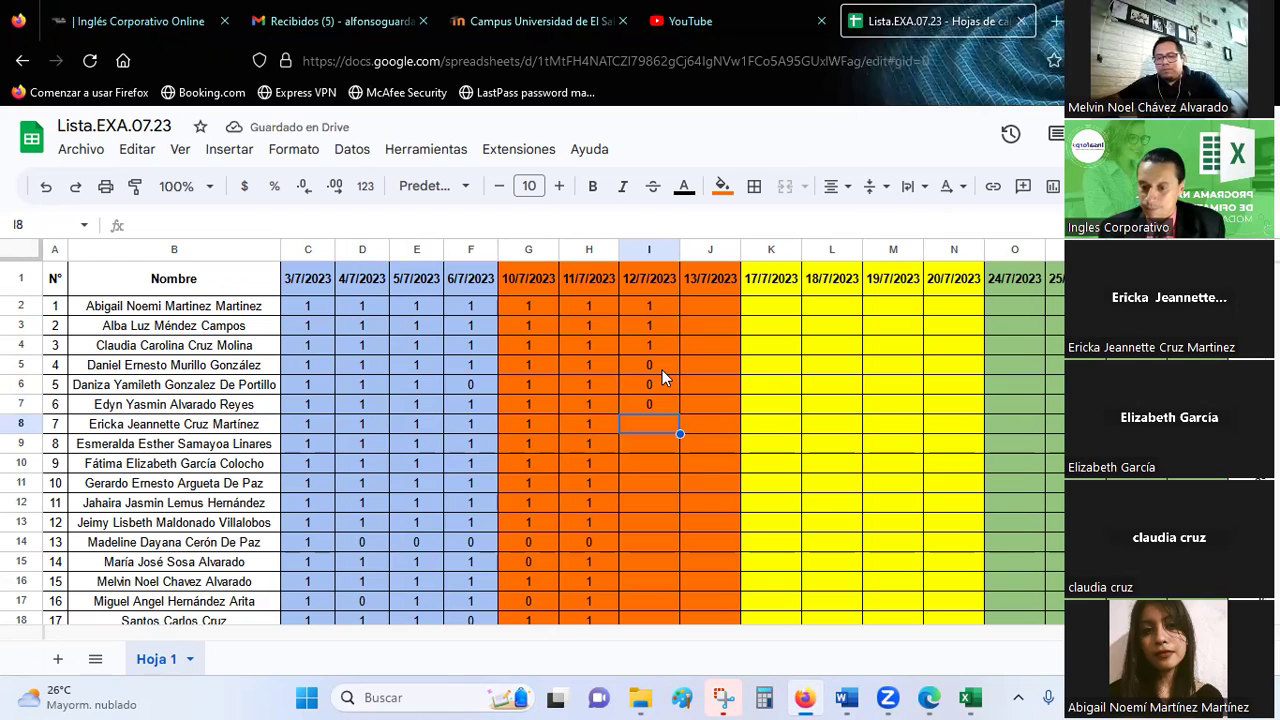
type("1")
key("Return")
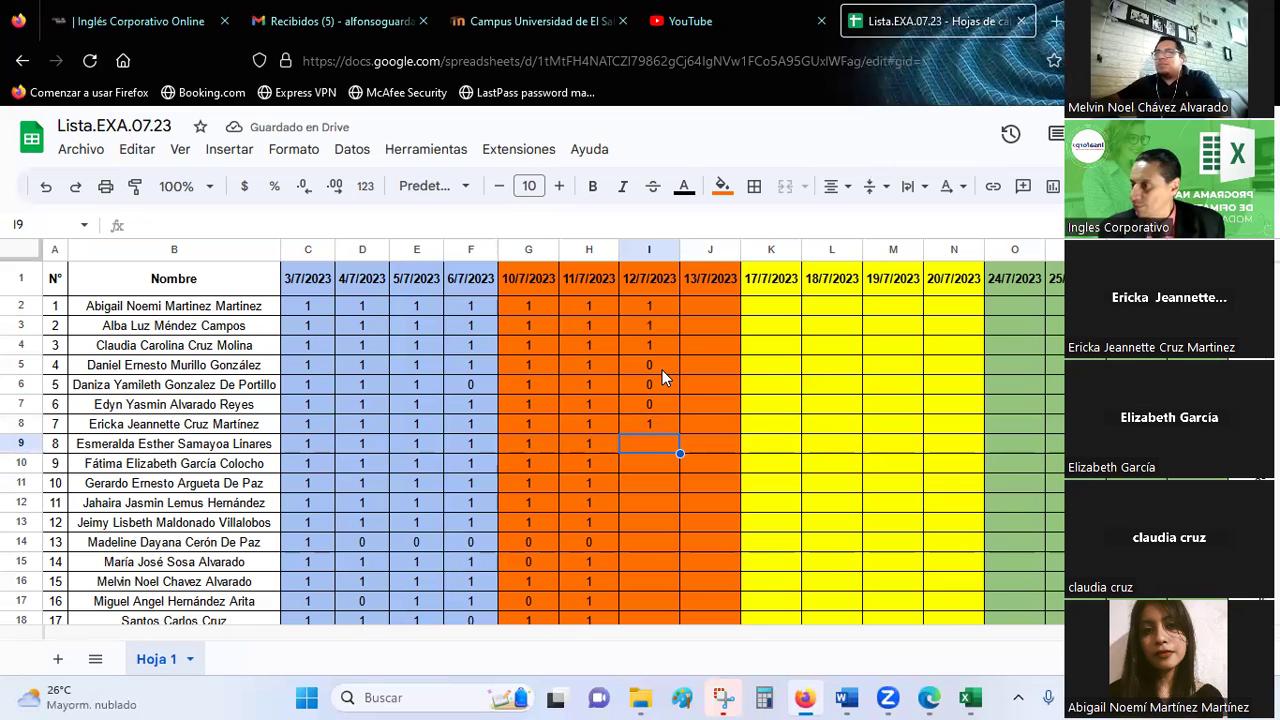
- Enter attendance marks 0, 1, 1, 1, 1 in cells I9 to I13
type("0")
key("Return")
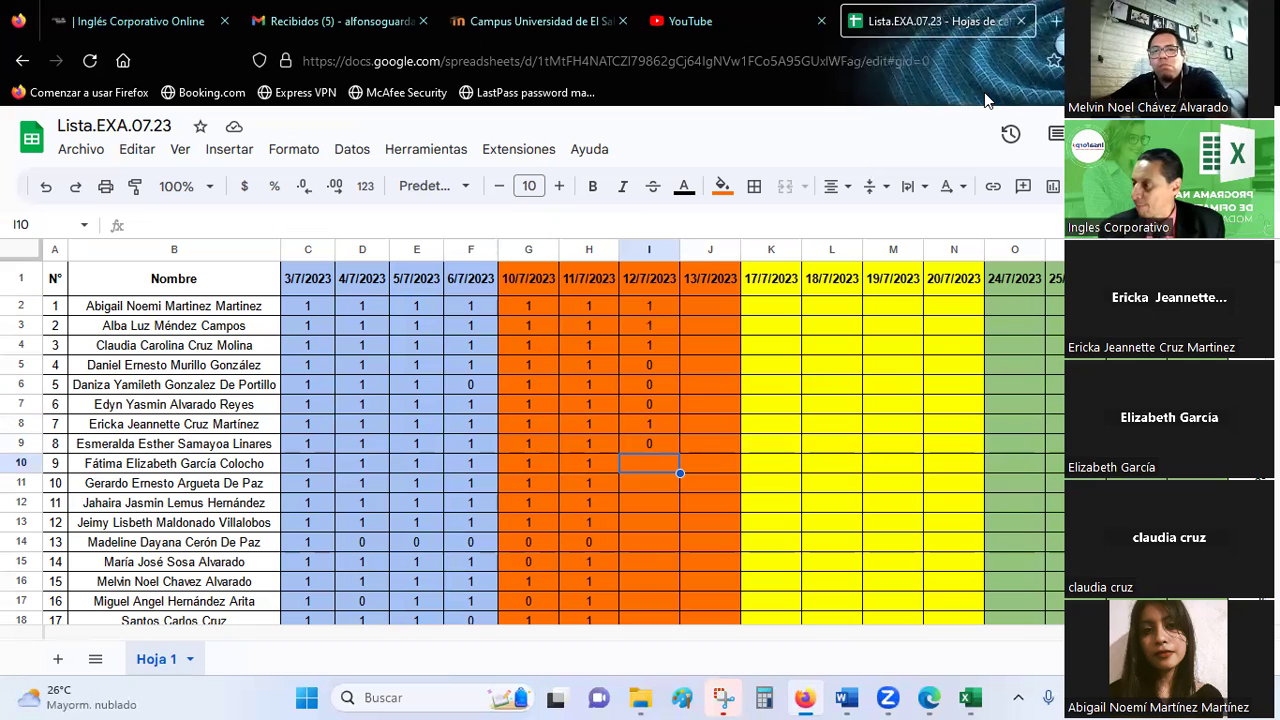
type("1")
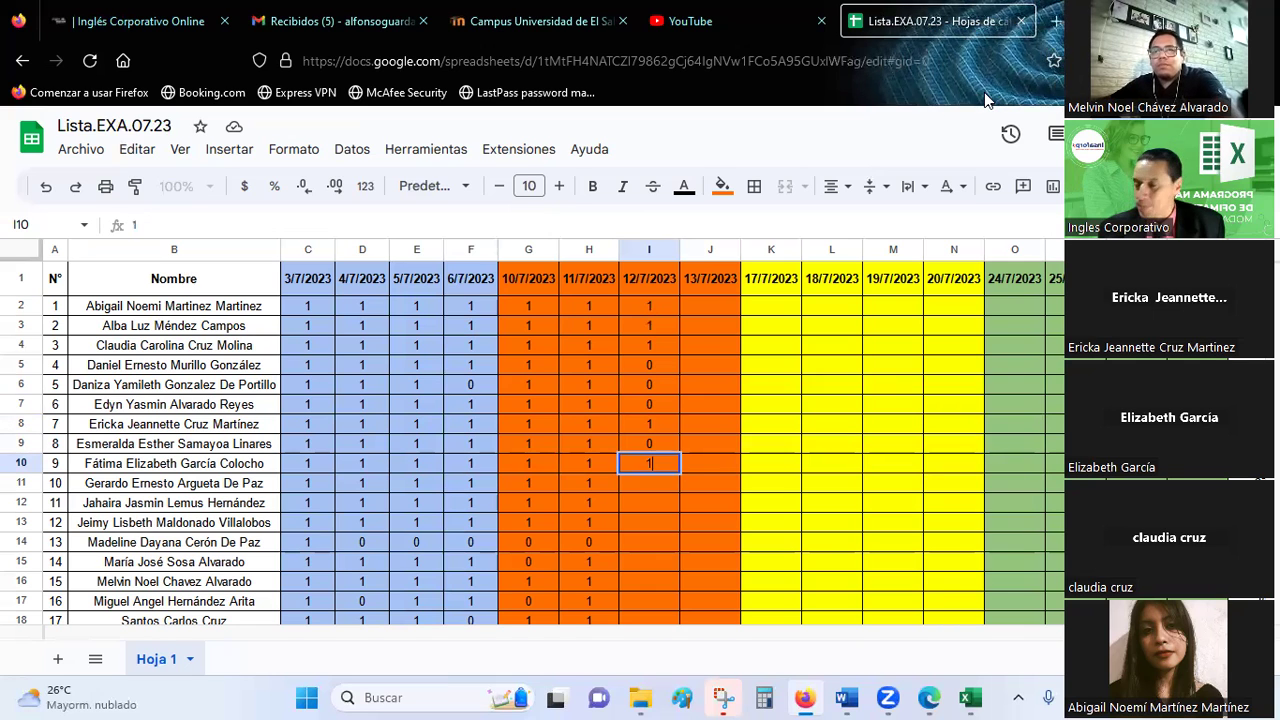
key("Return")
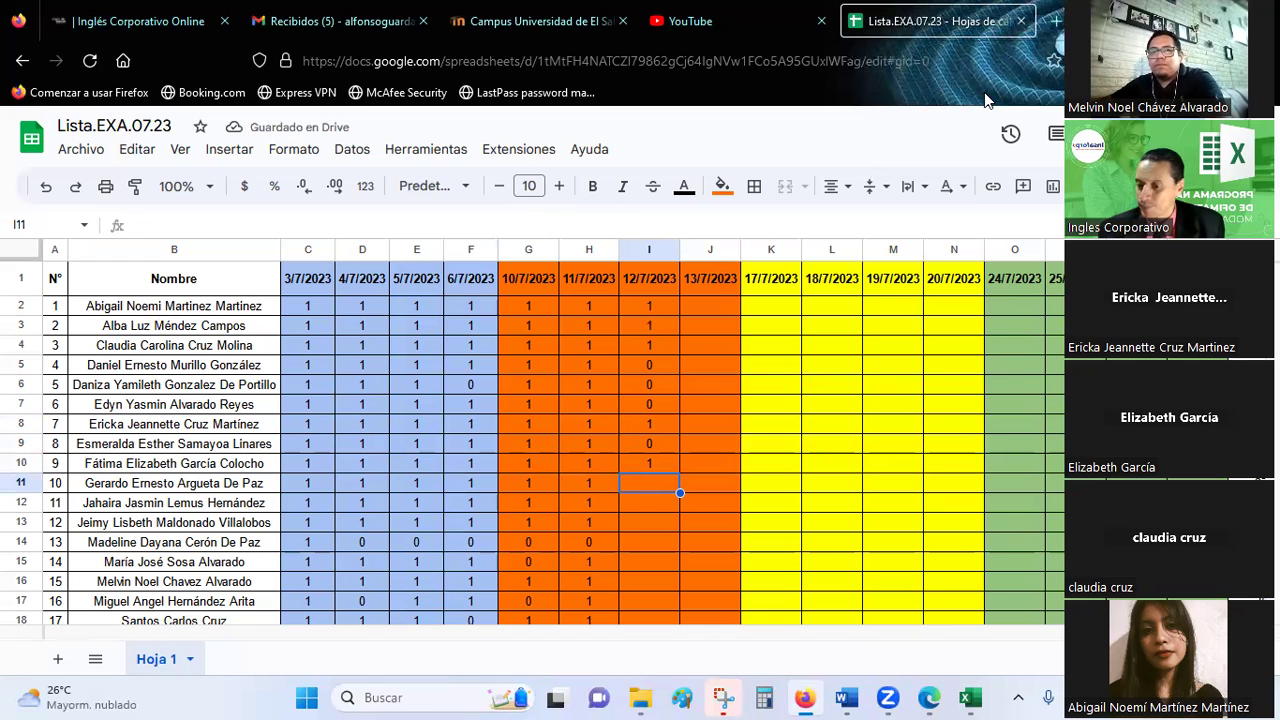
type("1")
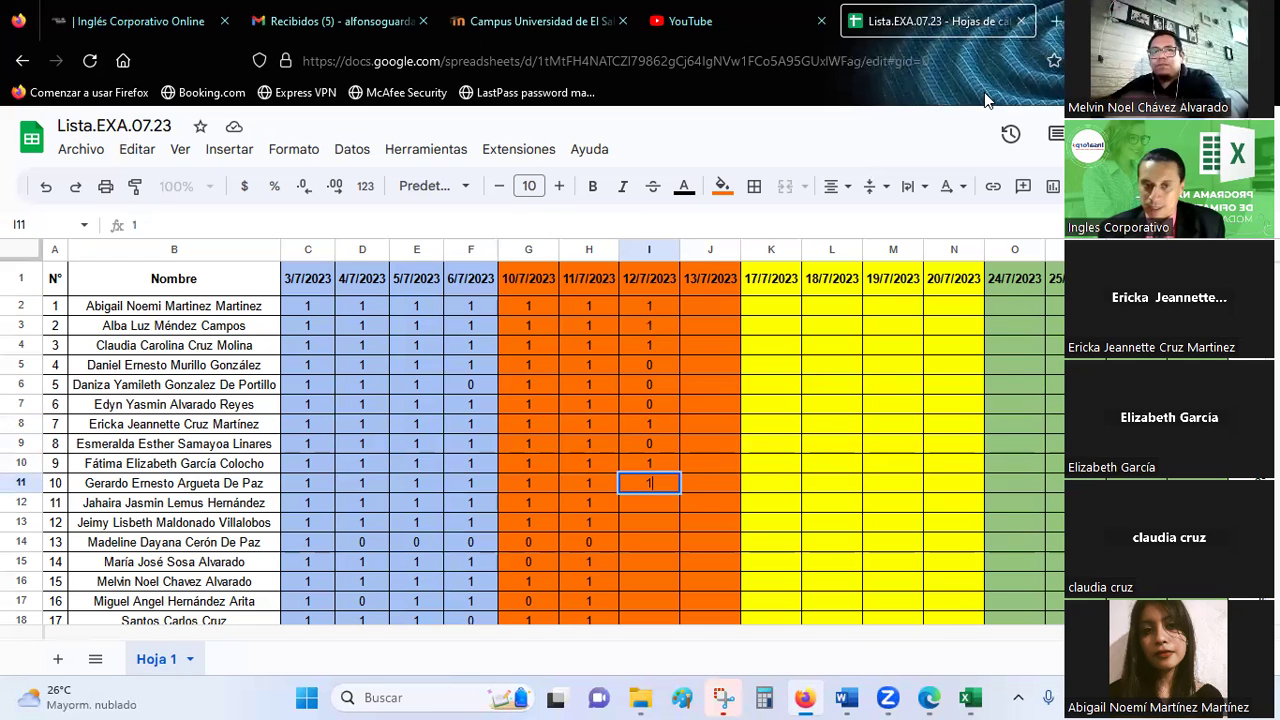
key("Return")
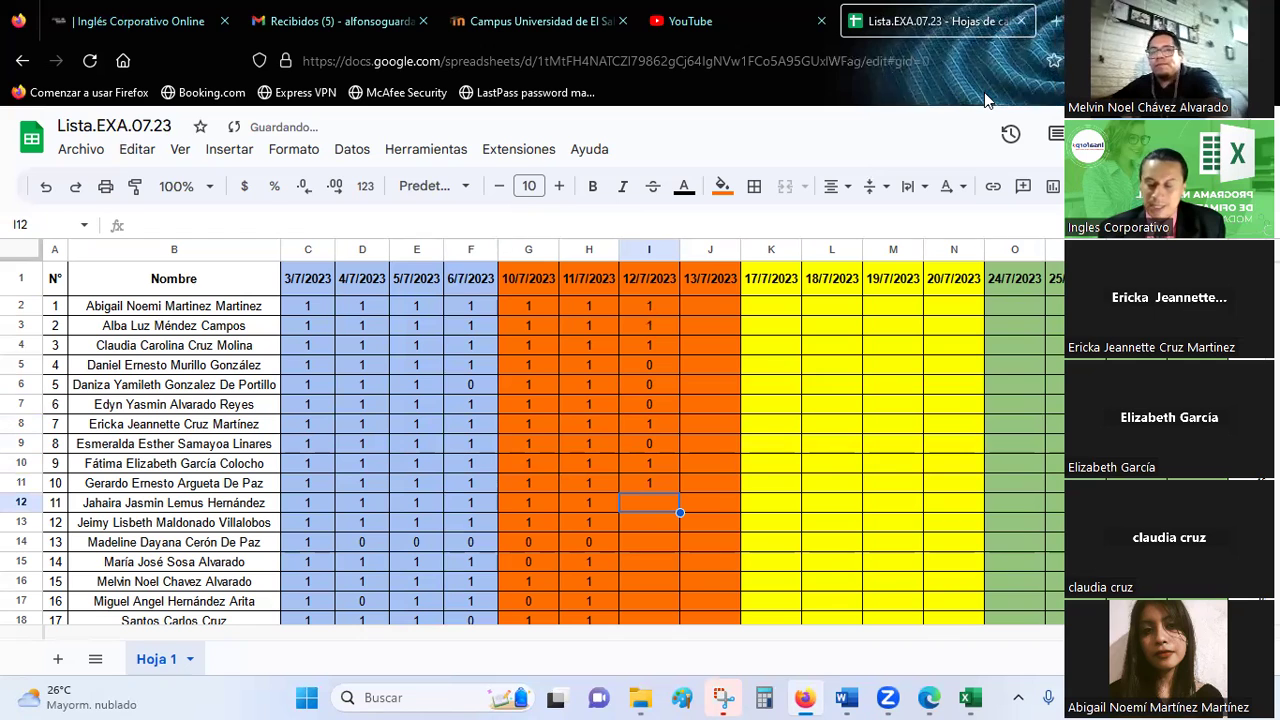
type("1")
key("Return")
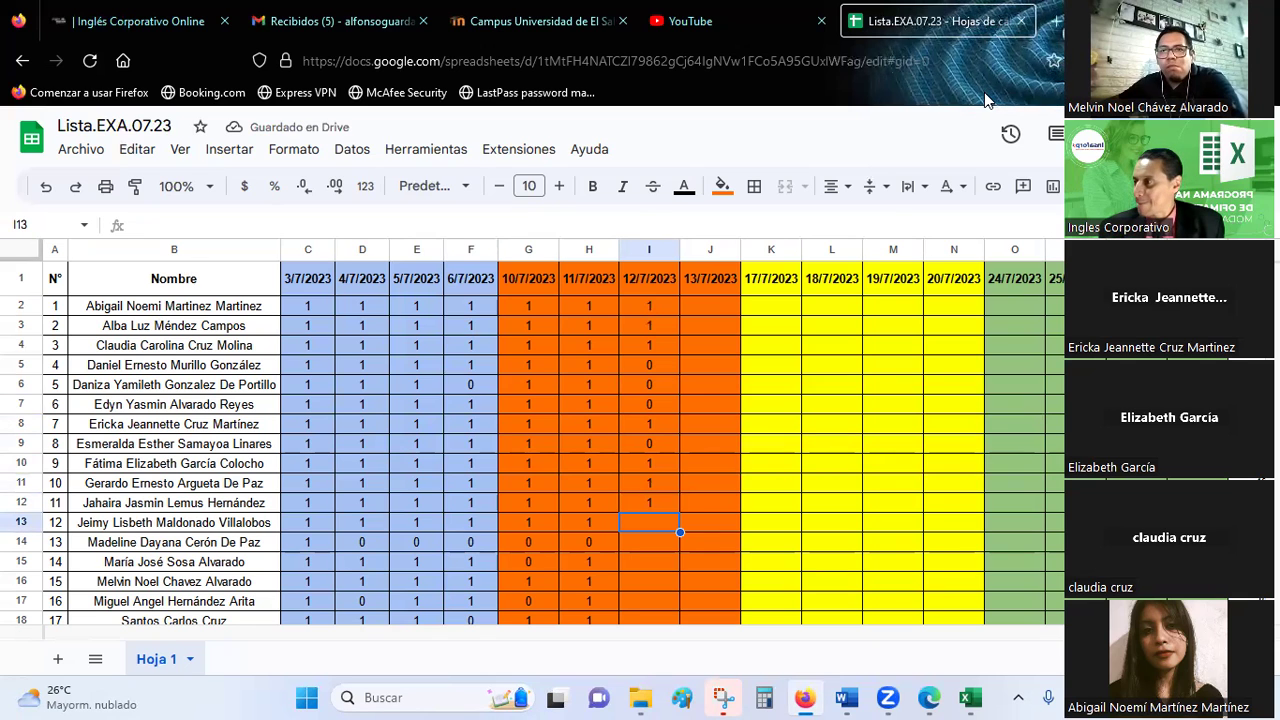
type("1")
key("Return")
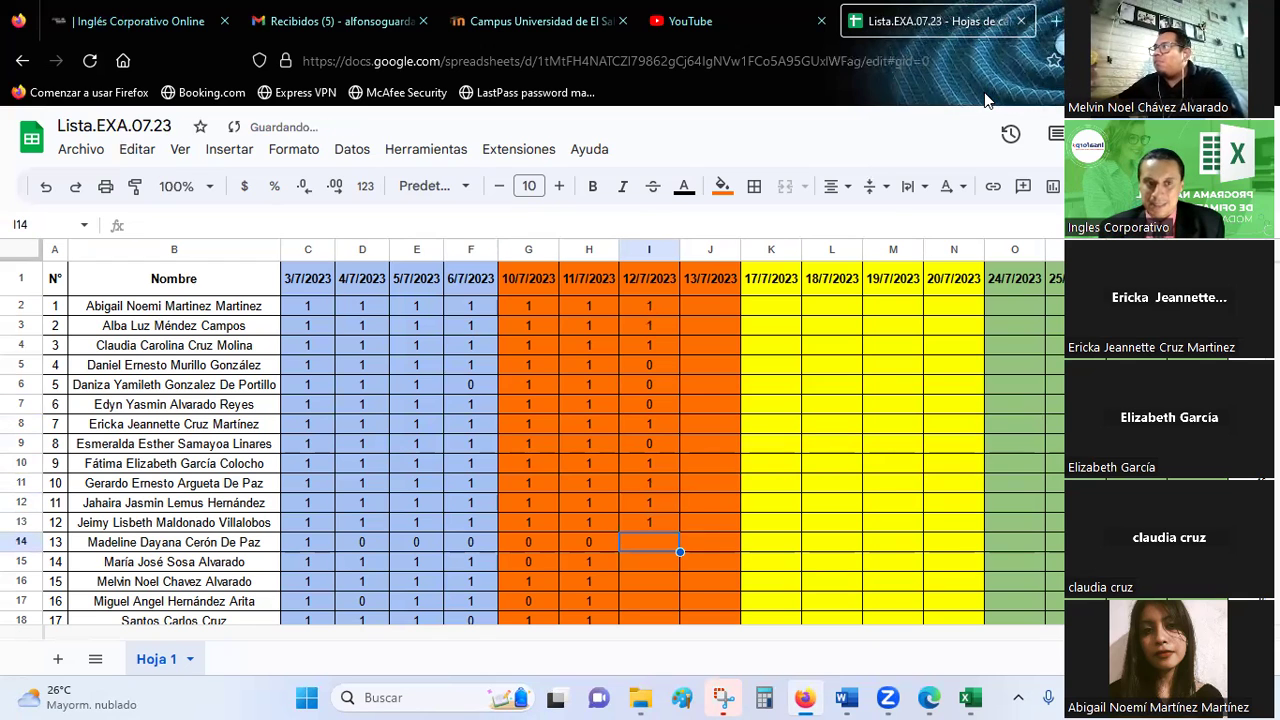
- Finish the column with marks 0, 0, 1, 1, 1, 1 in cells I14 to I19
type("0")
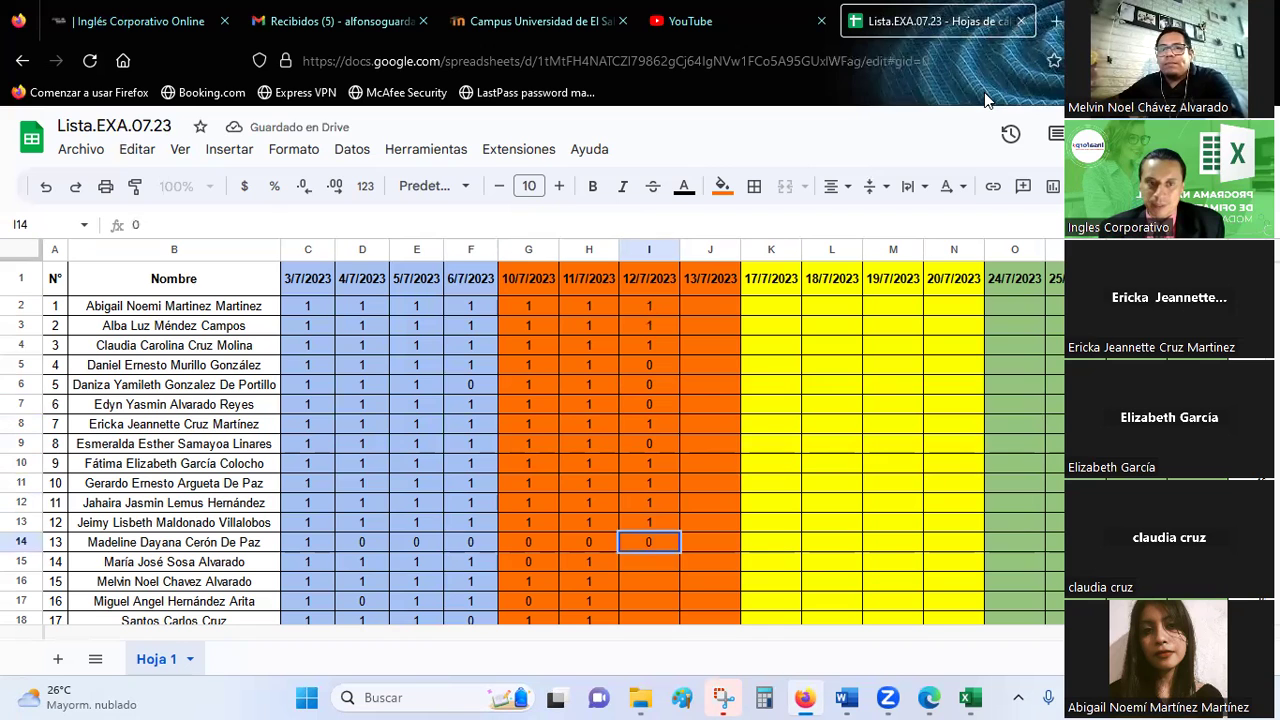
key("Return")
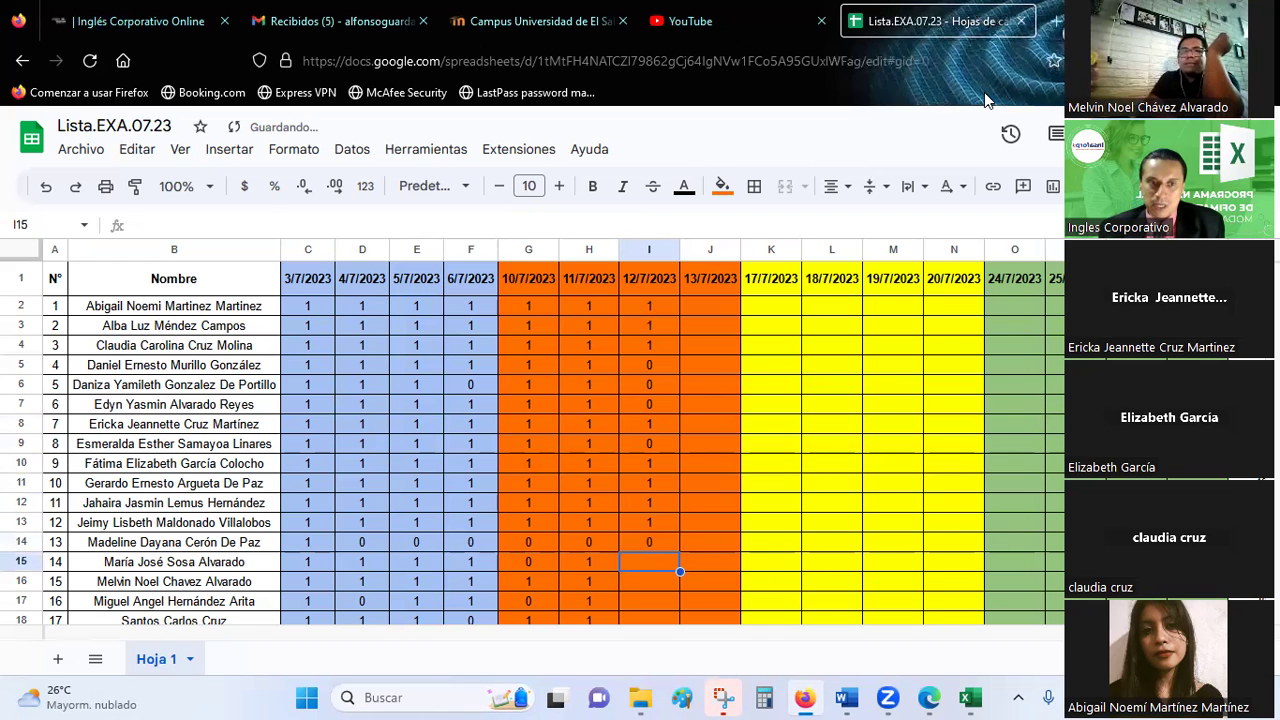
type("0")
key("Return")
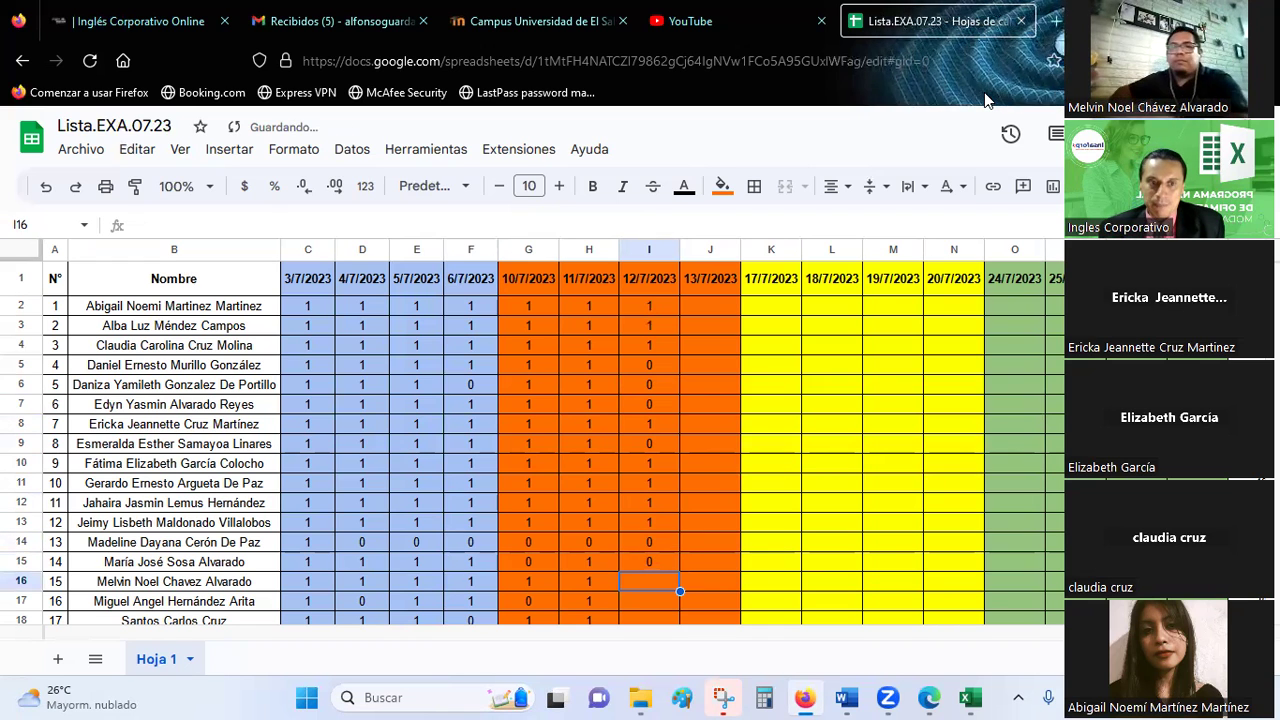
key("Return")
key("Down")
key("Up")
key("Up")
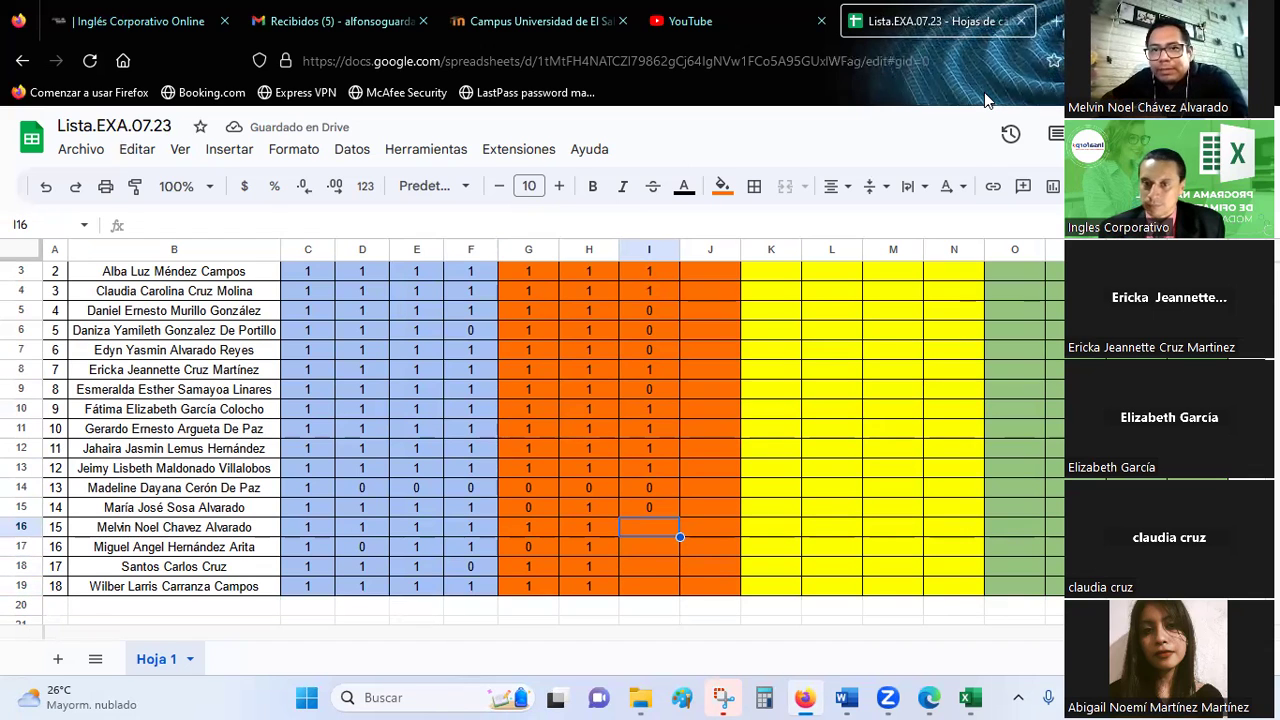
type("1")
key("Return")
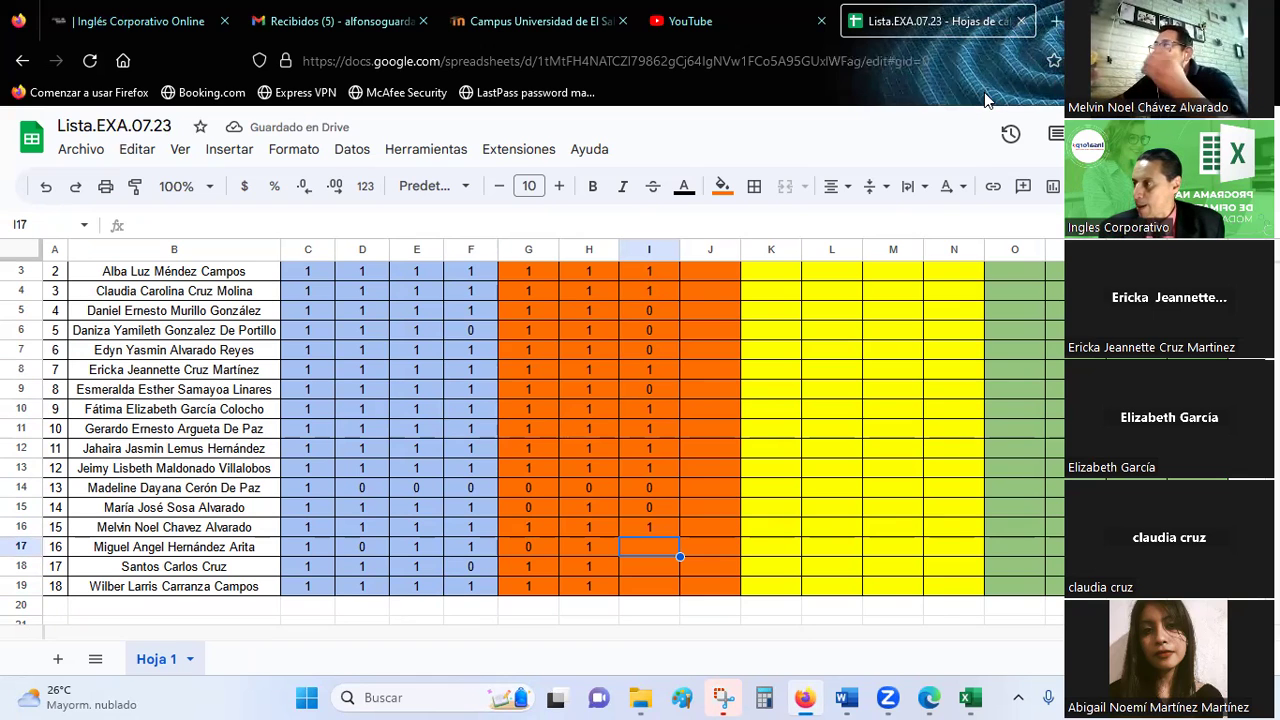
type("1")
key("Return")
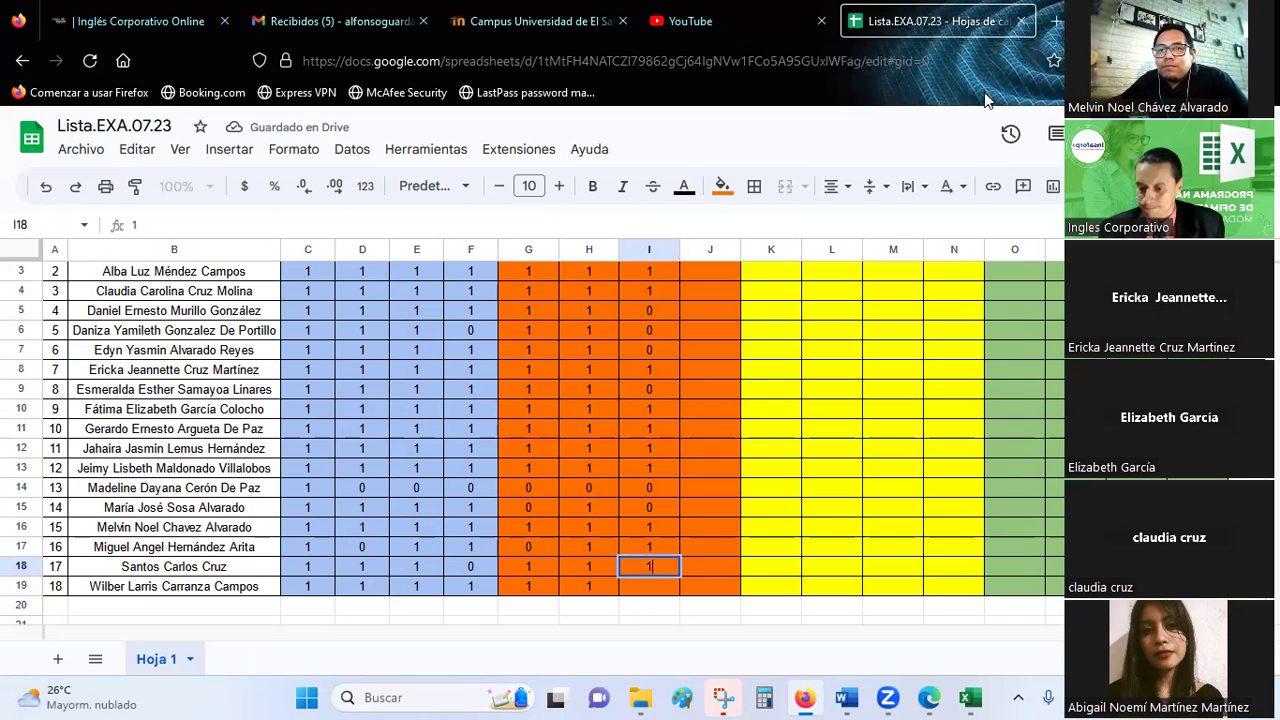
key("Return")
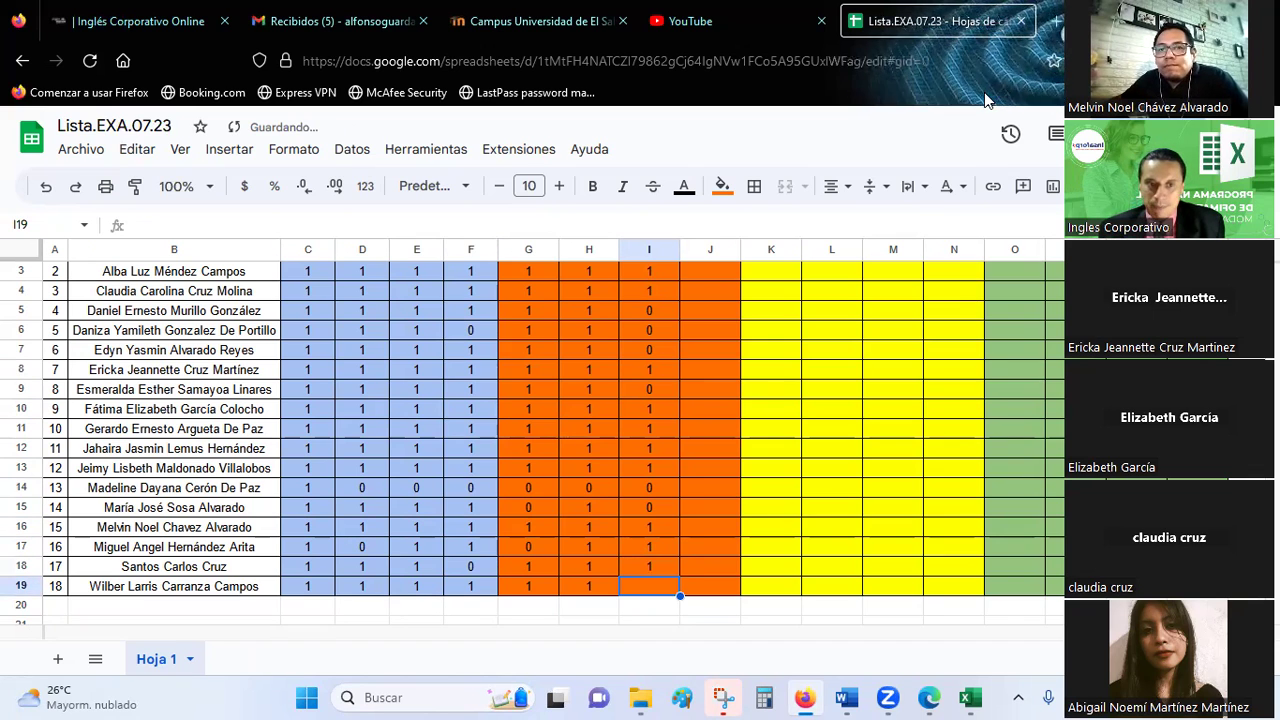
type("1")
key("Return")
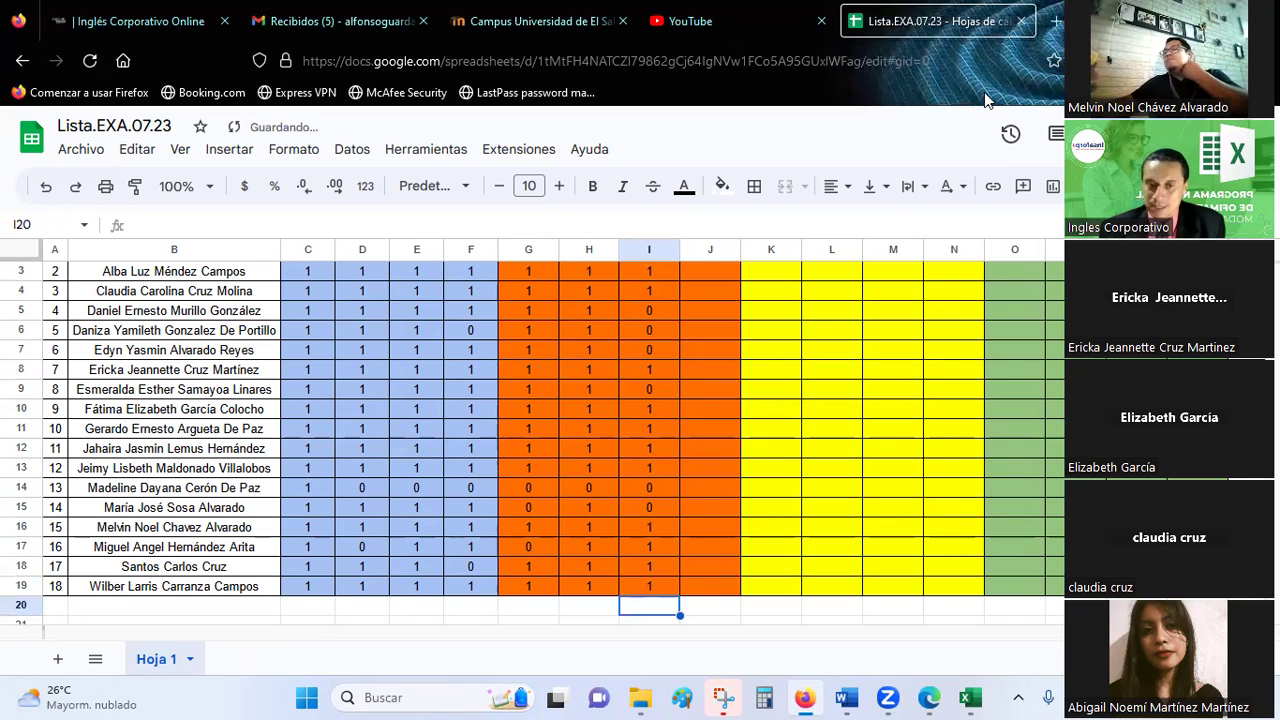